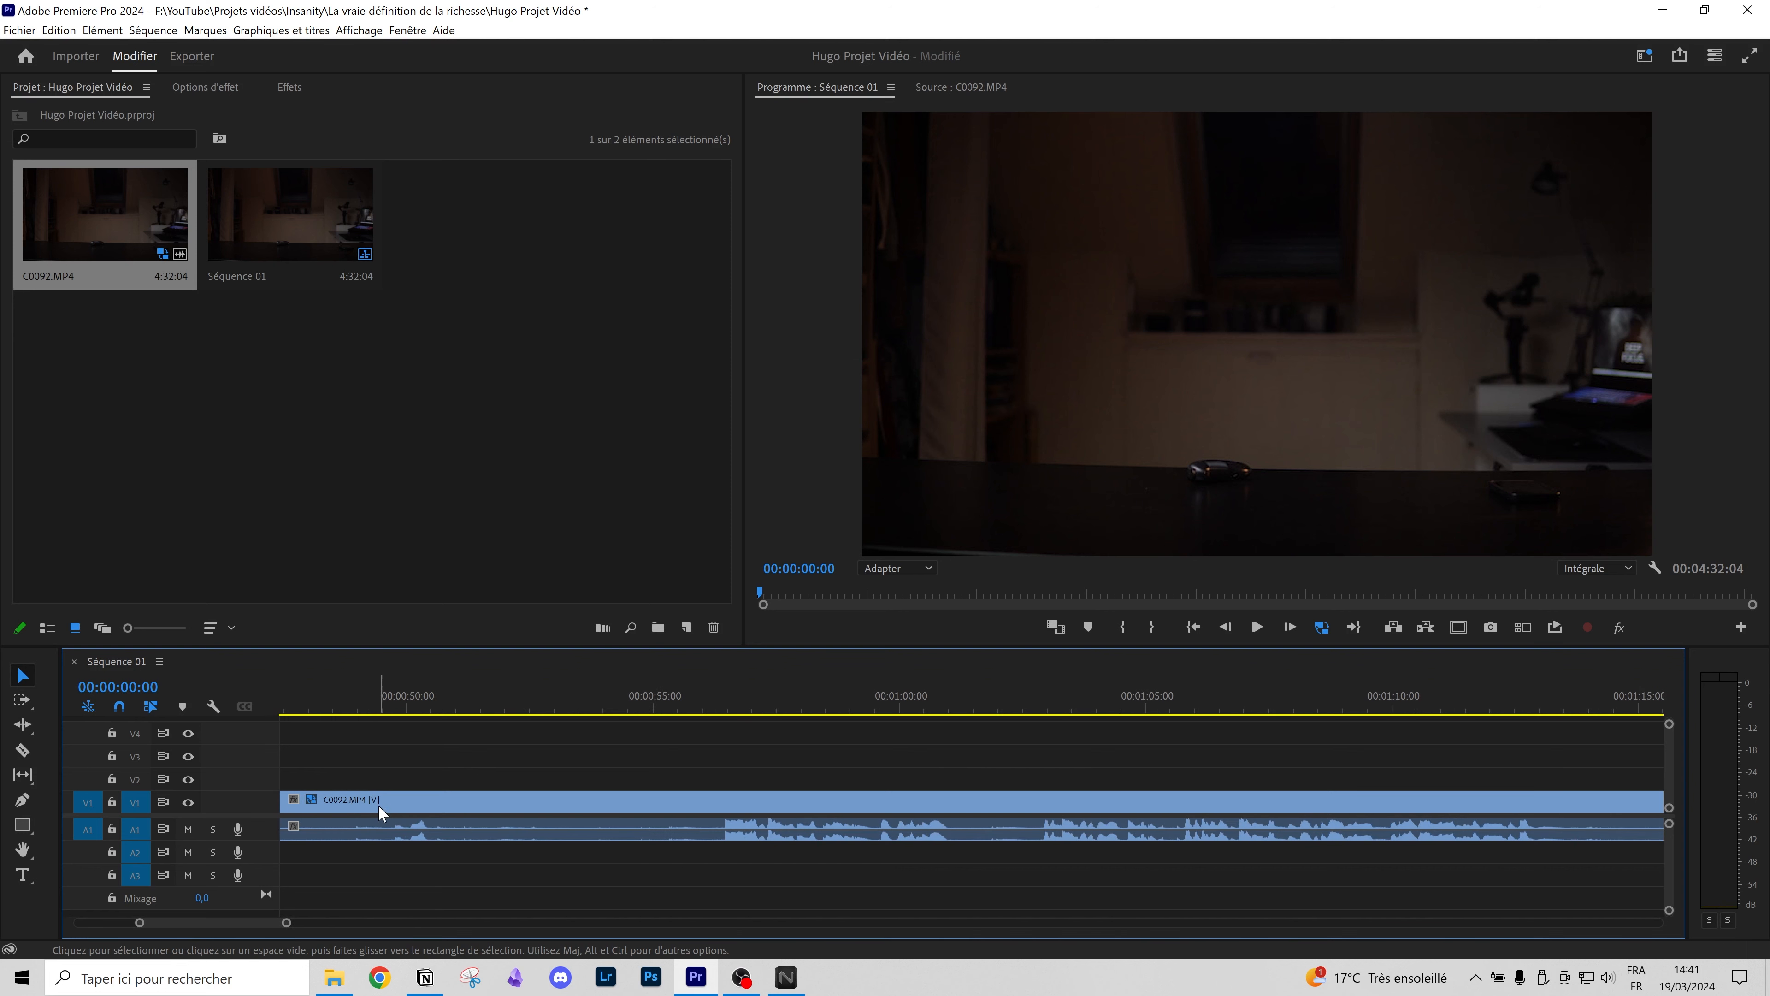
{"action": "scroll", "coordinate": [427, 787], "scroll_direction": "up", "scroll_amount": 8}
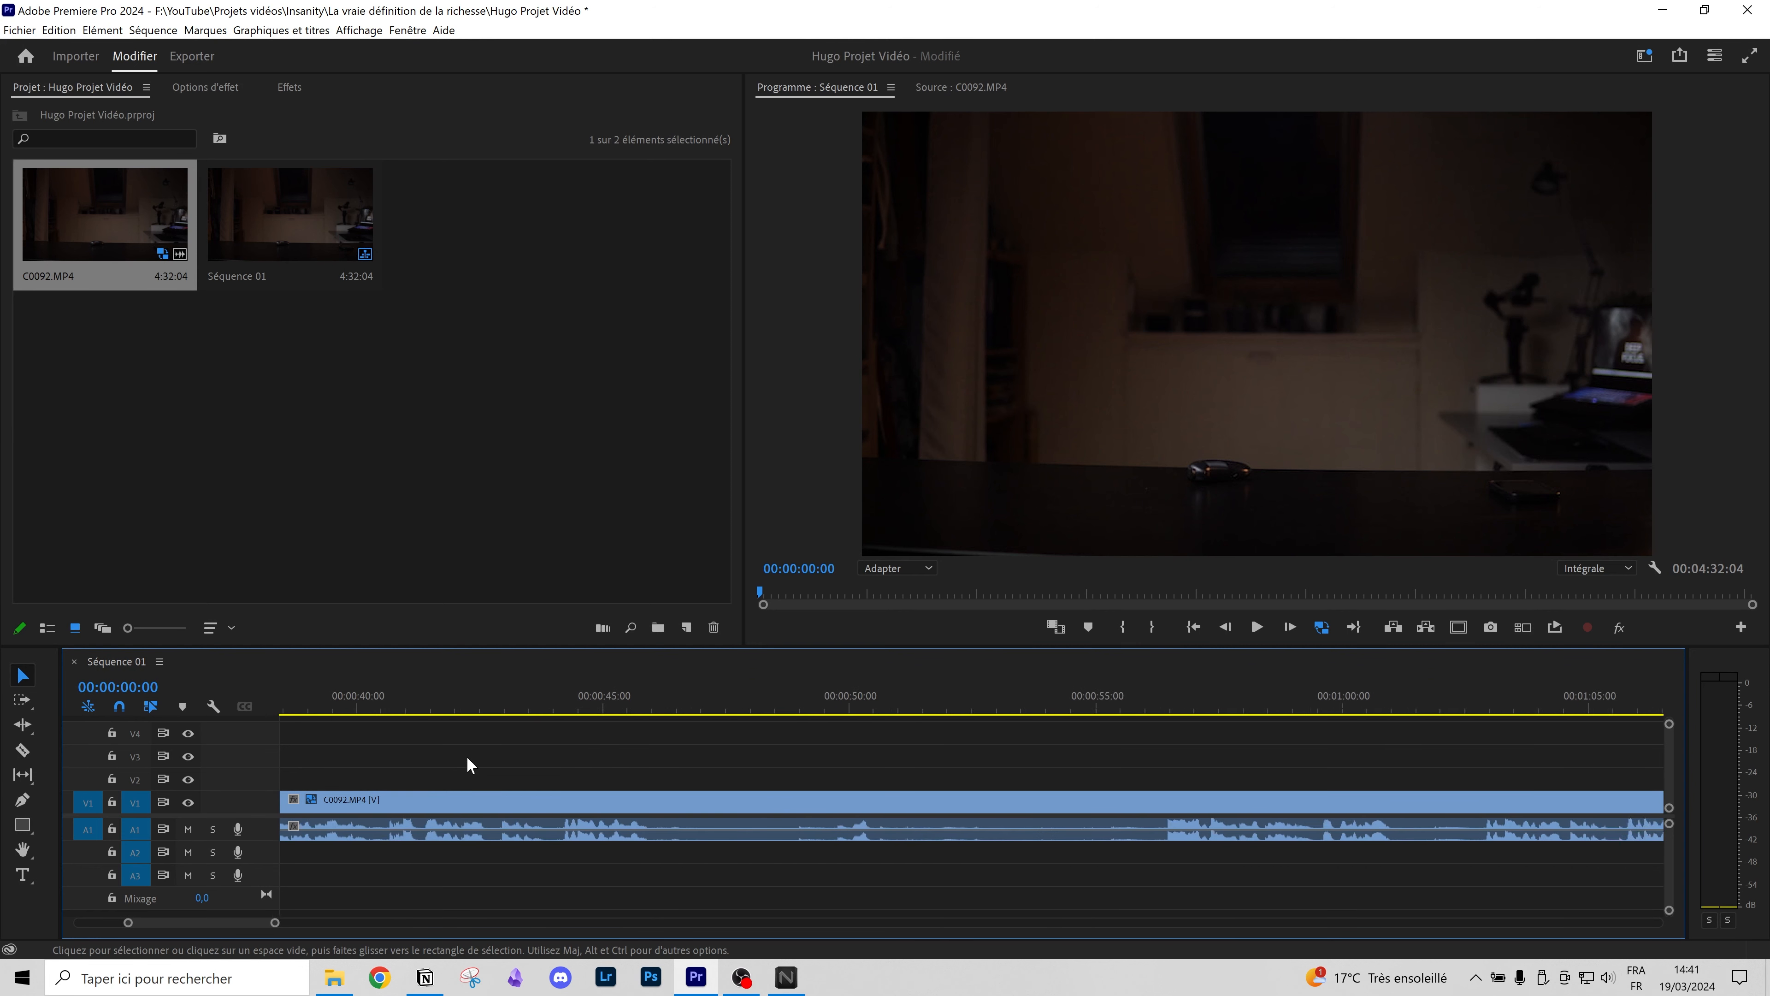
{"action": "scroll", "coordinate": [467, 764], "scroll_direction": "up", "scroll_amount": 6}
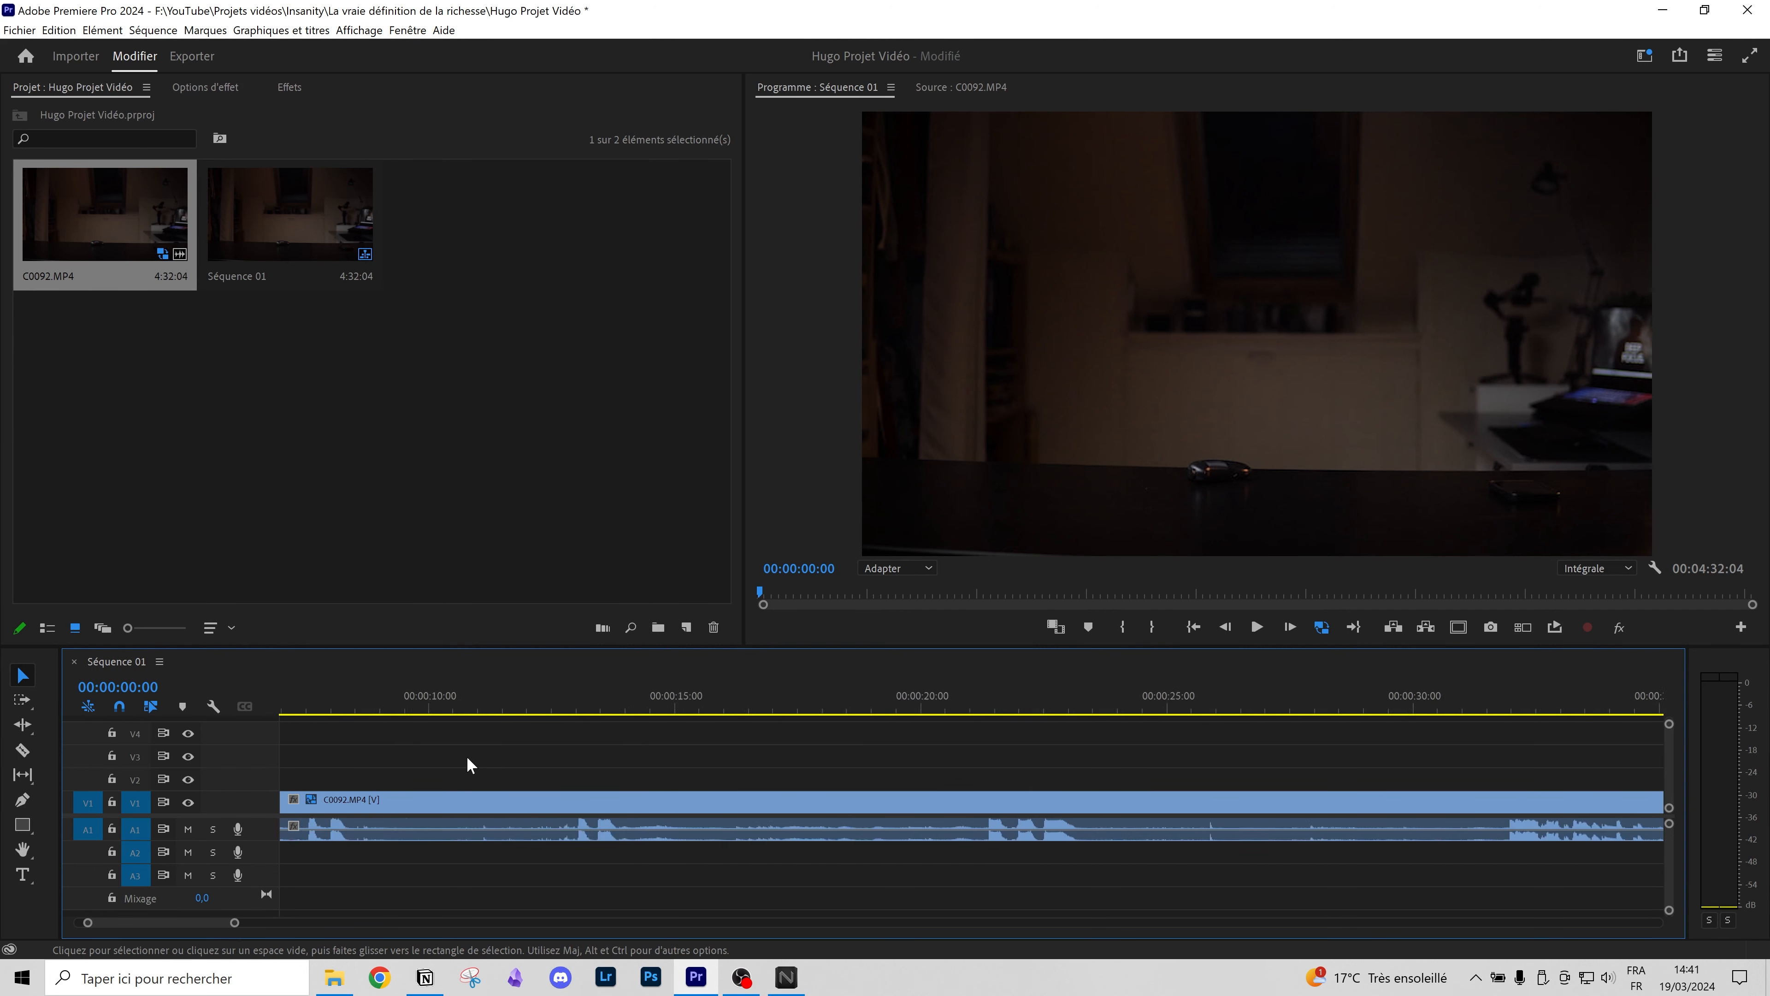
{"action": "scroll", "coordinate": [491, 779], "scroll_direction": "down", "scroll_amount": 2}
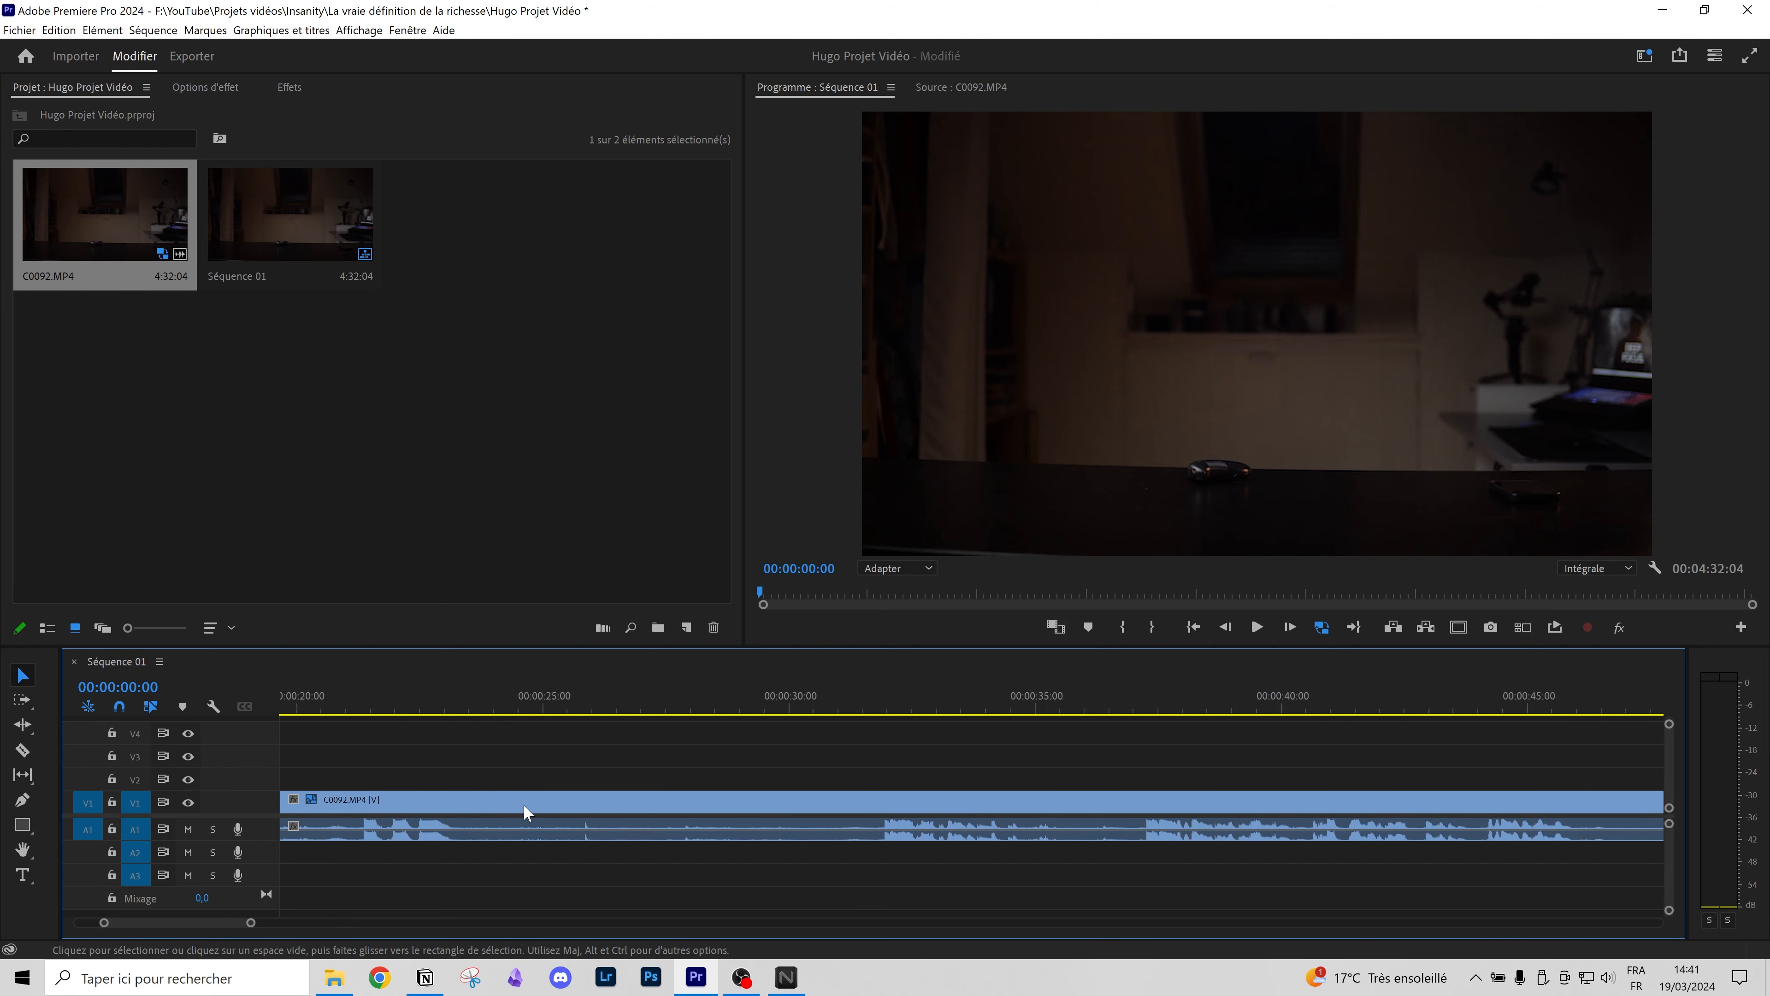
{"action": "scroll", "coordinate": [507, 811], "scroll_direction": "up", "scroll_amount": 4}
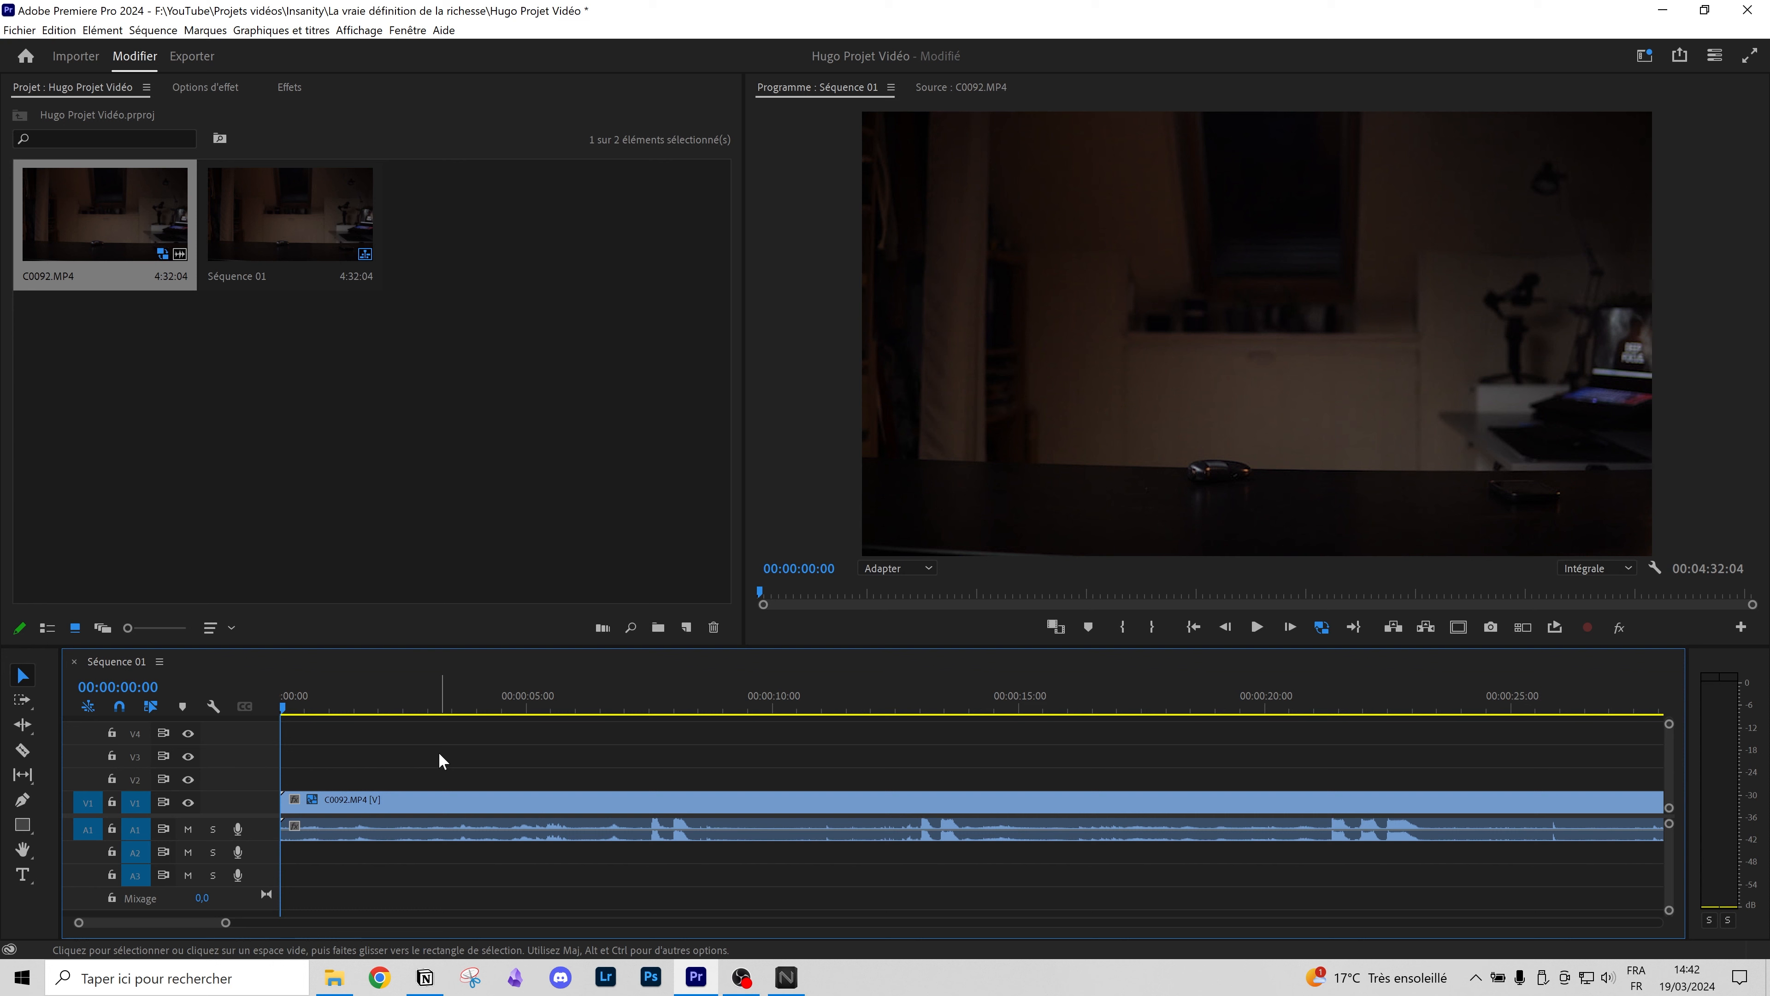
{"action": "scroll", "coordinate": [576, 807], "scroll_direction": "down", "scroll_amount": 11}
{"action": "scroll", "coordinate": [454, 773], "scroll_direction": "up", "scroll_amount": 7}
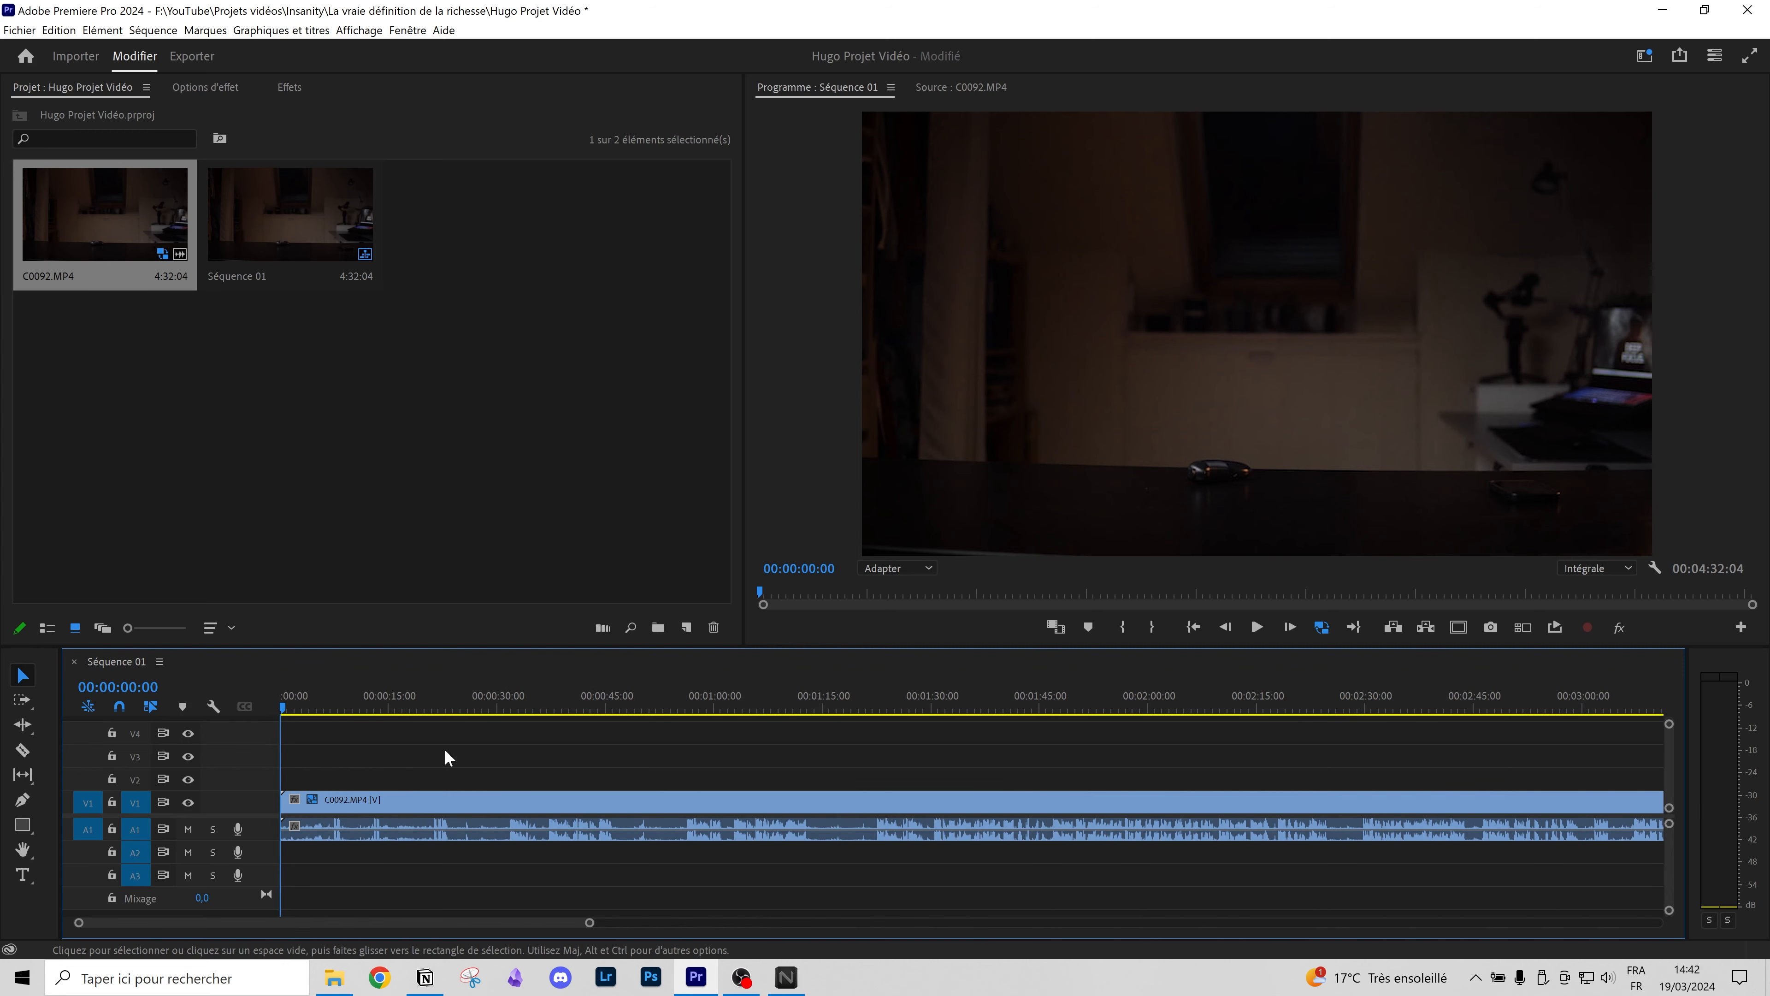
Step: Play the sequence, jump to around the 39-second mark, then stop playback
{"action": "key", "text": "space"}
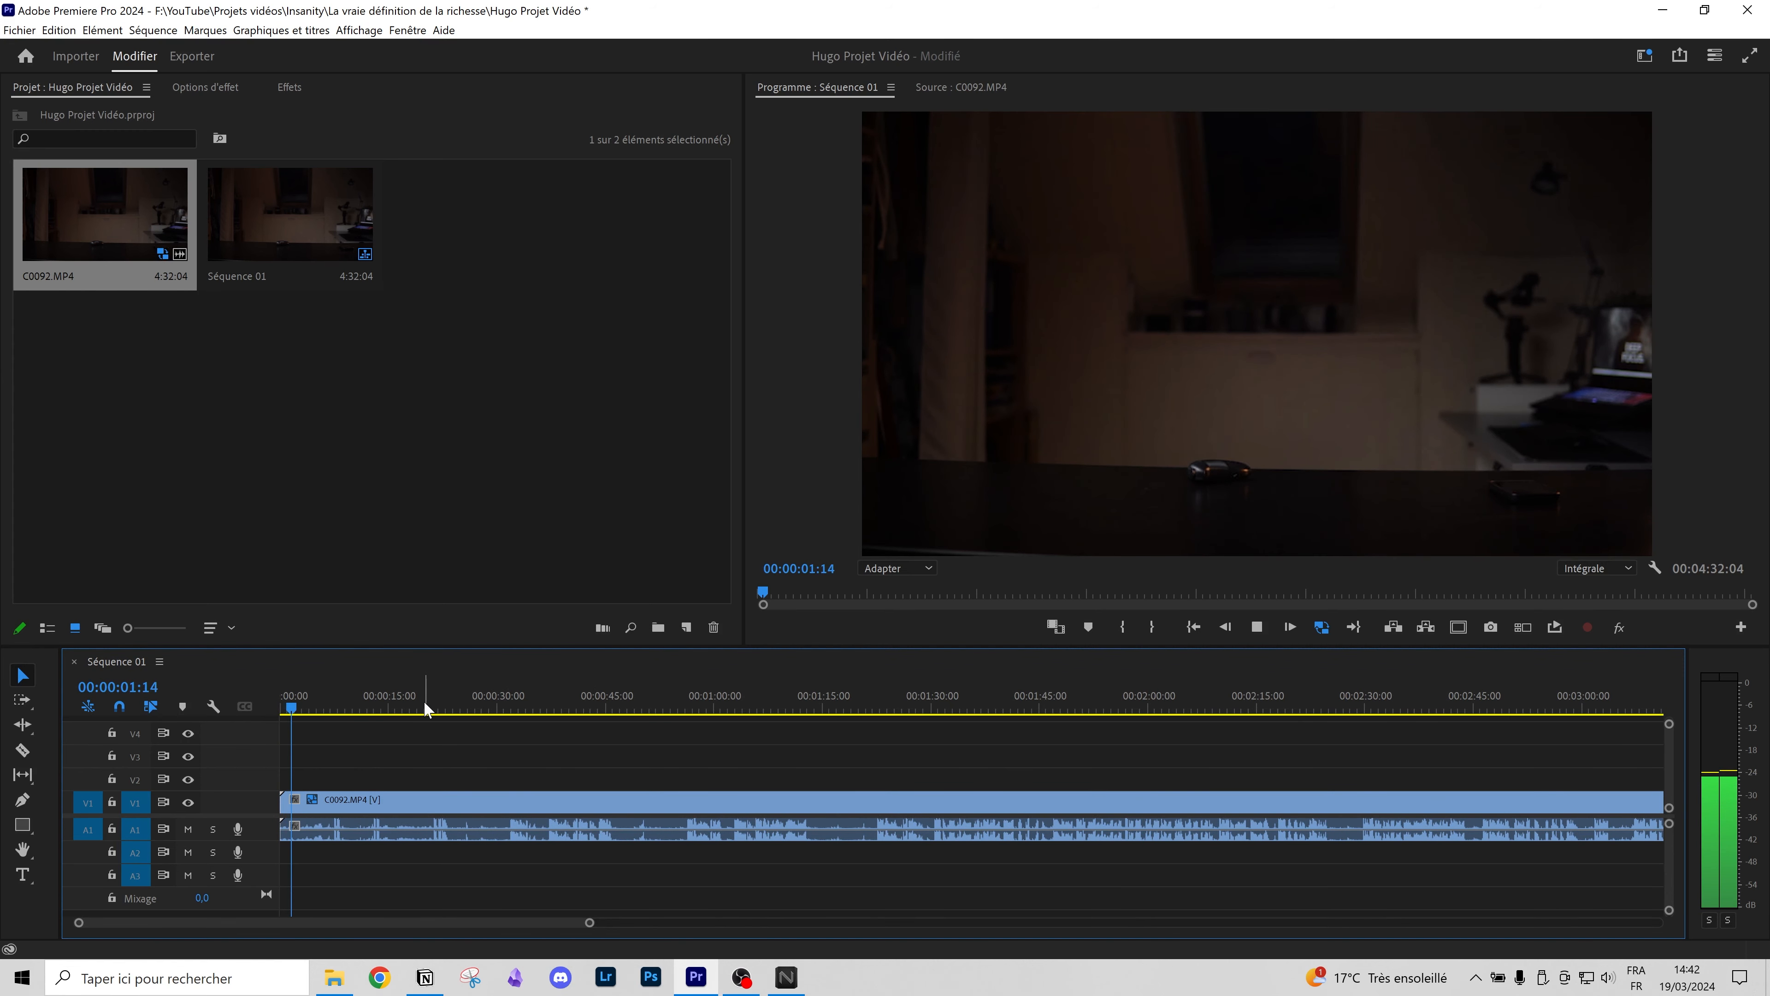
{"action": "left_click_drag", "start_coordinate": [423, 700], "coordinate": [572, 708]}
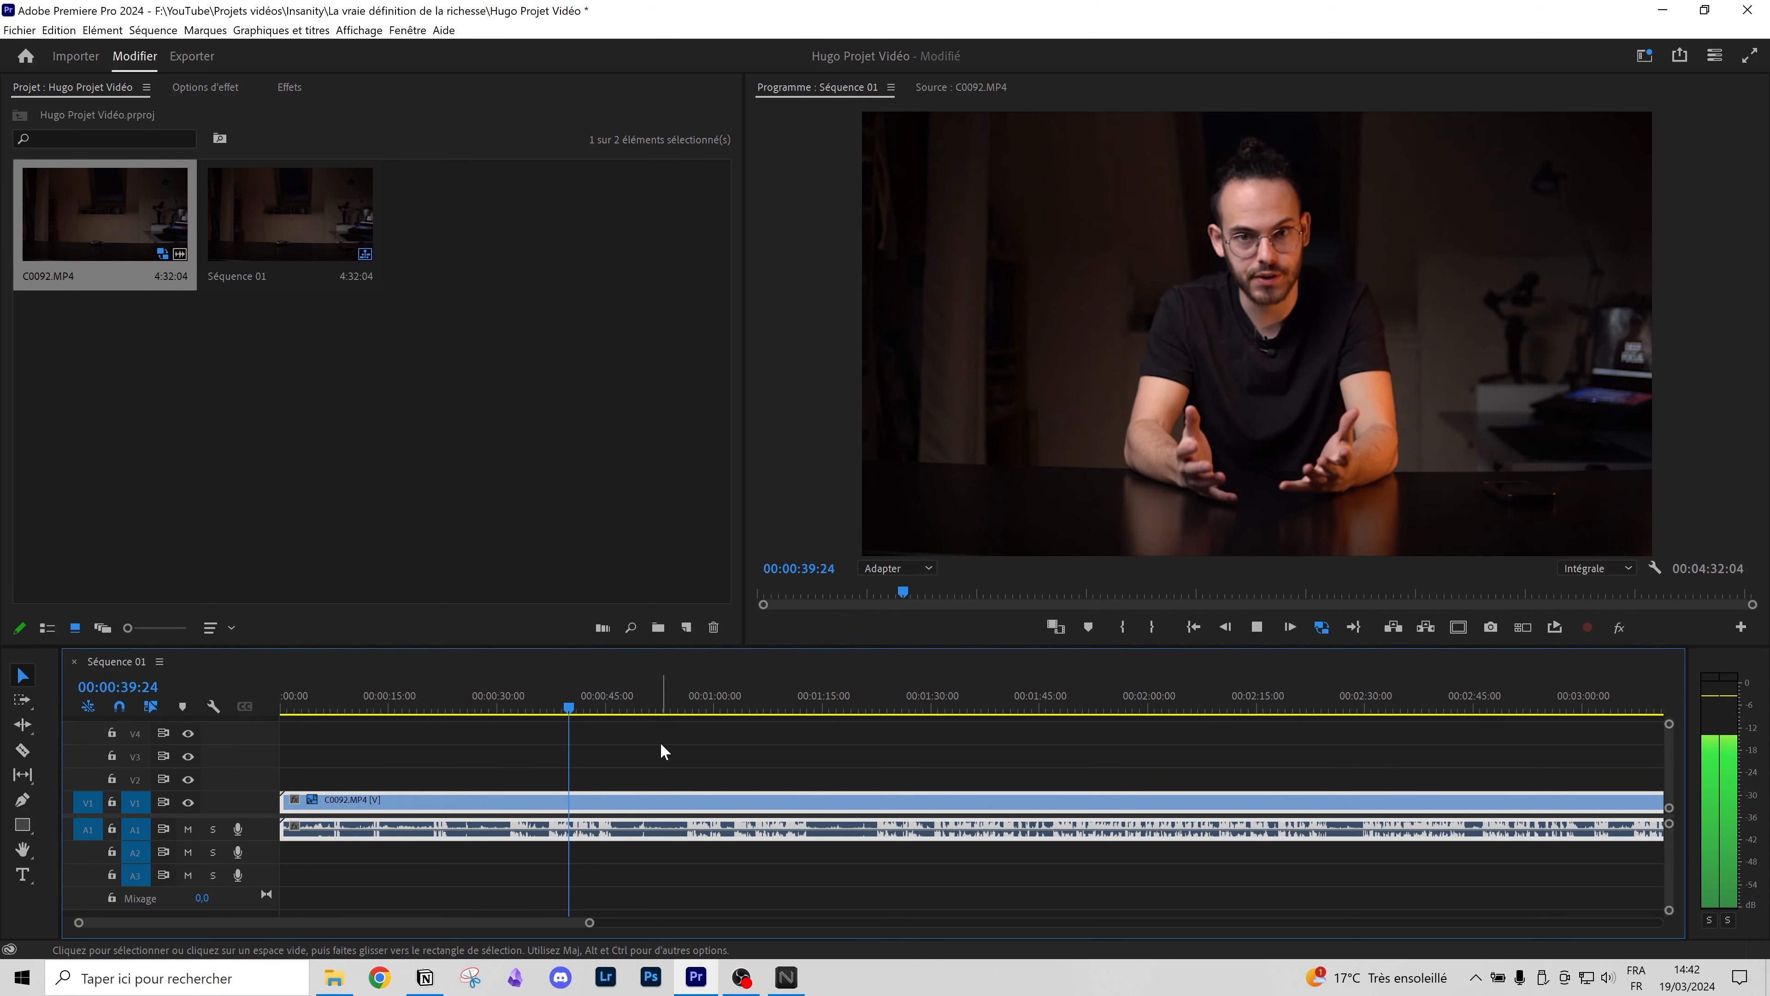
{"action": "key", "text": "space"}
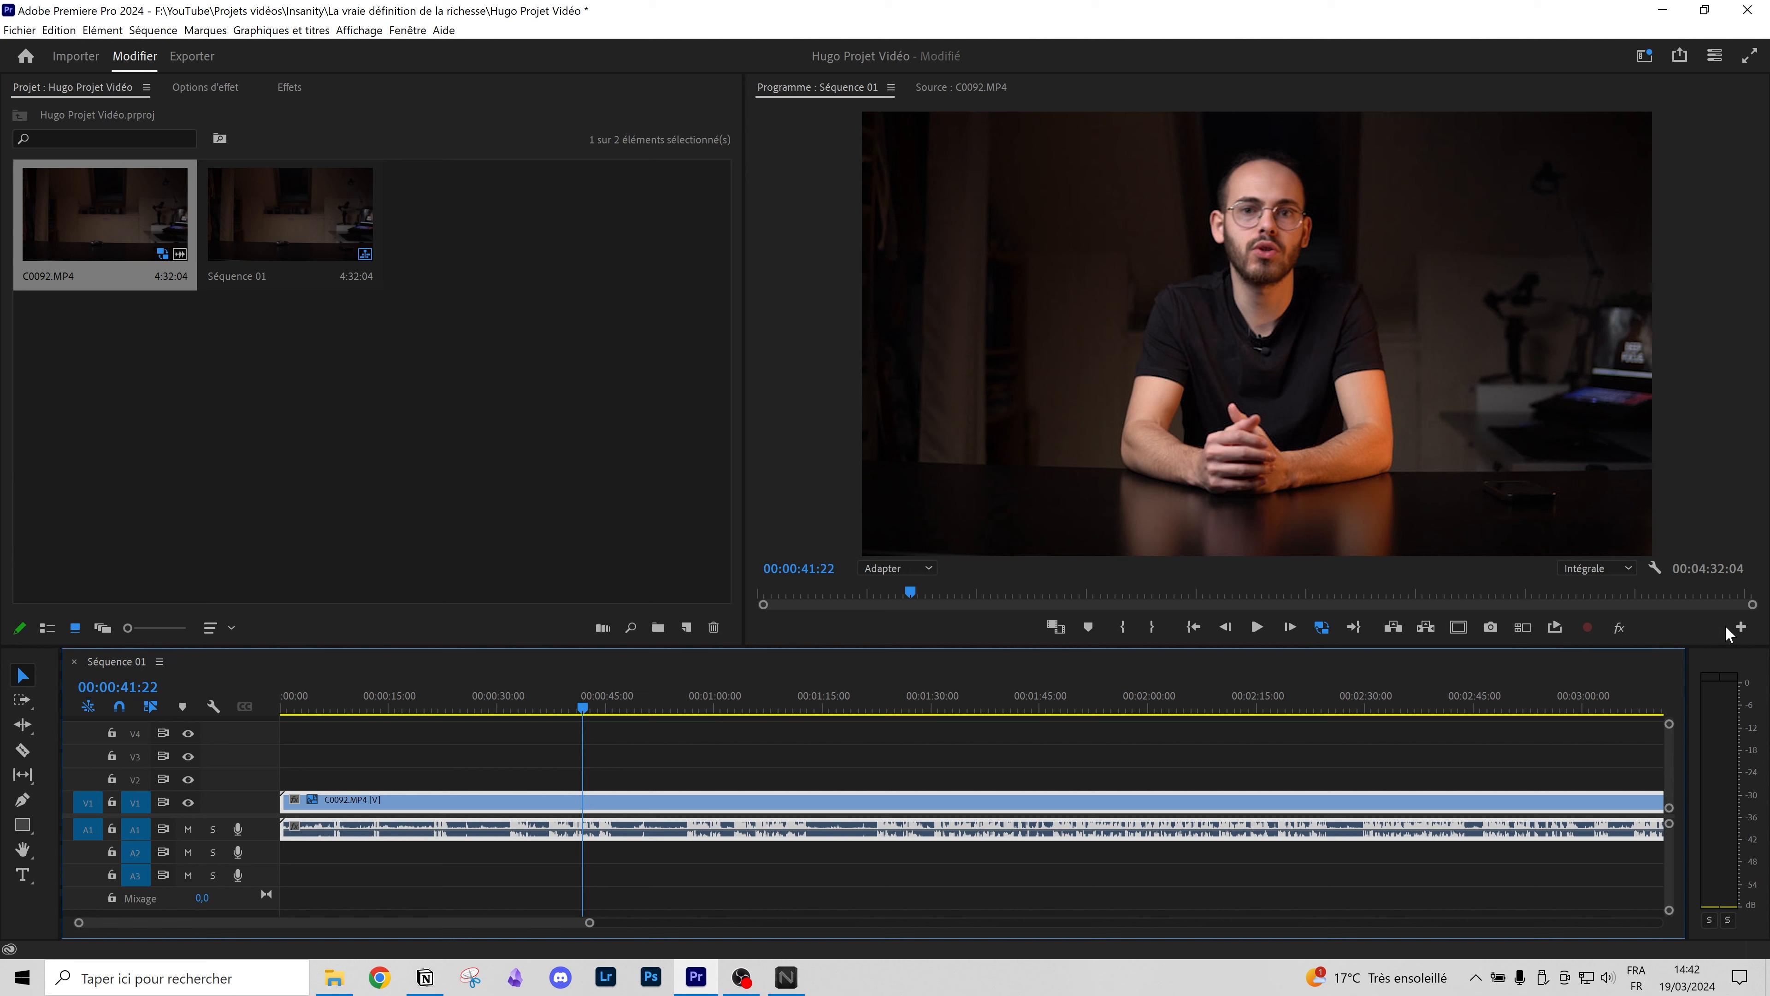
Step: Add the Toggle Proxies button to the Program monitor controls and switch proxies on
{"action": "left_click", "coordinate": [1740, 627]}
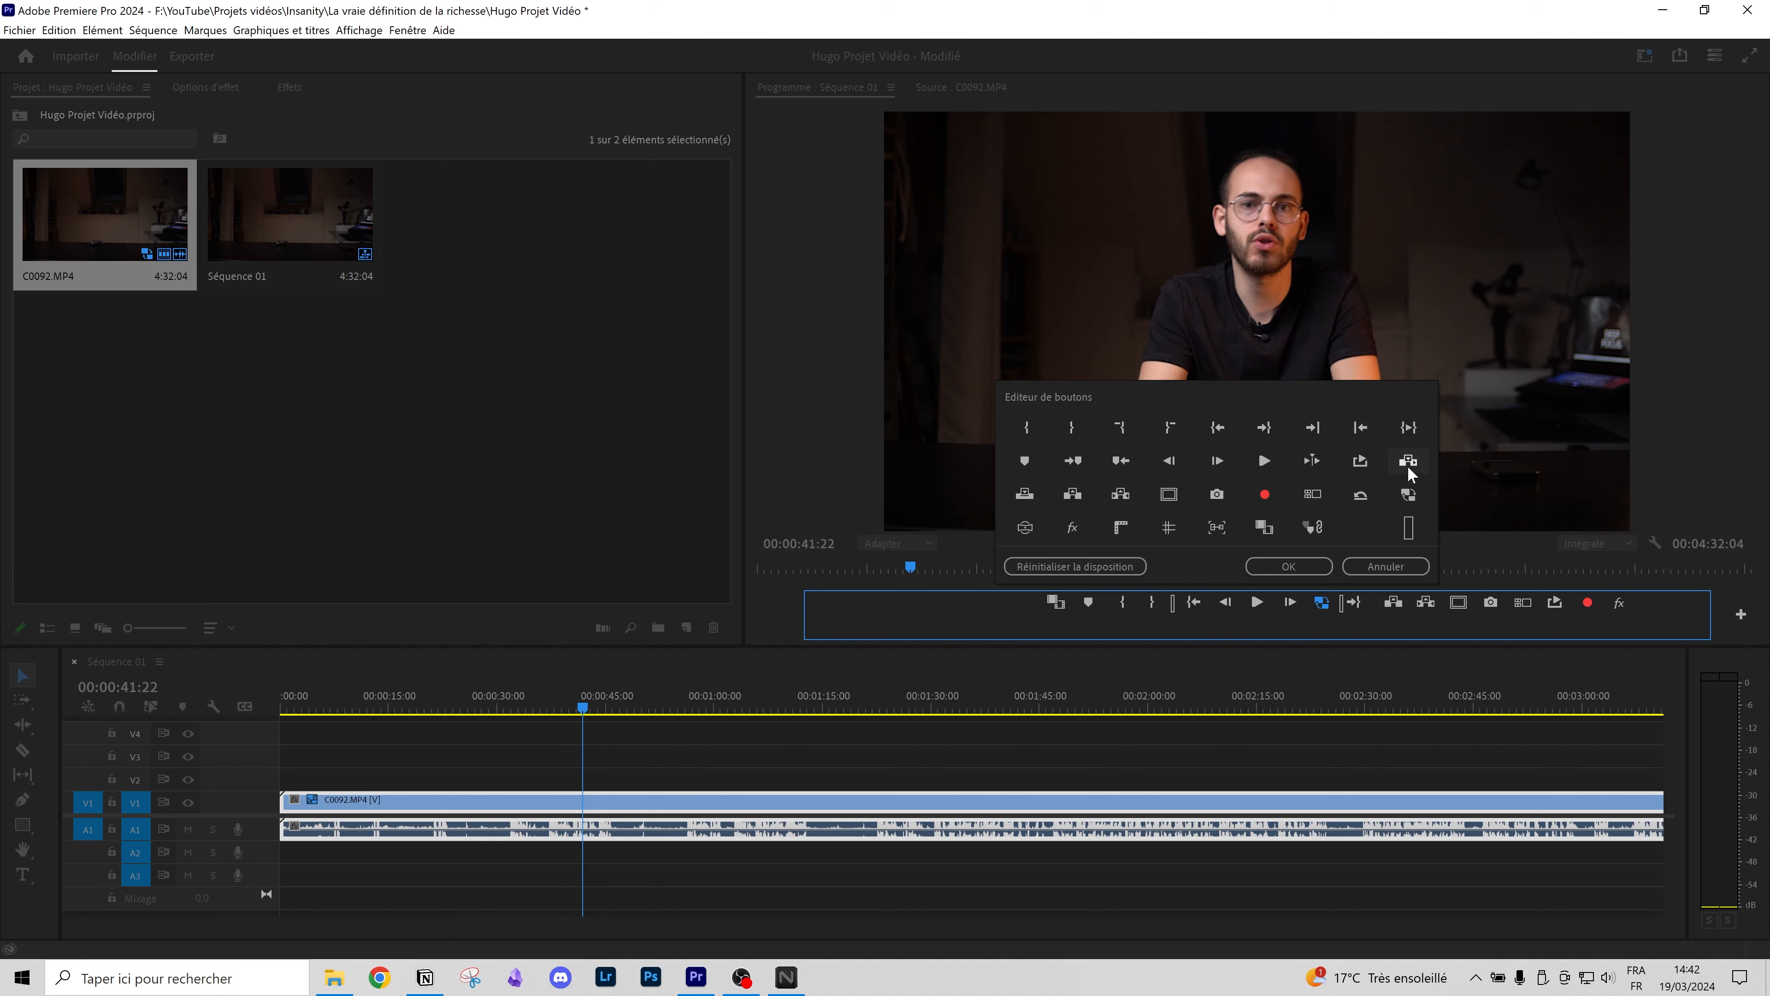
{"action": "left_click_drag", "start_coordinate": [1407, 494], "coordinate": [1516, 598]}
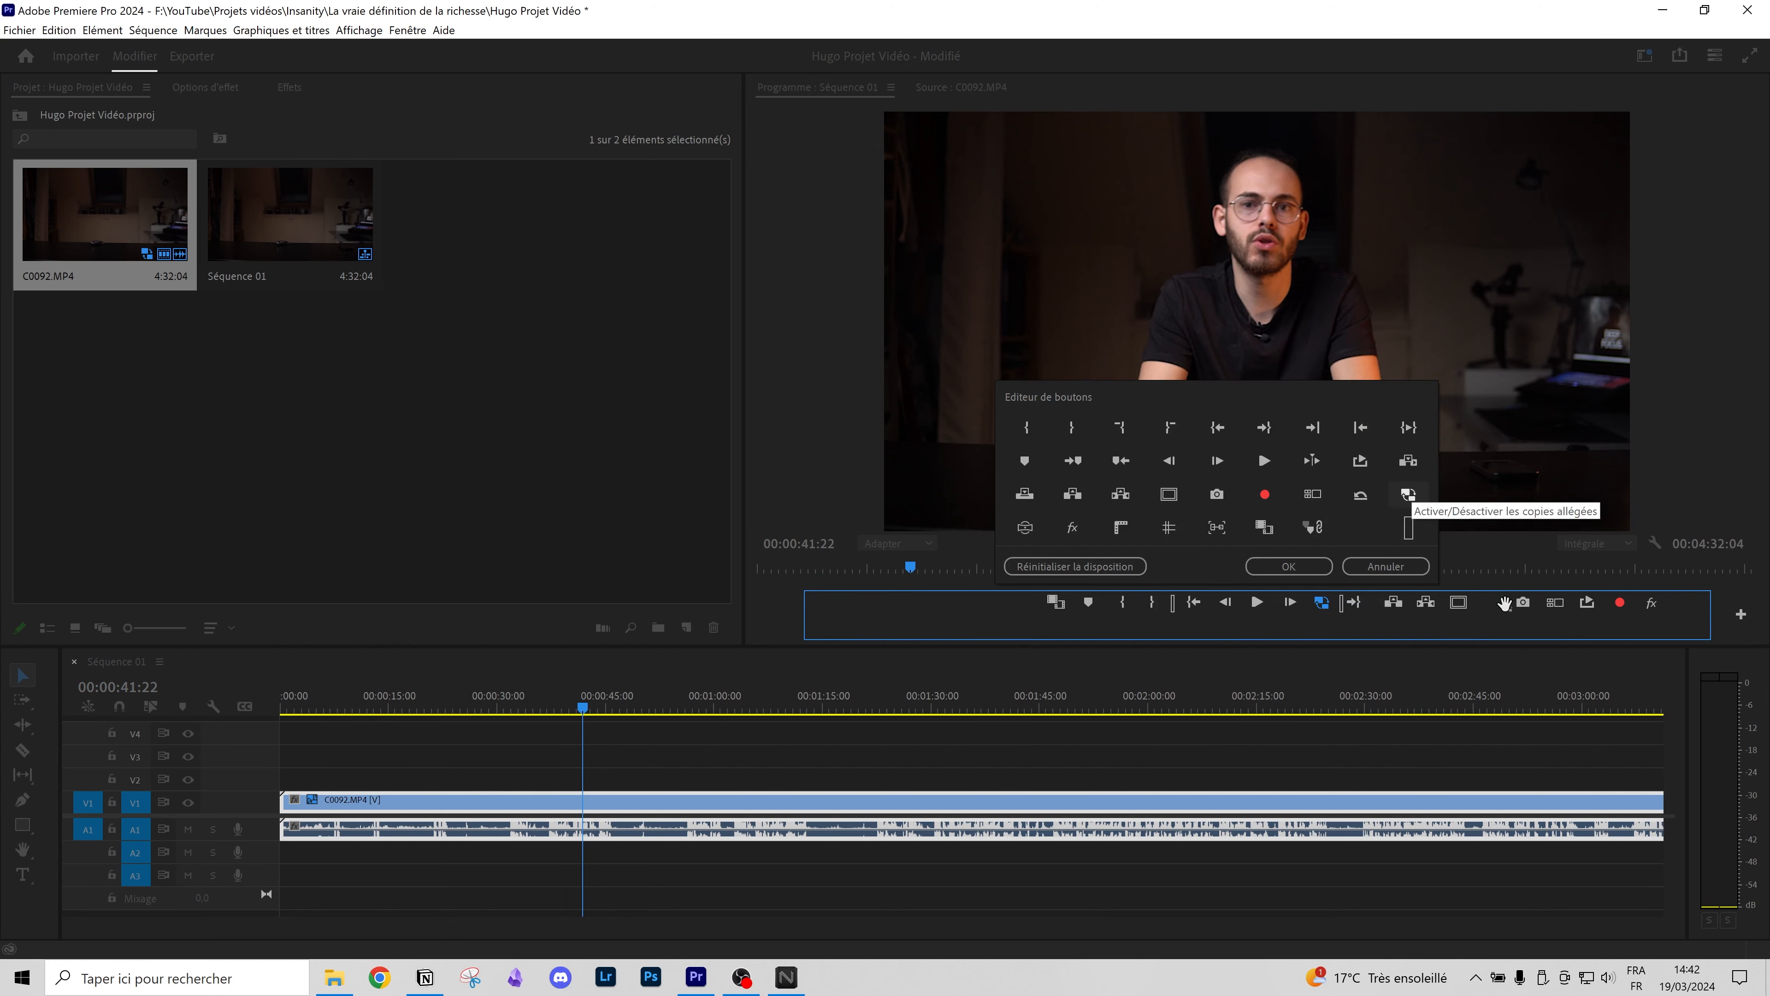
{"action": "left_click", "coordinate": [1288, 566]}
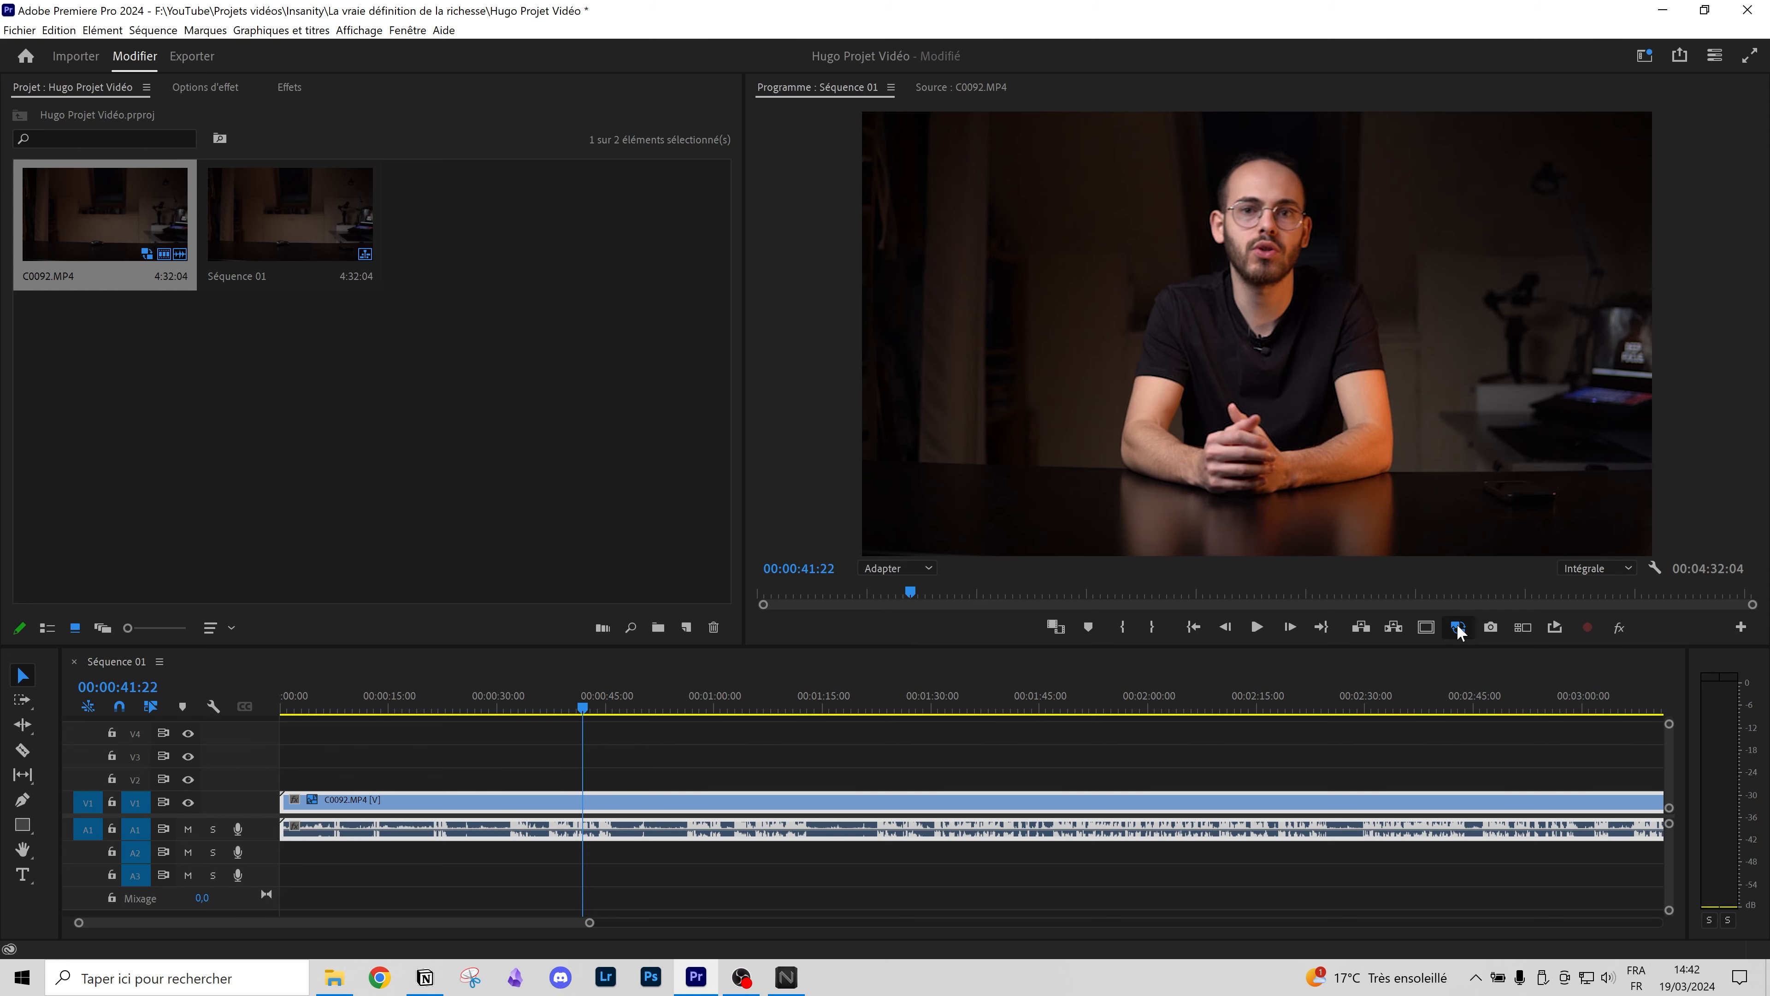
{"action": "left_click", "coordinate": [1455, 626]}
{"action": "scroll", "coordinate": [731, 763], "scroll_direction": "down", "scroll_amount": 6}
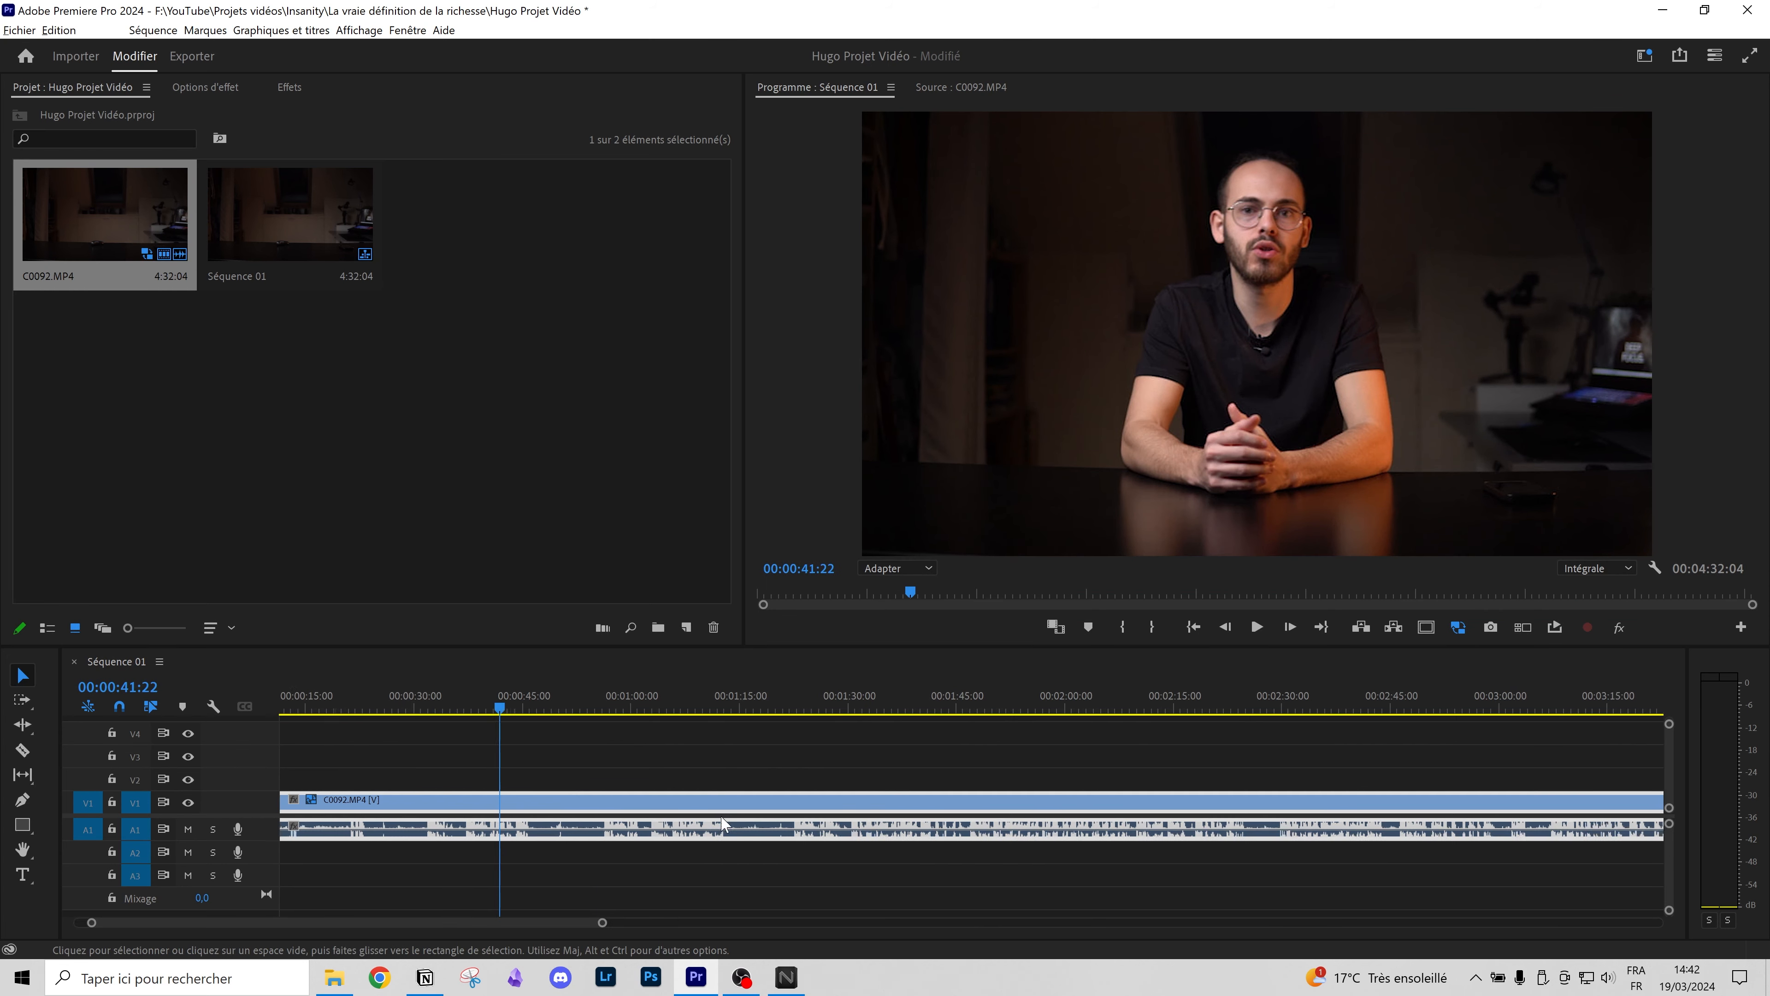
Step: Compare a later part of the clip with proxies off and on, then return the playhead to the start
{"action": "left_click_drag", "start_coordinate": [399, 706], "coordinate": [320, 727]}
{"action": "left_click", "coordinate": [1457, 627]}
{"action": "left_click", "coordinate": [1458, 627]}
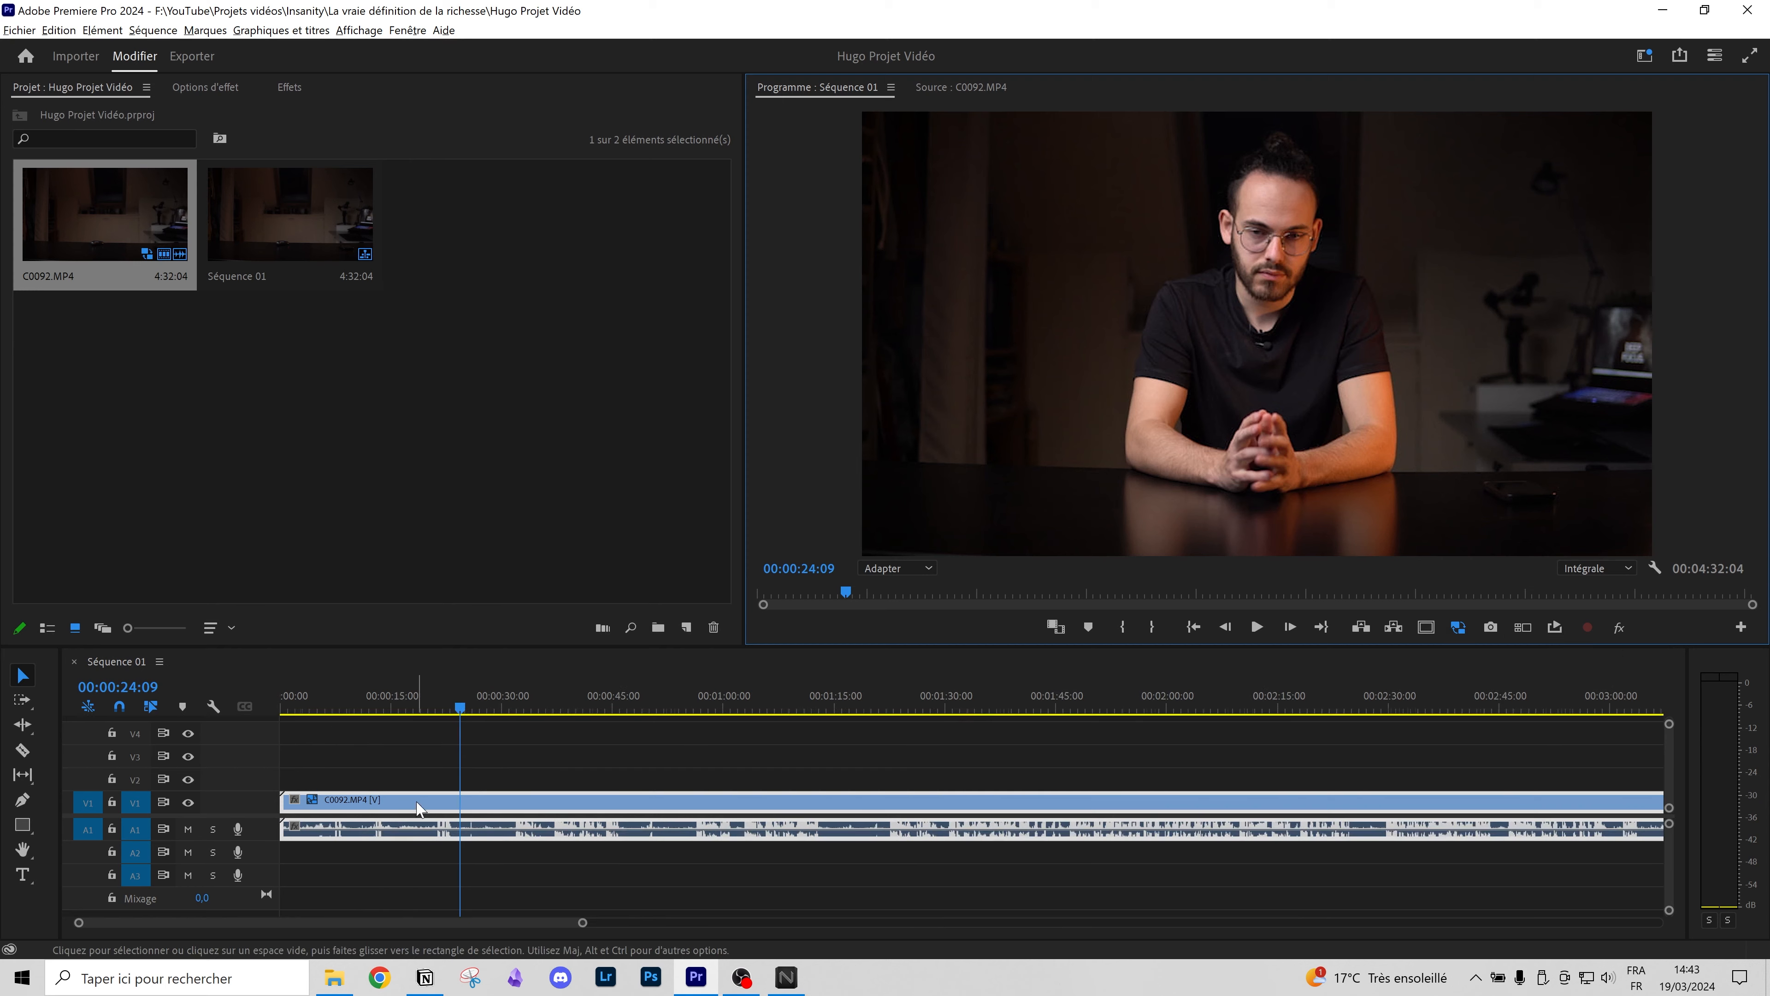
{"action": "key", "text": "equal"}
{"action": "key", "text": "equal"}
{"action": "left_click_drag", "start_coordinate": [334, 705], "coordinate": [76, 805]}
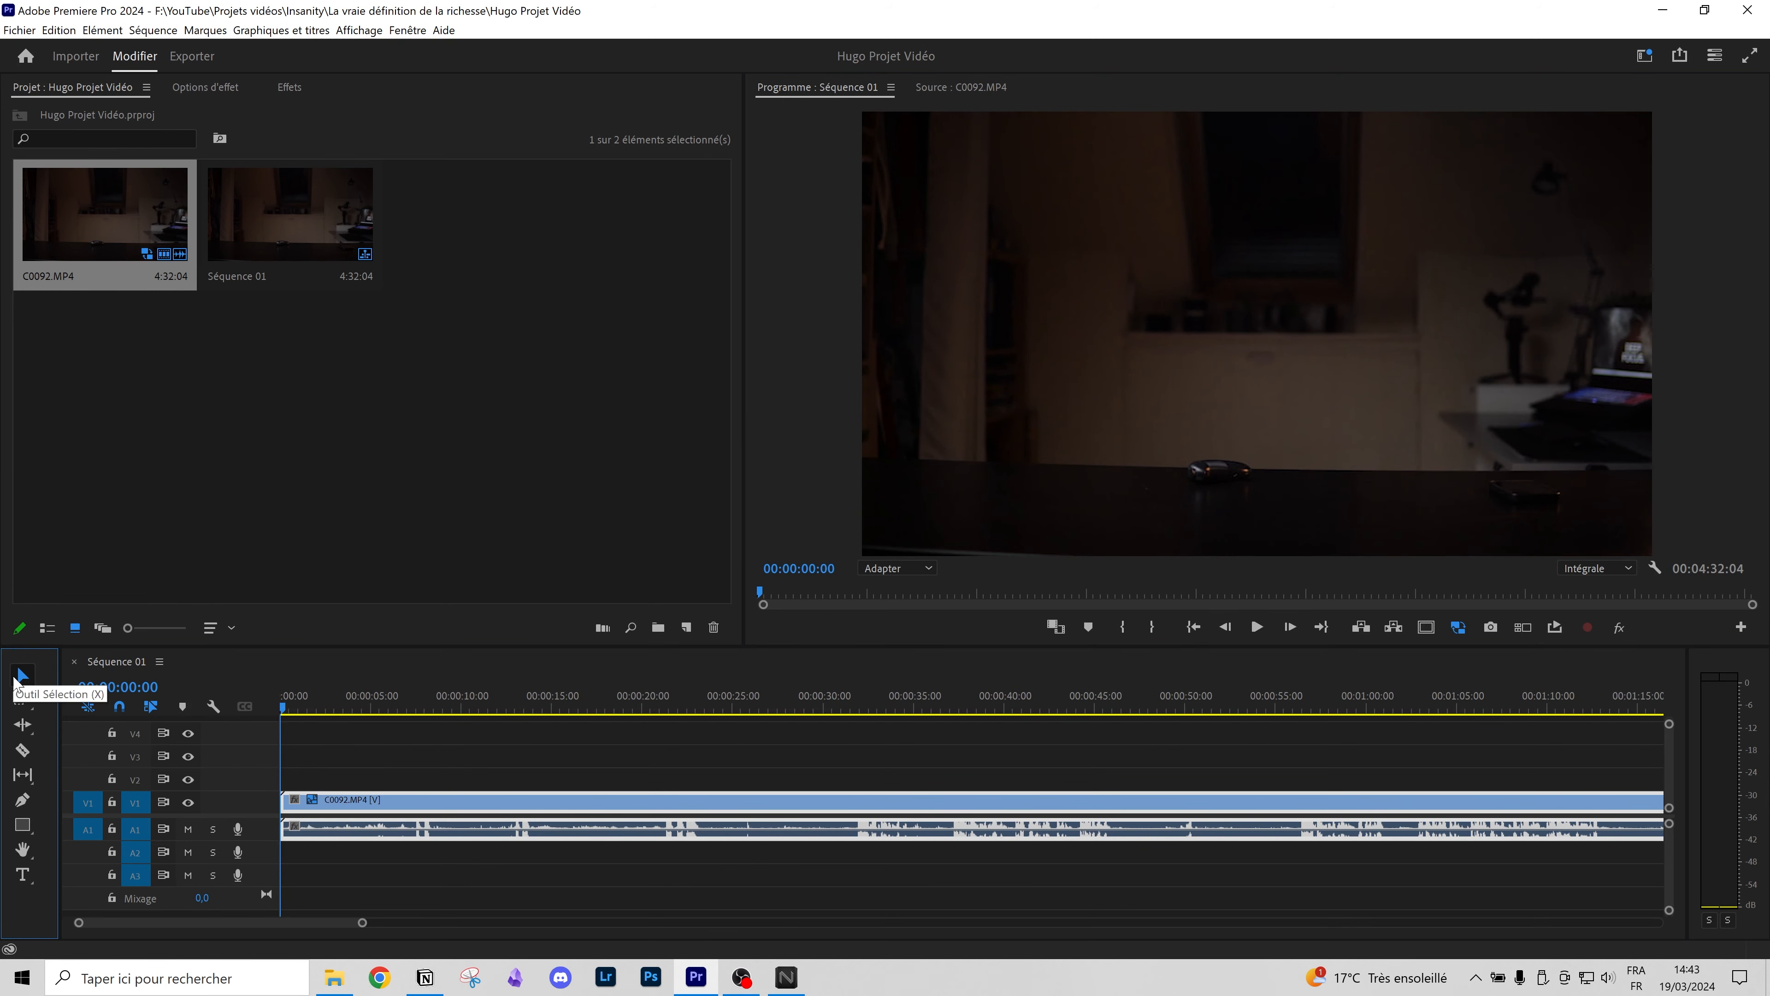
{"action": "right_click", "coordinate": [345, 802]}
{"action": "left_click", "coordinate": [306, 755]}
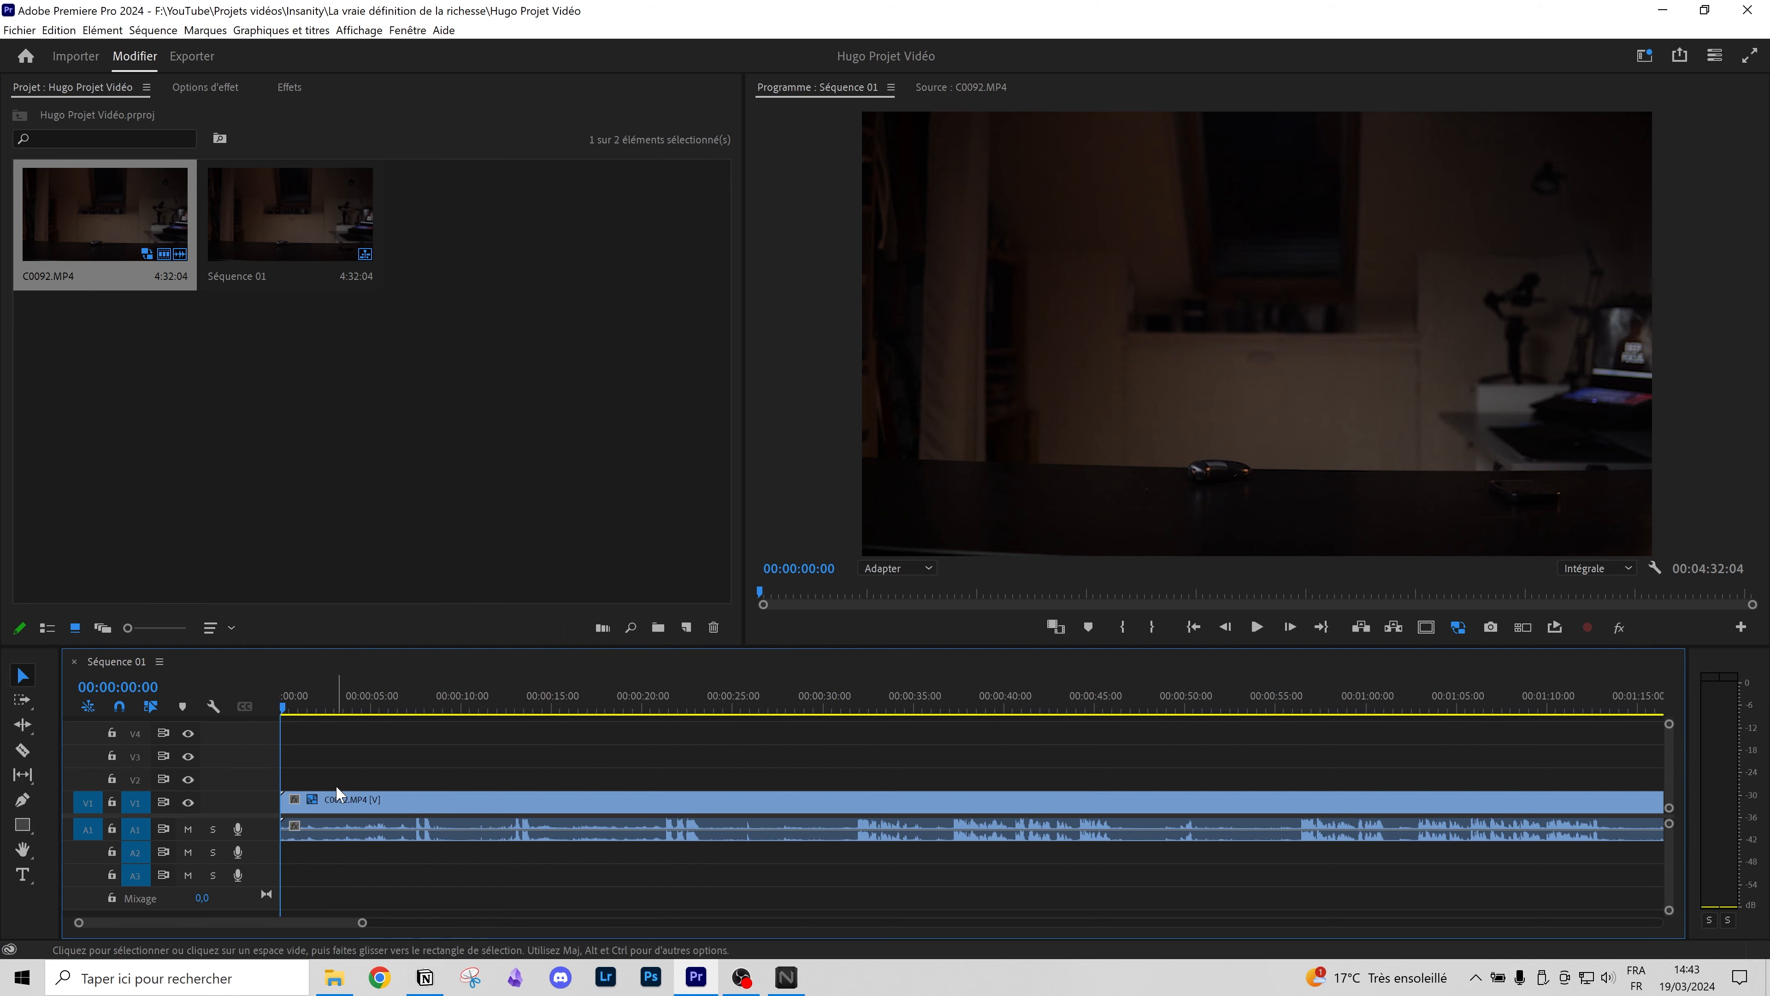
{"action": "left_click", "coordinate": [477, 805]}
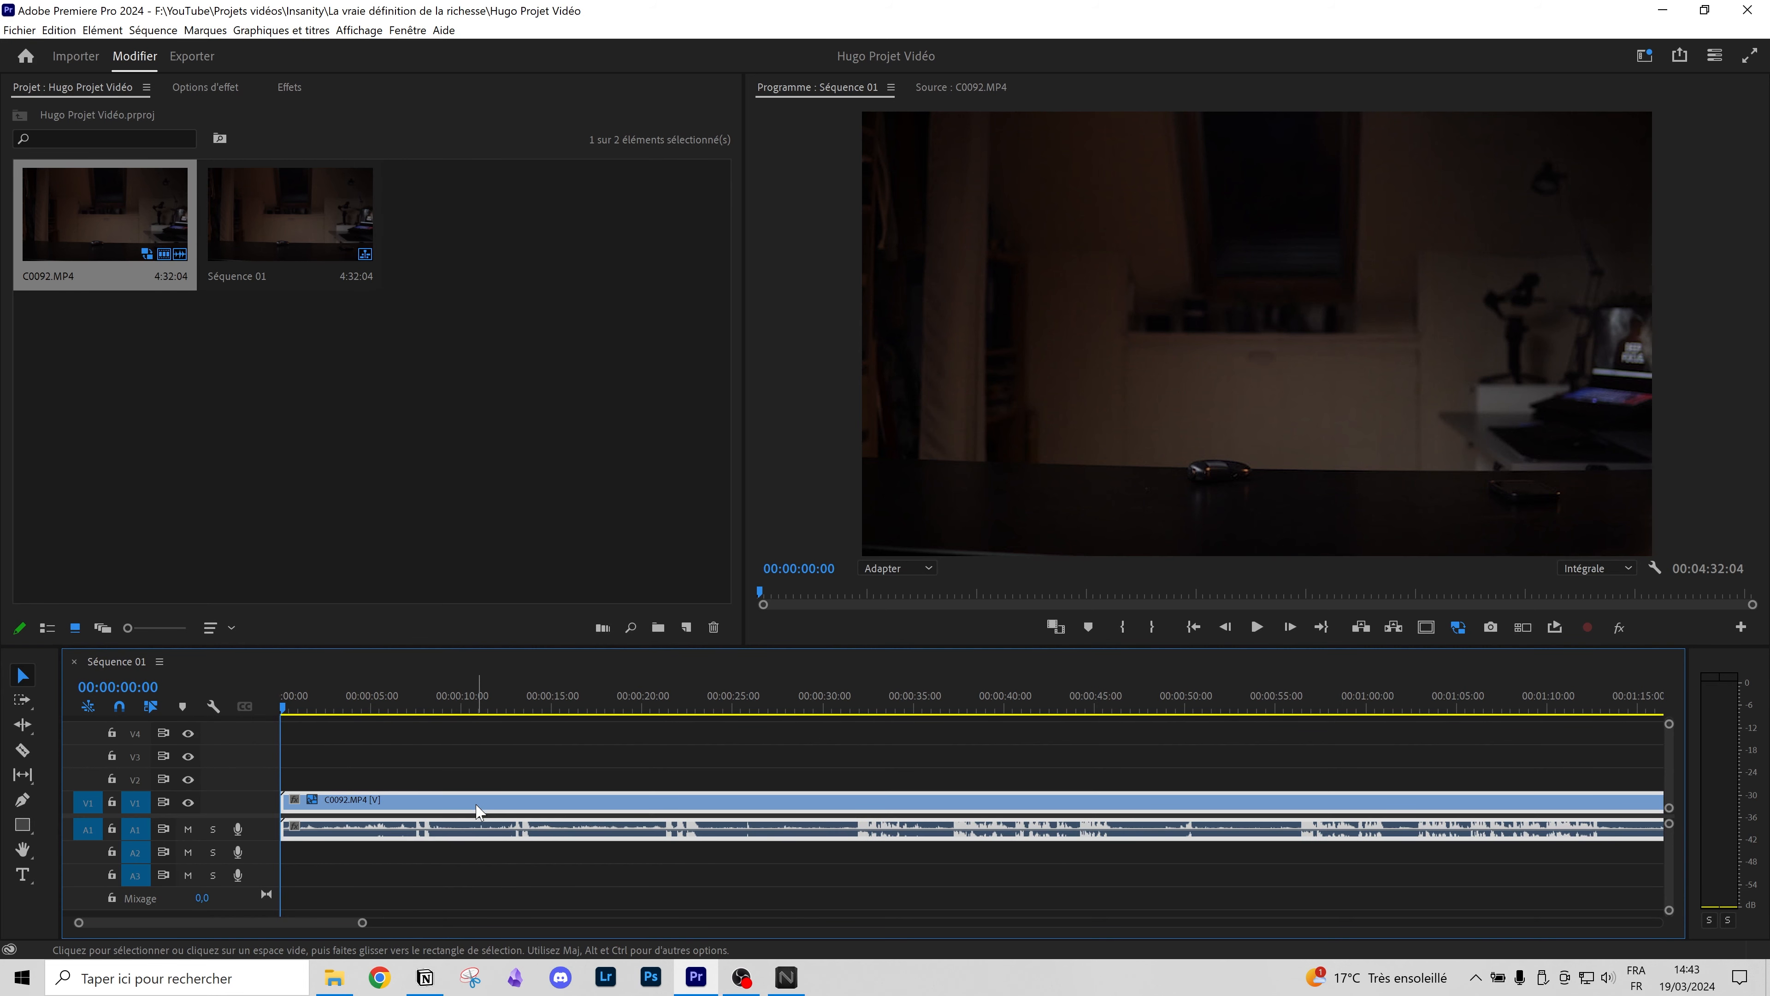
{"action": "left_click", "coordinate": [442, 778]}
{"action": "left_click", "coordinate": [541, 798]}
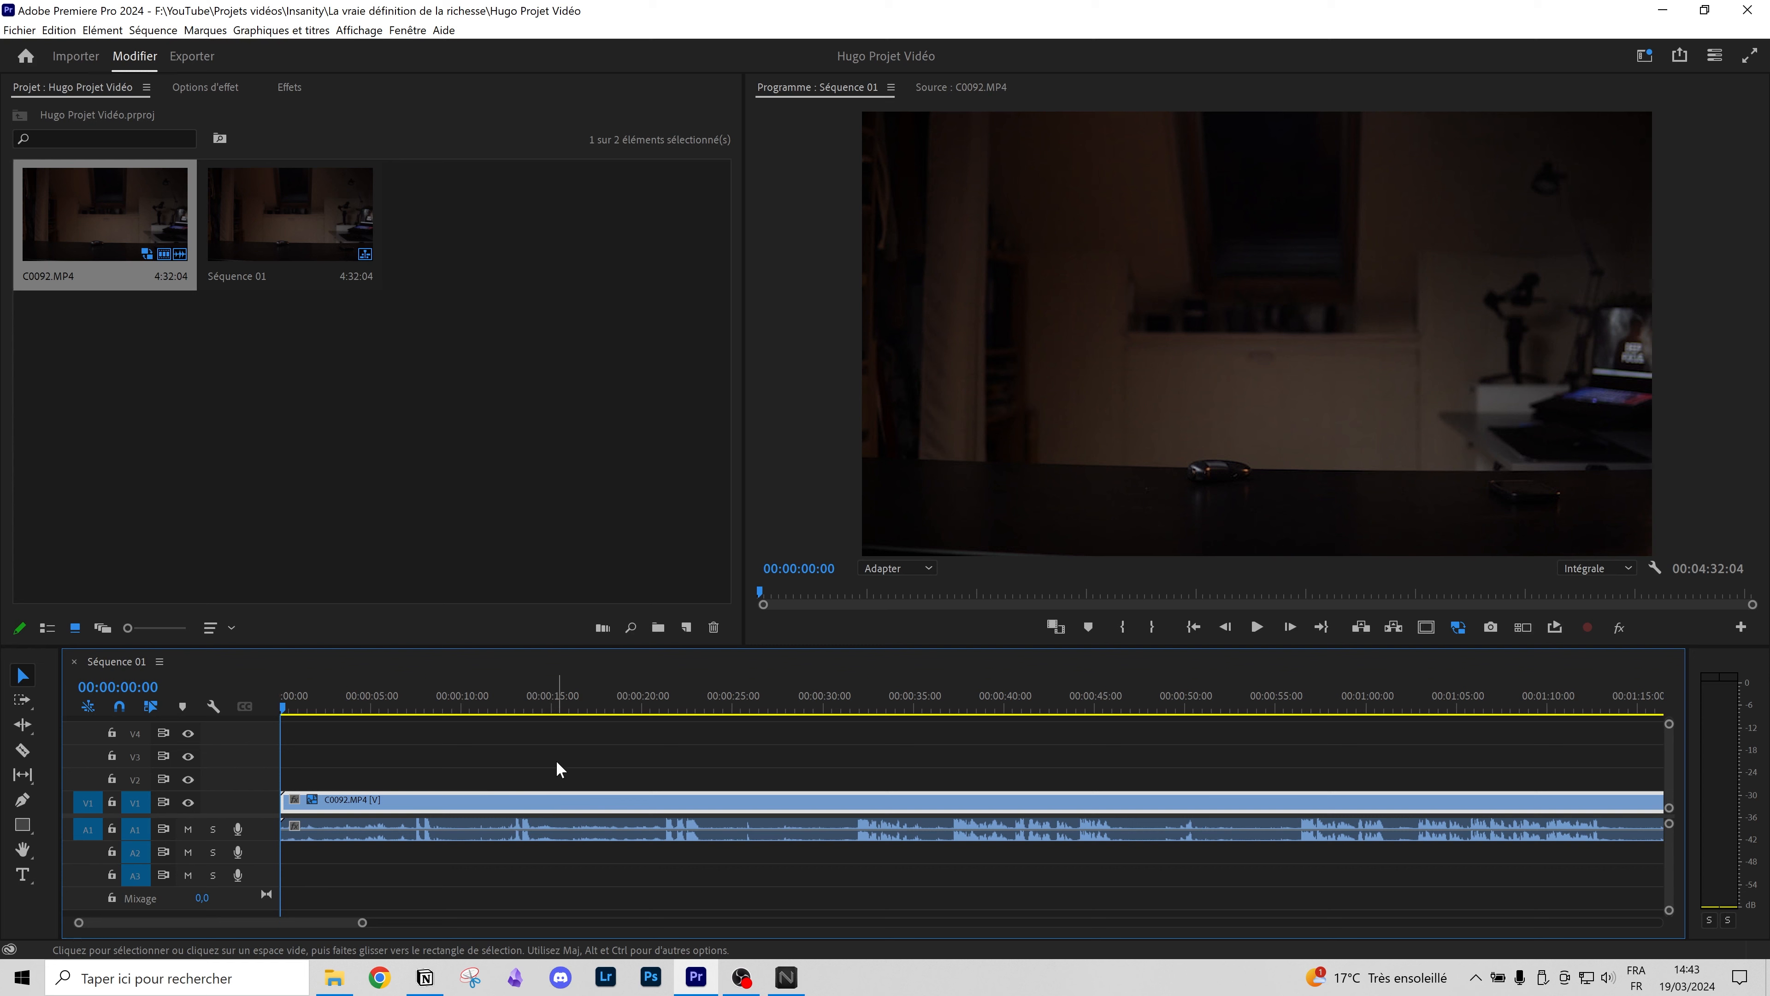
{"action": "left_click", "coordinate": [730, 766]}
{"action": "left_click_drag", "start_coordinate": [179, 256], "coordinate": [476, 776]}
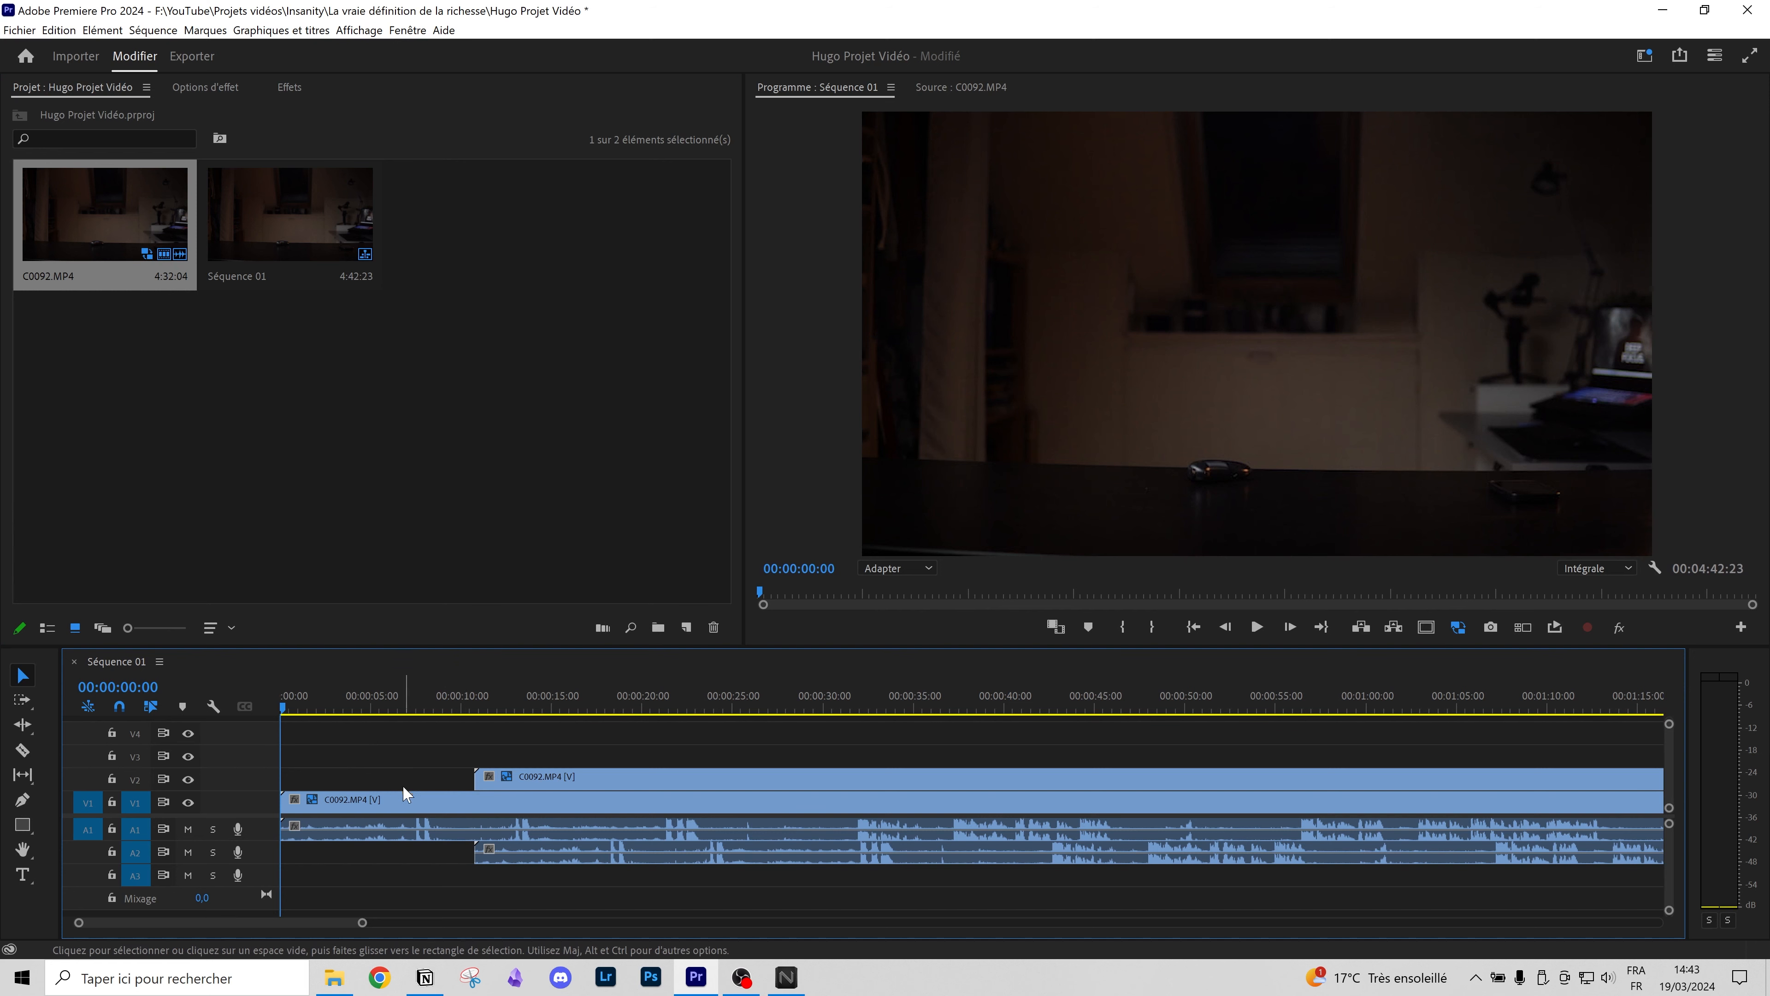
{"action": "left_click", "coordinate": [391, 805]}
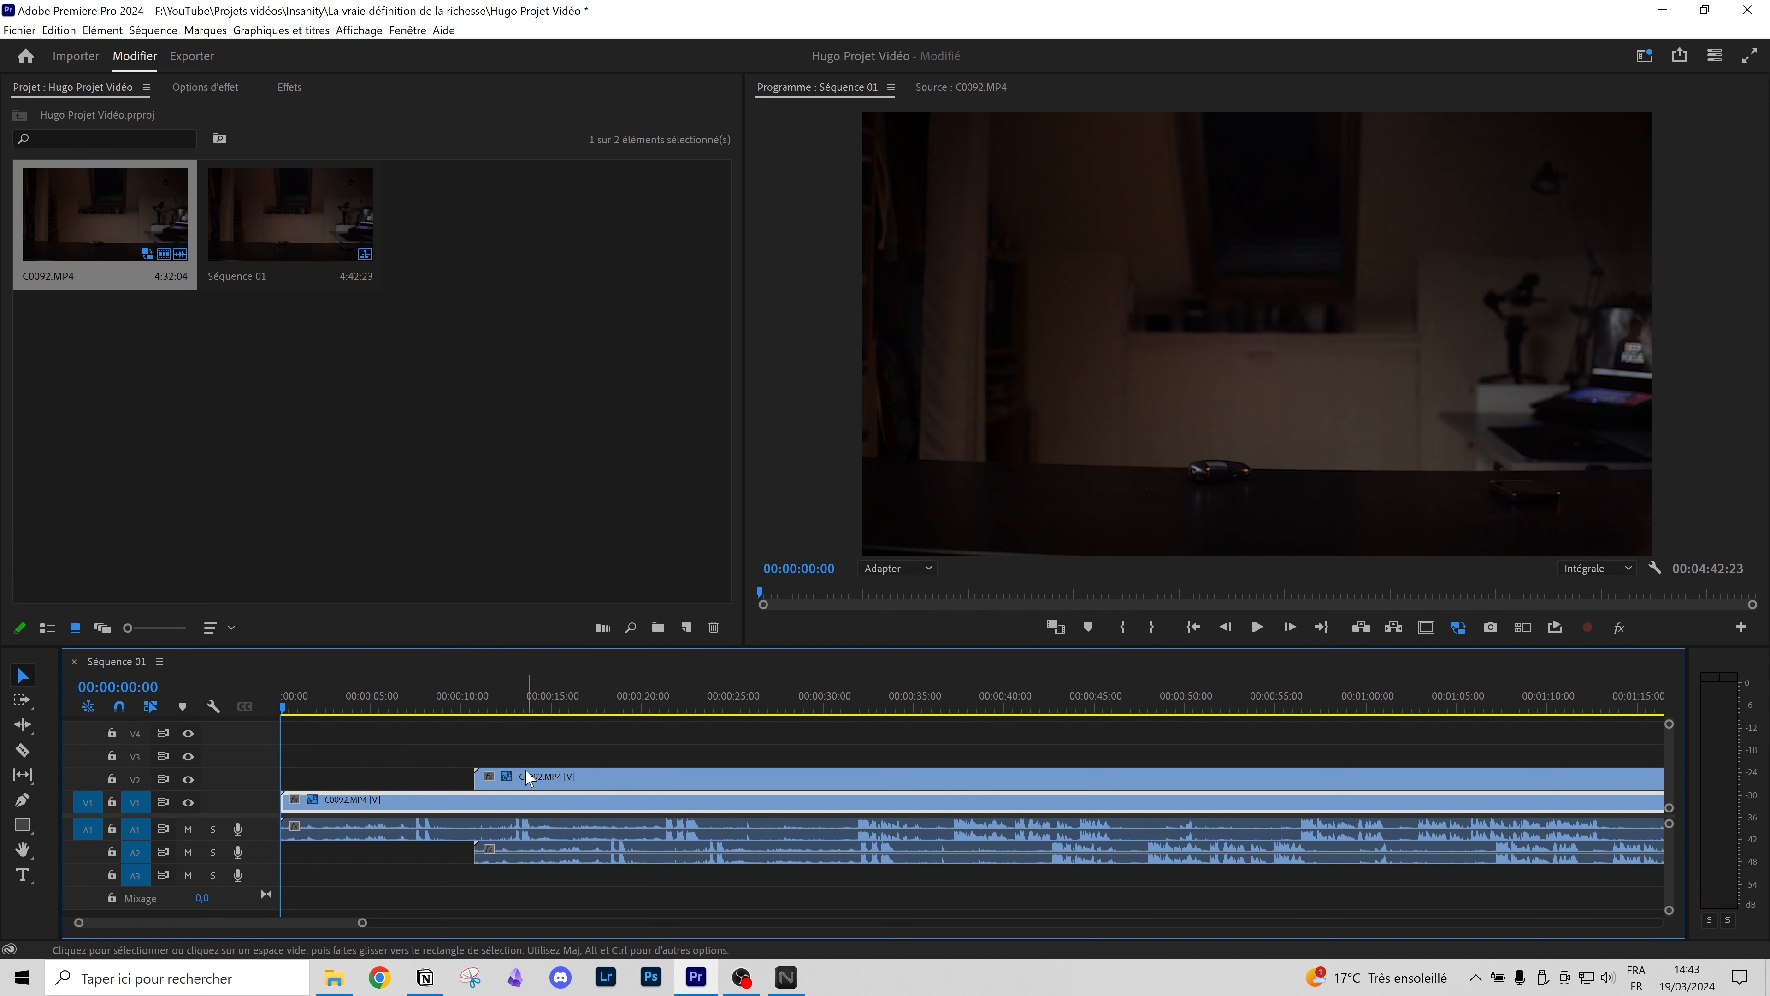
{"action": "left_click", "coordinate": [570, 786], "text": "shift"}
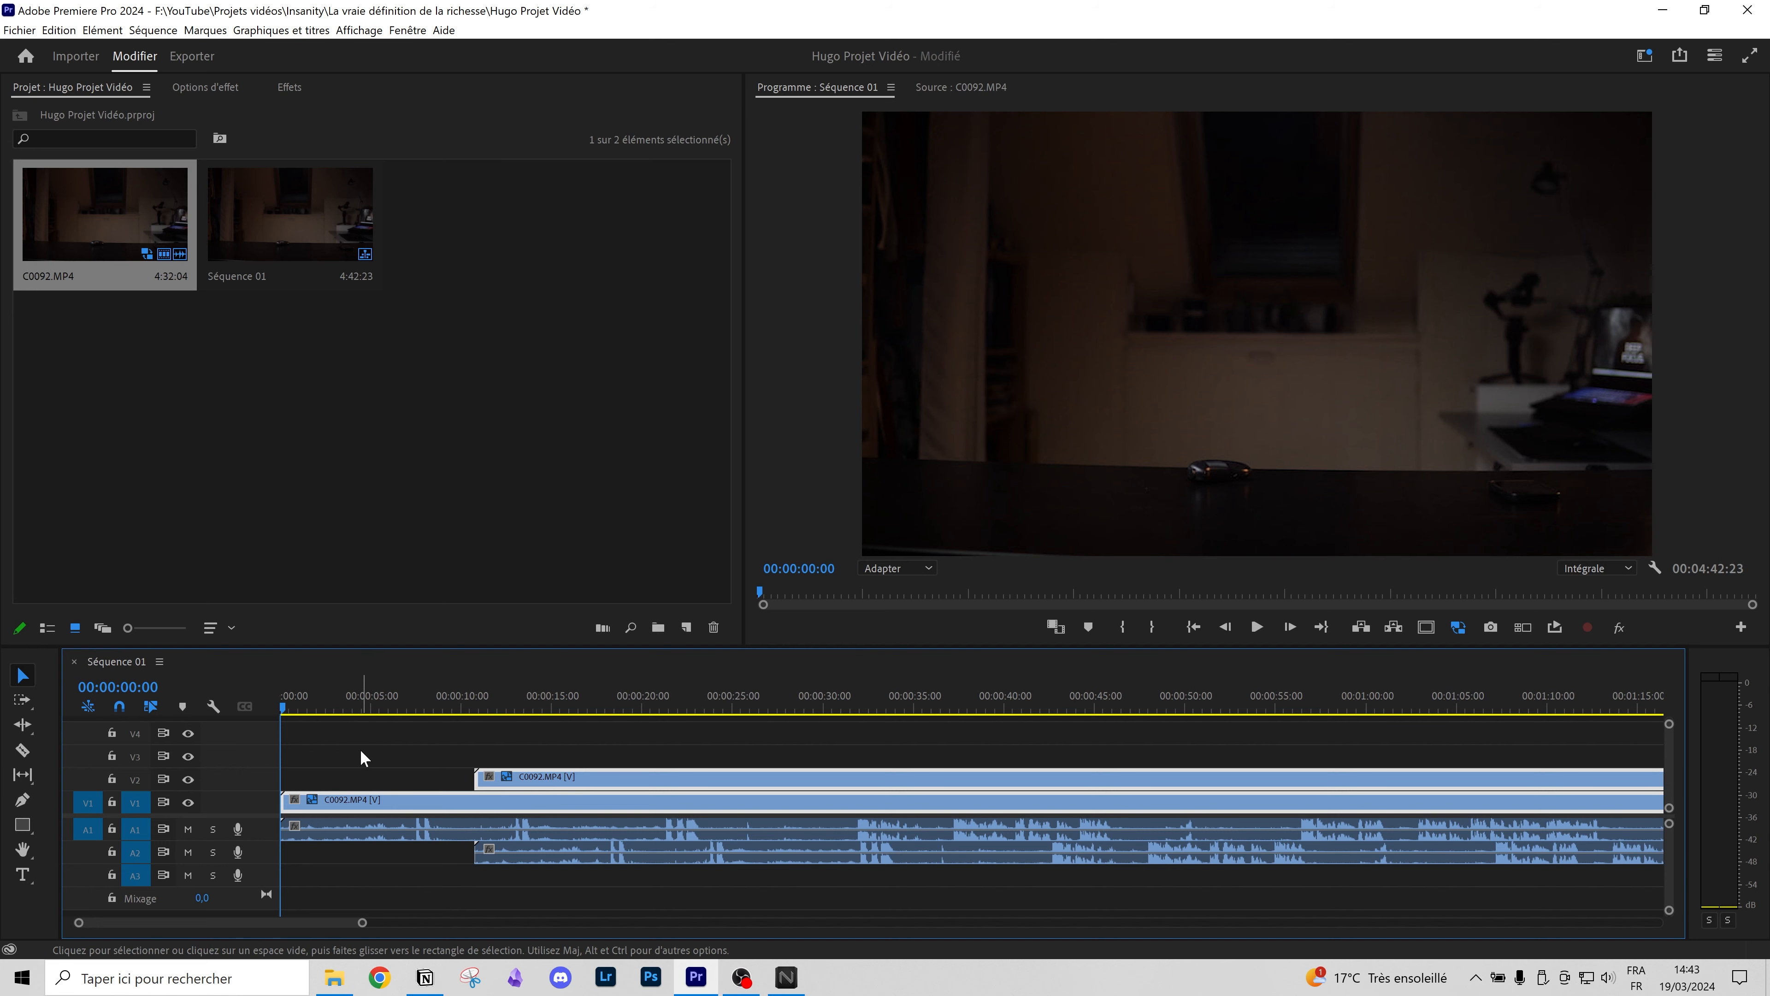
{"action": "left_click_drag", "start_coordinate": [423, 741], "coordinate": [643, 866]}
{"action": "left_click", "coordinate": [494, 785]}
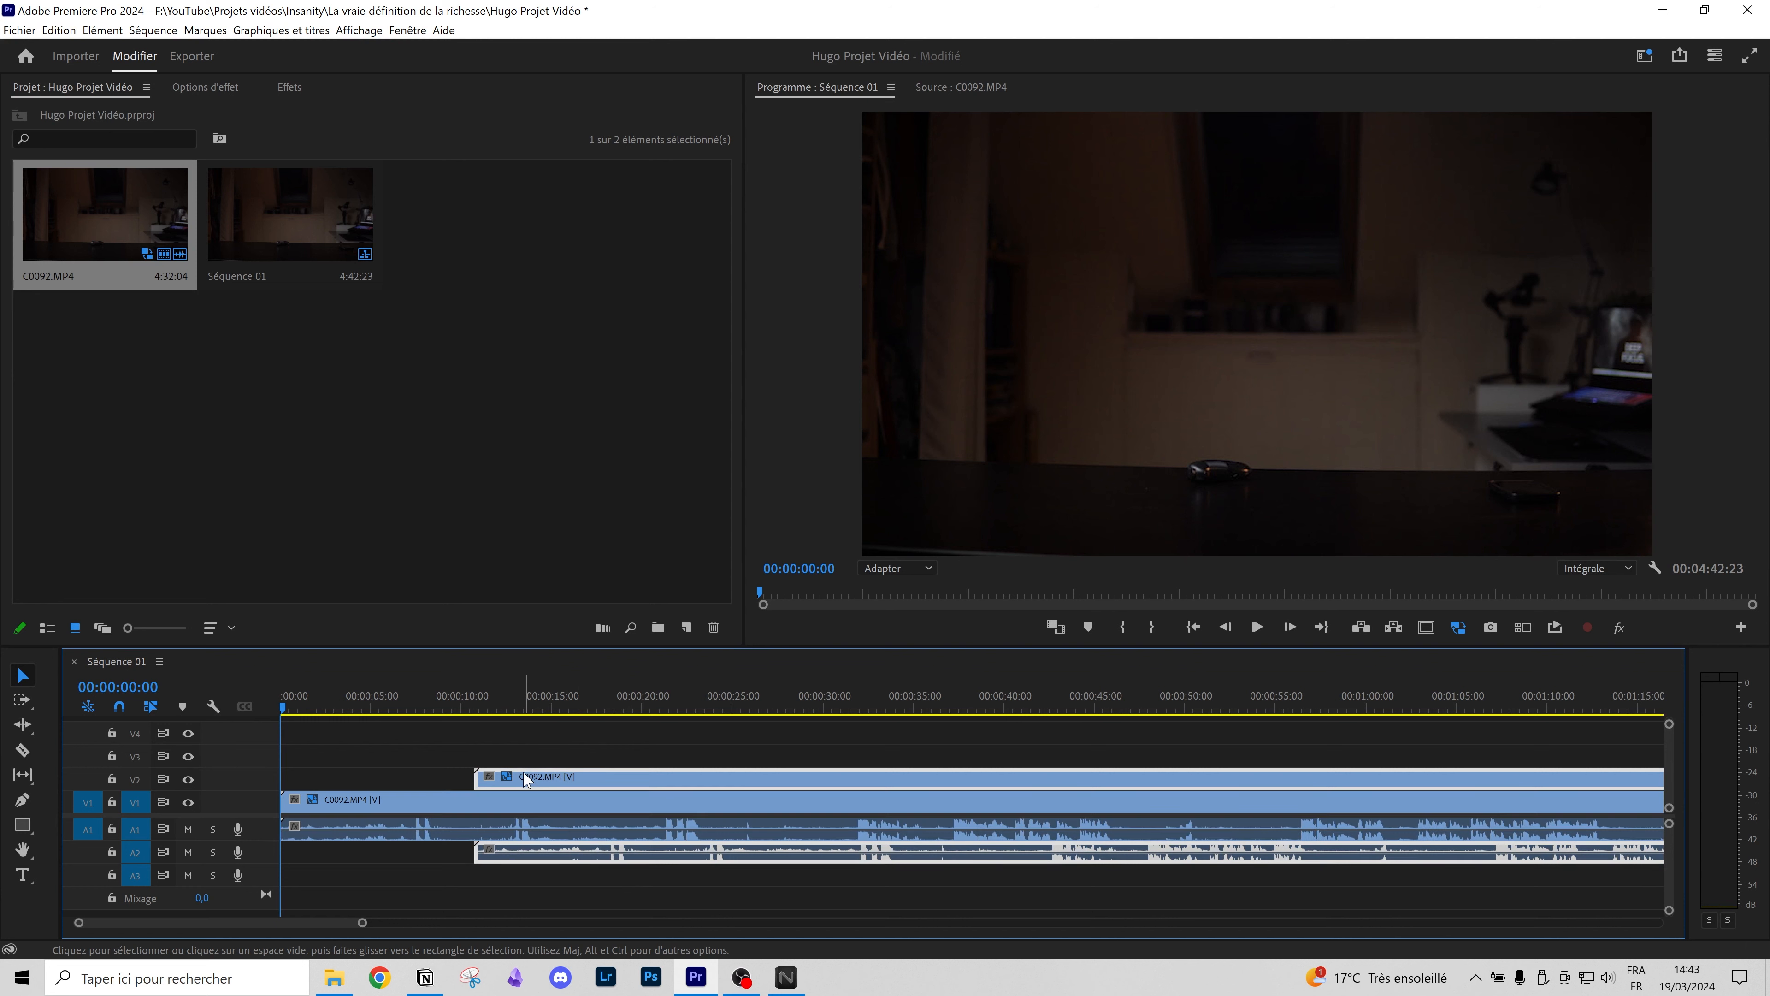
{"action": "key", "text": "Delete"}
{"action": "left_click", "coordinate": [29, 708]}
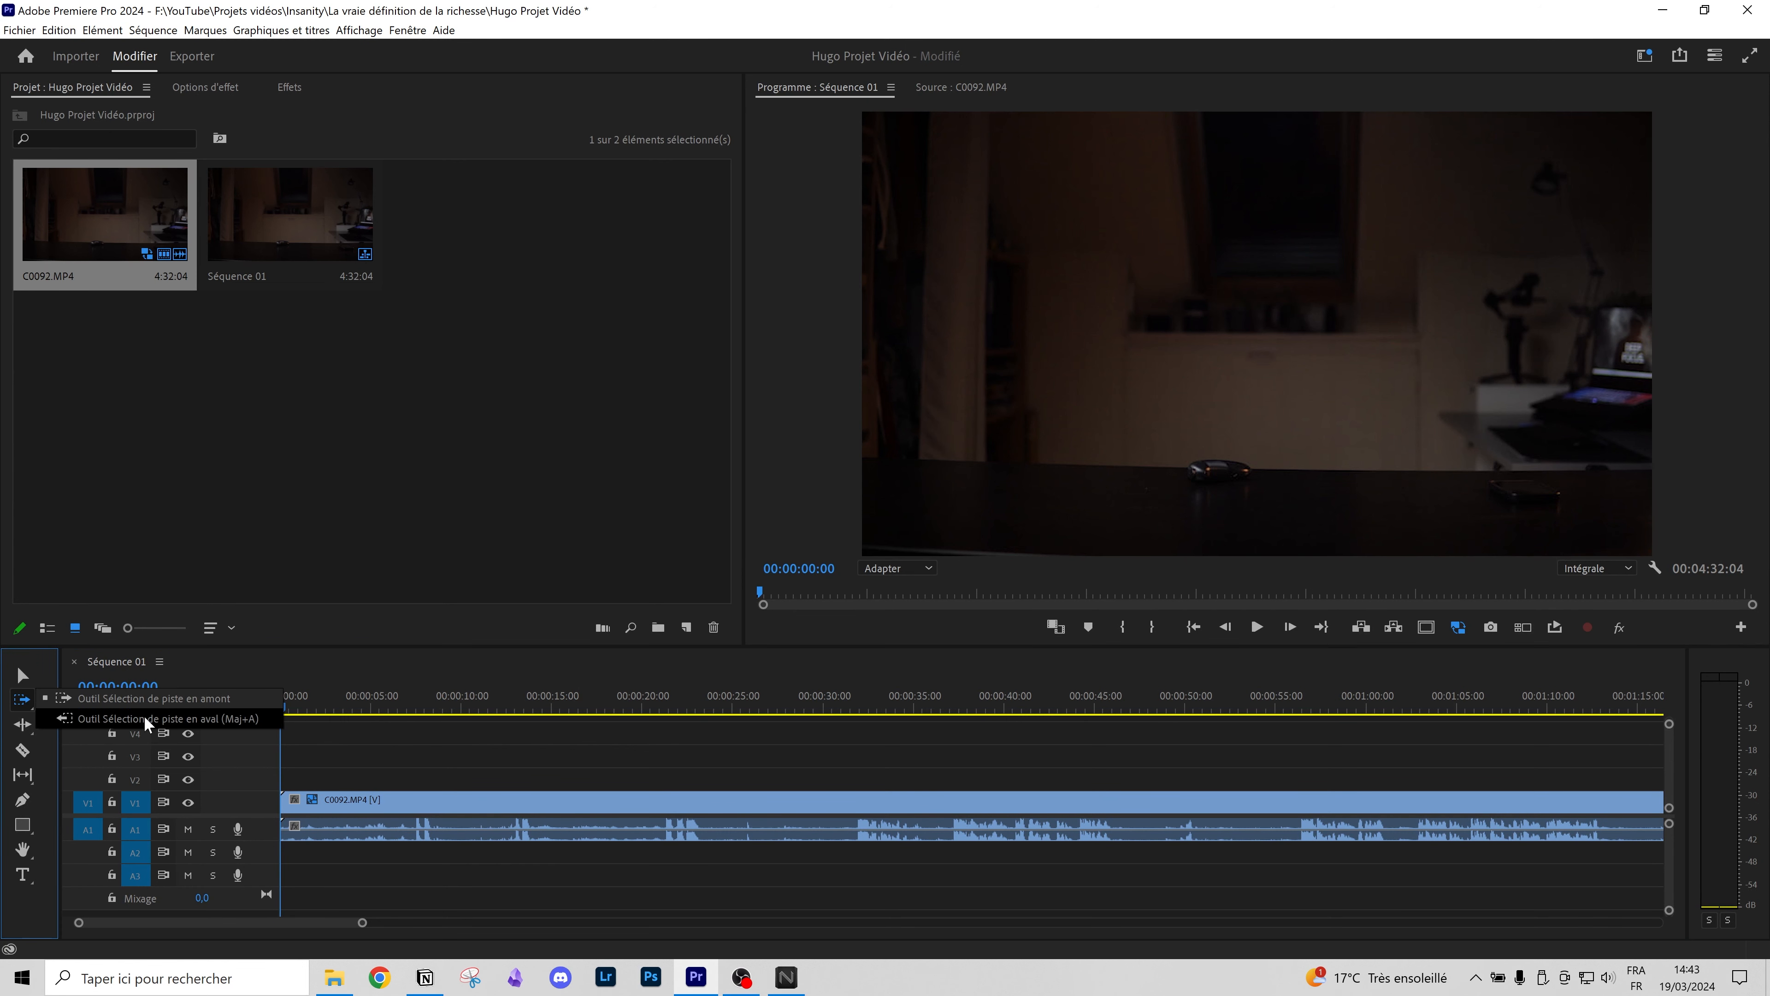
Step: Look through the Ripple Edit tool variants, then pick the Razor tool
{"action": "left_click", "coordinate": [16, 726]}
{"action": "left_click", "coordinate": [18, 727]}
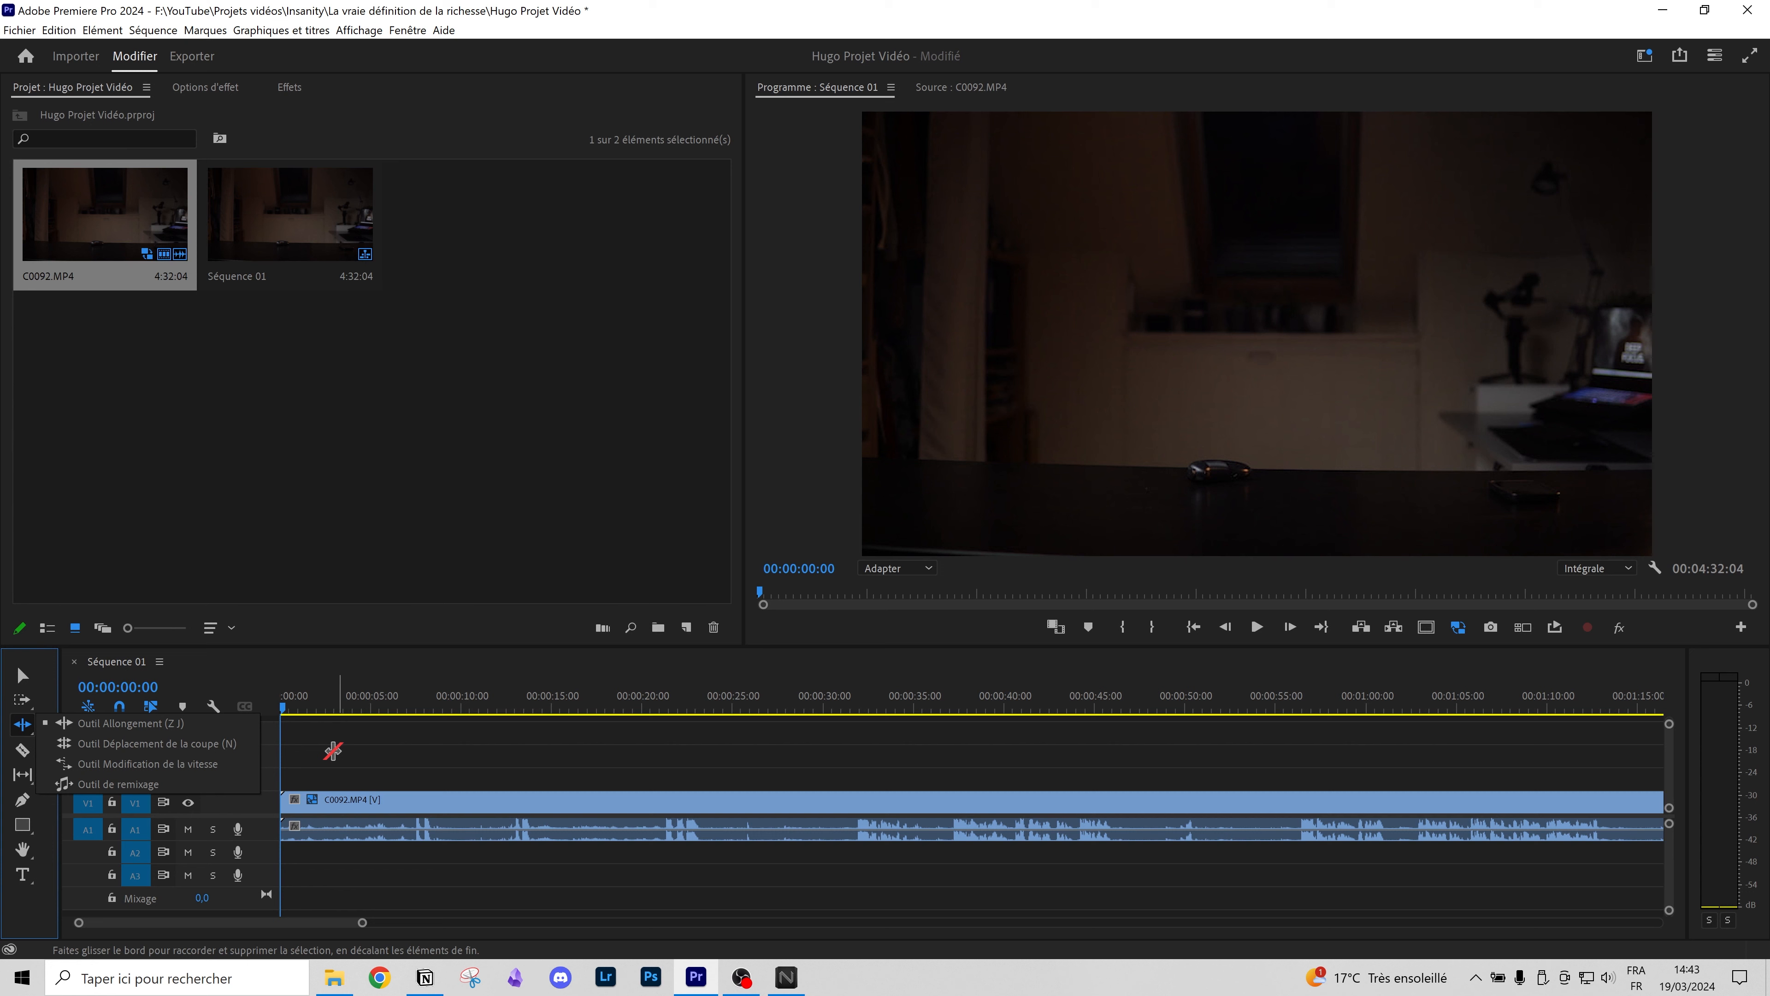
{"action": "left_click", "coordinate": [25, 729]}
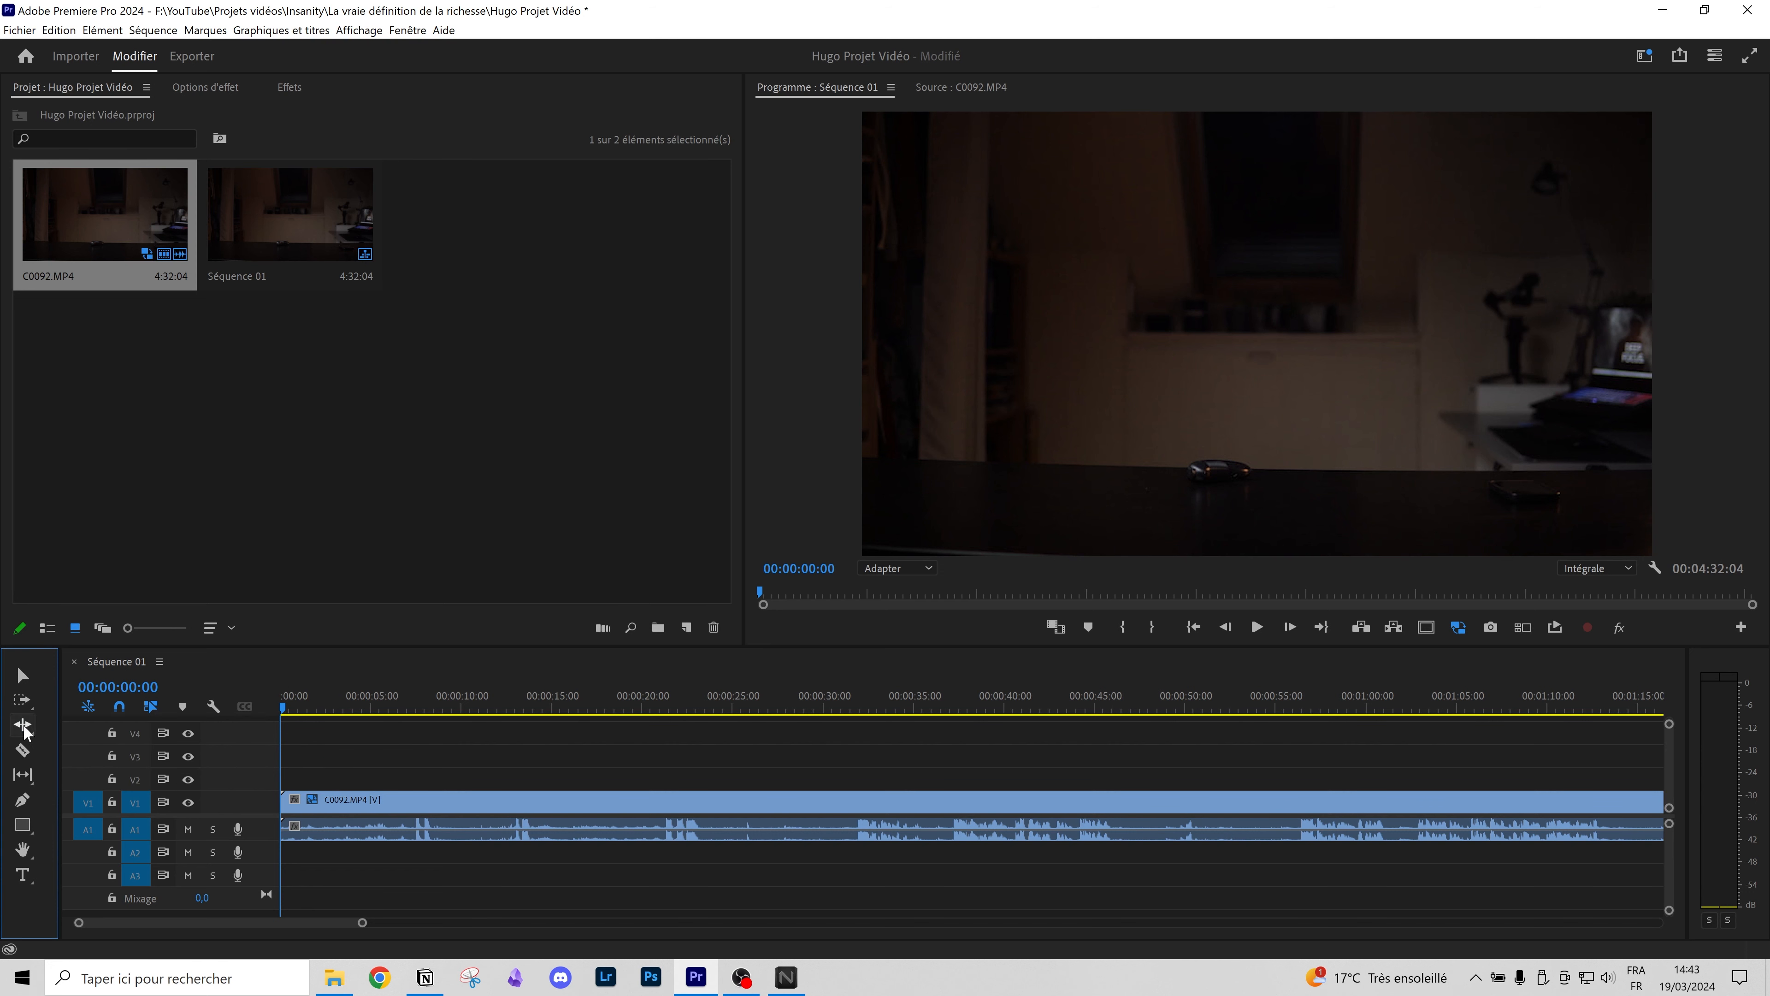
{"action": "left_click", "coordinate": [21, 752]}
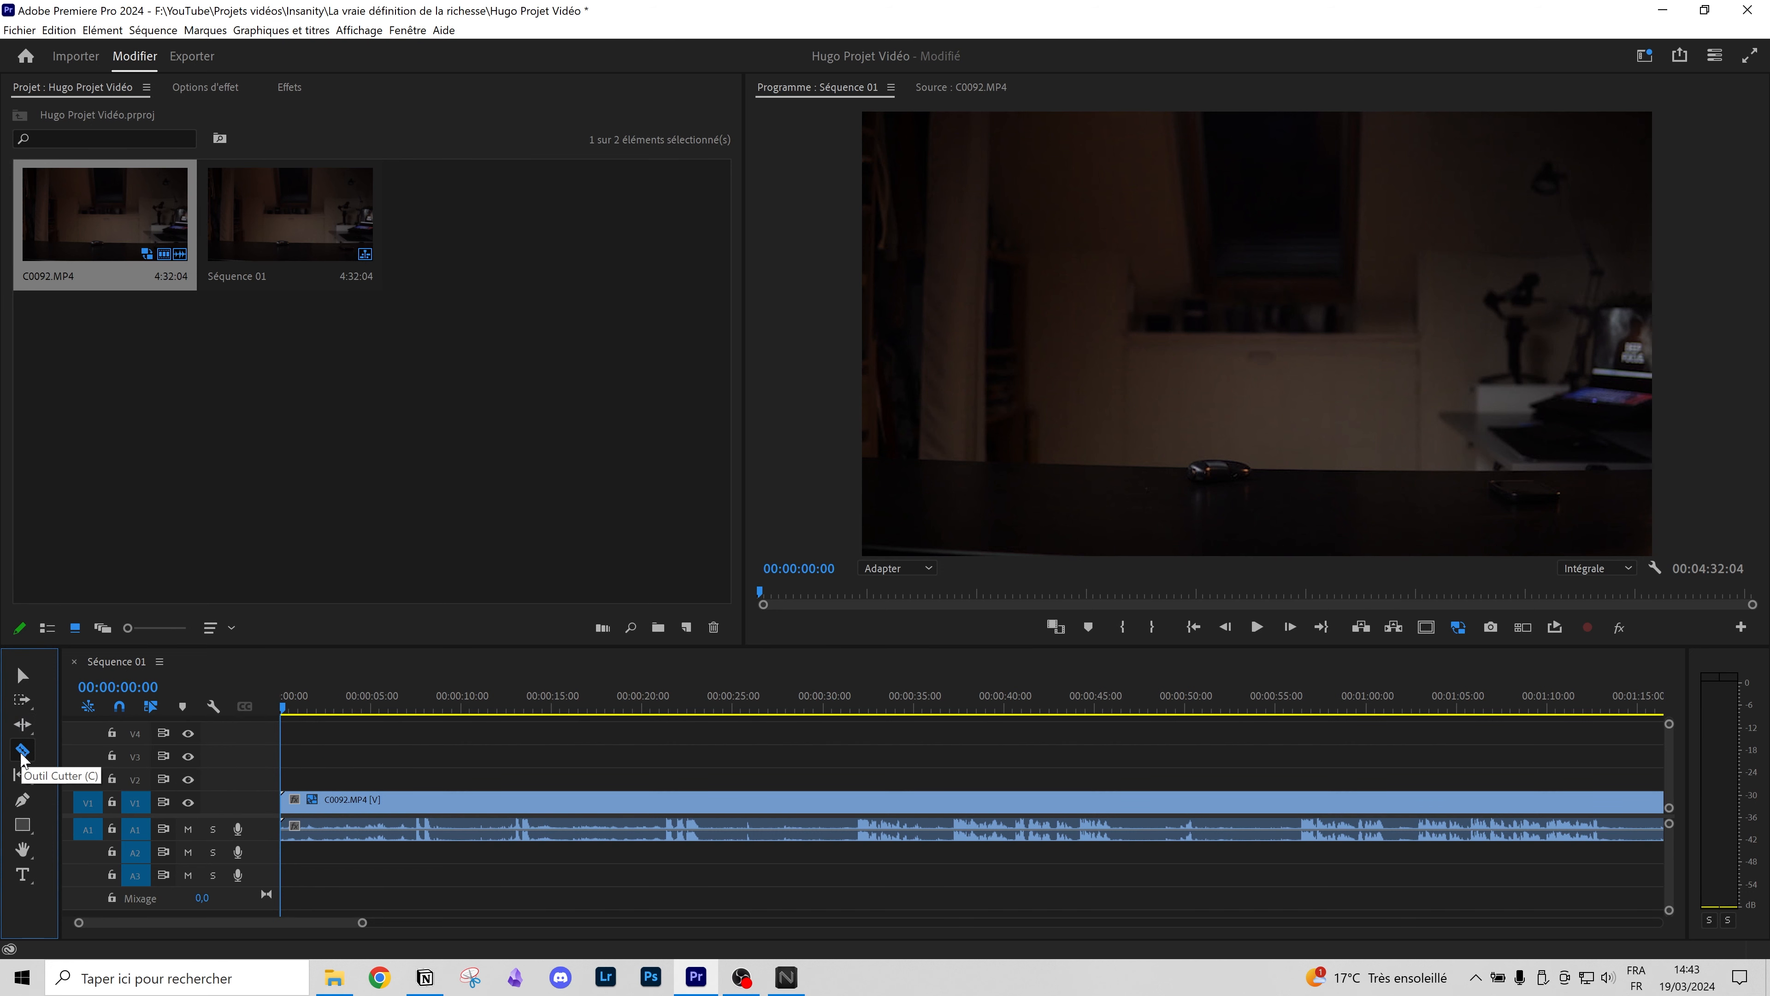
{"action": "scroll", "coordinate": [233, 785], "scroll_direction": "up", "scroll_amount": 2}
Step: Cut the C0092.MP4 clip into two pieces near the 32-second mark
{"action": "scroll", "coordinate": [864, 793], "scroll_direction": "up", "scroll_amount": 4}
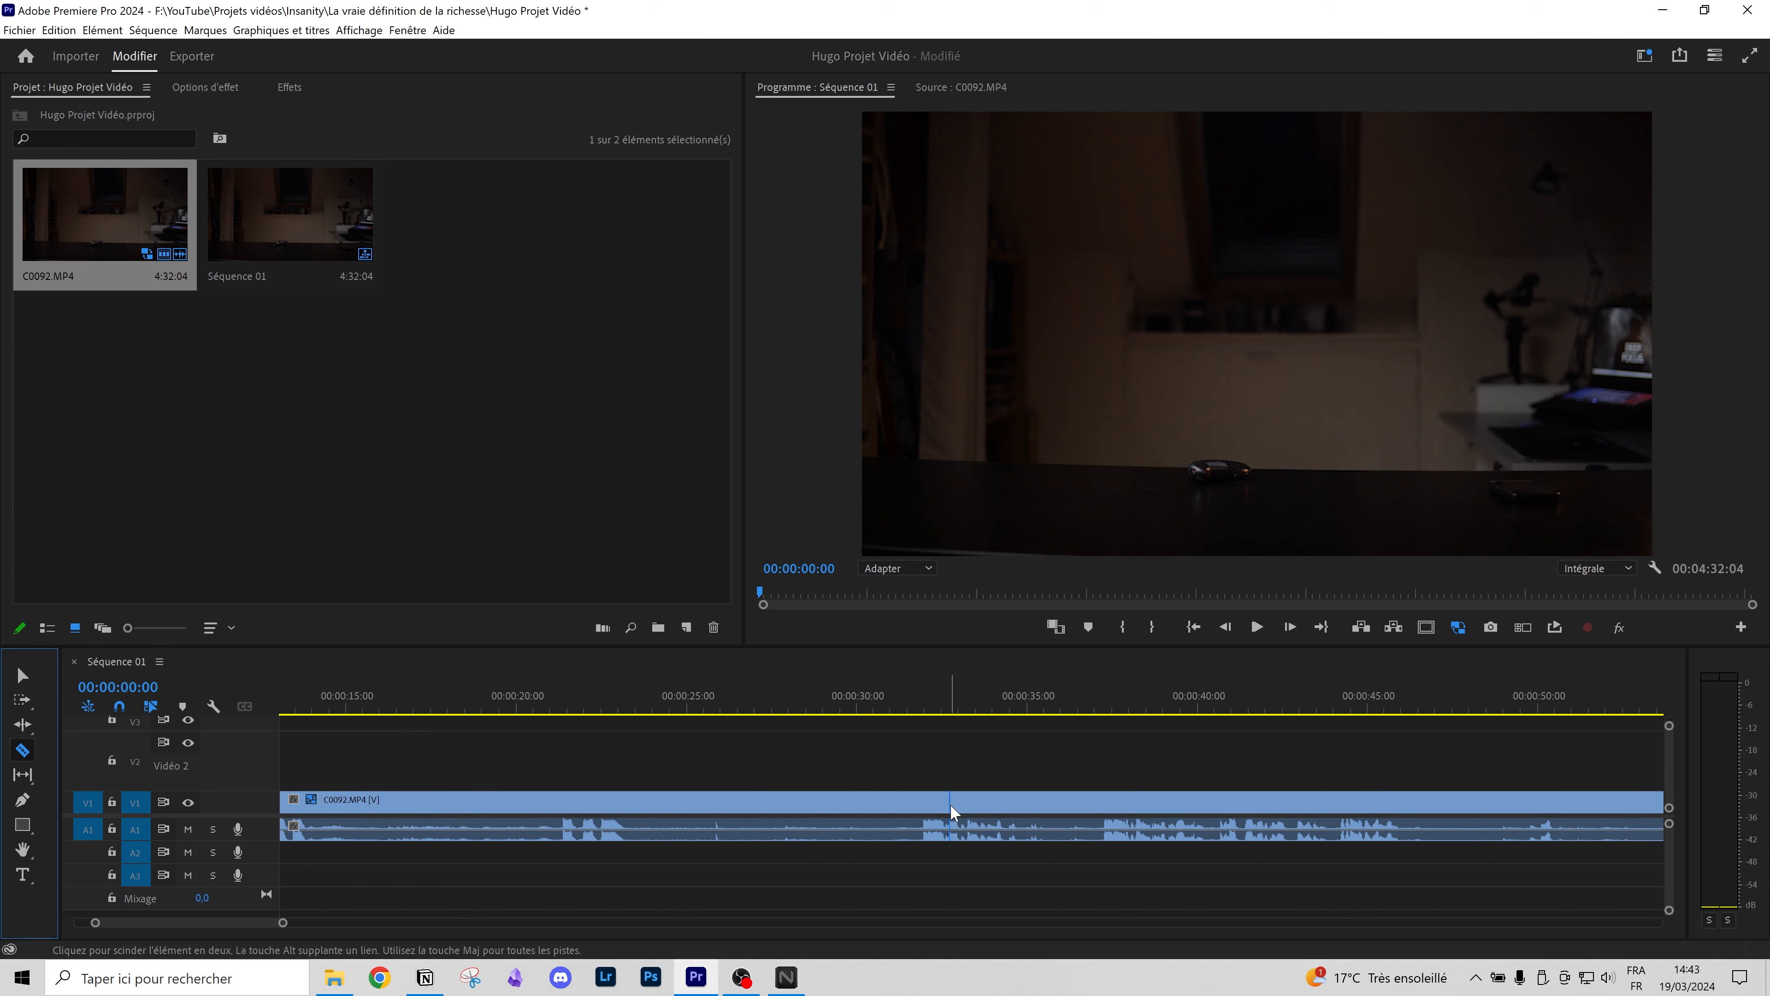
{"action": "scroll", "coordinate": [1120, 829], "scroll_direction": "up", "scroll_amount": 5}
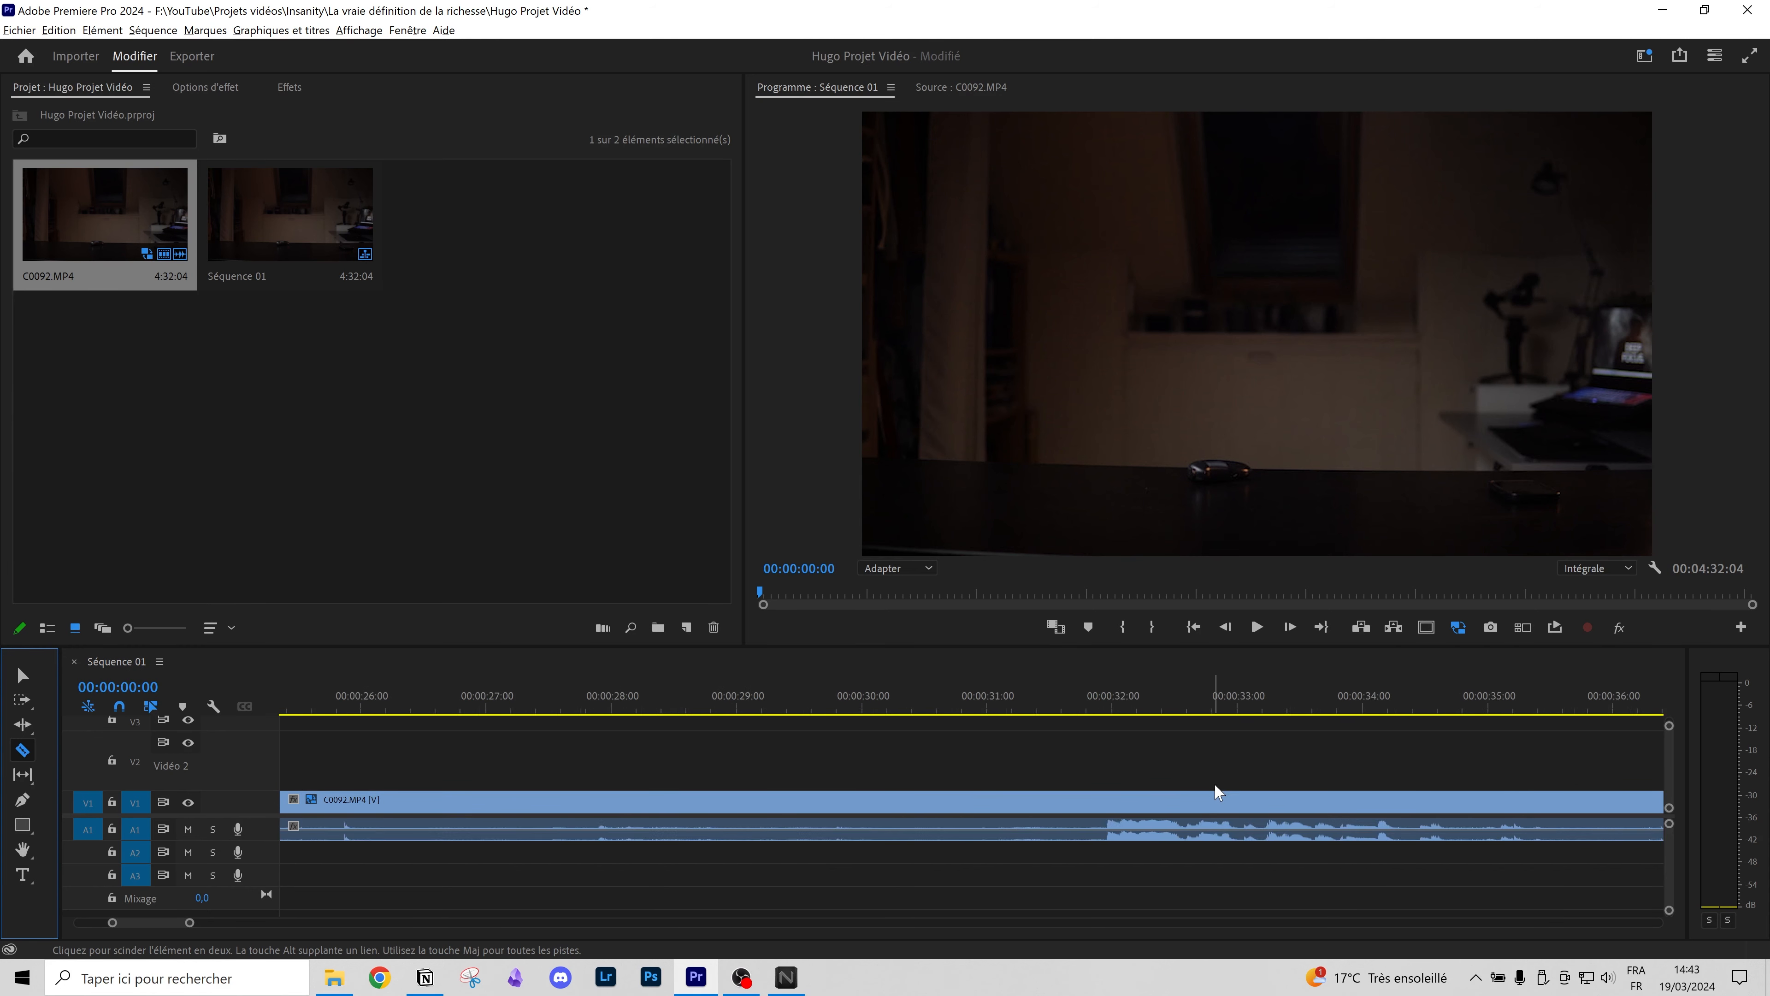
{"action": "left_click", "coordinate": [876, 800]}
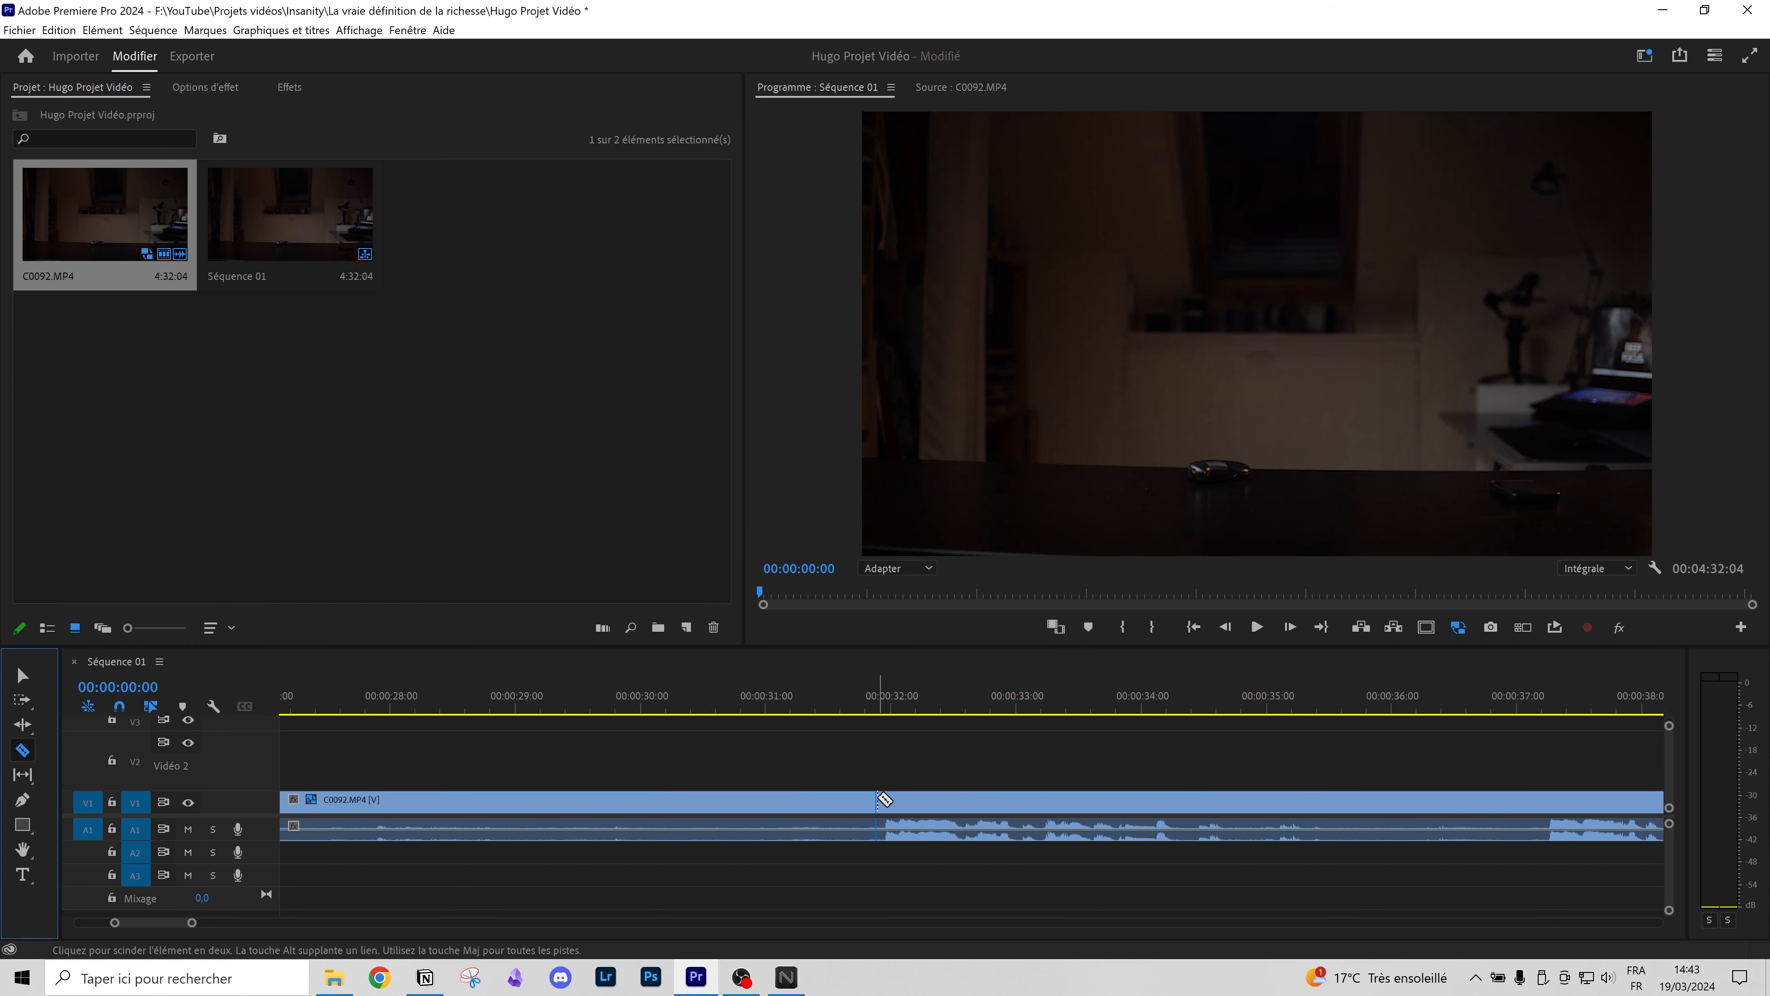
{"action": "left_click", "coordinate": [883, 798]}
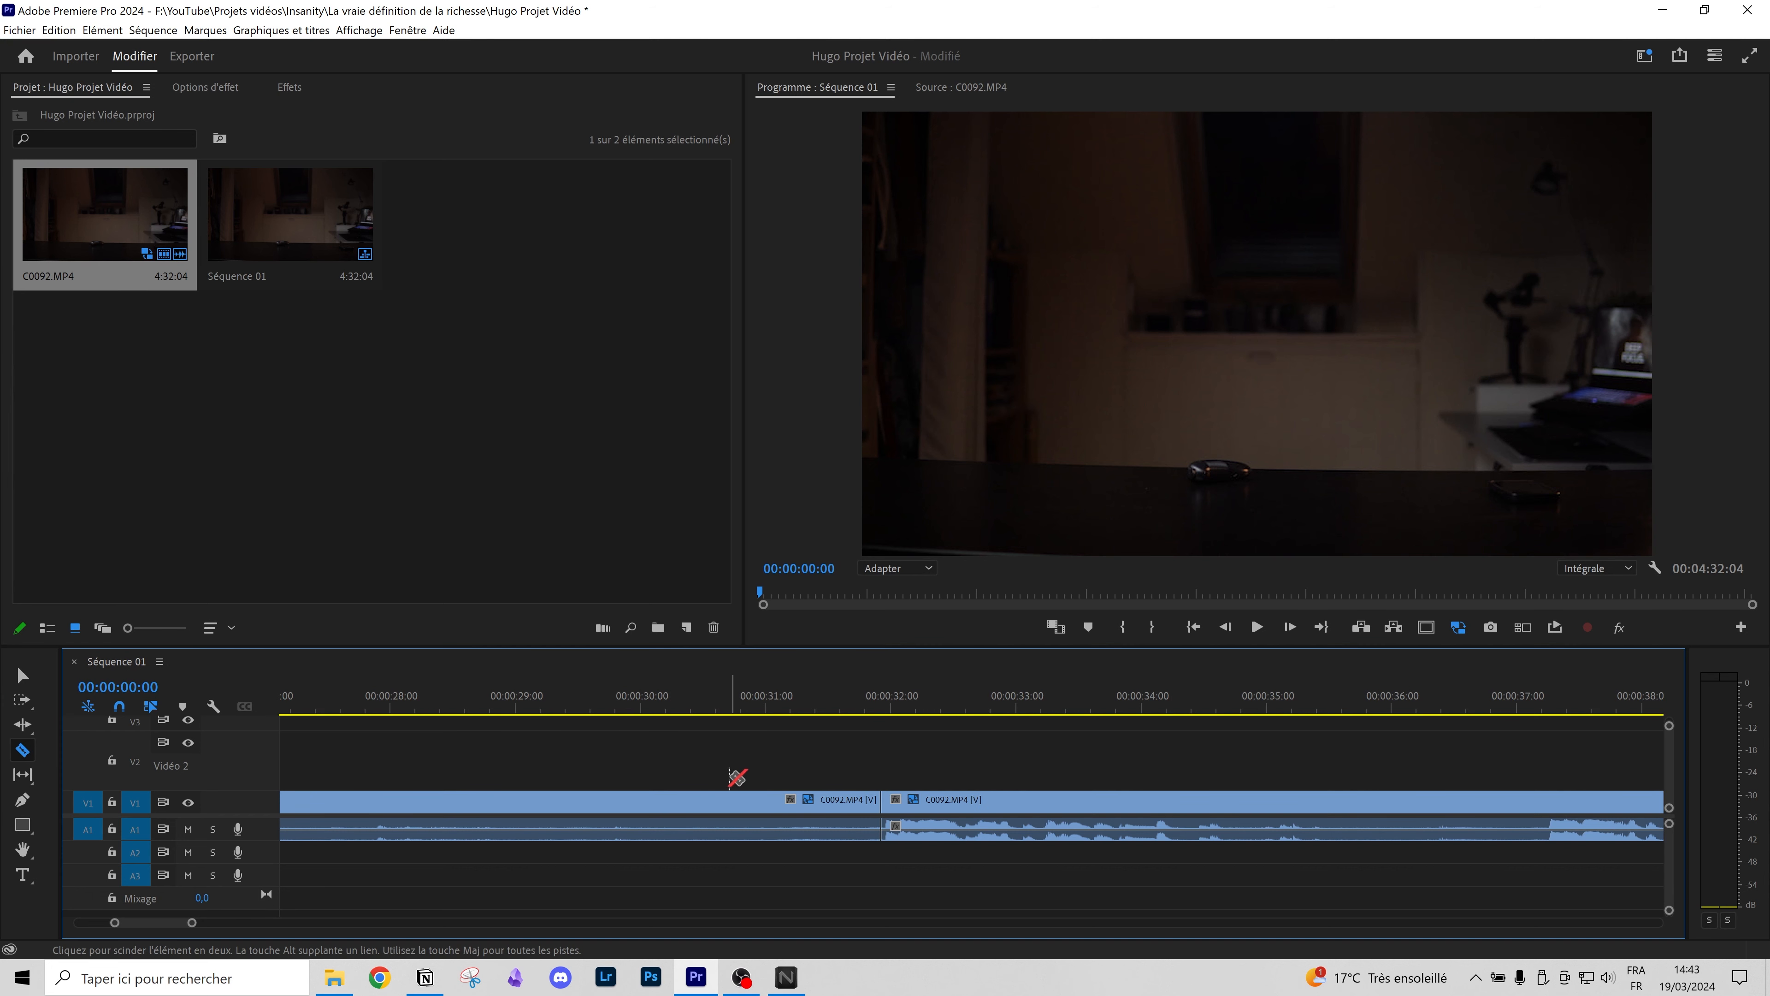
Step: Move the first part up to V2/A2 and slide the V1 remainder about 5 seconds earlier
{"action": "left_click", "coordinate": [21, 674]}
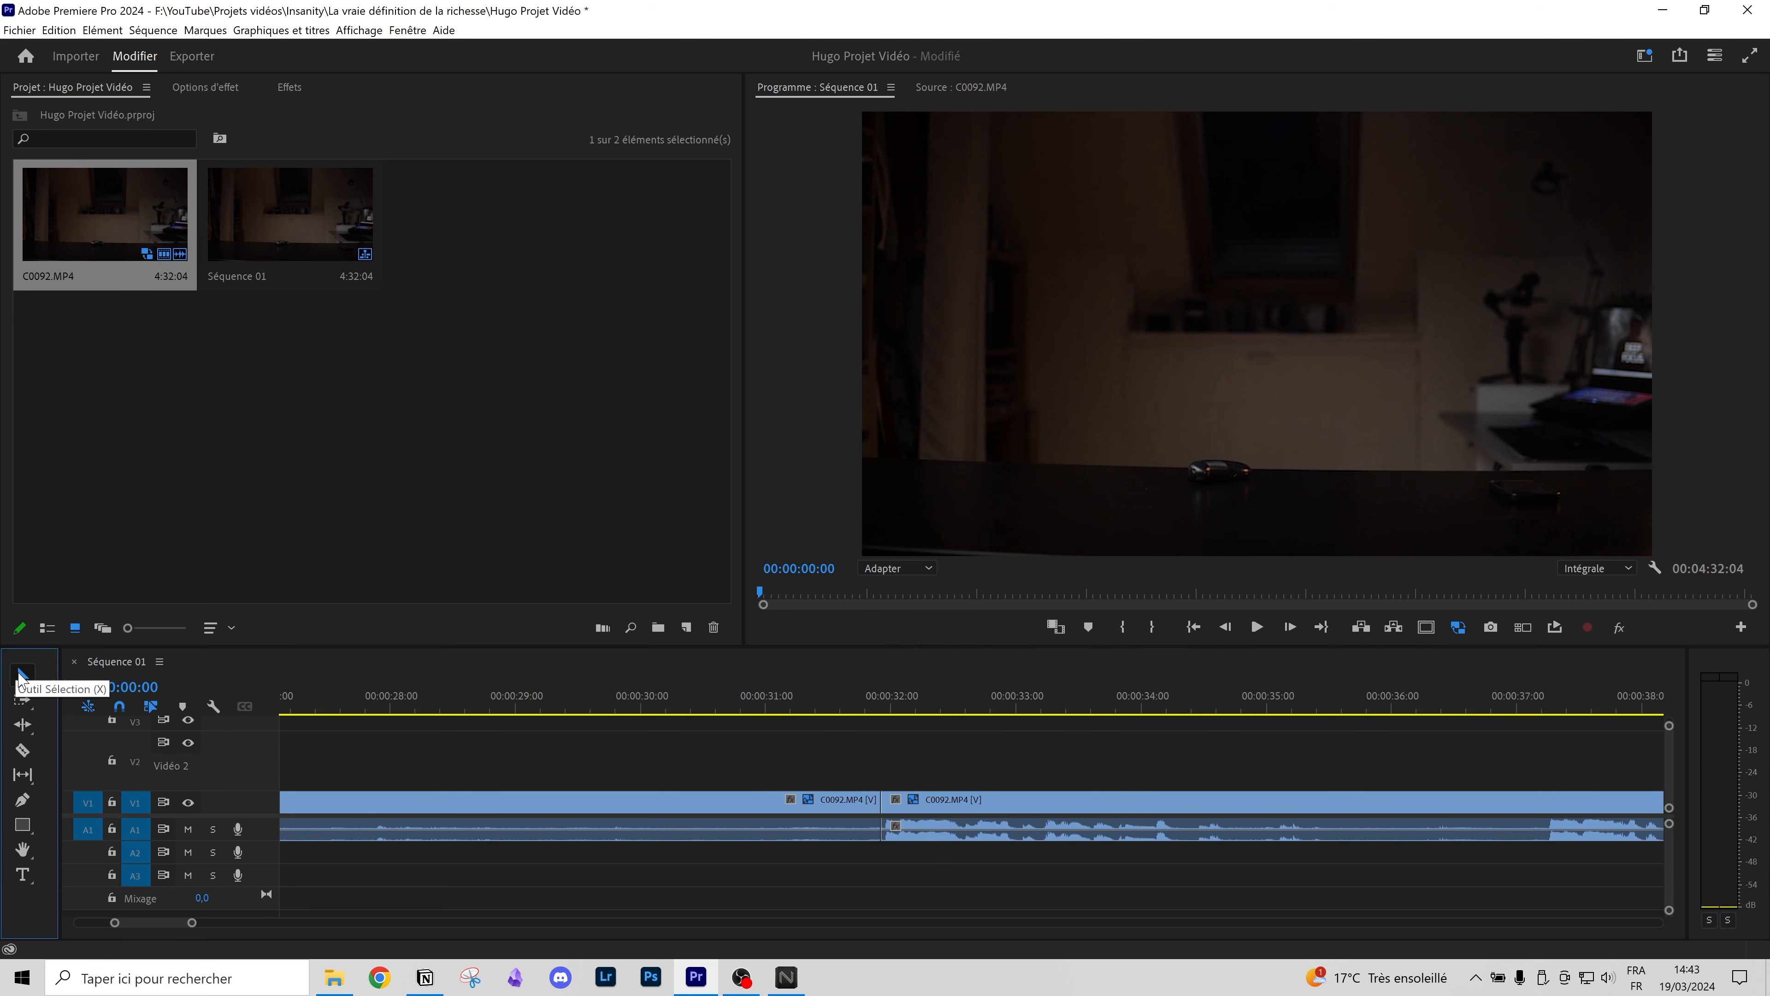
{"action": "left_click_drag", "start_coordinate": [700, 807], "coordinate": [701, 763]}
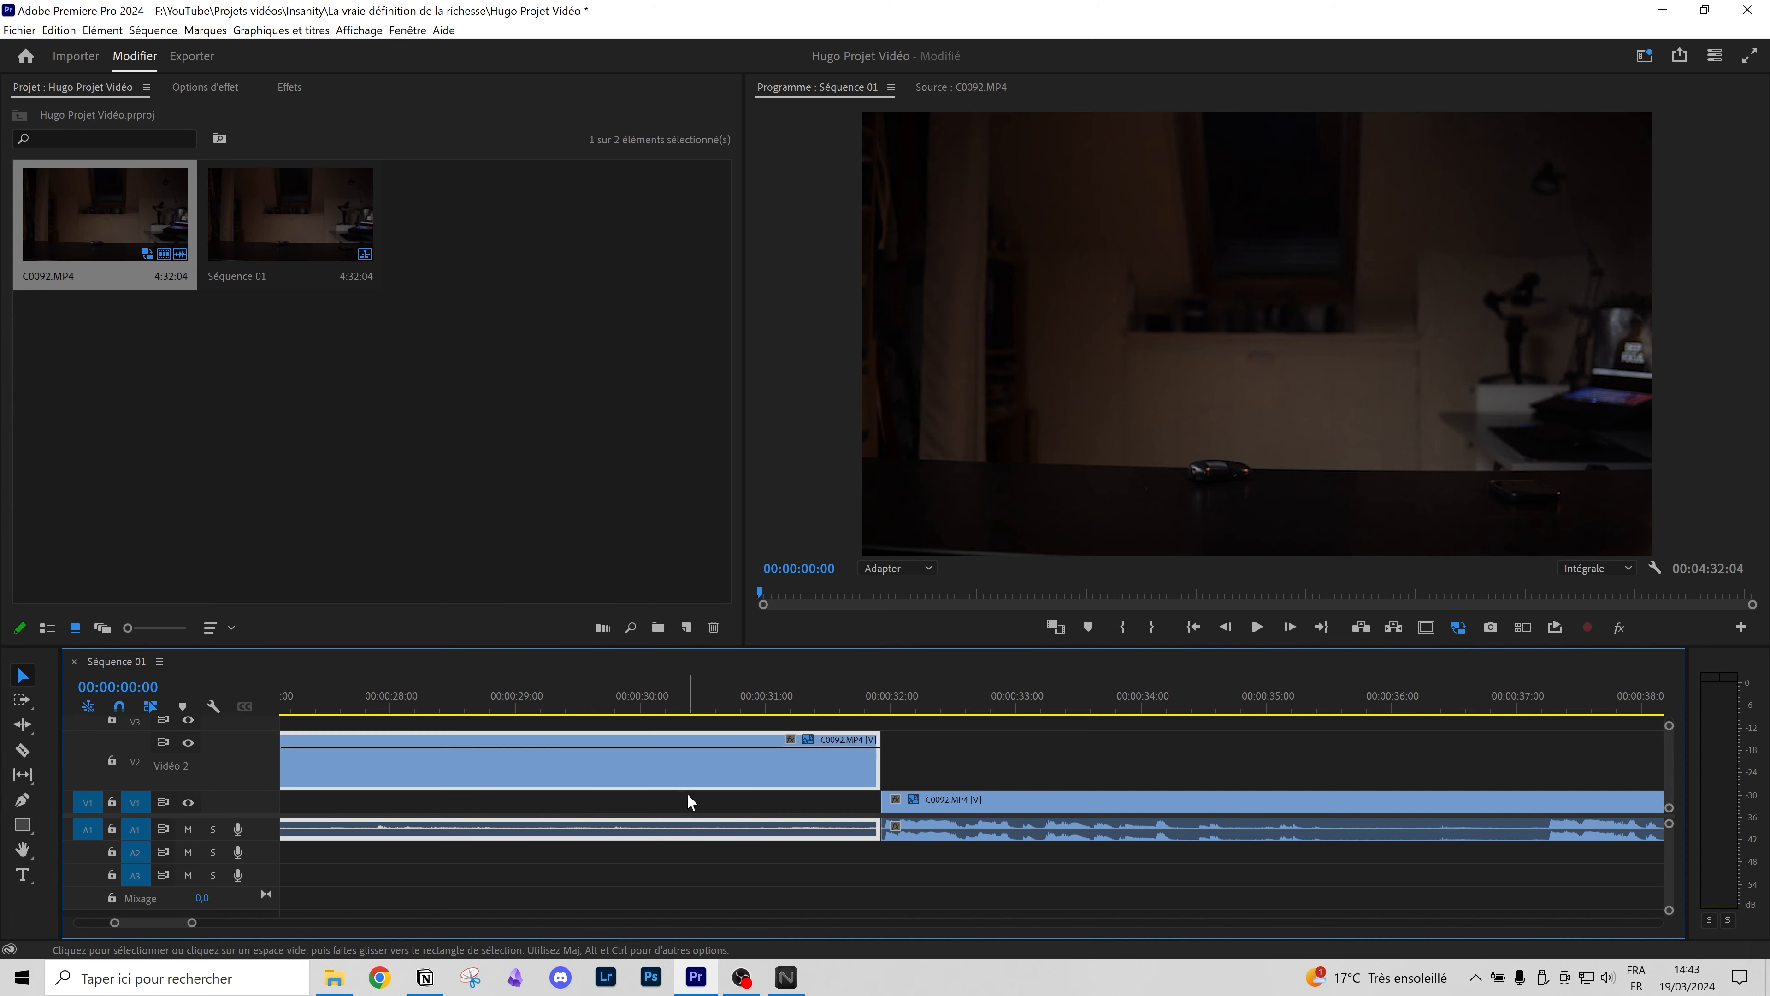
{"action": "scroll", "coordinate": [823, 875], "scroll_direction": "down", "scroll_amount": 5}
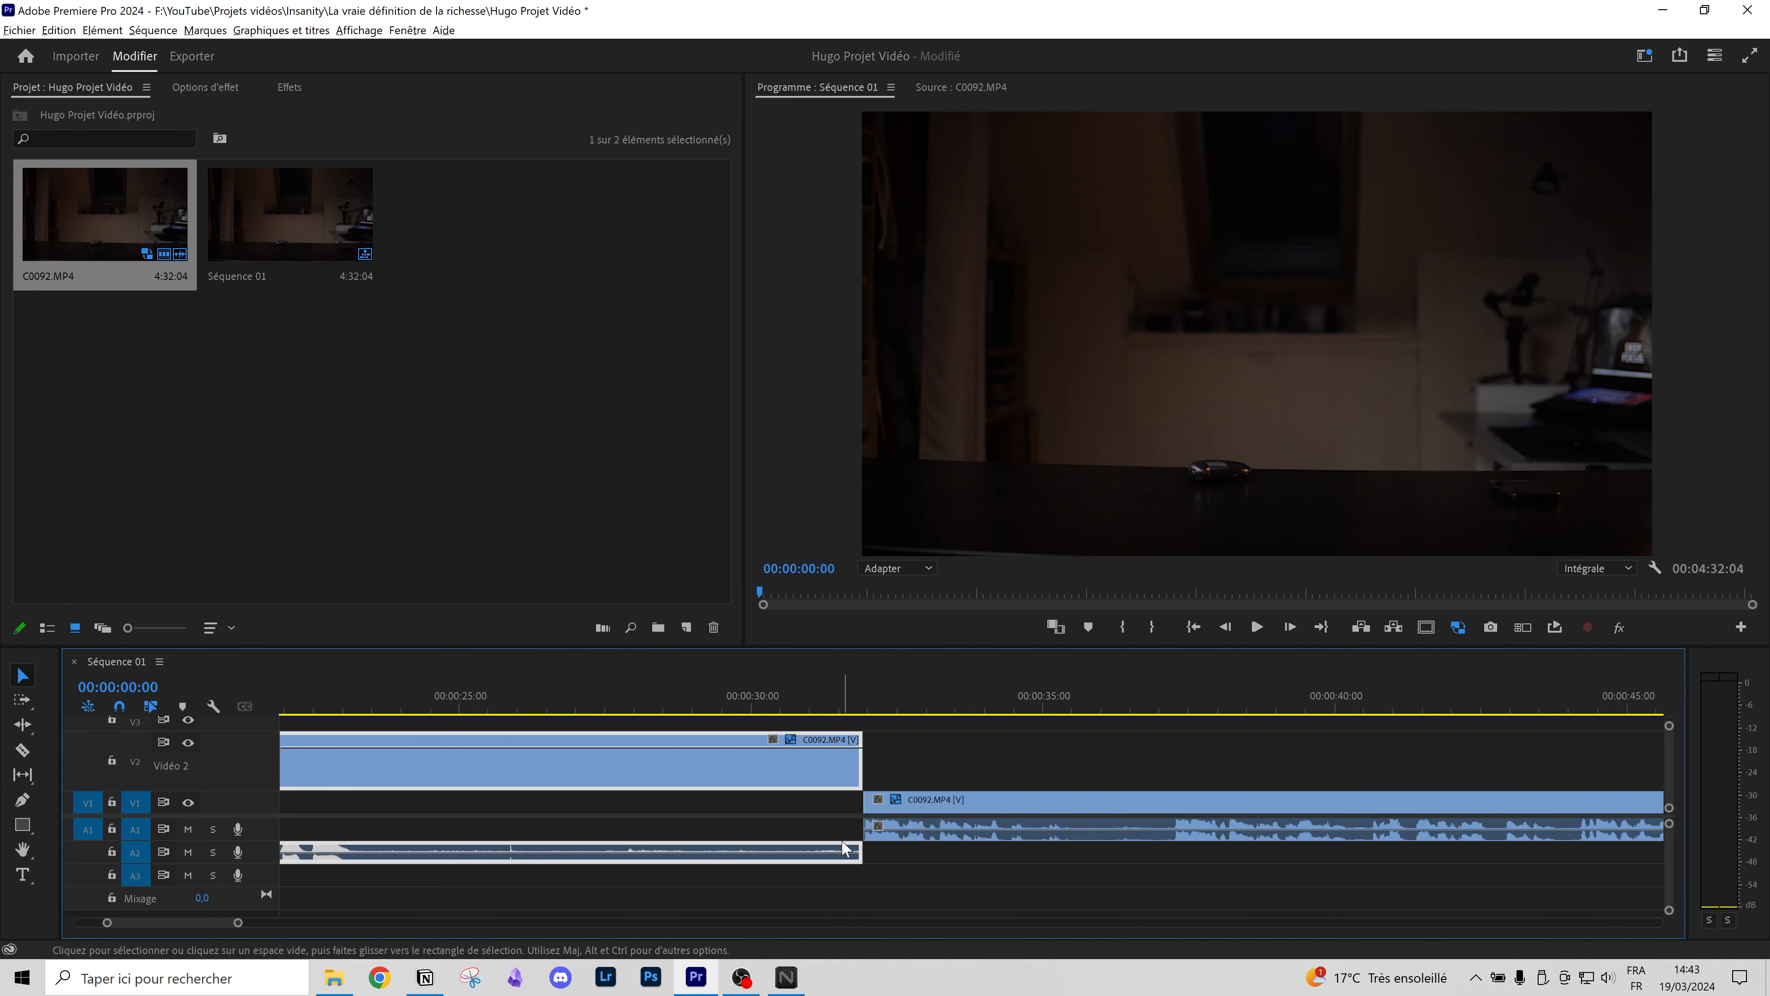
{"action": "left_click_drag", "start_coordinate": [864, 812], "coordinate": [725, 812]}
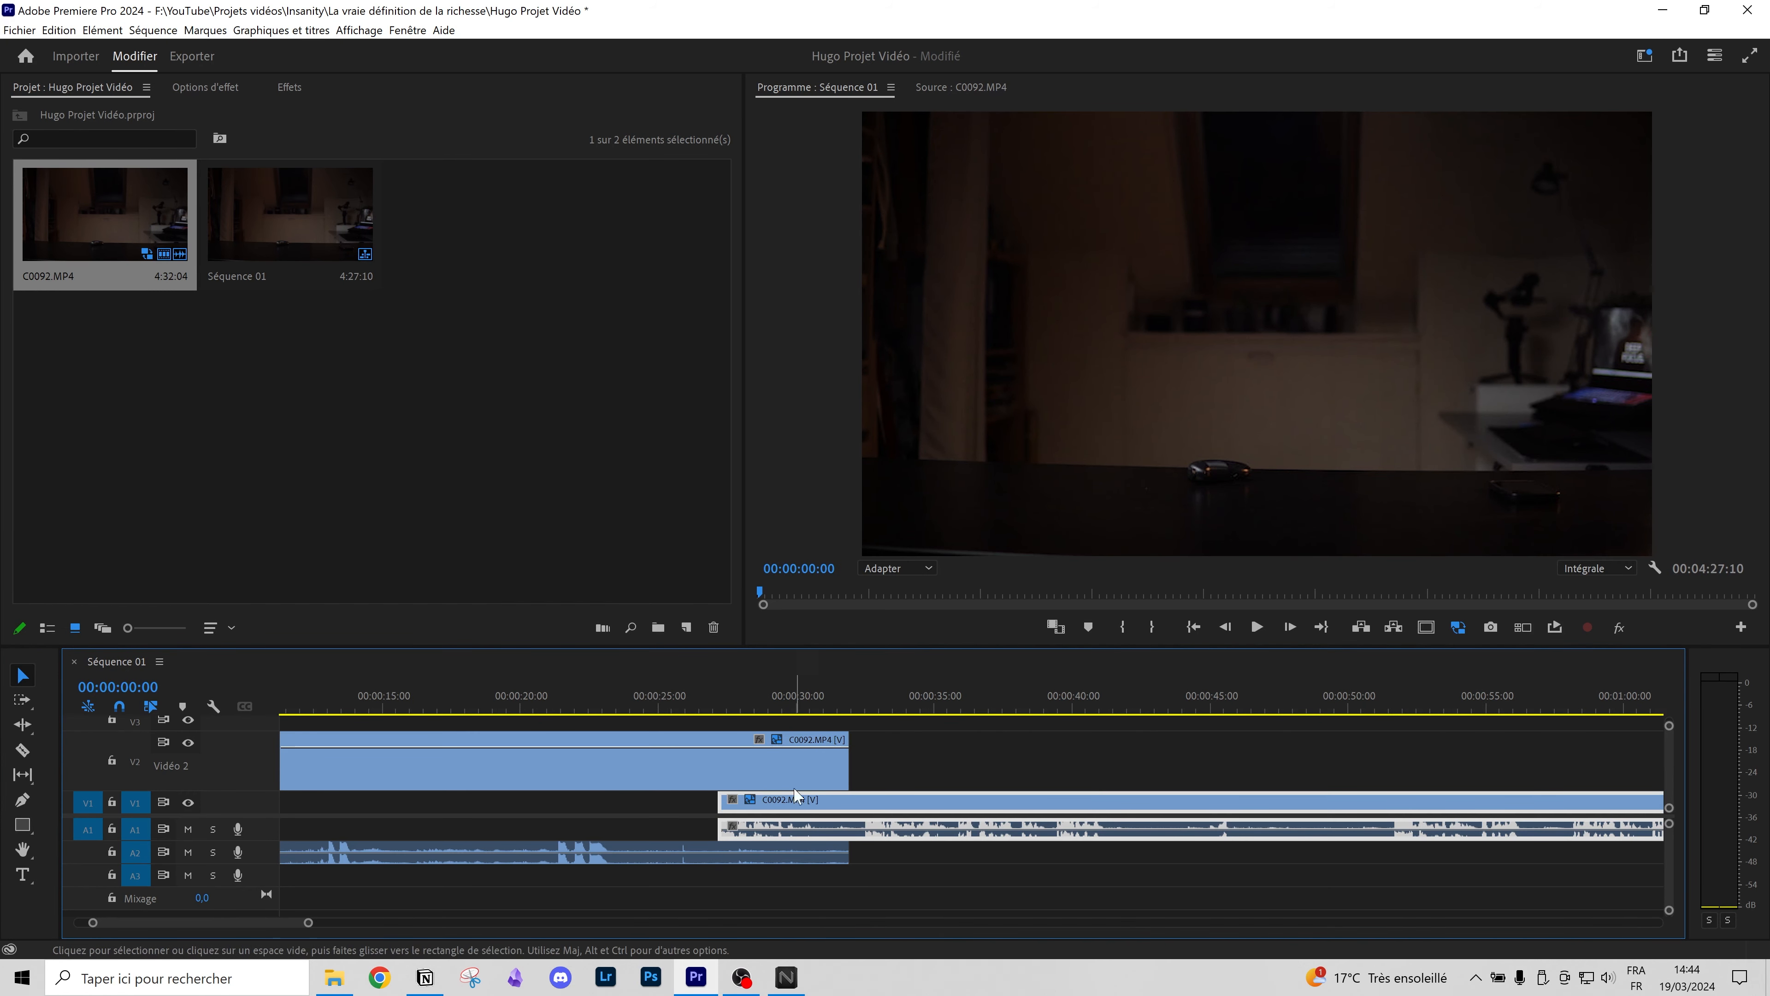
Step: Trim the end of the V2 clip back by about 4 seconds
{"action": "scroll", "coordinate": [888, 753], "scroll_direction": "up", "scroll_amount": 6}
{"action": "scroll", "coordinate": [899, 731], "scroll_direction": "up", "scroll_amount": 2}
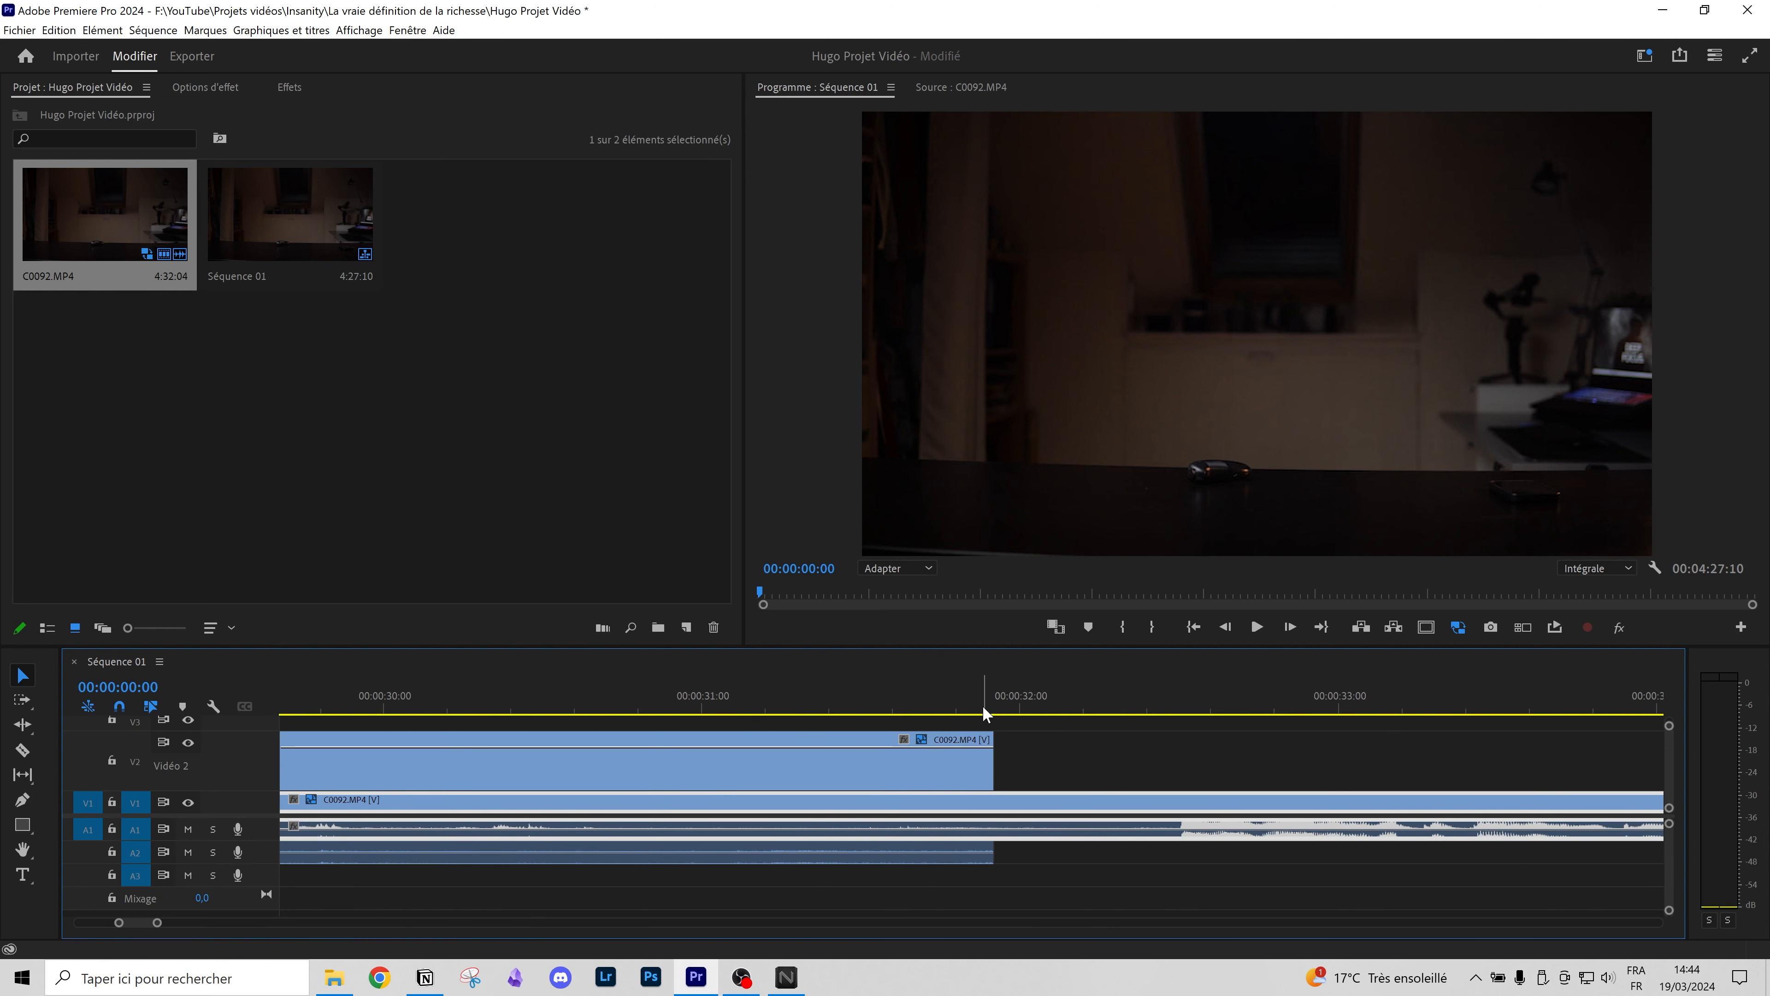
{"action": "left_click", "coordinate": [970, 706]}
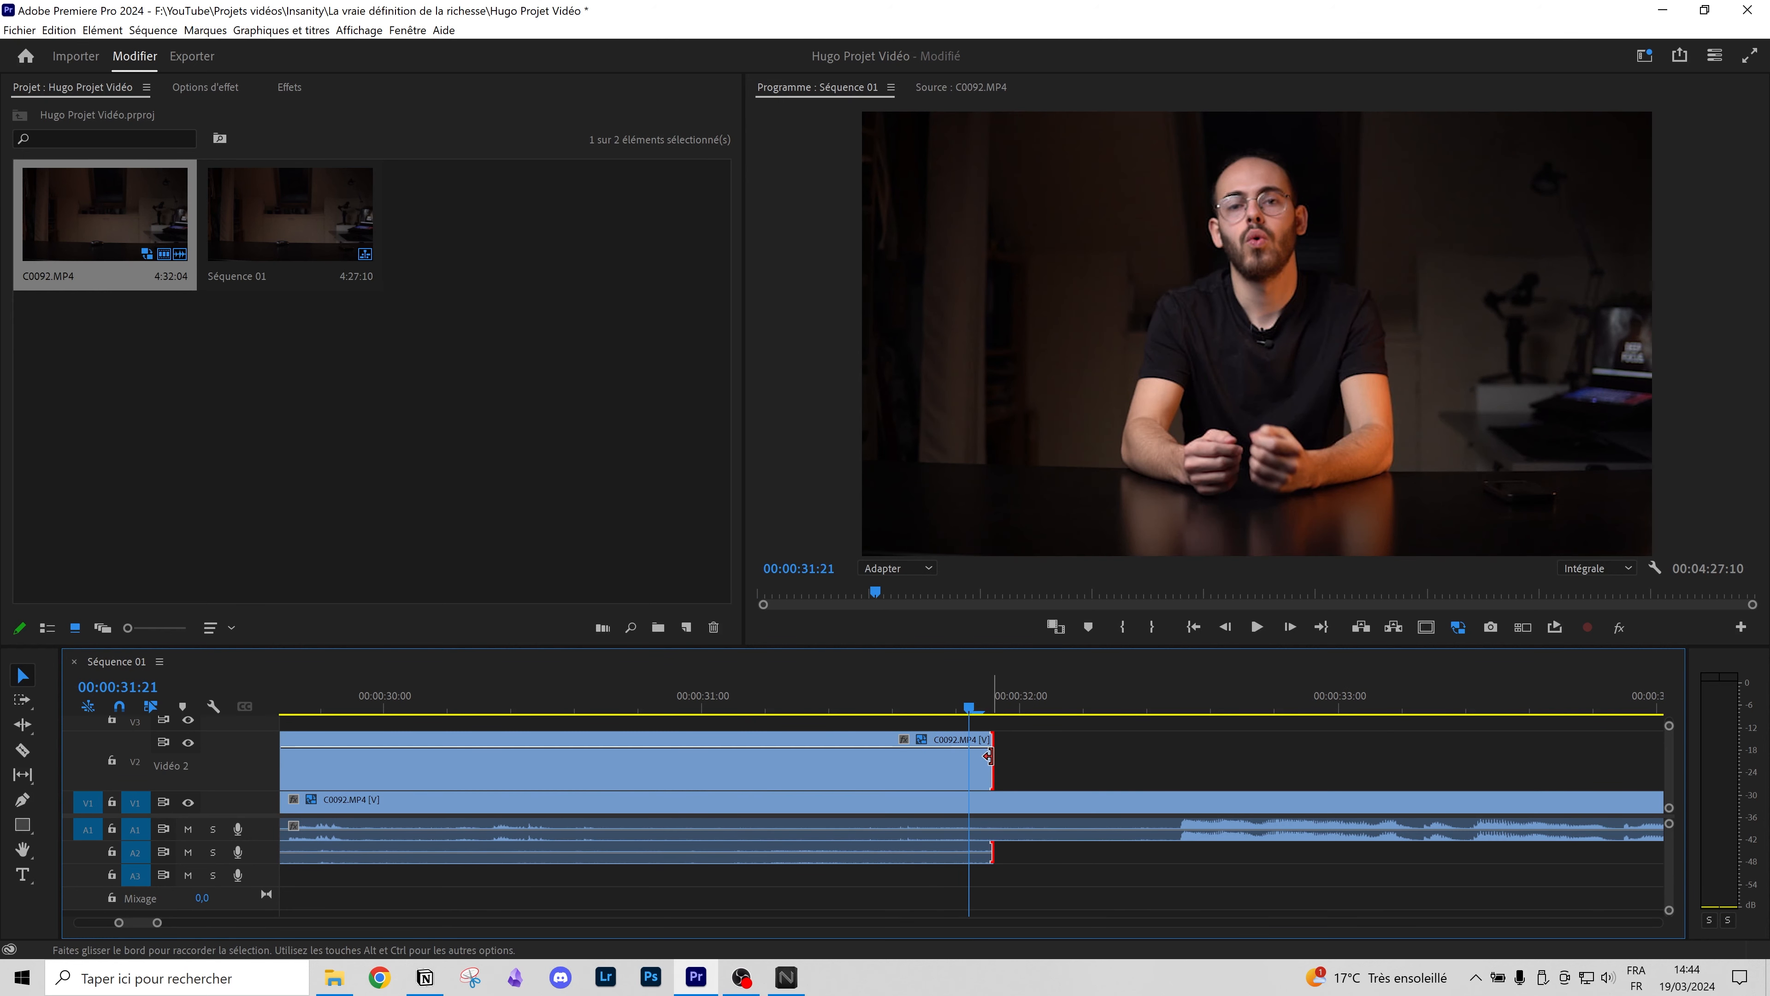
{"action": "scroll", "coordinate": [751, 860], "scroll_direction": "up", "scroll_amount": 10}
{"action": "scroll", "coordinate": [487, 836], "scroll_direction": "down", "scroll_amount": 4}
{"action": "left_click", "coordinate": [465, 782]}
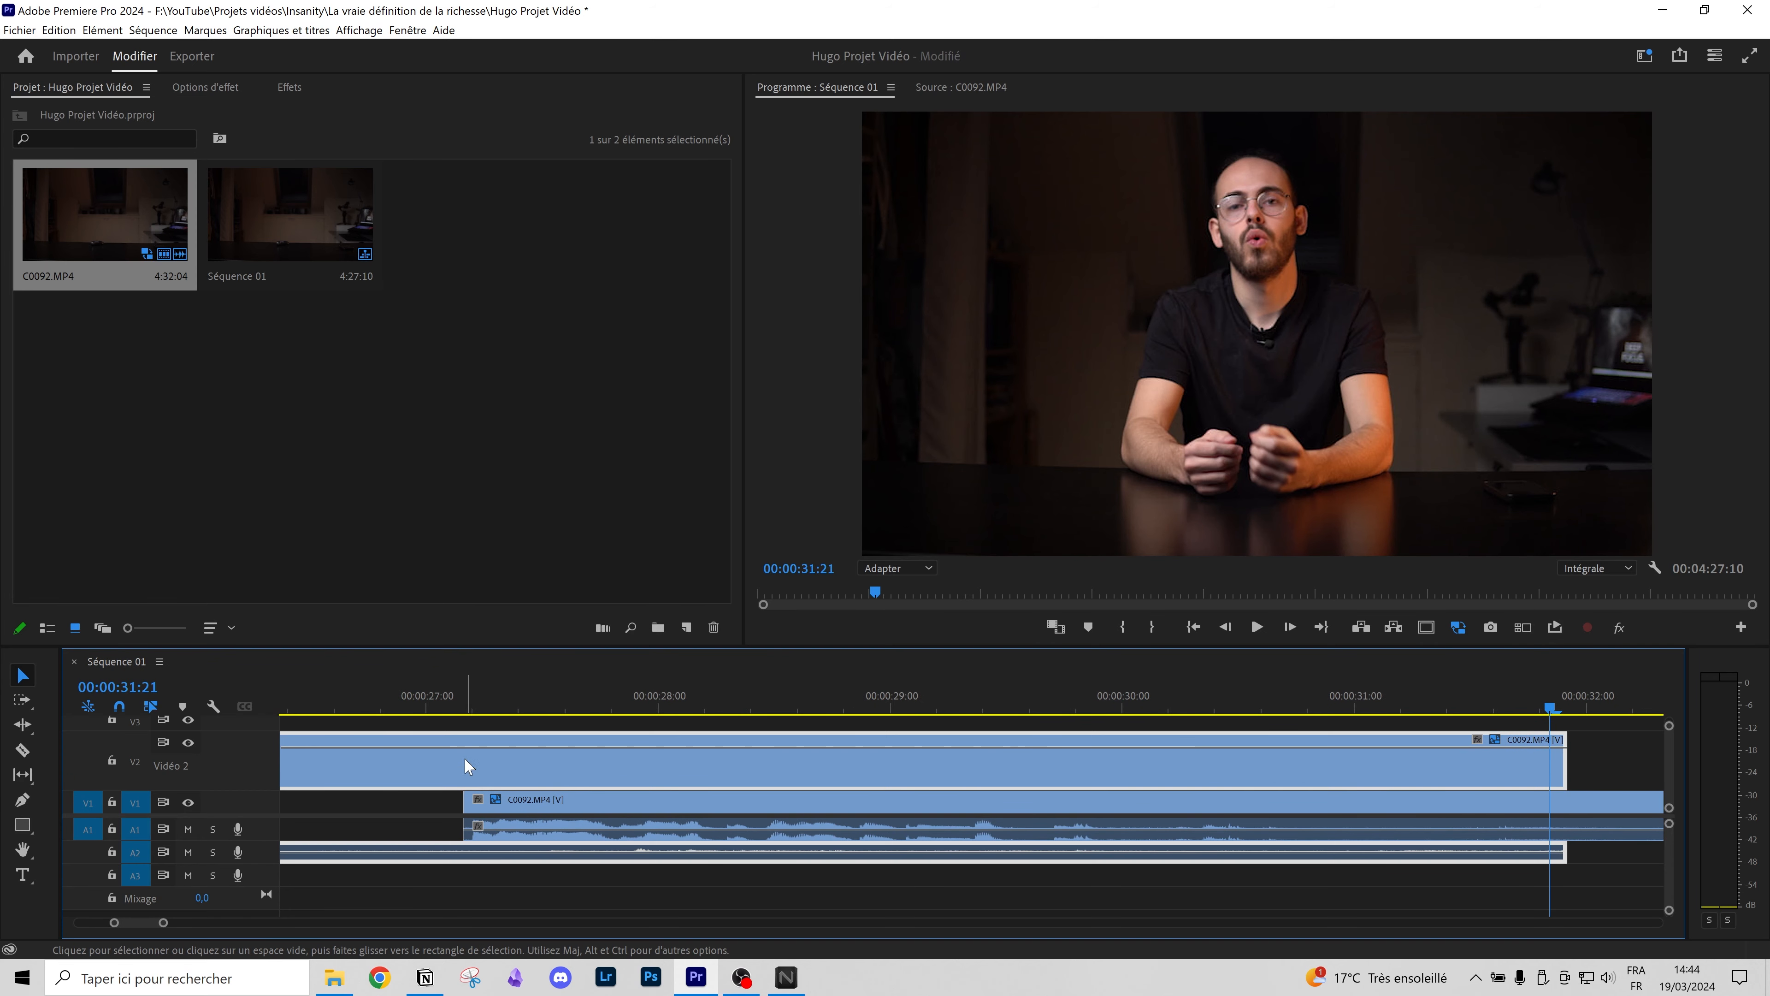
{"action": "left_click", "coordinate": [1560, 762]}
{"action": "left_click_drag", "start_coordinate": [1561, 762], "coordinate": [462, 797]}
Step: Play the sequence from 00:00:26:21 to review the cut, then zoom the timeline out
{"action": "left_click", "coordinate": [395, 712]}
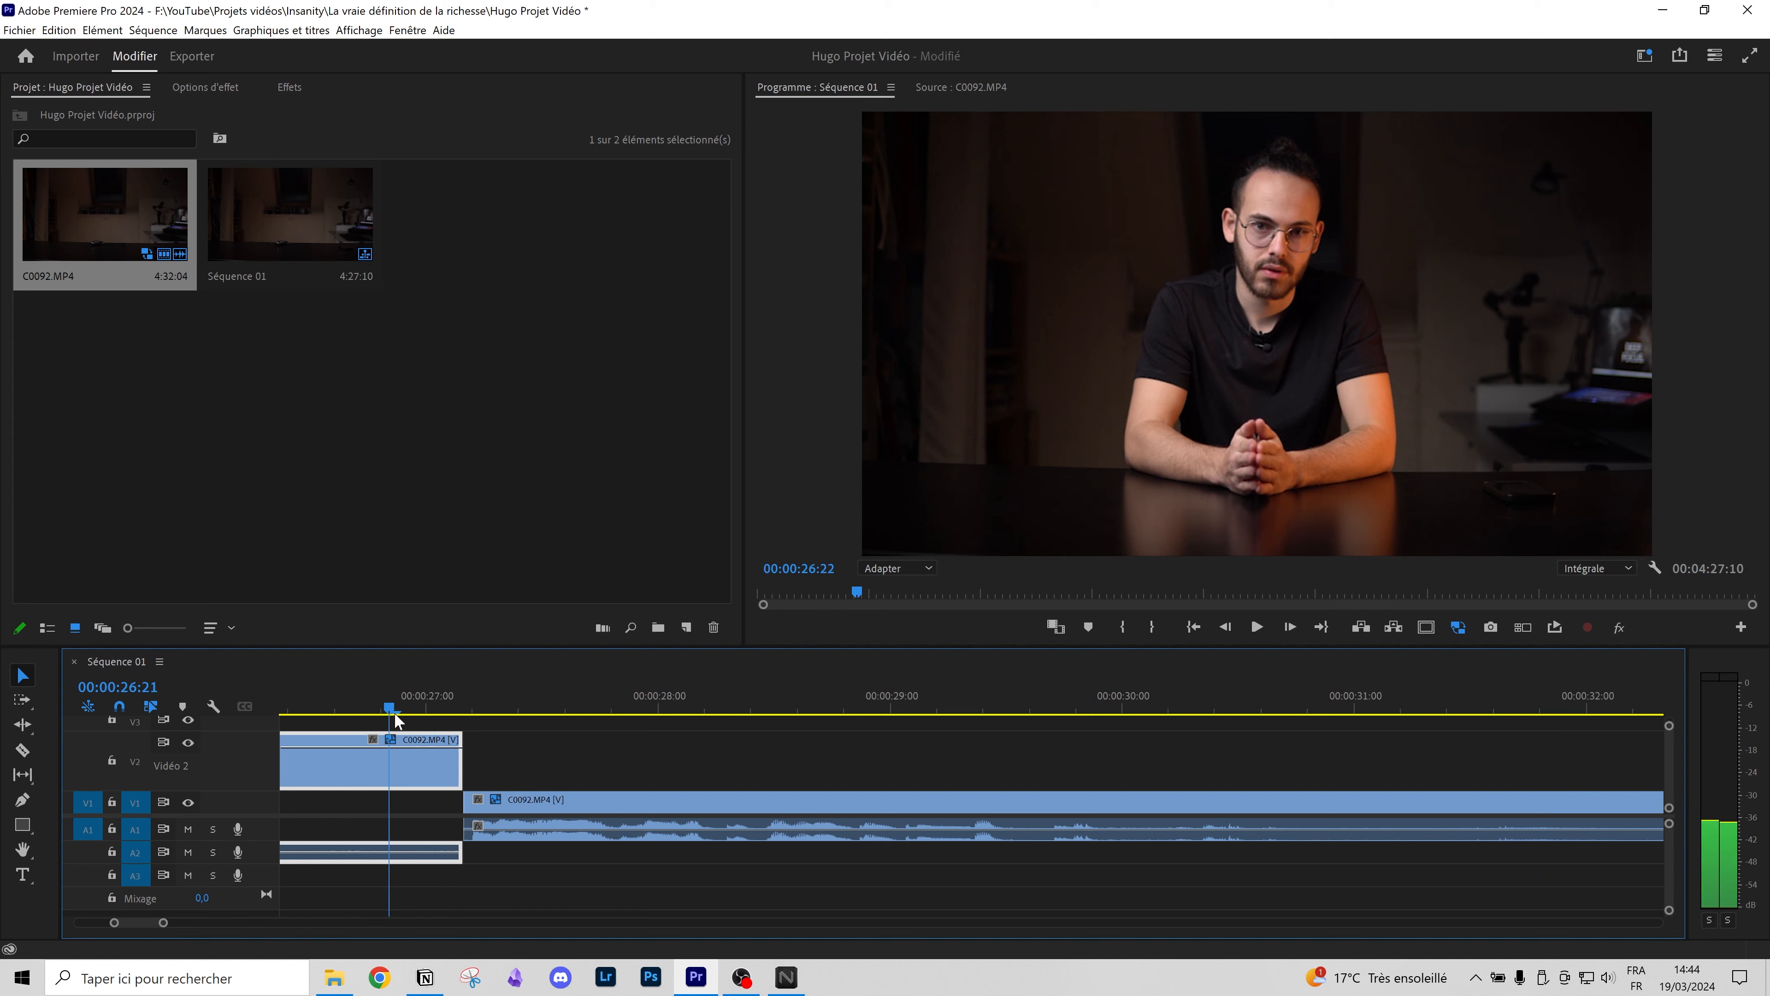
{"action": "key", "text": "space"}
{"action": "key", "text": "minus"}
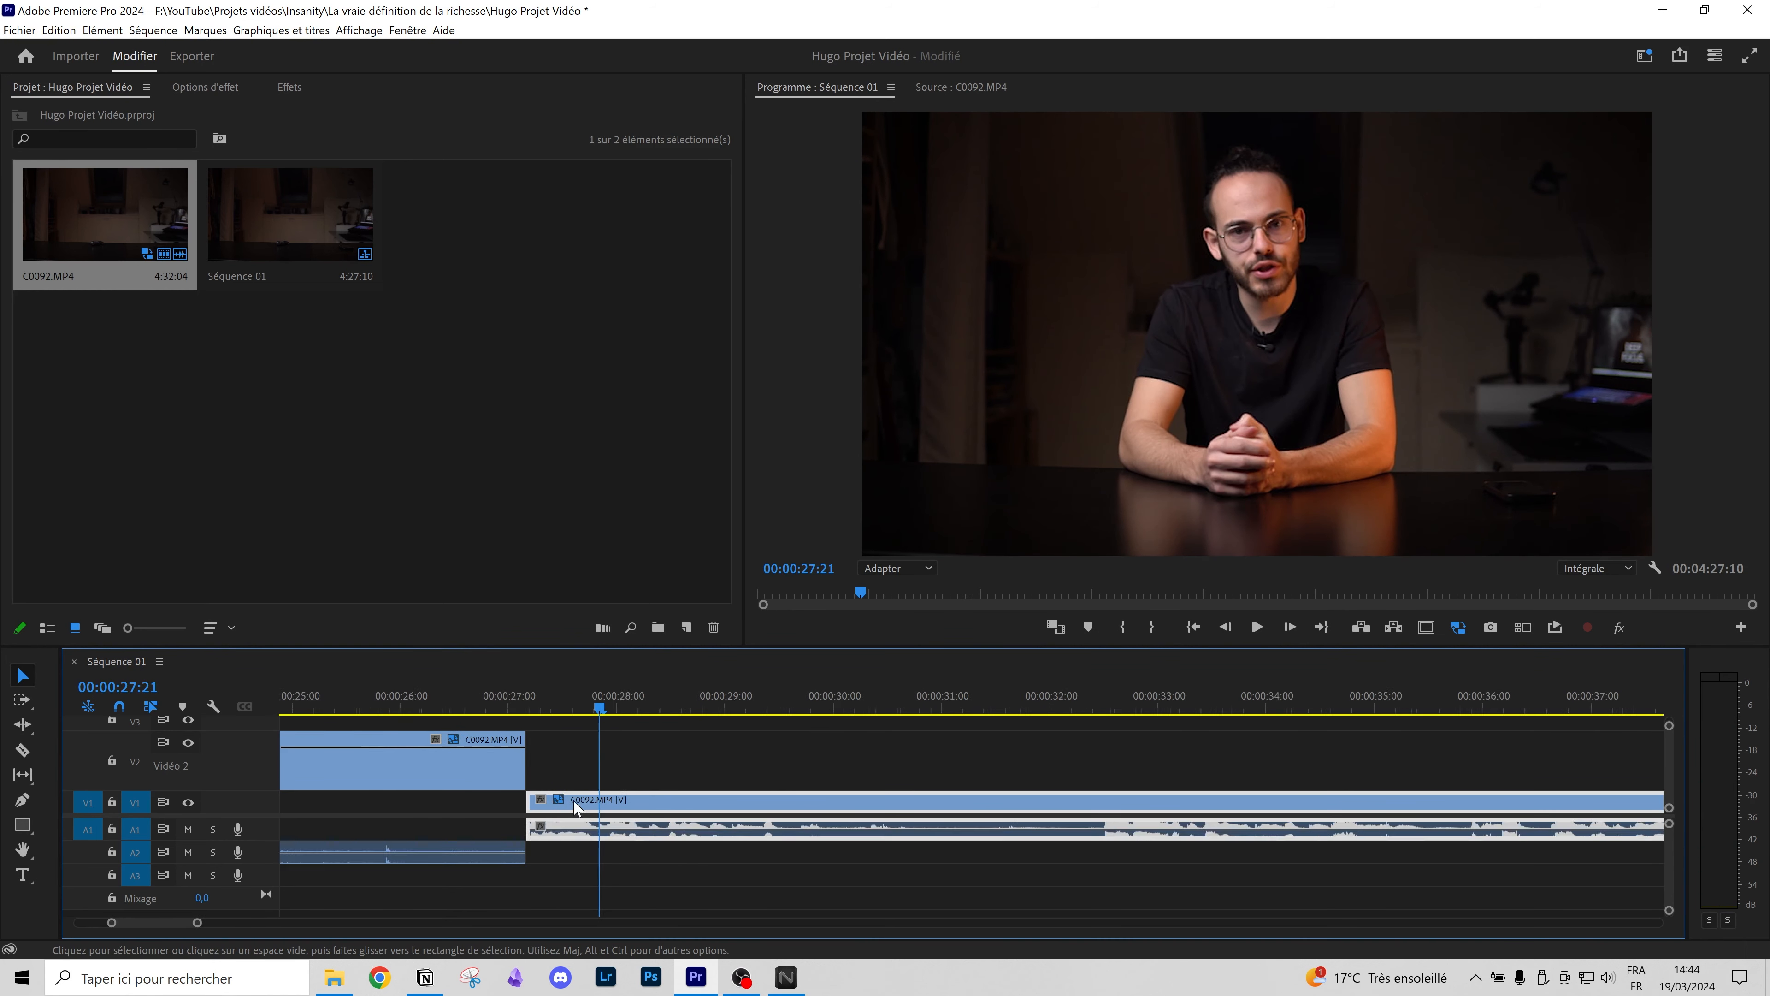
{"action": "key", "text": "minus"}
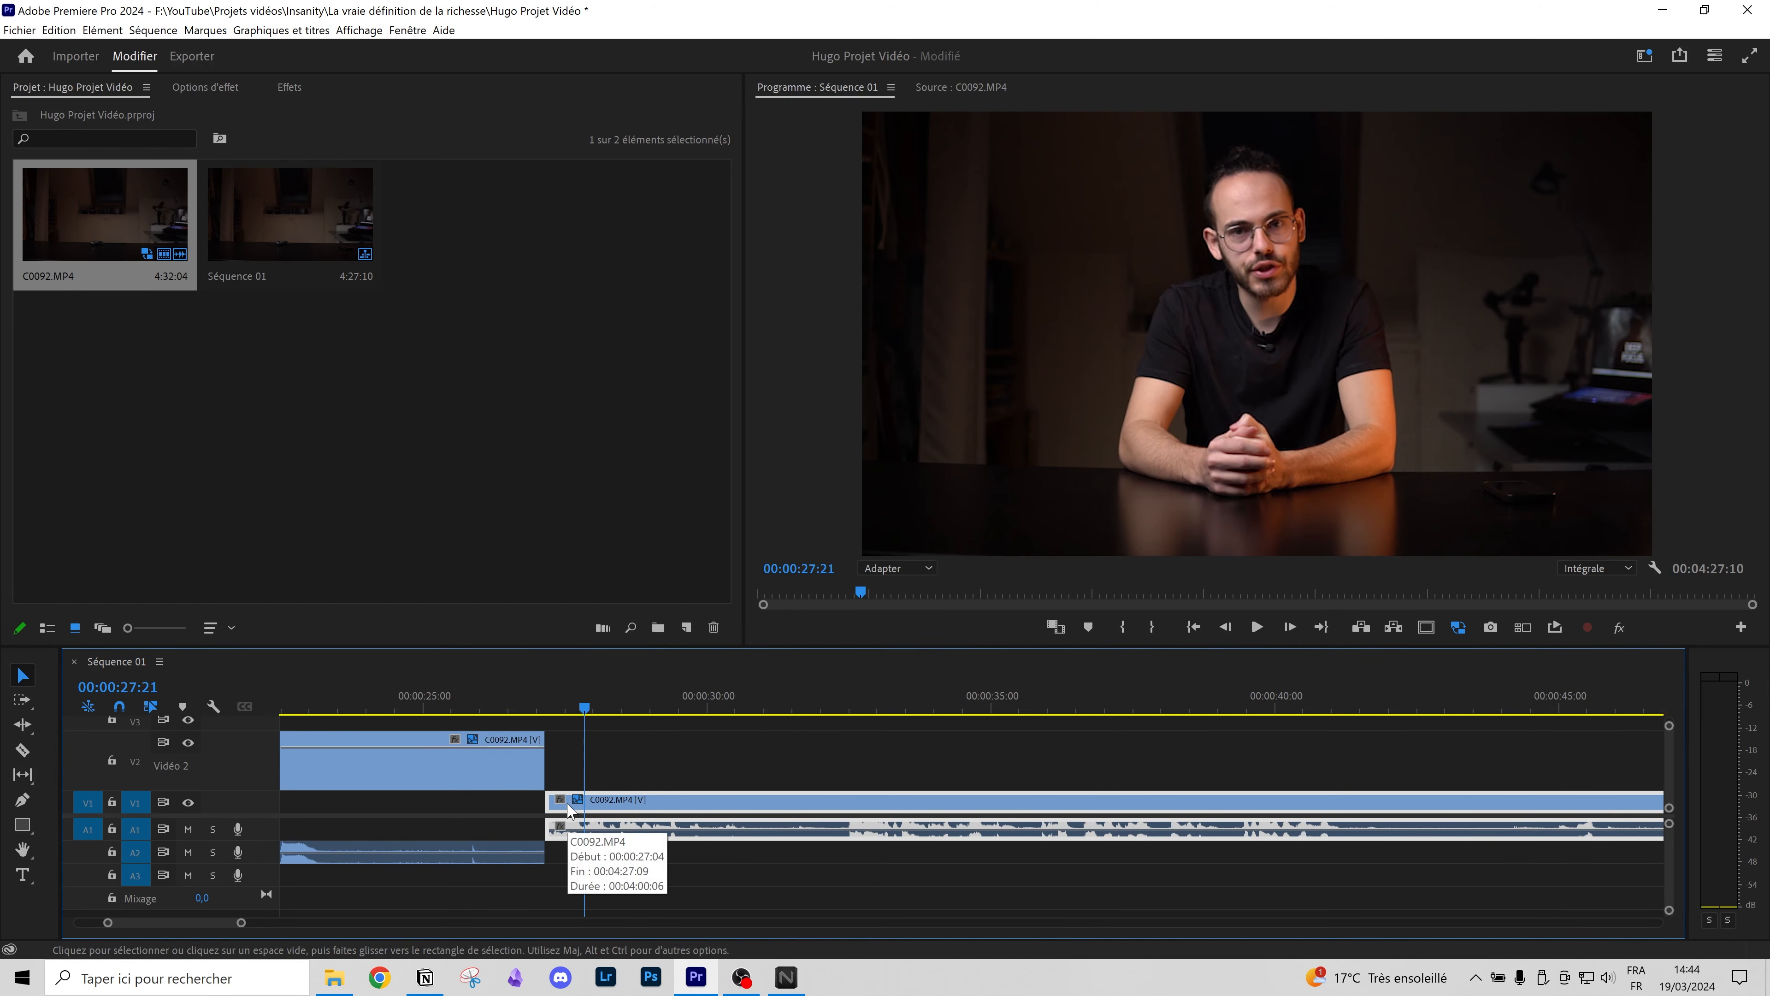
Step: Draw a test rectangle over the video frame, then undo it
{"action": "left_click", "coordinate": [22, 826]}
{"action": "left_click_drag", "start_coordinate": [1088, 282], "coordinate": [1306, 430]}
{"action": "key", "text": "ctrl+z"}
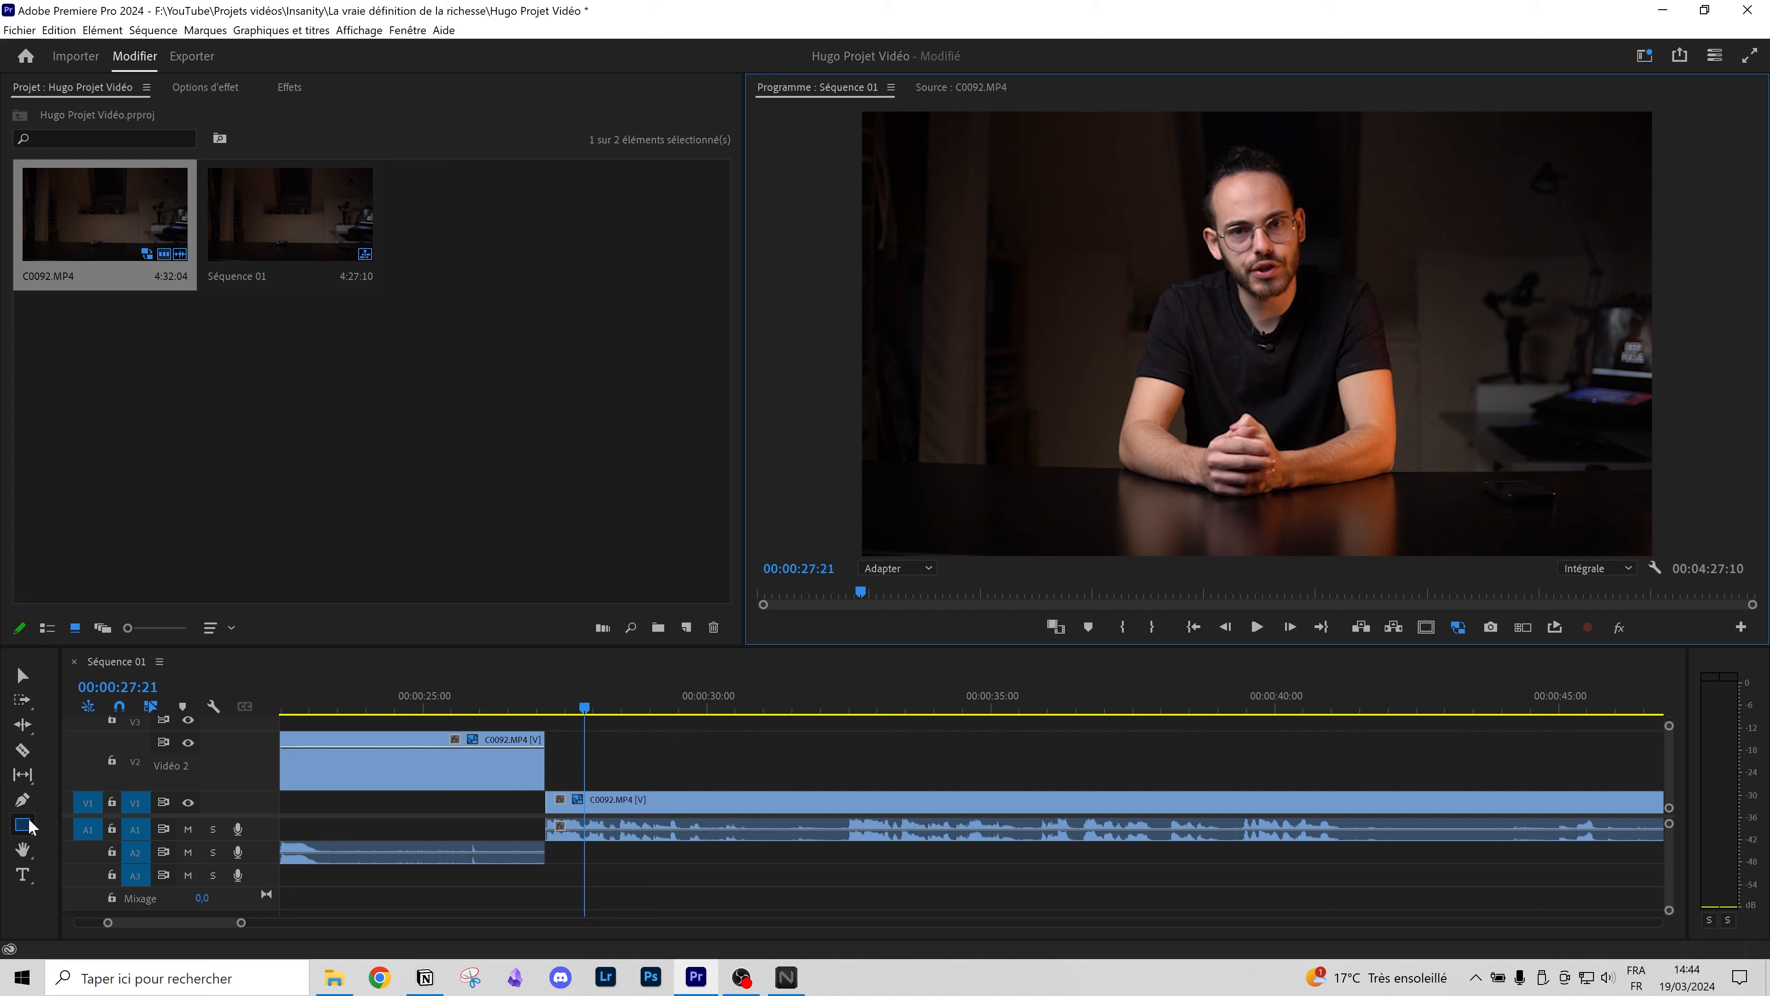
Step: Undo the split, move and trim edits, then add a test title with the user's name
{"action": "left_click", "coordinate": [400, 769]}
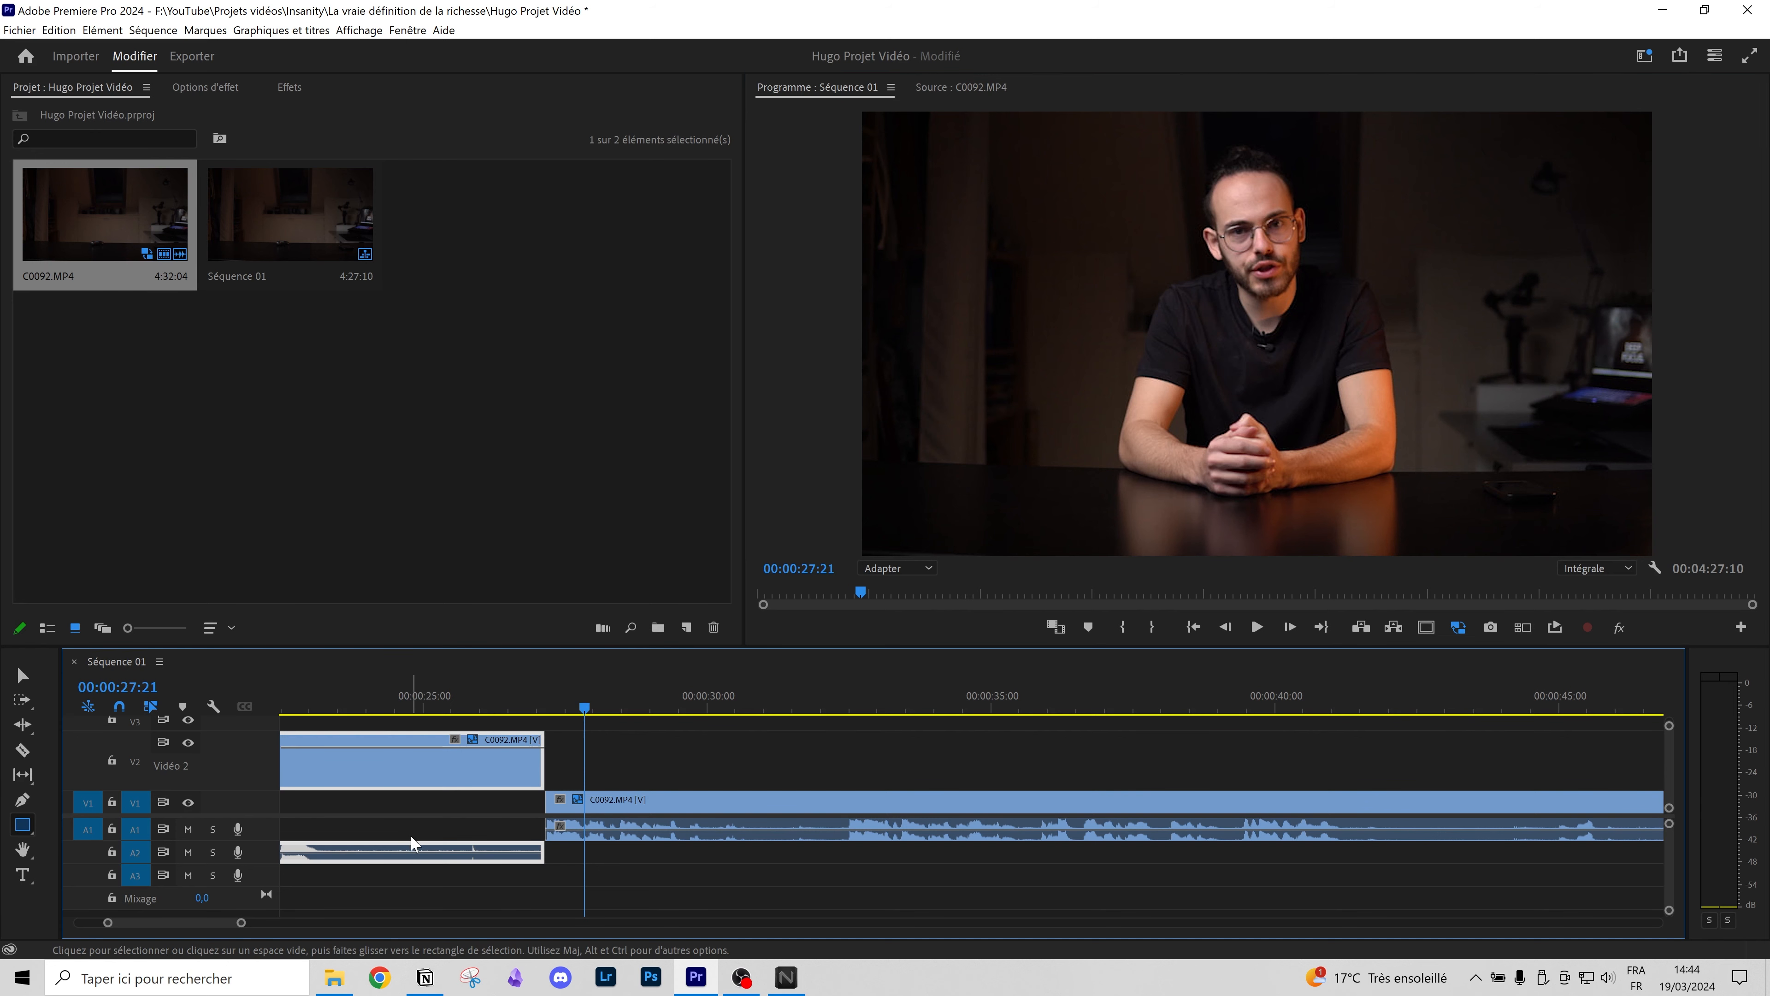
{"action": "key", "text": "ctrl+z"}
{"action": "key", "text": "ctrl+z"}
{"action": "key", "text": "ctrl+z"}
{"action": "key", "text": "ctrl+z"}
{"action": "left_click", "coordinate": [23, 873]}
{"action": "left_click", "coordinate": [1172, 273]}
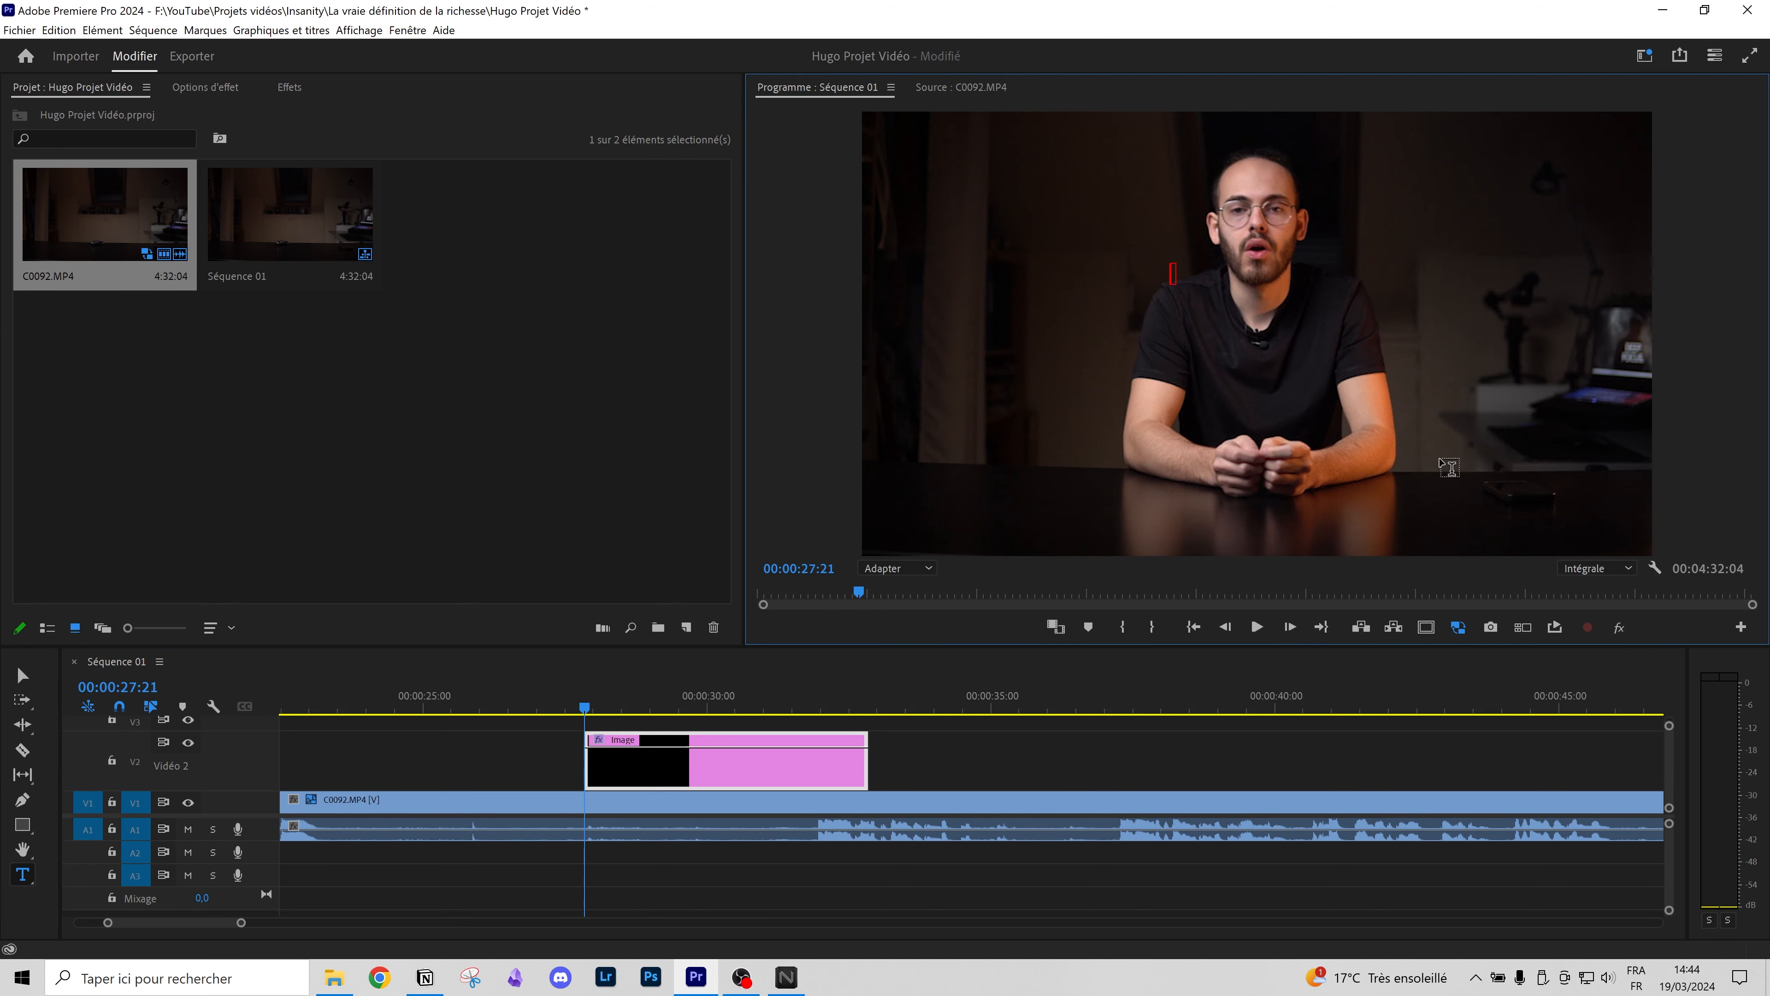
{"action": "left_click", "coordinate": [754, 741]}
Step: Inspect the title clip on V2 and adjust its length from its end
{"action": "left_click_drag", "start_coordinate": [584, 706], "coordinate": [527, 706]}
{"action": "left_click", "coordinate": [642, 771]}
{"action": "scroll", "coordinate": [628, 785], "scroll_direction": "down", "scroll_amount": 5}
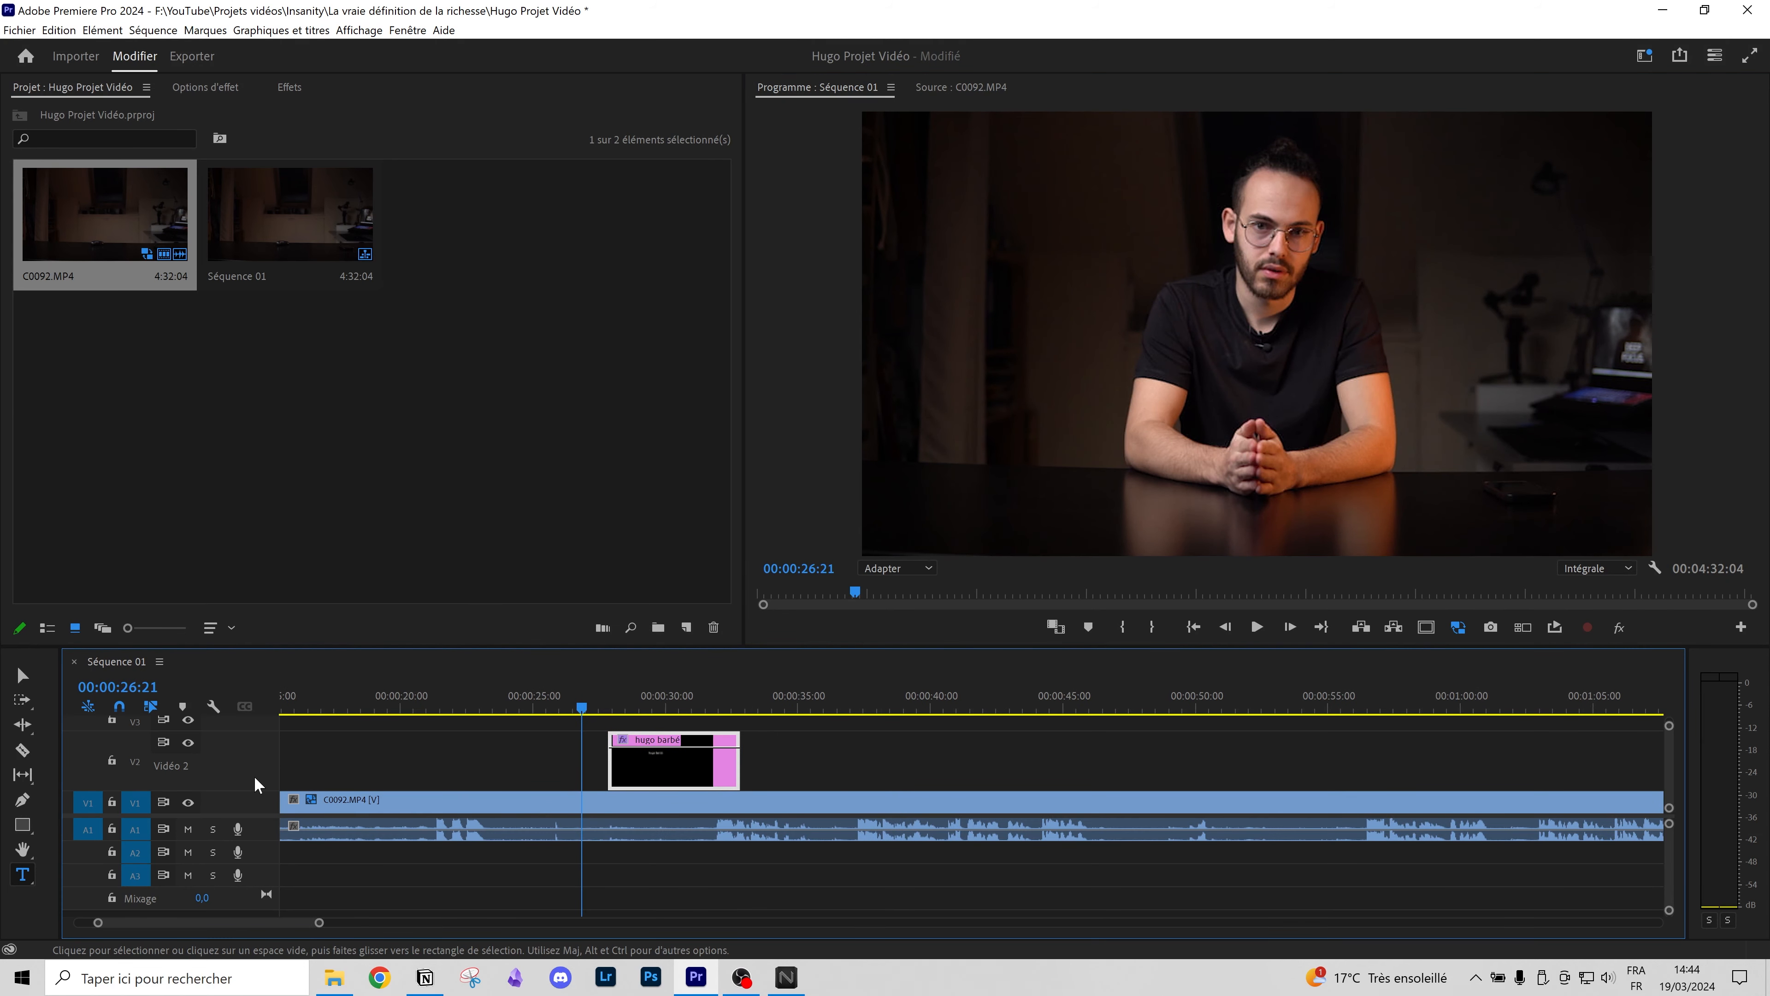
{"action": "double_click", "coordinate": [262, 756]}
{"action": "double_click", "coordinate": [265, 746]}
{"action": "left_click_drag", "start_coordinate": [588, 704], "coordinate": [640, 704]}
{"action": "left_click_drag", "start_coordinate": [737, 779], "coordinate": [918, 778]}
{"action": "left_click_drag", "start_coordinate": [642, 704], "coordinate": [890, 699]}
{"action": "left_click_drag", "start_coordinate": [918, 778], "coordinate": [817, 777]}
Step: Delete the title clip from V2
{"action": "left_click", "coordinate": [704, 779]}
{"action": "key", "text": "Delete"}
{"action": "scroll", "coordinate": [611, 828], "scroll_direction": "down", "scroll_amount": 3}
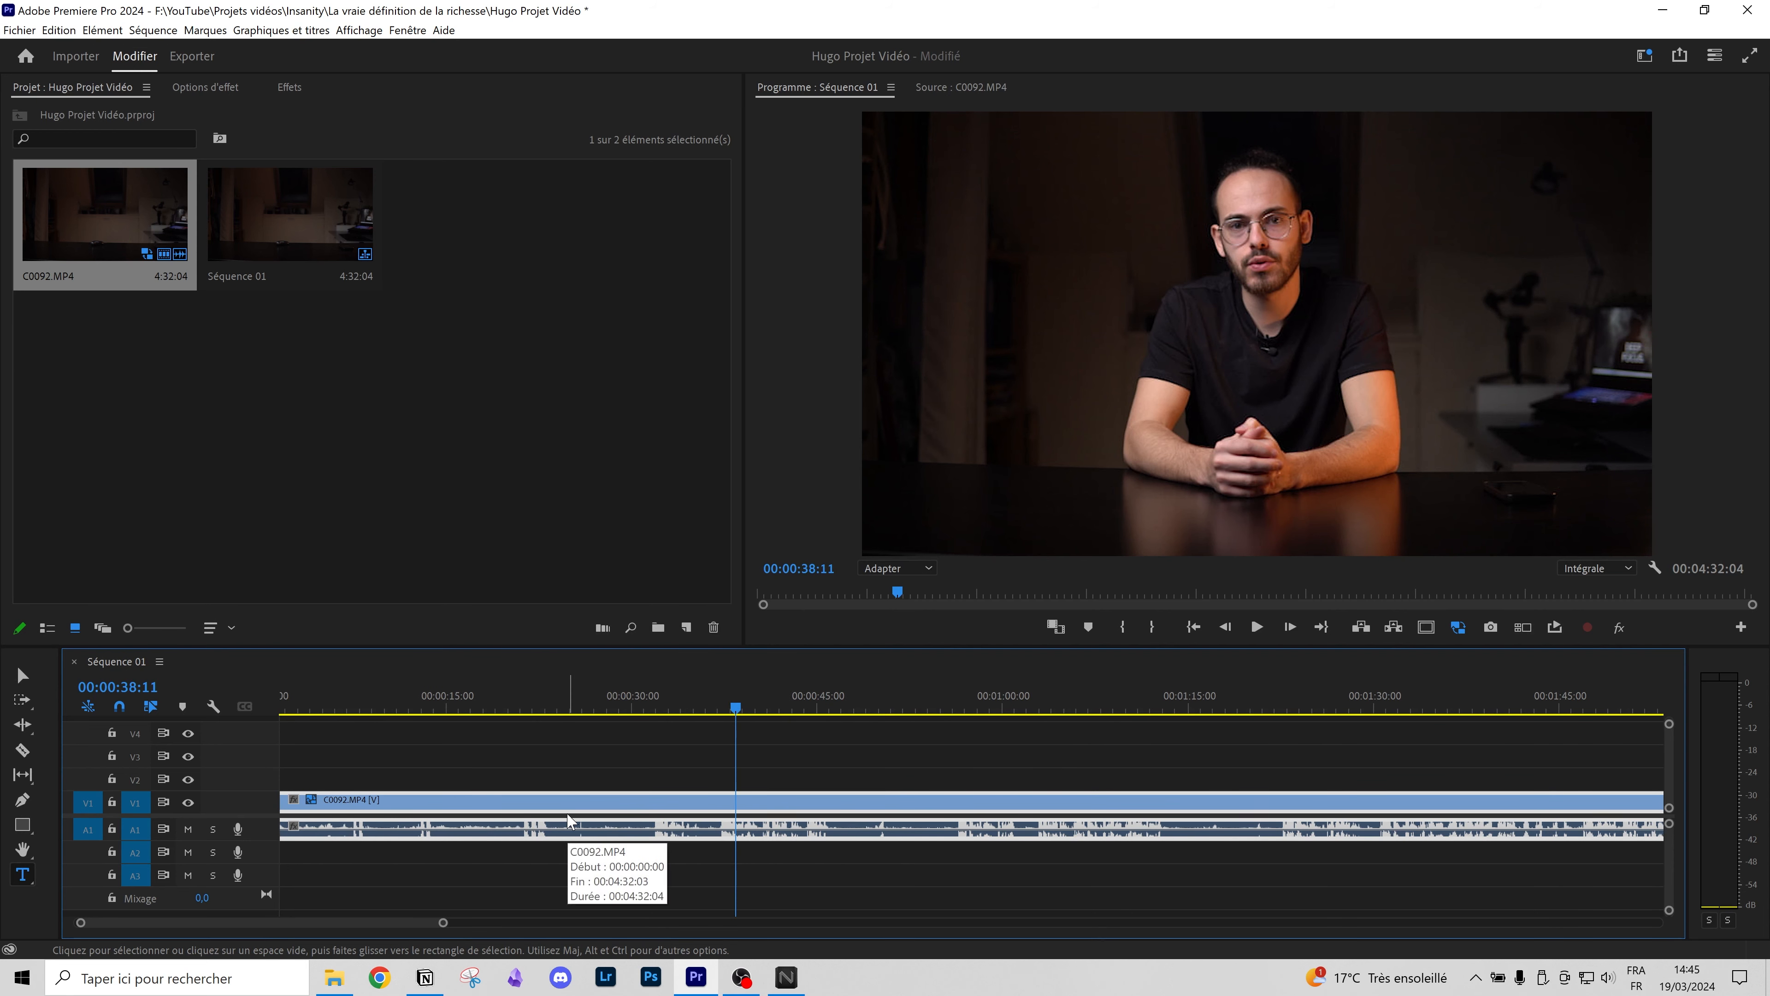
{"action": "key", "text": "Delete"}
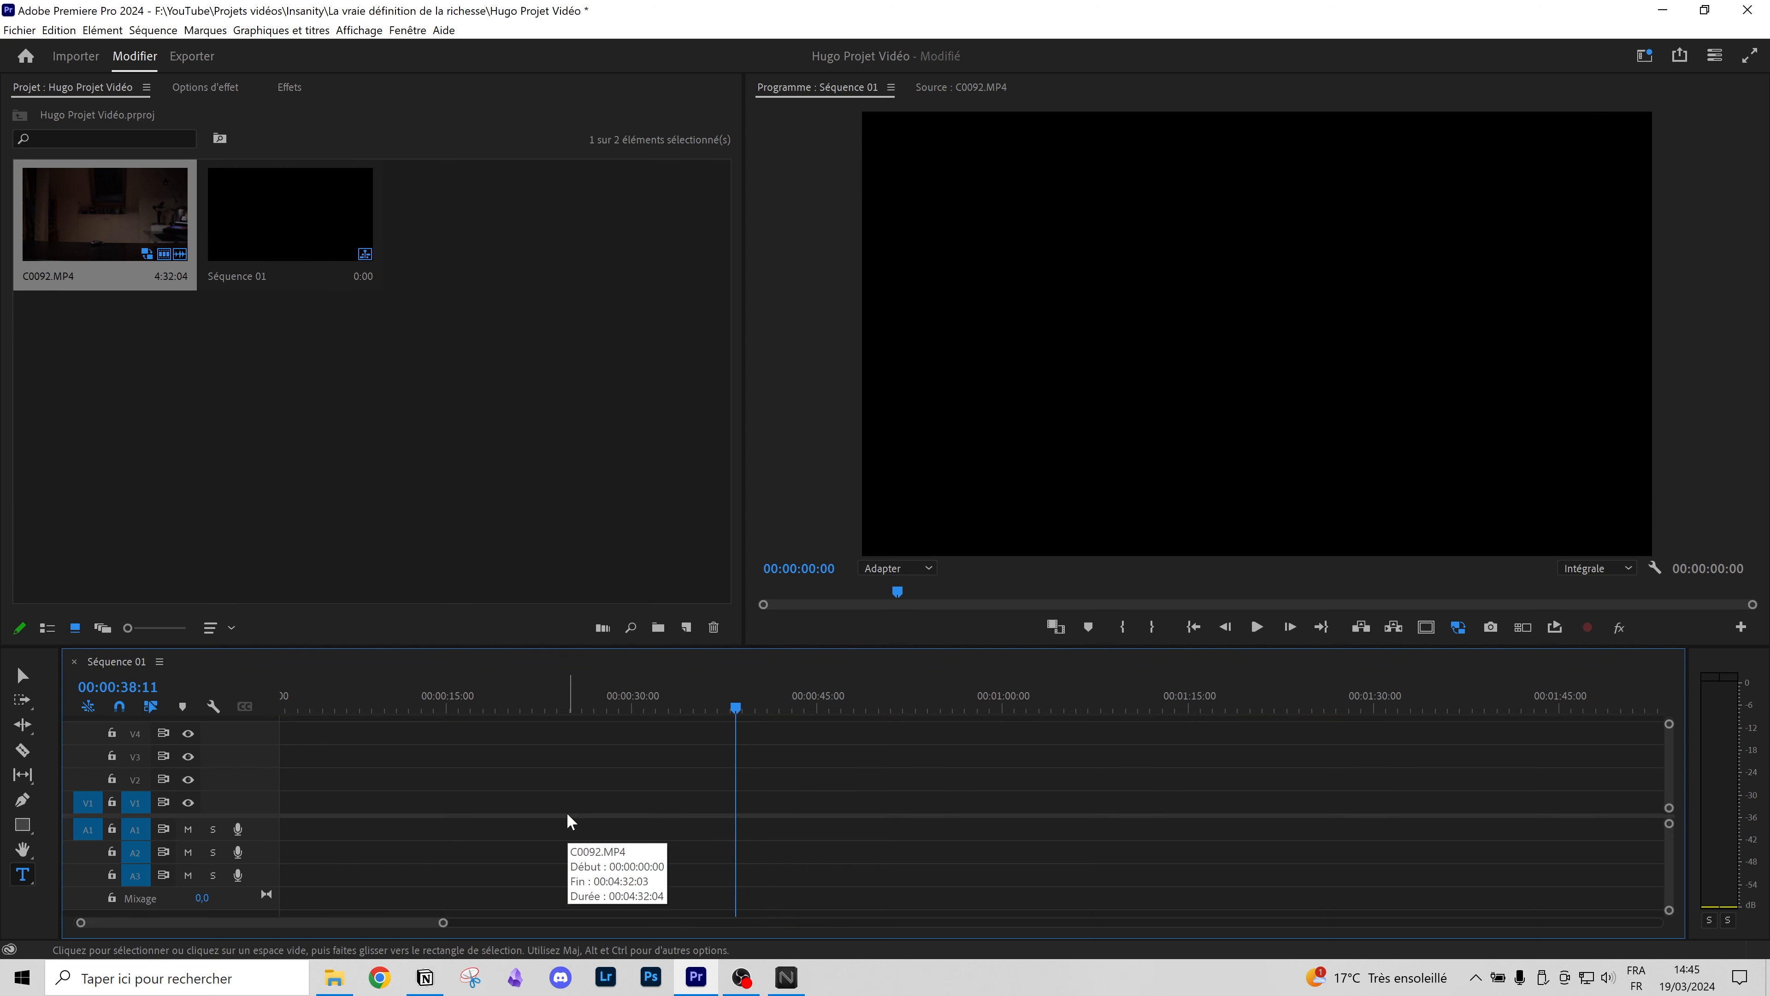
{"action": "key", "text": "ctrl+z"}
{"action": "left_click", "coordinate": [590, 799]}
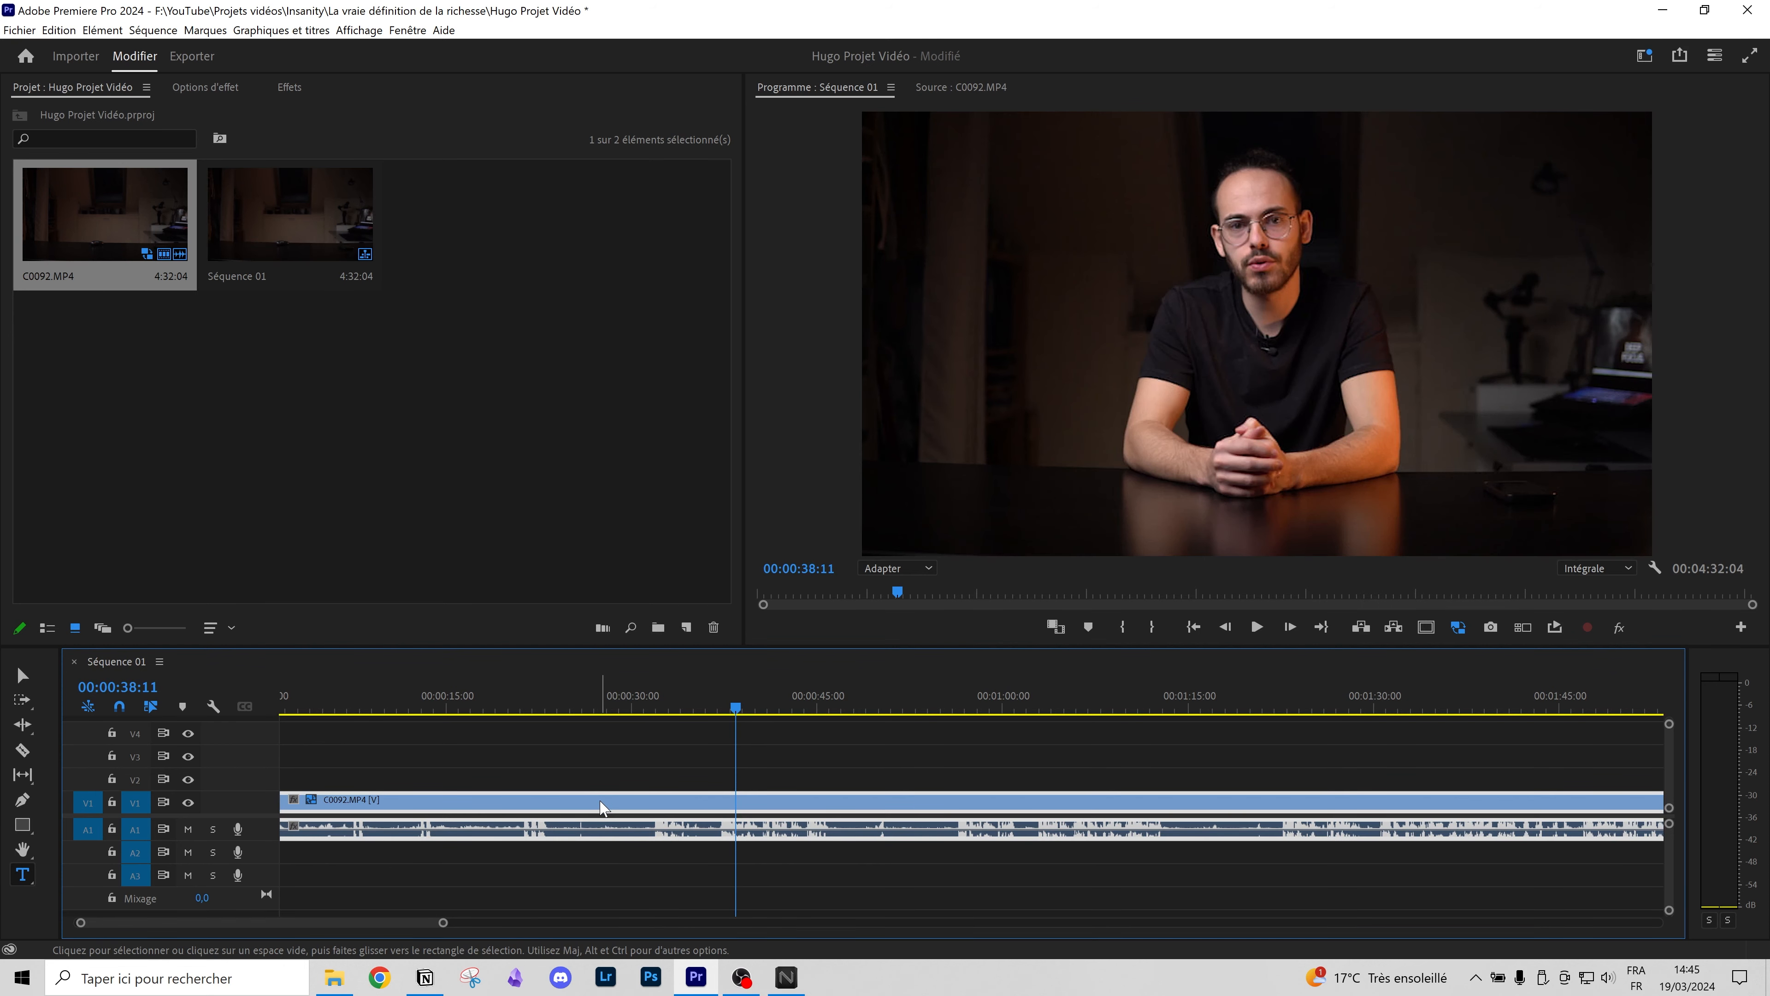
{"action": "right_click", "coordinate": [609, 805]}
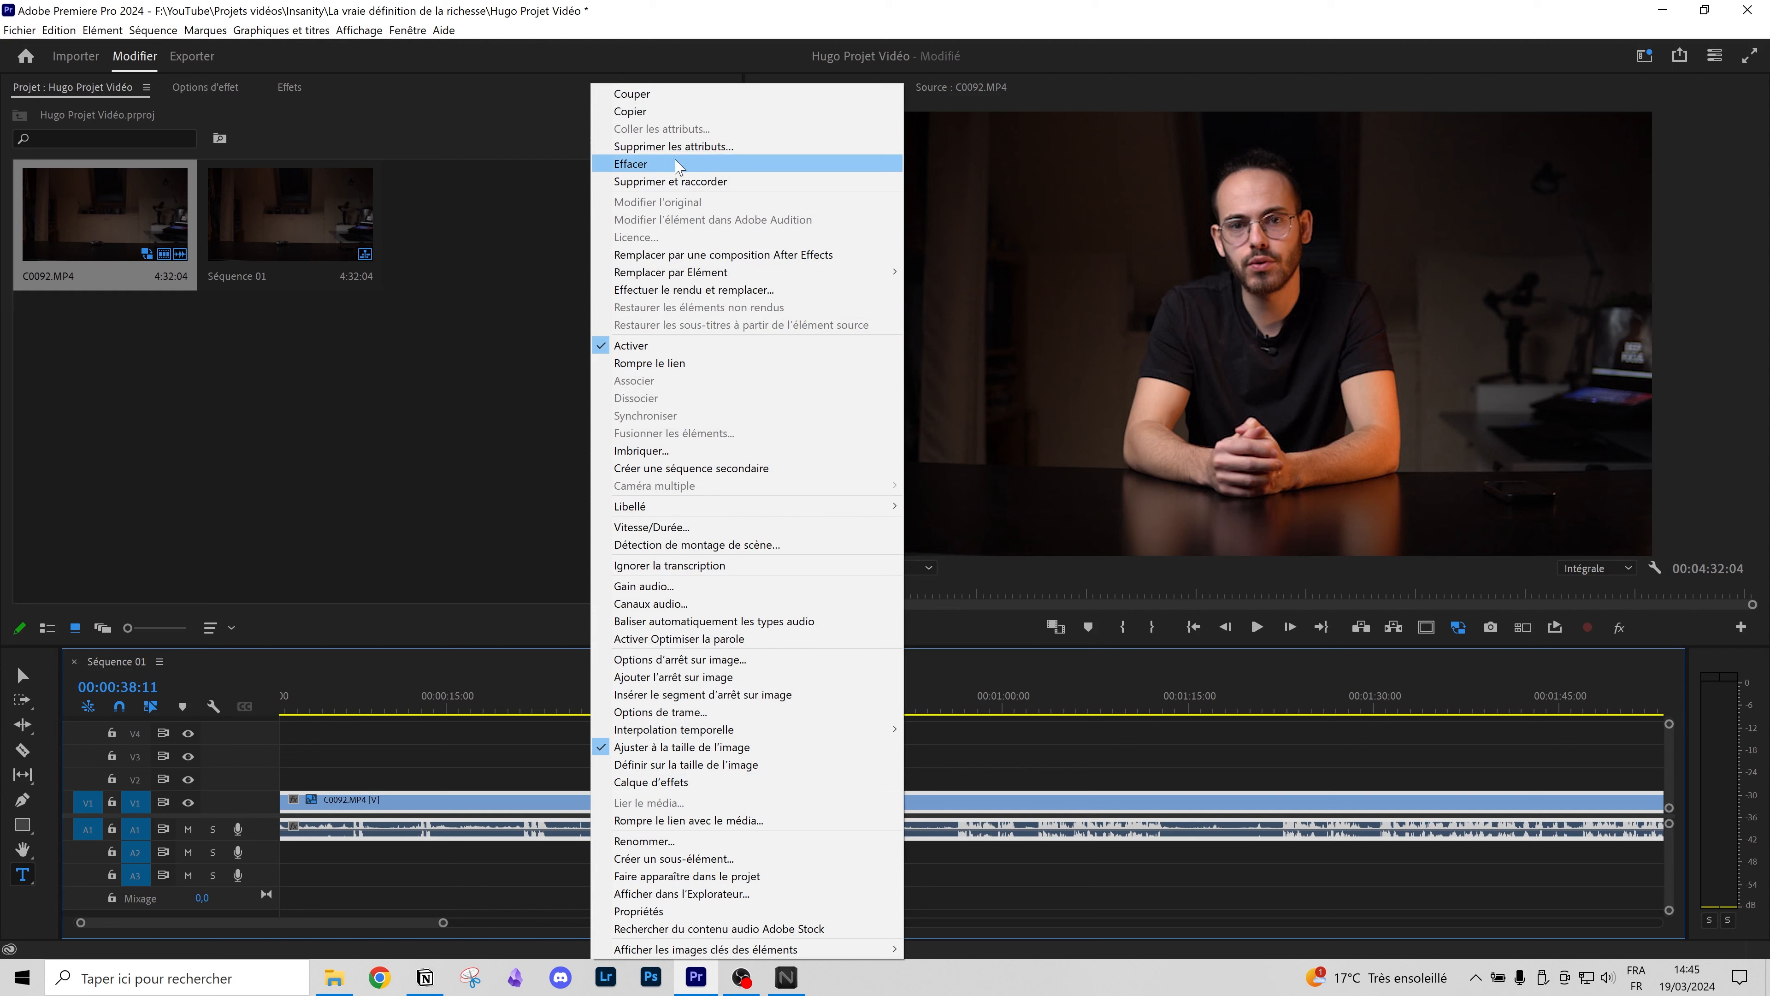
{"action": "left_click", "coordinate": [667, 171]}
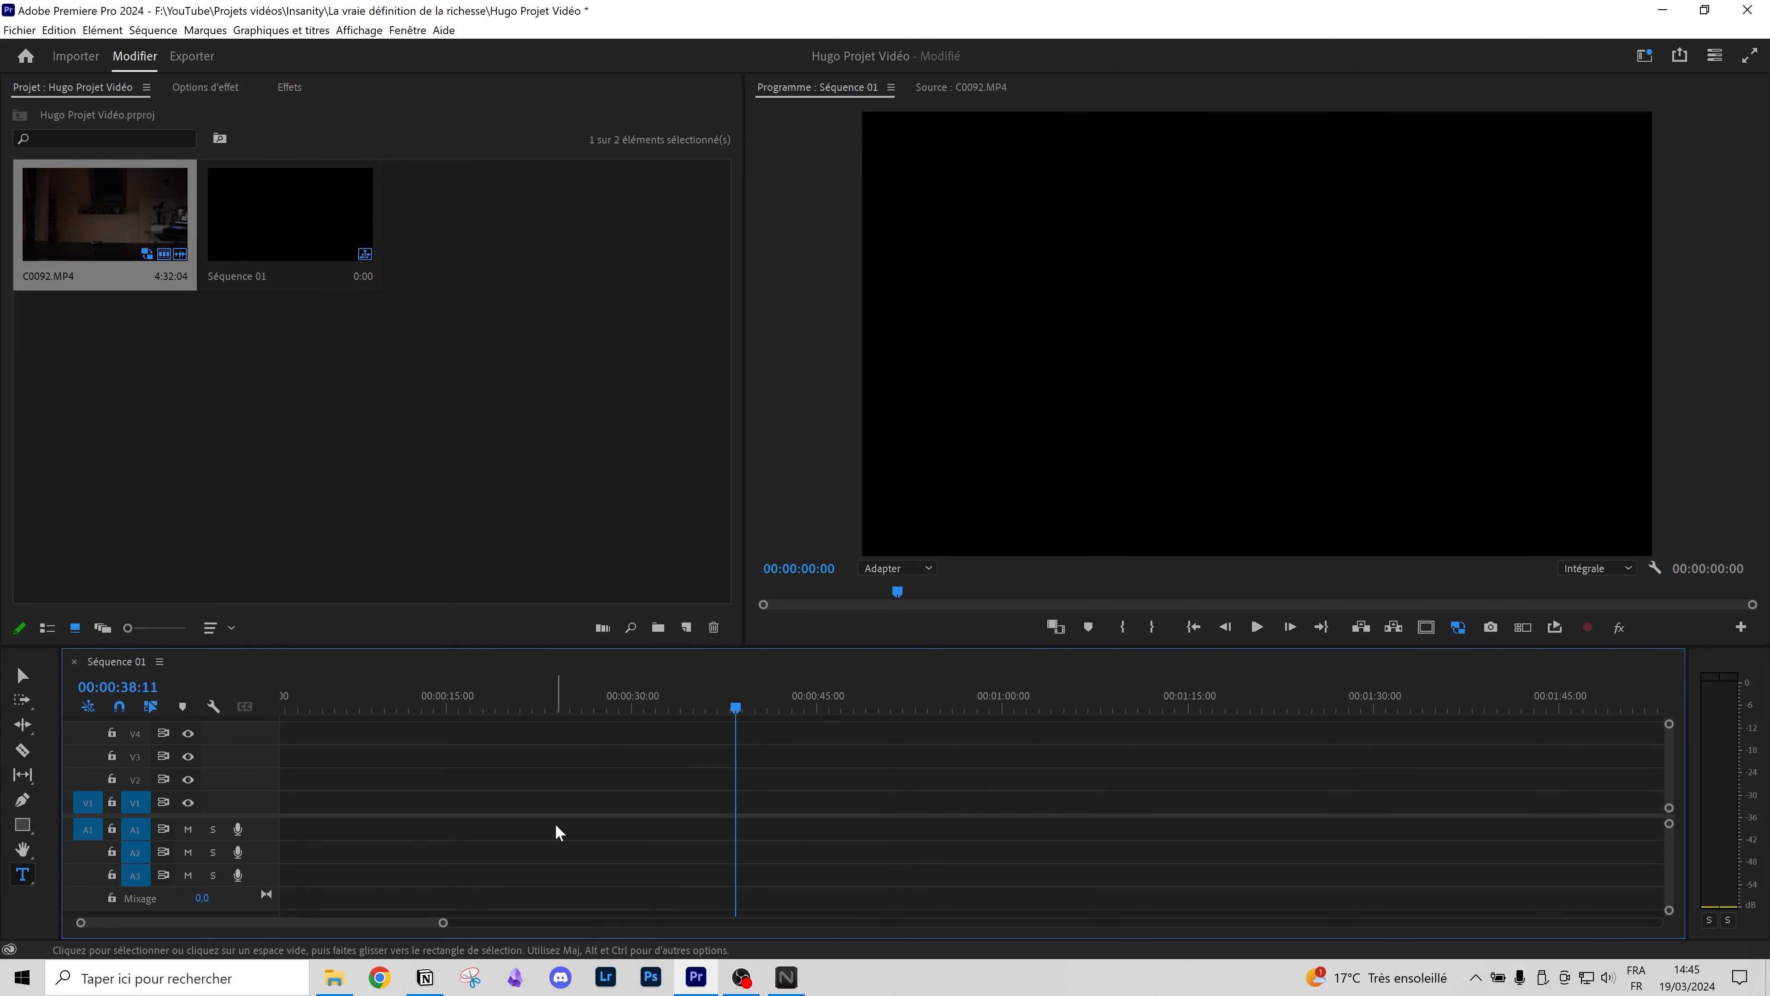
{"action": "key", "text": "ctrl+z"}
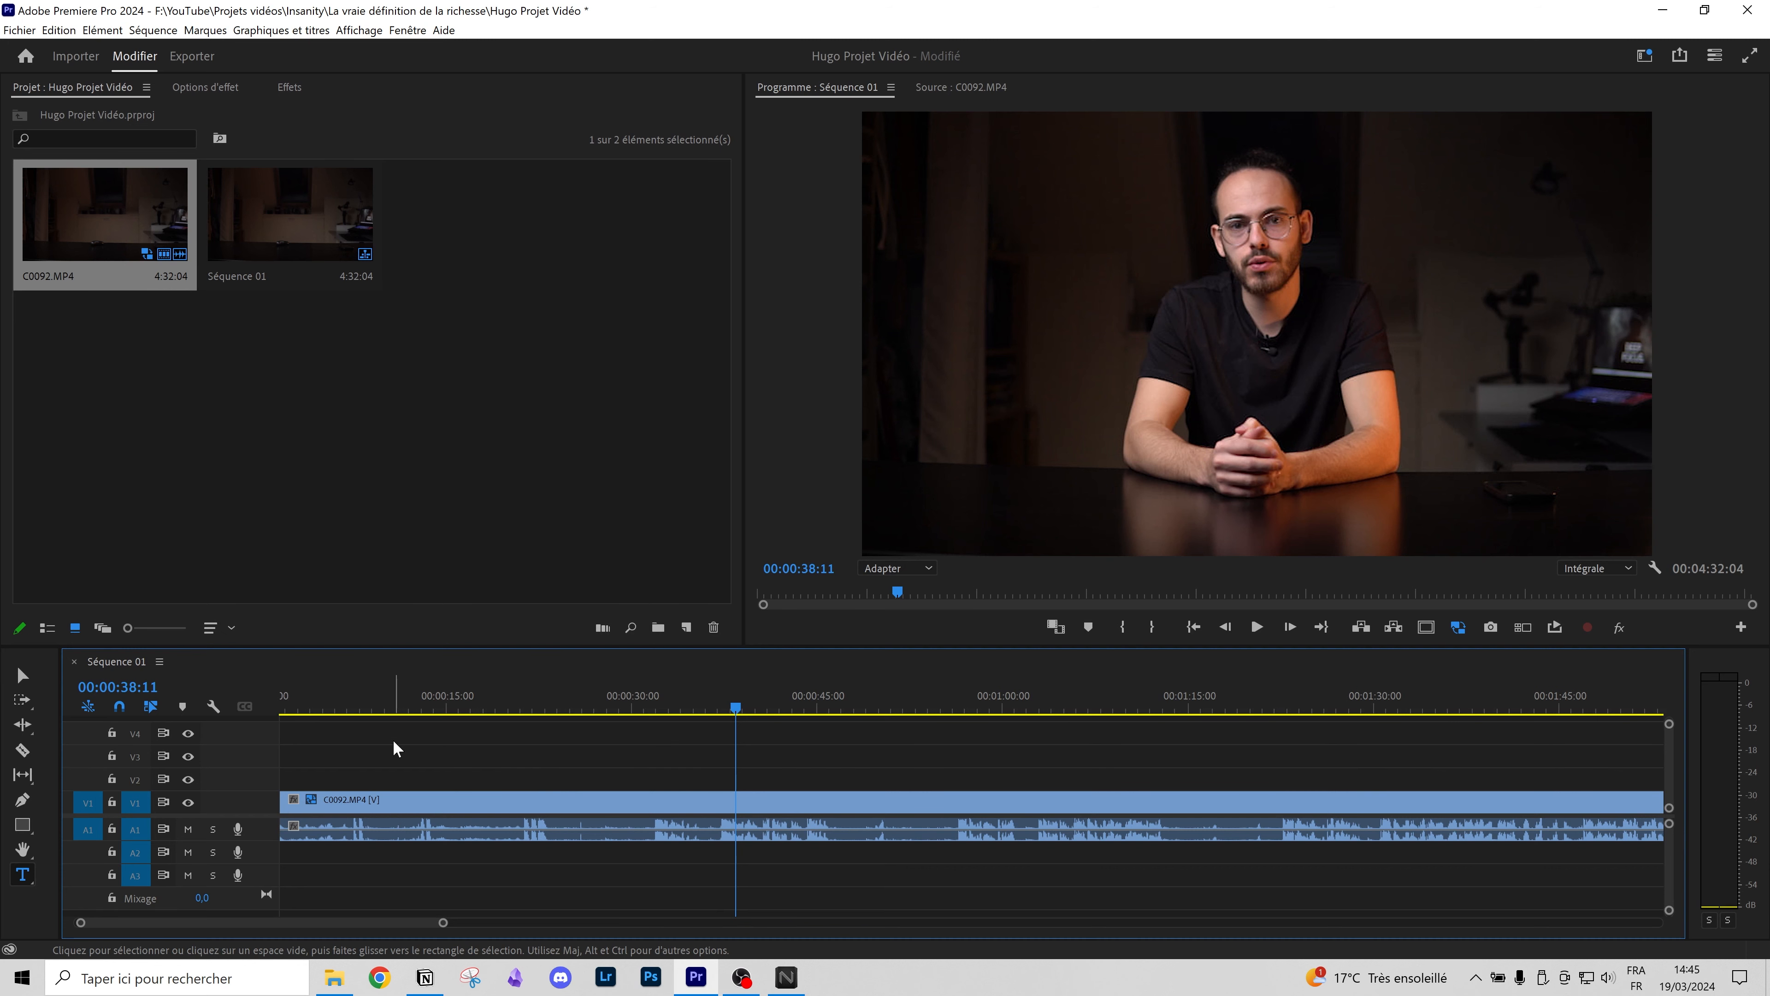
Step: Change the Program monitor playback resolution from Intégrale to 1/8
{"action": "scroll", "coordinate": [419, 756], "scroll_direction": "up", "scroll_amount": 1}
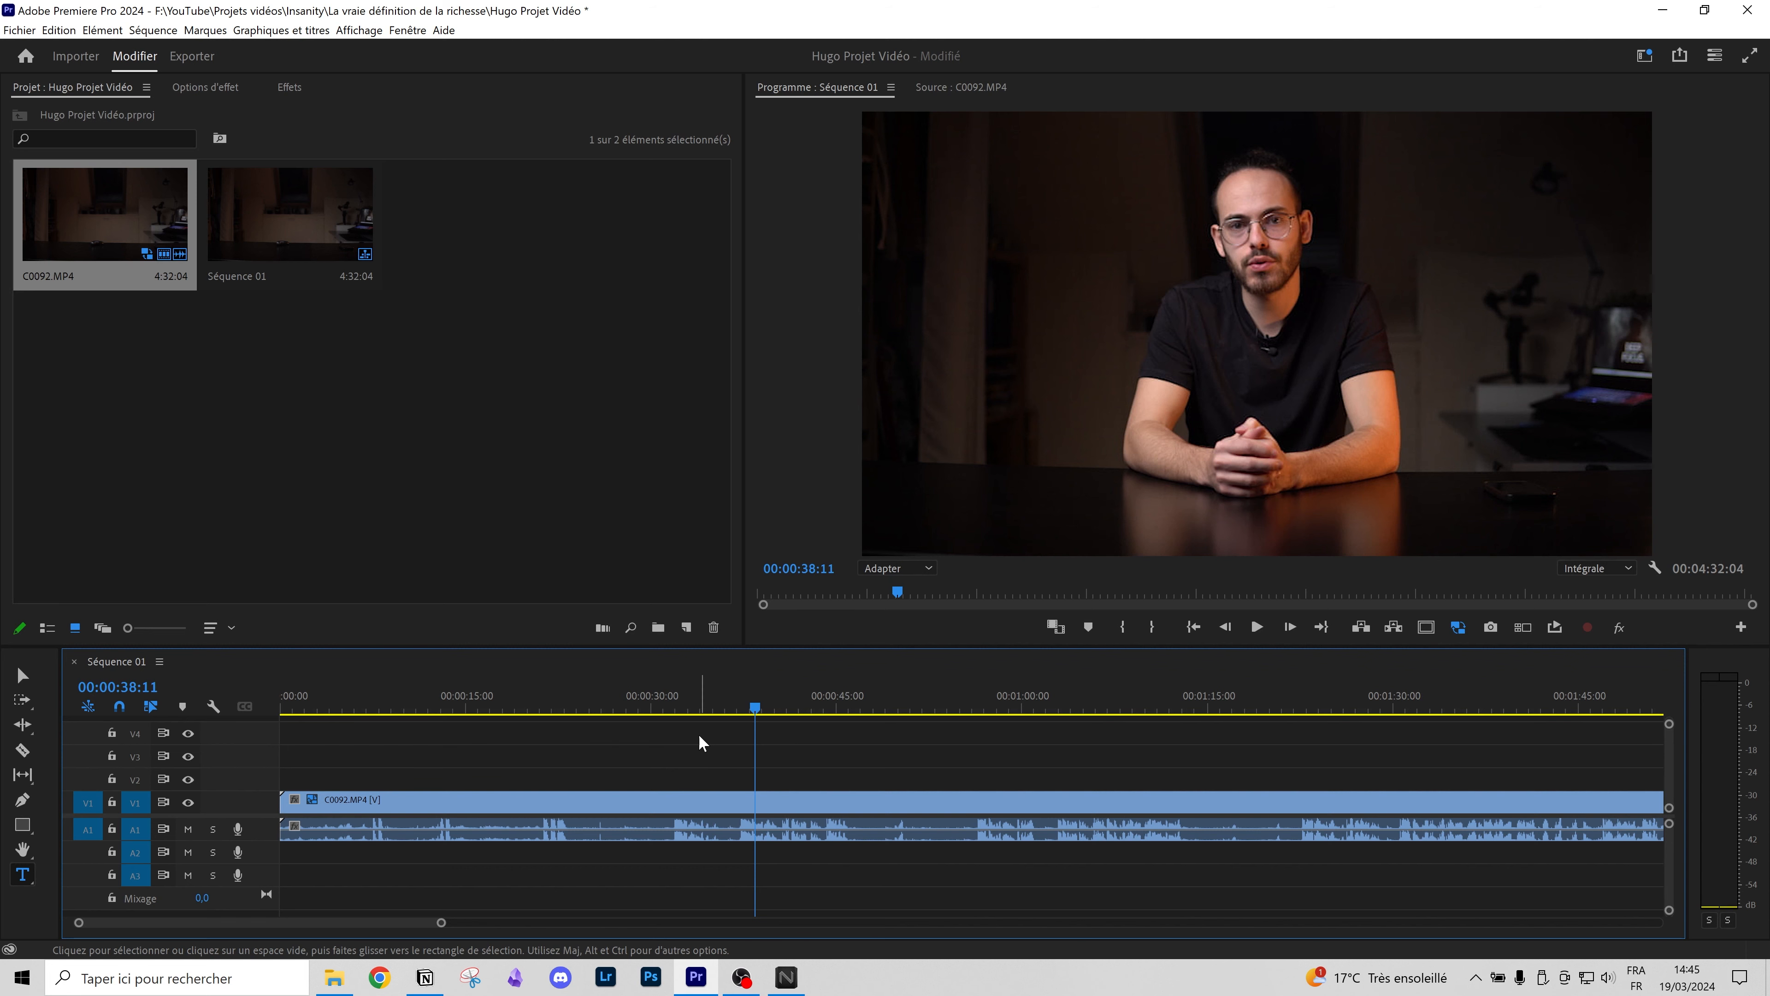
{"action": "left_click", "coordinate": [1586, 567]}
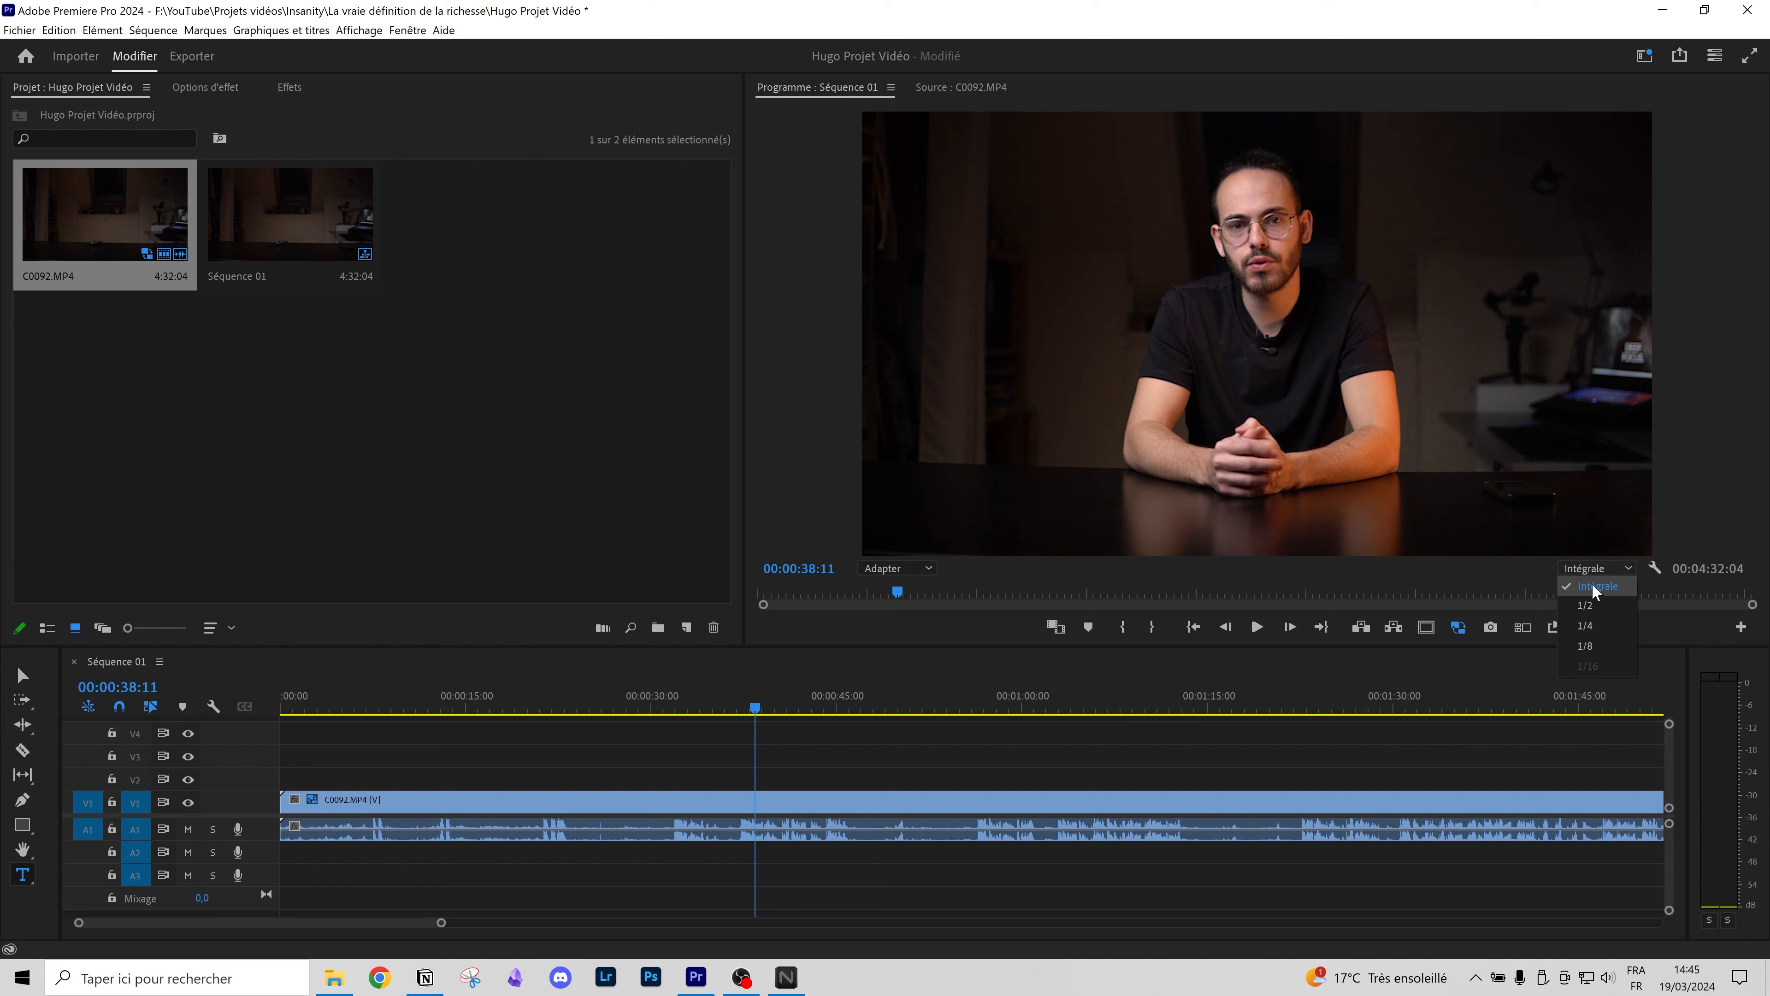
{"action": "left_click", "coordinate": [1597, 642]}
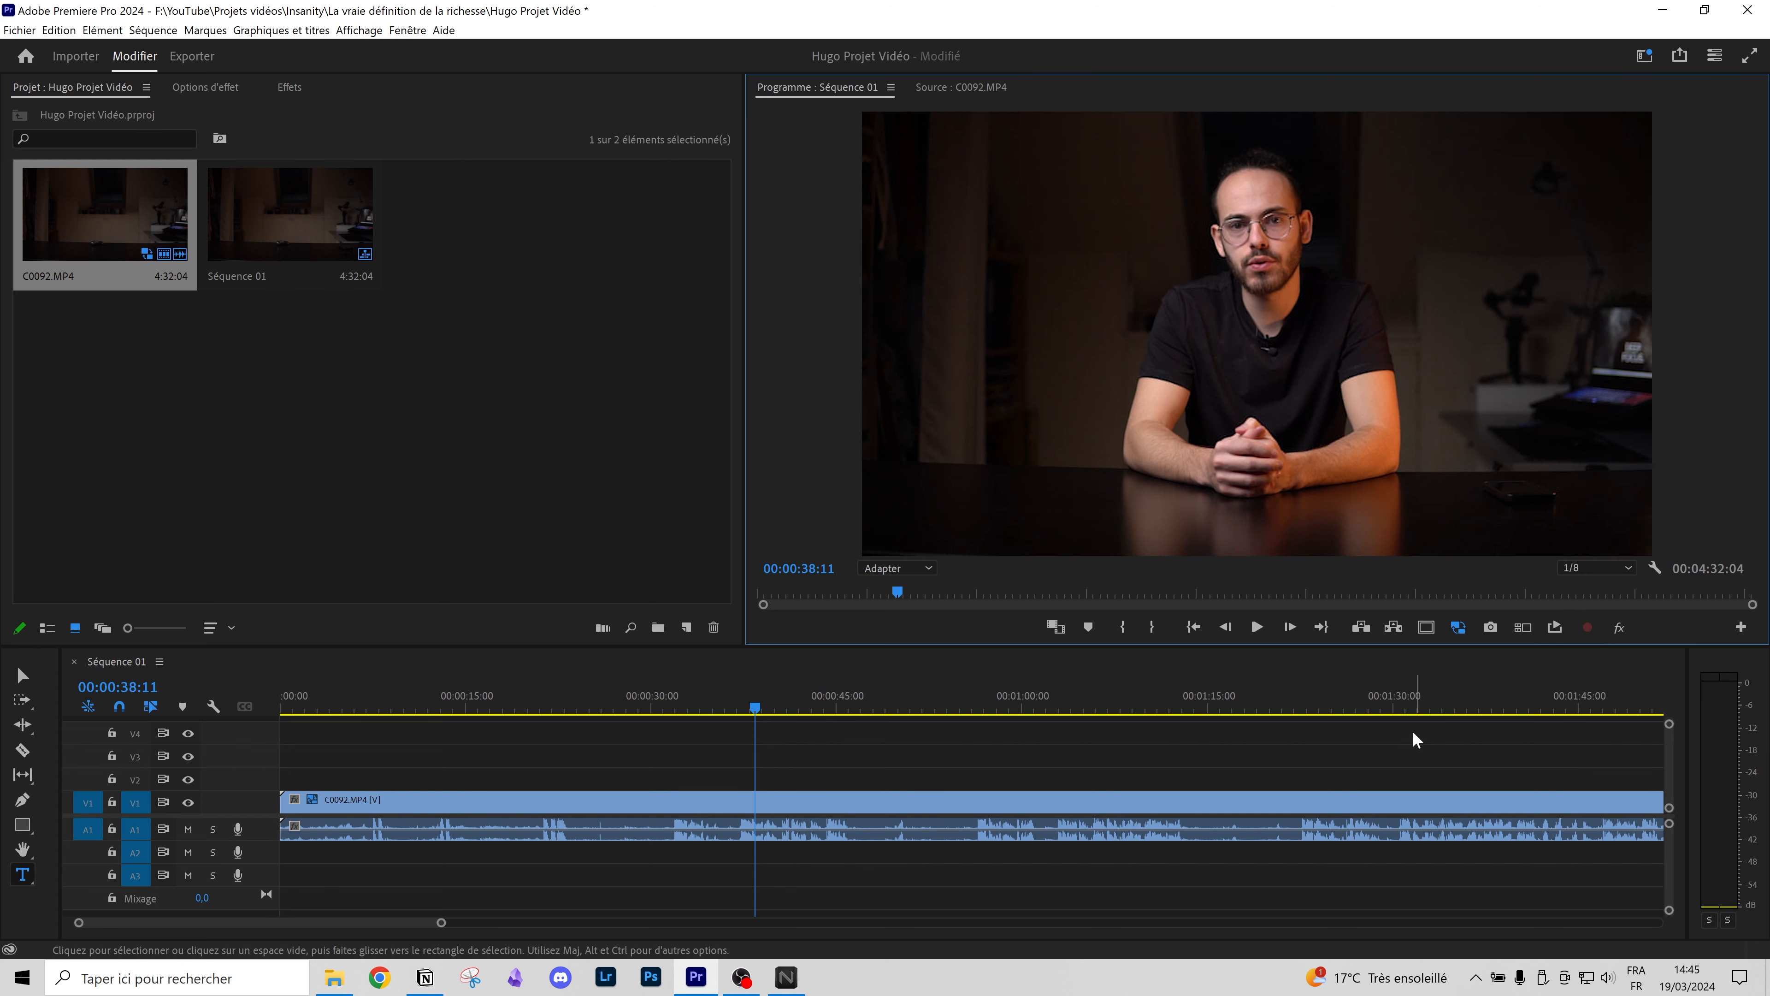
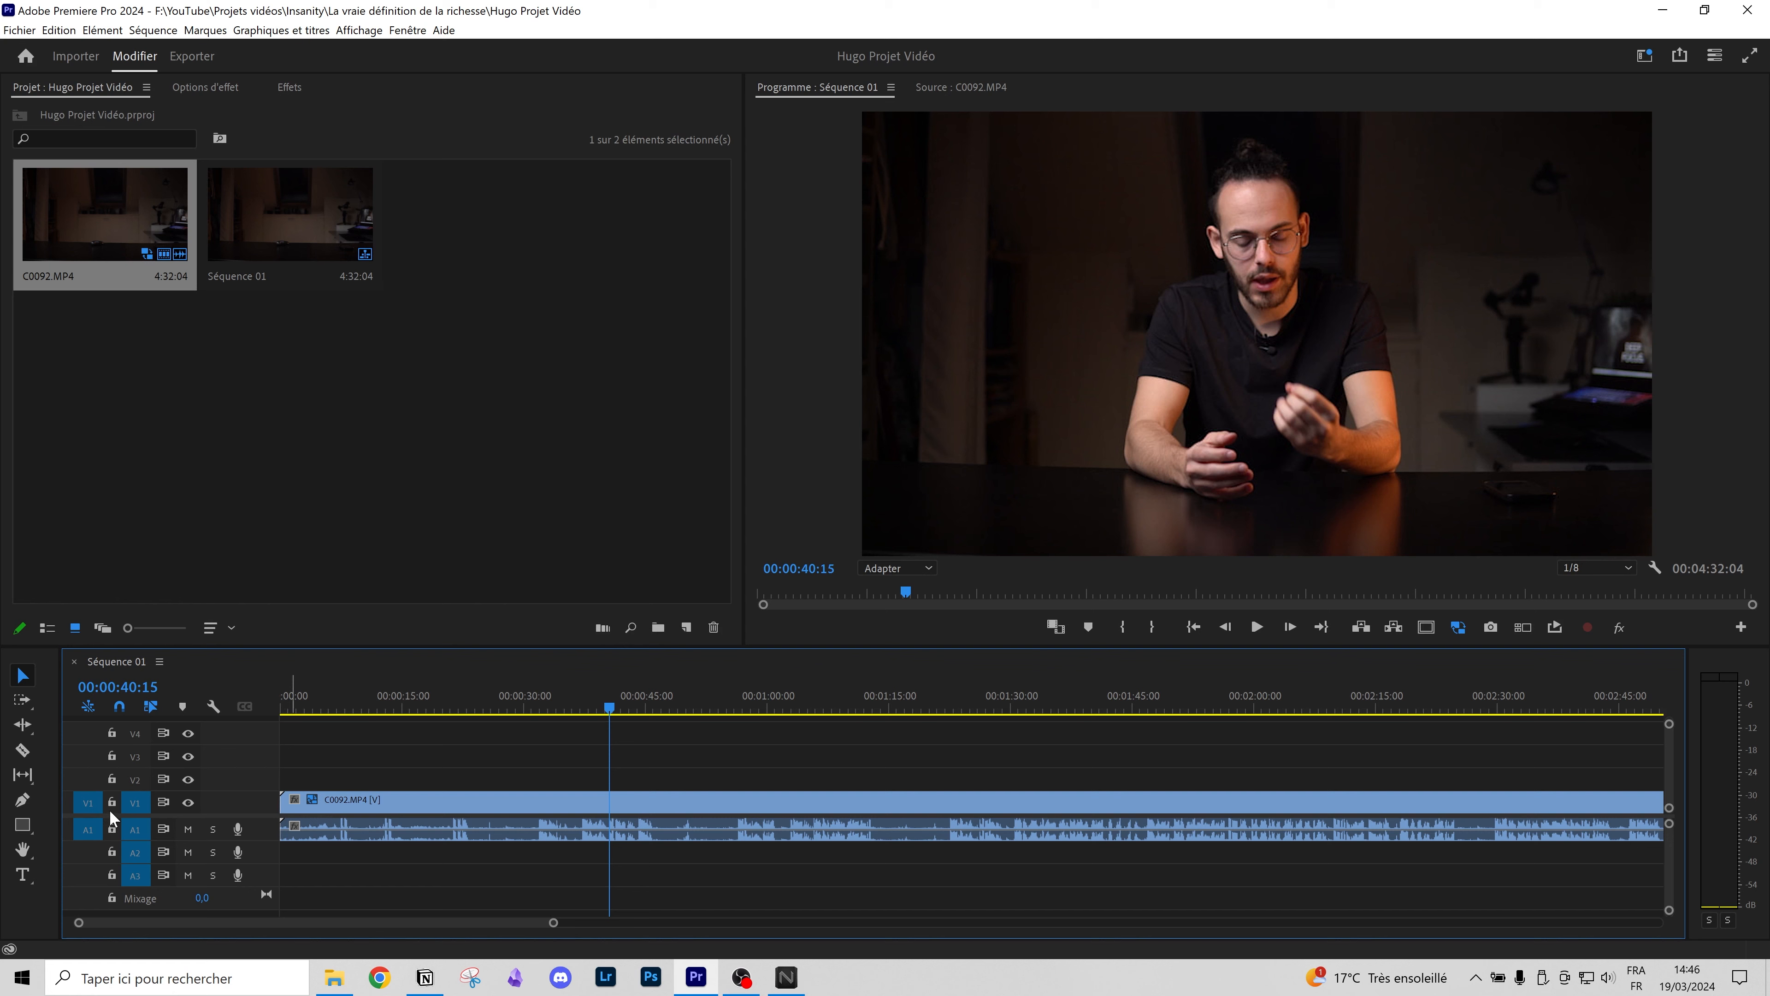
{"action": "left_click", "coordinate": [394, 710]}
{"action": "left_click_drag", "start_coordinate": [412, 710], "coordinate": [476, 712]}
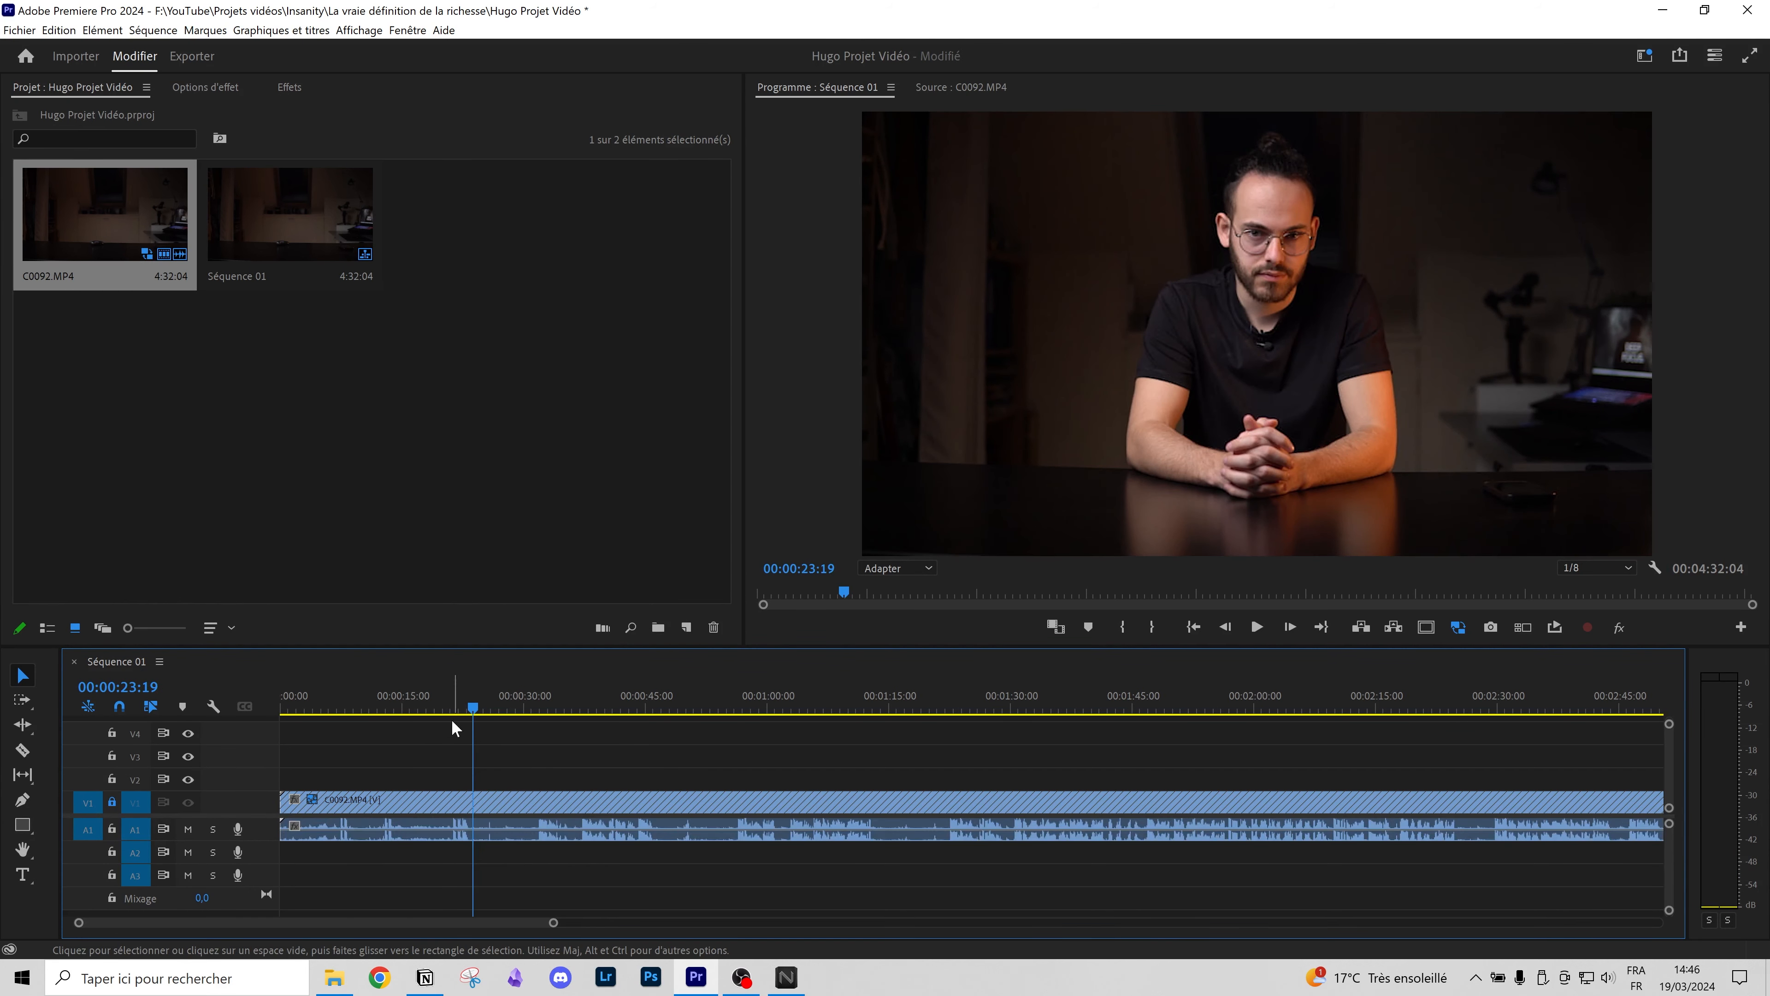
{"action": "left_click", "coordinate": [420, 708]}
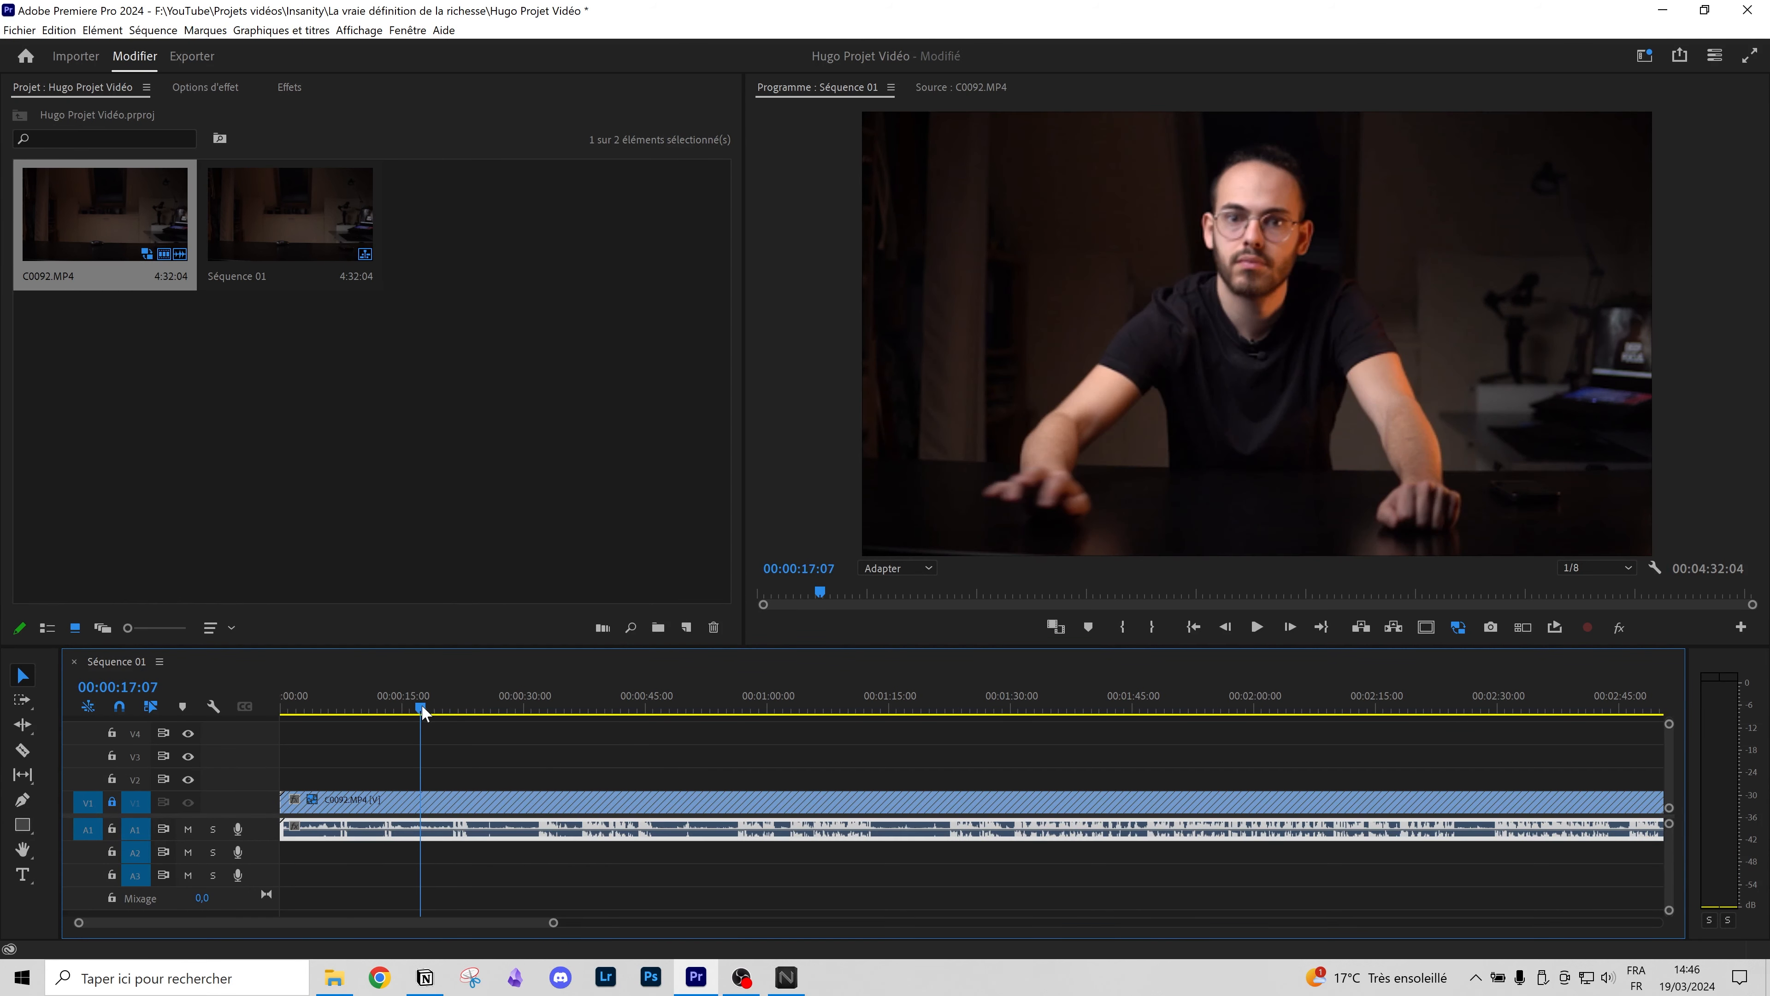
{"action": "left_click", "coordinate": [112, 801]}
{"action": "left_click", "coordinate": [112, 827]}
{"action": "left_click_drag", "start_coordinate": [451, 710], "coordinate": [548, 707]}
{"action": "left_click_drag", "start_coordinate": [284, 801], "coordinate": [463, 804]}
{"action": "left_click_drag", "start_coordinate": [465, 708], "coordinate": [369, 707]}
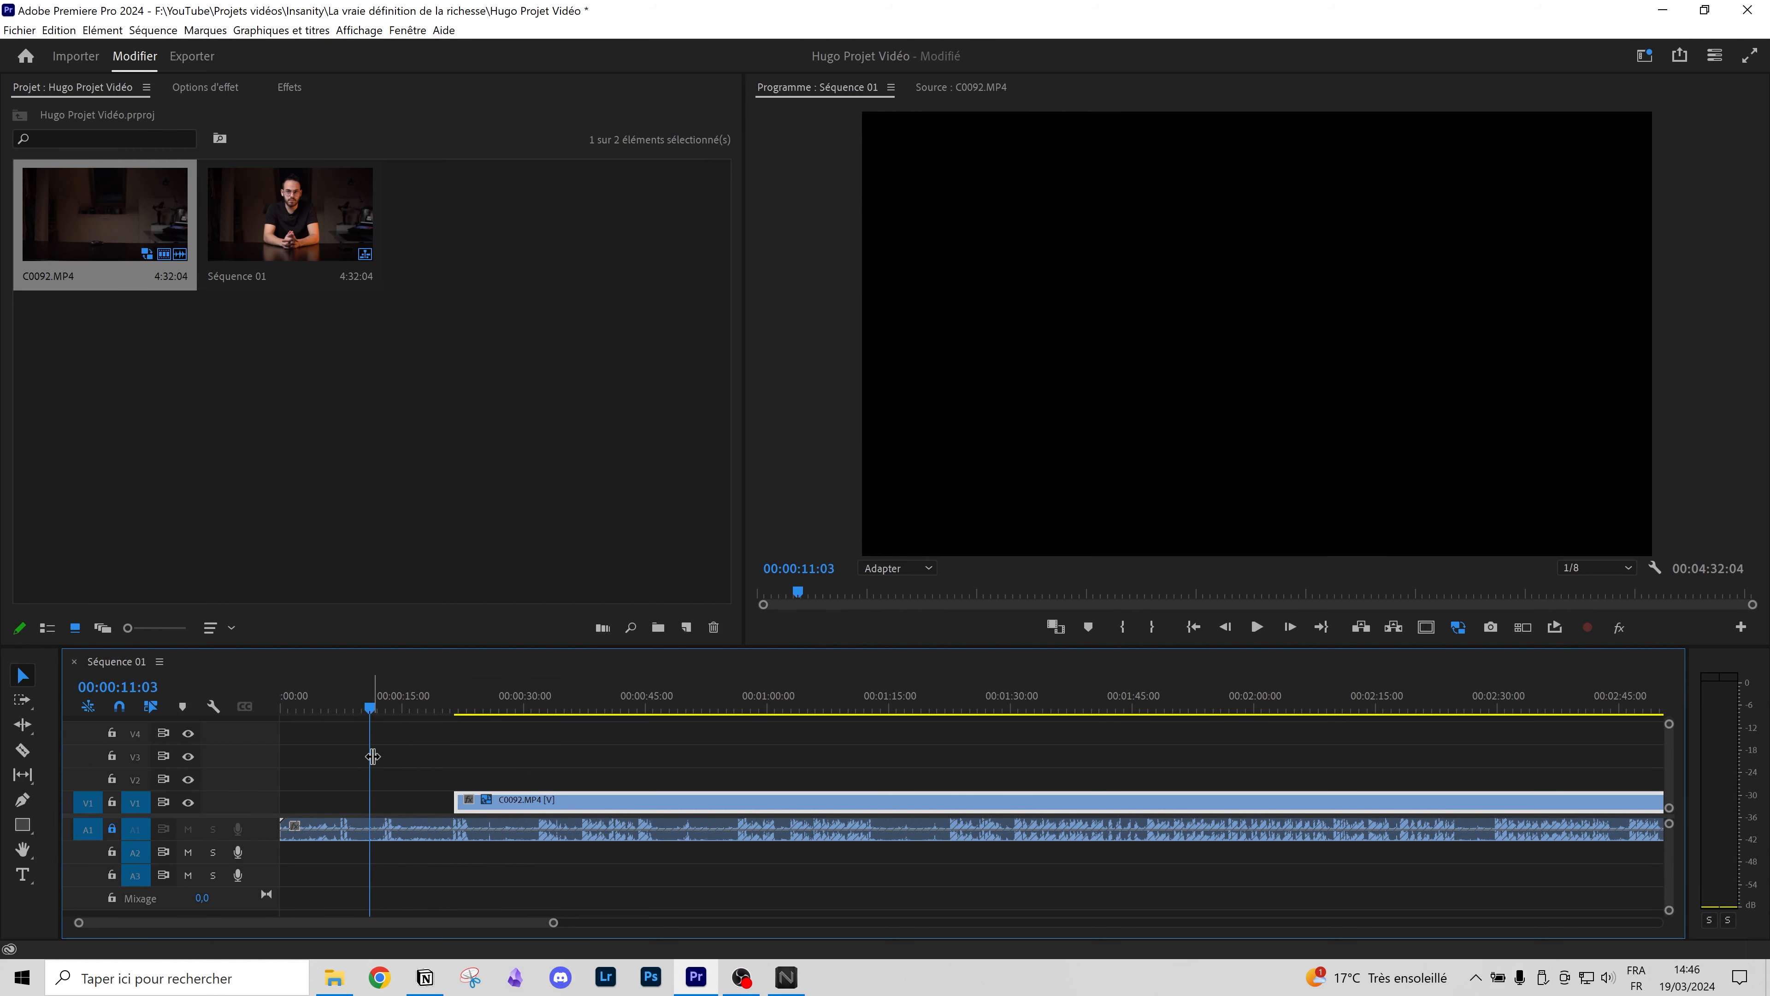
{"action": "left_click_drag", "start_coordinate": [458, 803], "coordinate": [216, 819]}
{"action": "left_click", "coordinate": [111, 828]}
{"action": "left_click", "coordinate": [188, 801]}
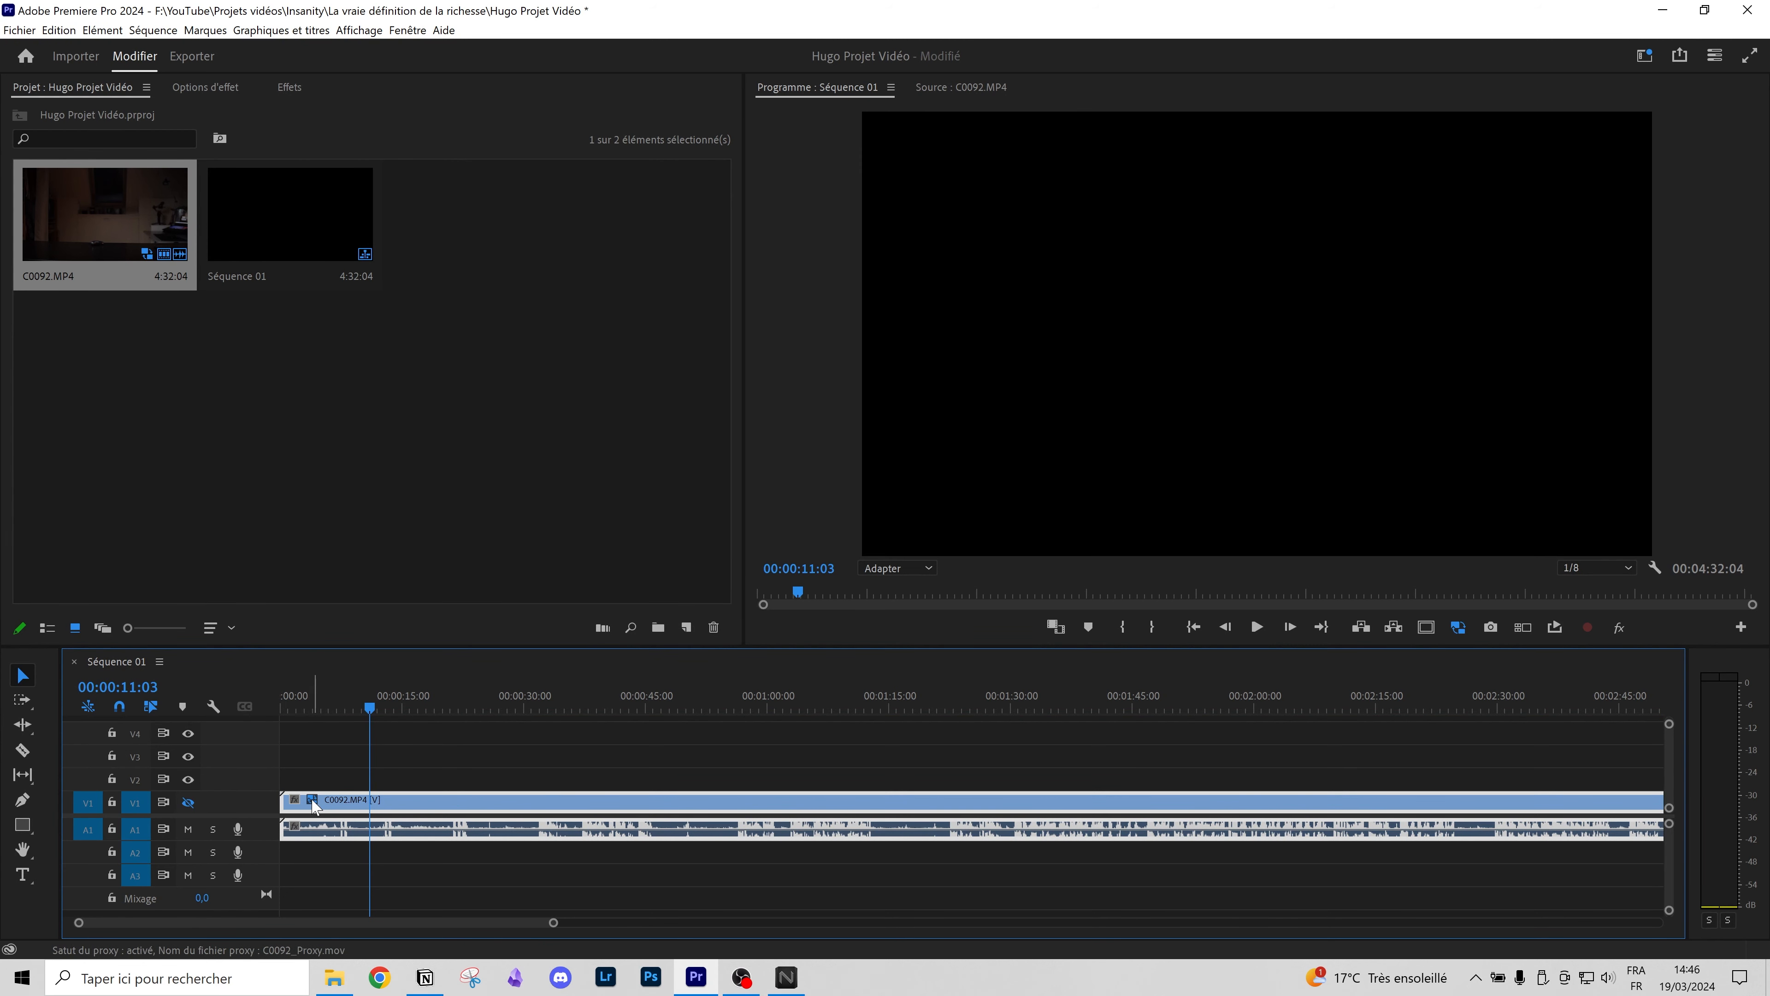
{"action": "left_click", "coordinate": [337, 775]}
{"action": "left_click_drag", "start_coordinate": [360, 804], "coordinate": [399, 786]}
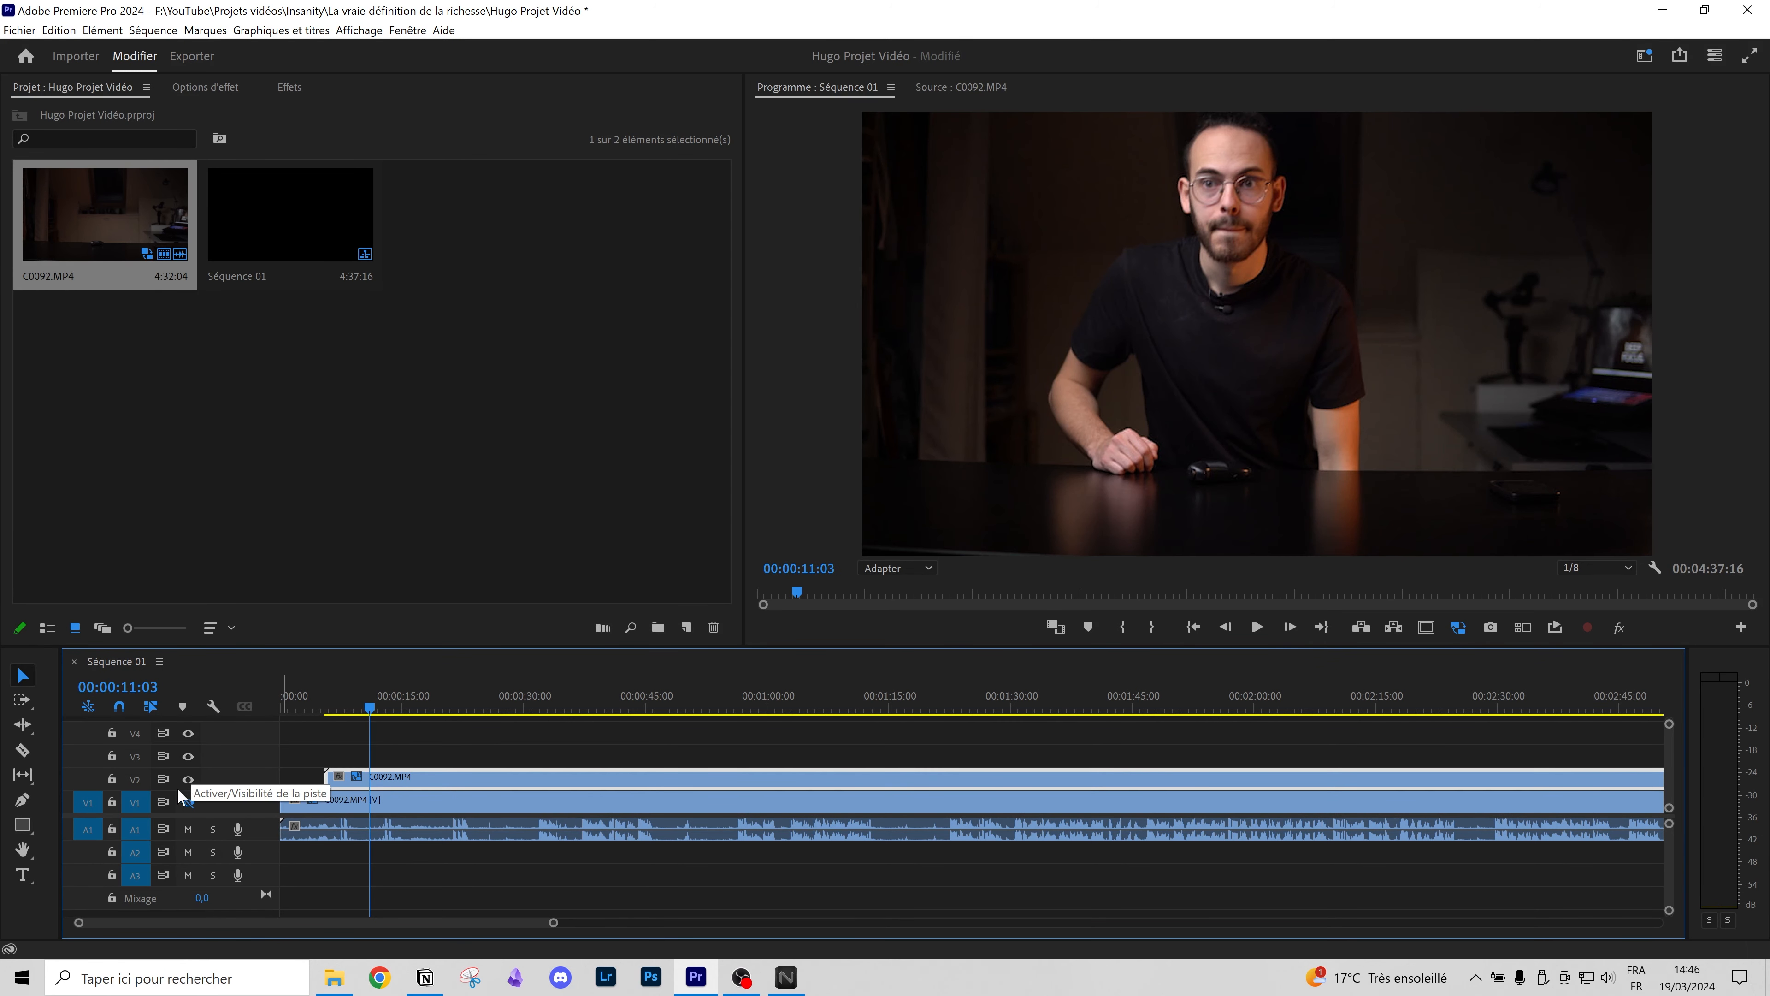
{"action": "left_click", "coordinate": [187, 801]}
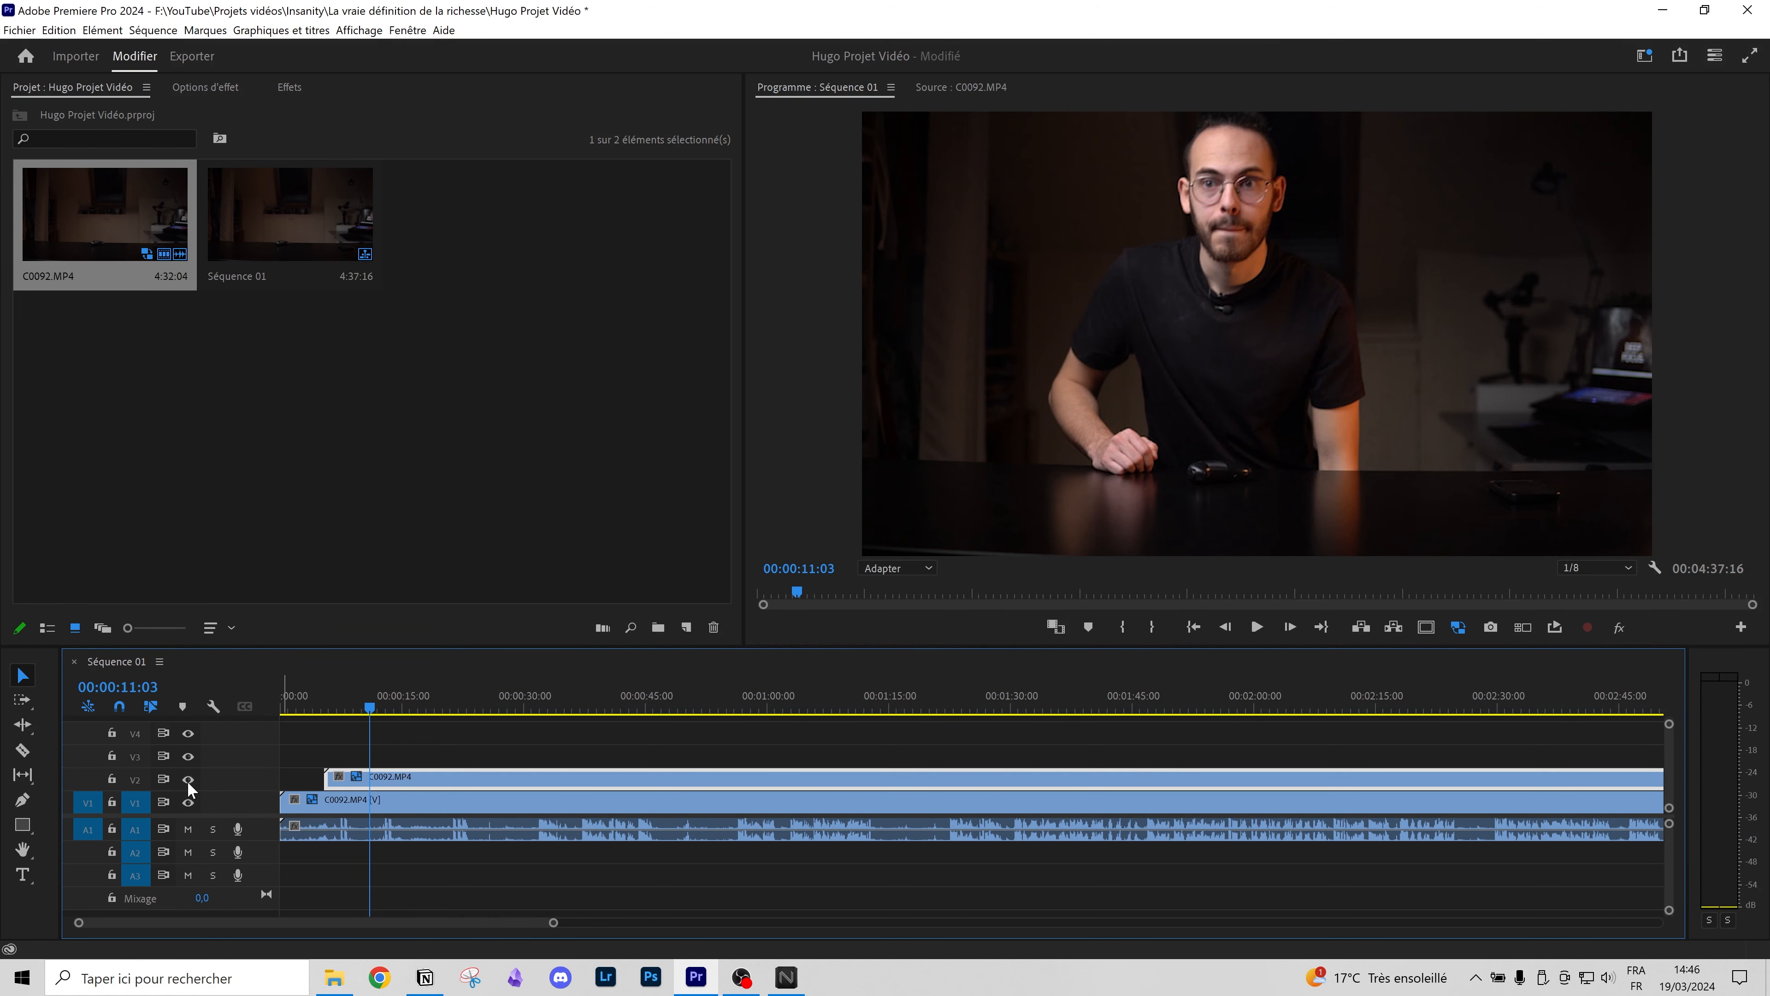
{"action": "key", "text": "Delete"}
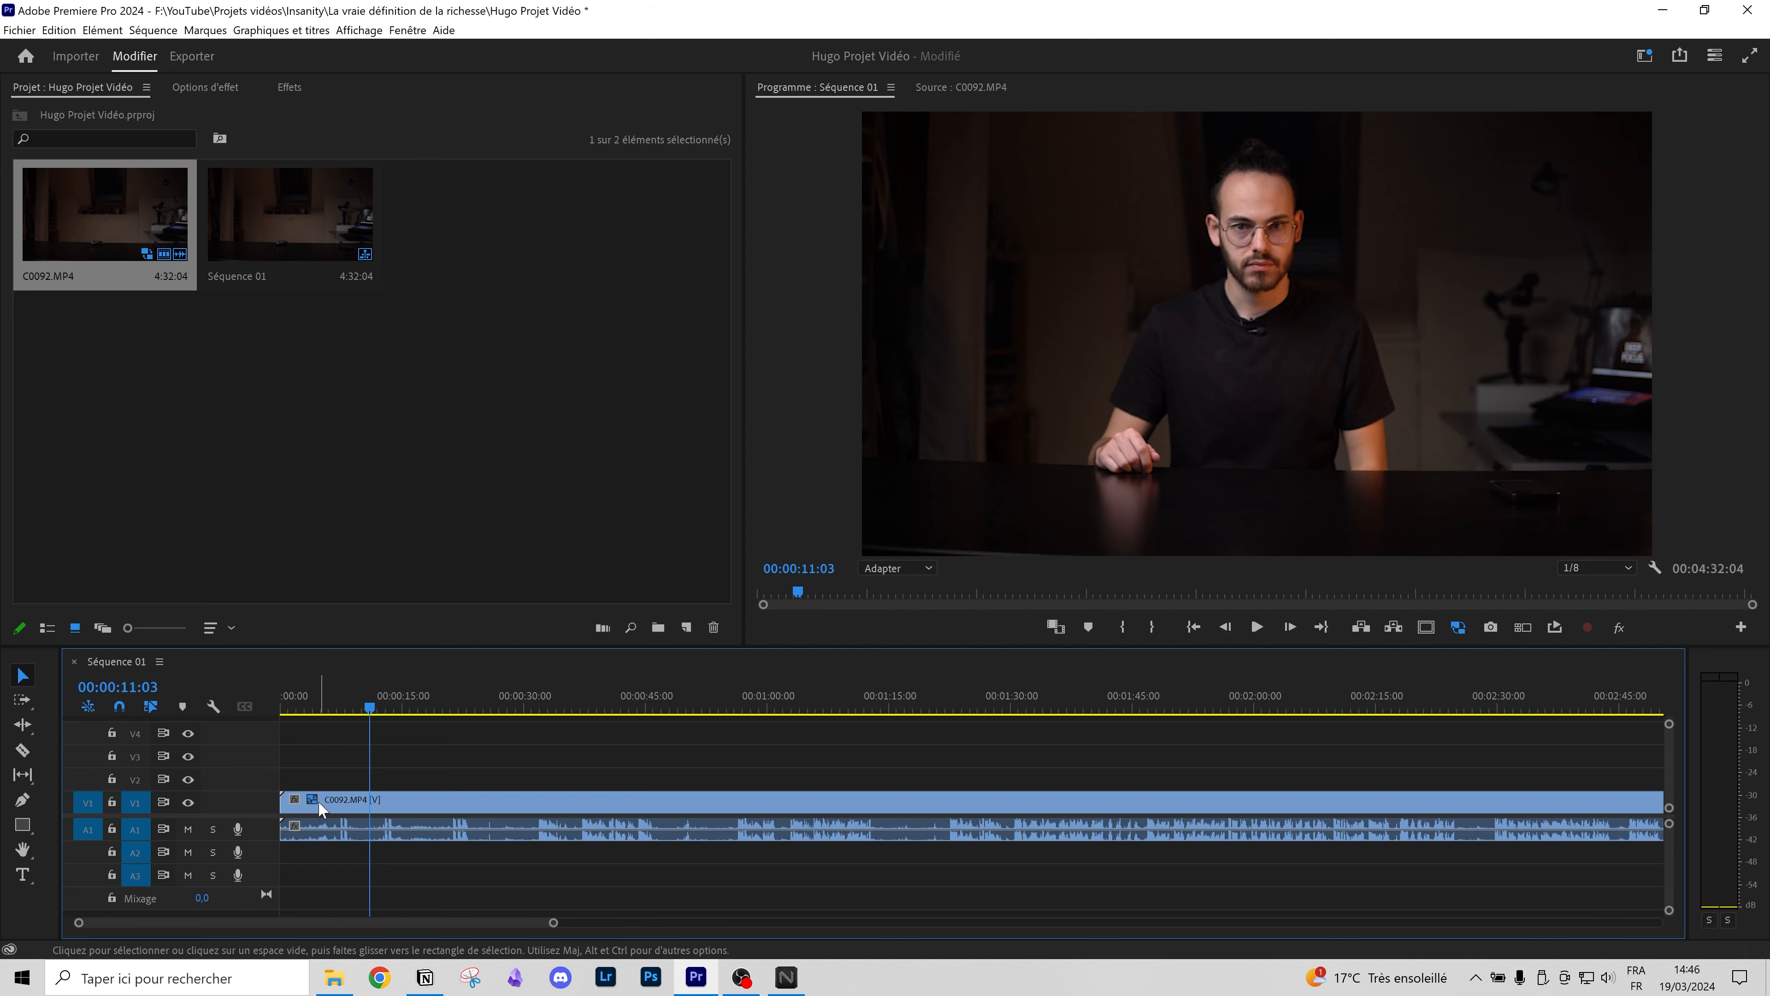
Step: Select the C0092.MP4 clip, zoom the timeline in from 0:00, and make the timeline panel taller
{"action": "left_click", "coordinate": [296, 812]}
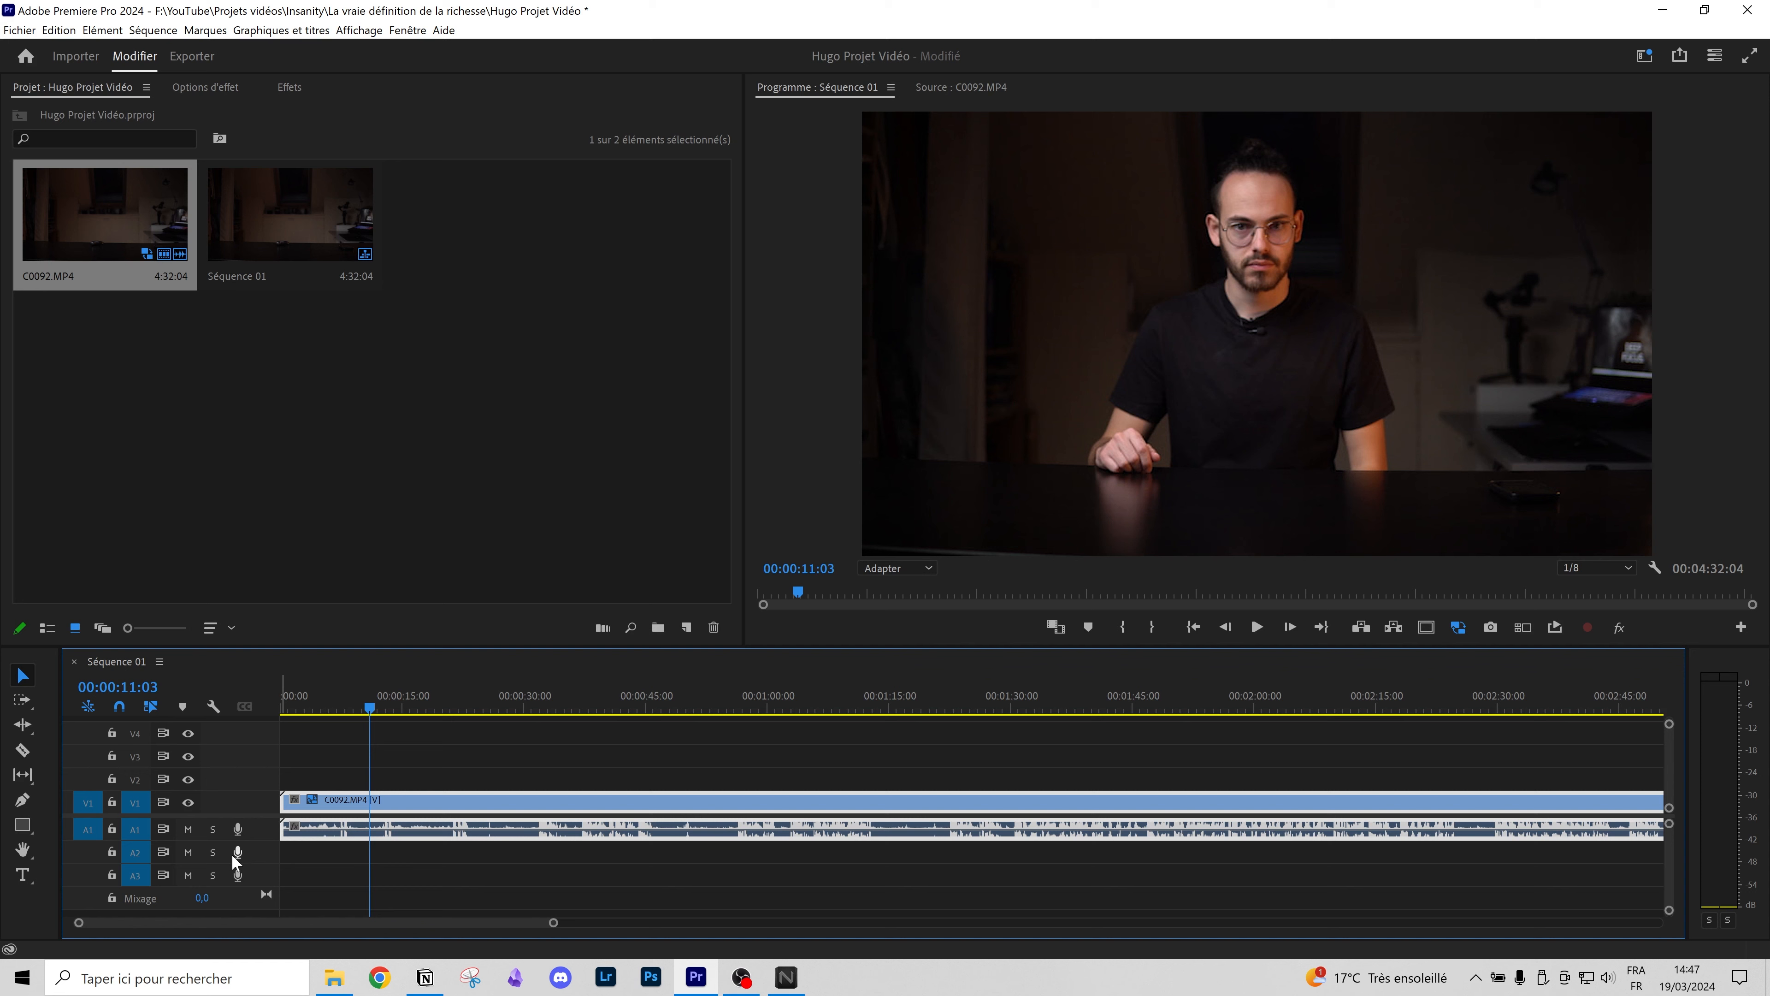
{"action": "left_click", "coordinate": [502, 796]}
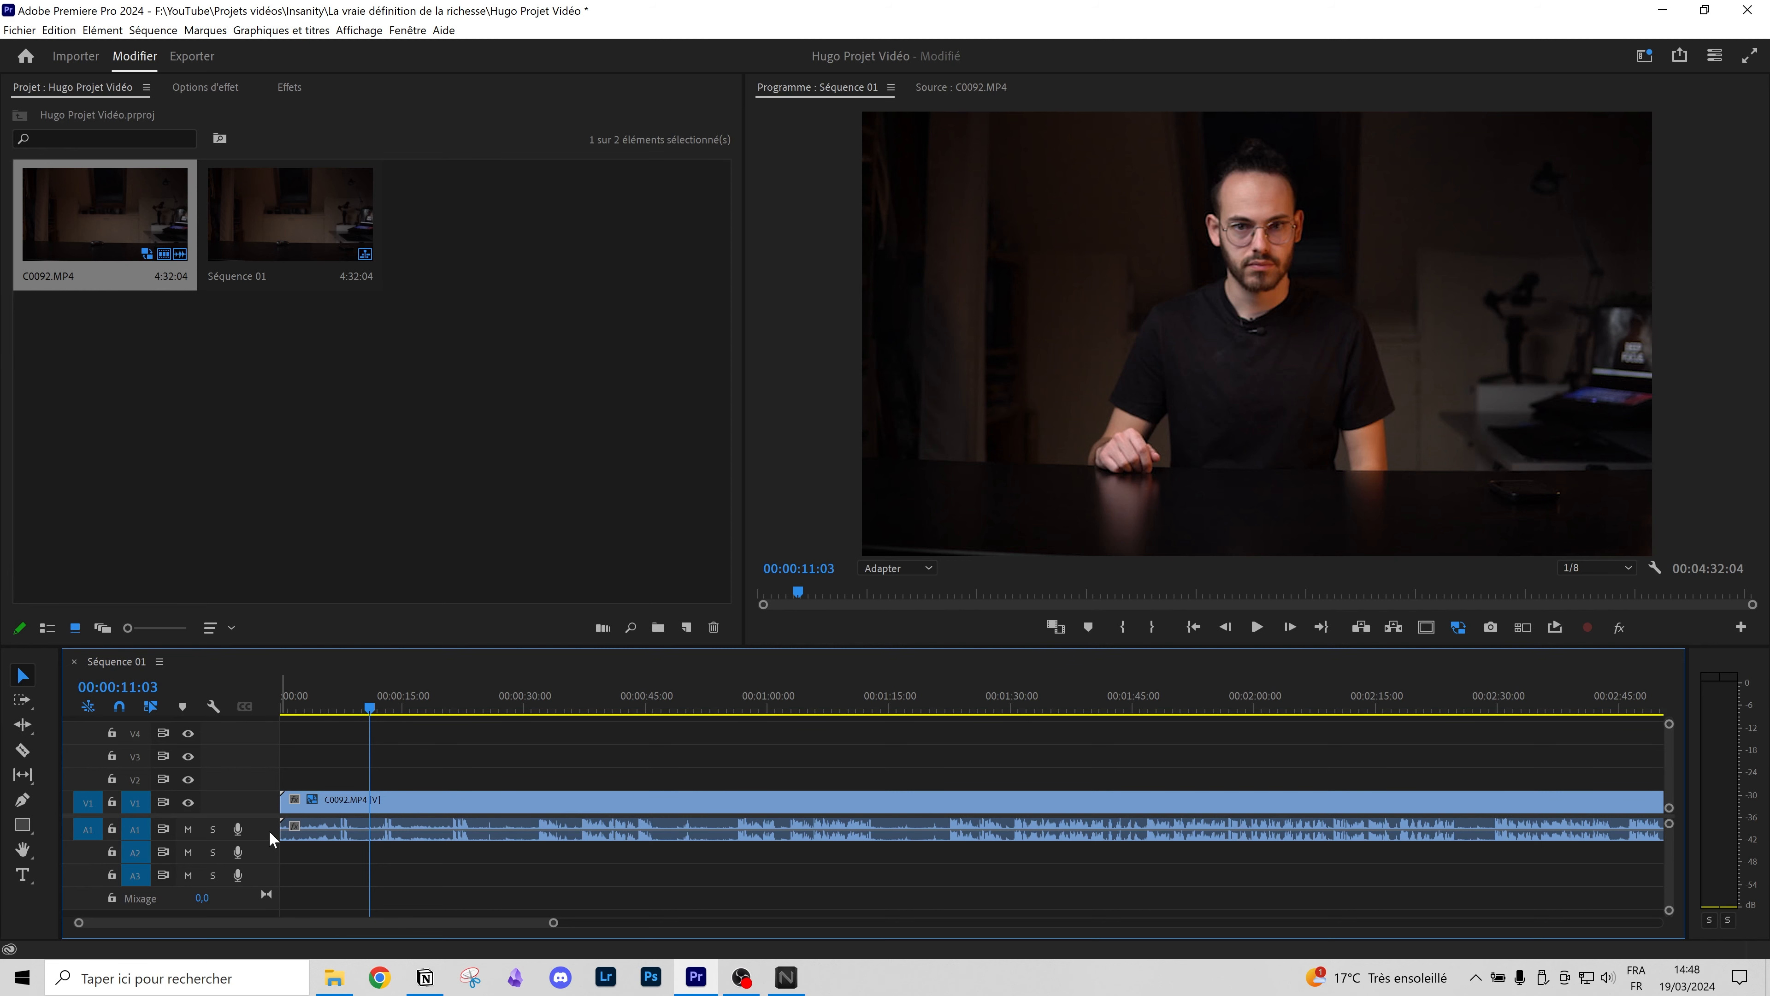
{"action": "scroll", "coordinate": [488, 821], "scroll_direction": "up", "scroll_amount": 2}
{"action": "scroll", "coordinate": [487, 822], "scroll_direction": "left", "scroll_amount": 3}
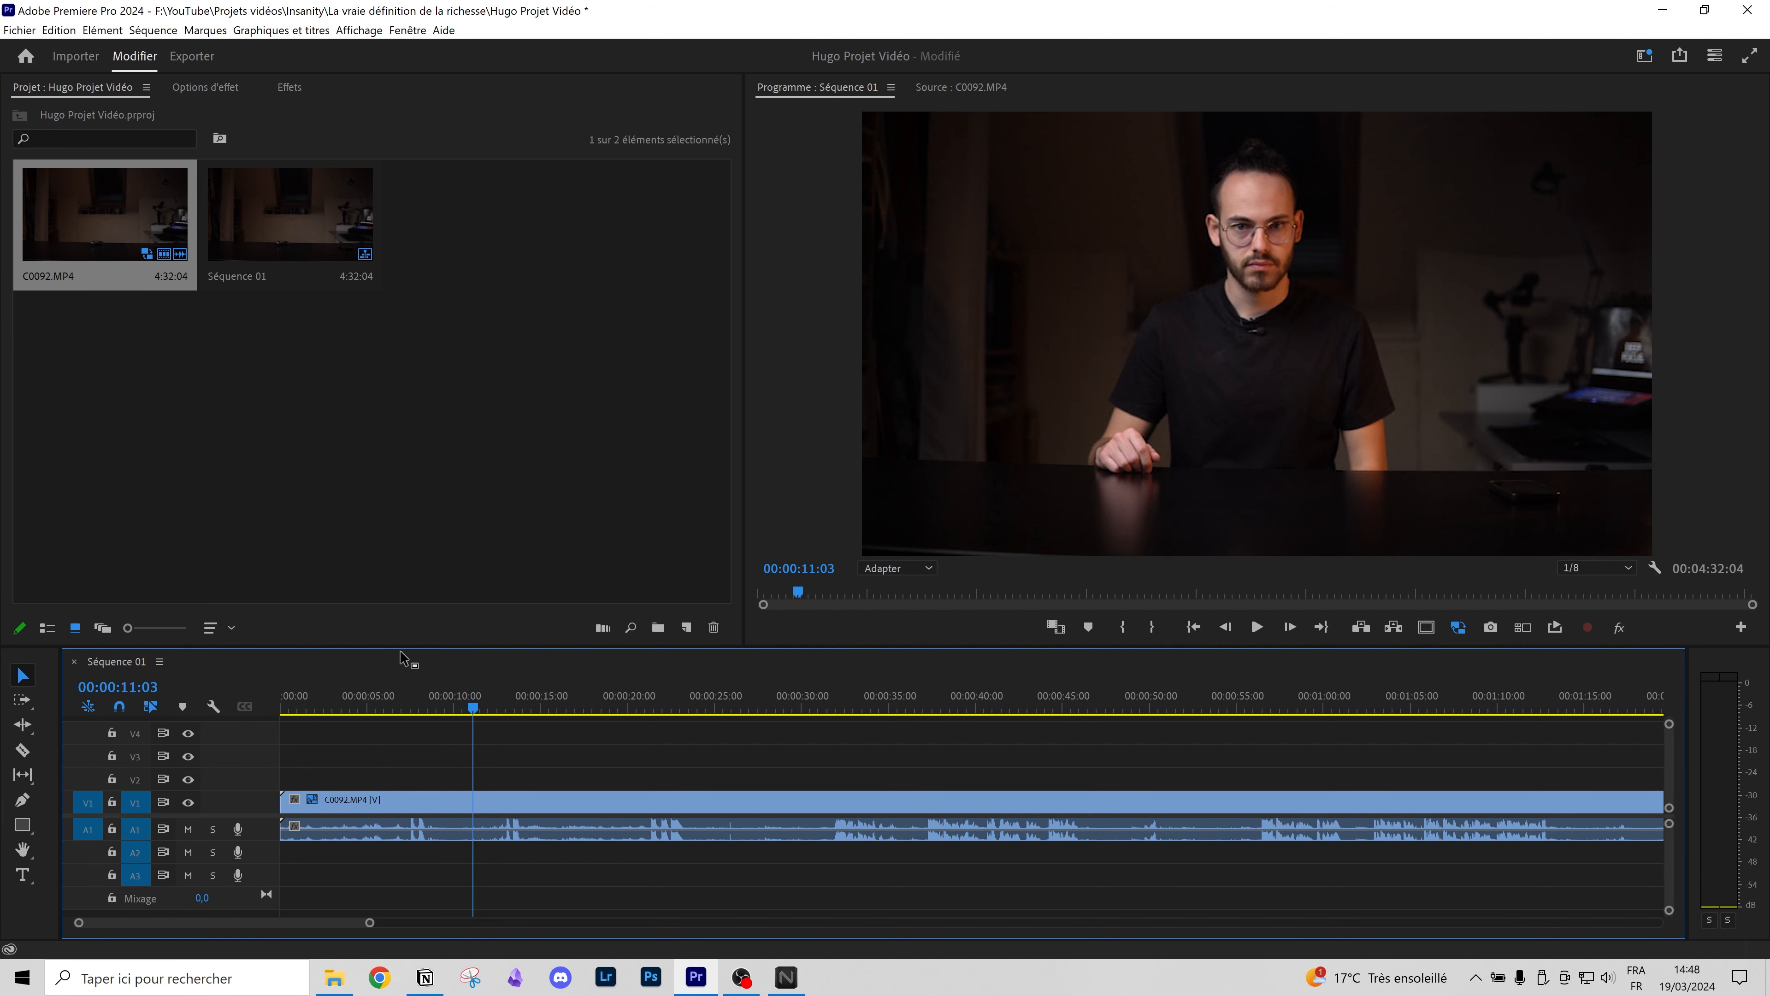
{"action": "left_click_drag", "start_coordinate": [388, 648], "coordinate": [394, 560]}
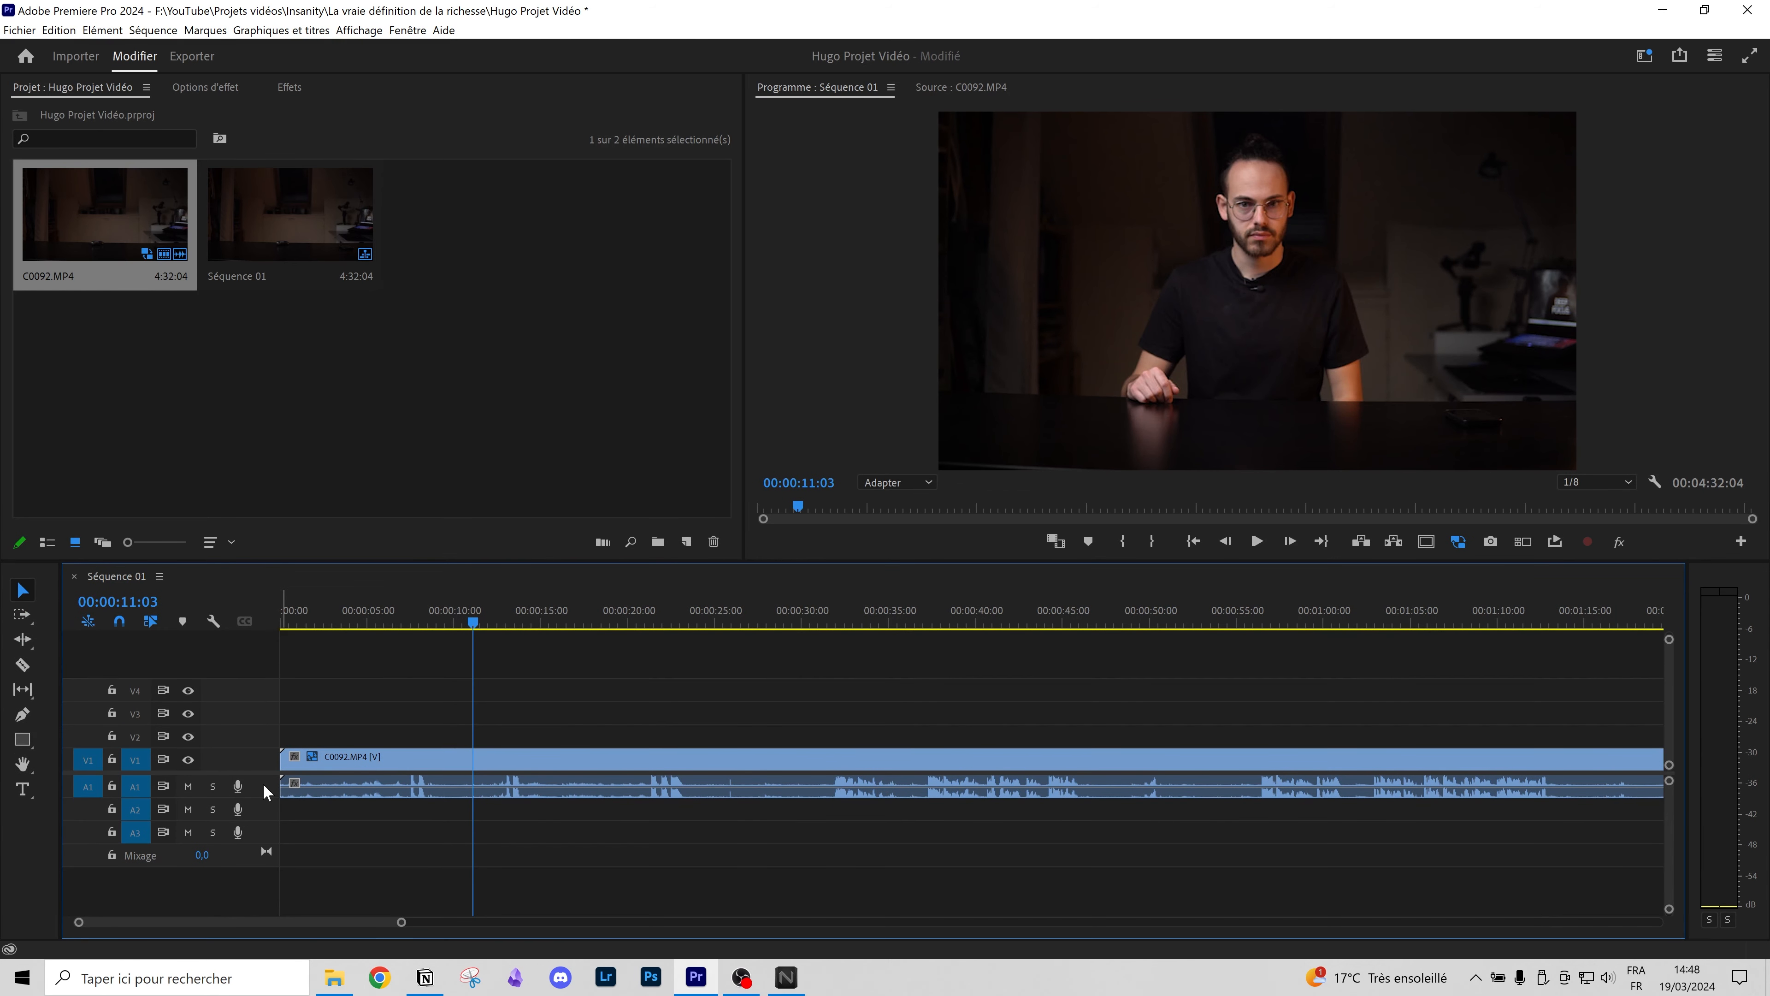
Step: Expand track A1 to show its waveform, collapse V1 back down, and enlarge the Program monitor again
{"action": "double_click", "coordinate": [262, 783]}
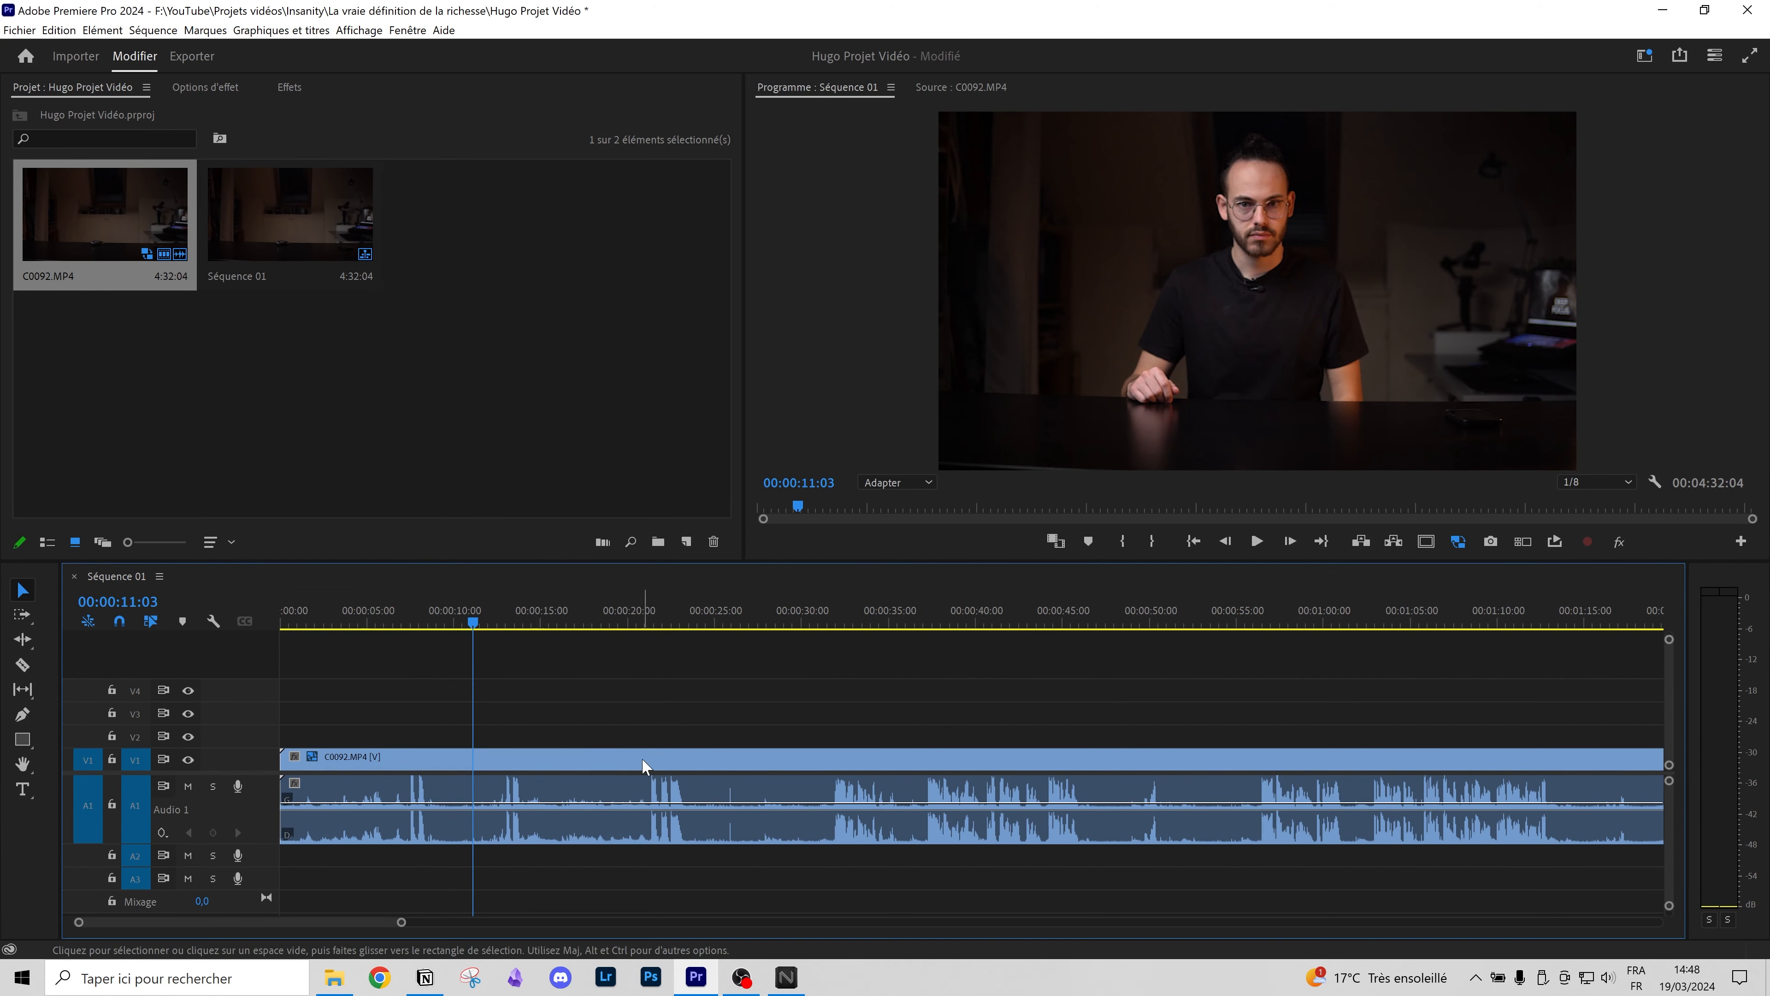
{"action": "double_click", "coordinate": [262, 760]}
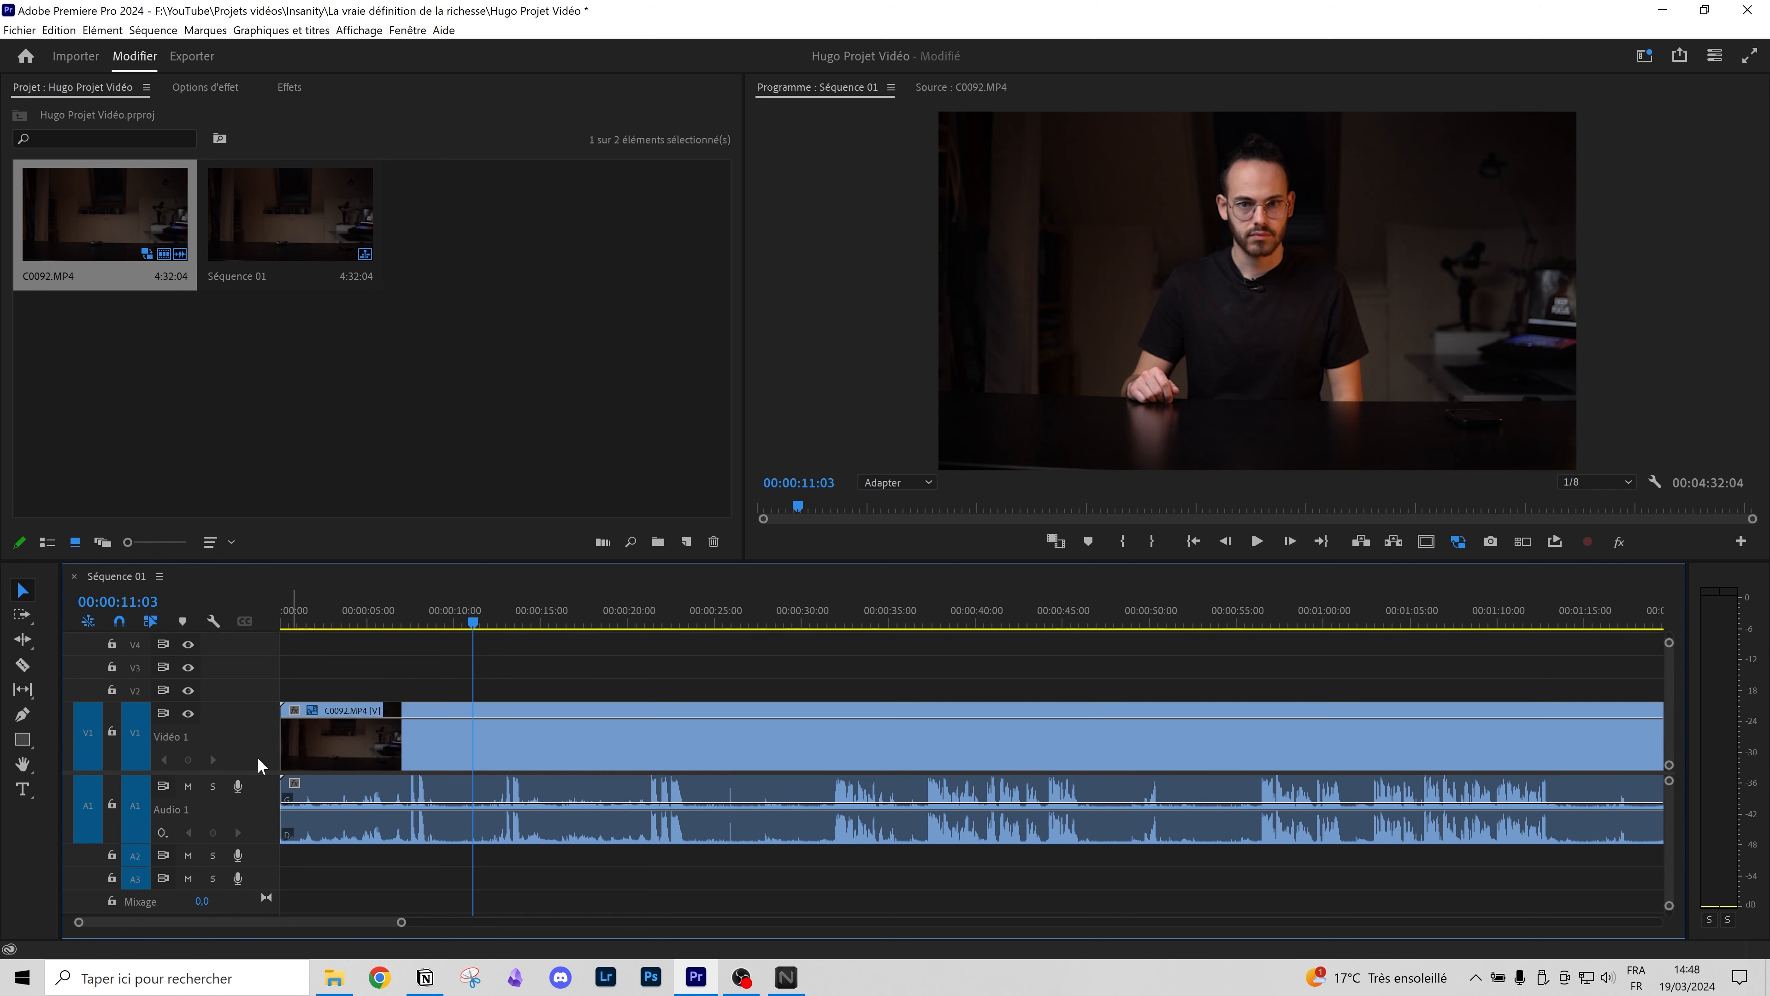
{"action": "left_click", "coordinate": [362, 613]}
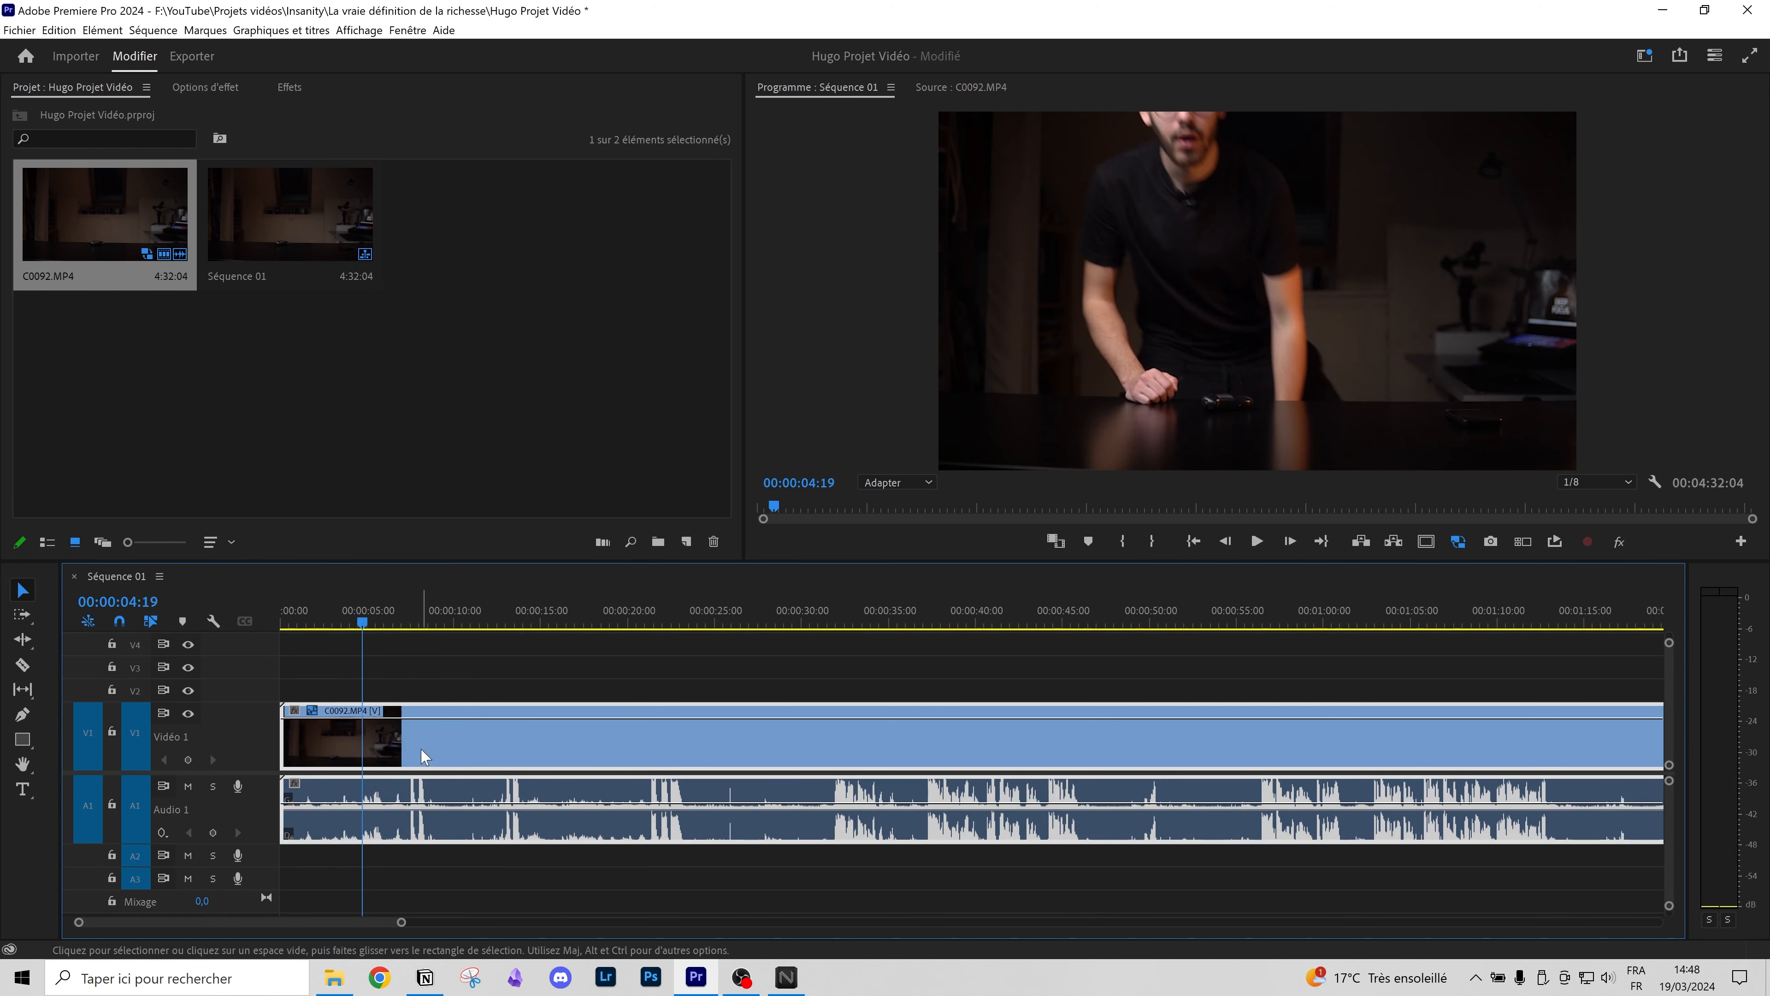
{"action": "double_click", "coordinate": [240, 734]}
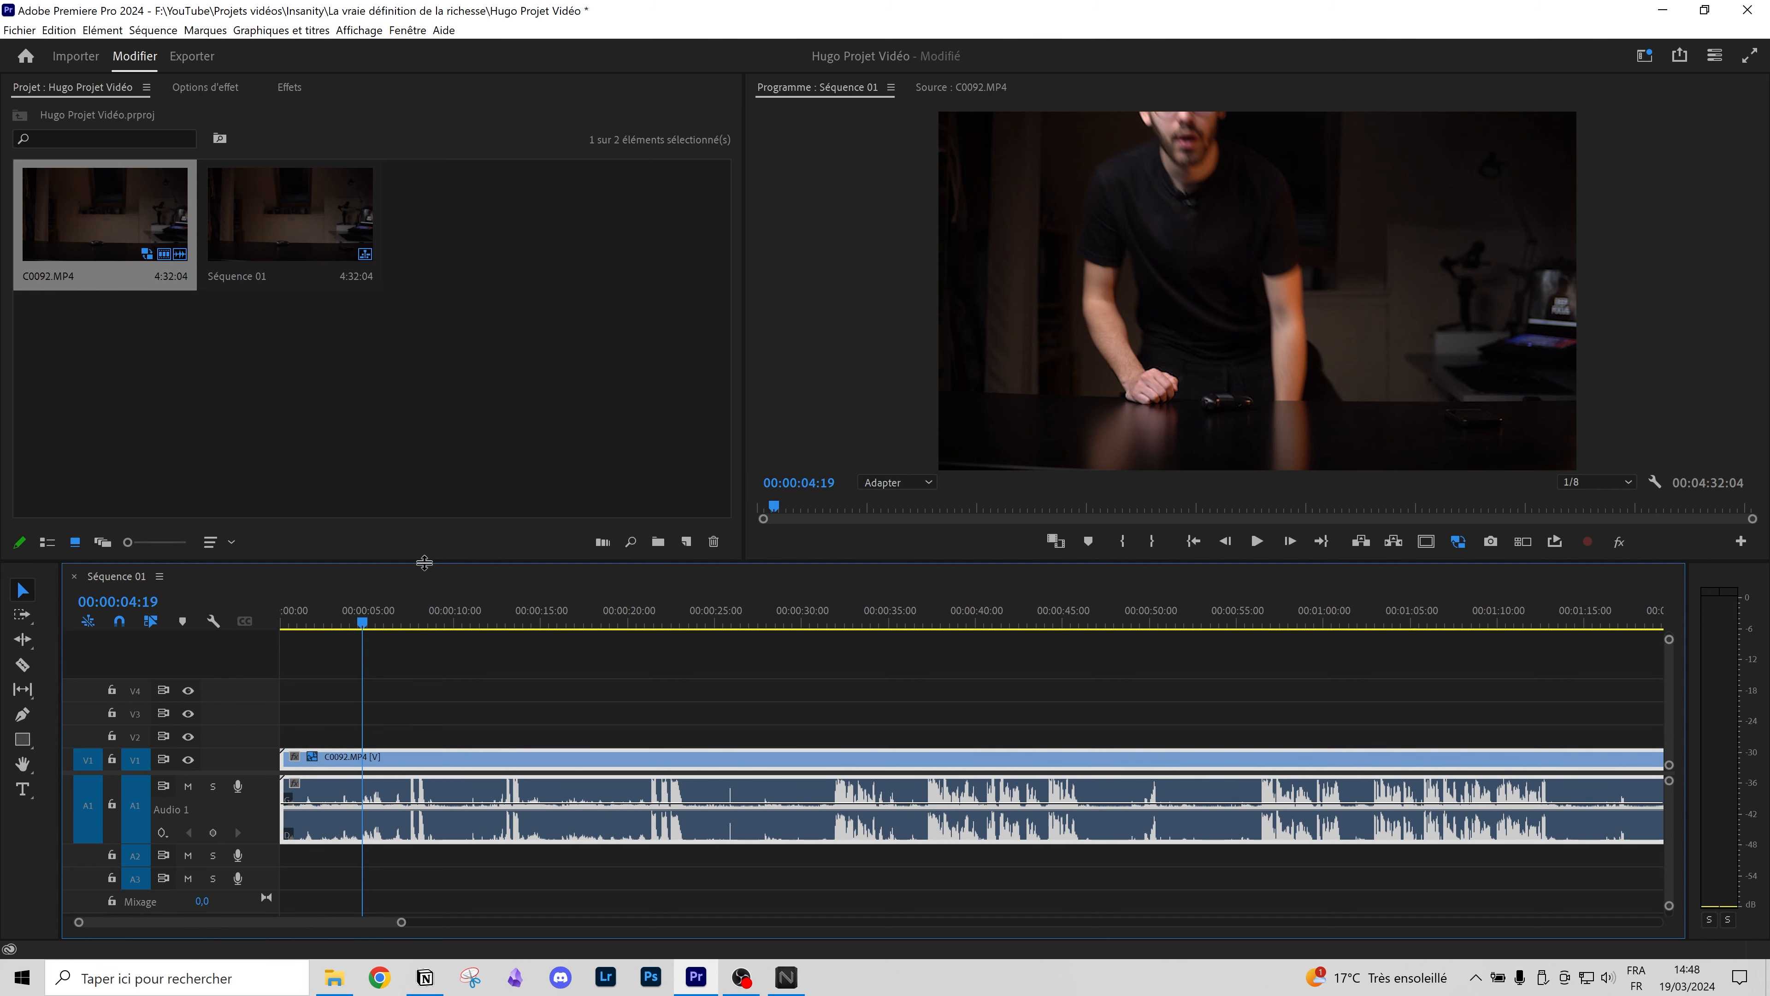
{"action": "left_click_drag", "start_coordinate": [424, 561], "coordinate": [418, 670]}
{"action": "left_click", "coordinate": [307, 731]}
Step: Split the clip at 00:00:08:20 and delete the opening piece with Effacer, leaving a gap
{"action": "key", "text": "space"}
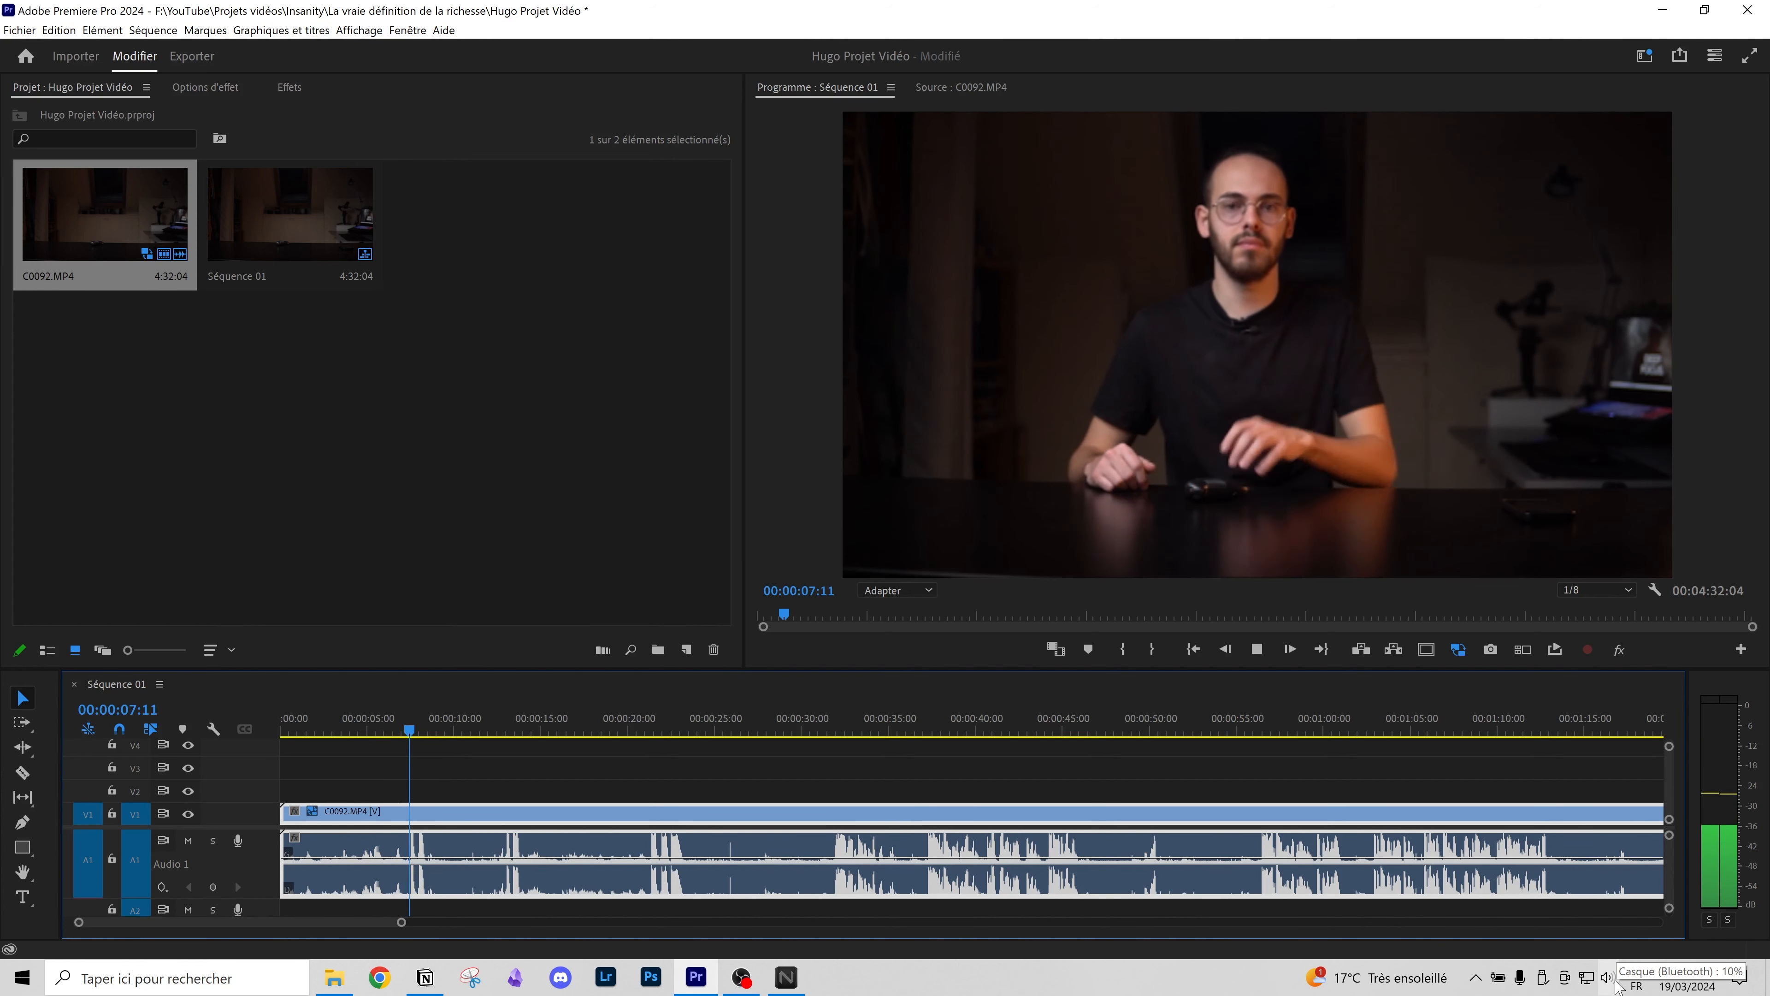
{"action": "key", "text": "space"}
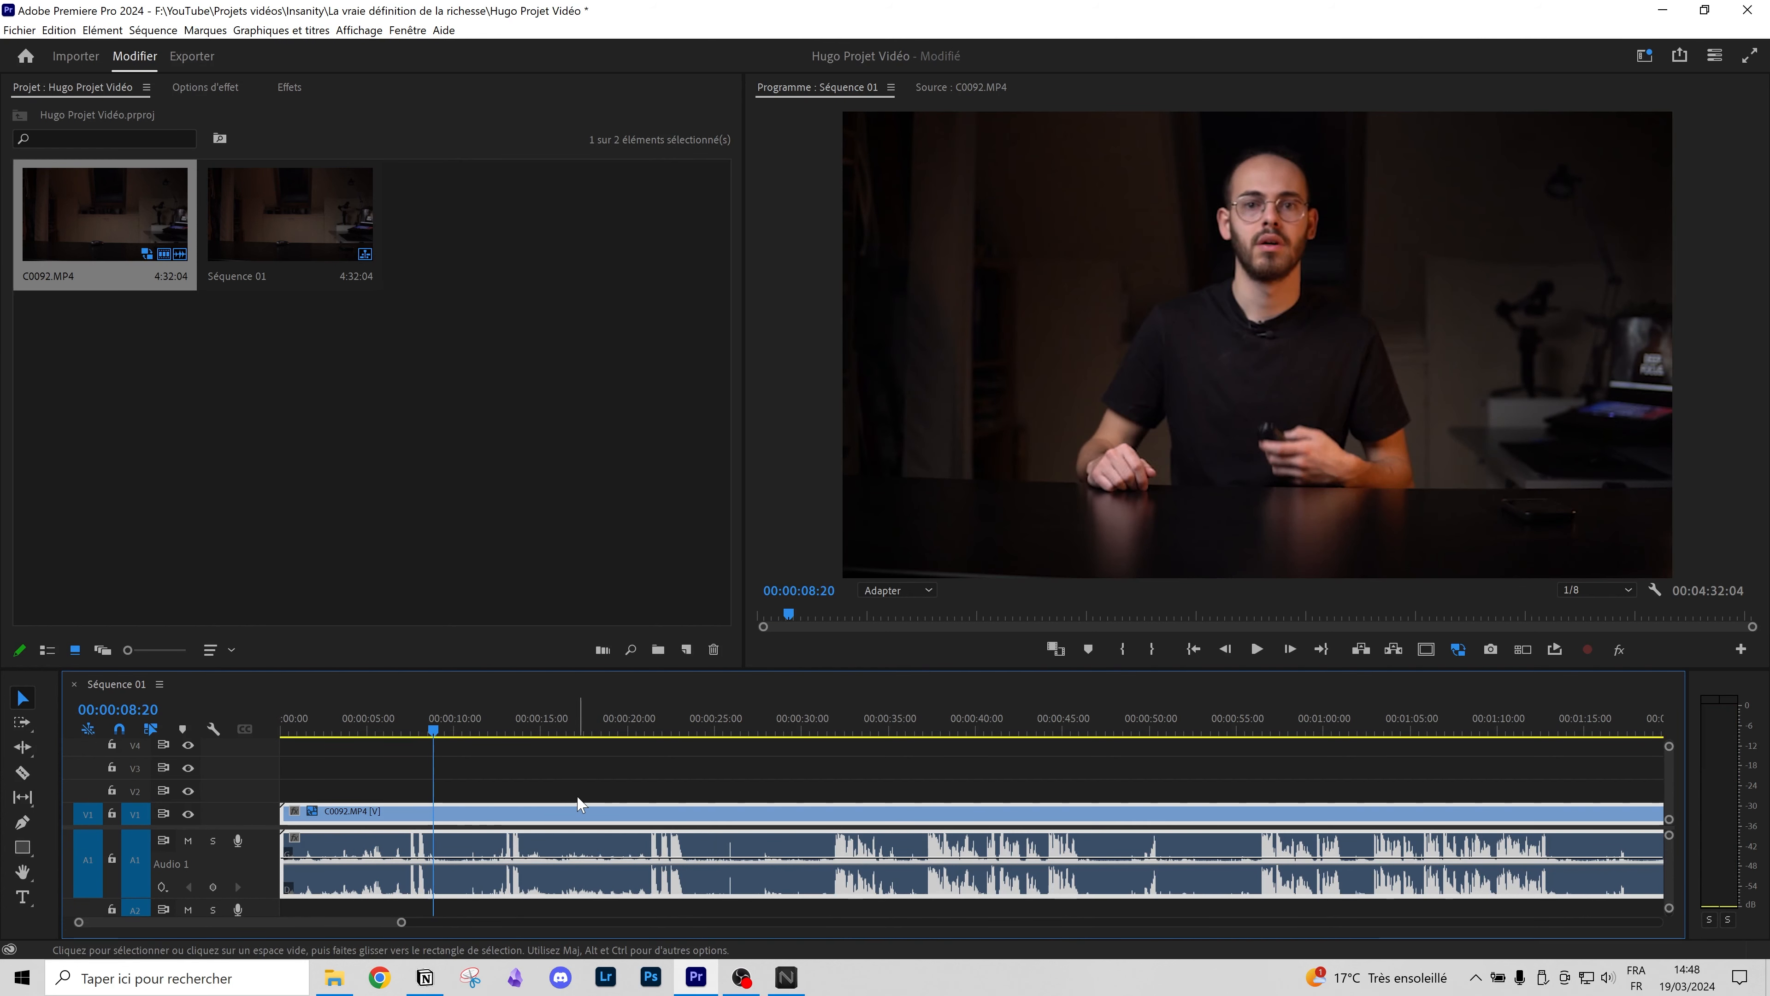
{"action": "key", "text": "c"}
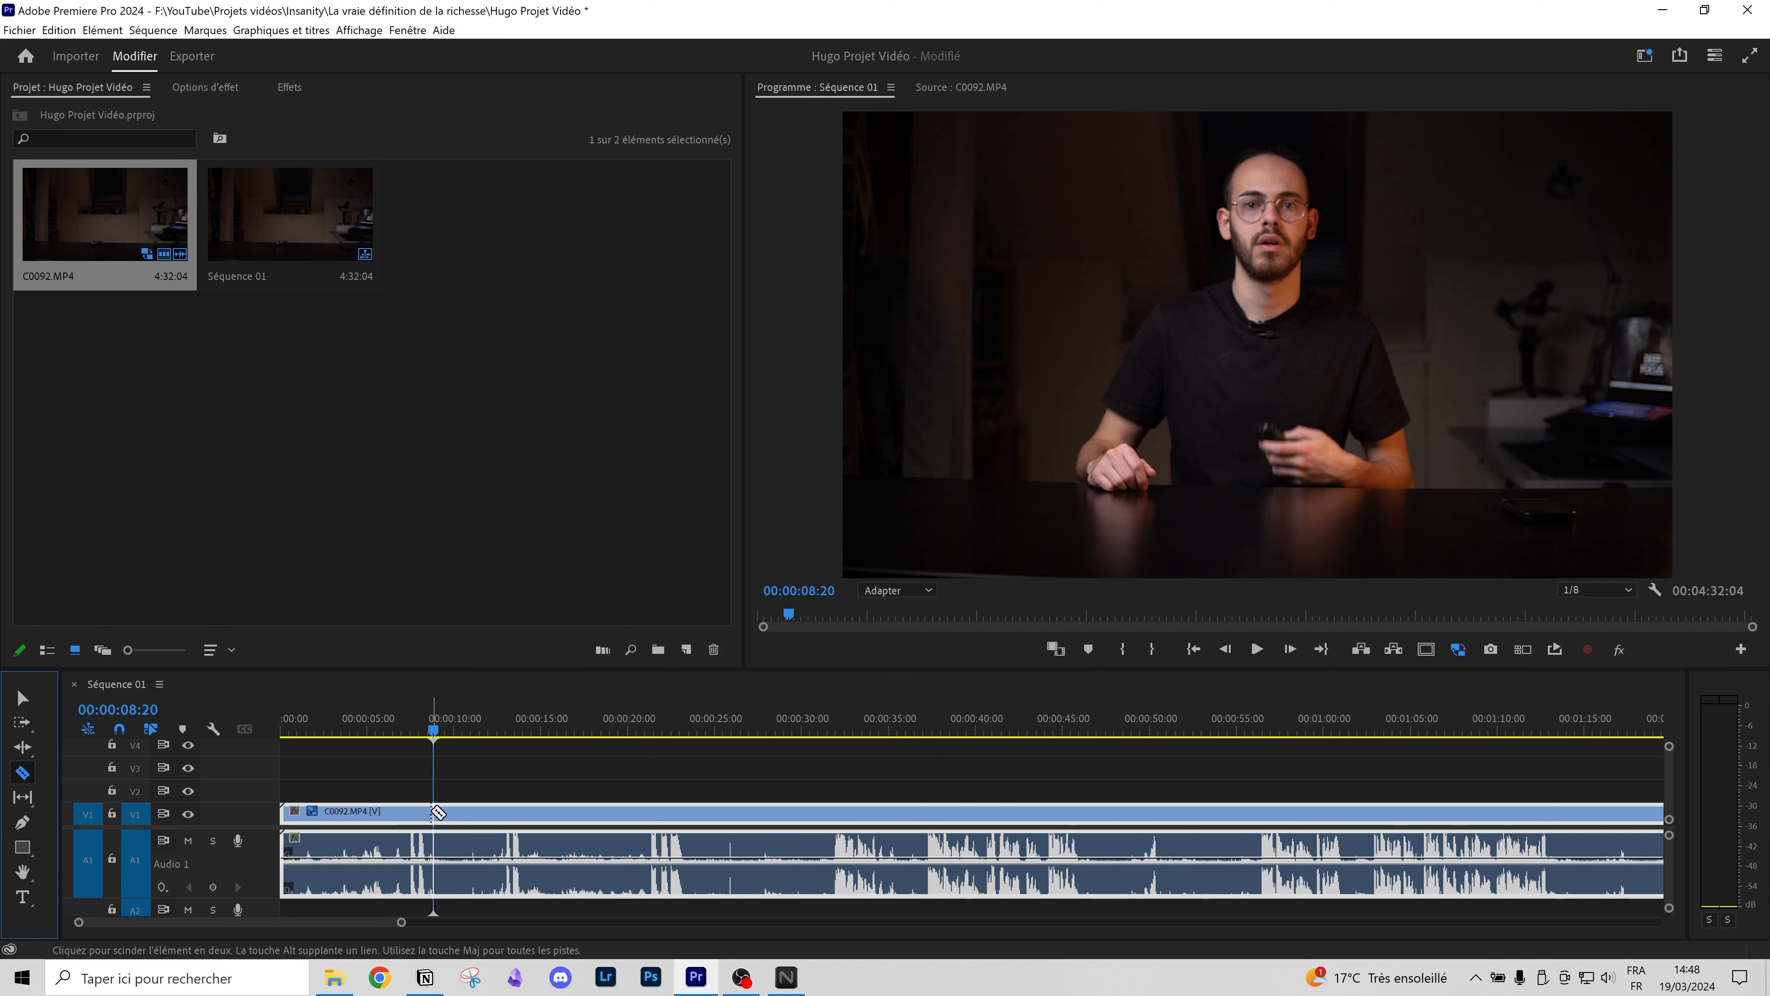
{"action": "left_click", "coordinate": [437, 812]}
{"action": "key", "text": "v"}
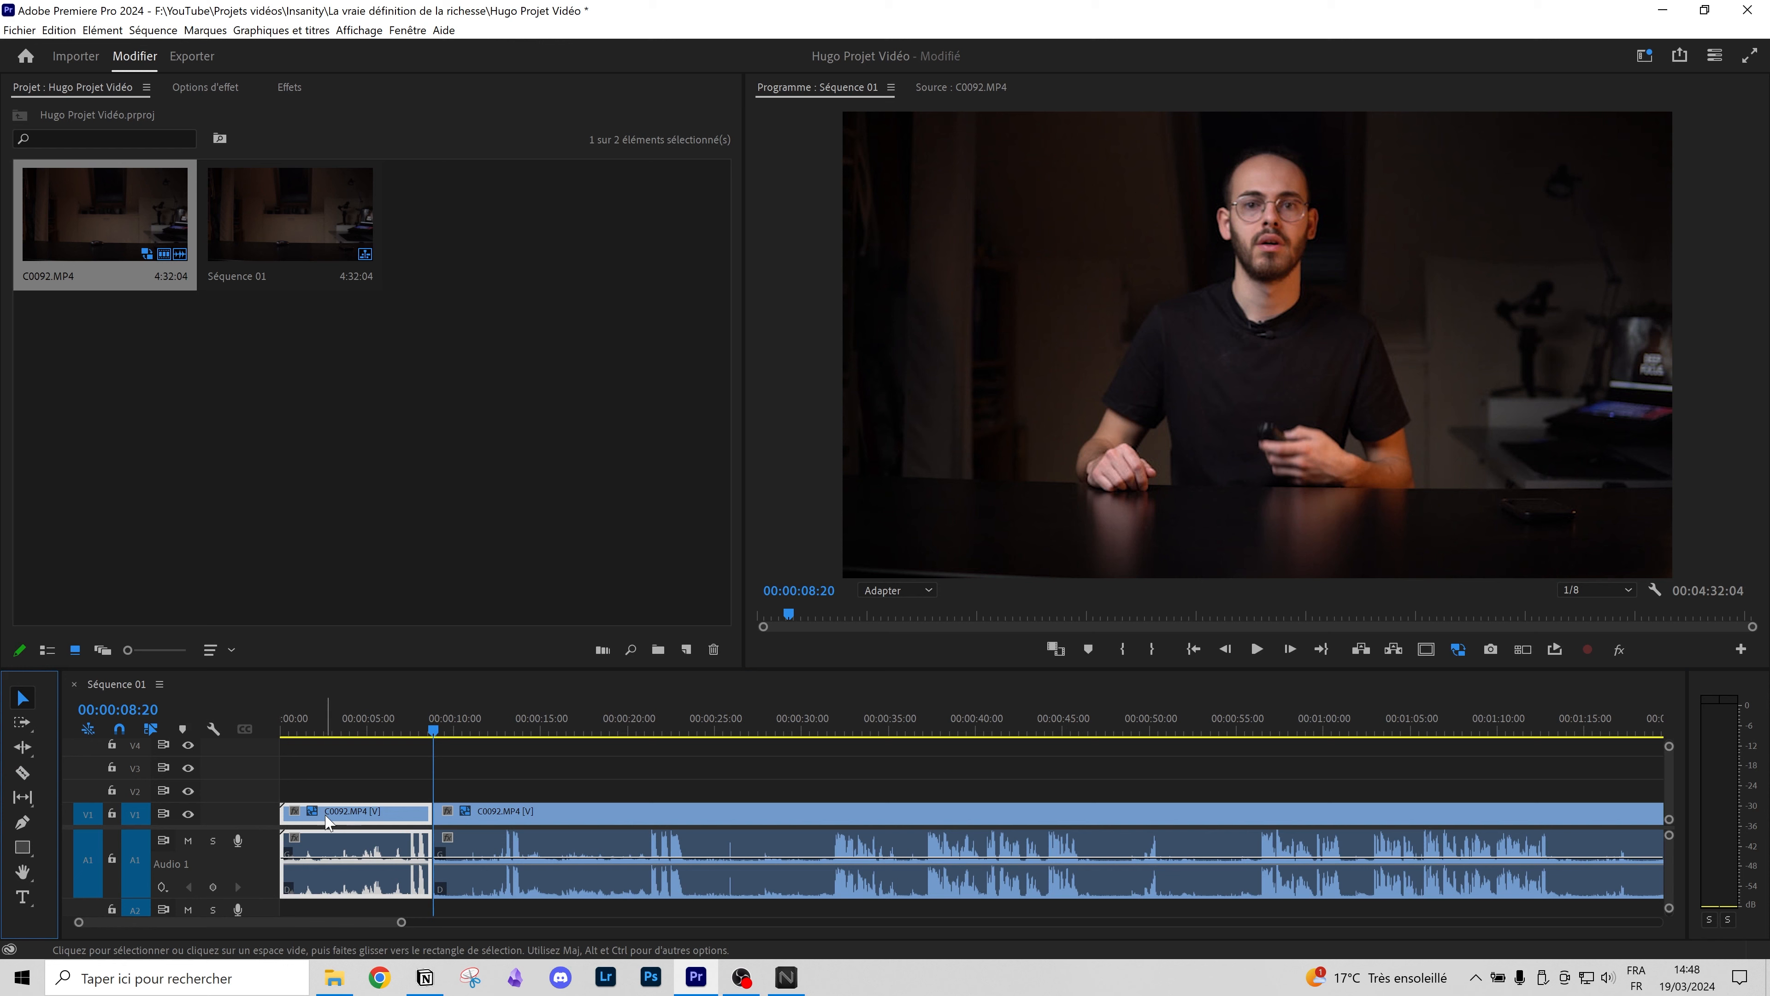
{"action": "left_click", "coordinate": [353, 792]}
{"action": "right_click", "coordinate": [369, 814]}
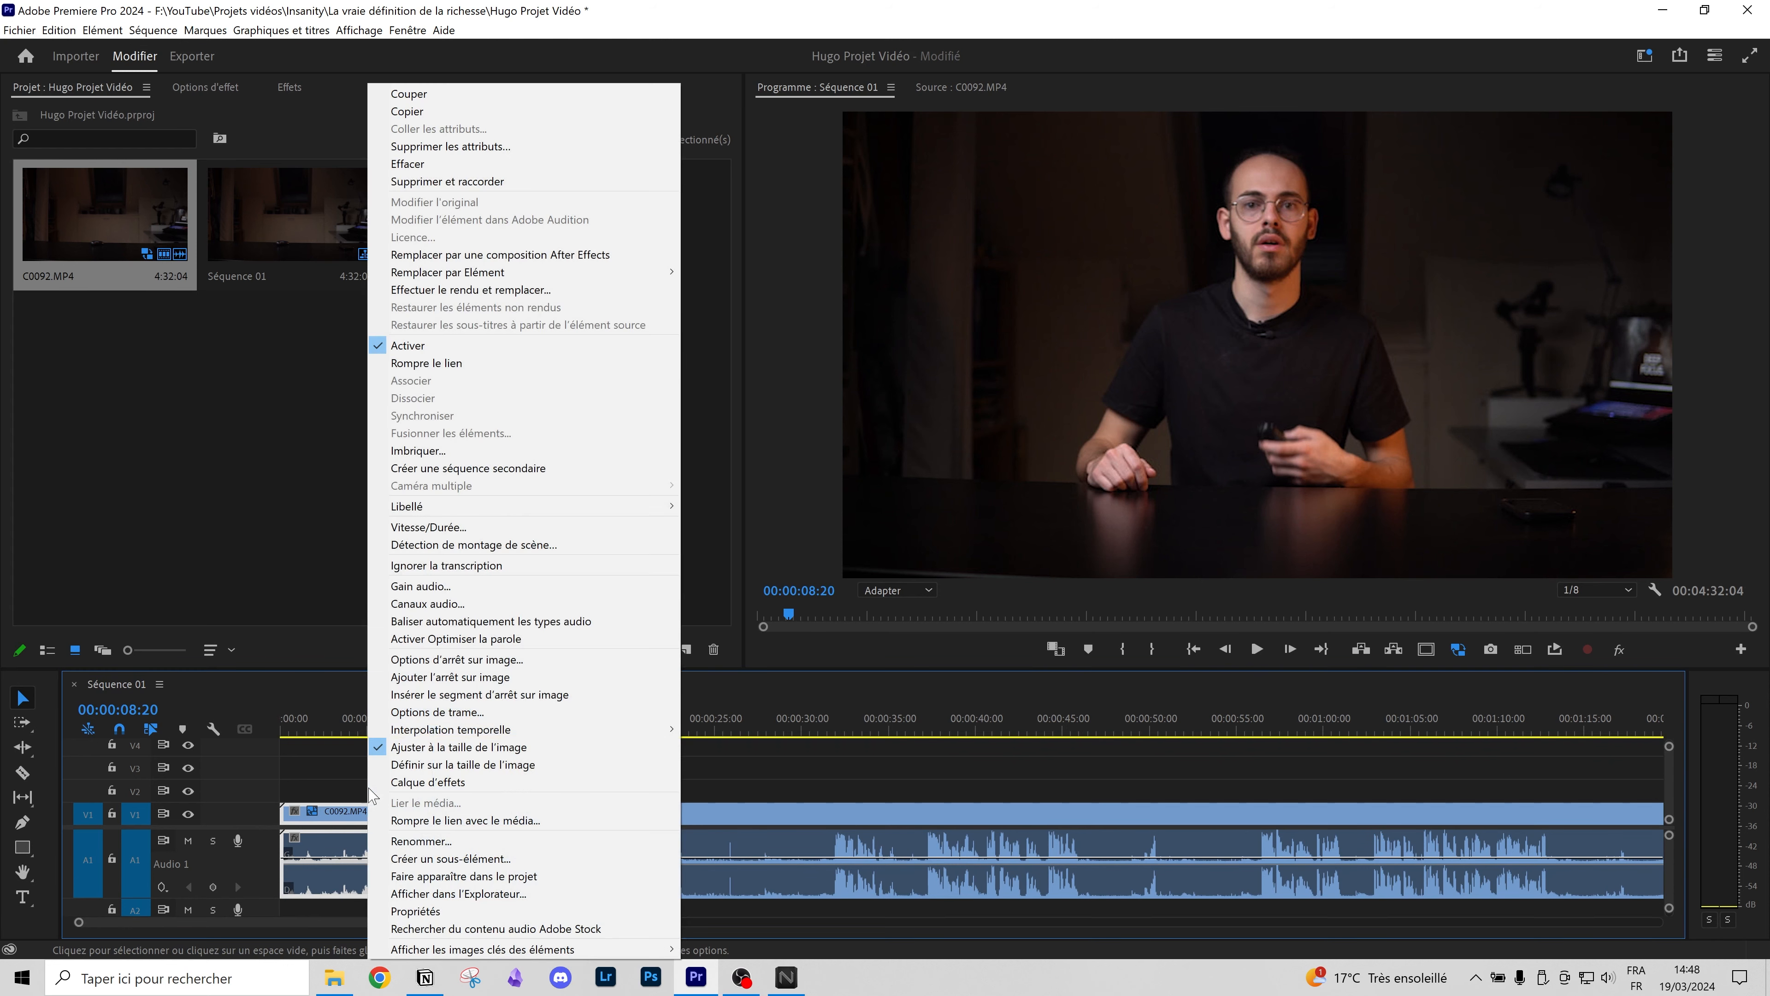
{"action": "left_click", "coordinate": [407, 163]}
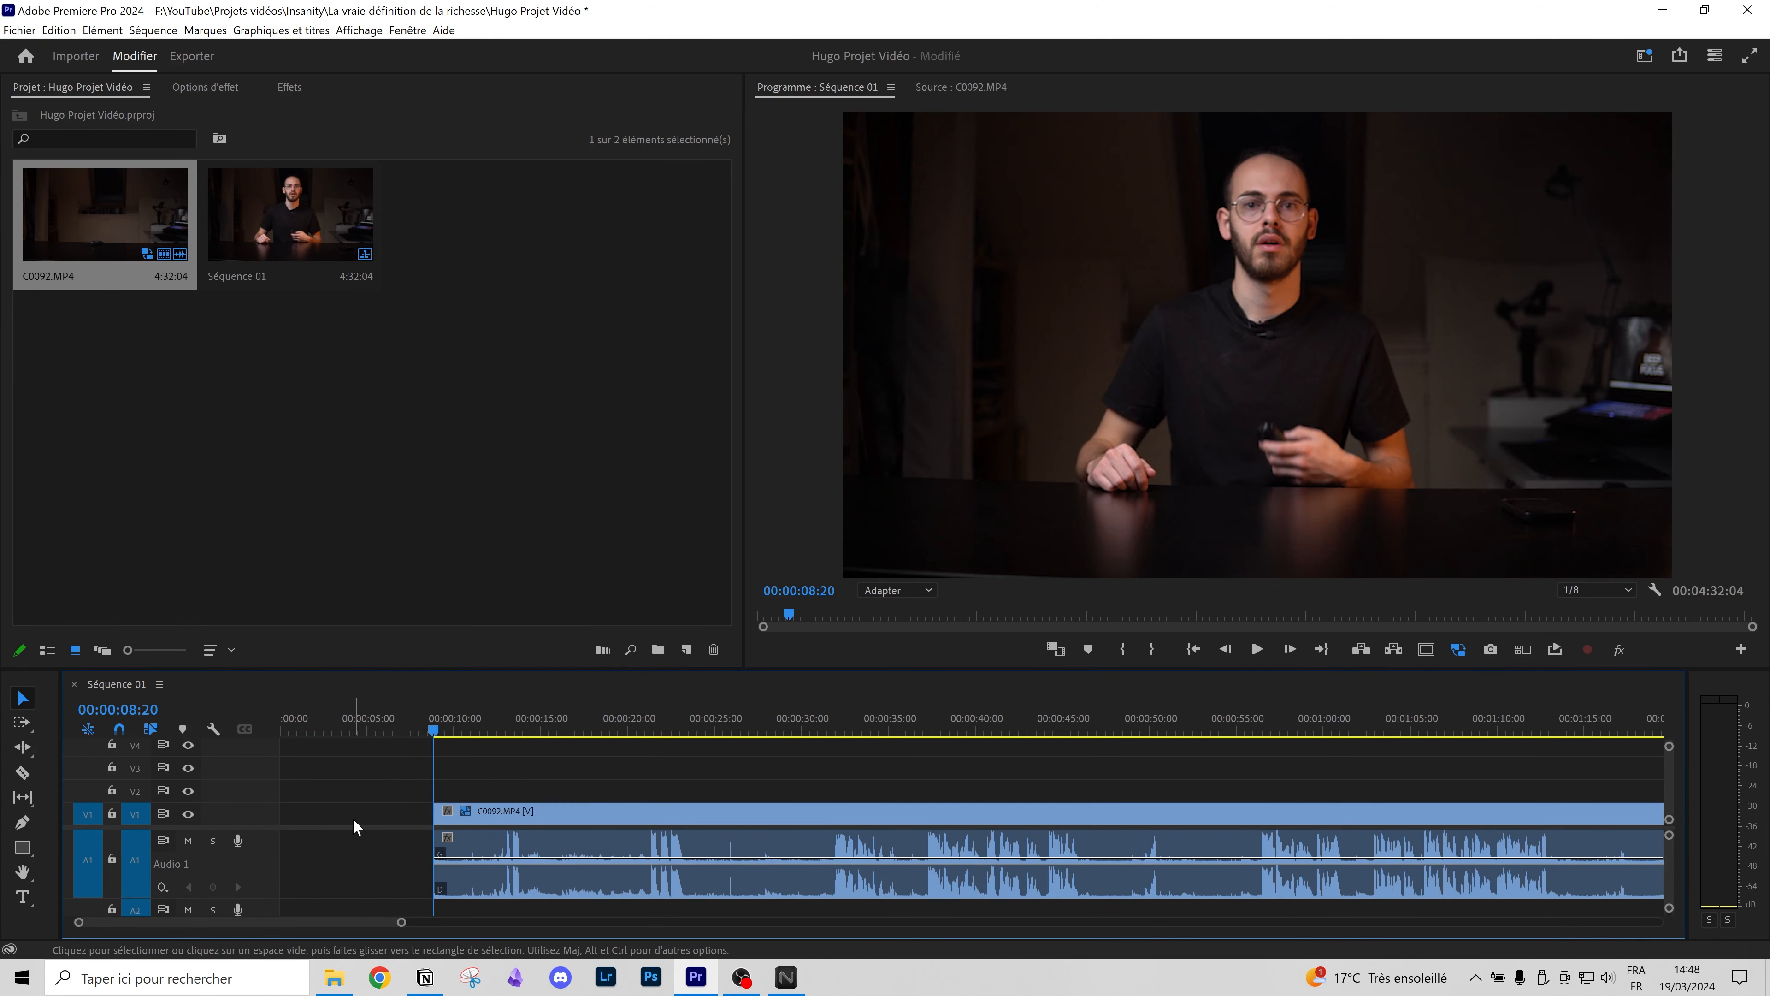
Step: Trim the clip's start, delete the empty gap so it begins at 0:00, and save the project
{"action": "left_click_drag", "start_coordinate": [283, 812], "coordinate": [489, 819]}
{"action": "left_click", "coordinate": [369, 819]}
{"action": "left_click", "coordinate": [341, 823]}
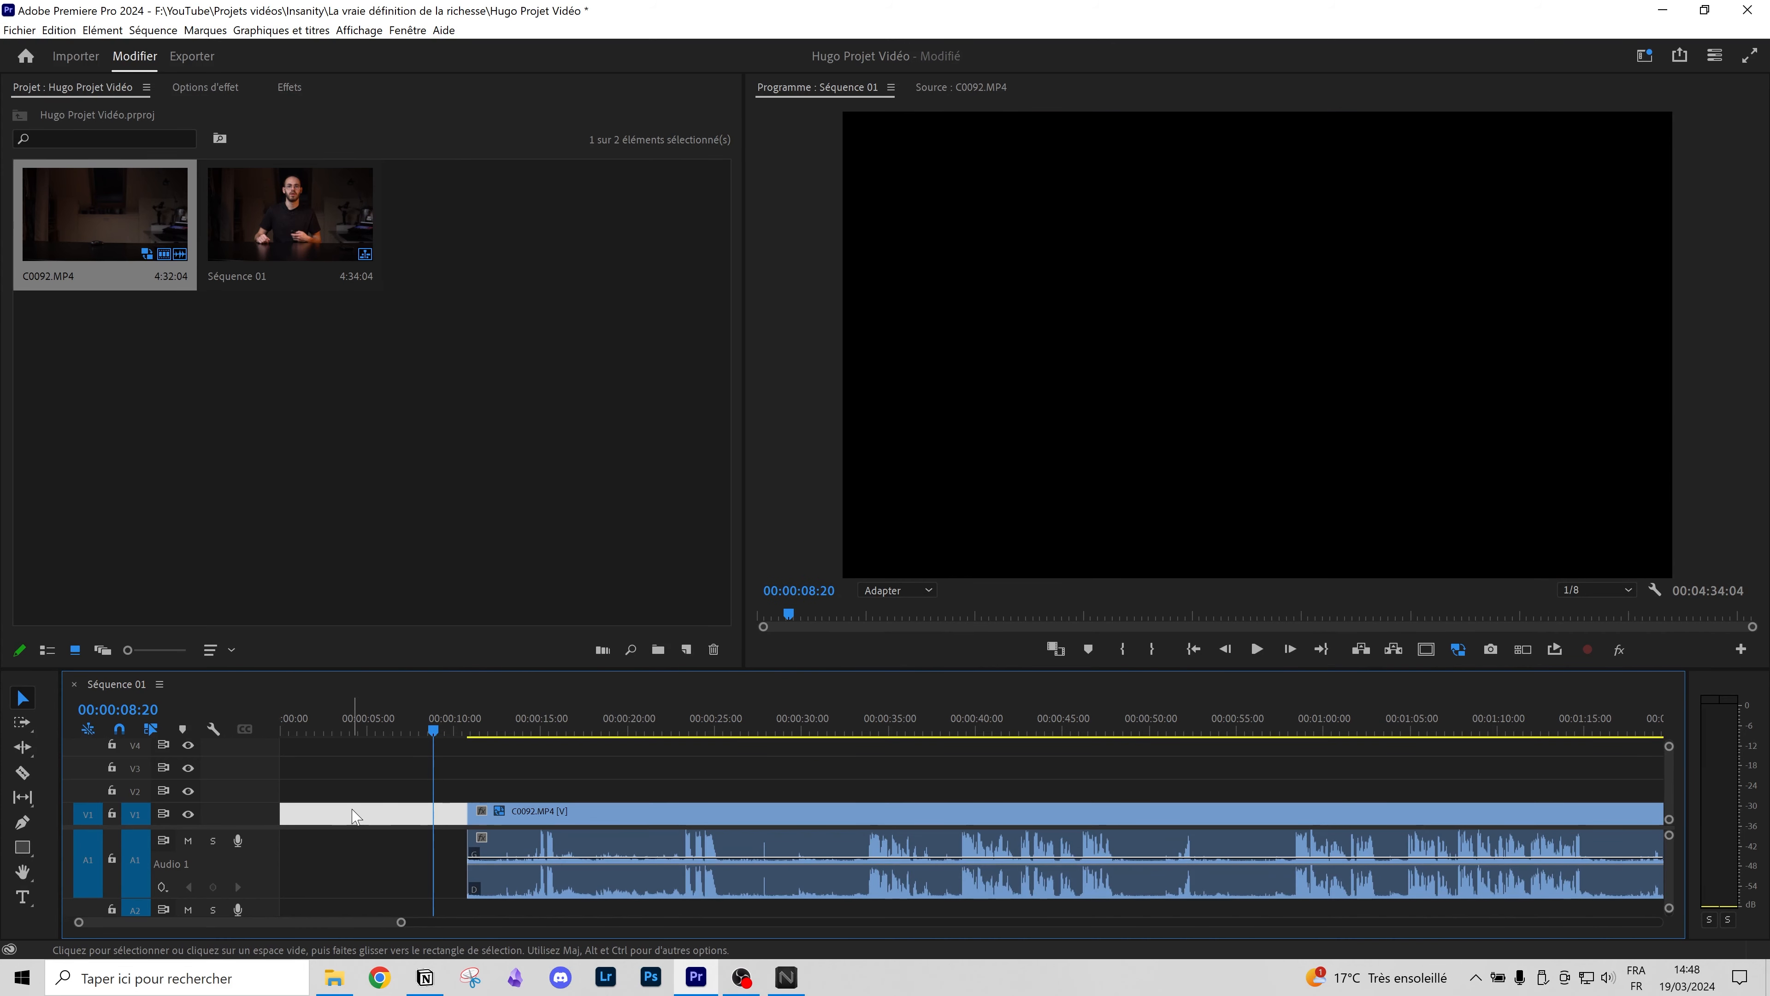
{"action": "key", "text": "Delete"}
{"action": "key", "text": "ctrl+s"}
Step: Trim the clip's in-point to about 26:15 and move it back to the sequence start
{"action": "left_click_drag", "start_coordinate": [592, 725], "coordinate": [772, 742]}
{"action": "mouse_move", "coordinate": [287, 813]}
{"action": "left_mouse_down"}
{"action": "mouse_move", "coordinate": [771, 813]}
{"action": "mouse_move", "coordinate": [279, 820]}
{"action": "left_mouse_up"}
{"action": "left_click_drag", "start_coordinate": [307, 728], "coordinate": [199, 720]}
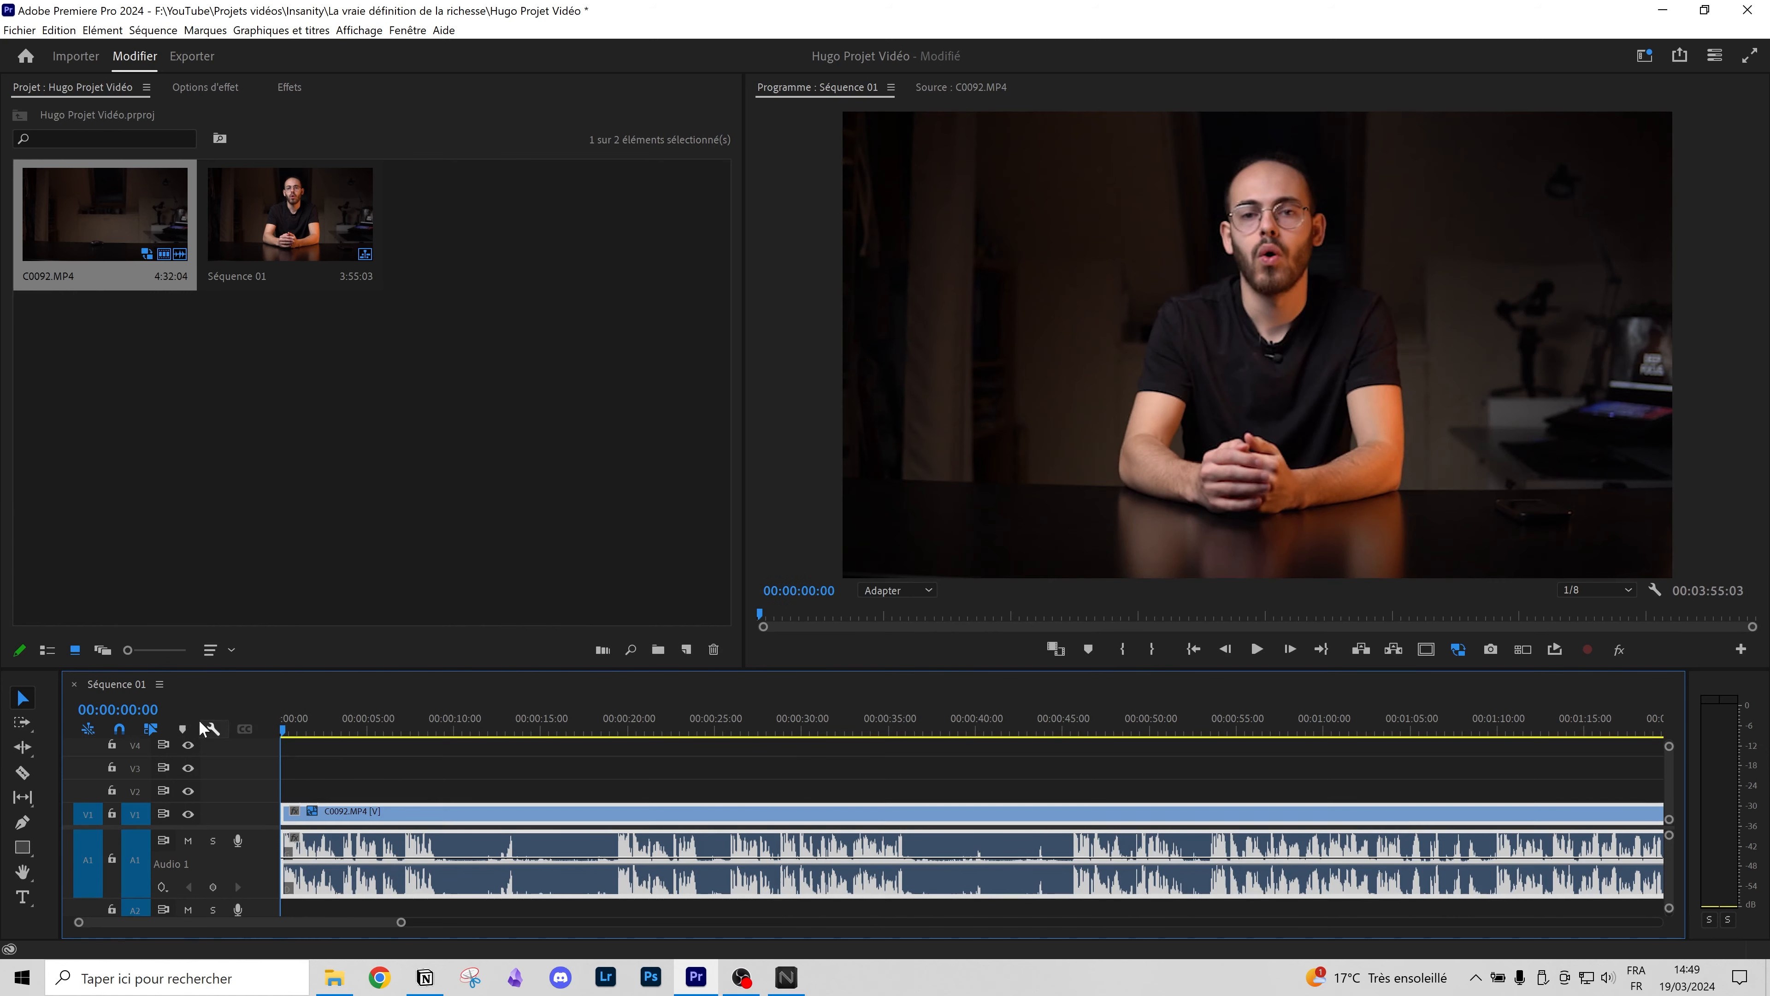
Step: Play through the opening and park the playhead at 00:00:19:09 as the next cut point
{"action": "key", "text": "space"}
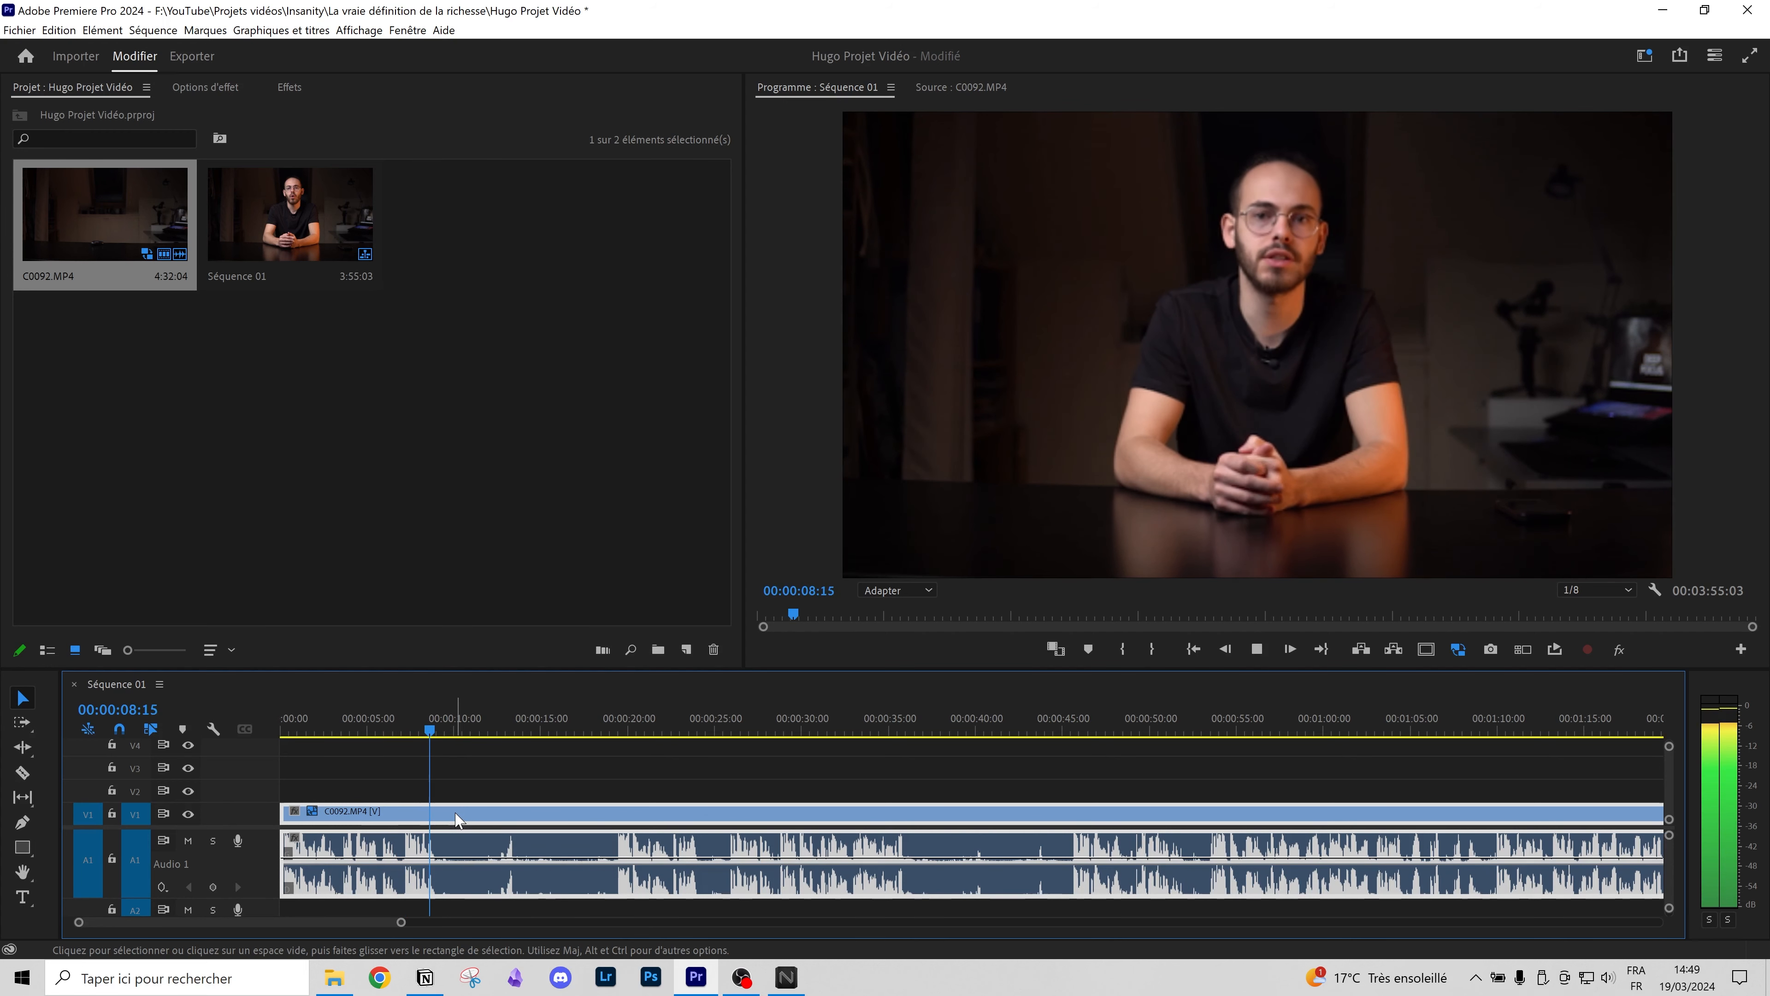
{"action": "key", "text": "space"}
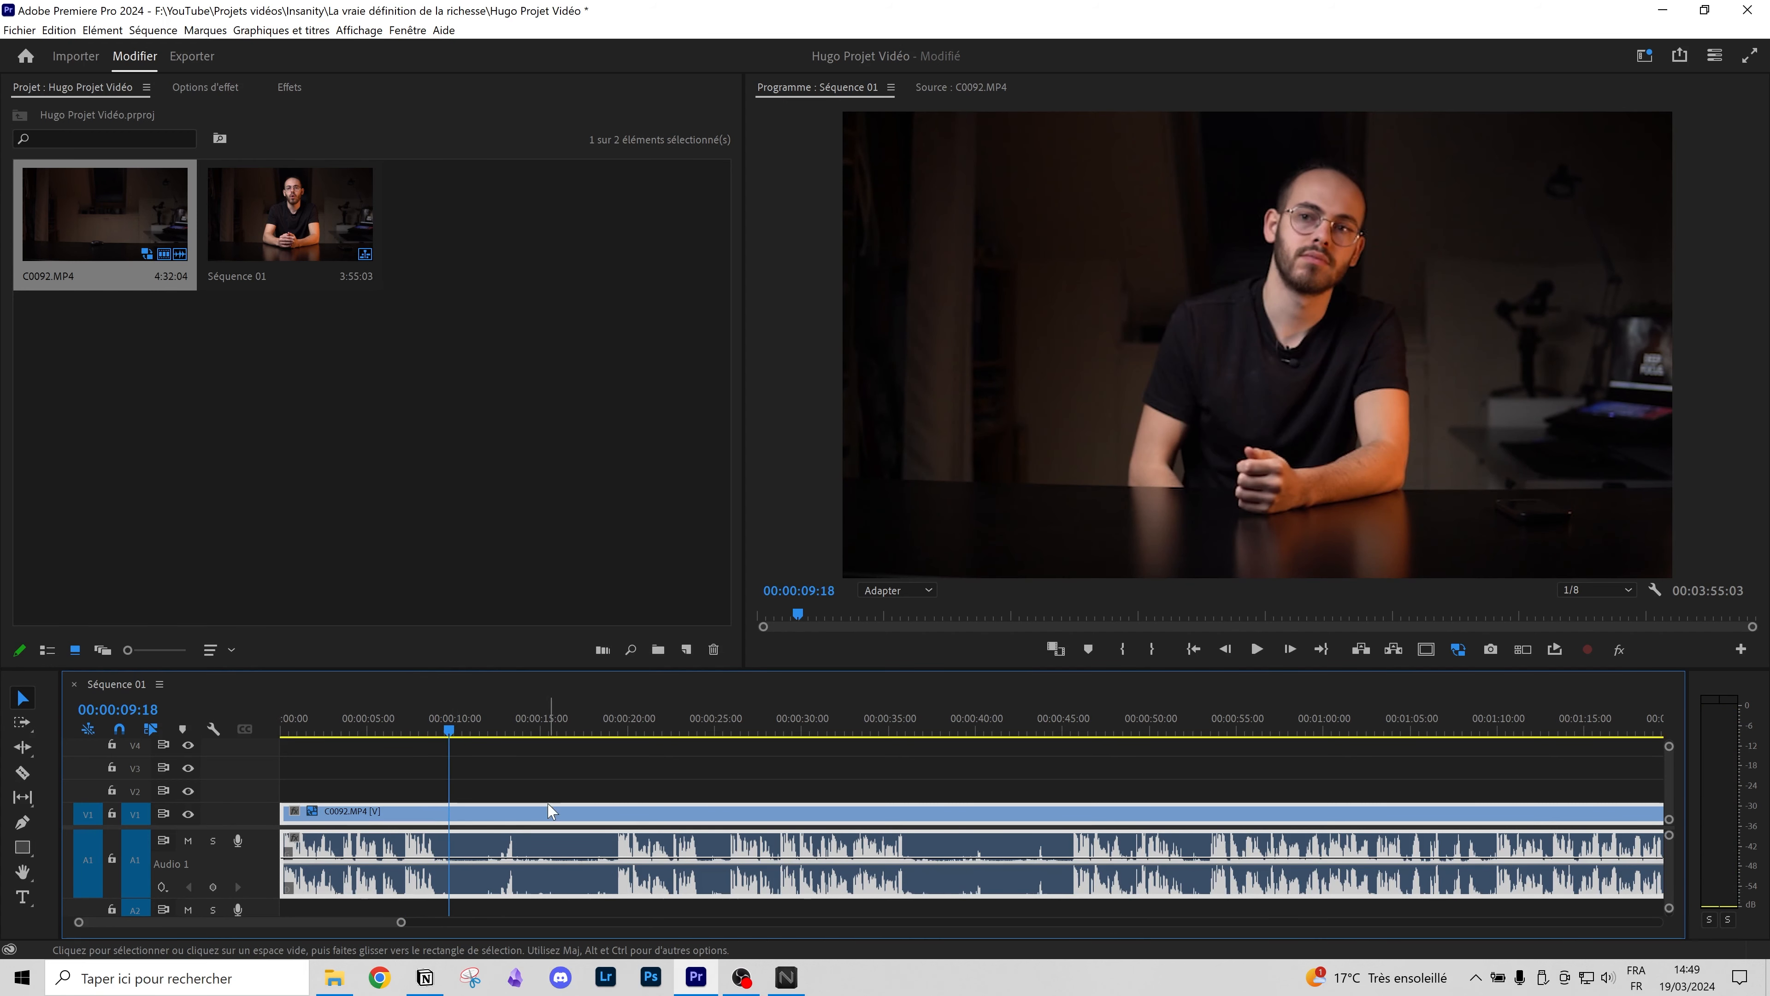
{"action": "left_click_drag", "start_coordinate": [486, 721], "coordinate": [618, 721]}
{"action": "key", "text": "space"}
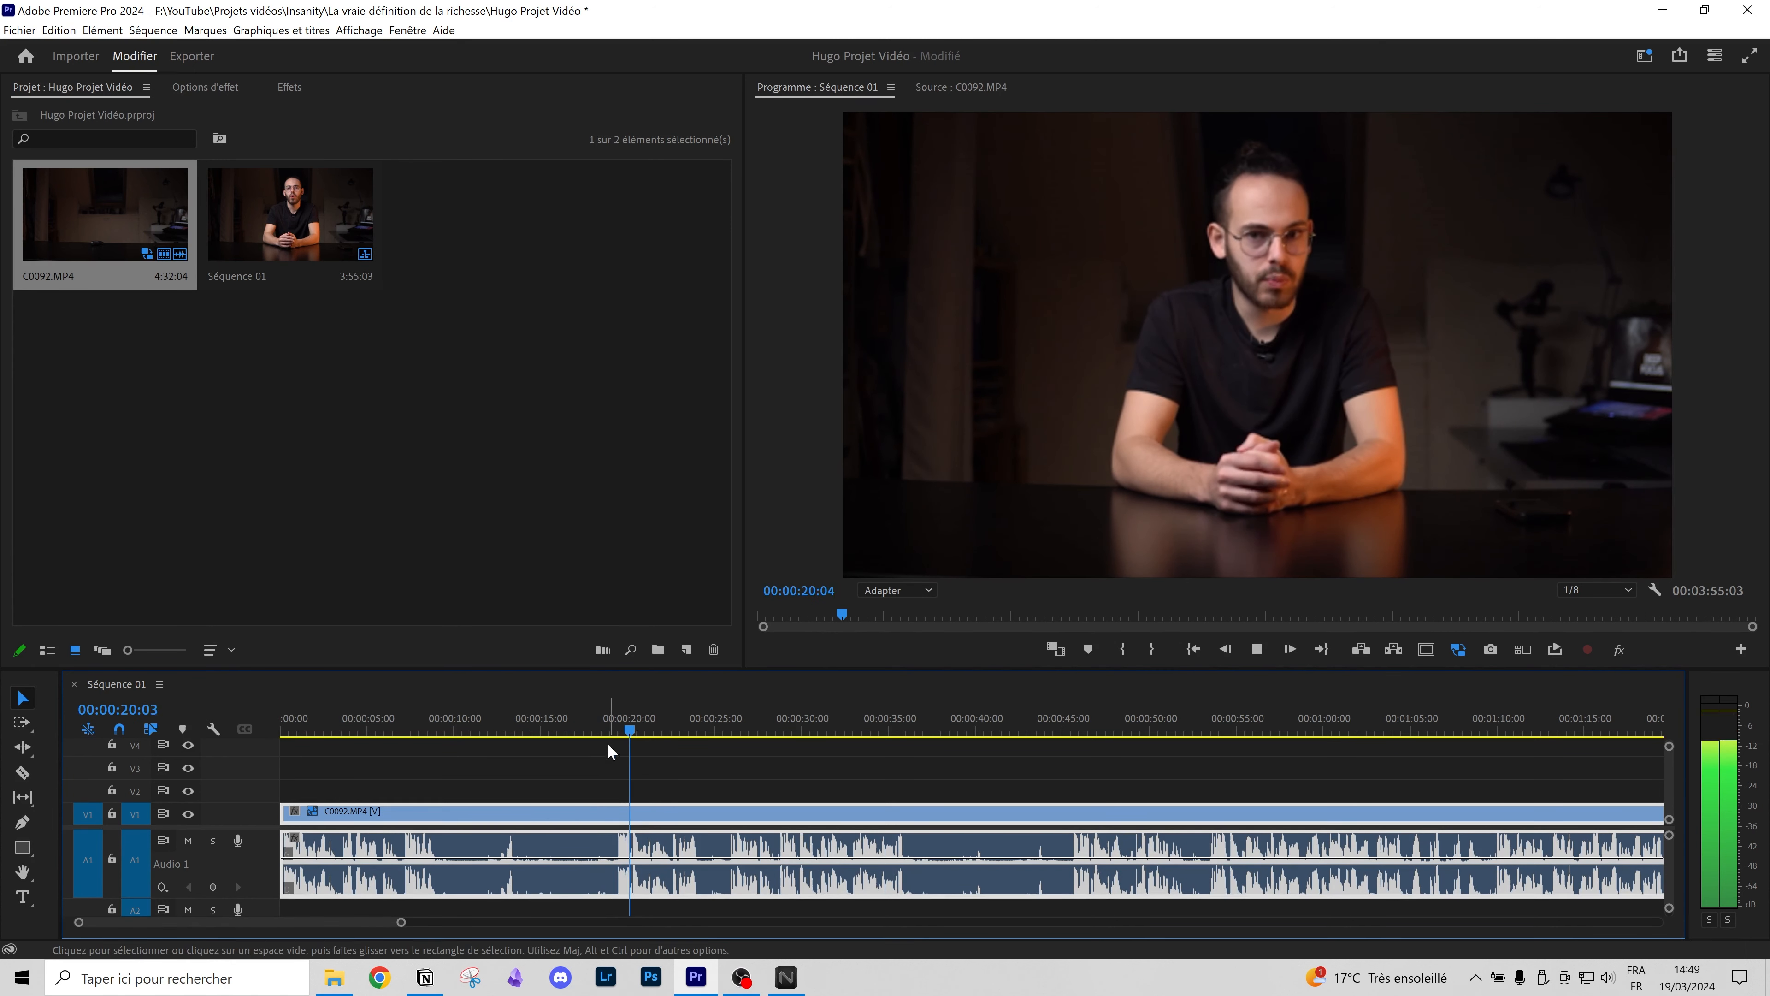
{"action": "left_click", "coordinate": [620, 725]}
{"action": "key", "text": "space"}
{"action": "left_click", "coordinate": [618, 728]}
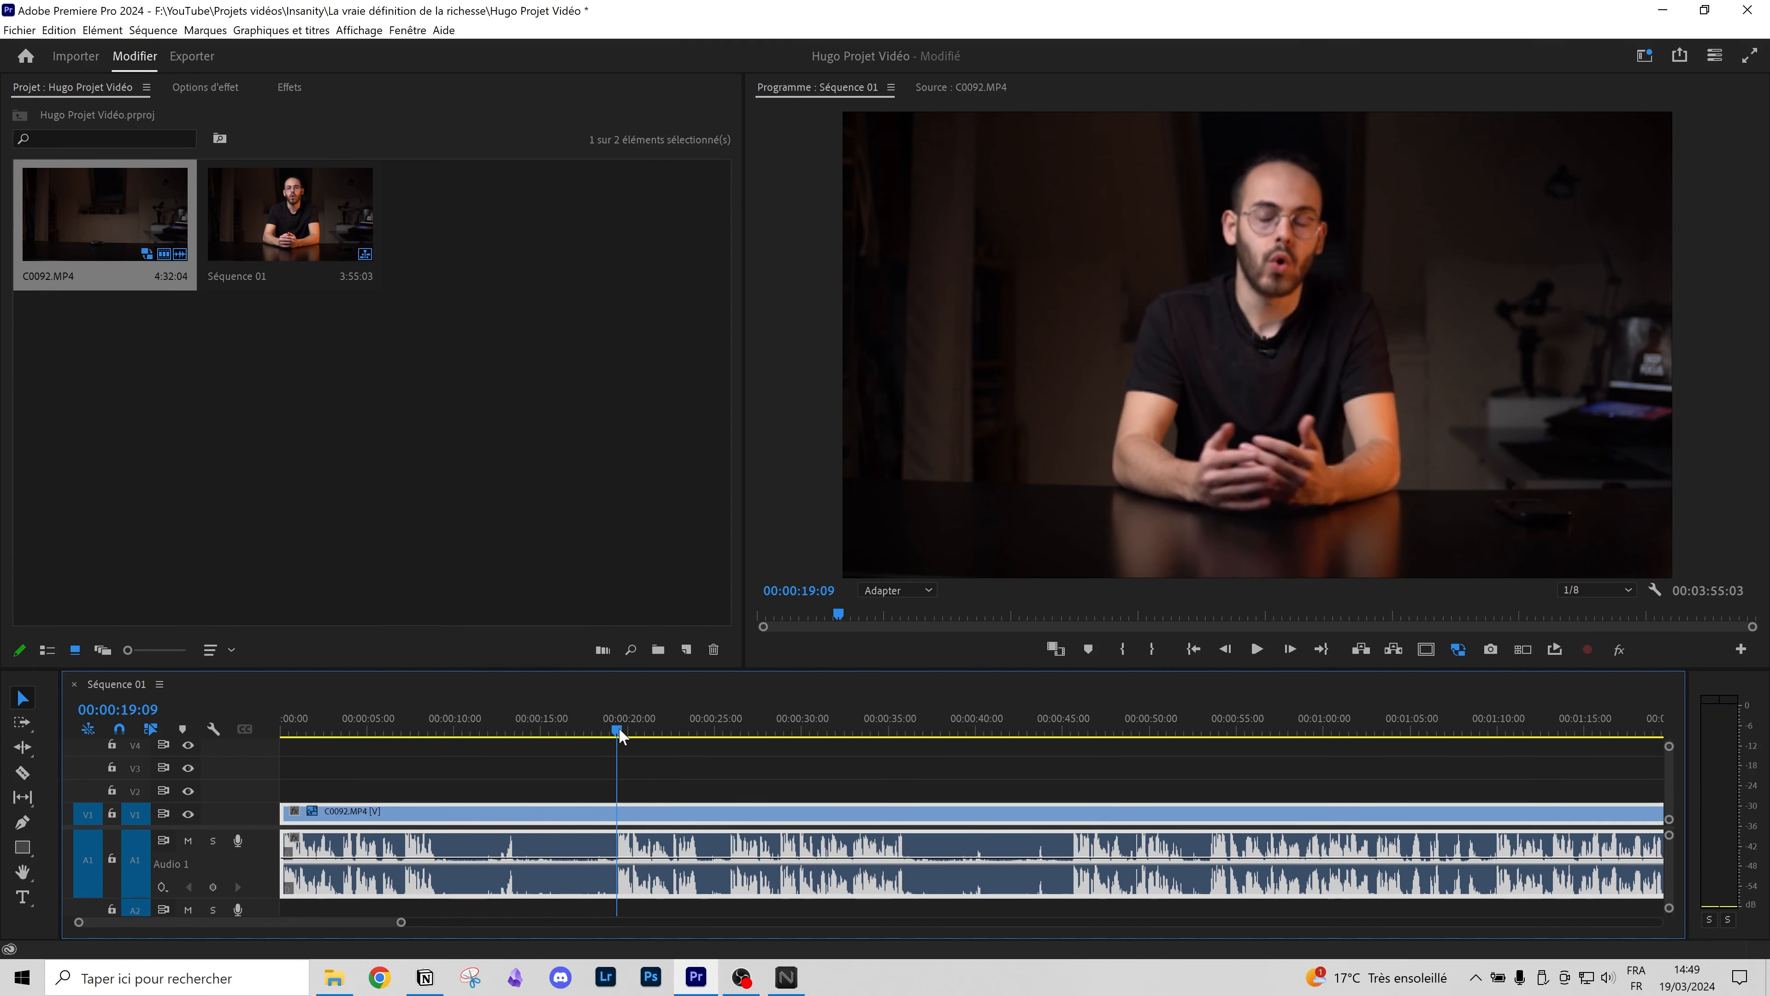
Step: Split at 00:00:19:09, delete the earlier piece and its gap, and return to the start
{"action": "left_click", "coordinate": [22, 771]}
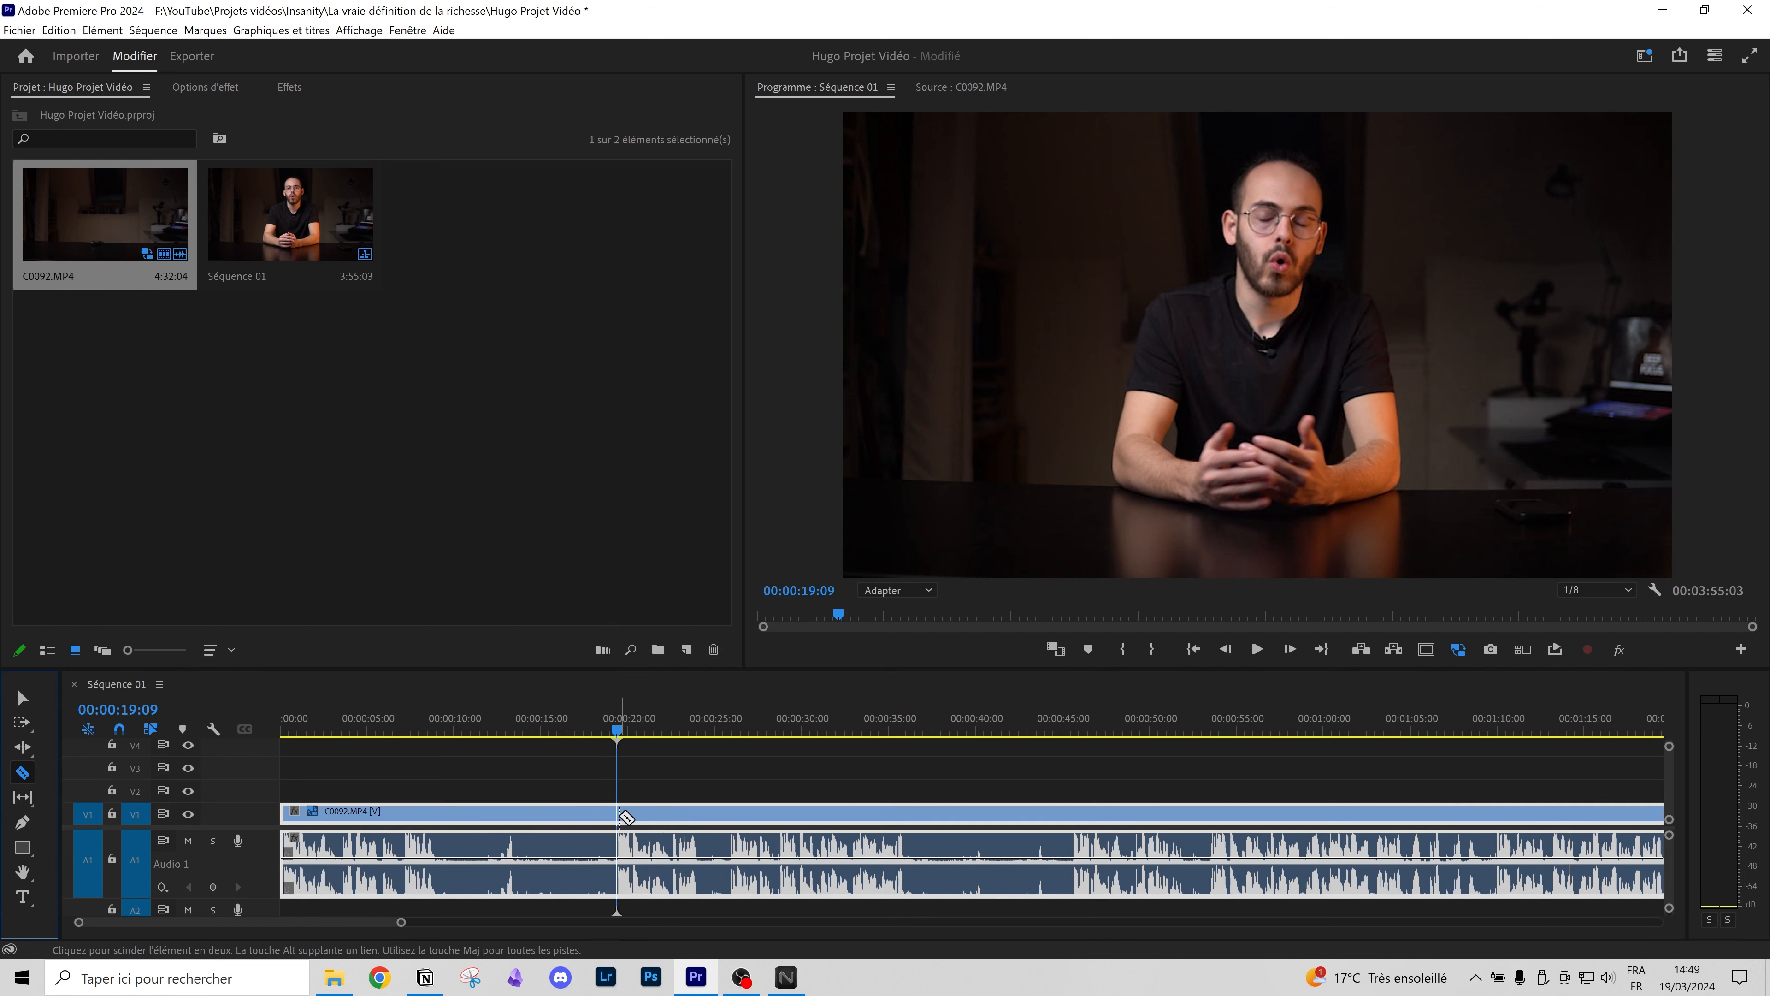
{"action": "left_click", "coordinate": [622, 813]}
{"action": "left_click", "coordinate": [22, 697]}
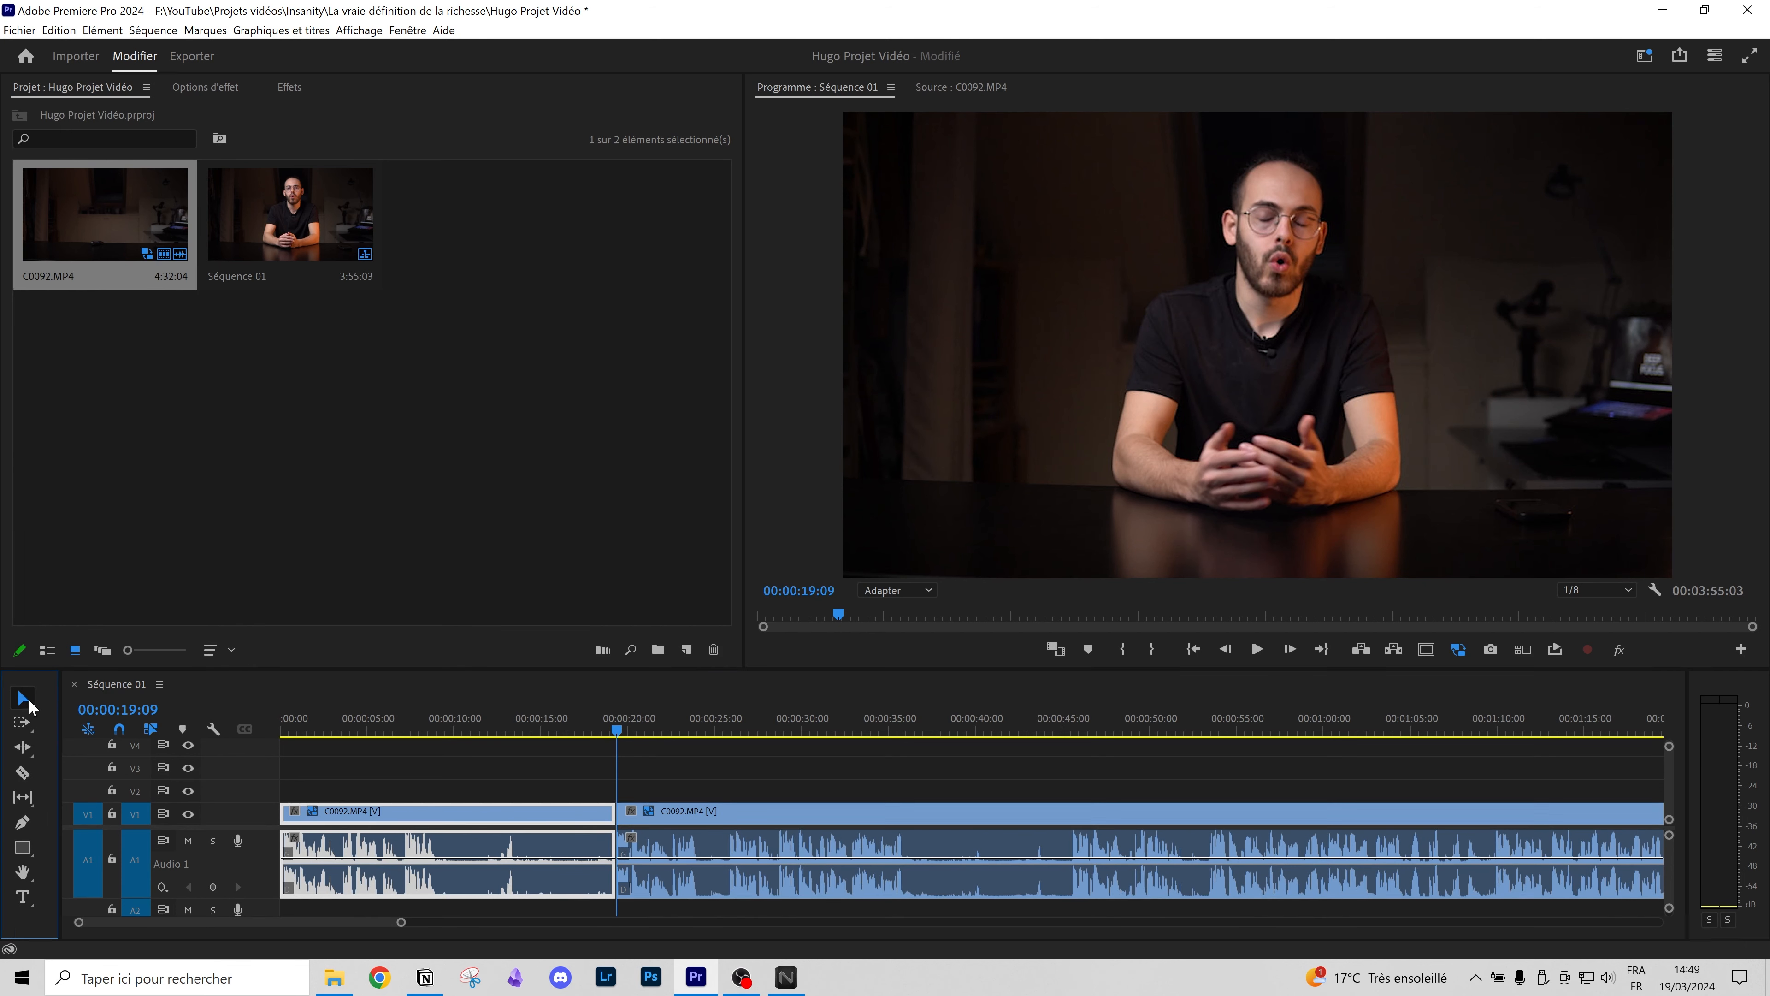
{"action": "left_click", "coordinate": [431, 817]}
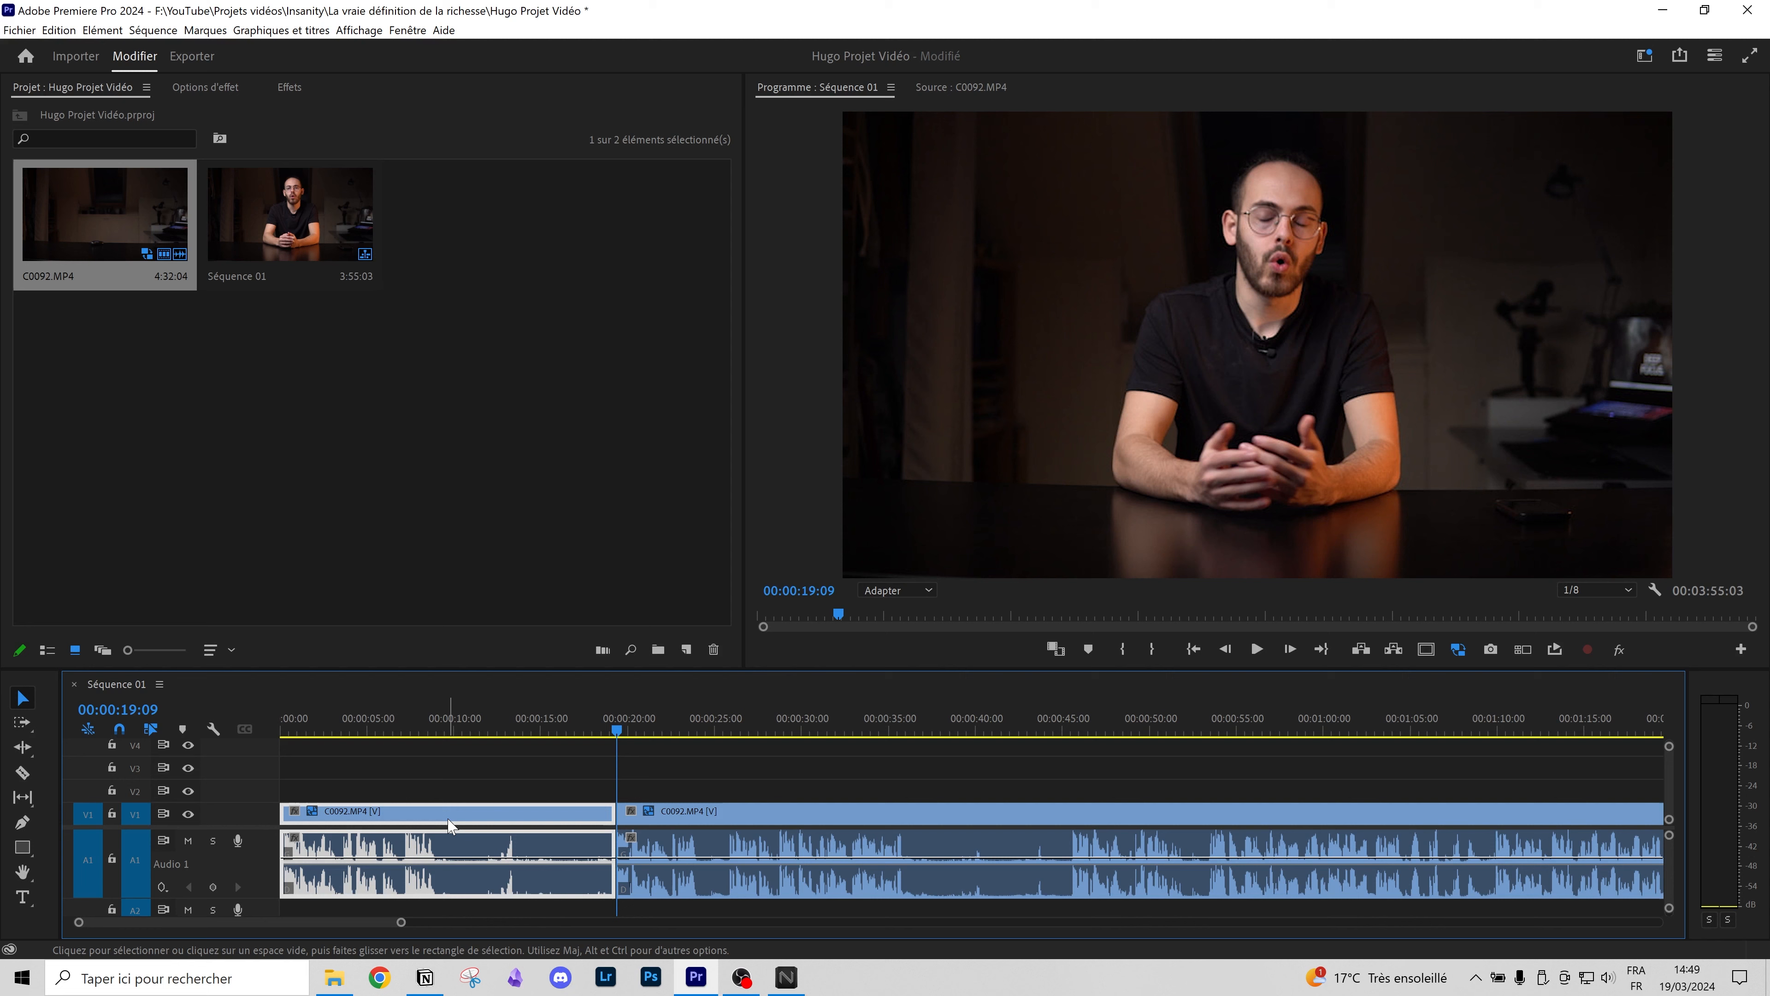
{"action": "key", "text": "Delete"}
{"action": "left_click", "coordinate": [378, 813]}
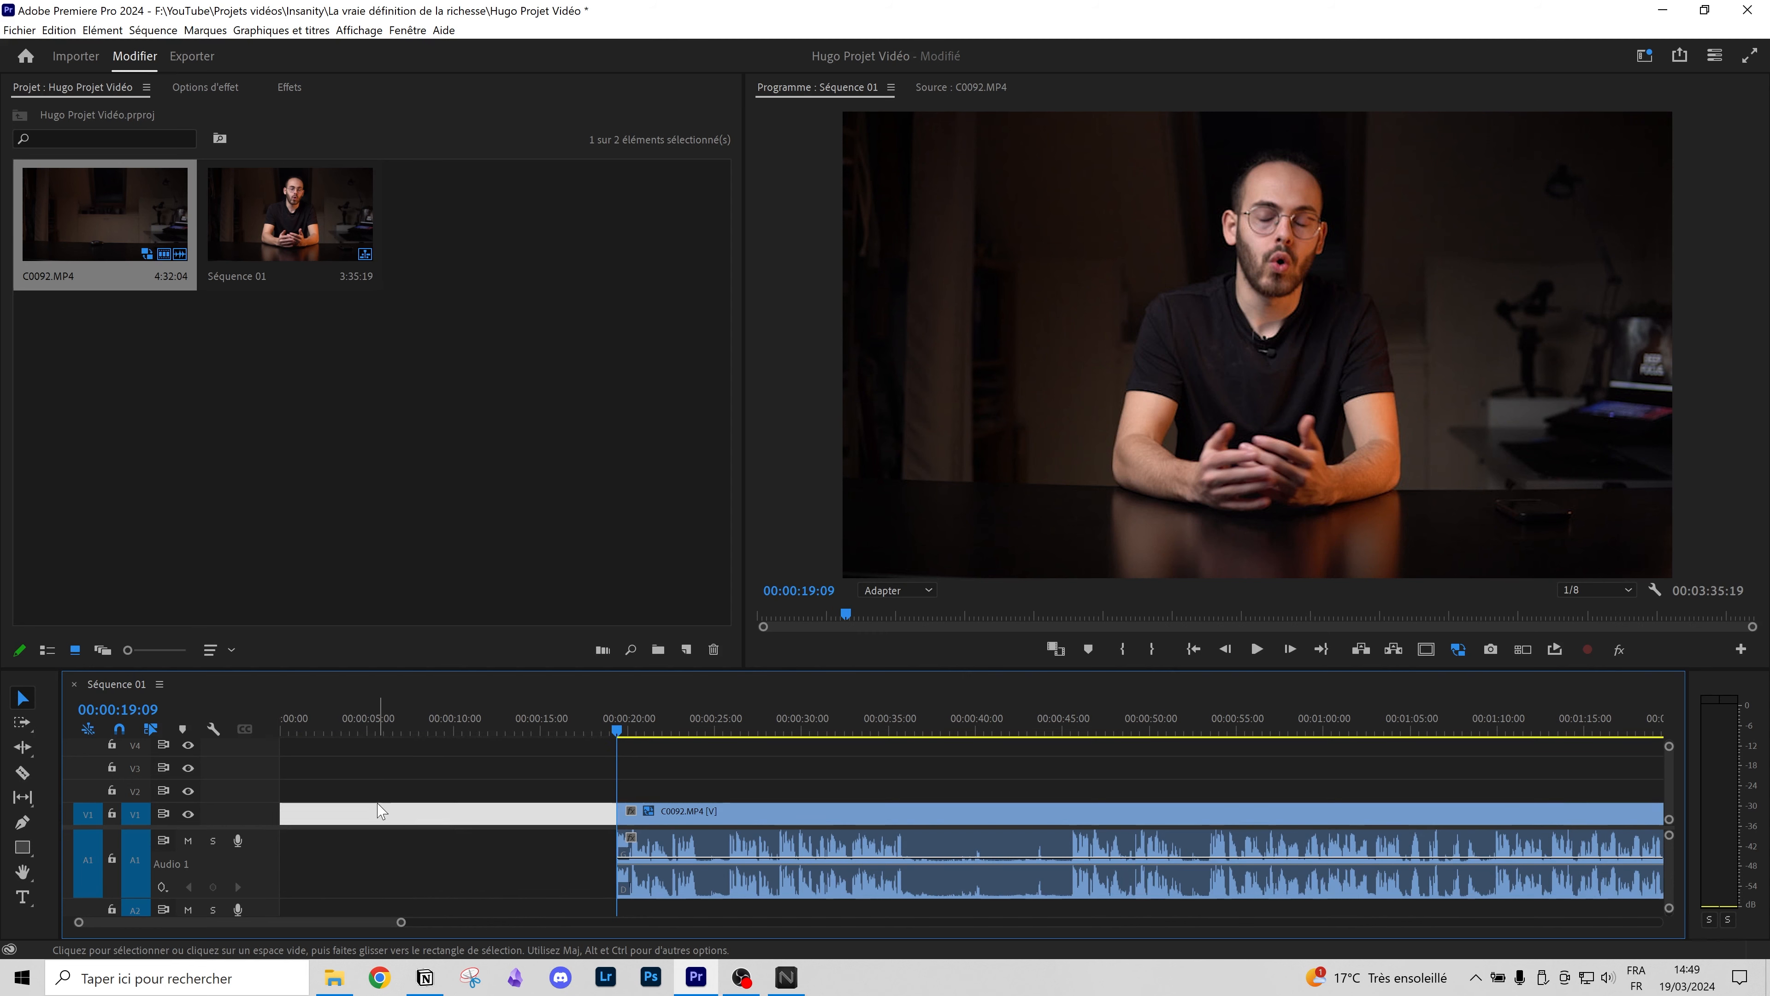
{"action": "key", "text": "Delete"}
{"action": "key", "text": "Home"}
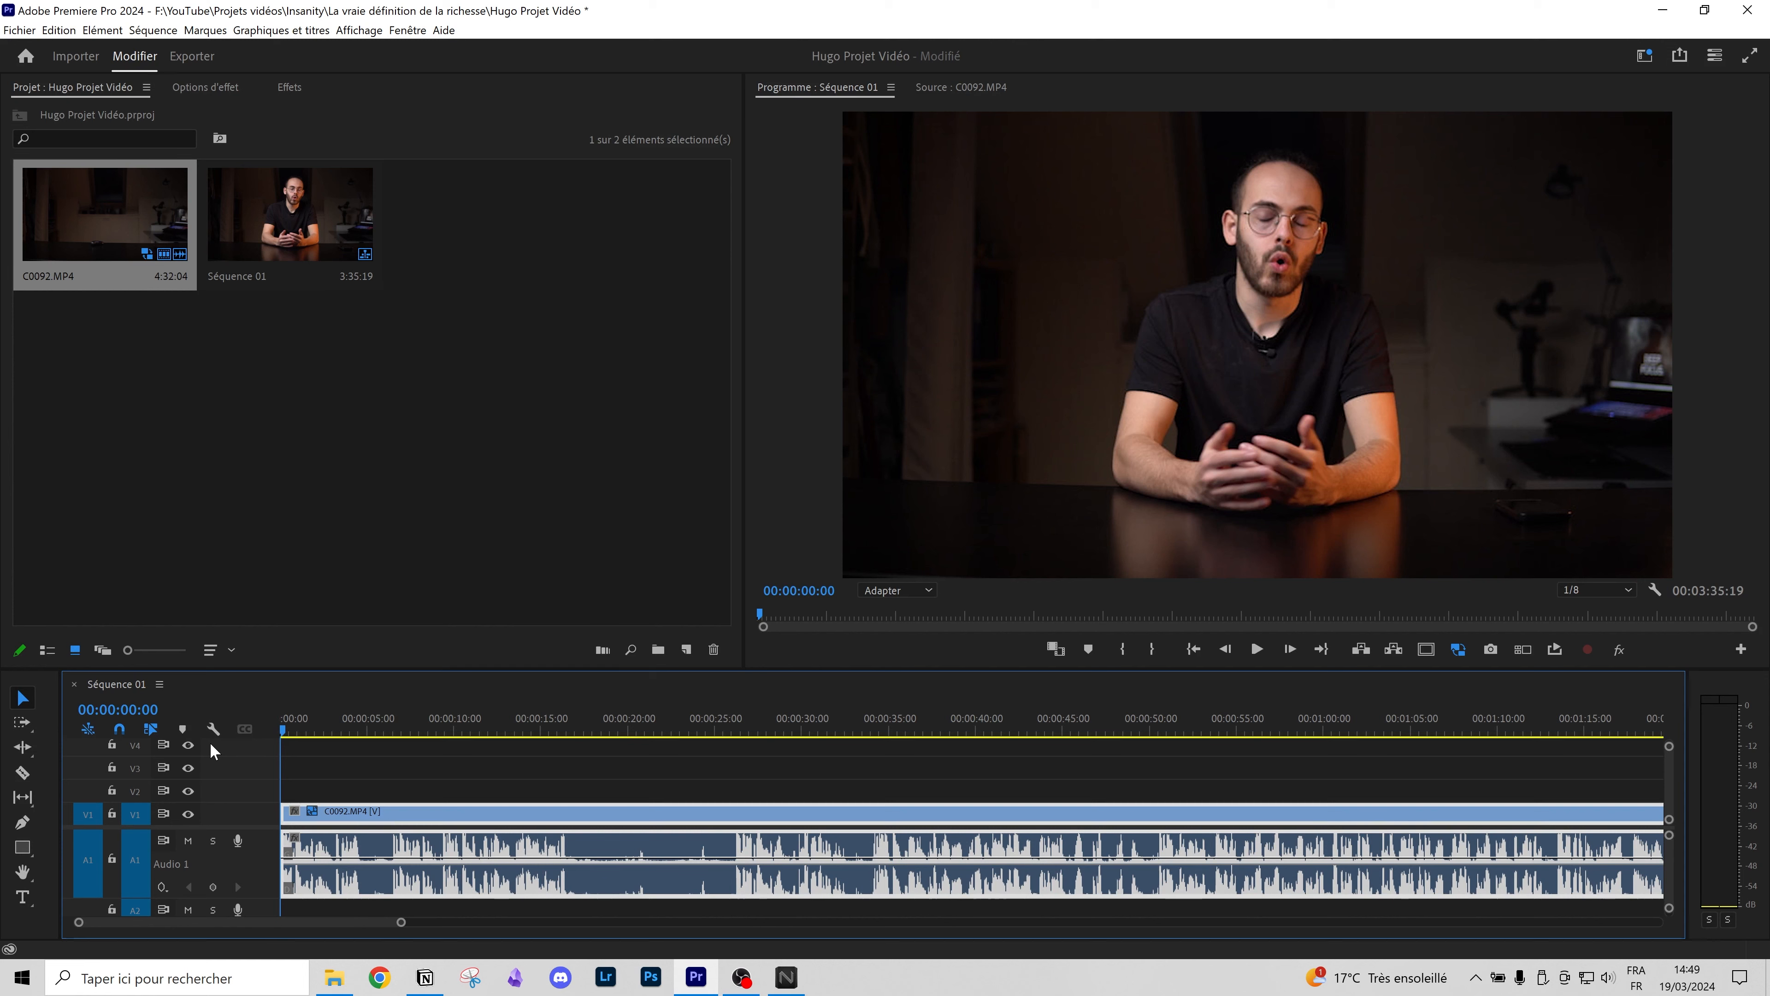
Step: Split at 16:16 and ripple-trim out the section to 26:08, then zoom out and return to the start
{"action": "scroll", "coordinate": [474, 805], "scroll_direction": "up", "scroll_amount": 4}
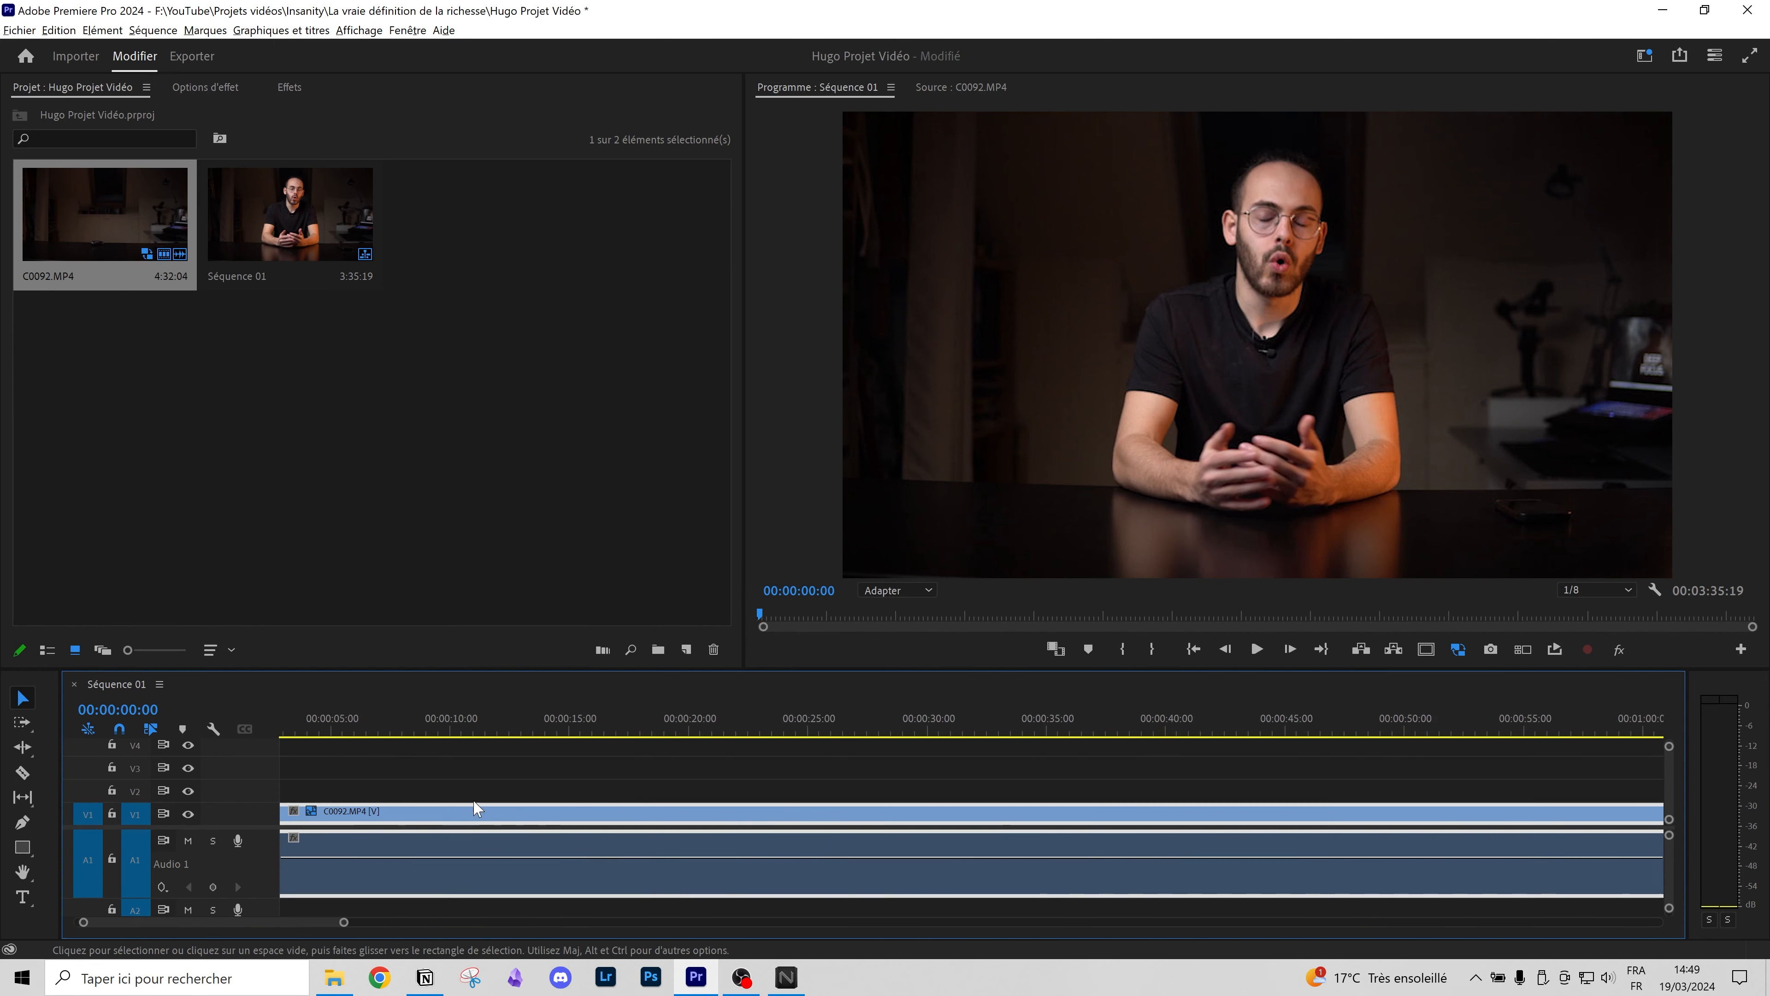
{"action": "left_click_drag", "start_coordinate": [738, 729], "coordinate": [878, 709]}
{"action": "key", "text": "ctrl+k"}
{"action": "key", "text": "q"}
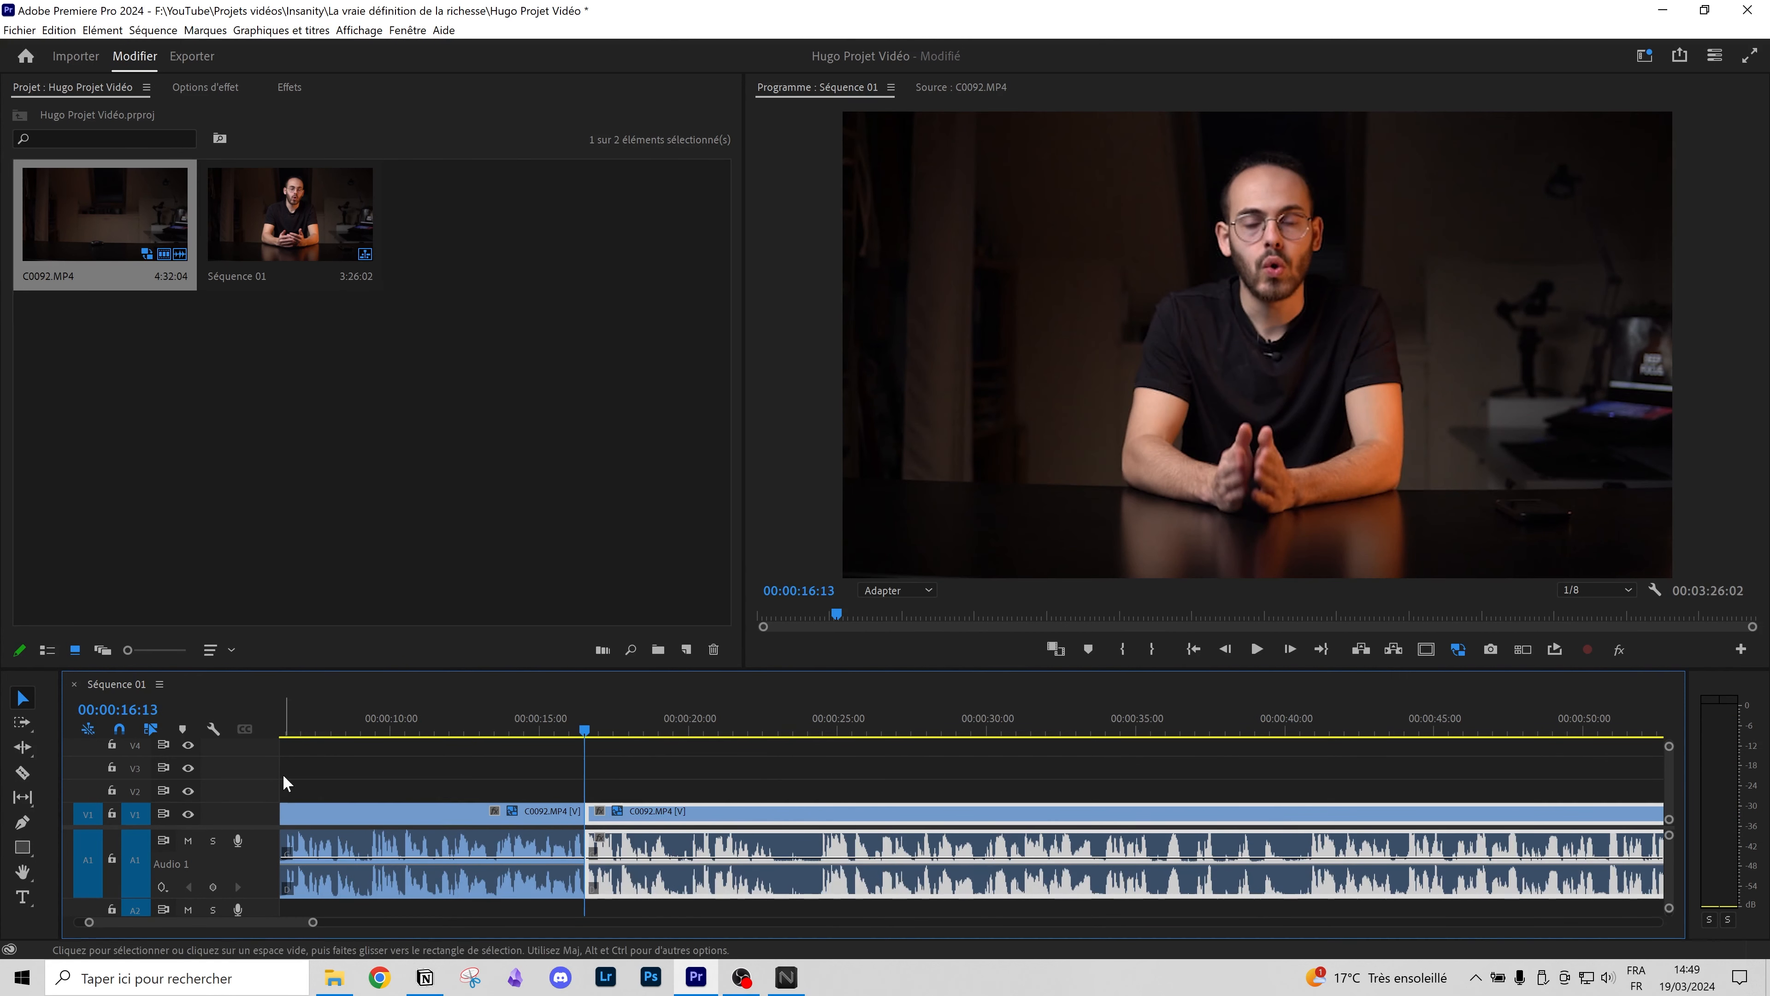
{"action": "left_click", "coordinate": [500, 727]}
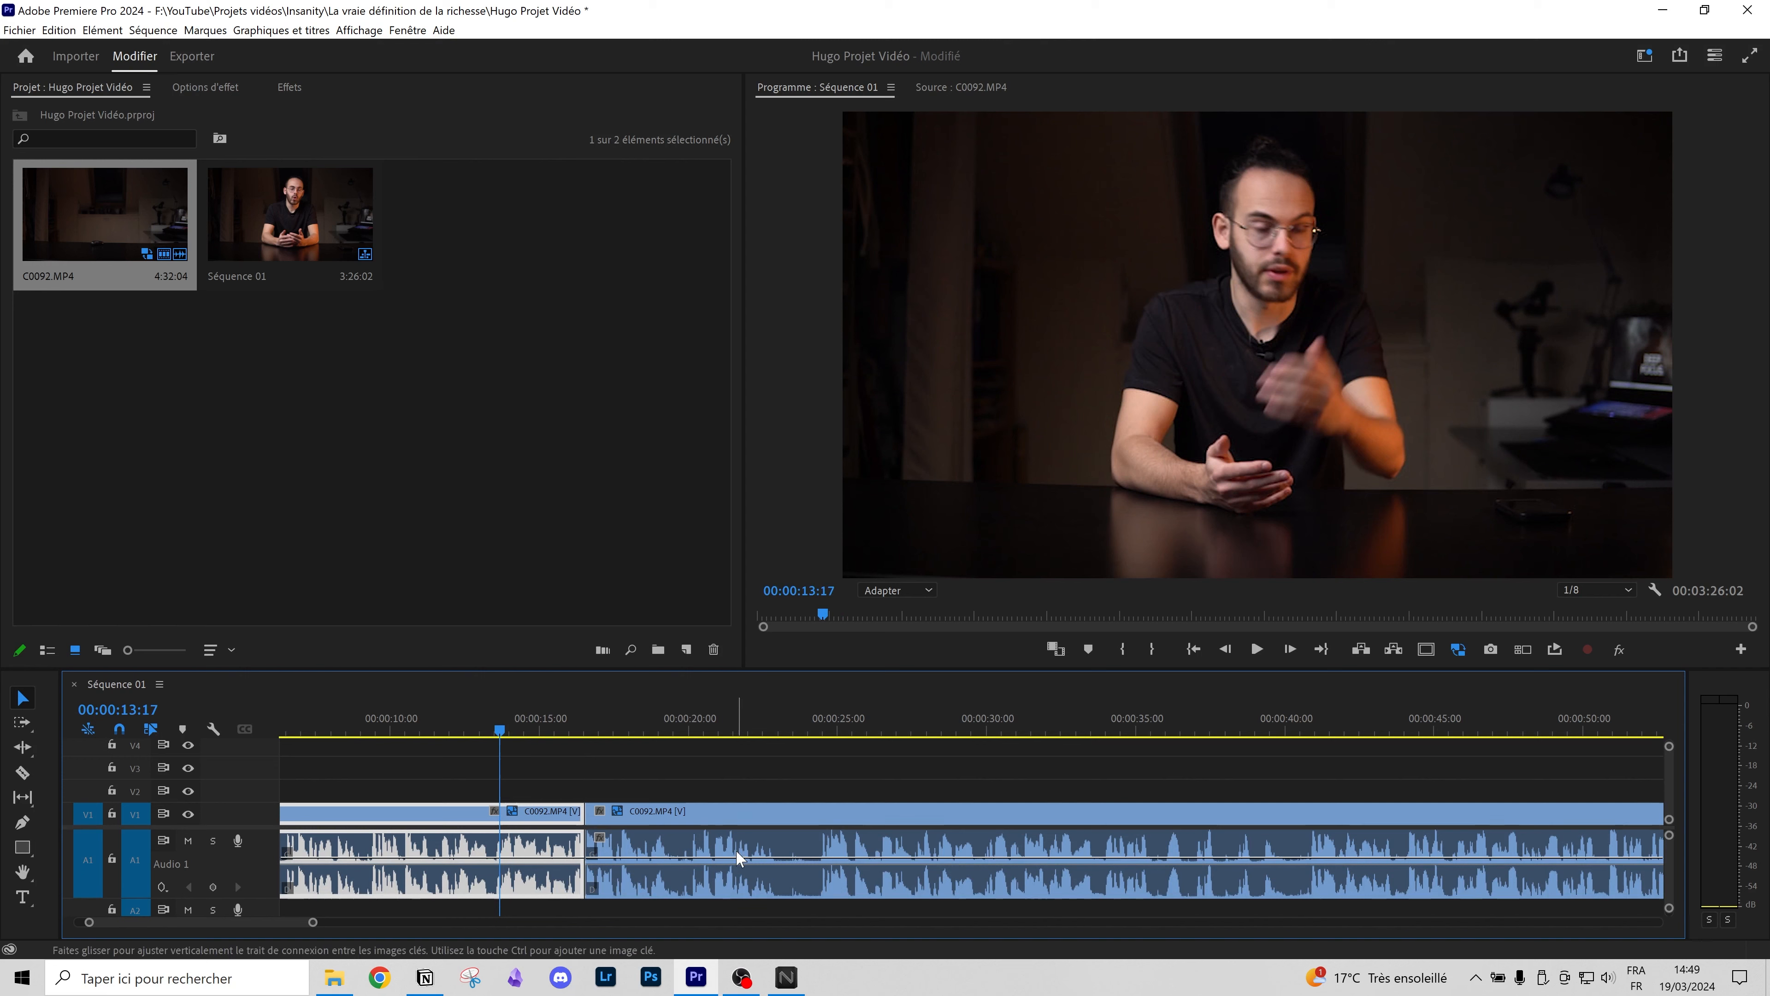
{"action": "key", "text": "minus"}
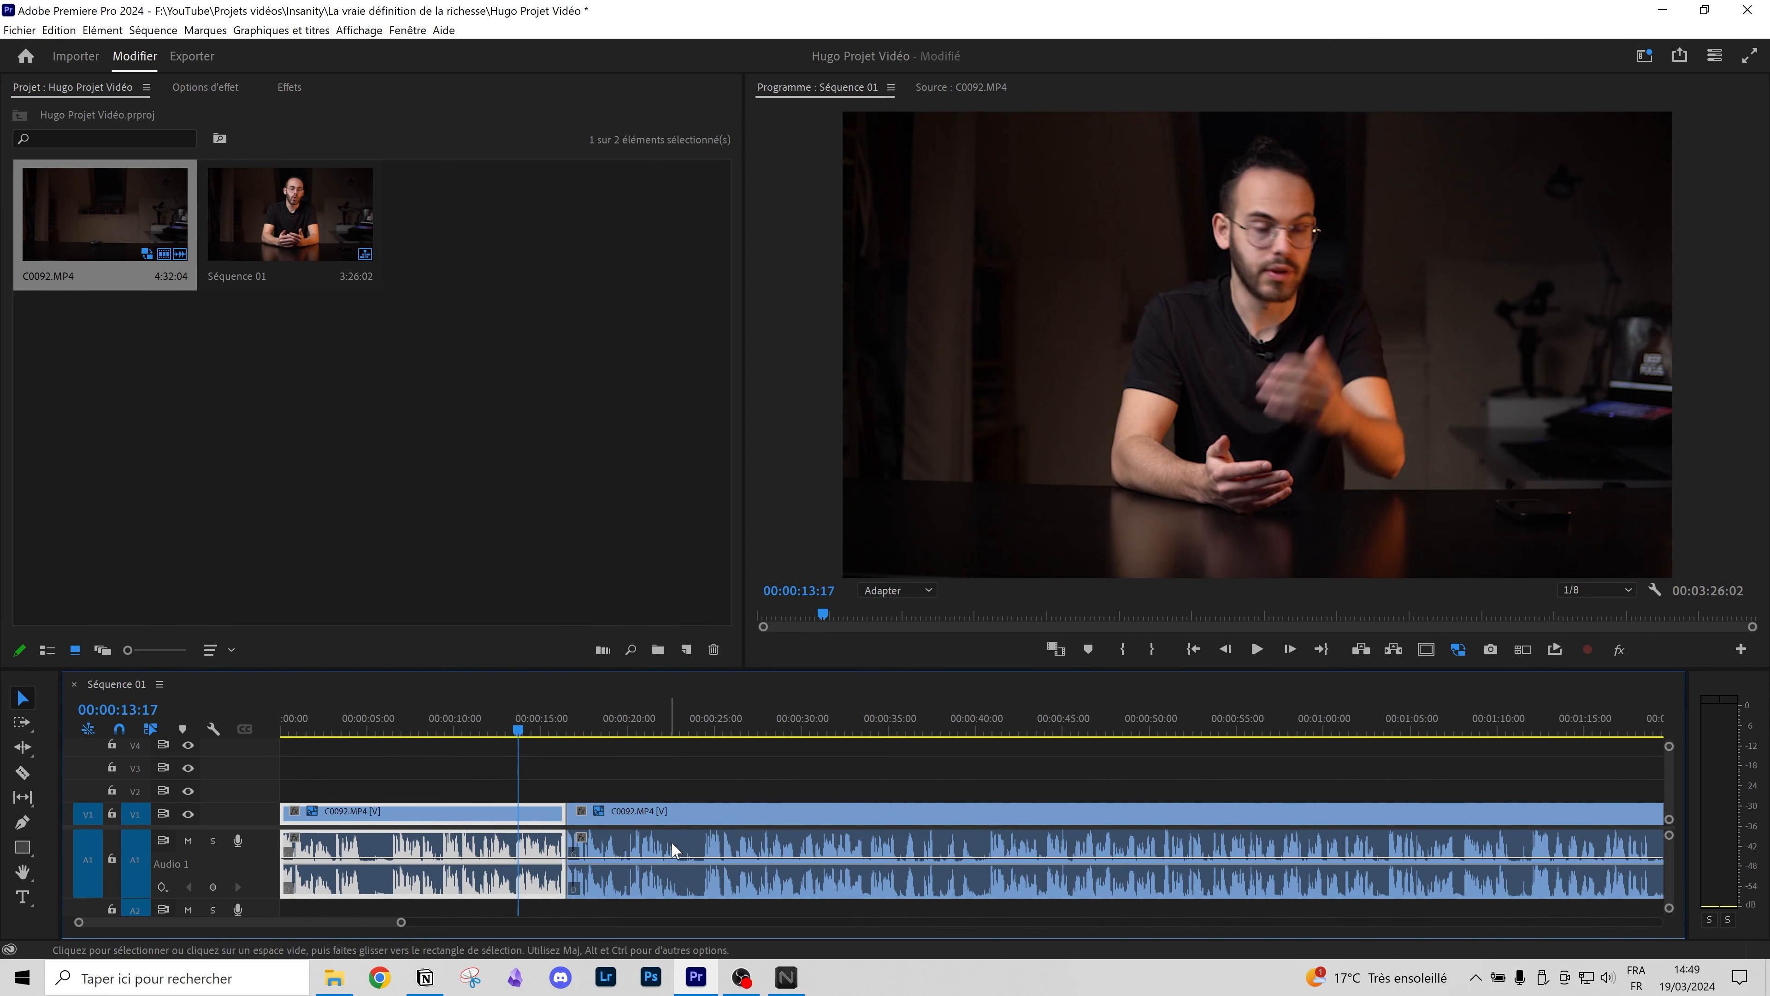
{"action": "left_click", "coordinate": [473, 780]}
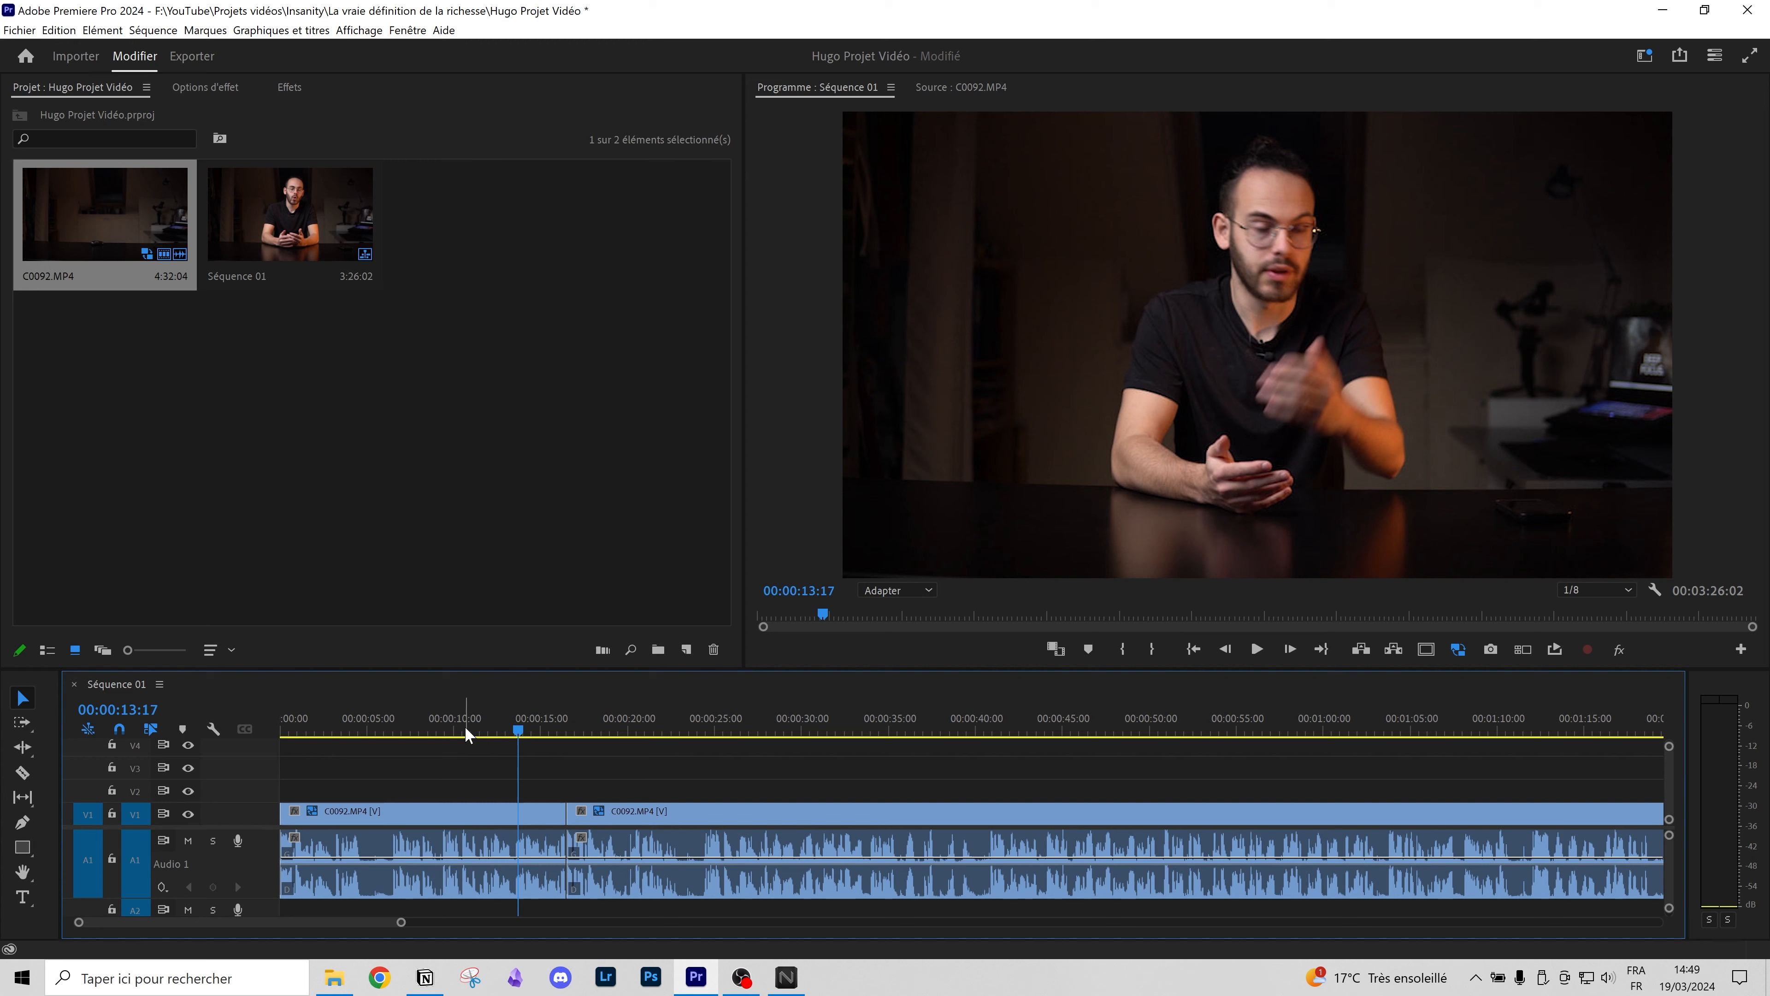
{"action": "key", "text": "Home"}
{"action": "left_click", "coordinate": [490, 818]}
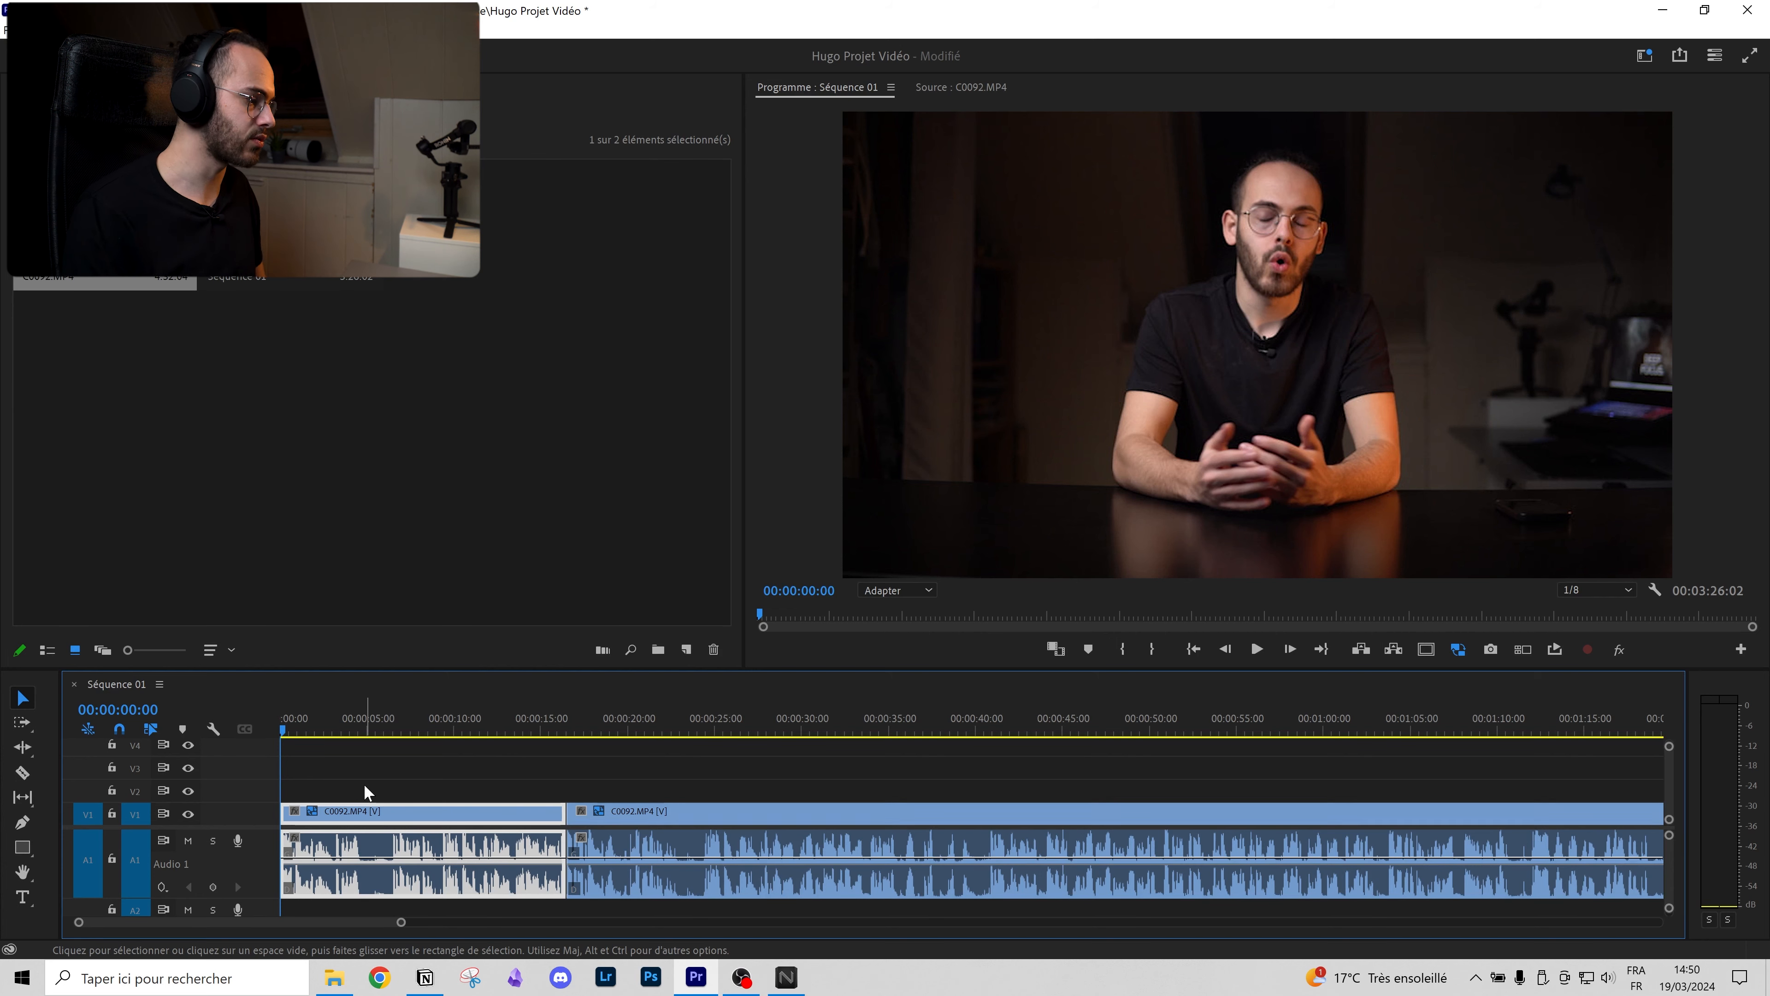
Step: Cut at 00:00:03:00, trim about 3 seconds off the next piece's start, and butt it against the first
{"action": "key", "text": "space"}
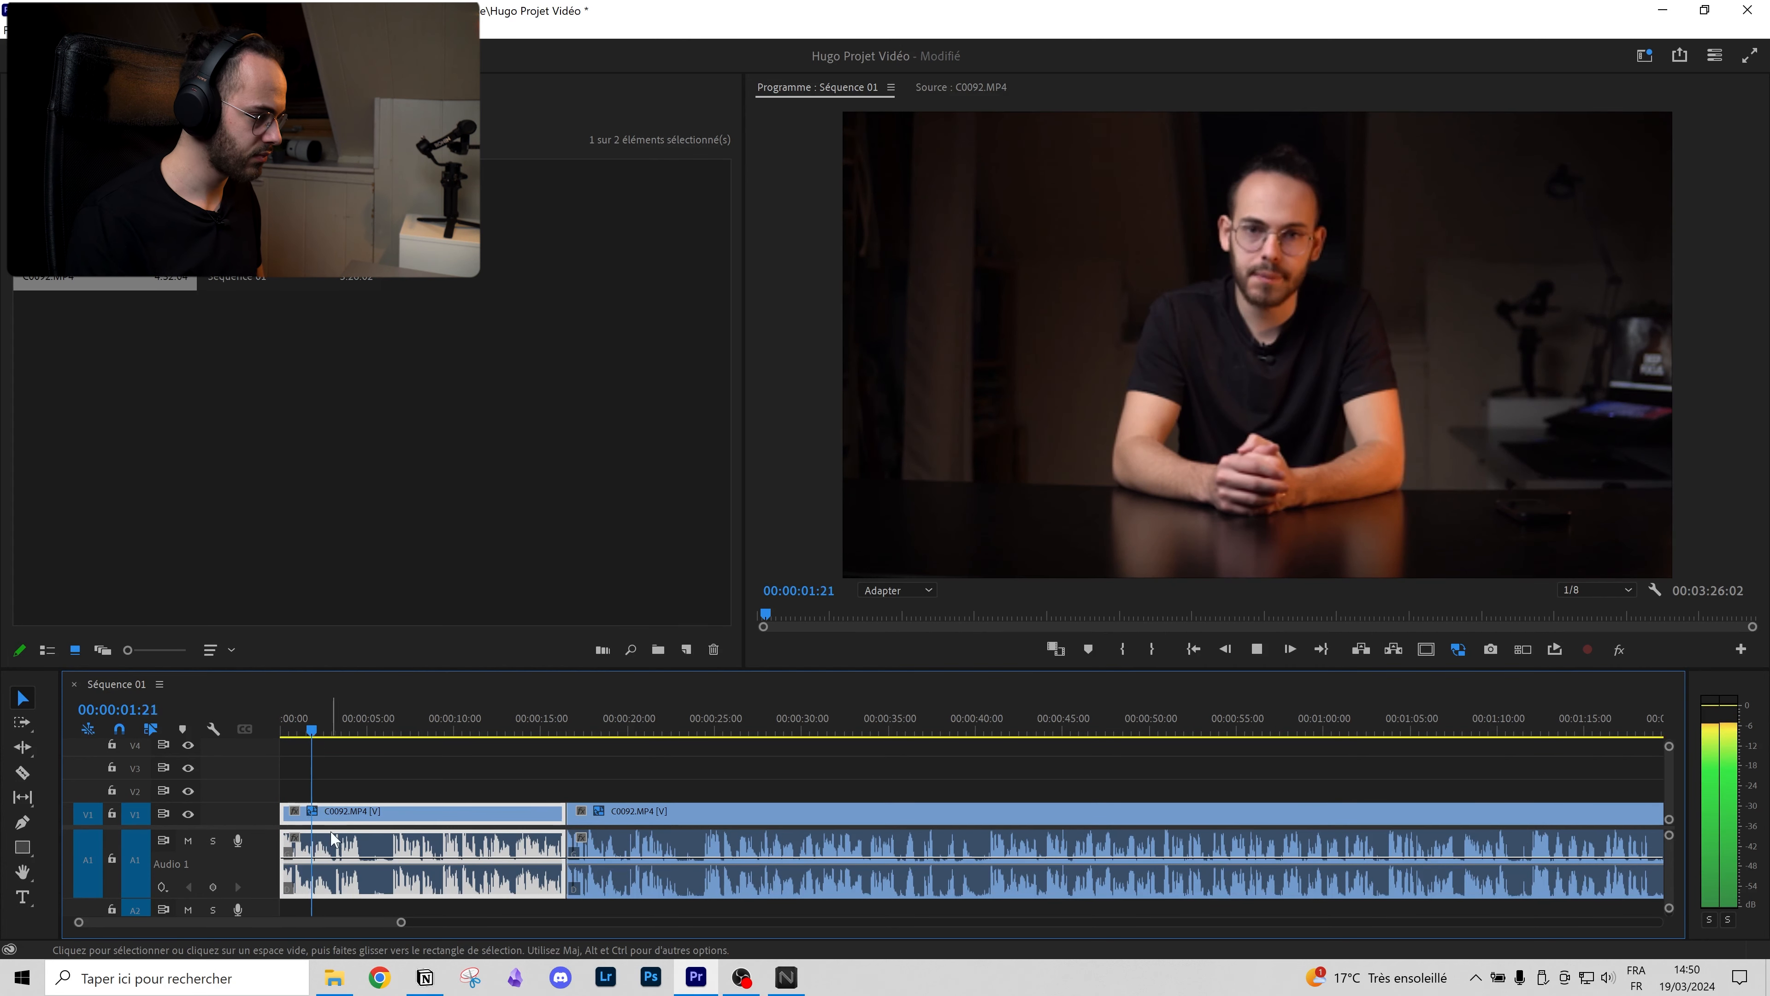
{"action": "scroll", "coordinate": [345, 837], "scroll_direction": "up", "scroll_amount": 5}
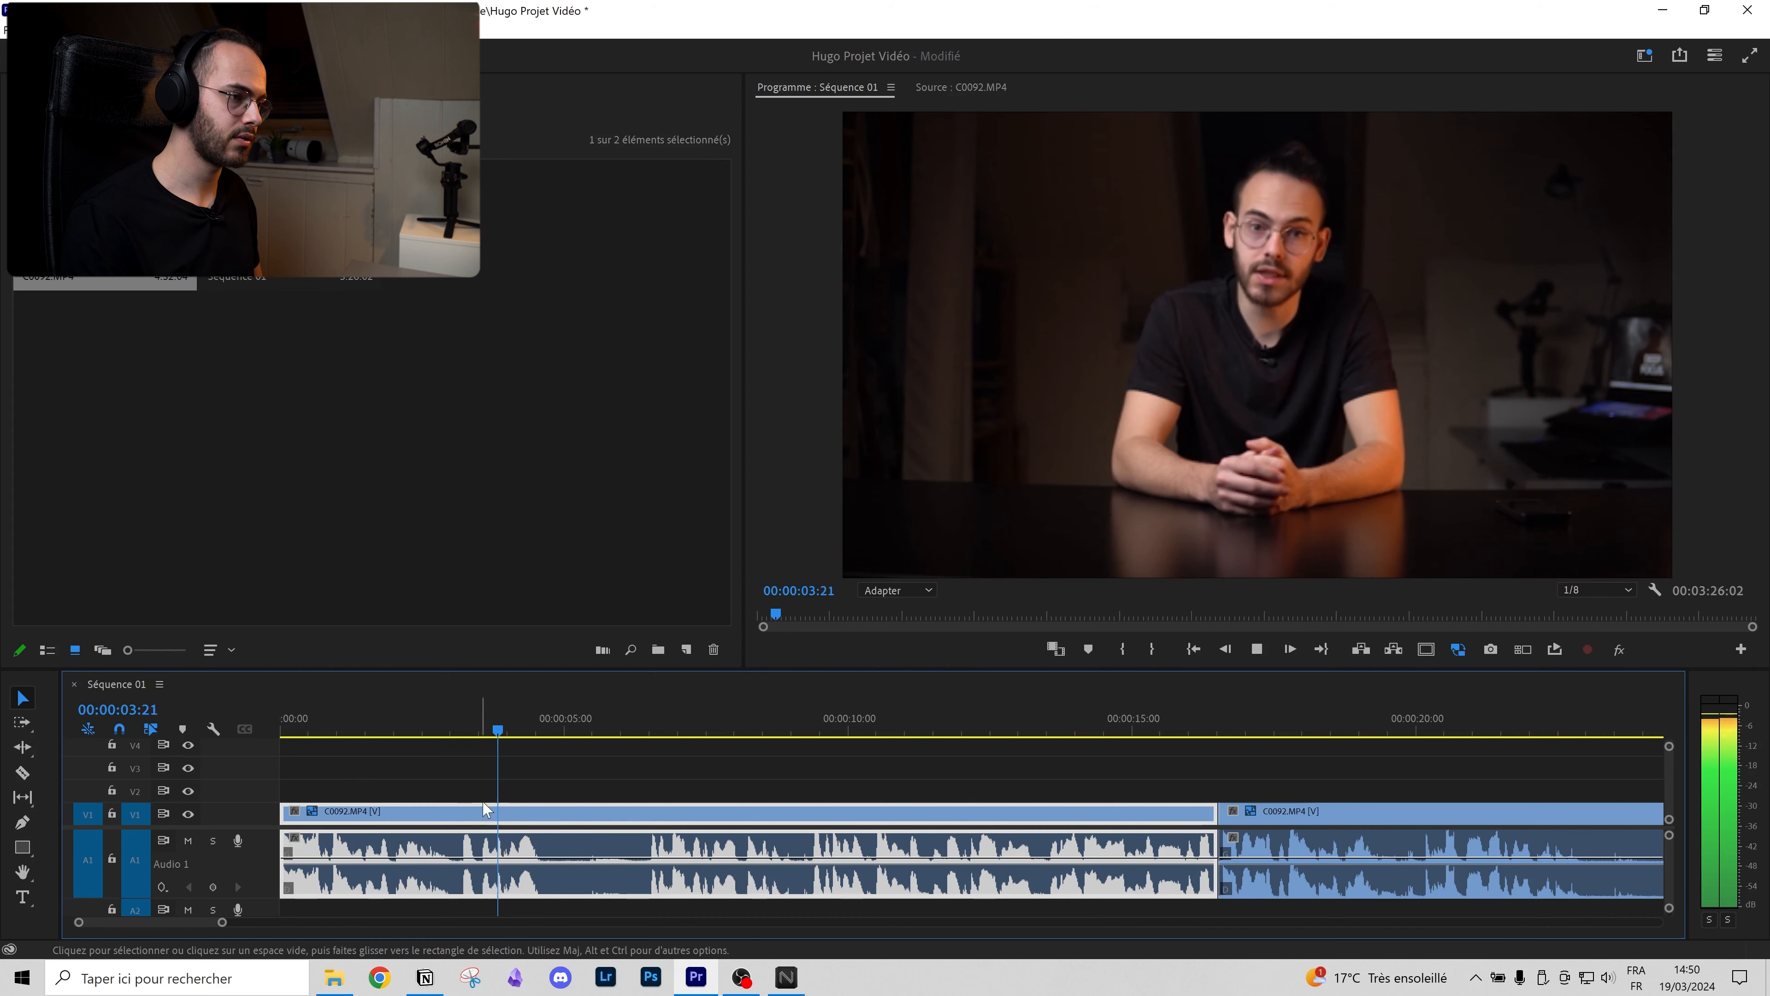
{"action": "left_click_drag", "start_coordinate": [474, 729], "coordinate": [452, 729]}
{"action": "left_click", "coordinate": [22, 771]}
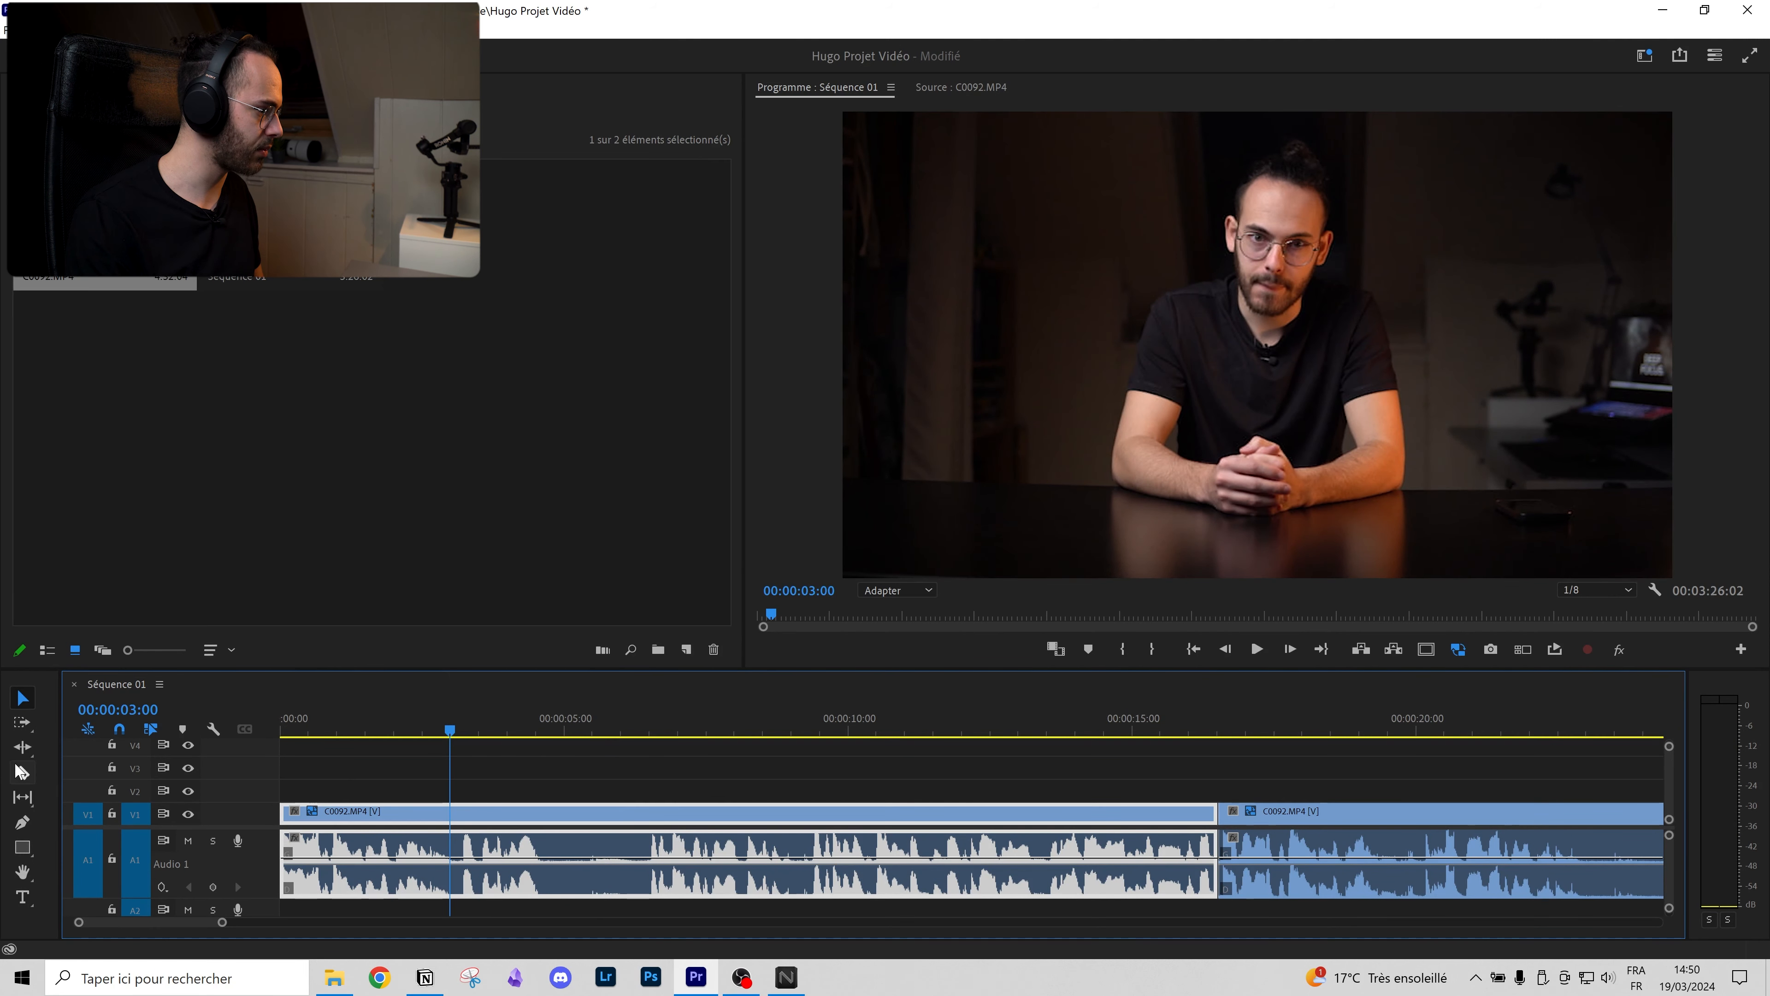
{"action": "left_click", "coordinate": [452, 812]}
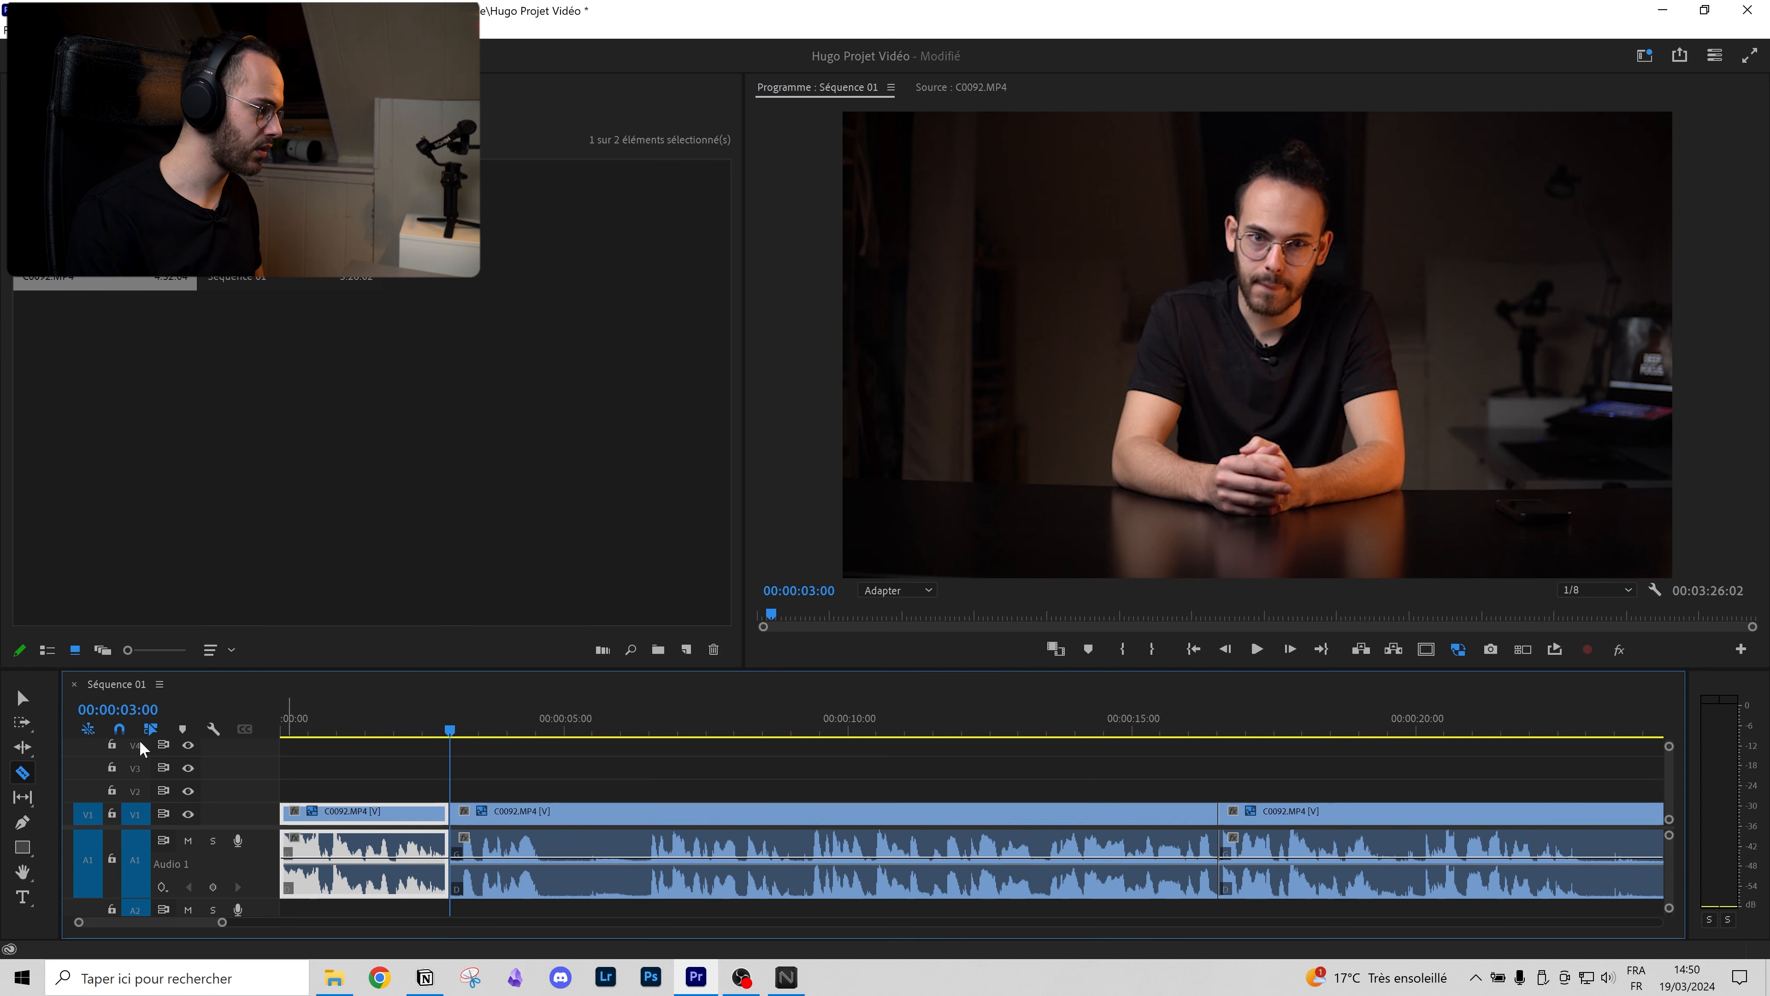
{"action": "left_click", "coordinate": [21, 699]}
{"action": "mouse_move", "coordinate": [457, 809]}
{"action": "left_mouse_down"}
{"action": "mouse_move", "coordinate": [640, 806]}
{"action": "mouse_move", "coordinate": [670, 824]}
{"action": "mouse_move", "coordinate": [484, 825]}
{"action": "left_mouse_up"}
{"action": "left_click_drag", "start_coordinate": [1273, 820], "coordinate": [1074, 833]}
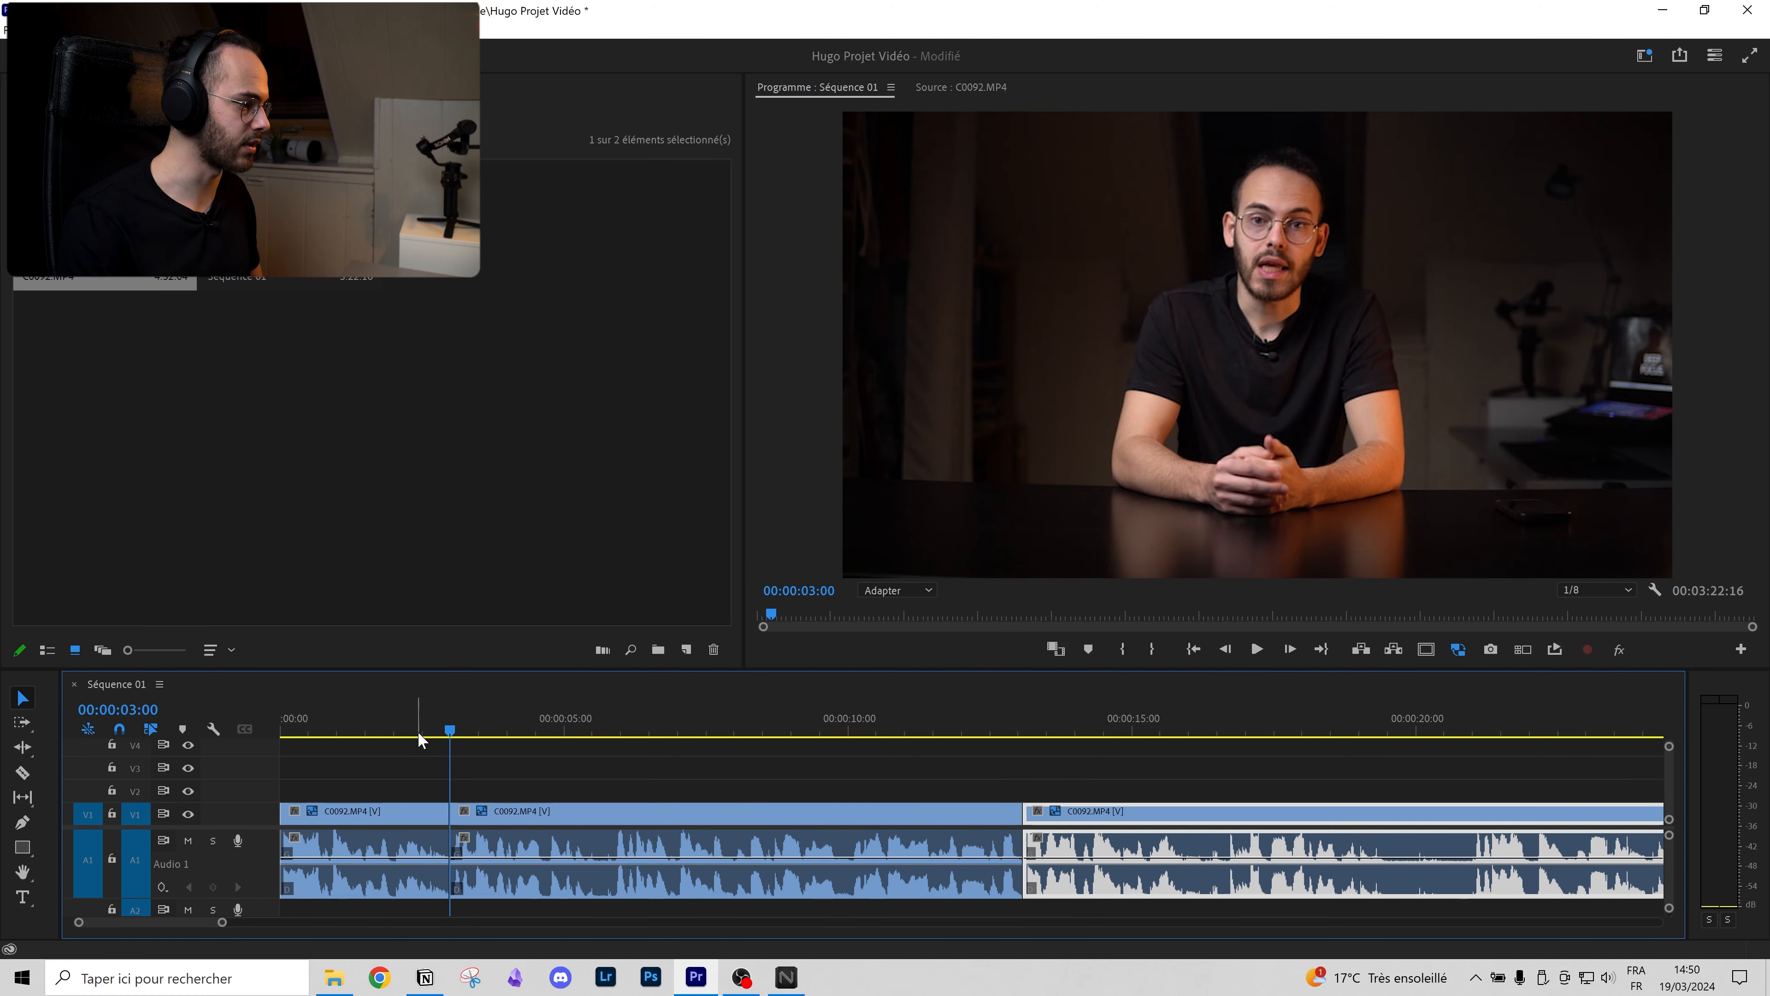
Step: Play back across the new cut with Program monitor playback resolution set to Intégrale
{"action": "left_click", "coordinate": [392, 732]}
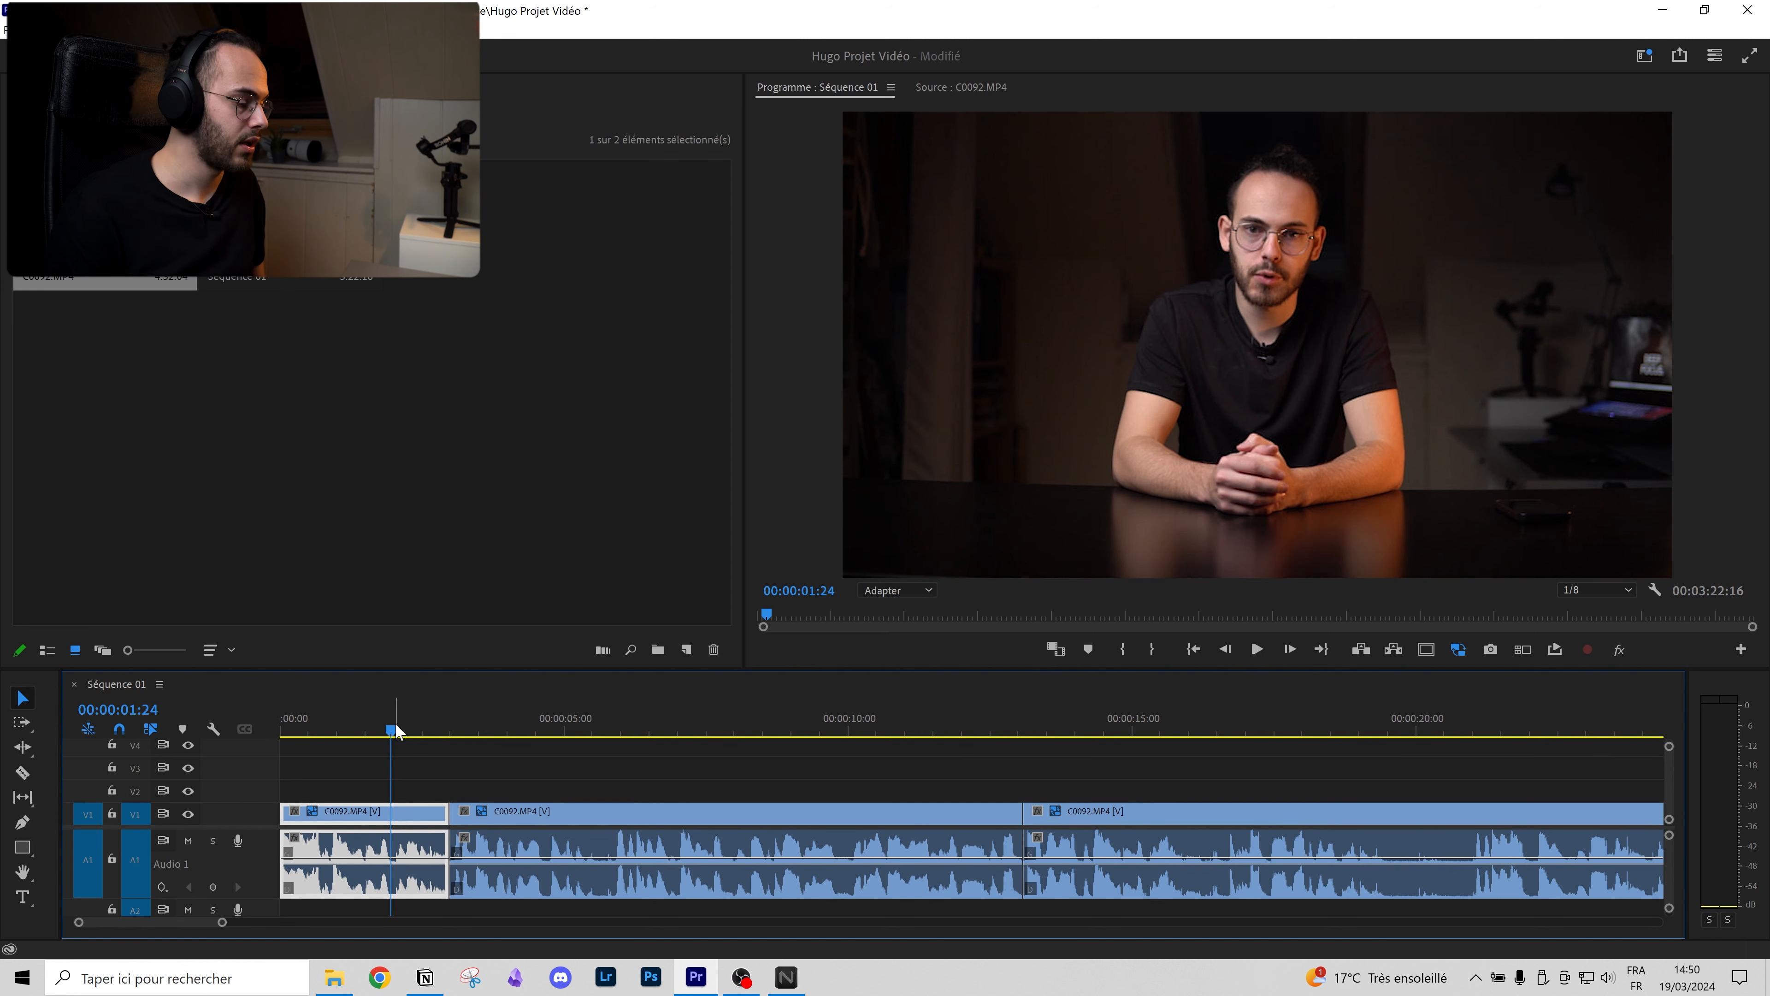
{"action": "key", "text": "space"}
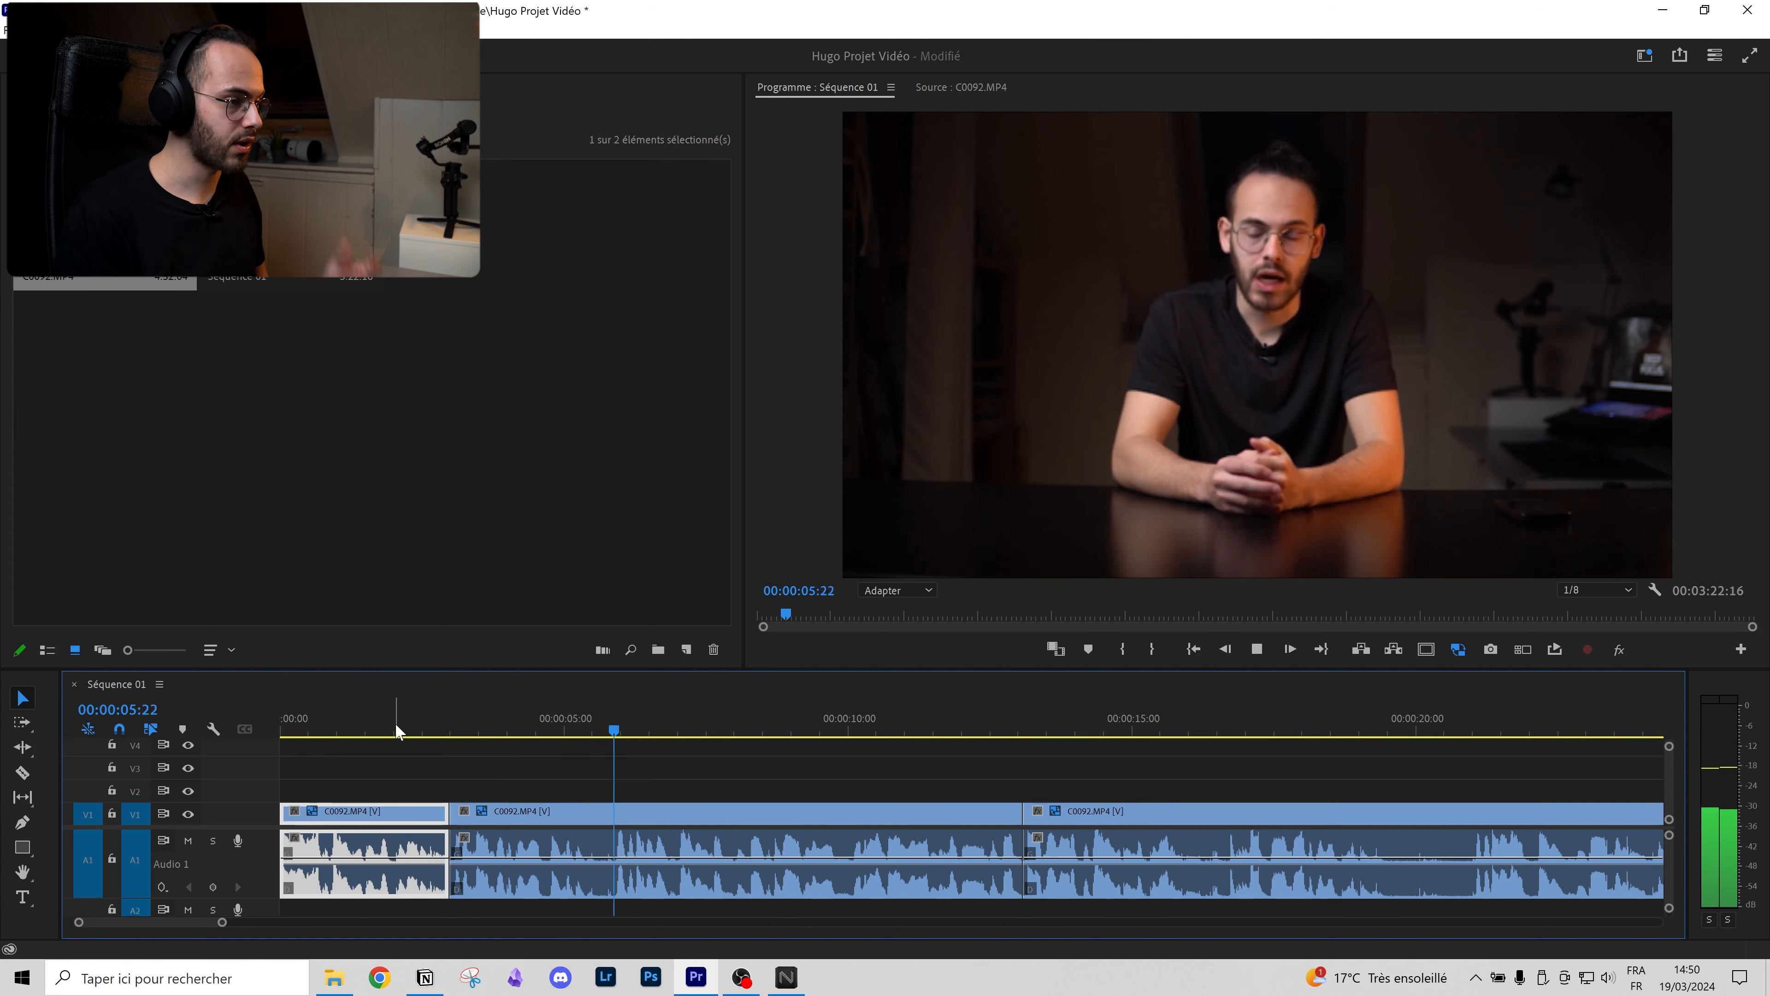
{"action": "scroll", "coordinate": [668, 836], "scroll_direction": "down", "scroll_amount": 1}
{"action": "scroll", "coordinate": [670, 834], "scroll_direction": "down", "scroll_amount": 4}
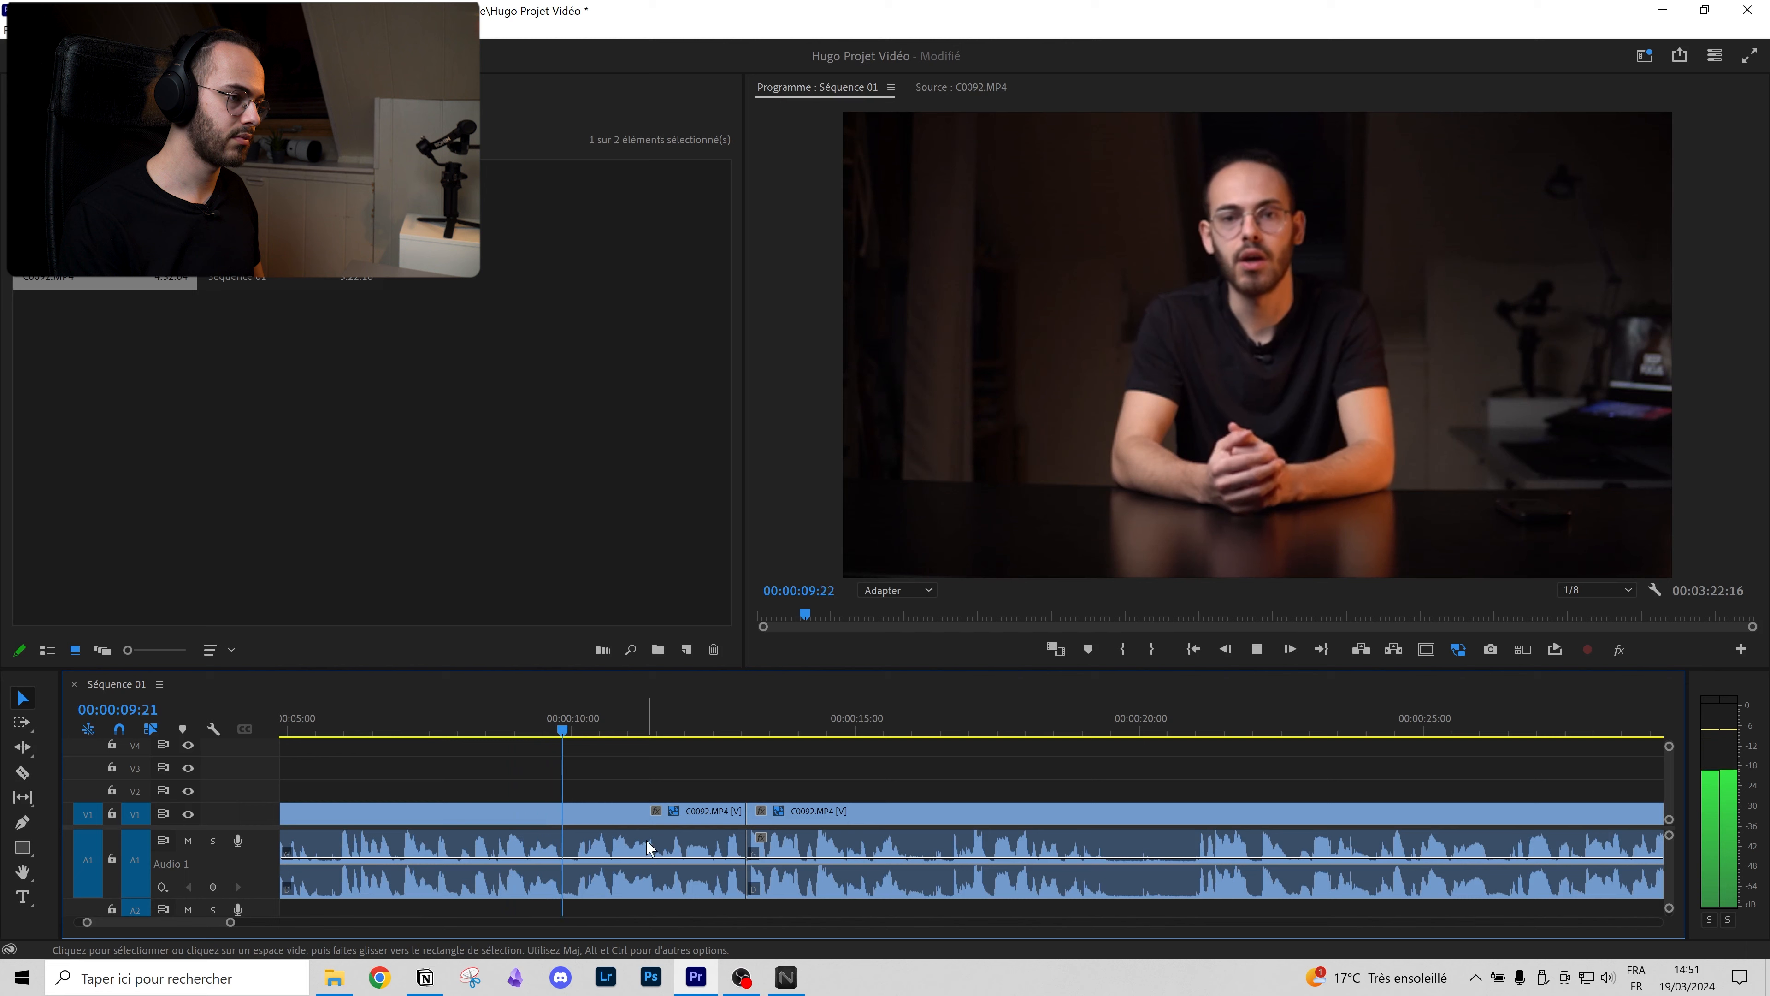
{"action": "left_click", "coordinate": [1605, 588]}
{"action": "left_click", "coordinate": [1594, 608]}
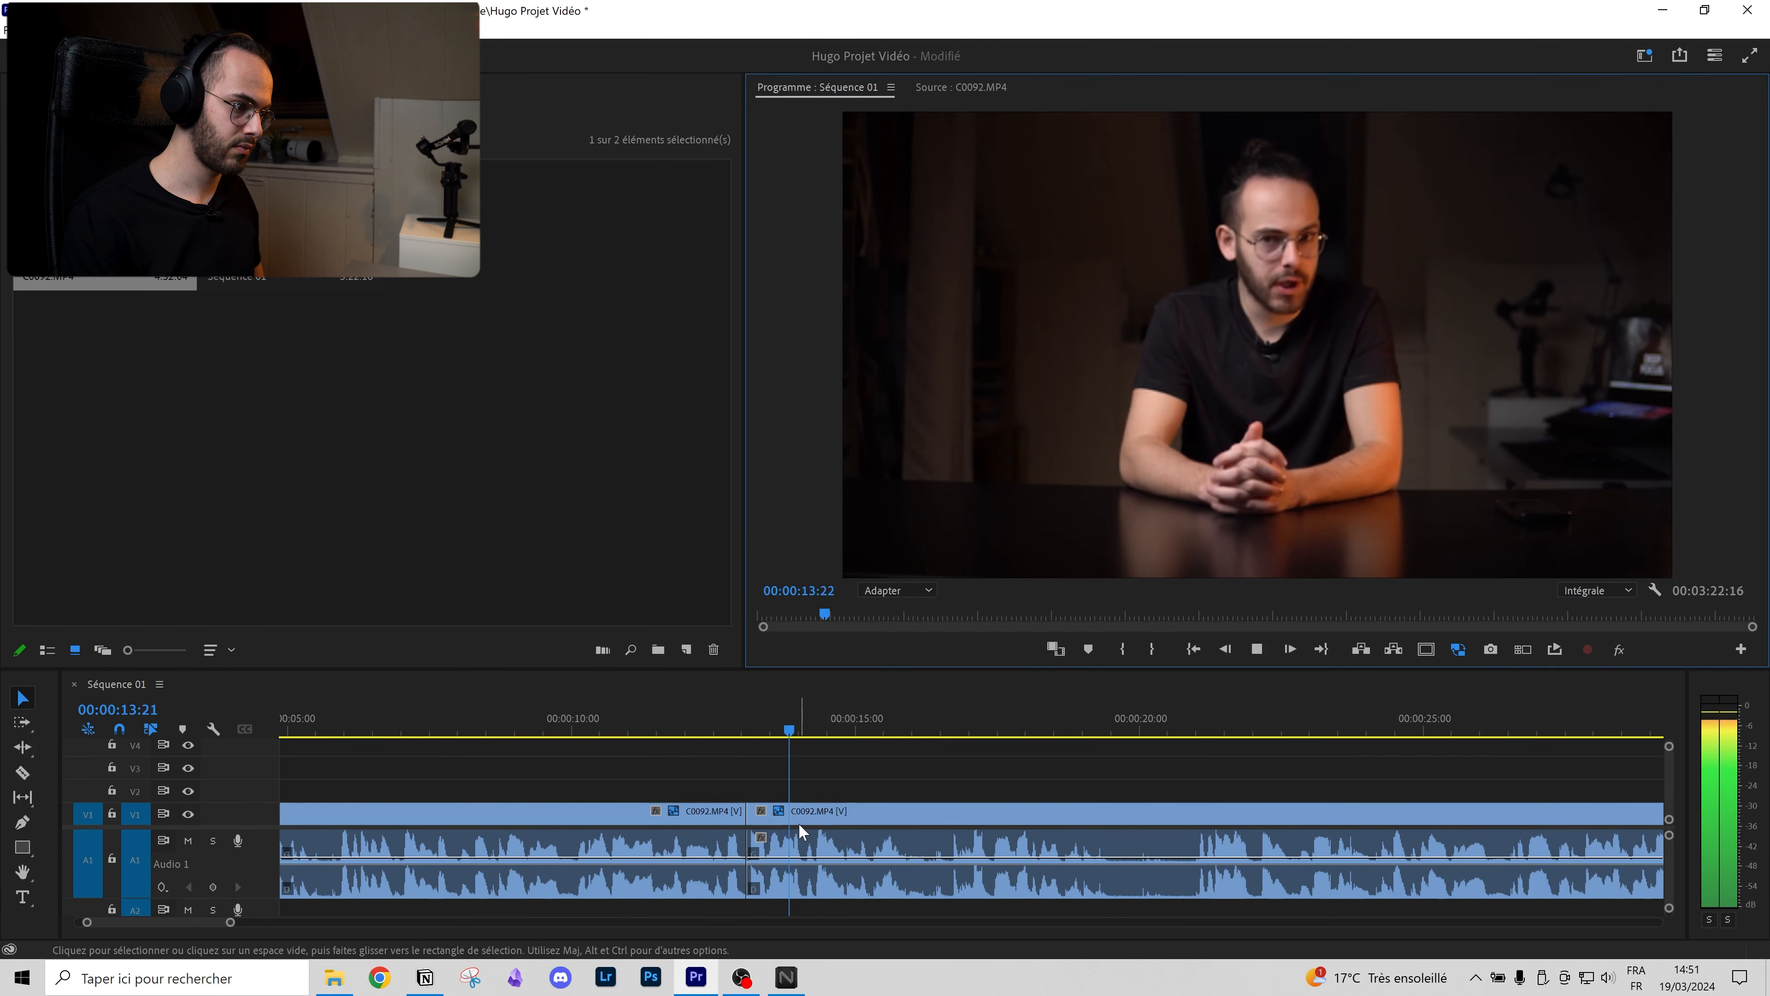
{"action": "scroll", "coordinate": [768, 801], "scroll_direction": "down", "scroll_amount": 5}
{"action": "left_click", "coordinate": [668, 783]}
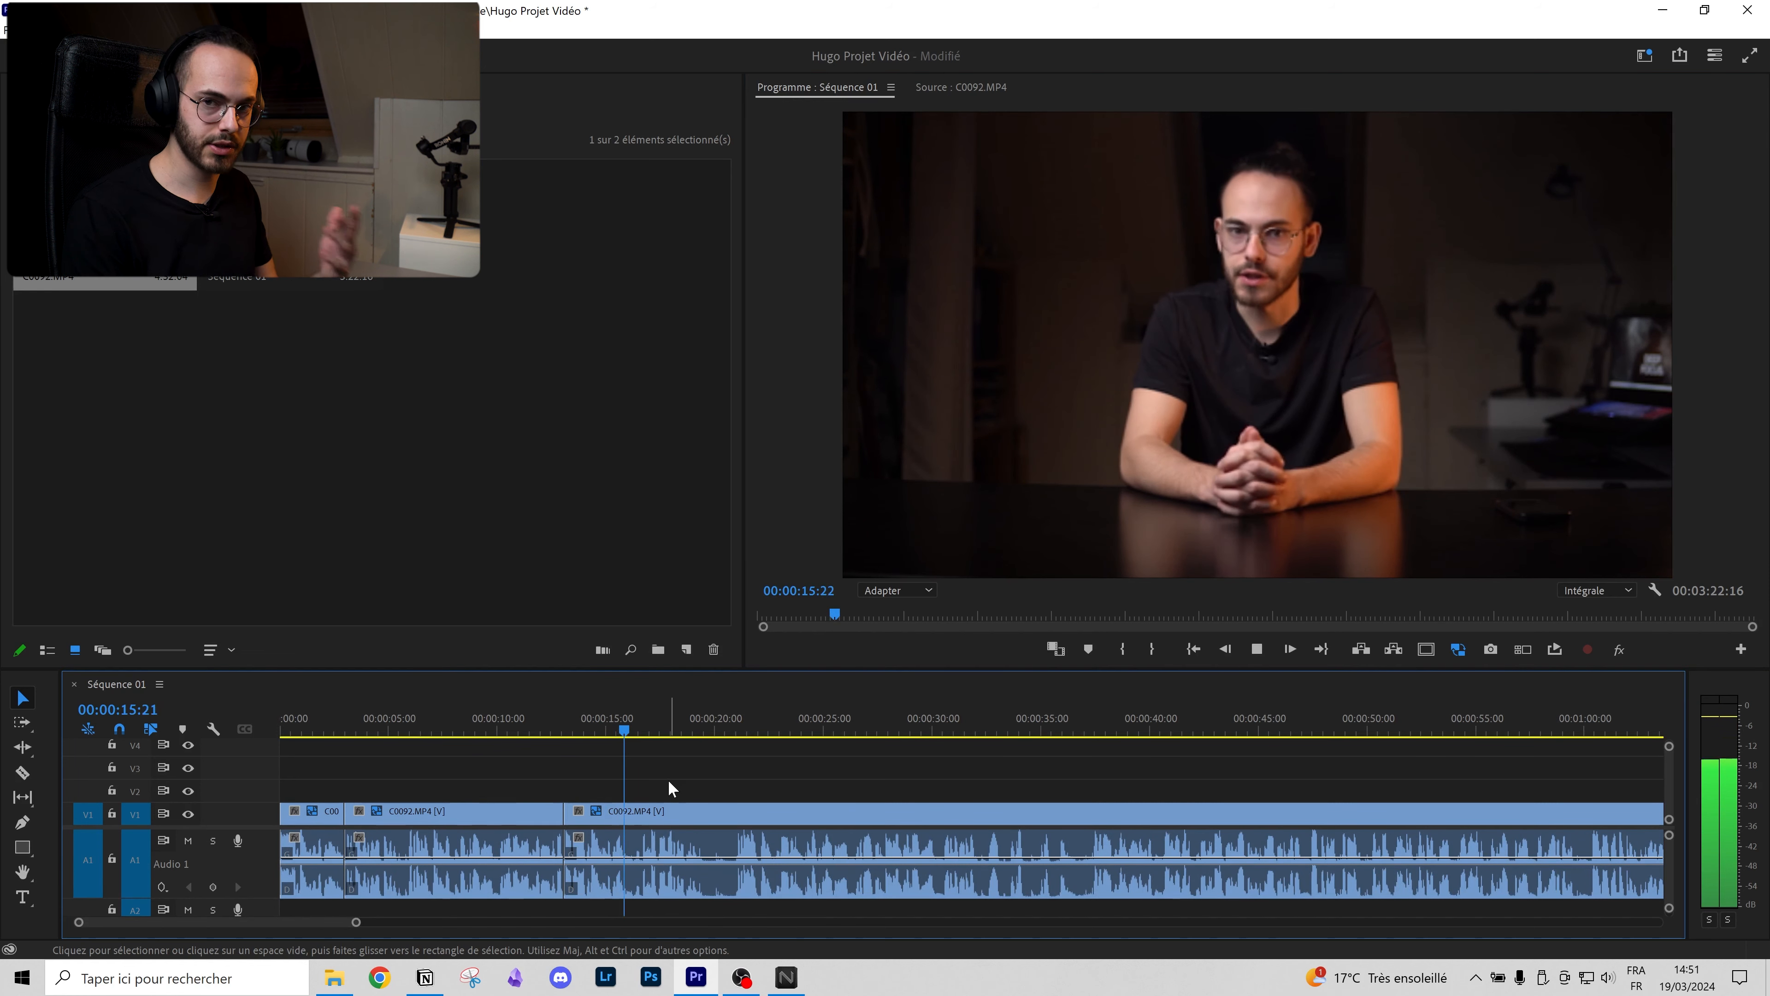
{"action": "key", "text": "space"}
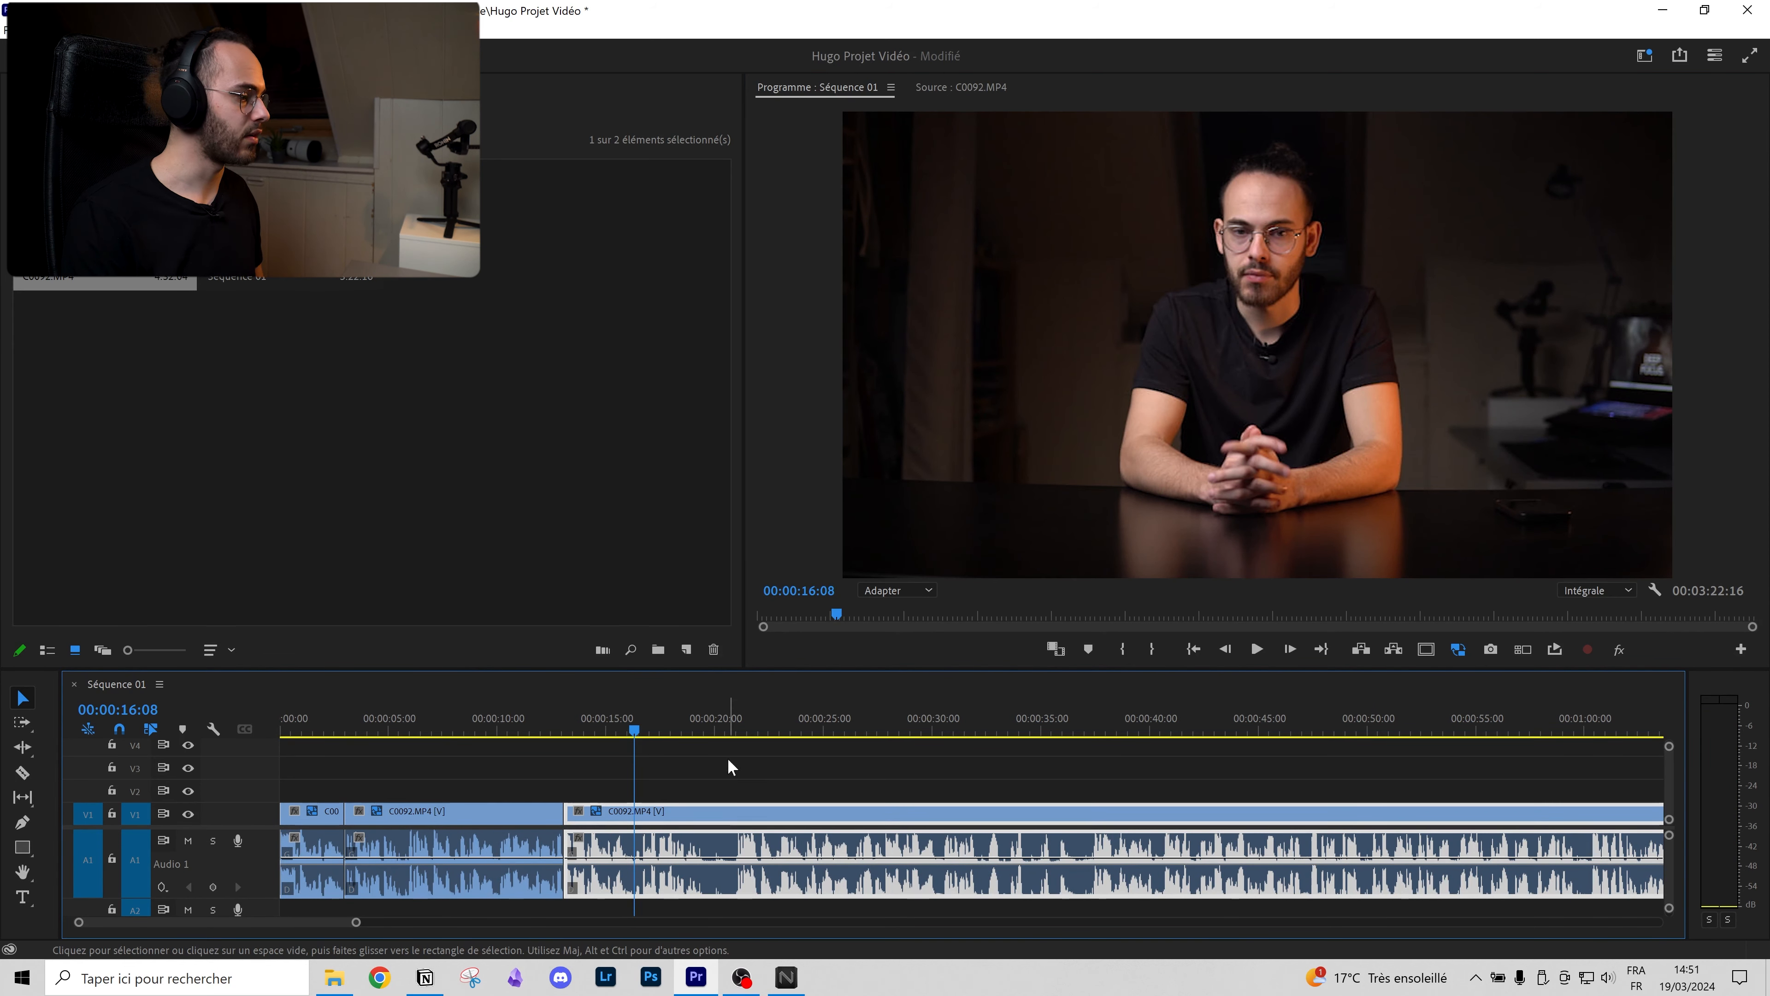
Step: Review the footage between about 12 and 21 seconds and select the long clip
{"action": "left_click_drag", "start_coordinate": [724, 725], "coordinate": [542, 731]}
{"action": "key", "text": "space"}
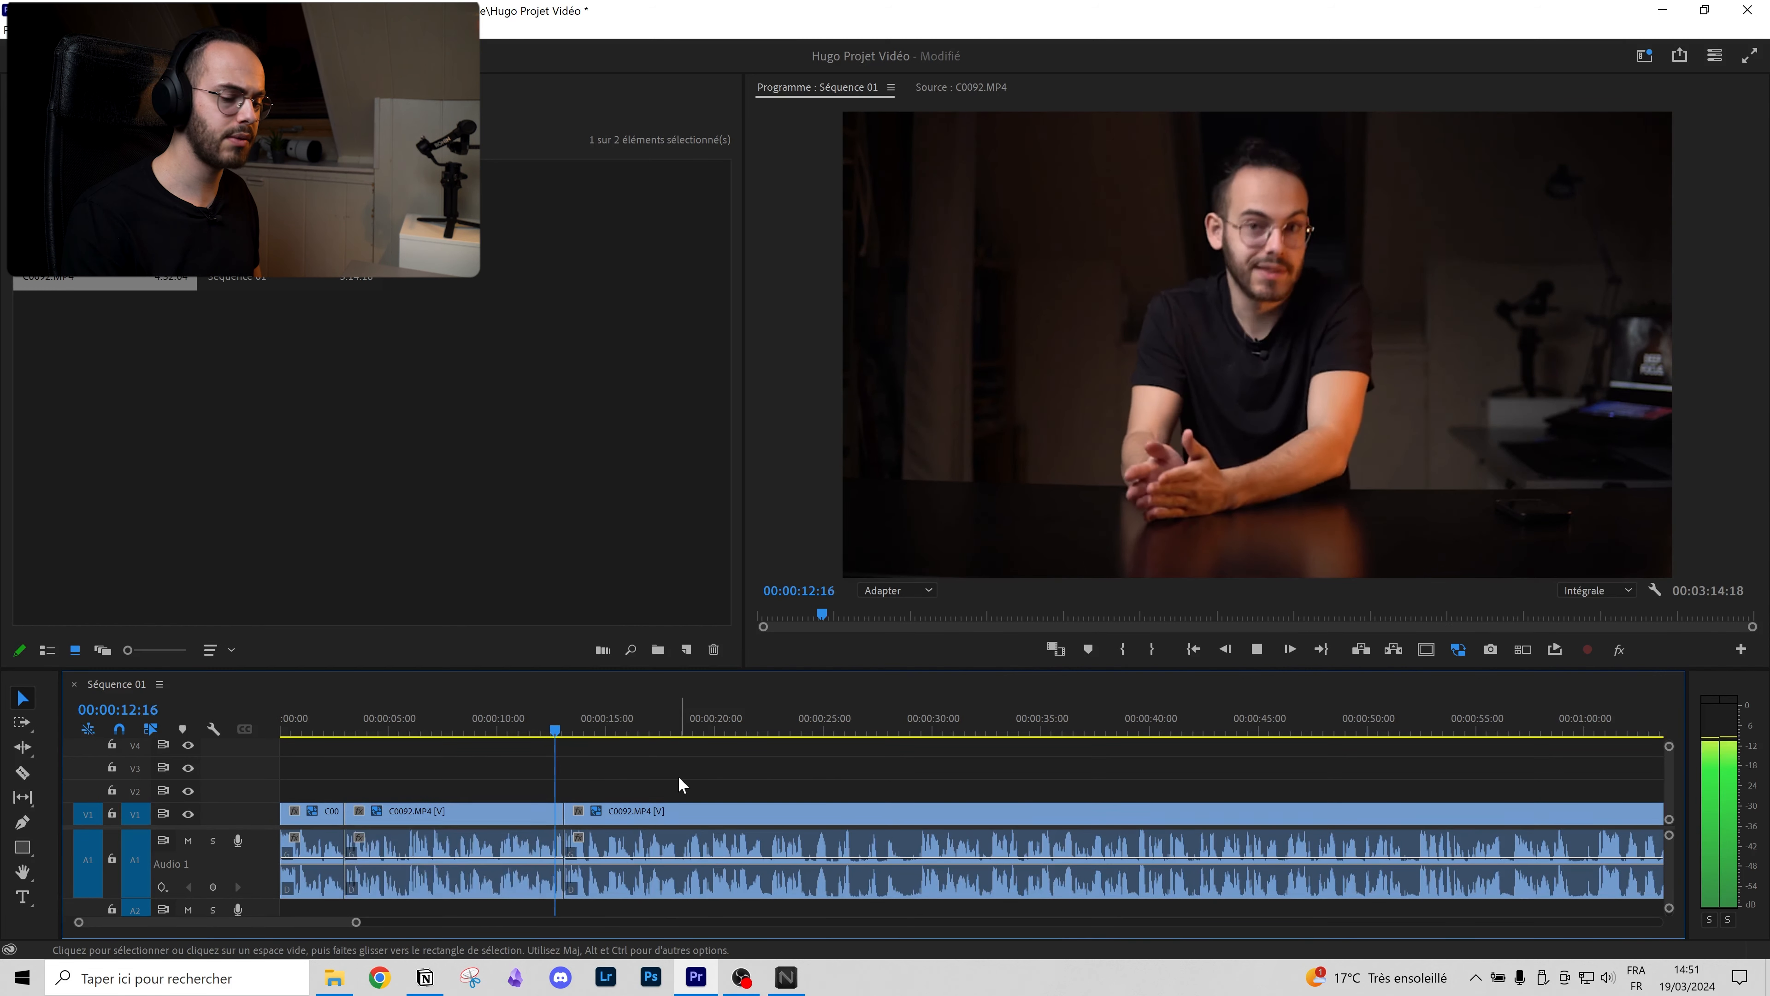
{"action": "scroll", "coordinate": [687, 809], "scroll_direction": "down", "scroll_amount": 2}
{"action": "scroll", "coordinate": [685, 809], "scroll_direction": "up", "scroll_amount": 4}
{"action": "scroll", "coordinate": [700, 807], "scroll_direction": "down", "scroll_amount": 6}
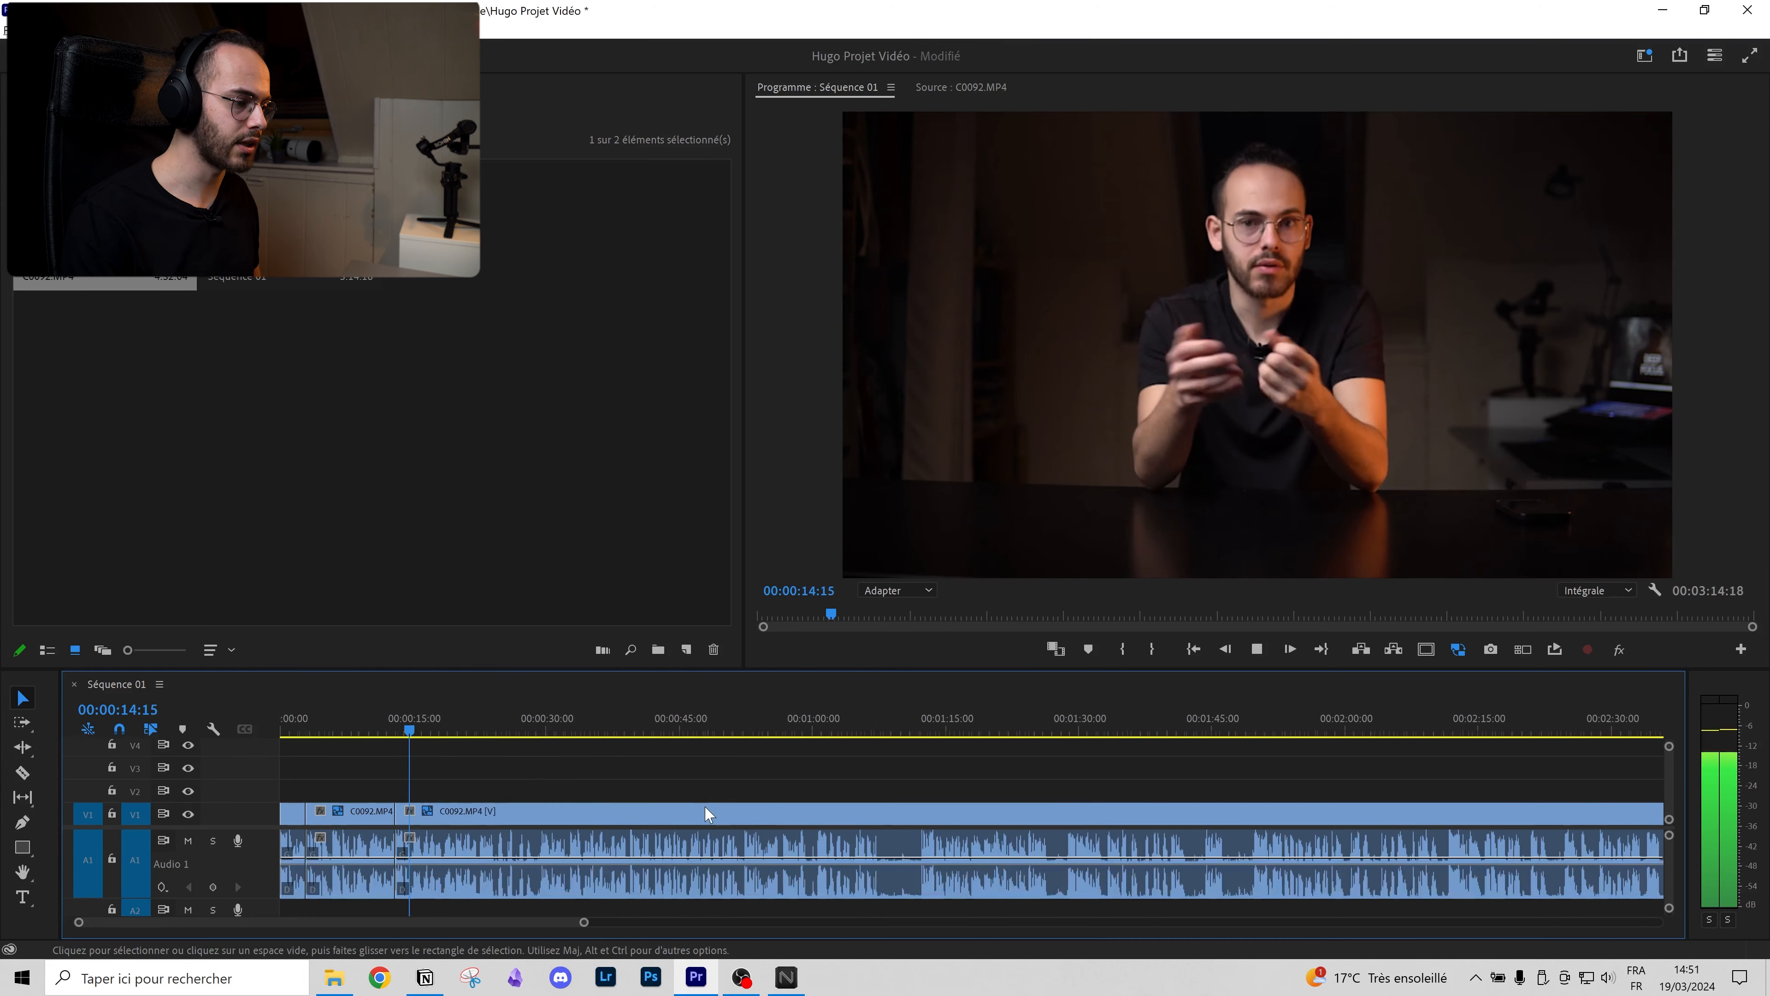
{"action": "left_click", "coordinate": [707, 812]}
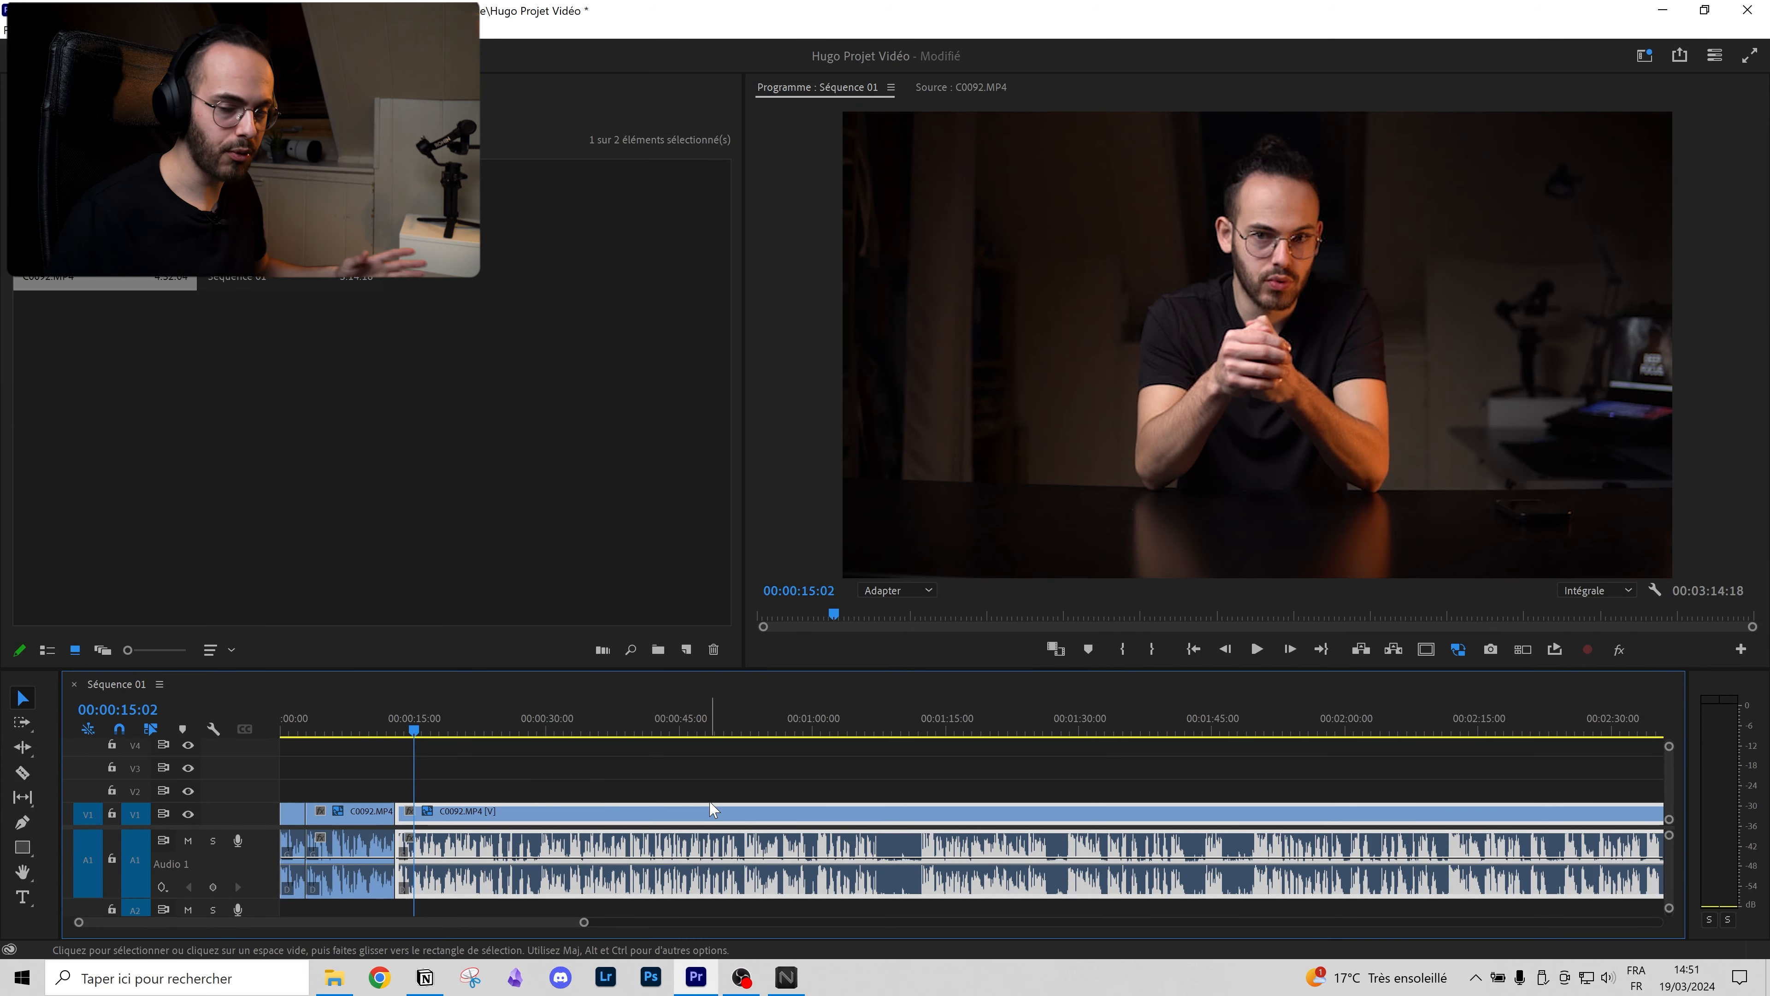
{"action": "scroll", "coordinate": [713, 808], "scroll_direction": "down", "scroll_amount": 3}
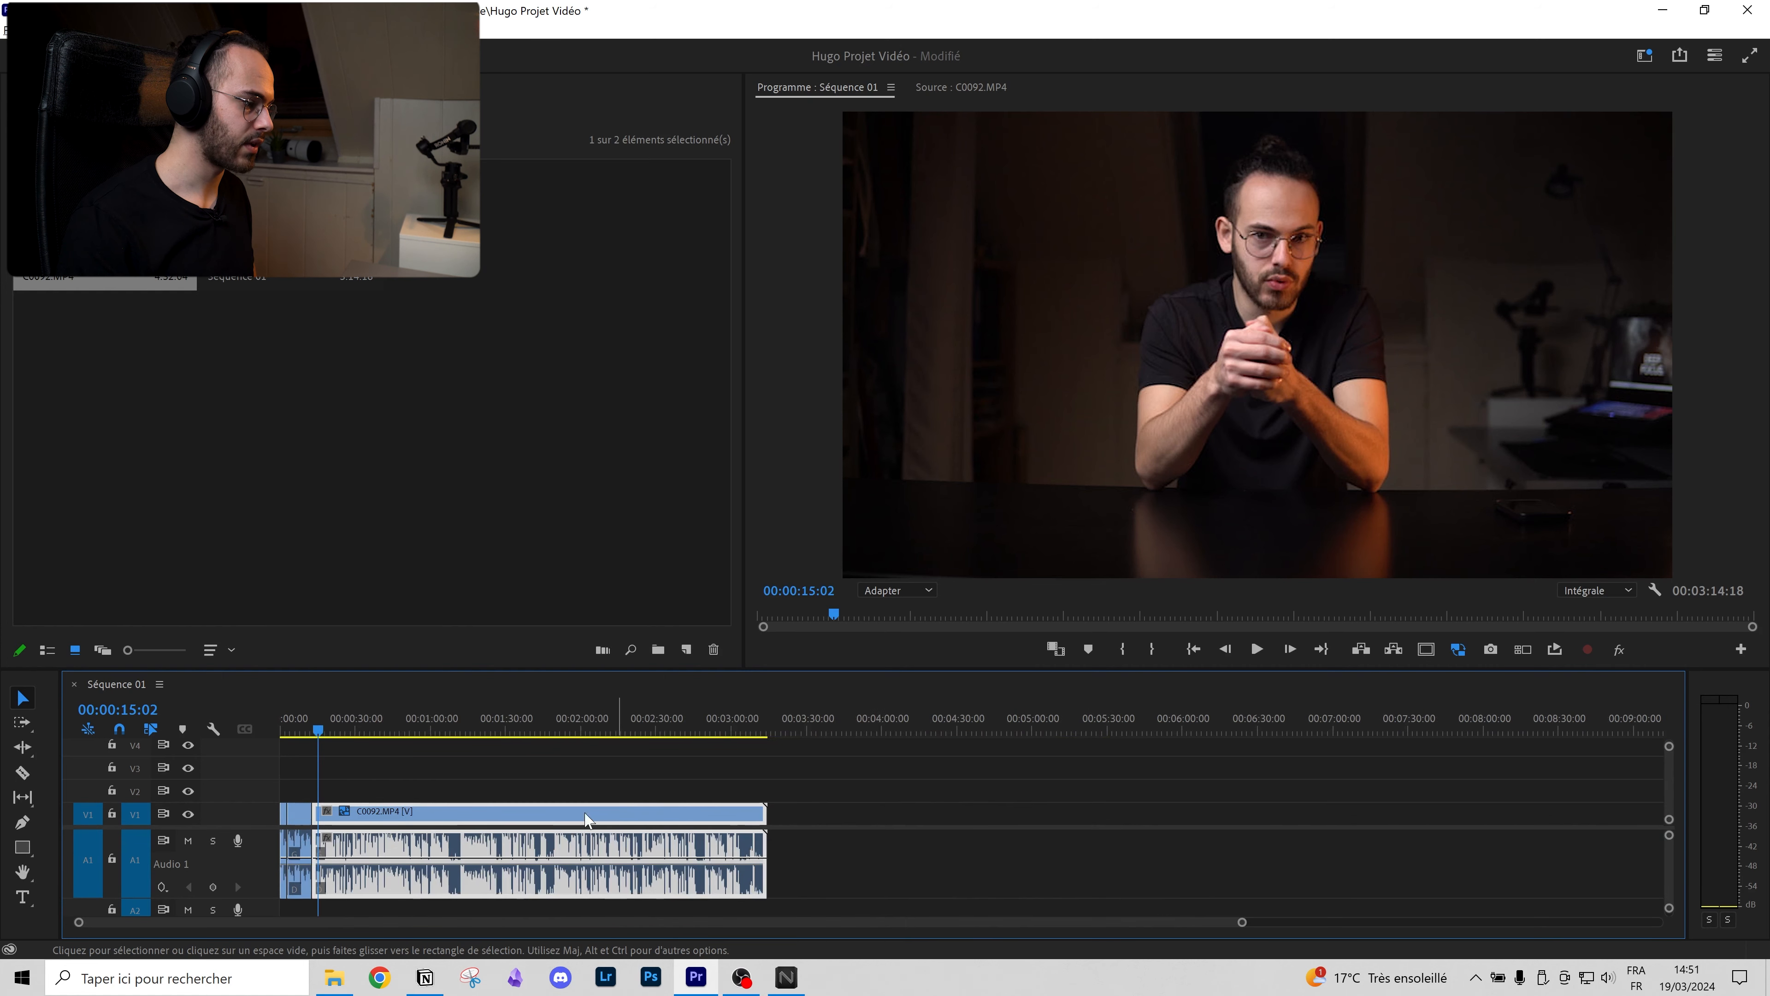
{"action": "scroll", "coordinate": [368, 842], "scroll_direction": "up", "scroll_amount": 3}
Step: Make successive Ctrl+K splits from about 1:07 onward, ripple-trimming each unwanted section with Q
{"action": "left_click_drag", "start_coordinate": [462, 718], "coordinate": [1412, 689]}
{"action": "key", "text": "ctrl+k"}
{"action": "left_click", "coordinate": [764, 735]}
{"action": "key", "text": "q"}
{"action": "key", "text": "ctrl+k"}
{"action": "left_click", "coordinate": [847, 725]}
{"action": "key", "text": "q"}
{"action": "key", "text": "ctrl+k"}
{"action": "key", "text": "q"}
{"action": "key", "text": "ctrl+k"}
{"action": "key", "text": "q"}
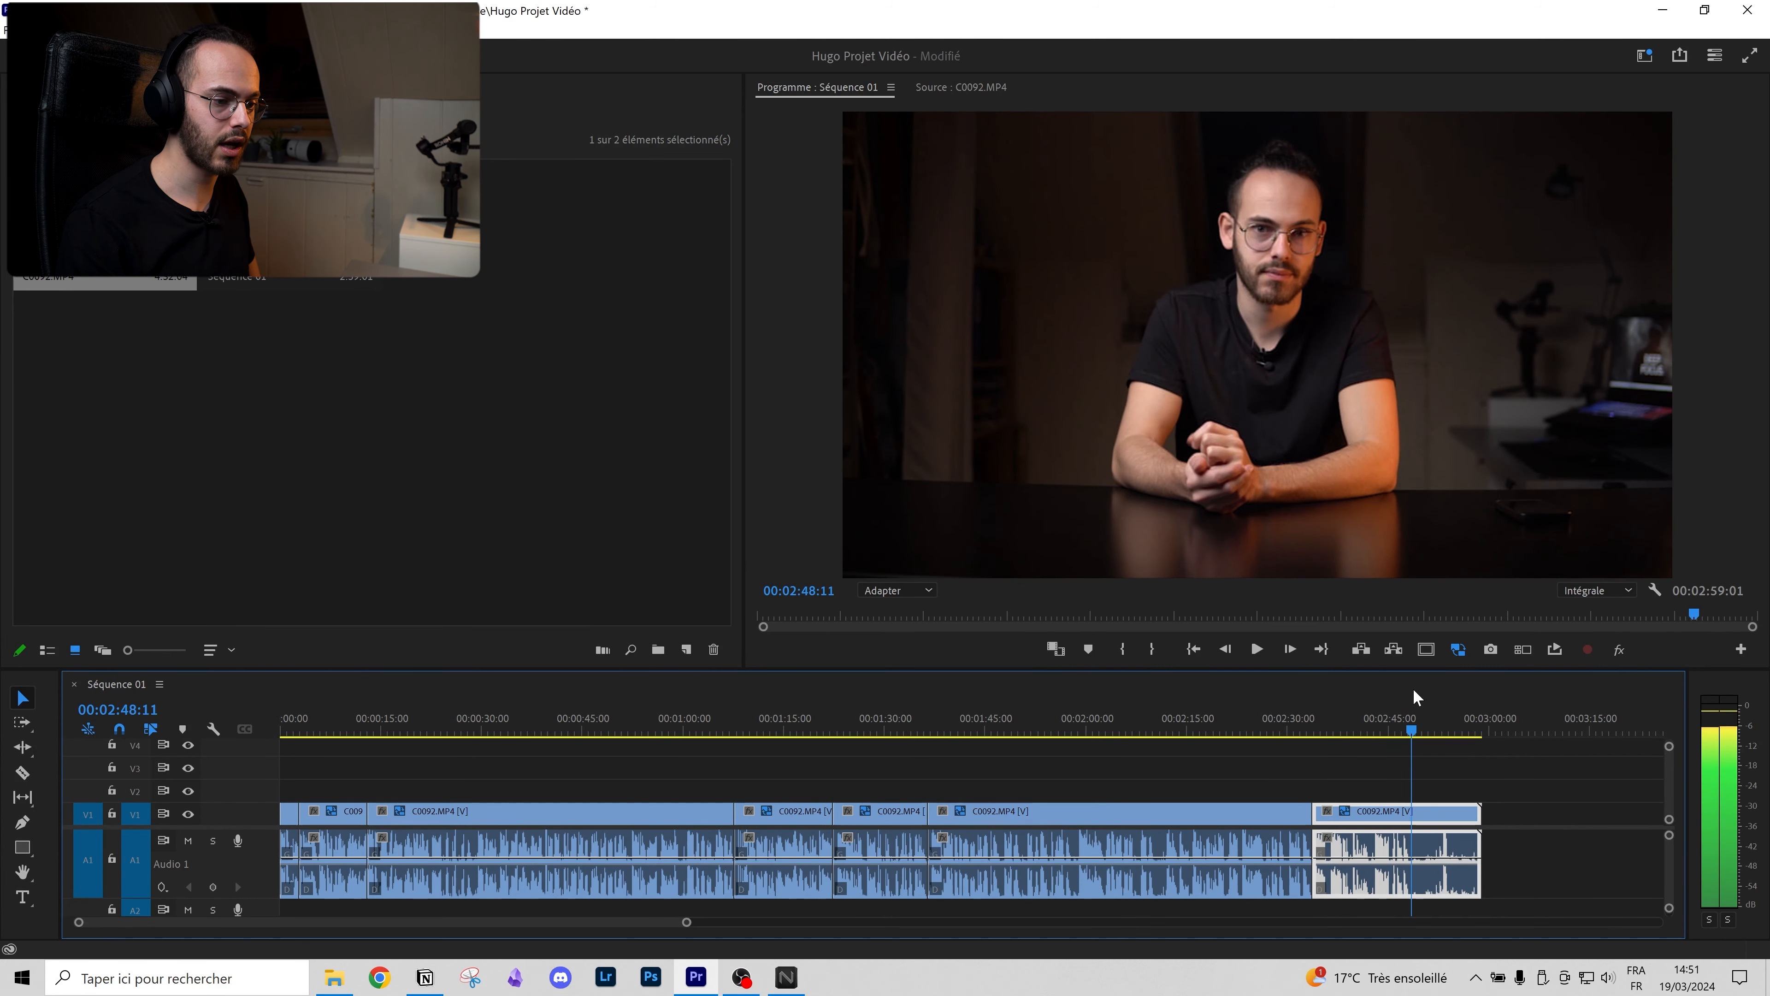
Step: Split at 2:48:11, delete the leftover tail so the sequence ends there, and save the project
{"action": "key", "text": "ctrl+k"}
{"action": "left_click", "coordinate": [1462, 840]}
{"action": "key", "text": "Delete"}
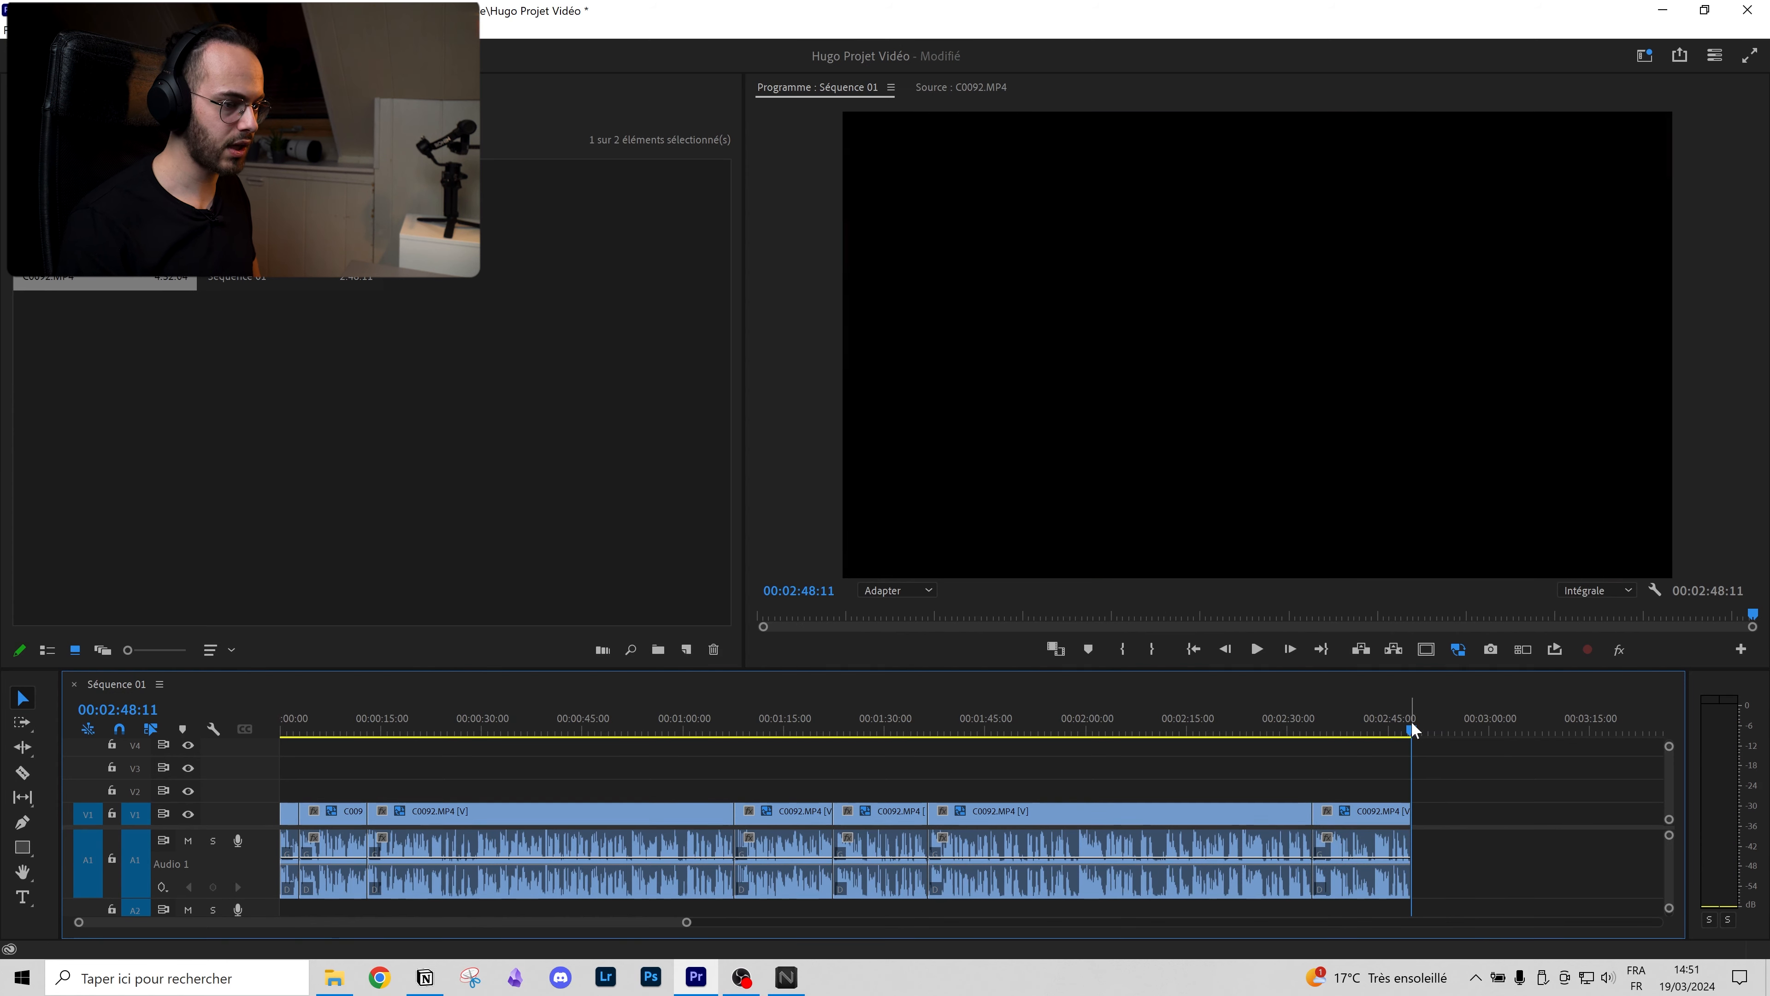
{"action": "left_click_drag", "start_coordinate": [1411, 725], "coordinate": [1428, 728]}
{"action": "left_click", "coordinate": [1397, 821]}
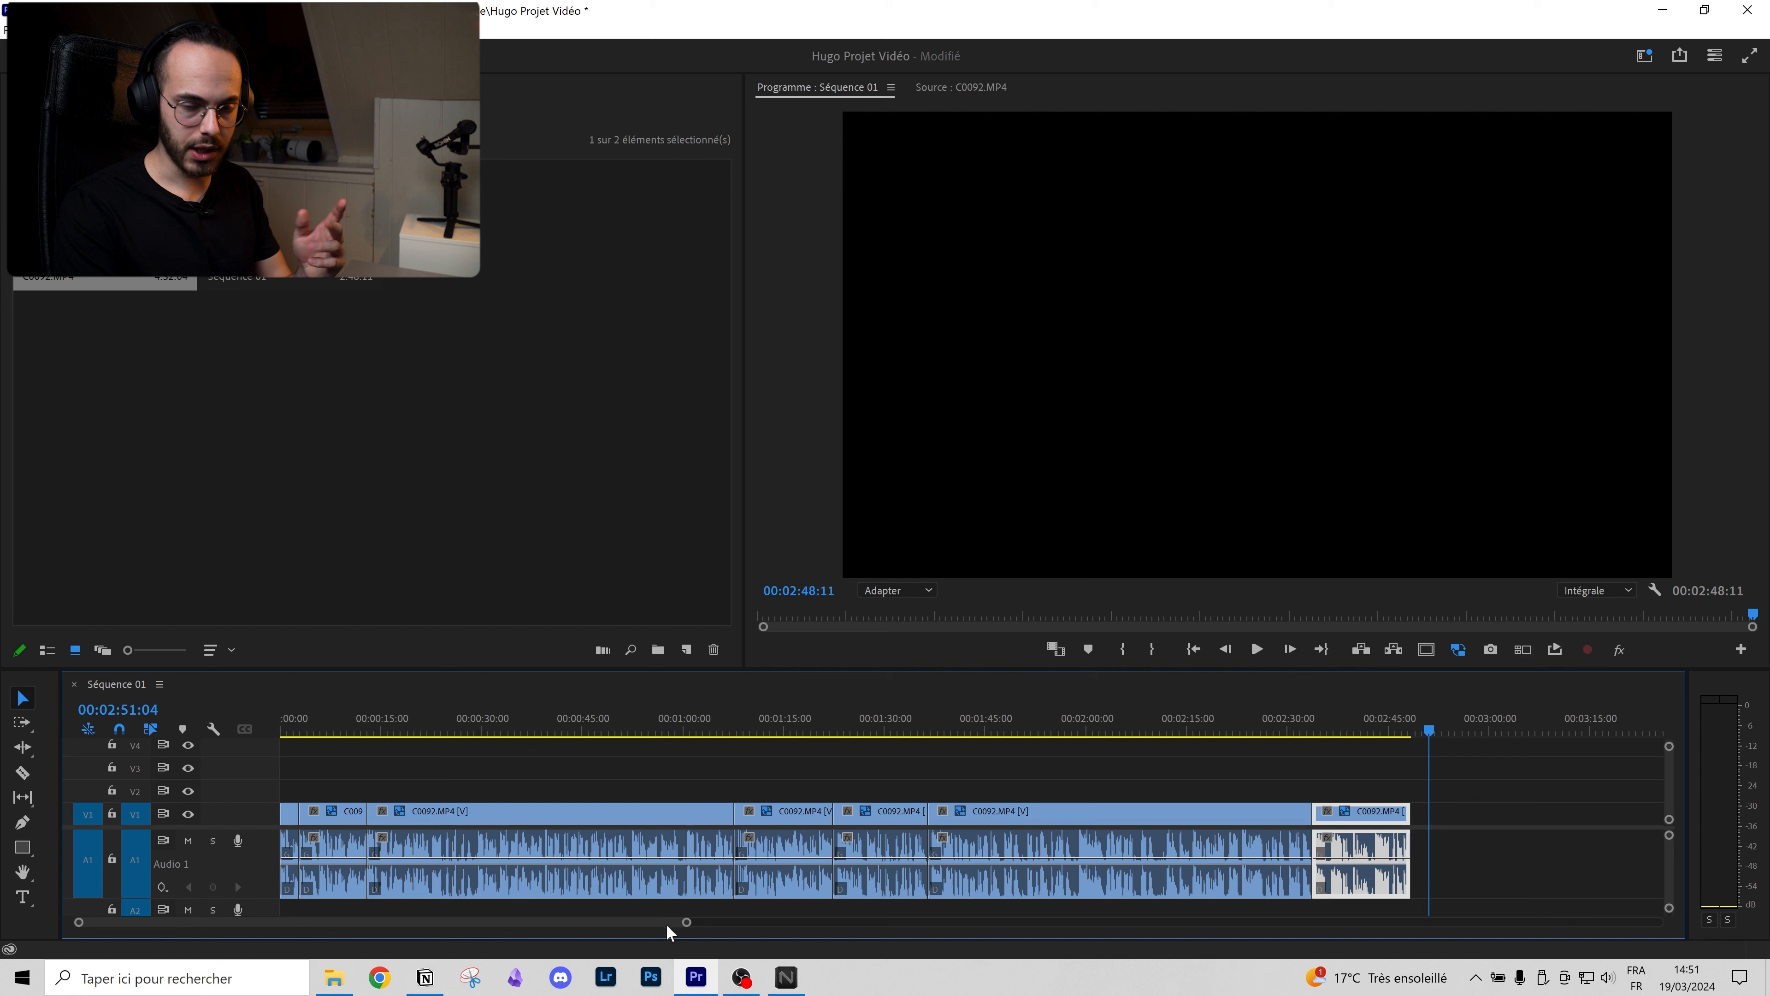
{"action": "left_click", "coordinate": [411, 847]}
{"action": "left_click", "coordinate": [413, 729]}
{"action": "left_click", "coordinate": [530, 763]}
{"action": "key", "text": "ctrl+s"}
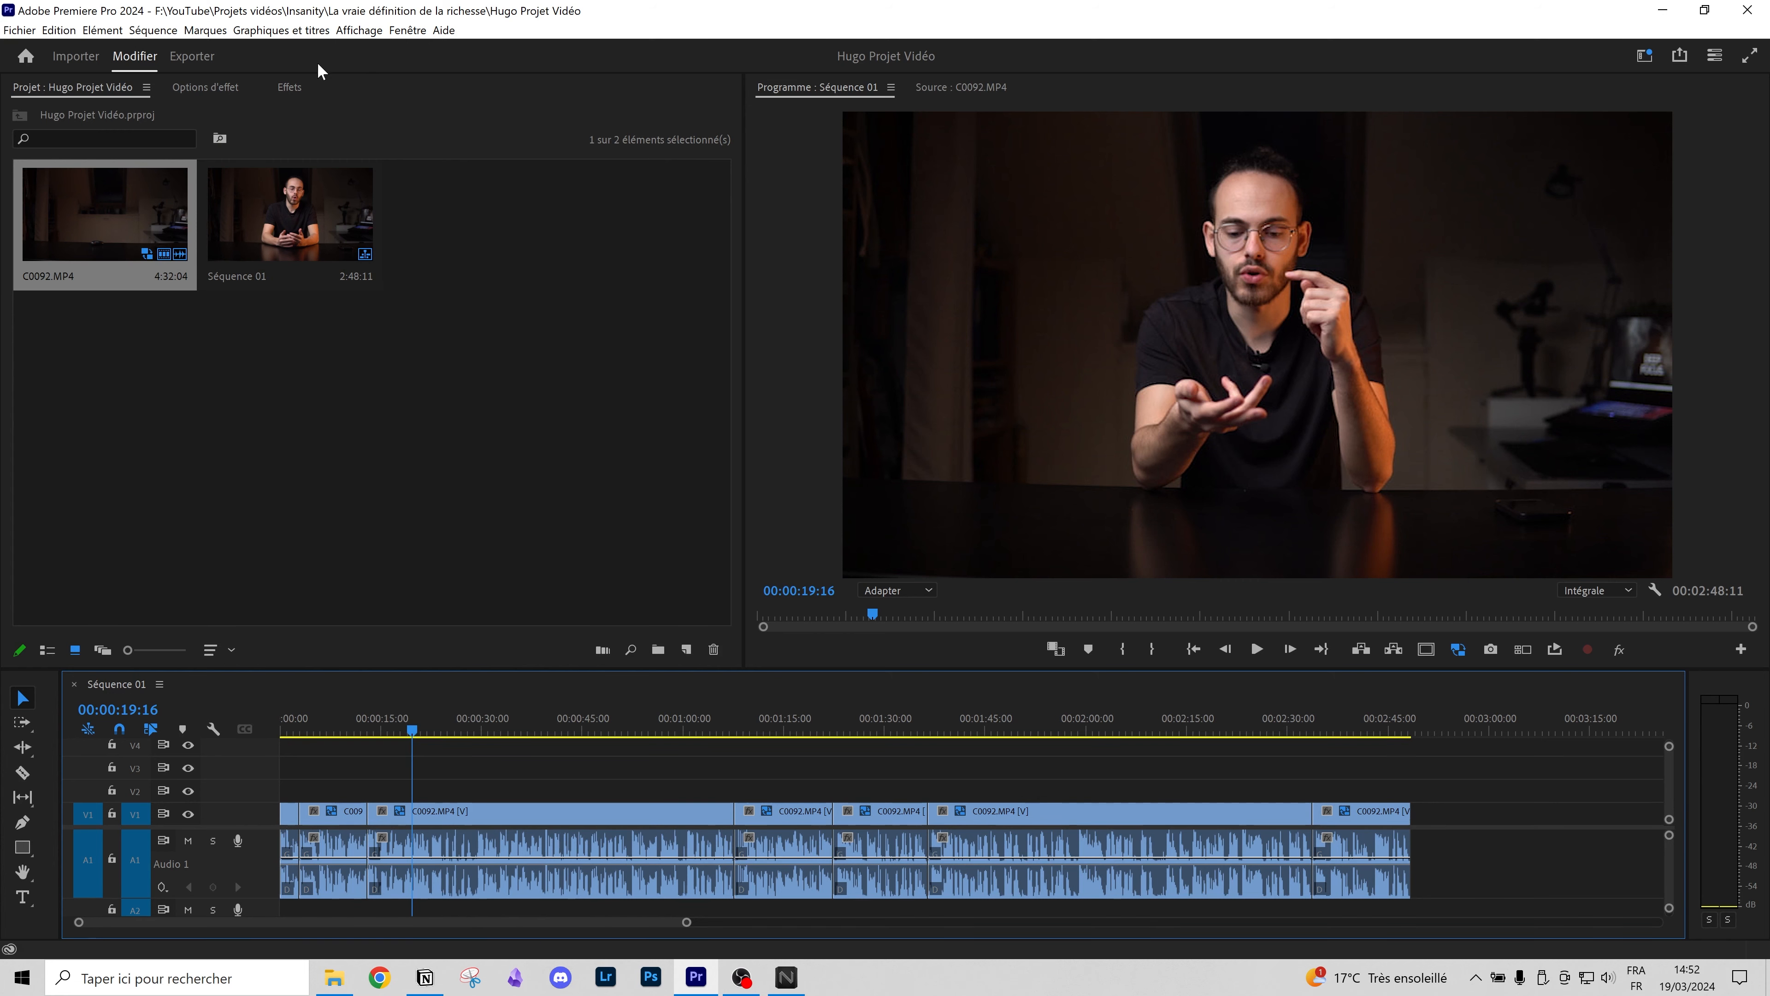
{"action": "left_click", "coordinate": [404, 31]}
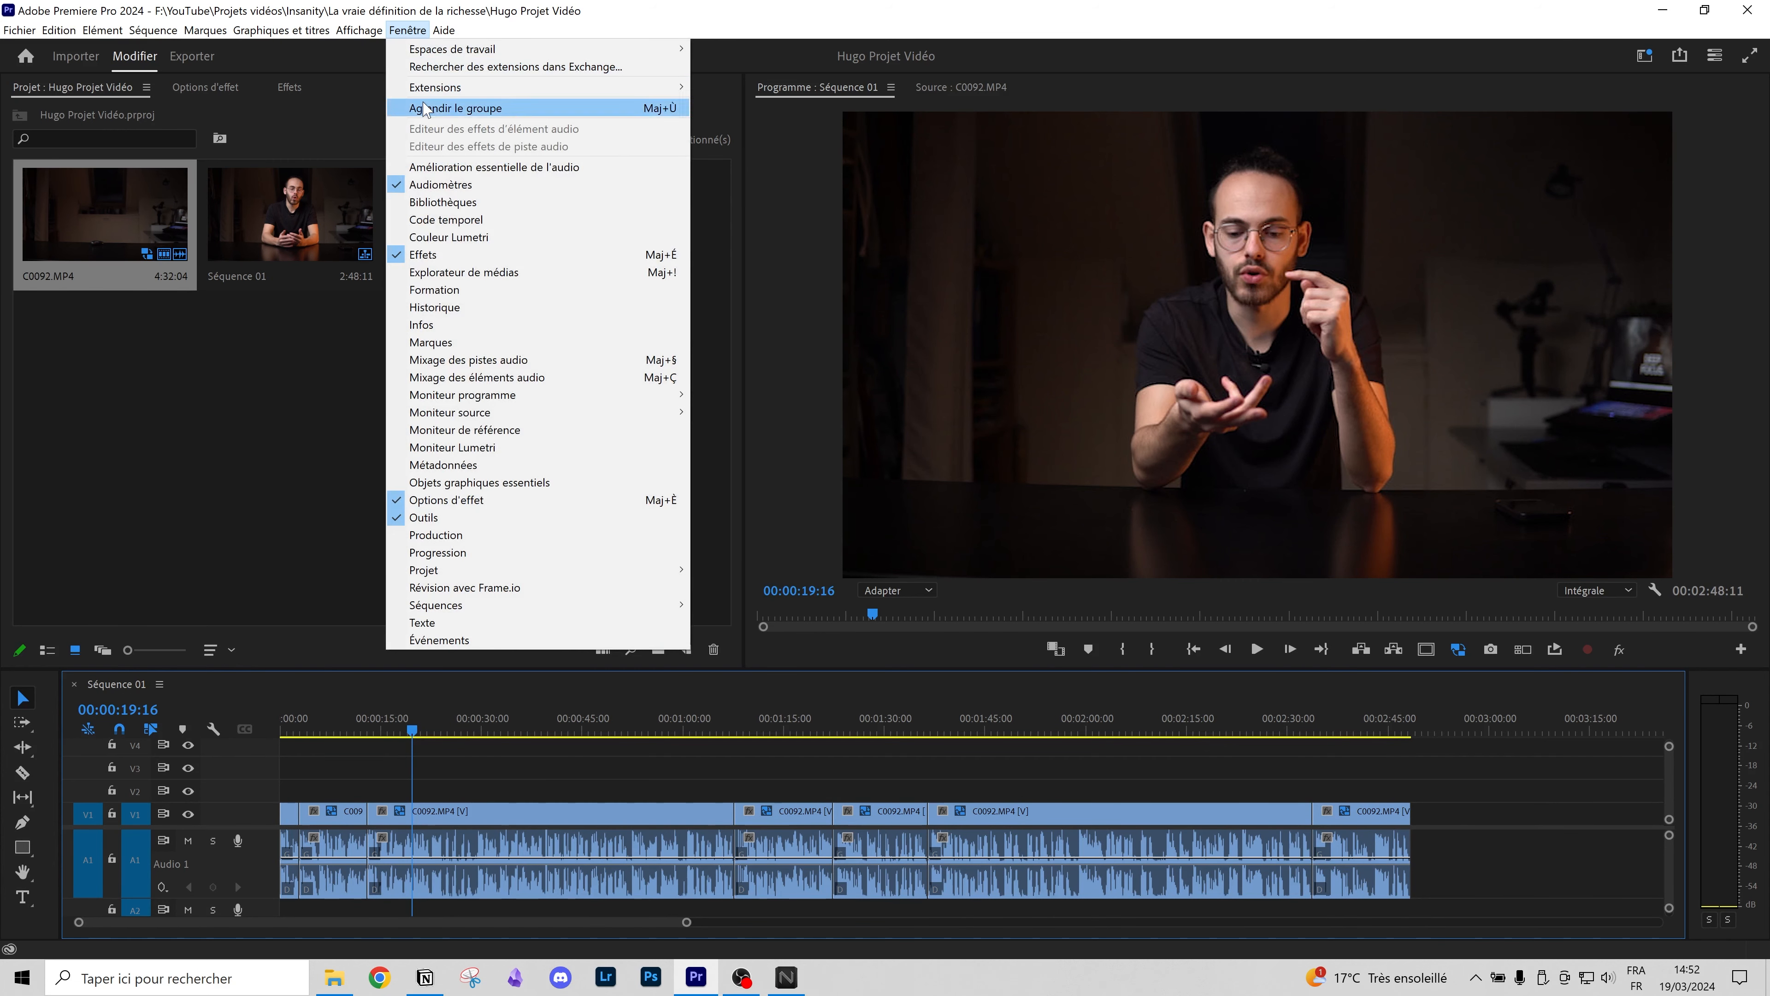
{"action": "left_click", "coordinate": [452, 237]}
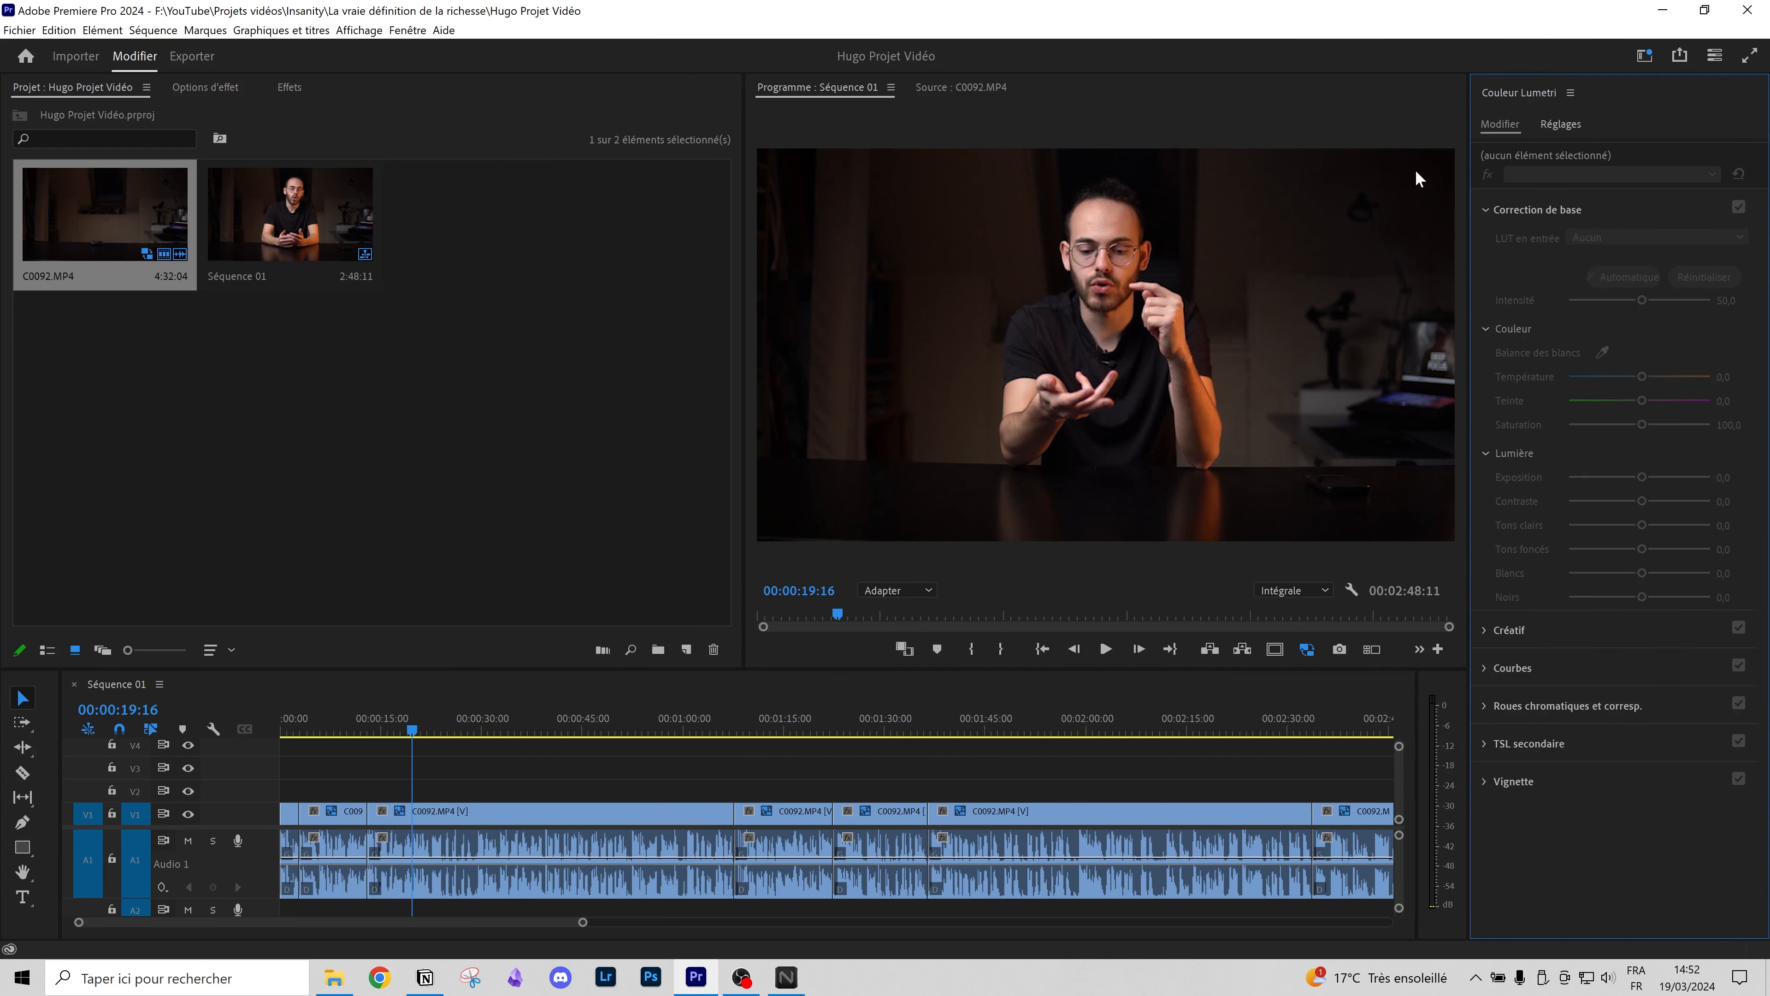
{"action": "left_click_drag", "start_coordinate": [1469, 249], "coordinate": [1321, 249]}
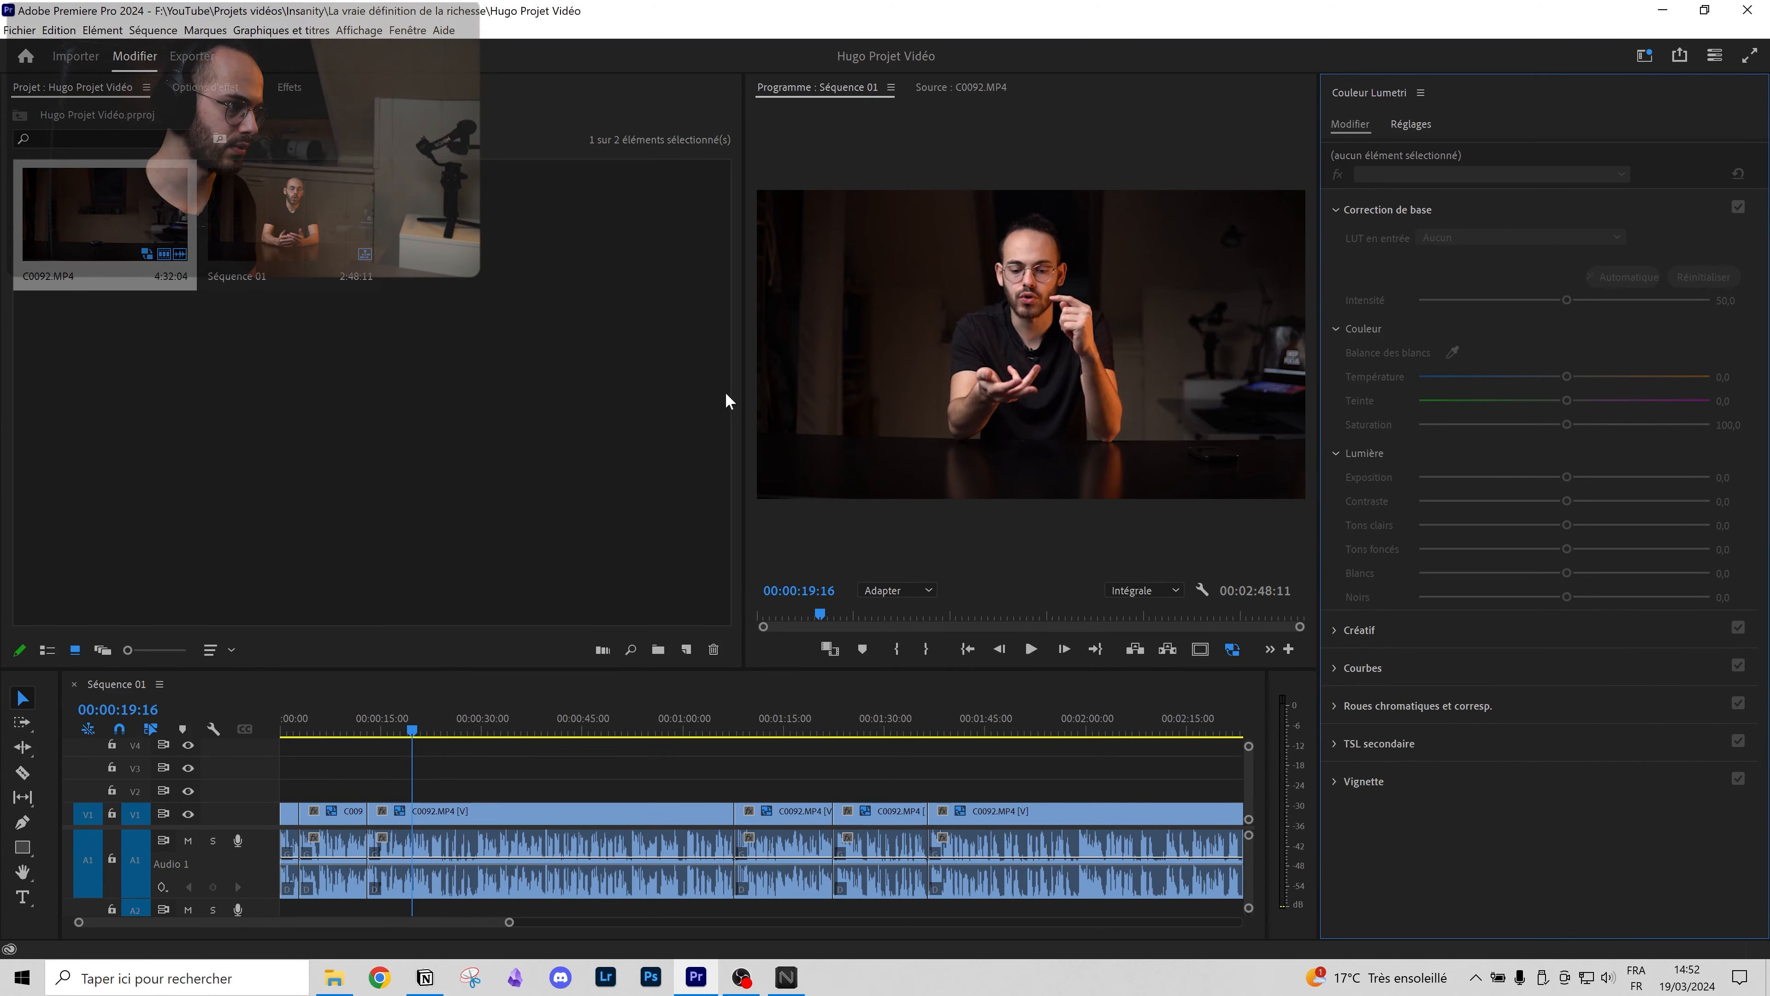
{"action": "left_click_drag", "start_coordinate": [744, 383], "coordinate": [495, 398]}
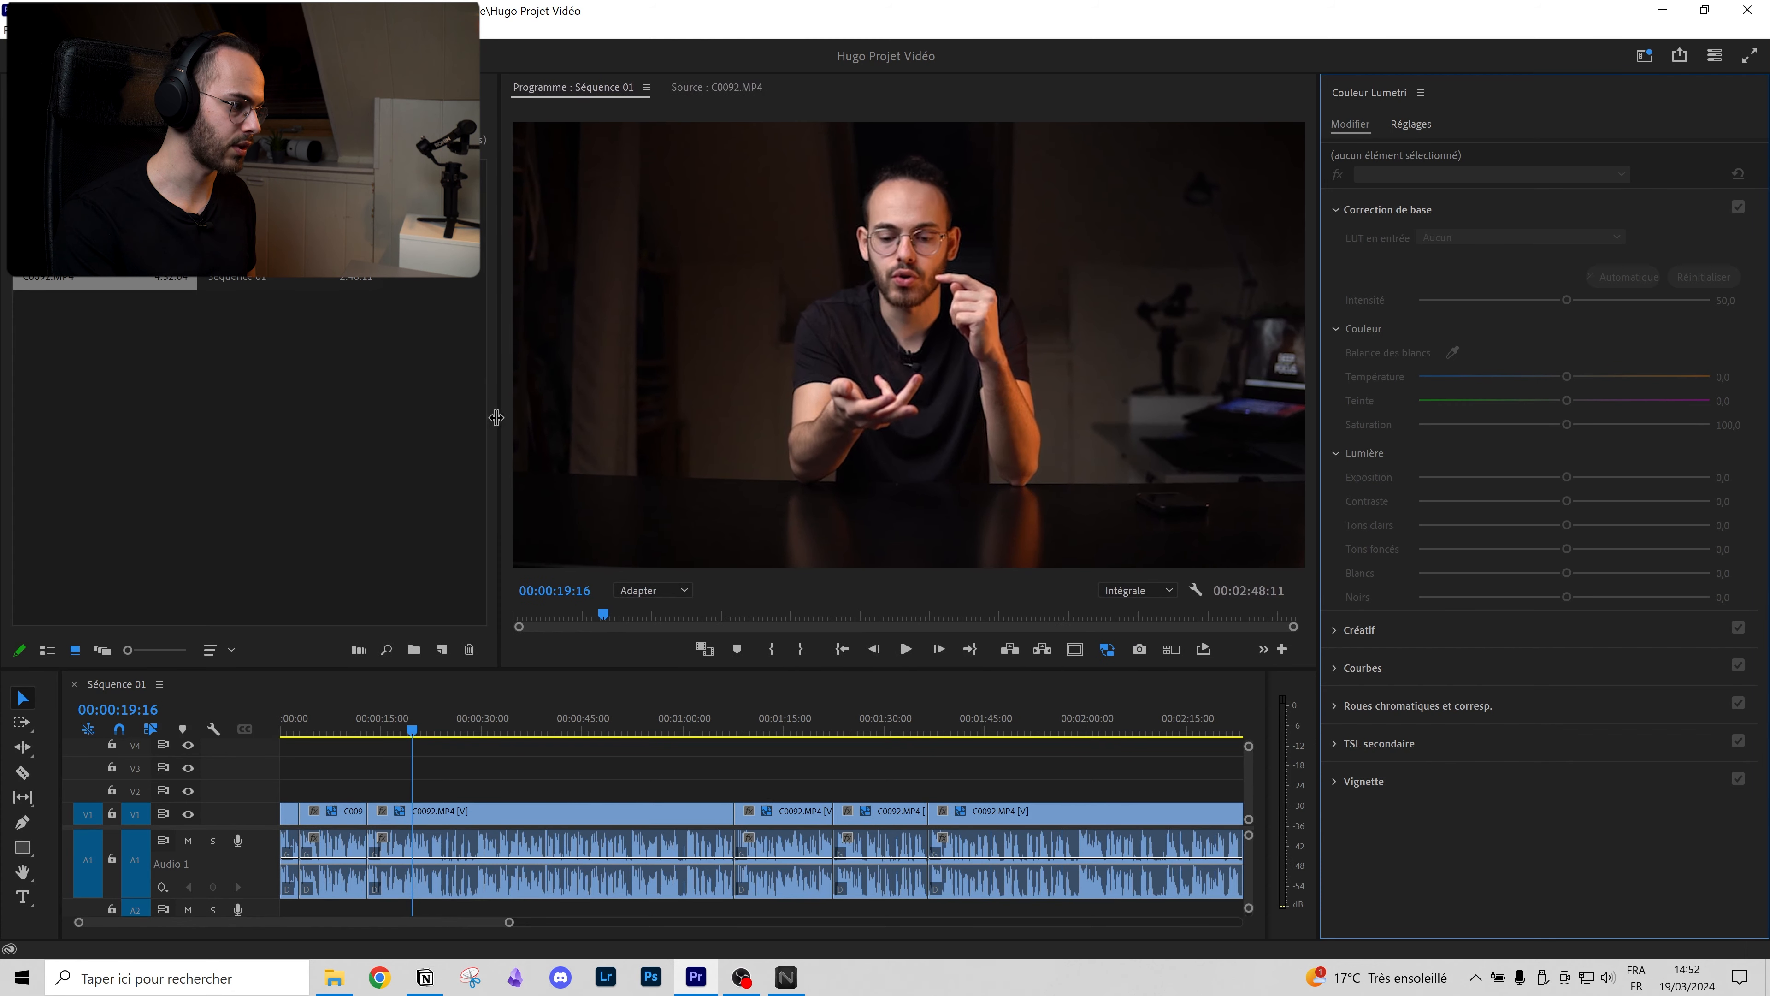
{"action": "left_click", "coordinate": [433, 813]}
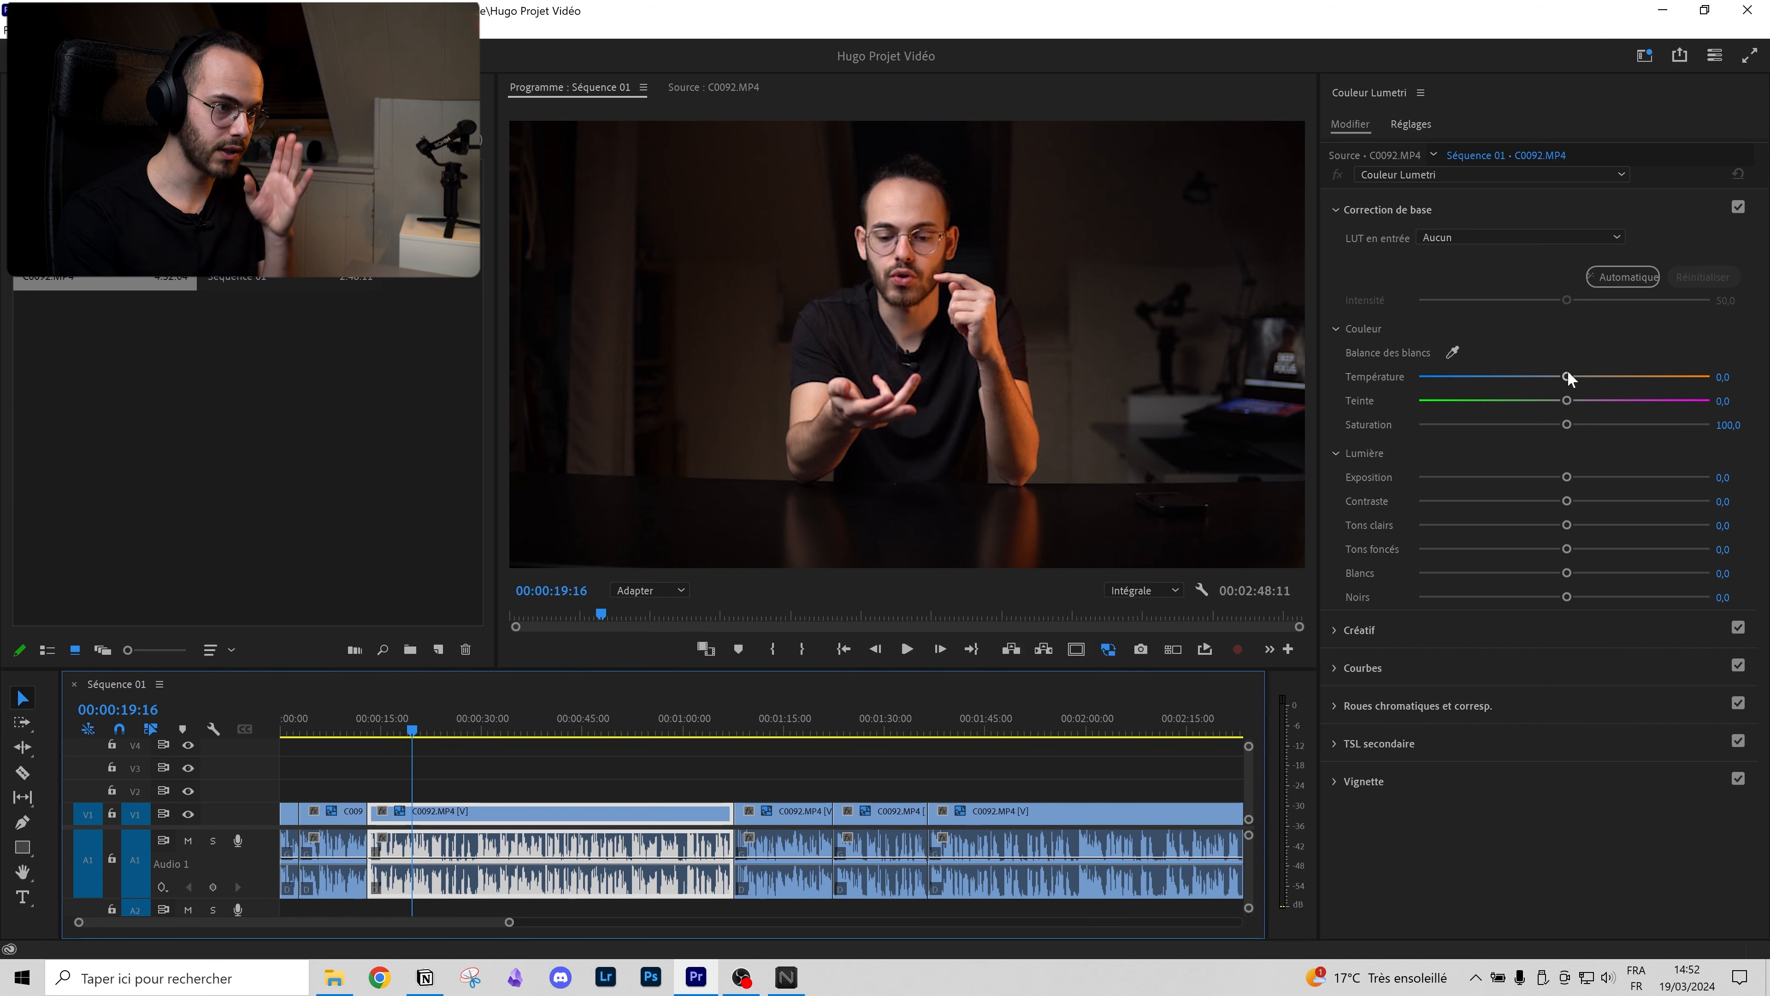
{"action": "left_click", "coordinate": [1428, 629]}
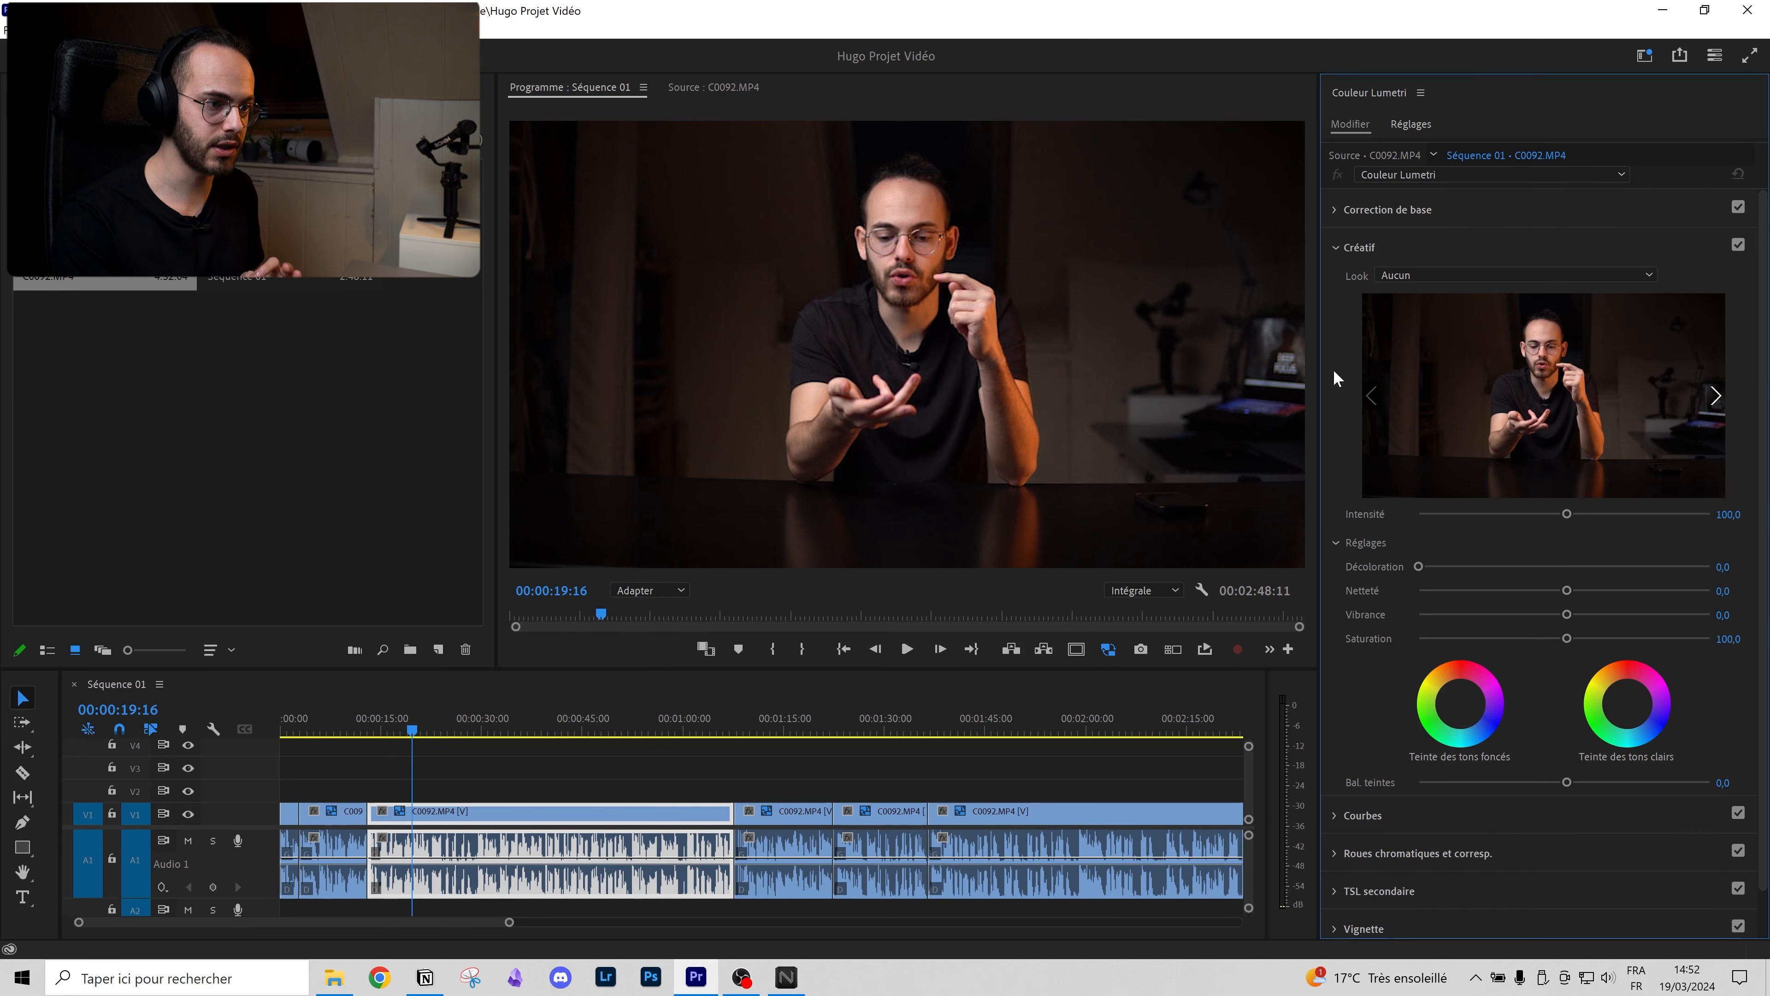
{"action": "left_click", "coordinate": [1356, 210]}
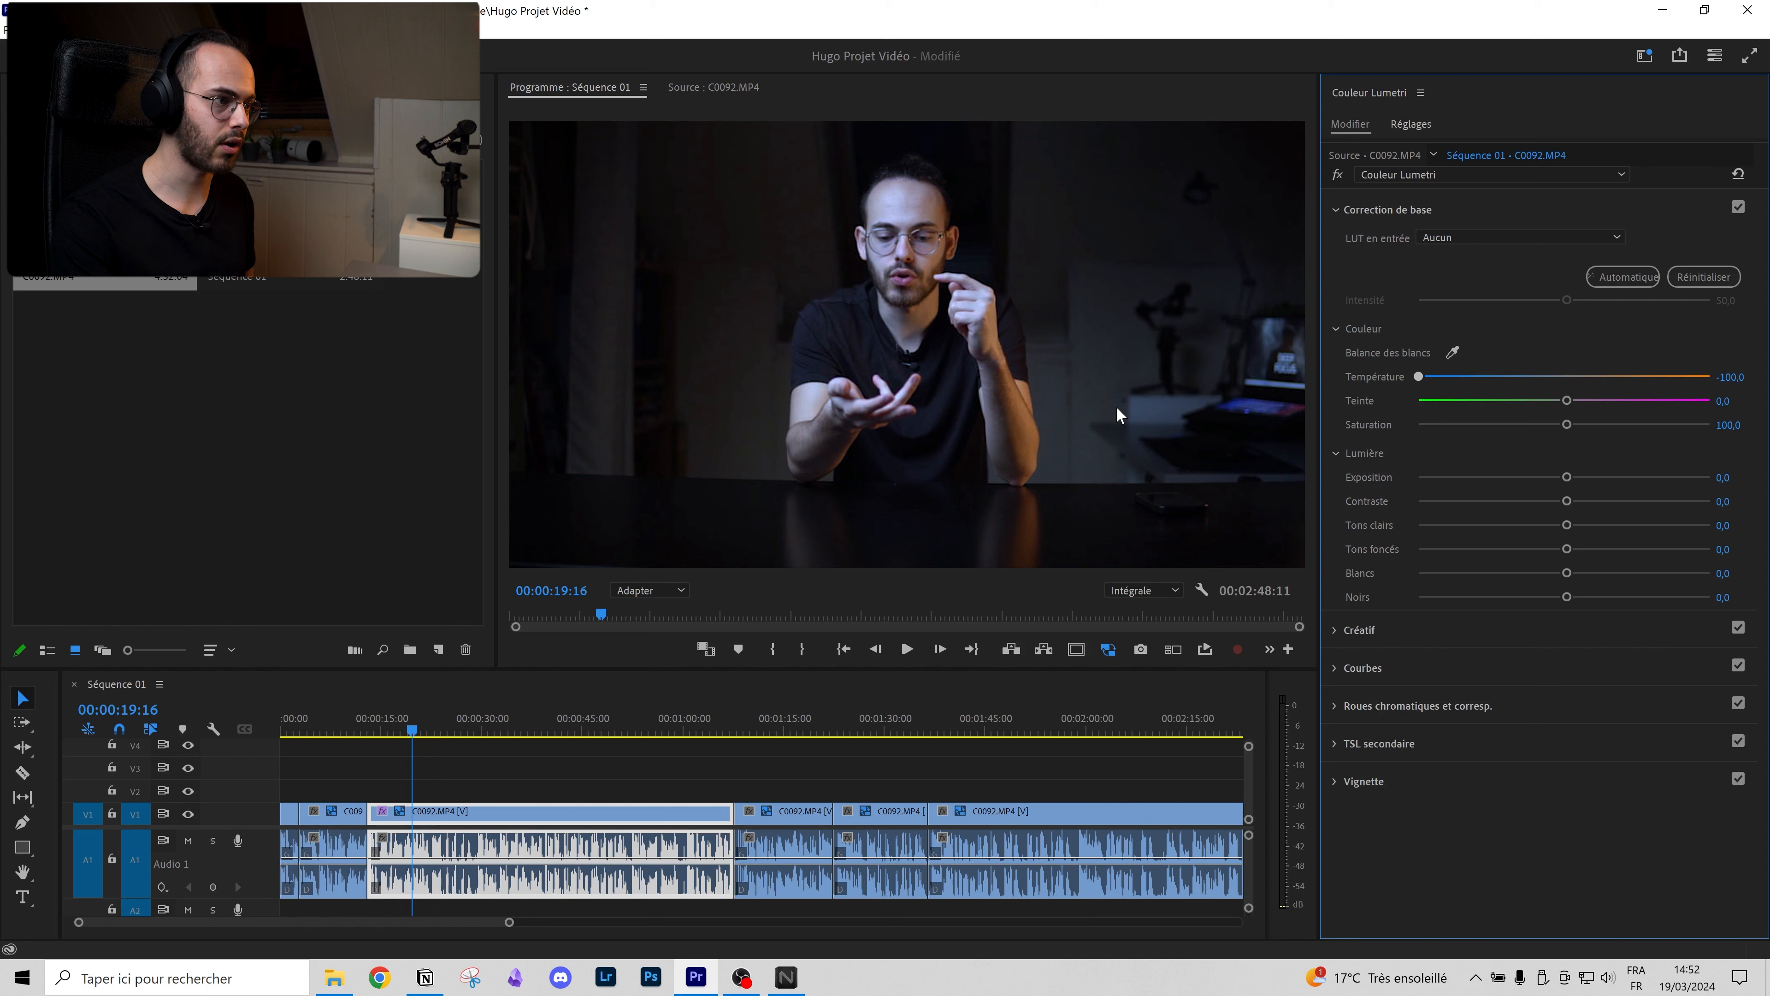
{"action": "left_click_drag", "start_coordinate": [1562, 479], "coordinate": [1705, 477]}
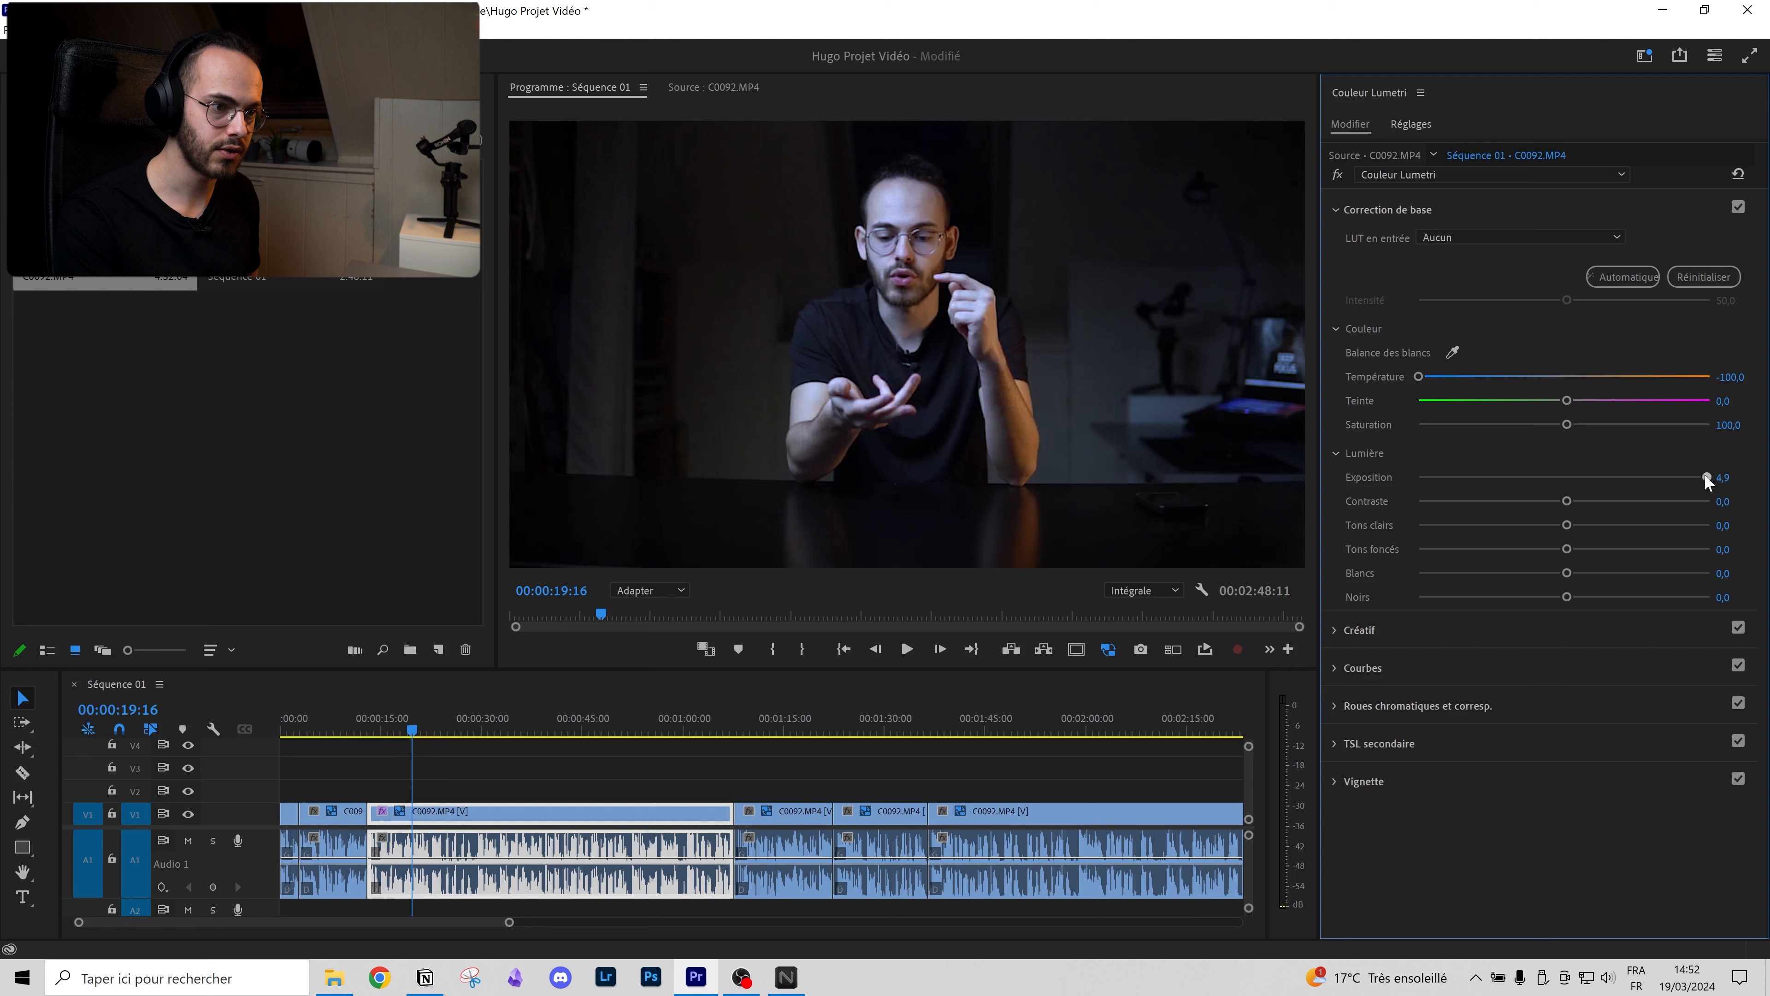
{"action": "double_click", "coordinate": [1419, 378]}
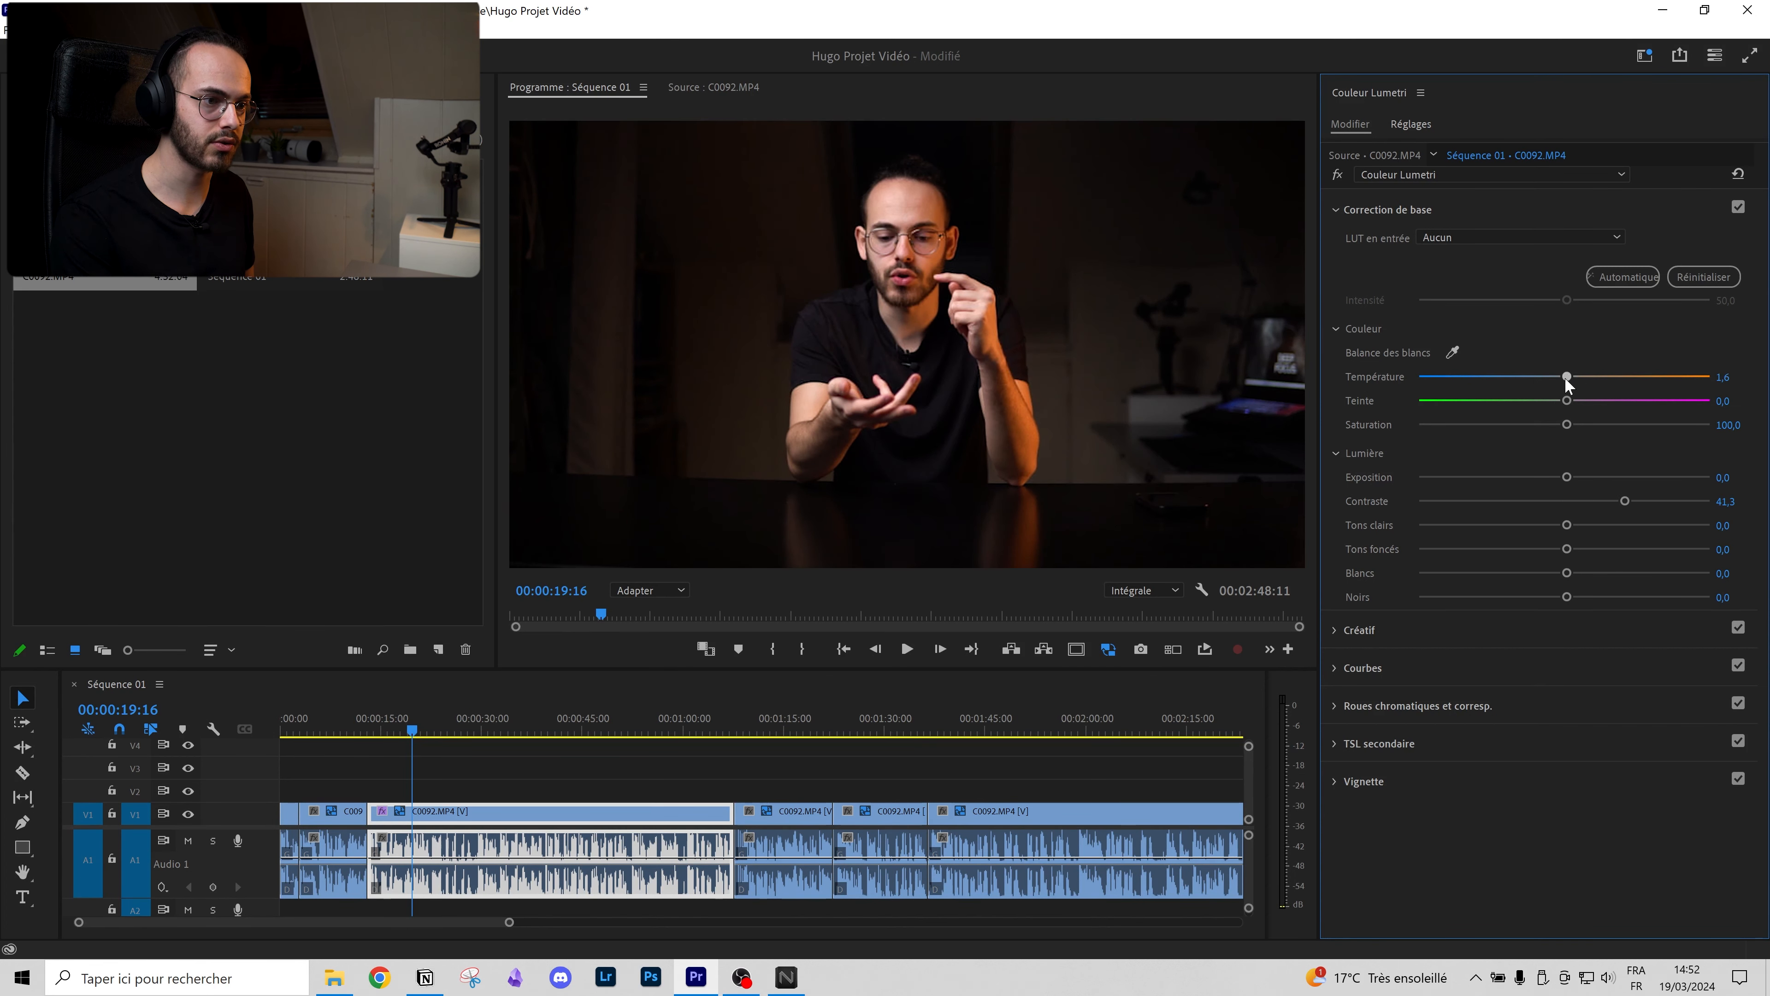
{"action": "left_click_drag", "start_coordinate": [1618, 407], "coordinate": [1655, 406]}
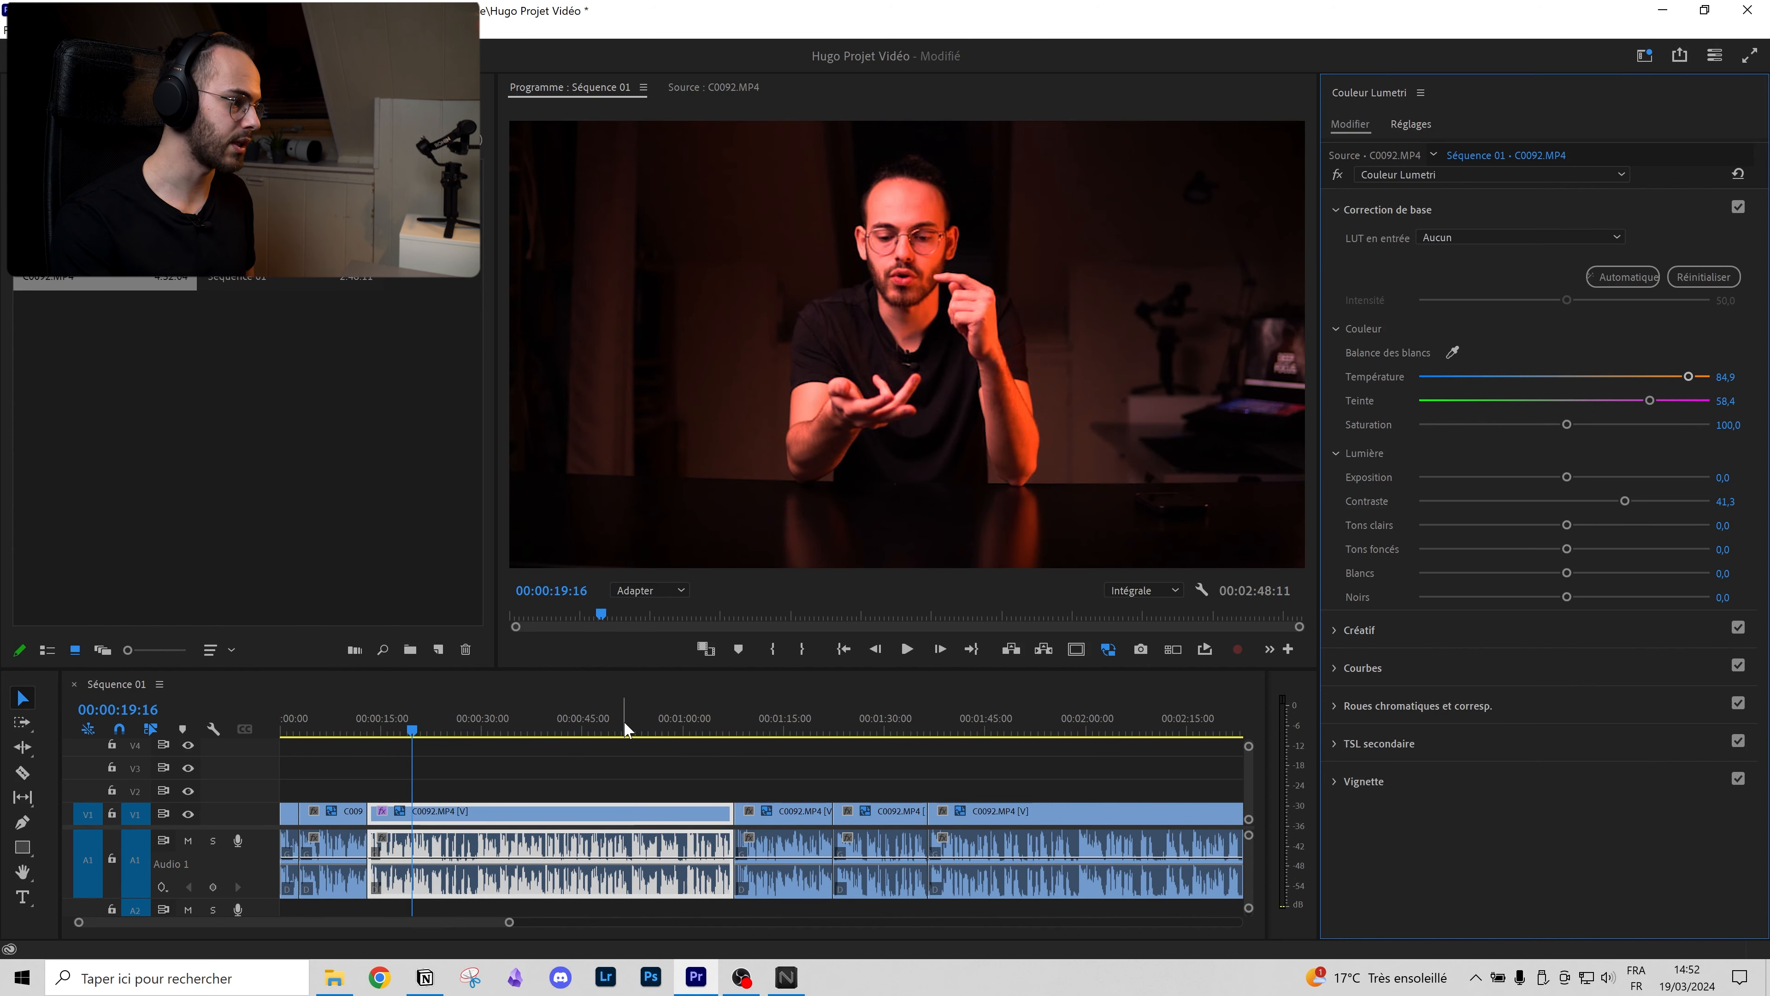
{"action": "left_click", "coordinate": [724, 726]}
{"action": "left_click_drag", "start_coordinate": [723, 726], "coordinate": [790, 714]}
{"action": "left_click", "coordinate": [684, 732]}
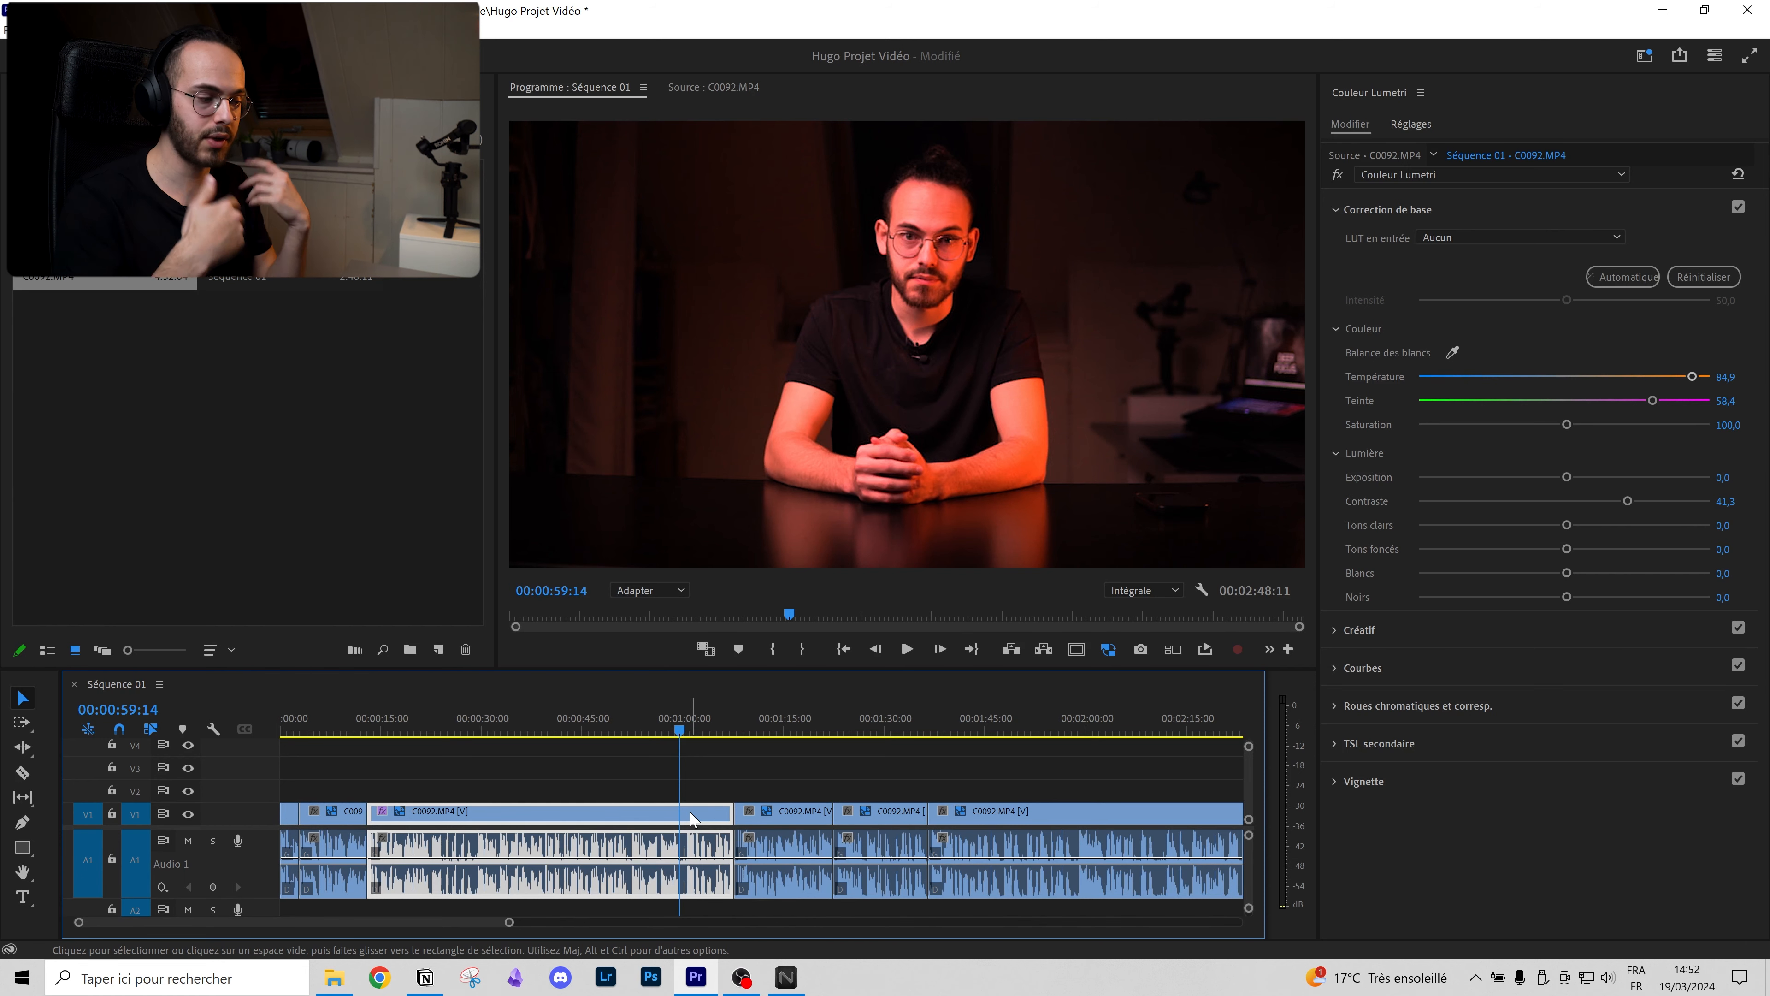
{"action": "left_click", "coordinate": [1714, 305]}
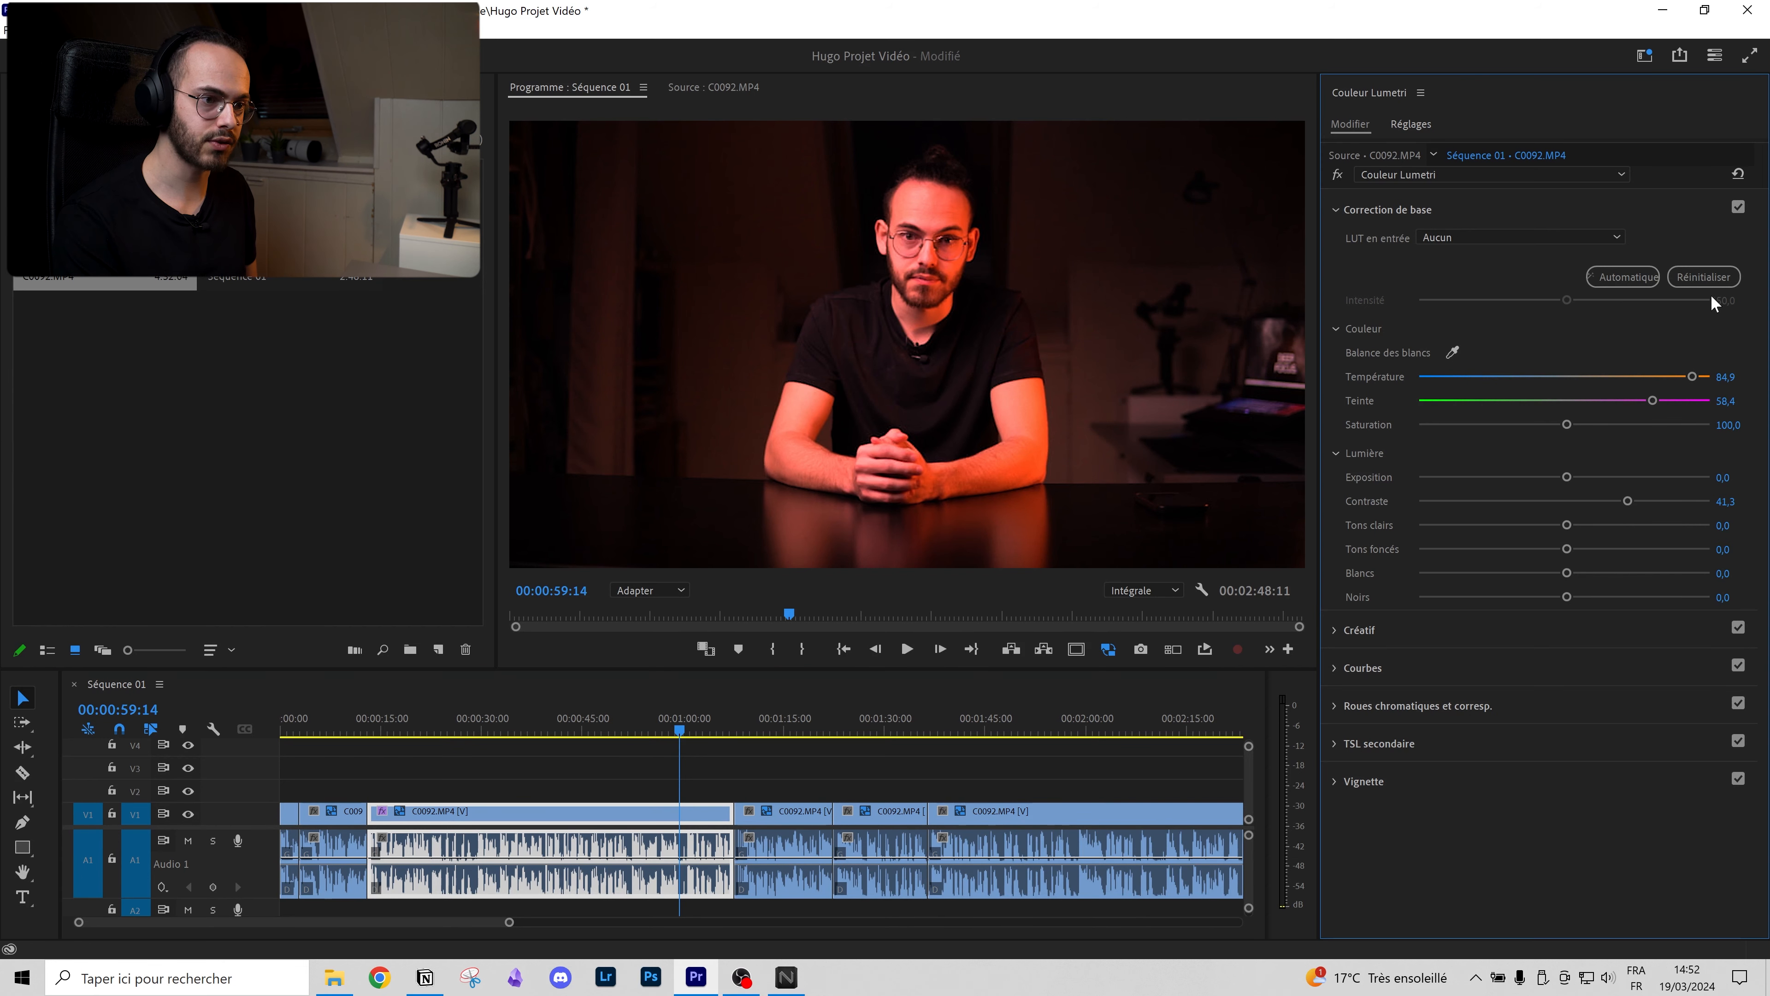
{"action": "left_click", "coordinate": [1708, 279]}
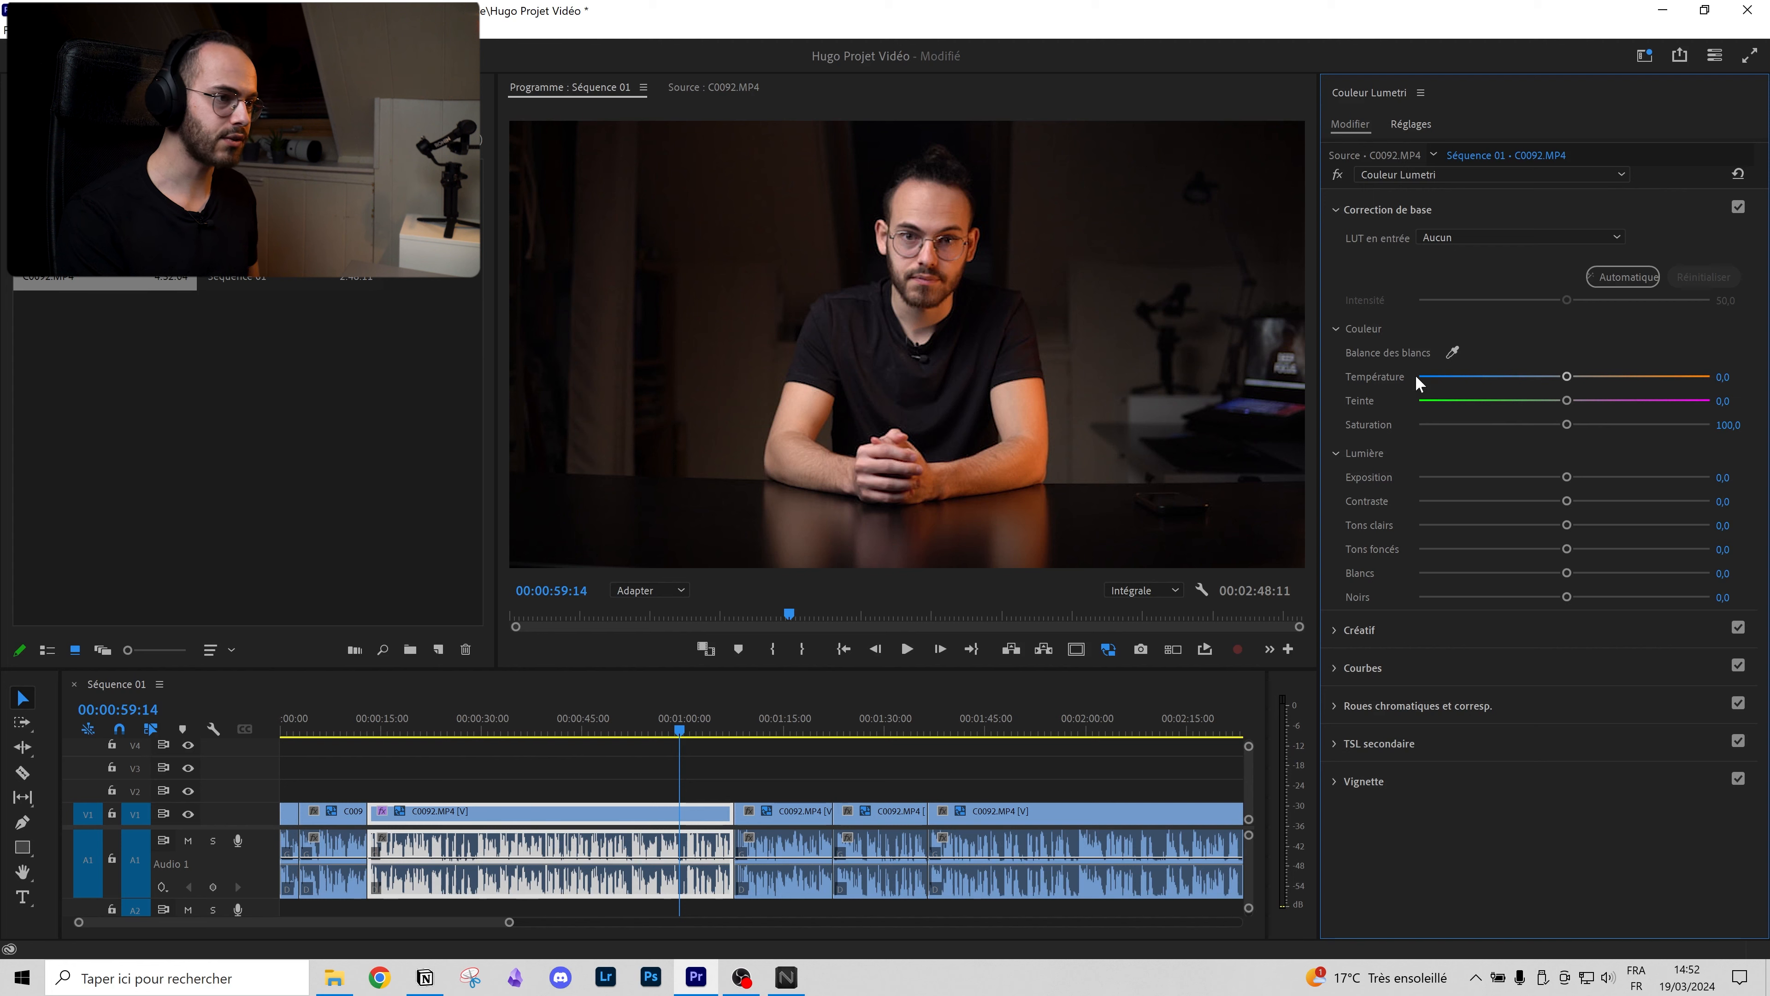
Step: Grade Source • C0092.MP4: contrast 11.7, highlights 11.0, shadows -21.8, whites 12.3, blacks -0.8, saturation 104.7
{"action": "left_click", "coordinate": [1361, 156]}
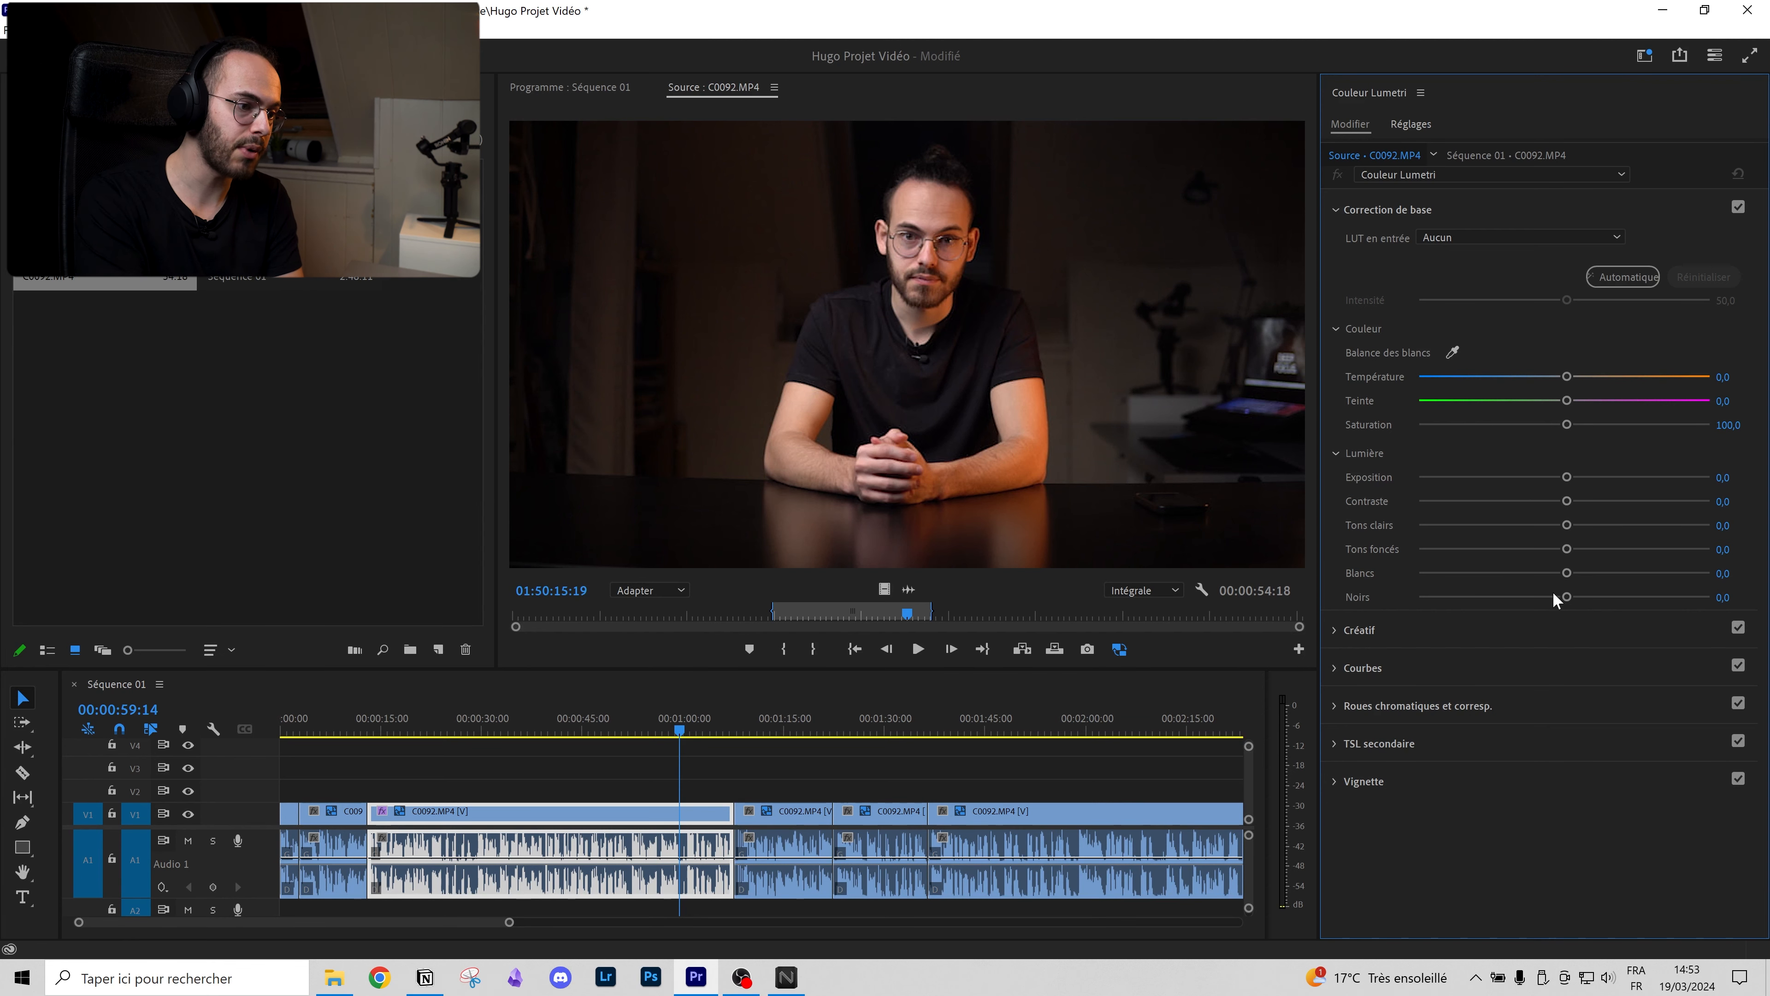
{"action": "left_click_drag", "start_coordinate": [1565, 596], "coordinate": [1563, 597]}
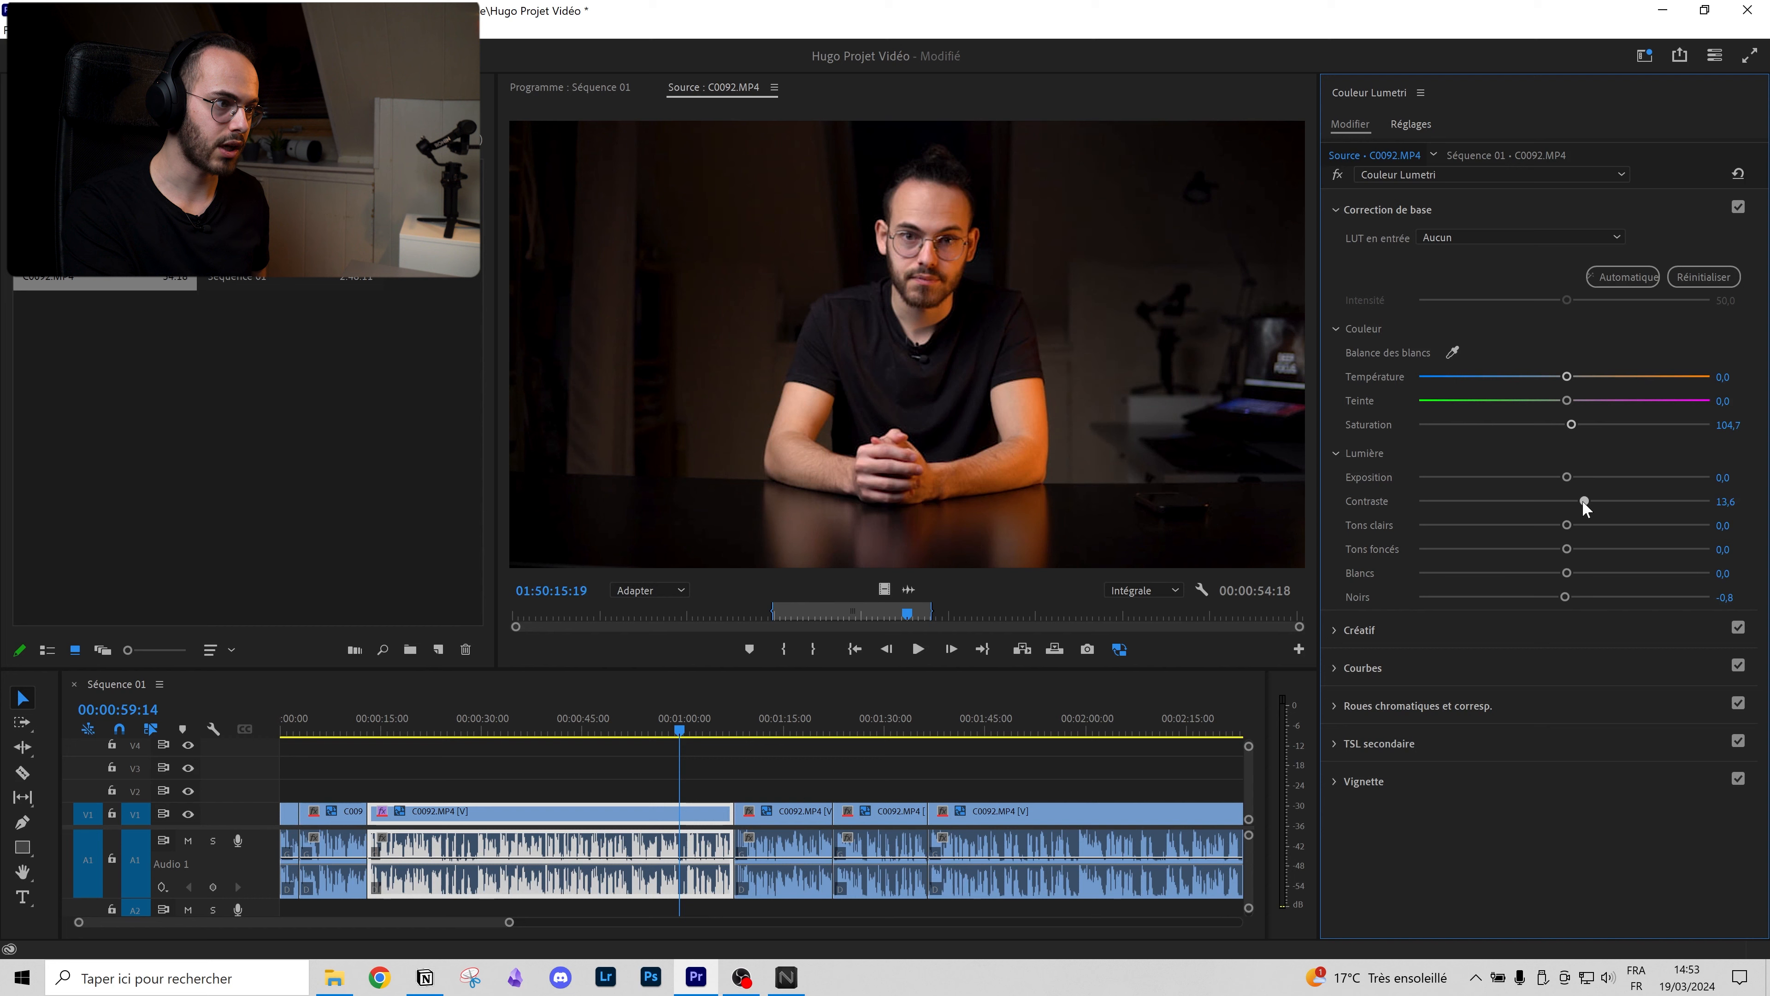
{"action": "left_click_drag", "start_coordinate": [1566, 525], "coordinate": [1710, 548]}
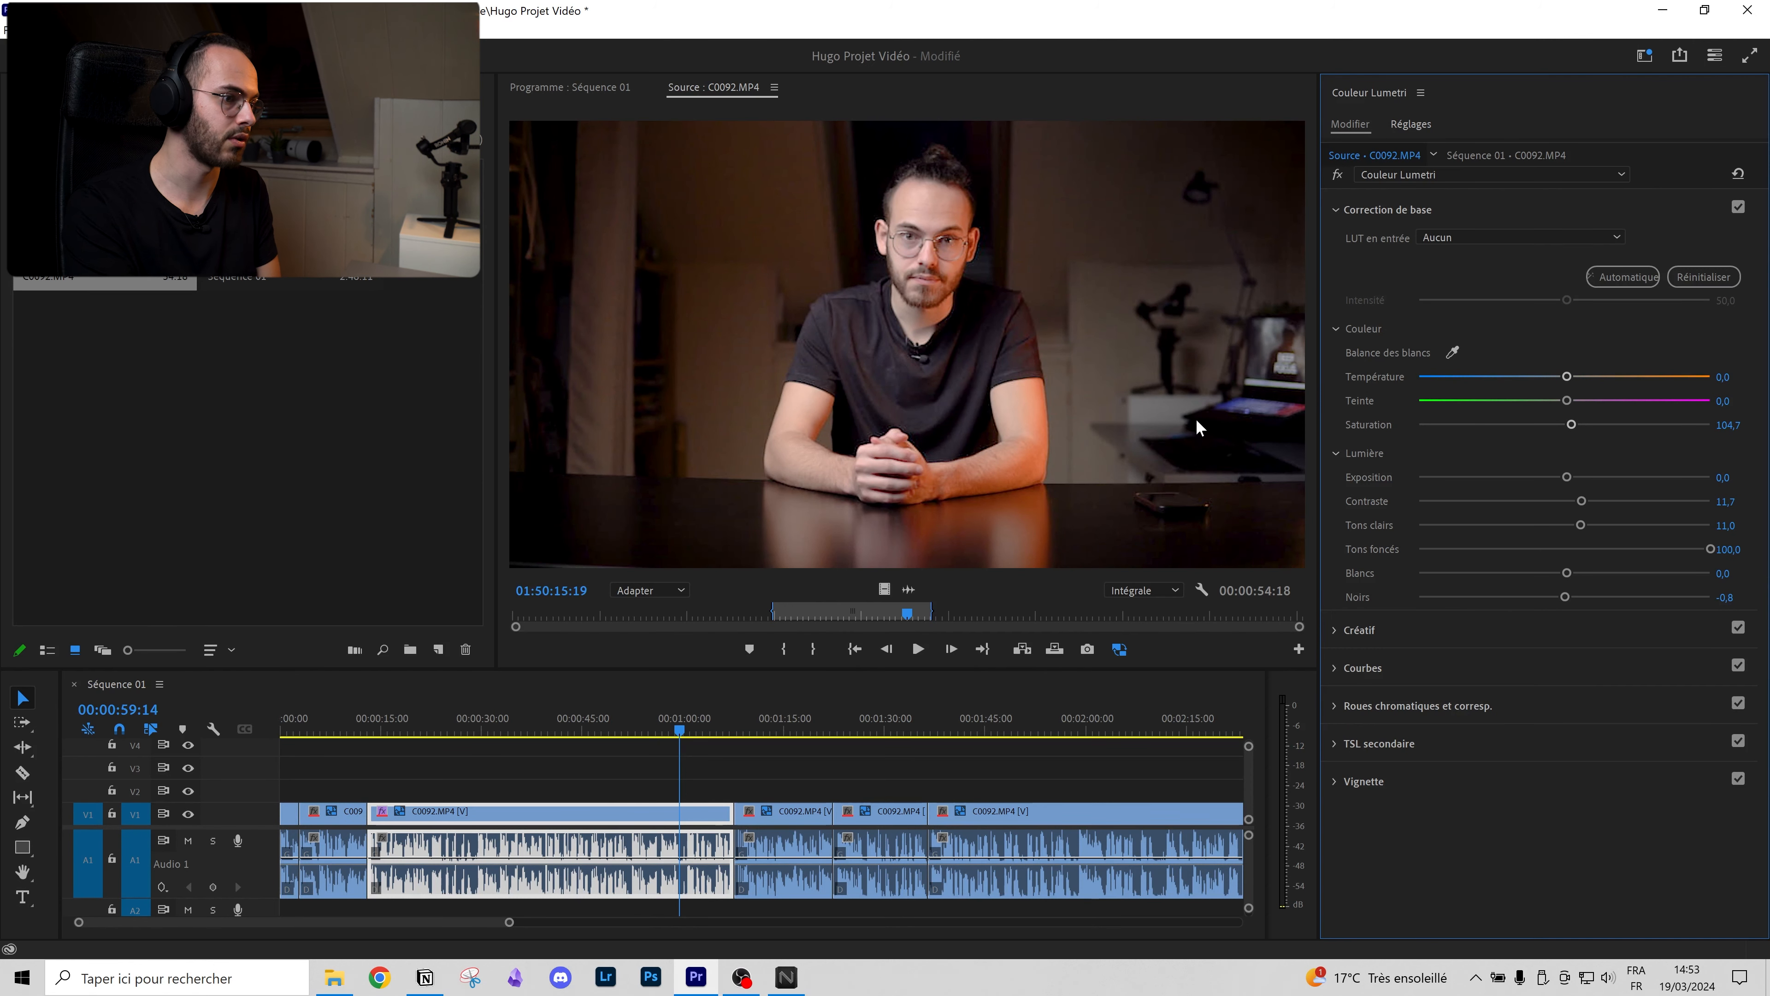
{"action": "double_click", "coordinate": [1709, 548]}
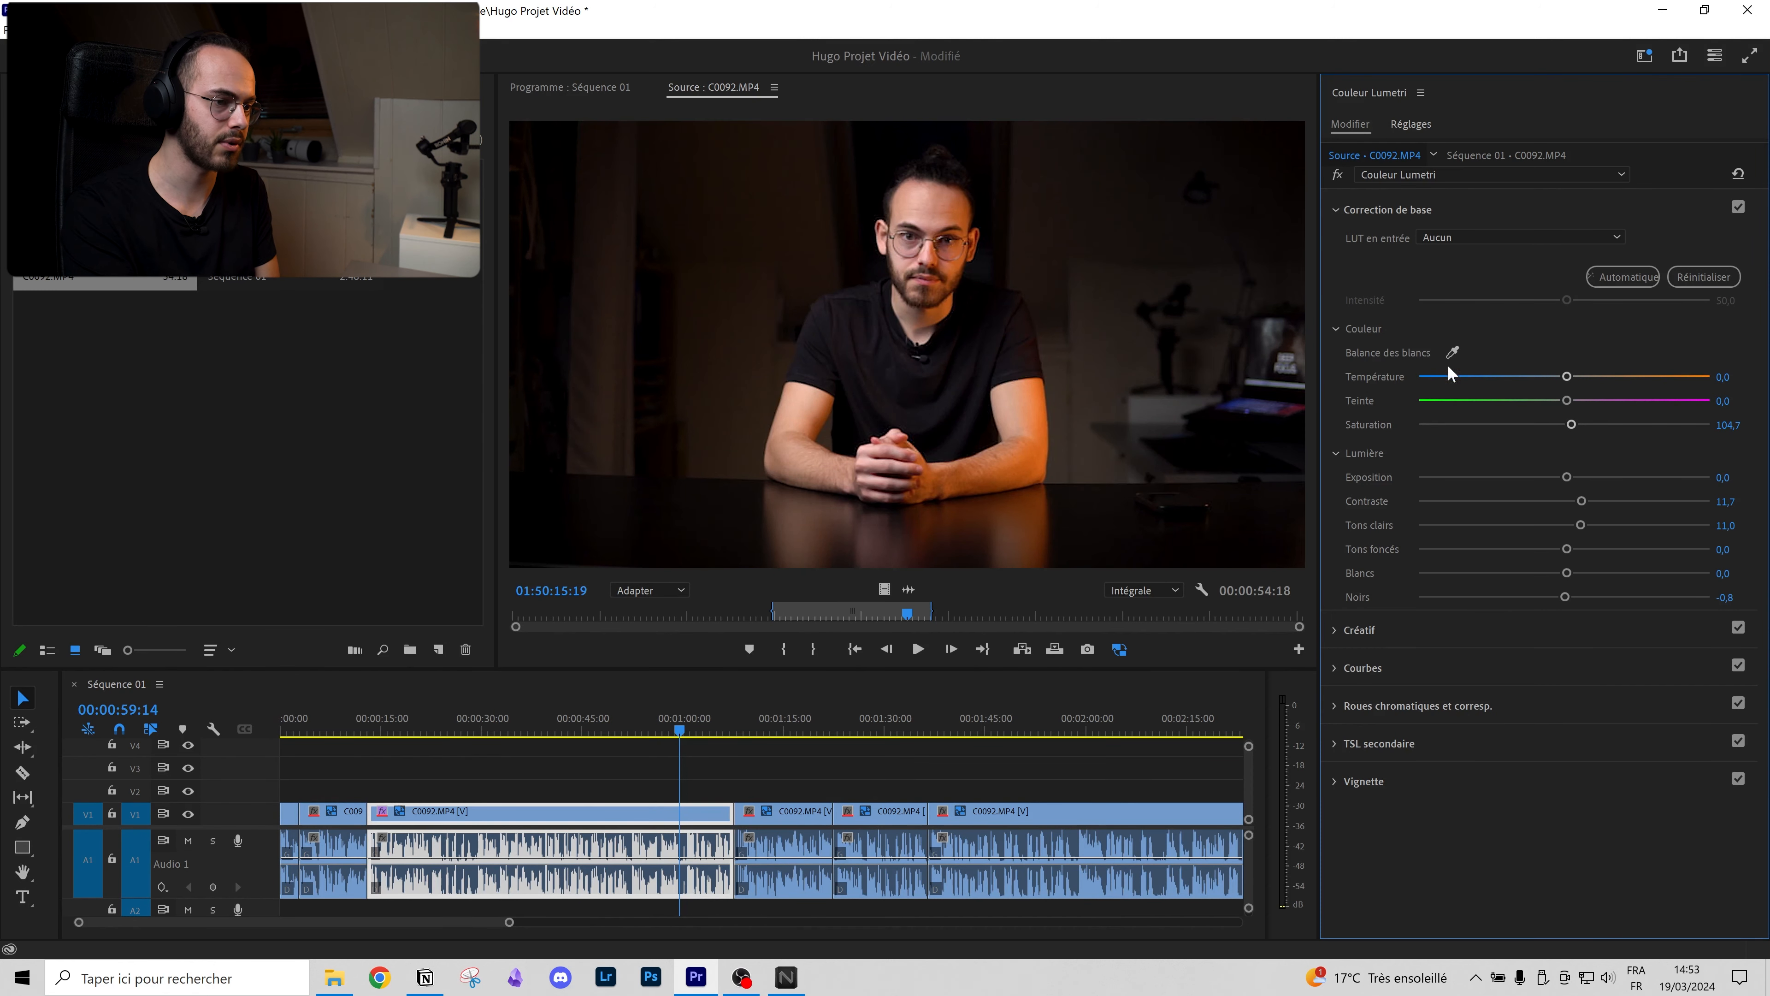
{"action": "left_click_drag", "start_coordinate": [1567, 549], "coordinate": [1533, 552]}
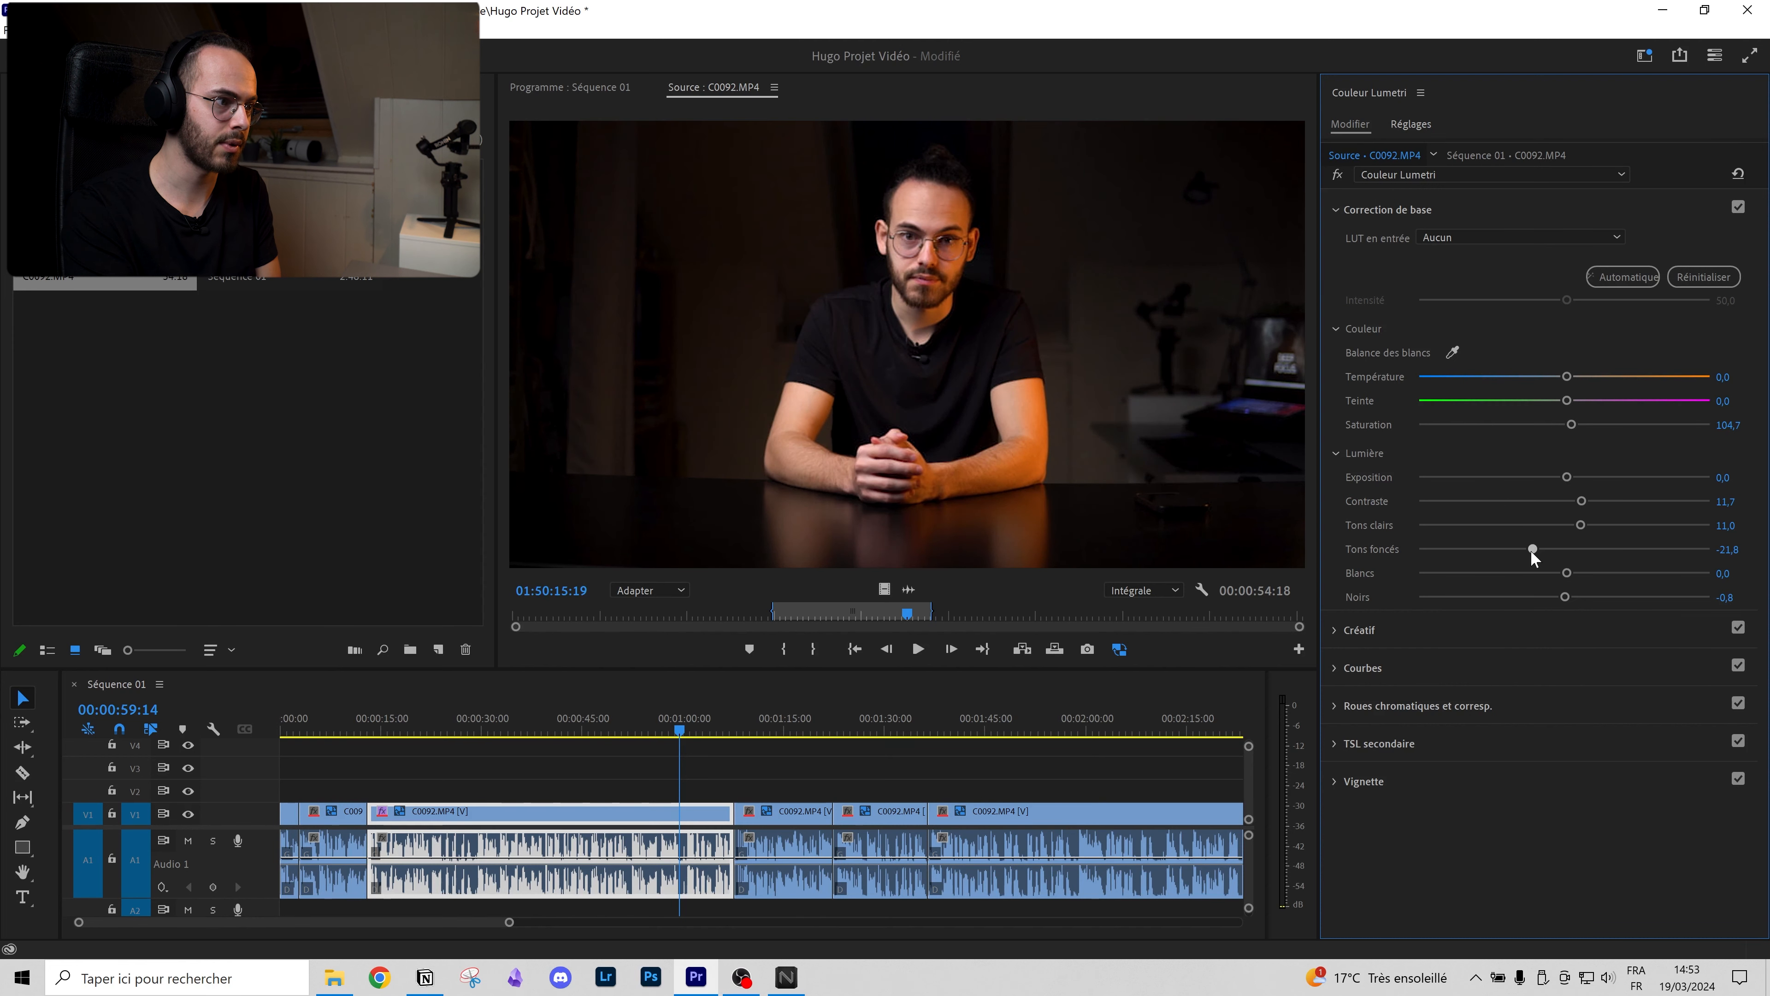
{"action": "left_click", "coordinate": [1583, 573]}
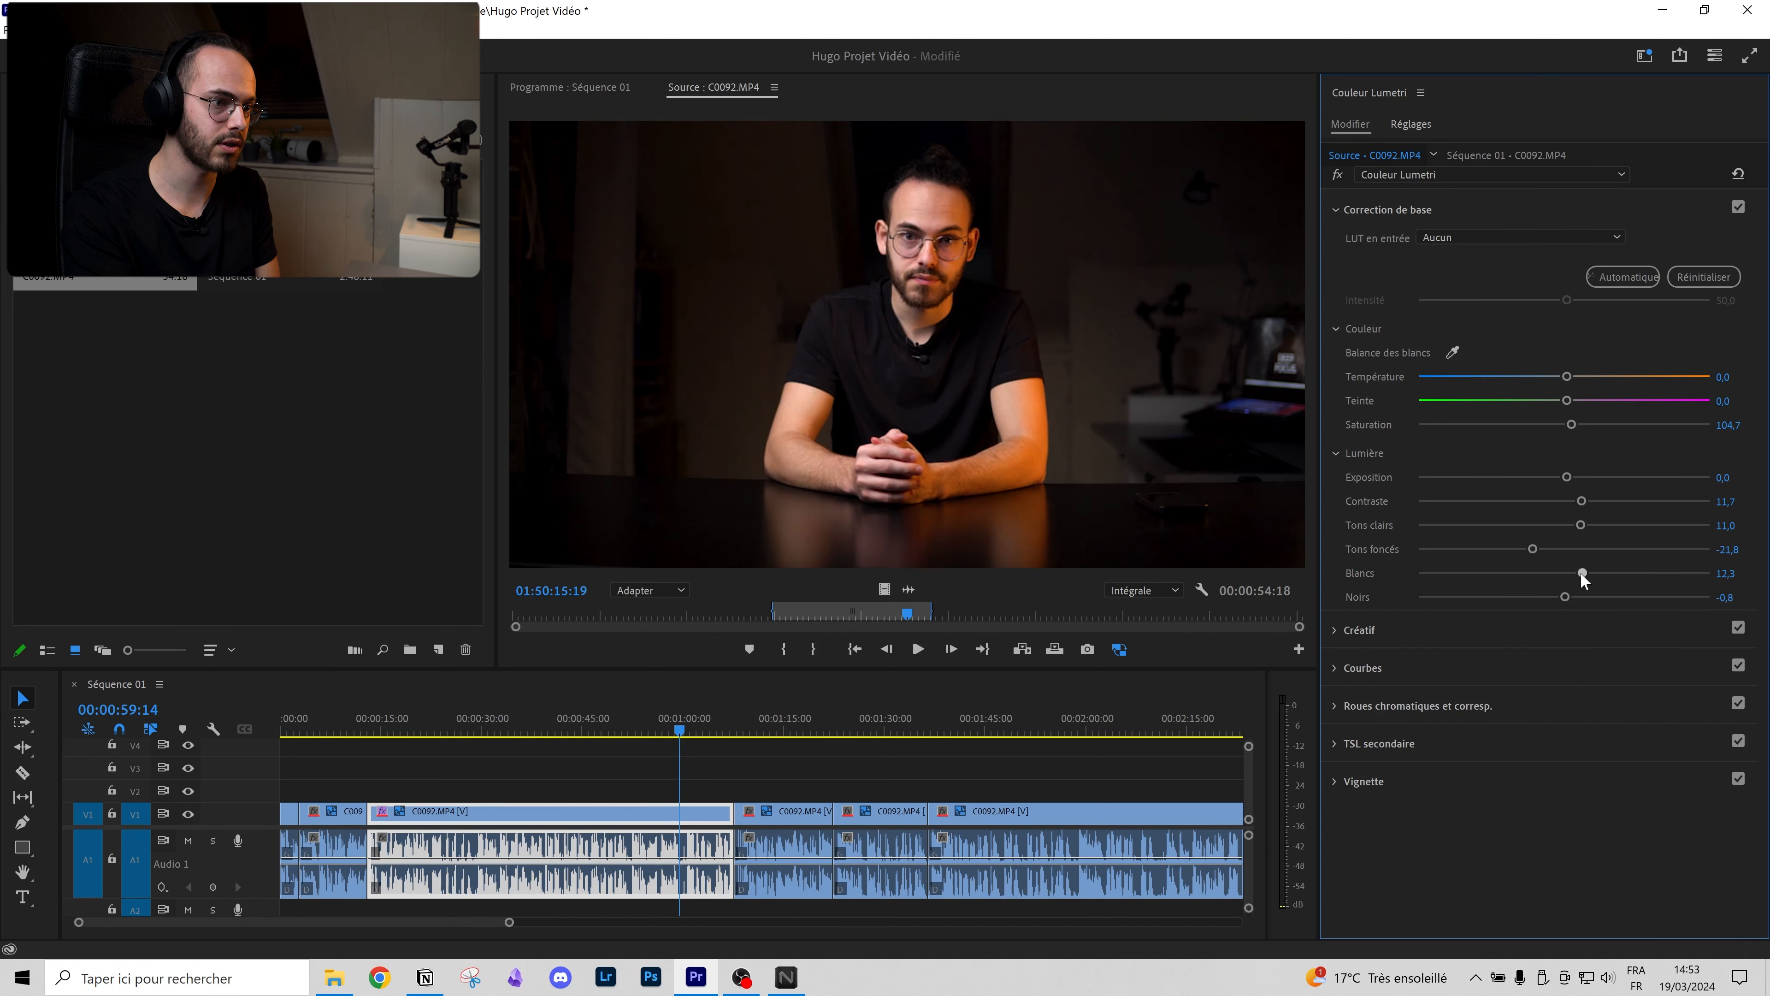
Step: Toggle the Lumetri effect off and on to compare, leaving the grade enabled
{"action": "left_click", "coordinate": [1336, 172]}
{"action": "left_click", "coordinate": [1335, 173]}
{"action": "left_click", "coordinate": [1335, 172]}
{"action": "left_click", "coordinate": [1335, 172]}
{"action": "left_click", "coordinate": [1336, 172]}
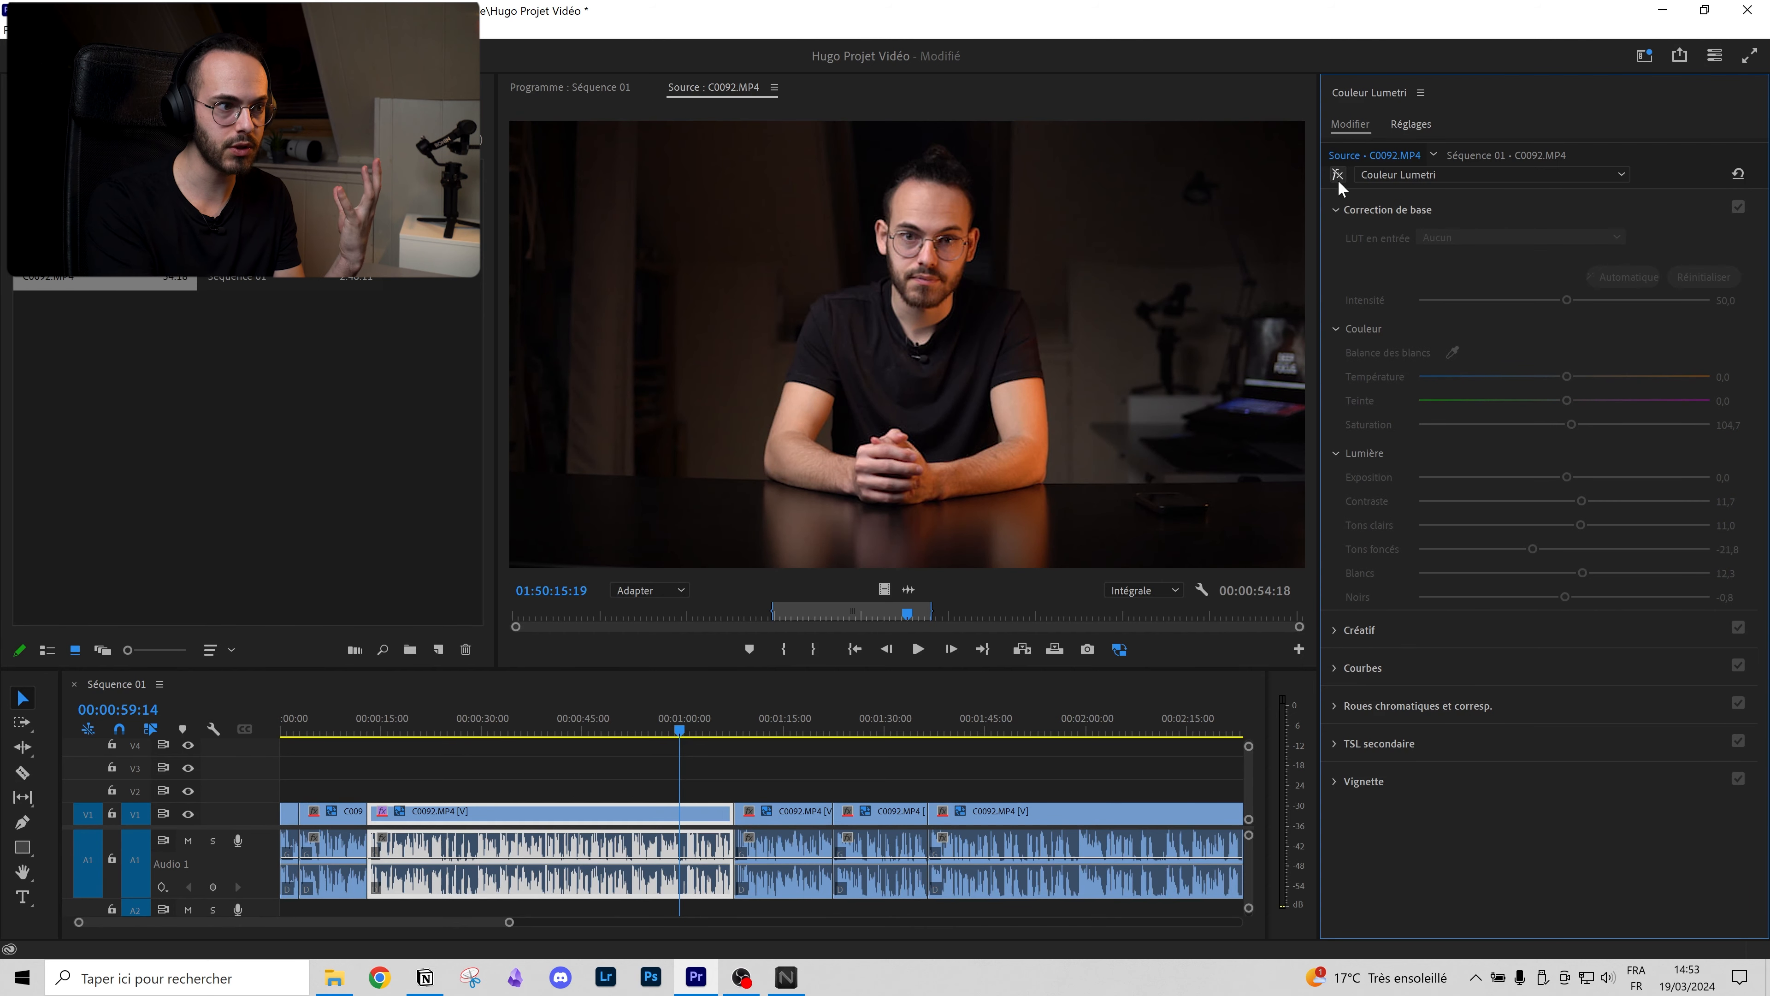
{"action": "left_click", "coordinate": [1337, 175]}
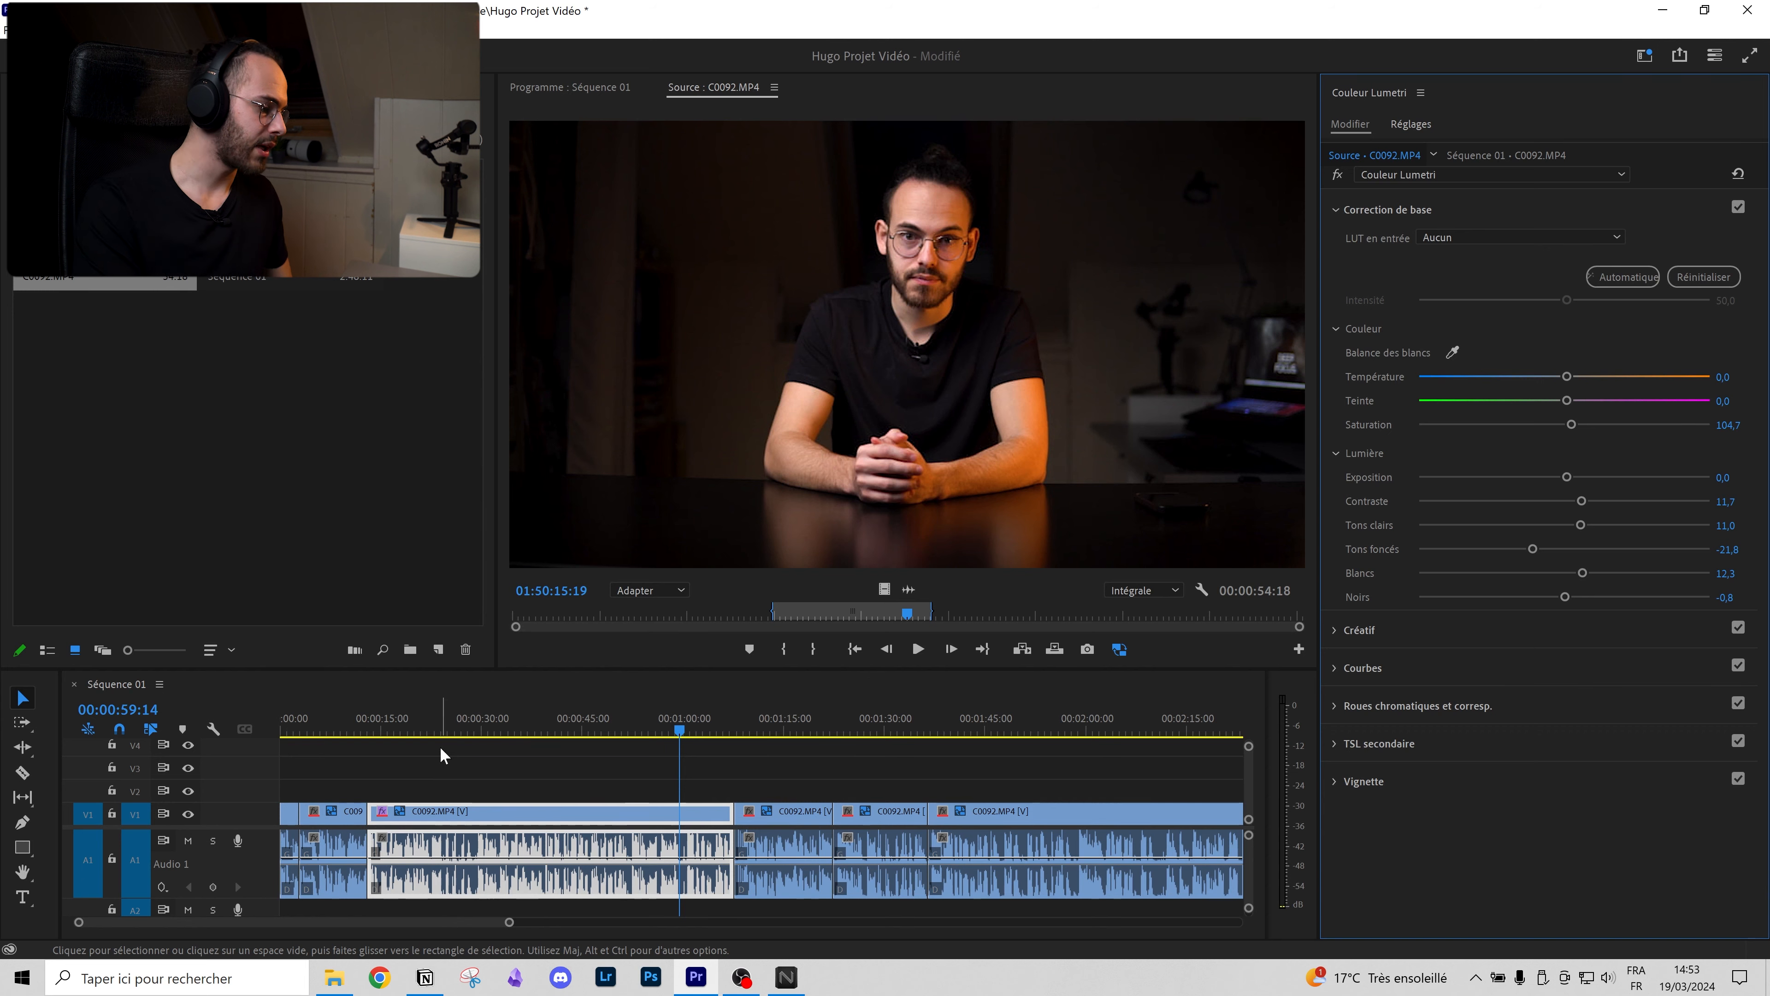
Step: Scrub through Séquence 01 to check the grade around 00:00:59:04, then marquee-select the last two clips
{"action": "scroll", "coordinate": [696, 776], "scroll_direction": "down", "scroll_amount": 3}
{"action": "left_click_drag", "start_coordinate": [629, 727], "coordinate": [583, 726]}
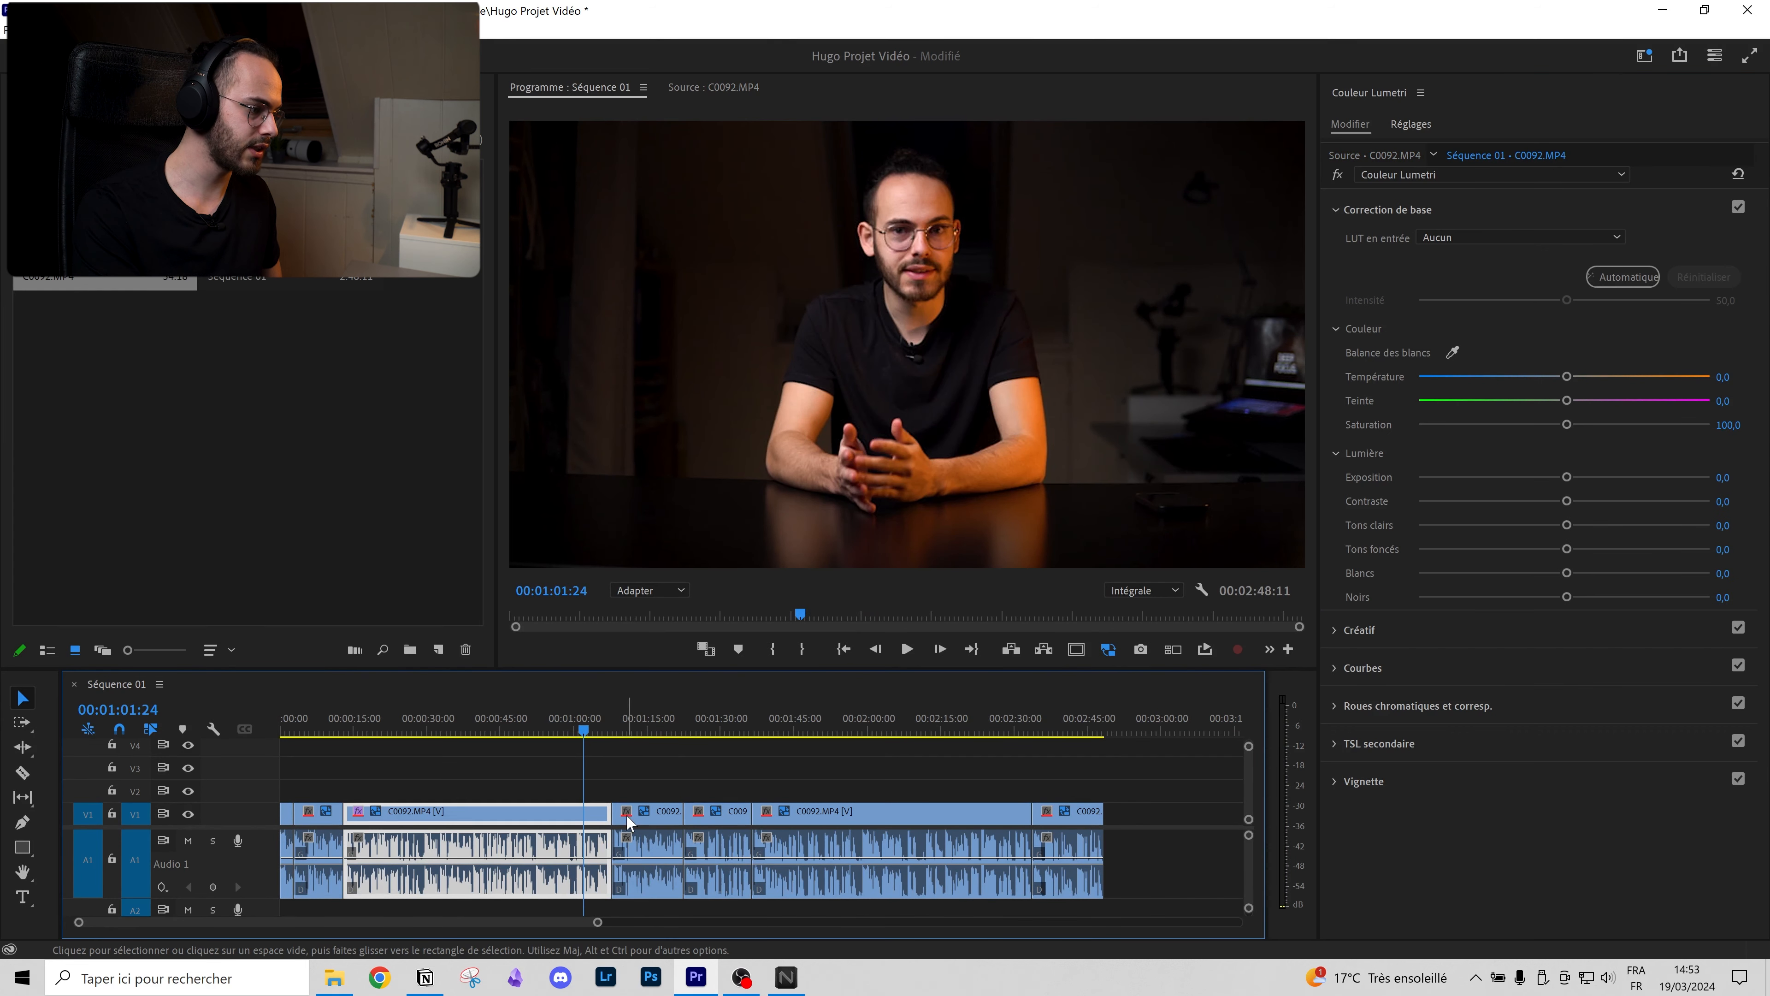
{"action": "scroll", "coordinate": [566, 812], "scroll_direction": "up", "scroll_amount": 6}
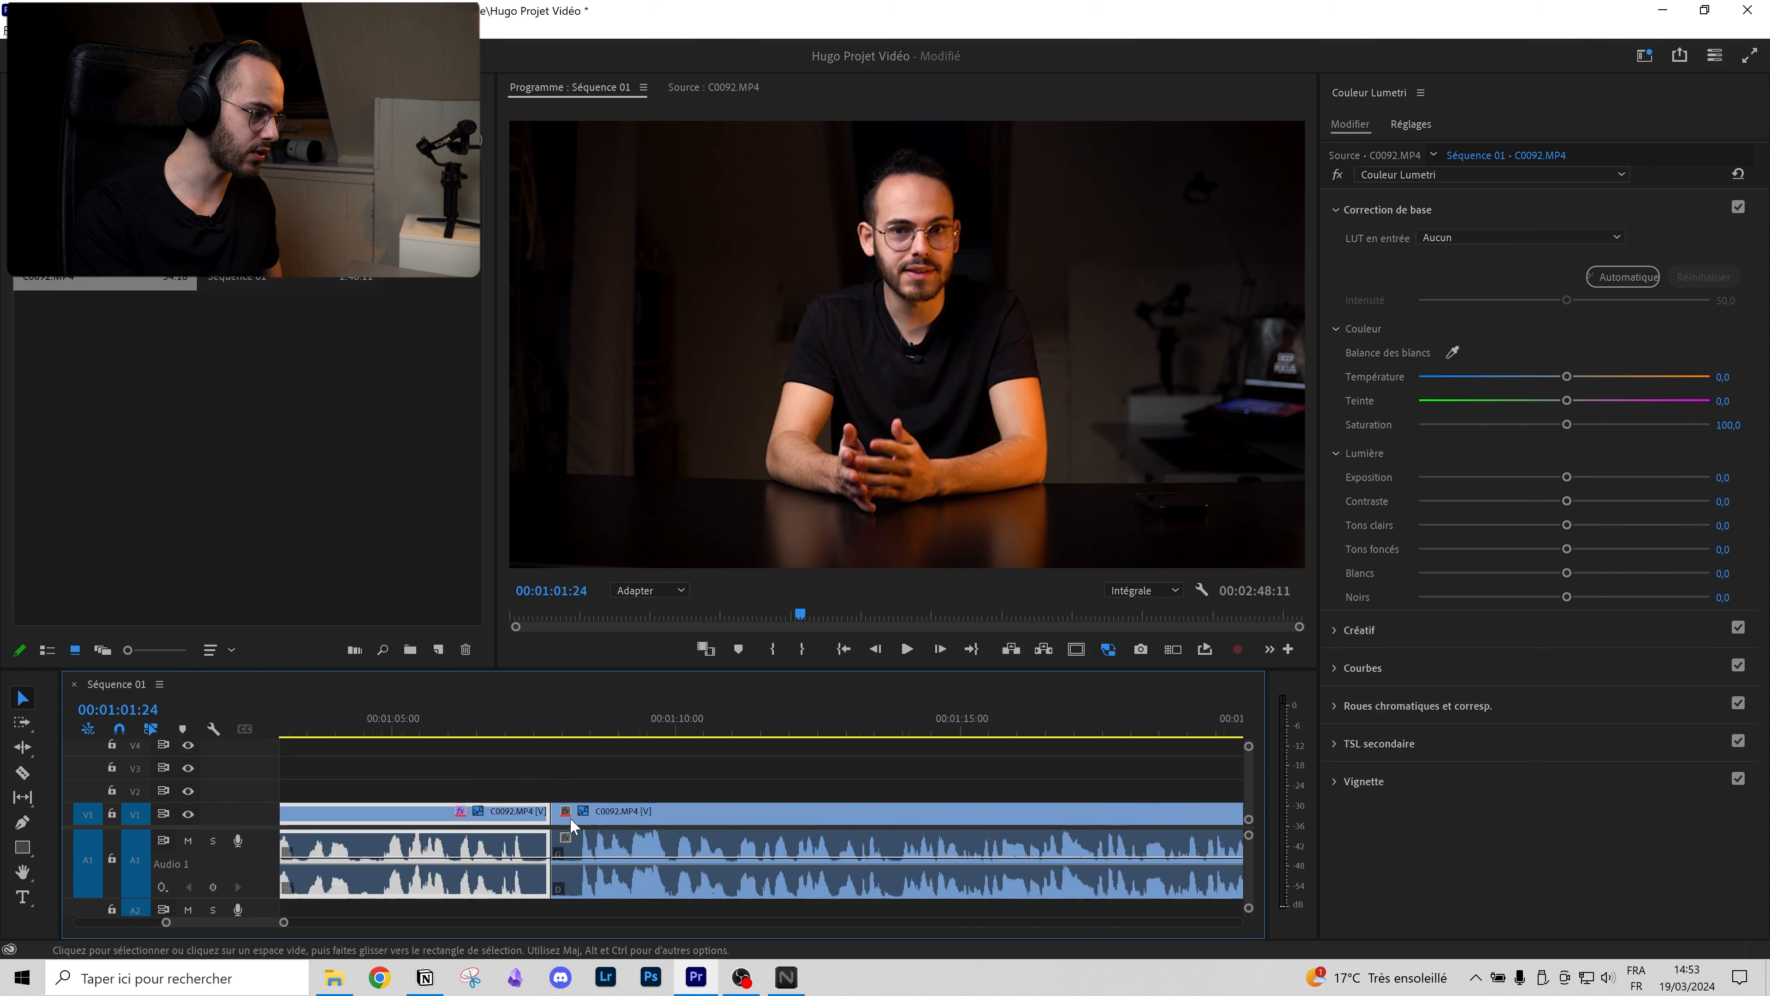
{"action": "scroll", "coordinate": [581, 837], "scroll_direction": "down", "scroll_amount": 6}
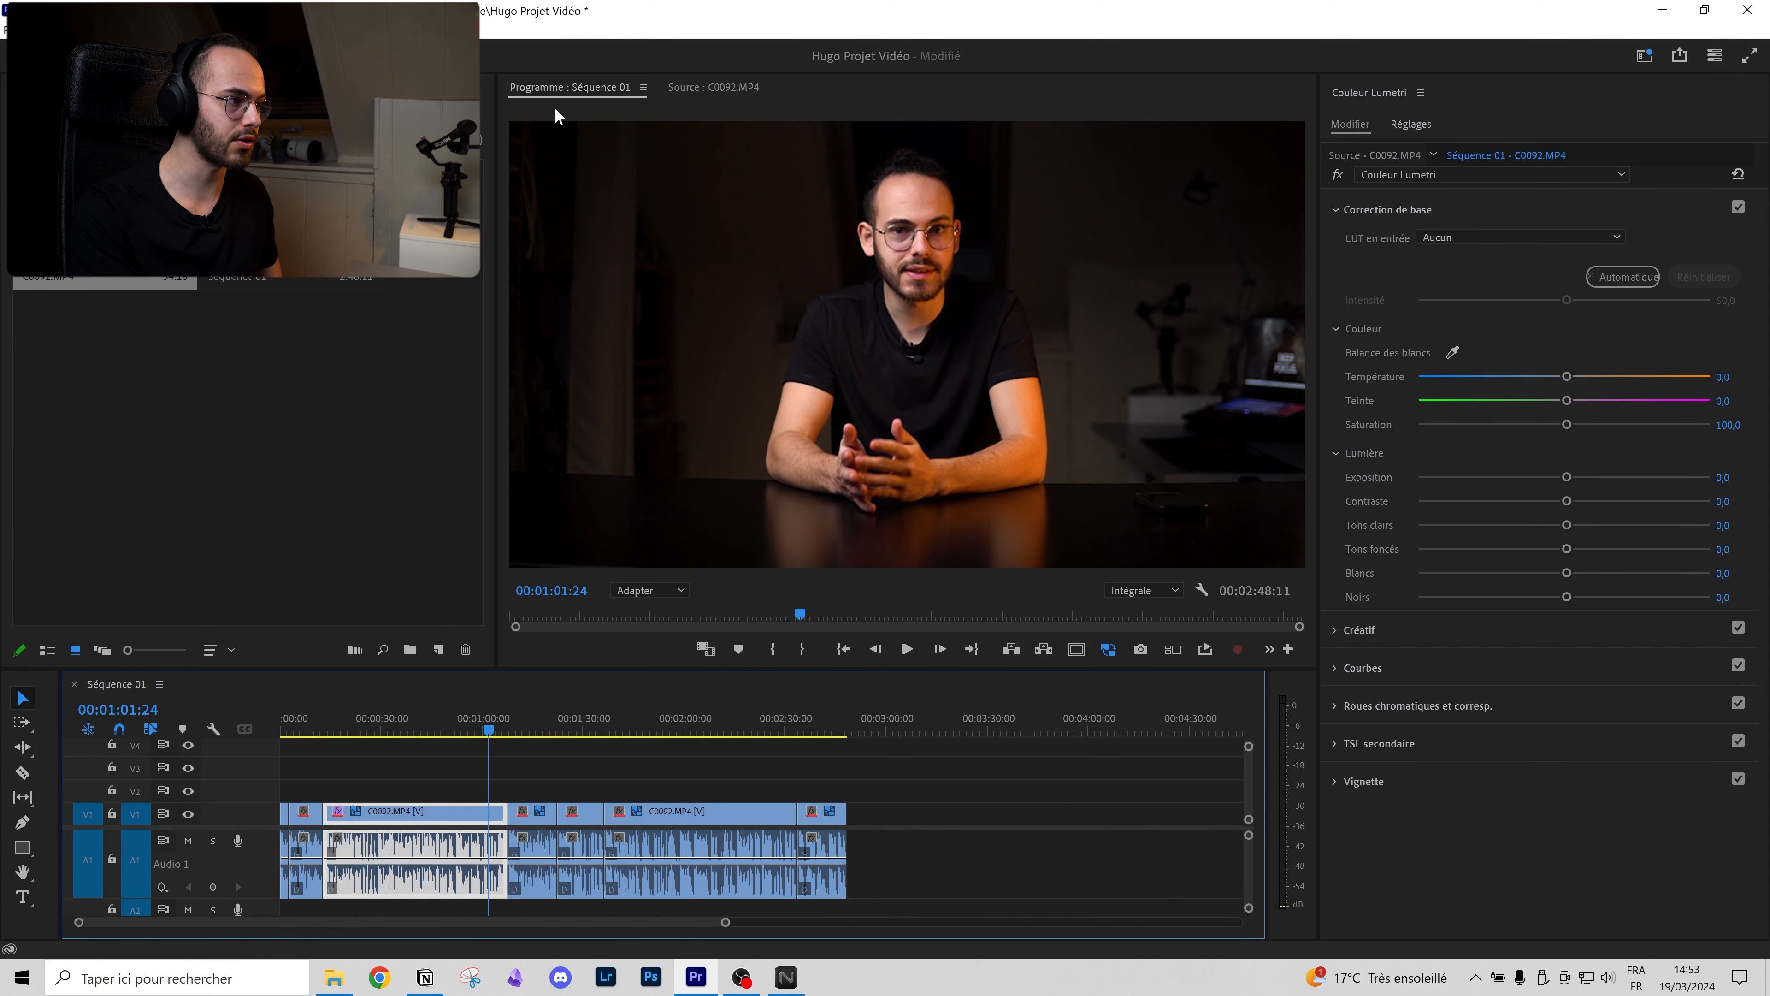
{"action": "left_click", "coordinate": [512, 729]}
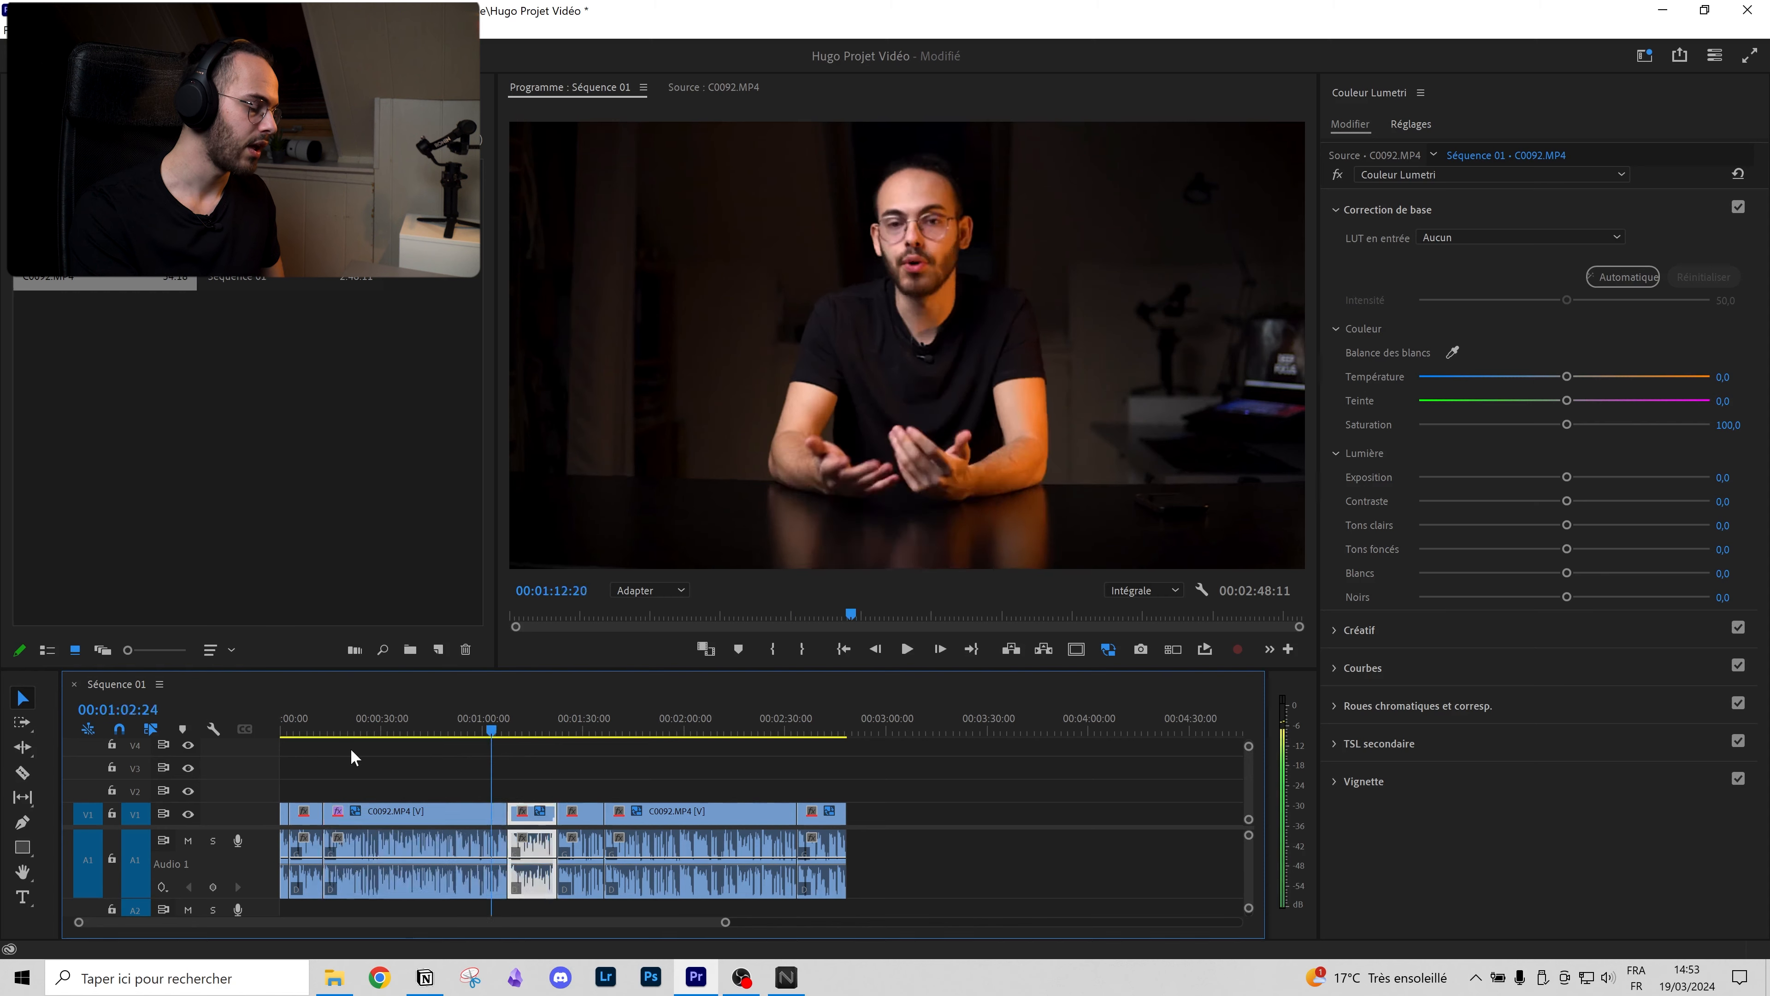
{"action": "left_click", "coordinate": [411, 729]}
{"action": "left_click", "coordinate": [415, 728]}
{"action": "left_click_drag", "start_coordinate": [422, 726], "coordinate": [502, 731]}
{"action": "mouse_move", "coordinate": [447, 733]}
{"action": "left_mouse_down"}
{"action": "mouse_move", "coordinate": [778, 730]}
{"action": "mouse_move", "coordinate": [440, 732]}
{"action": "left_mouse_up"}
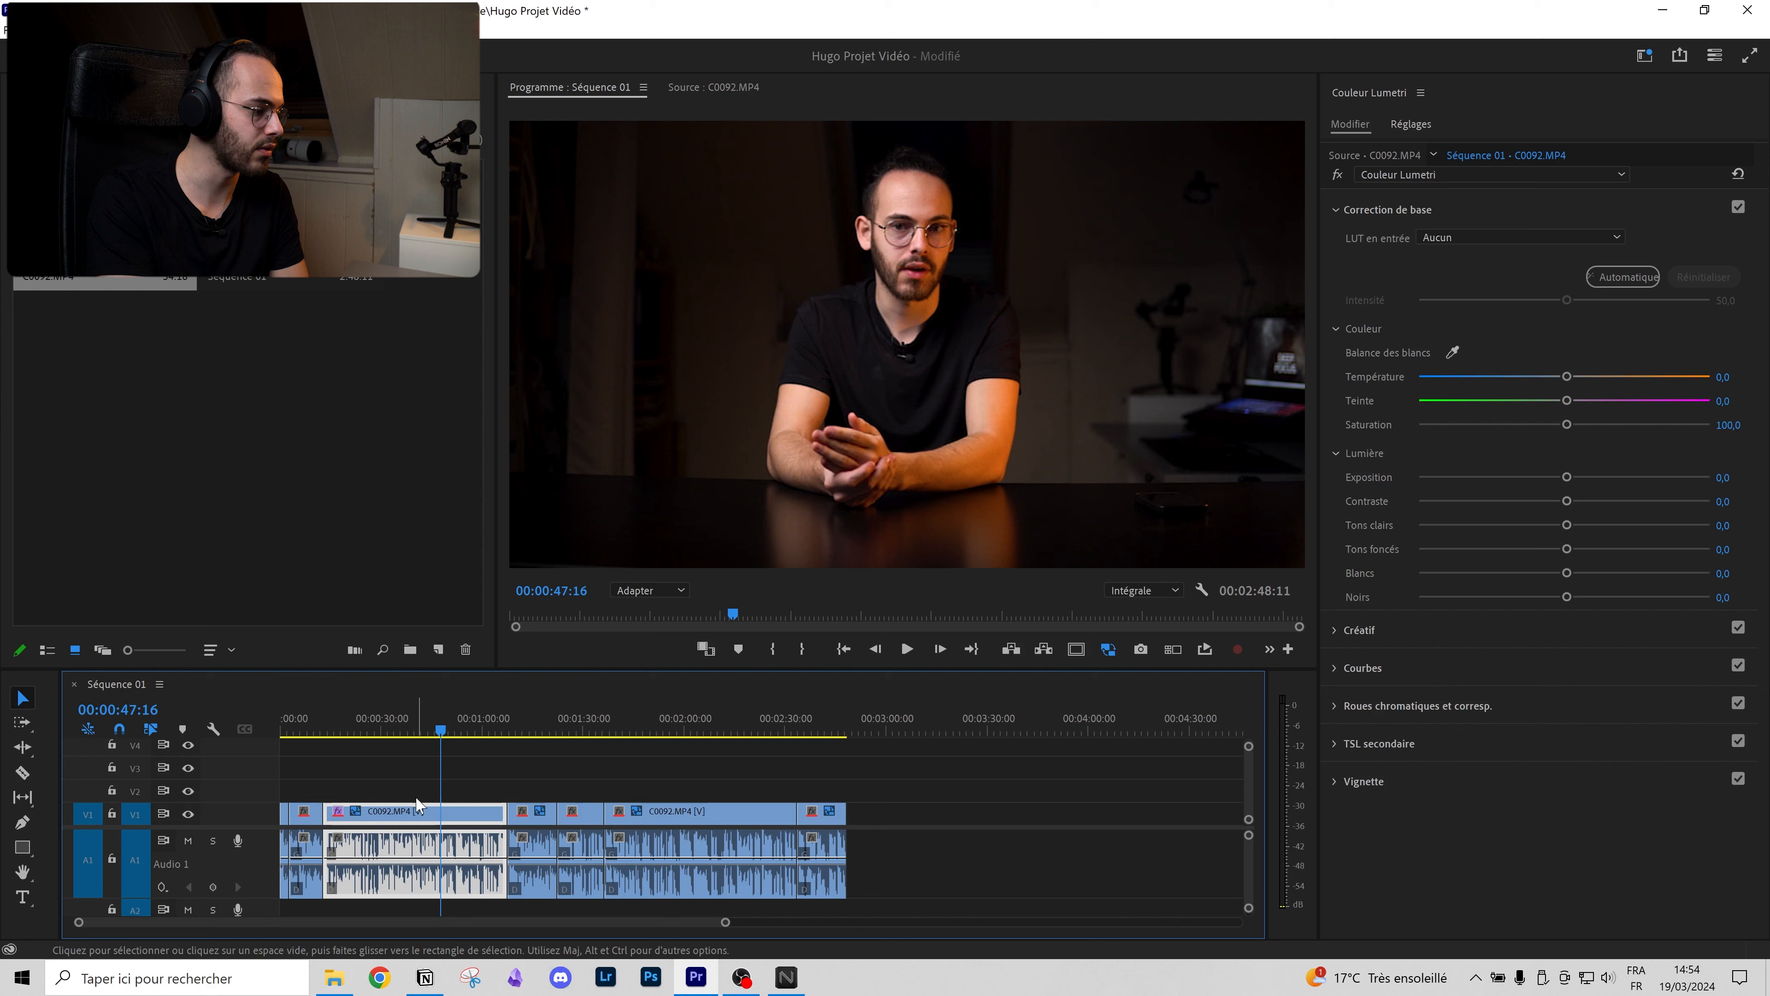
{"action": "left_click_drag", "start_coordinate": [750, 612], "coordinate": [786, 613]}
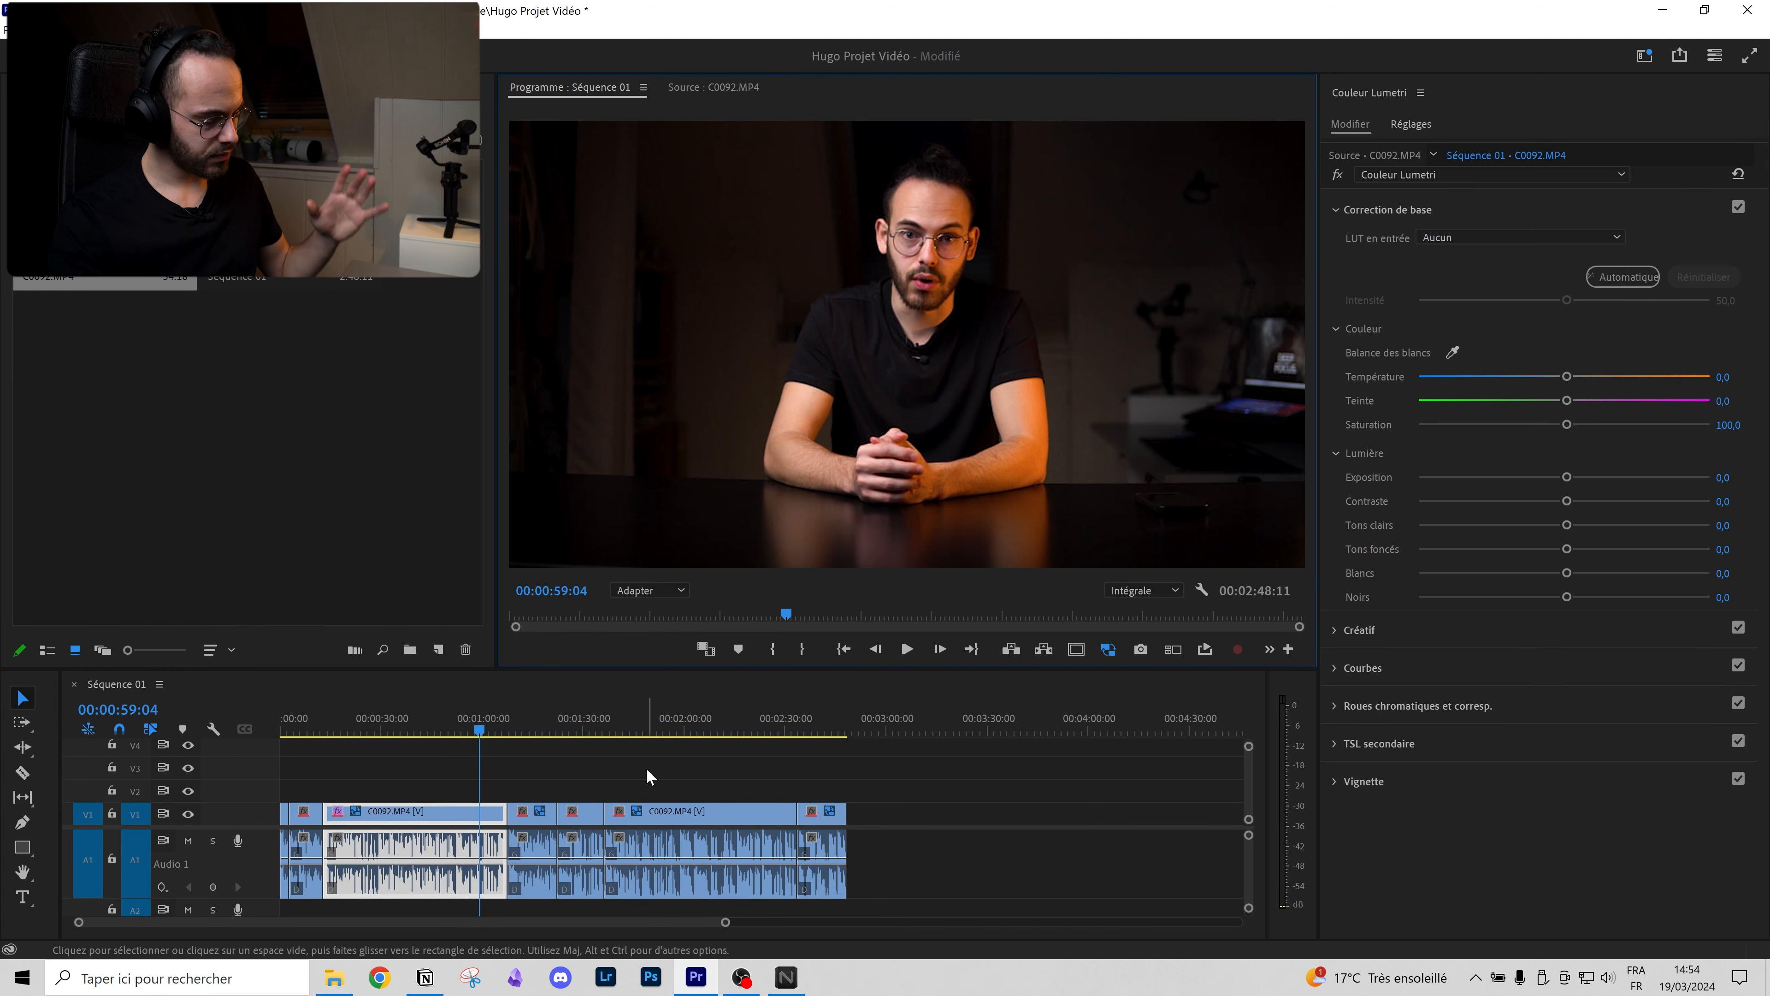
{"action": "left_click_drag", "start_coordinate": [647, 776], "coordinate": [836, 823]}
Step: Cycle the selected clips' label colour with F1–F10 back to blue, deselect them, and save the project
{"action": "key", "text": "F1"}
{"action": "key", "text": "F2"}
{"action": "key", "text": "F3"}
{"action": "key", "text": "F4"}
{"action": "key", "text": "F5"}
{"action": "key", "text": "F6"}
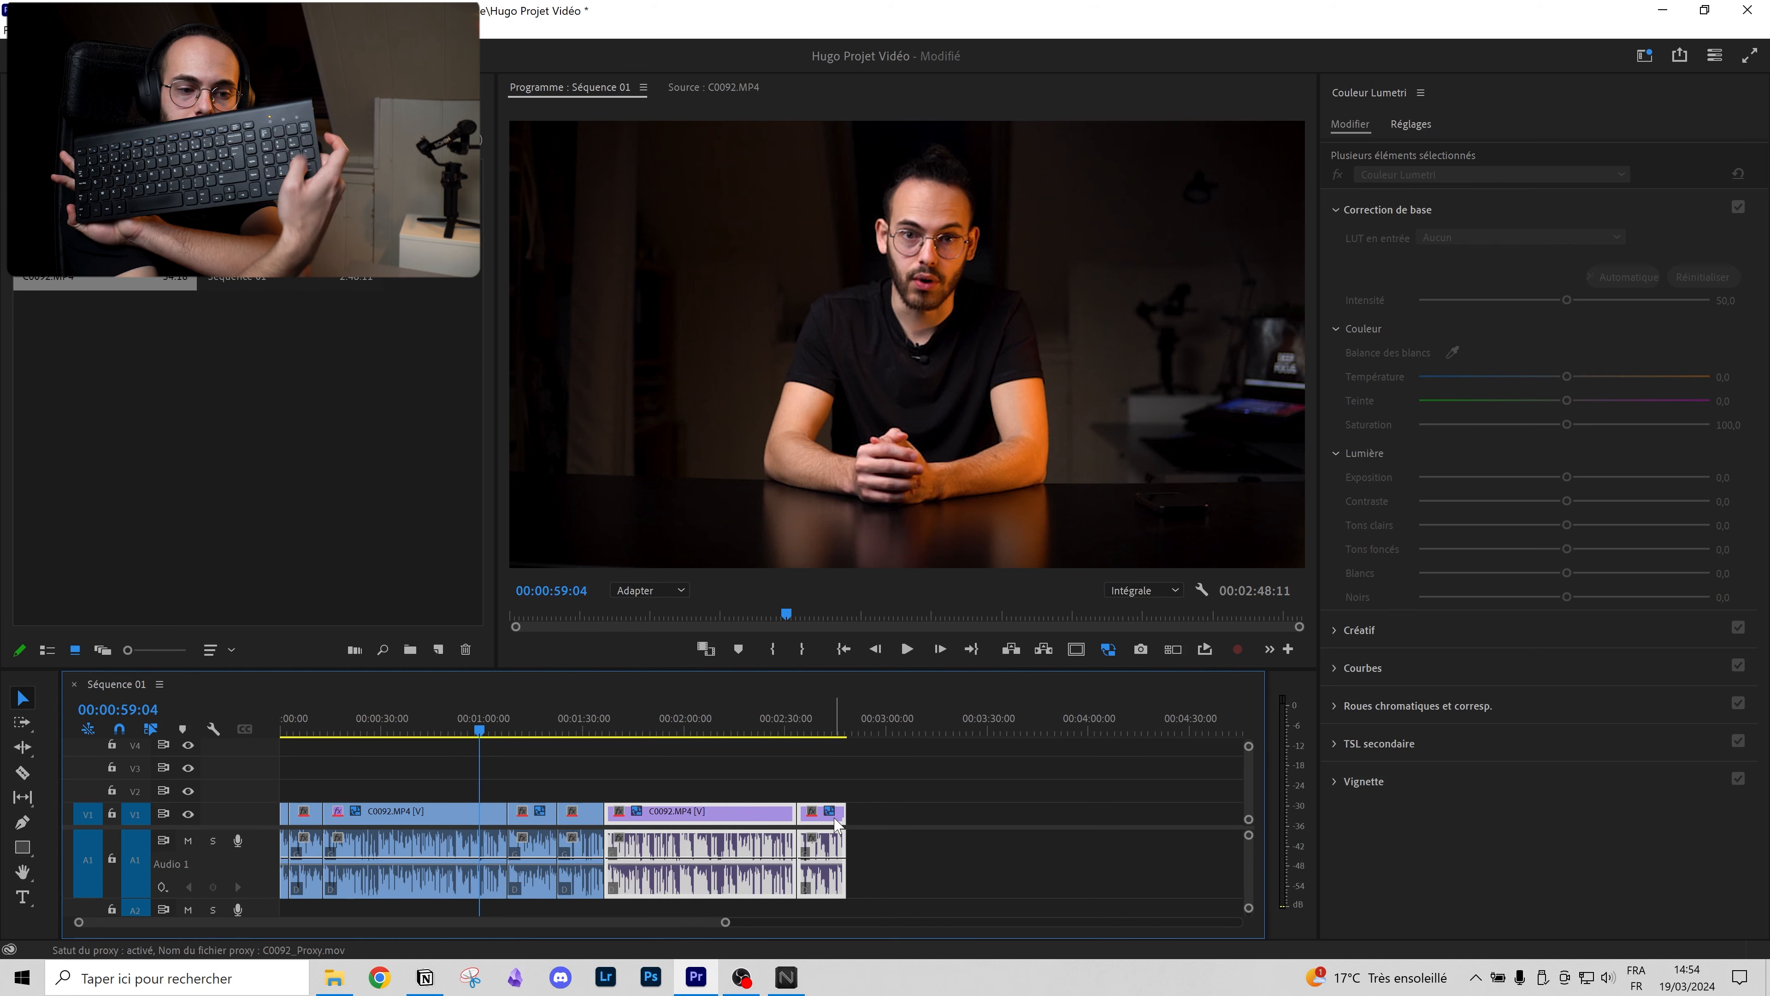
{"action": "key", "text": "F7"}
{"action": "key", "text": "F8"}
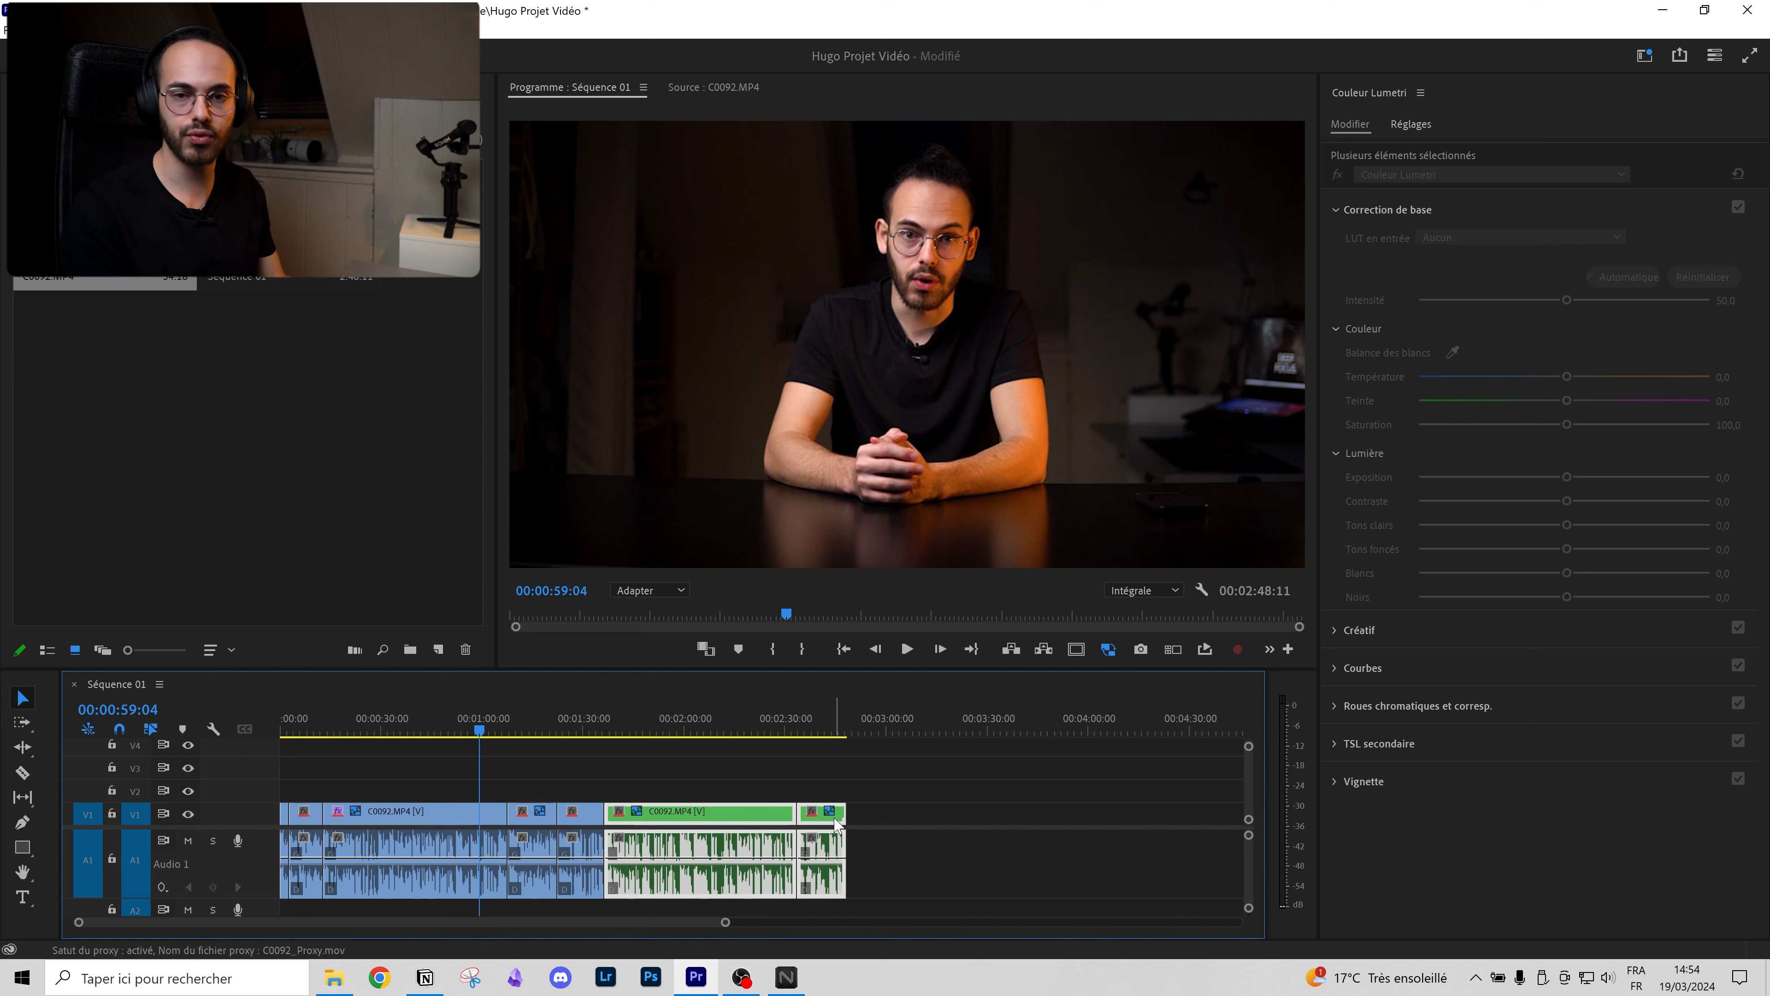
{"action": "key", "text": "F9"}
{"action": "key", "text": "F10"}
{"action": "left_click", "coordinate": [922, 860]}
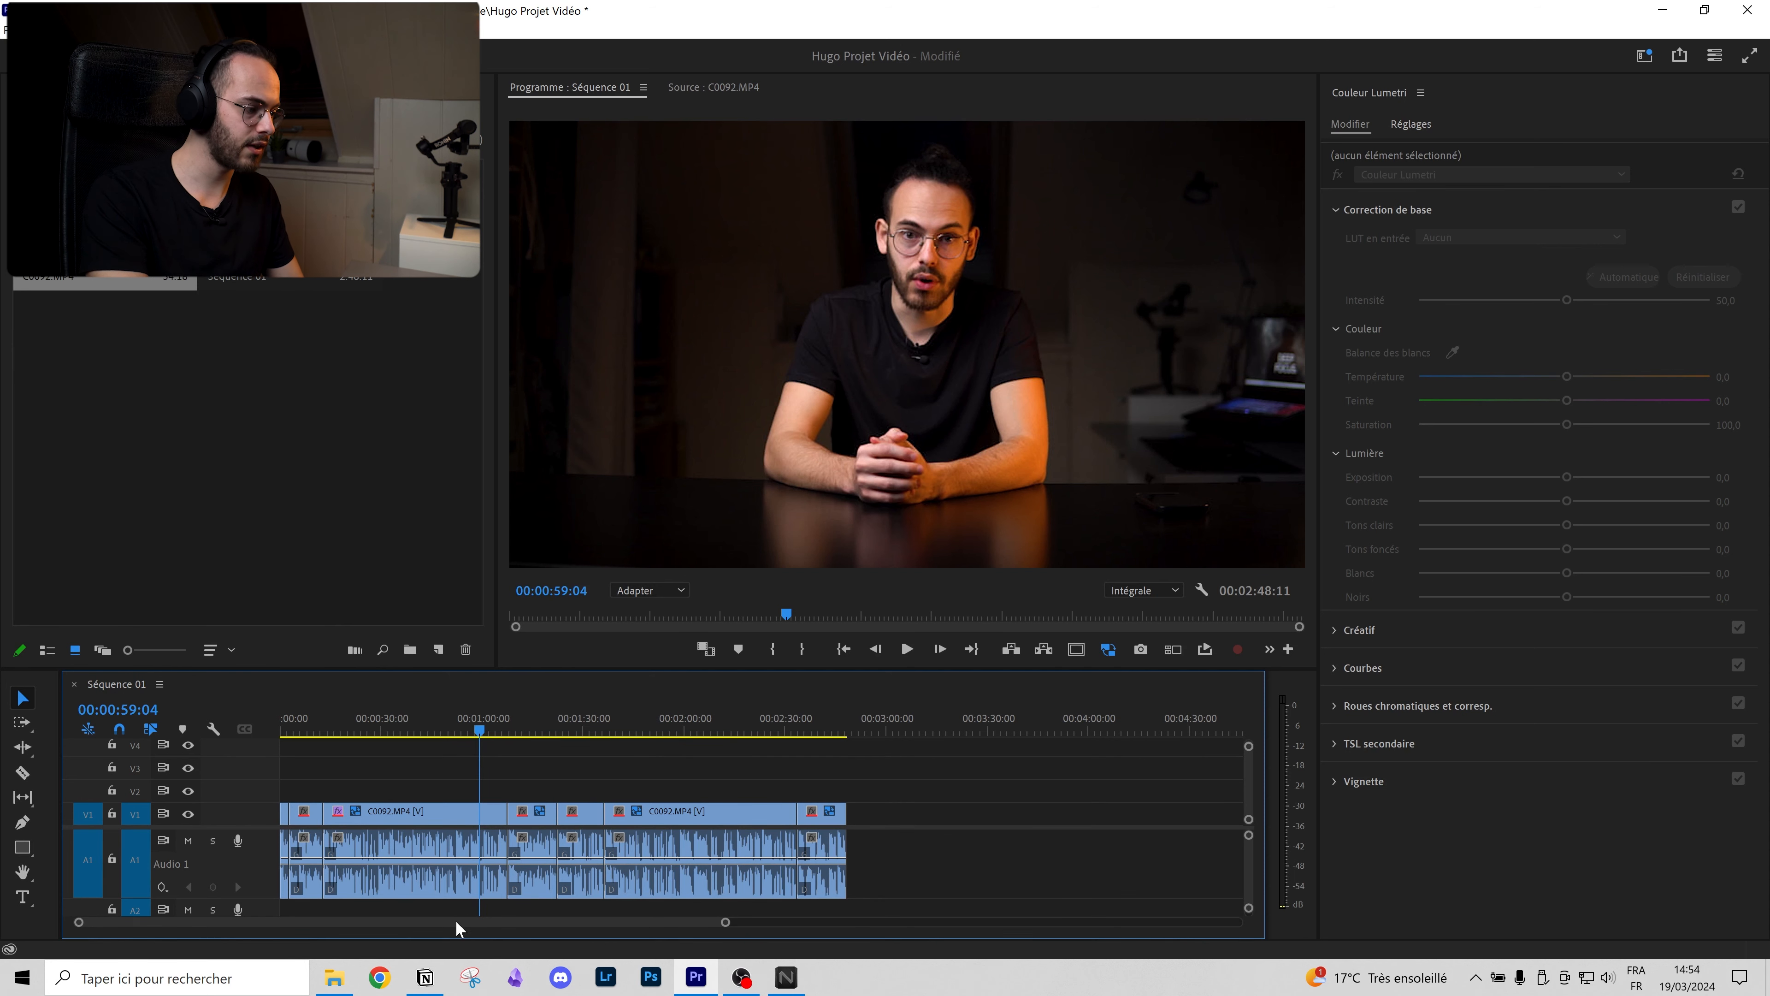
{"action": "key", "text": "ctrl+s"}
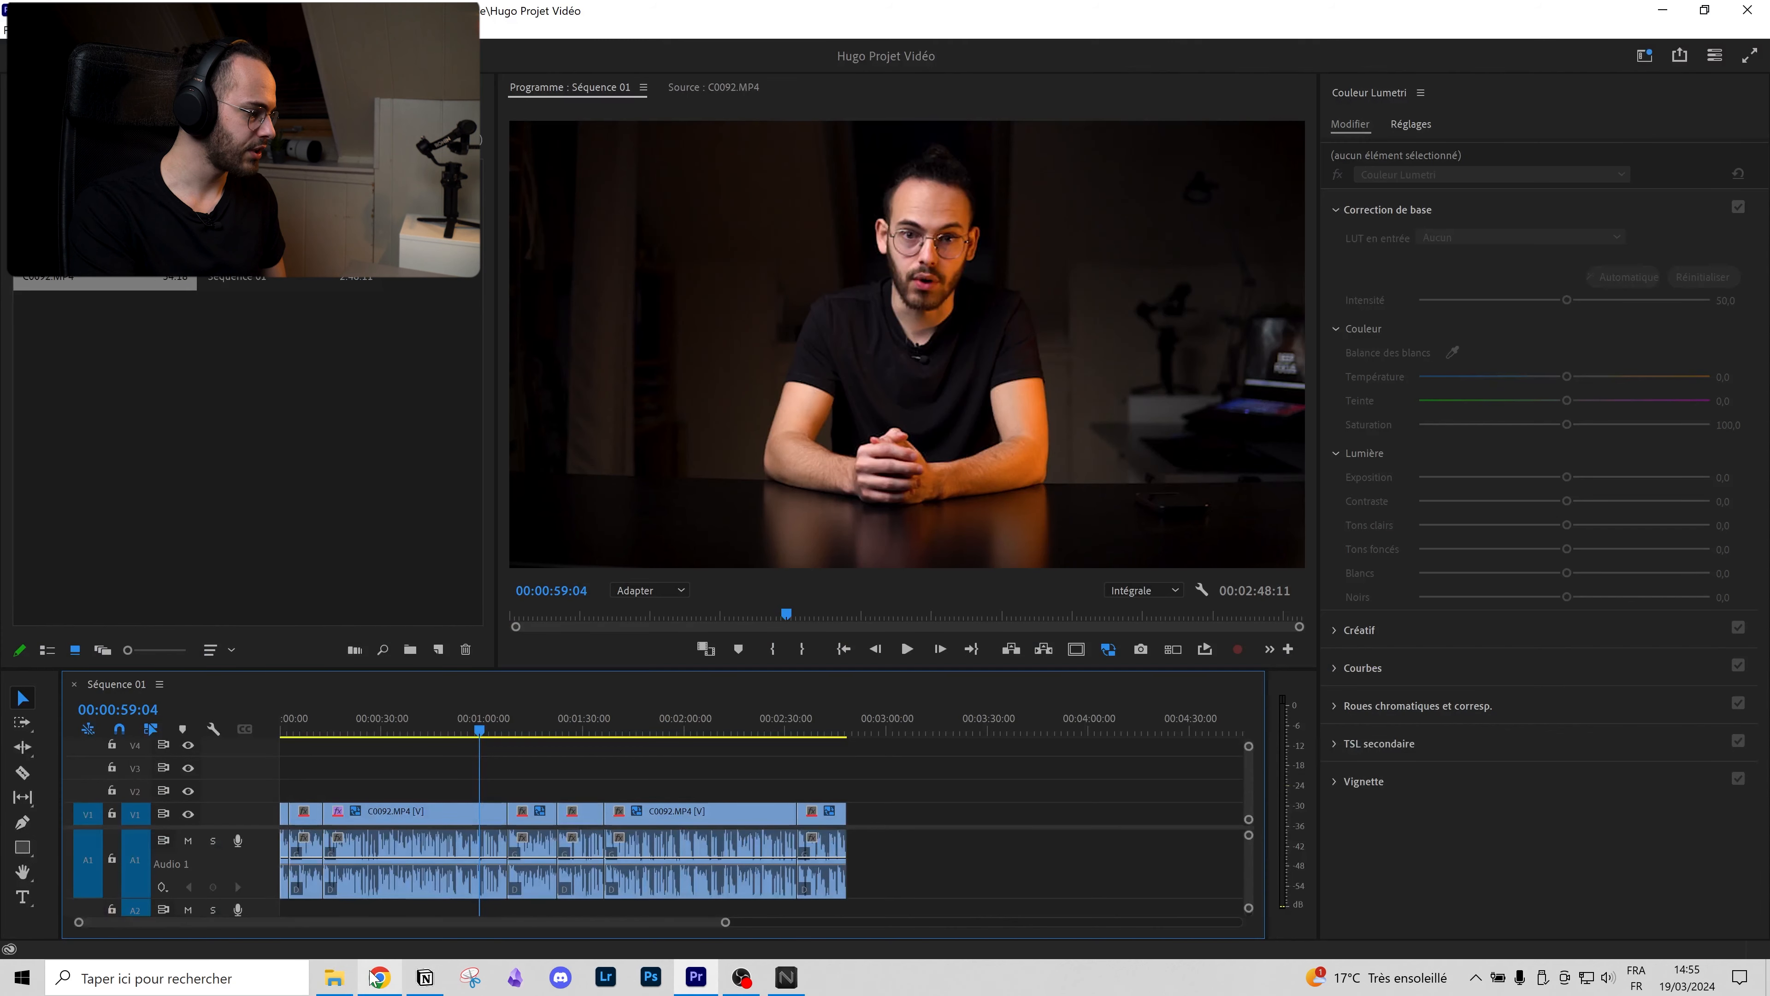
Step: Drag the four coverr stock videos from the Téléchargements folder into the Project panel
{"action": "left_click", "coordinate": [334, 976]}
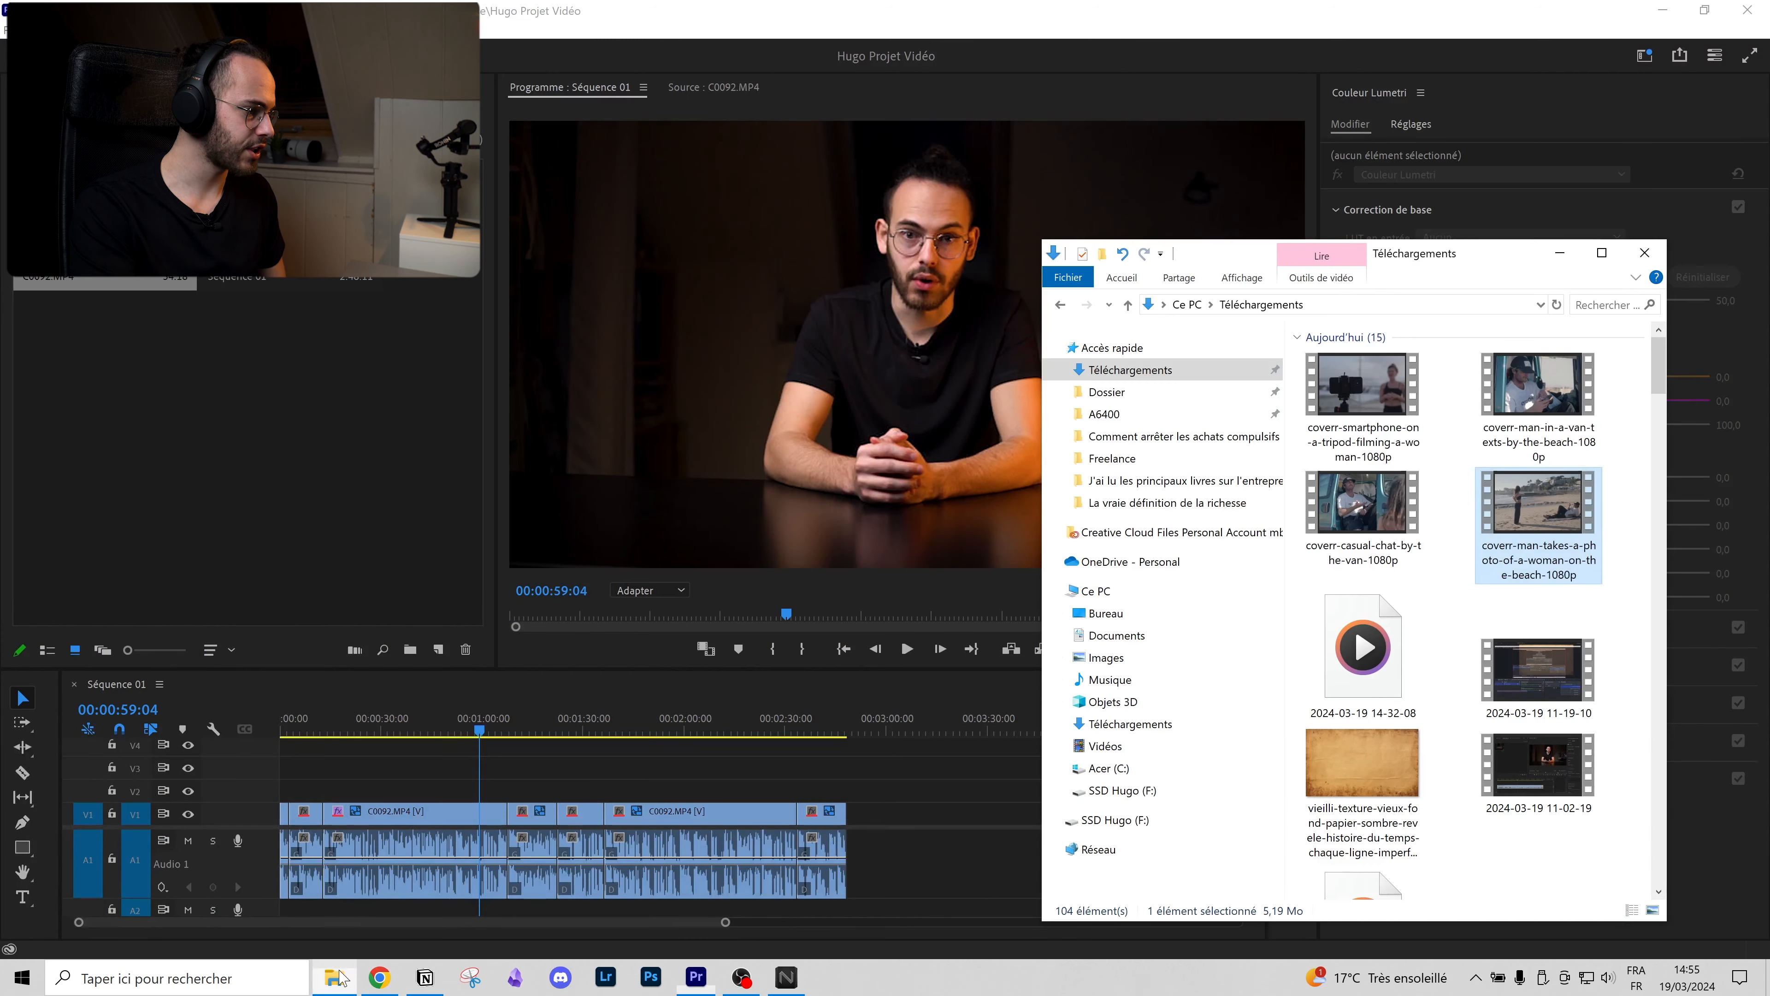
{"action": "left_click", "coordinate": [1544, 522], "text": "shift"}
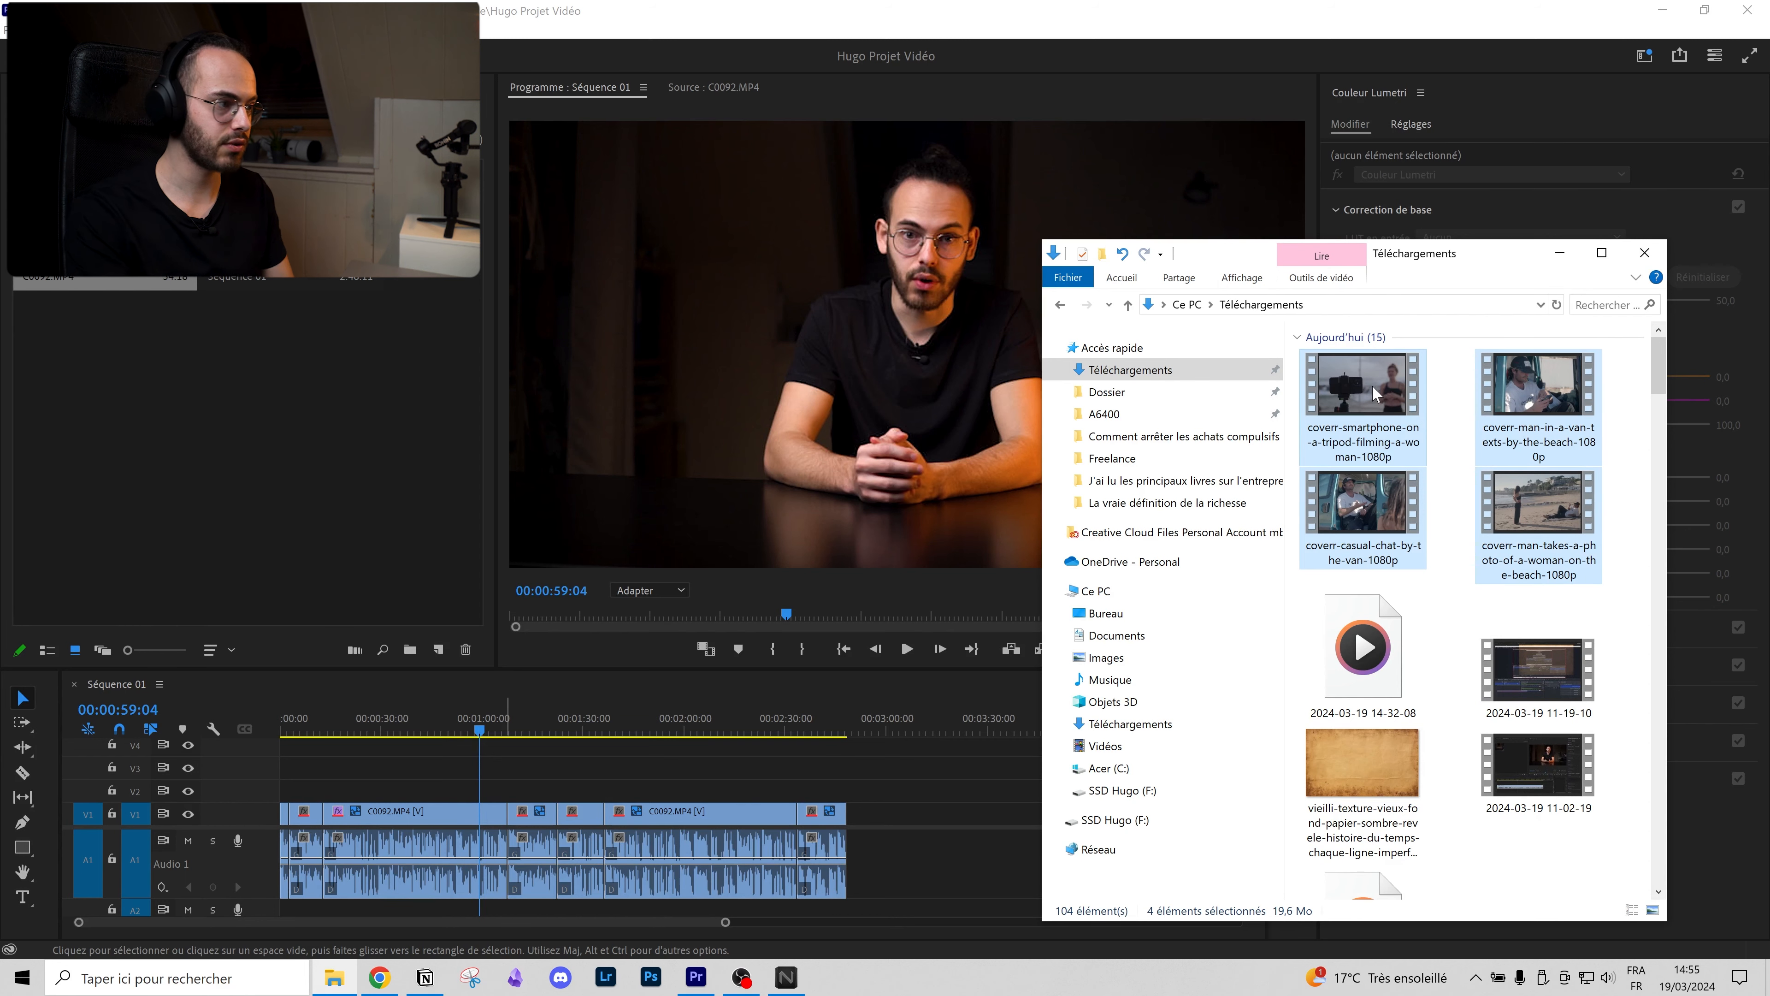
{"action": "left_click_drag", "start_coordinate": [1369, 399], "coordinate": [187, 401]}
{"action": "left_click", "coordinate": [310, 515]}
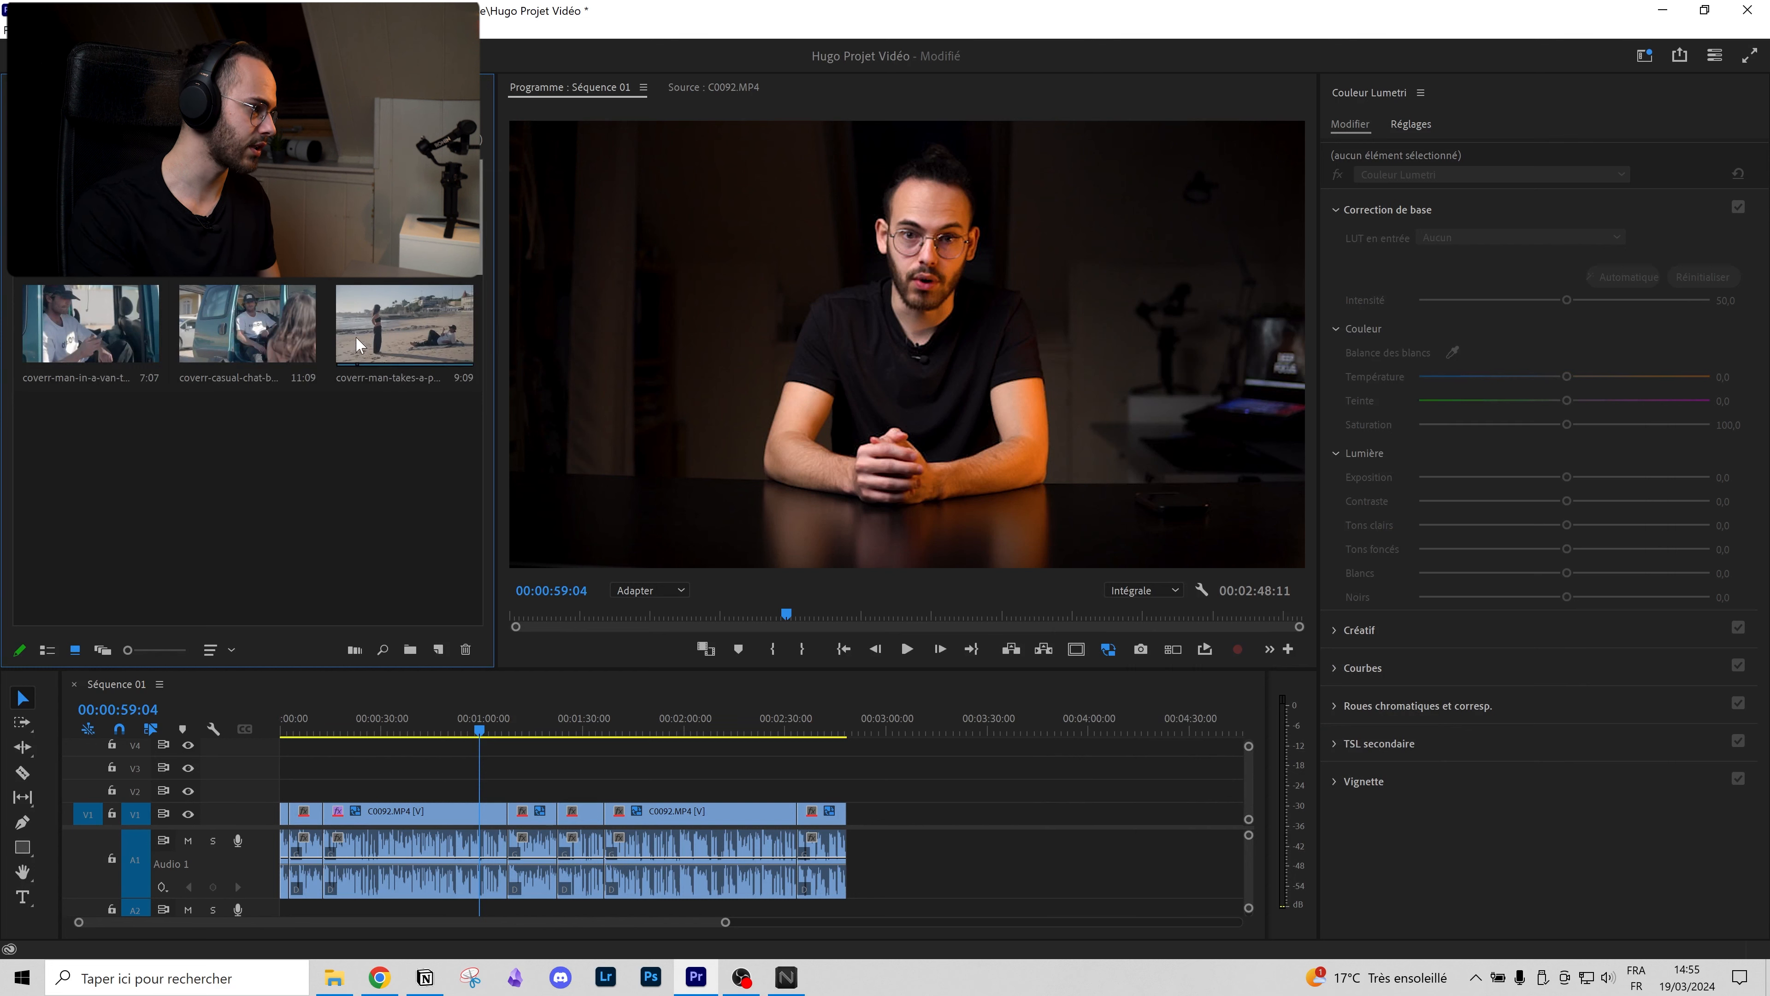
Step: Place all the imported B-roll clips on V2 after the interview and scrub through them
{"action": "key", "text": "ctrl+a"}
{"action": "left_click_drag", "start_coordinate": [405, 324], "coordinate": [909, 800]}
{"action": "left_click_drag", "start_coordinate": [889, 729], "coordinate": [369, 781]}
Step: Slide the smartphone B-roll clip slightly earlier on V2 and play the cut into it
{"action": "left_click", "coordinate": [355, 726]}
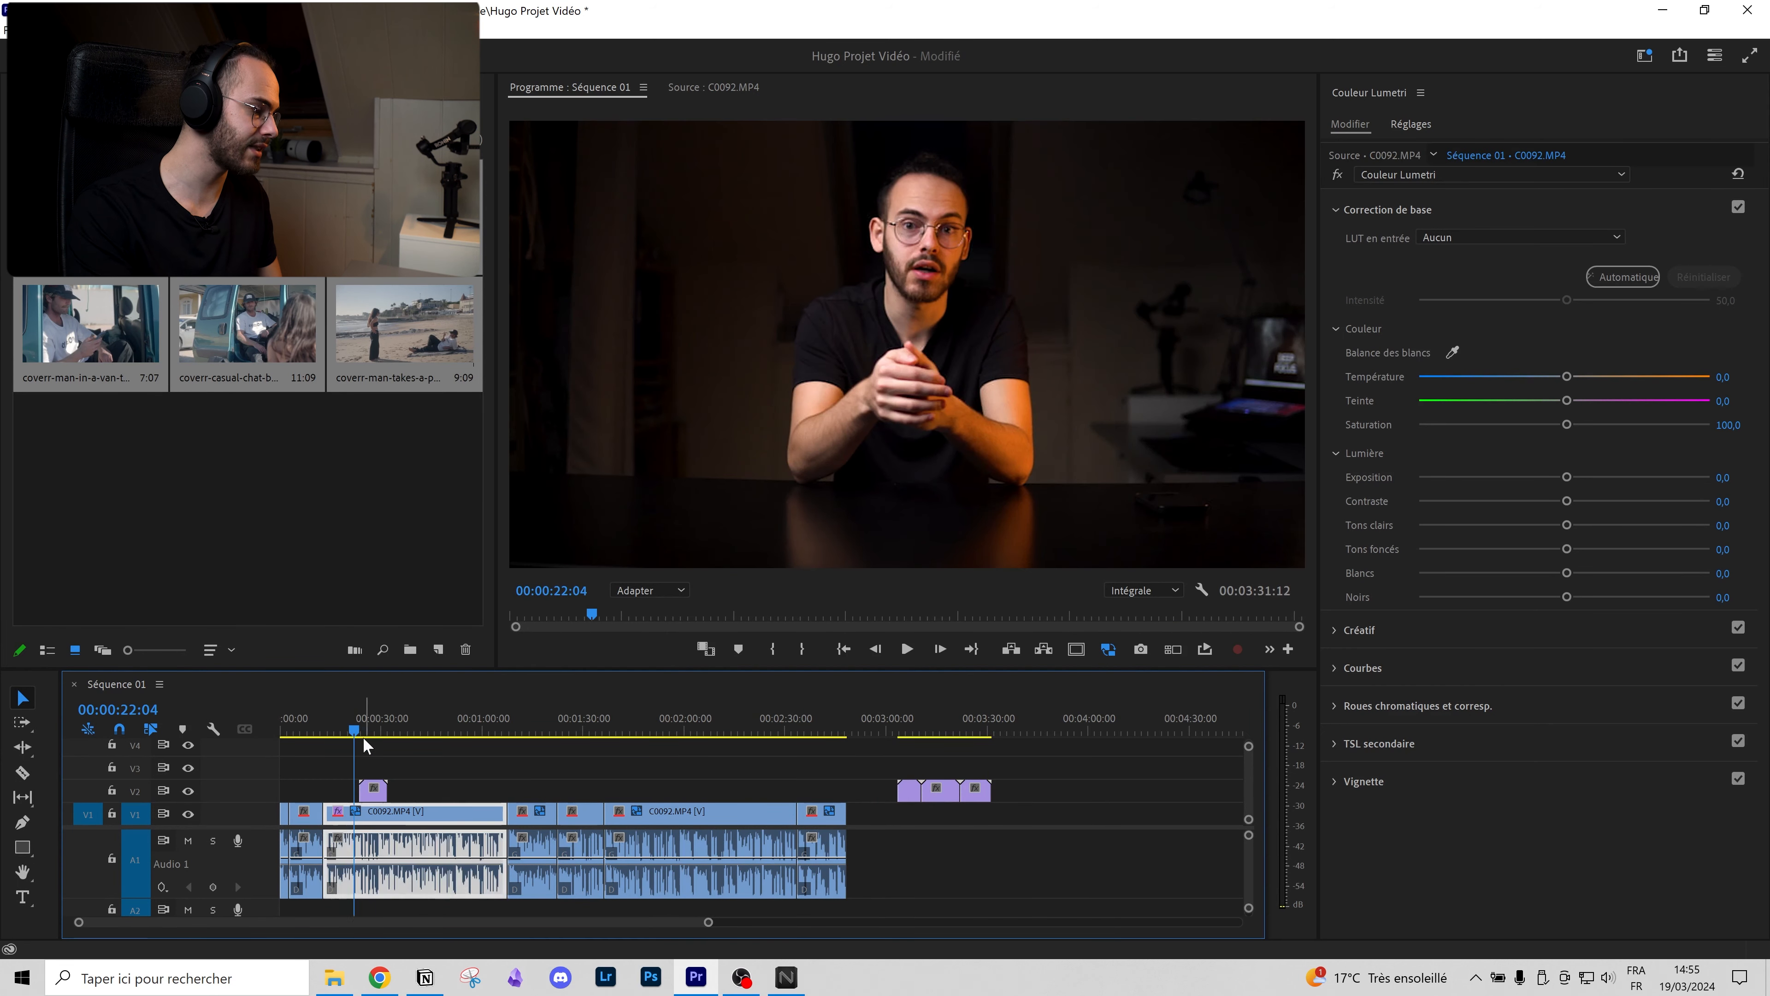
{"action": "scroll", "coordinate": [352, 812], "scroll_direction": "up", "scroll_amount": 8}
{"action": "scroll", "coordinate": [471, 810], "scroll_direction": "up", "scroll_amount": 3}
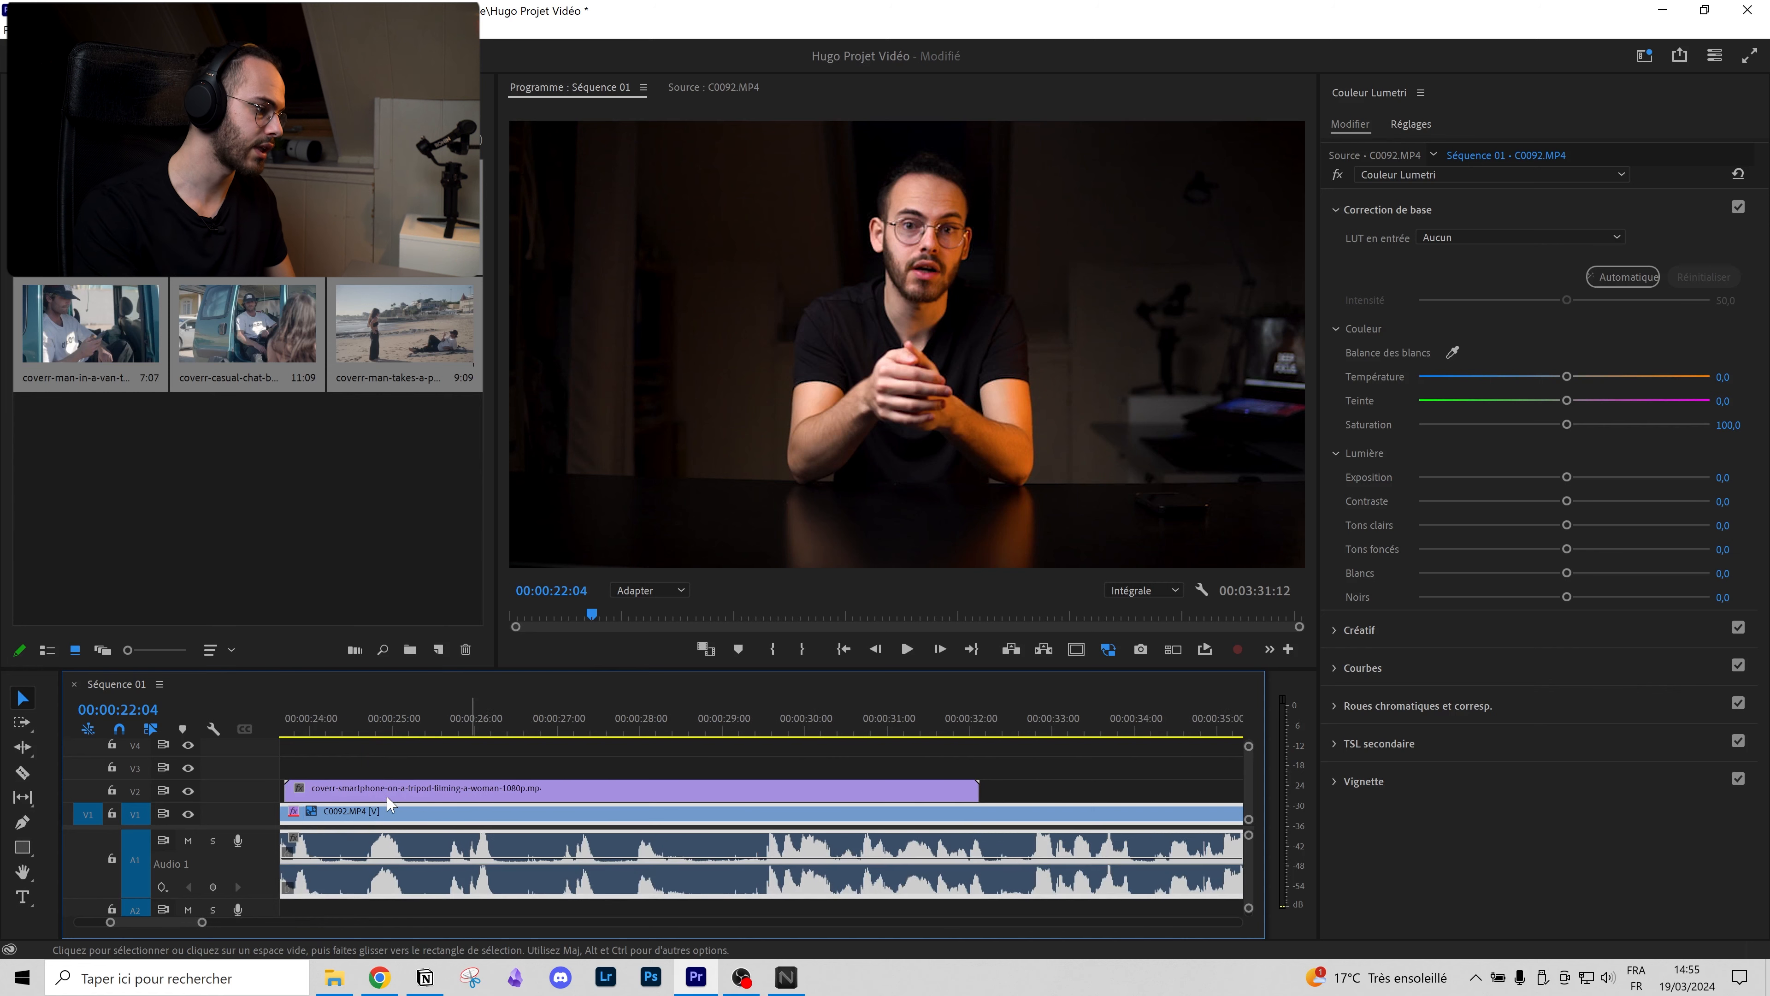
{"action": "scroll", "coordinate": [390, 807], "scroll_direction": "up", "scroll_amount": 3}
{"action": "scroll", "coordinate": [505, 812], "scroll_direction": "up", "scroll_amount": 3}
{"action": "mouse_move", "coordinate": [491, 793]}
{"action": "left_mouse_down"}
{"action": "mouse_move", "coordinate": [359, 796]}
{"action": "mouse_move", "coordinate": [412, 764]}
{"action": "mouse_move", "coordinate": [424, 789]}
{"action": "mouse_move", "coordinate": [479, 793]}
{"action": "left_mouse_up"}
{"action": "scroll", "coordinate": [473, 806], "scroll_direction": "up", "scroll_amount": 7}
{"action": "left_click", "coordinate": [495, 723]}
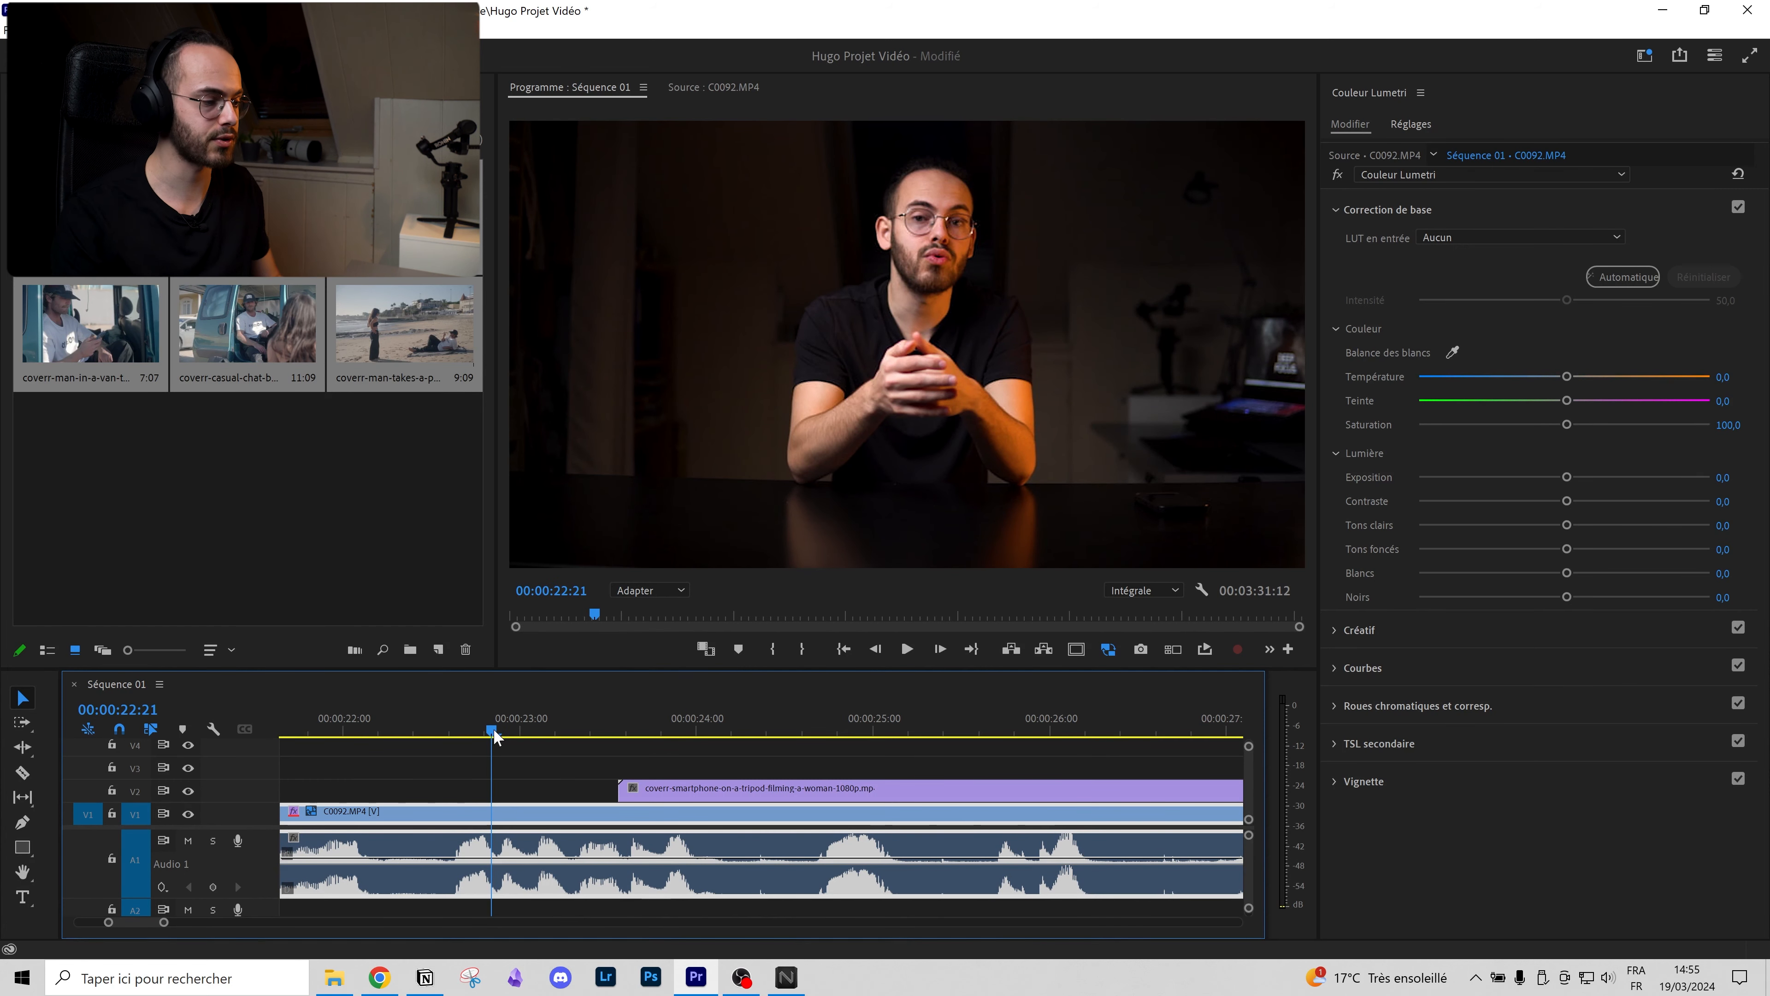
{"action": "key", "text": "space"}
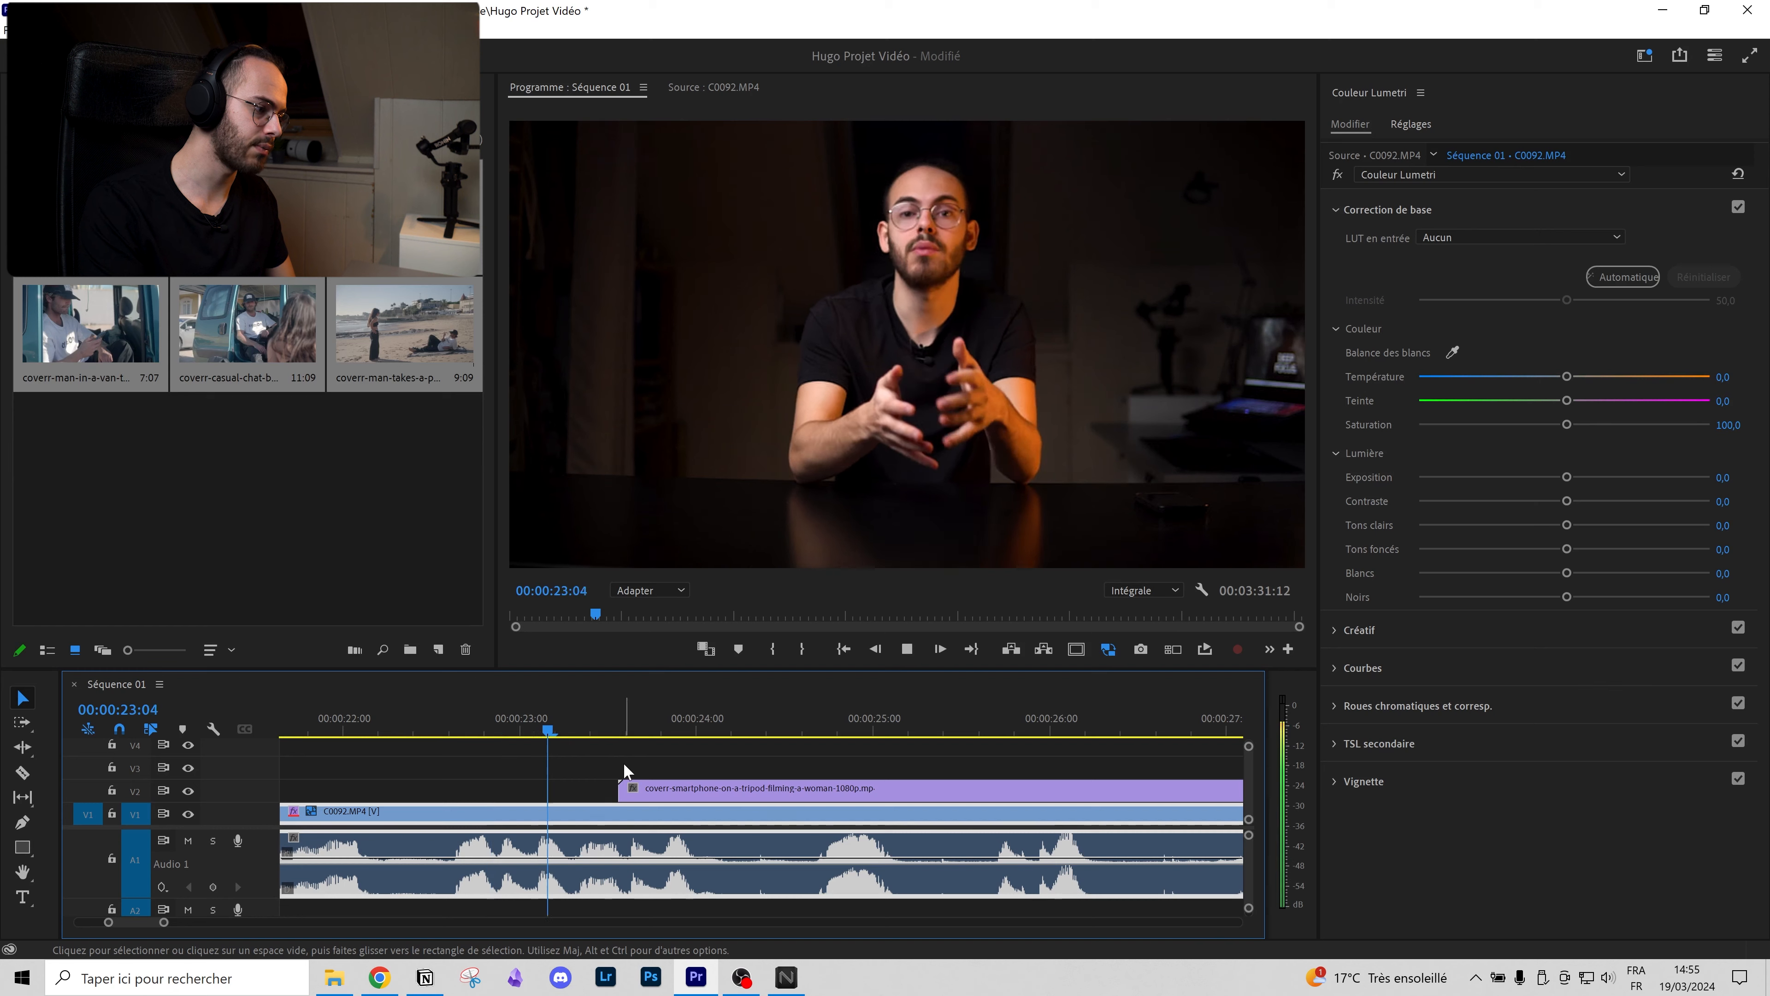
{"action": "key", "text": "space"}
Step: Collapse the Audio 1 track header to a thin row
{"action": "scroll", "coordinate": [755, 772], "scroll_direction": "down", "scroll_amount": 1}
{"action": "scroll", "coordinate": [644, 776], "scroll_direction": "down", "scroll_amount": 3}
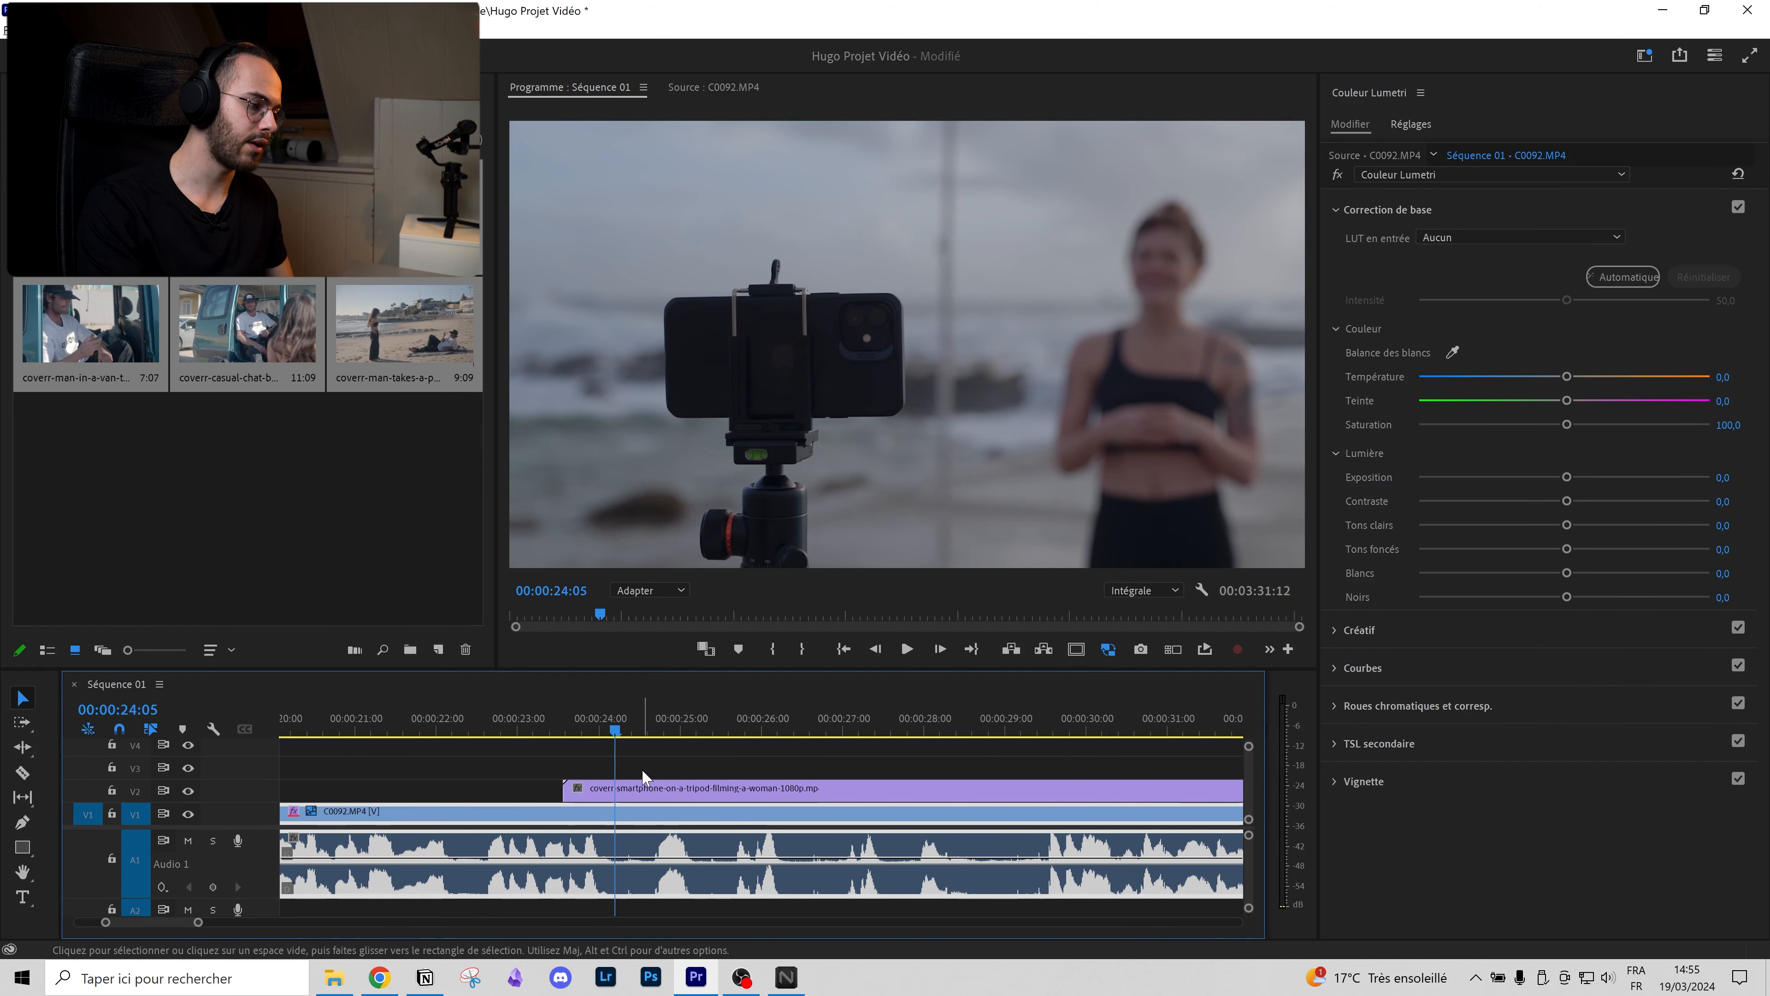
{"action": "left_click", "coordinate": [681, 788]}
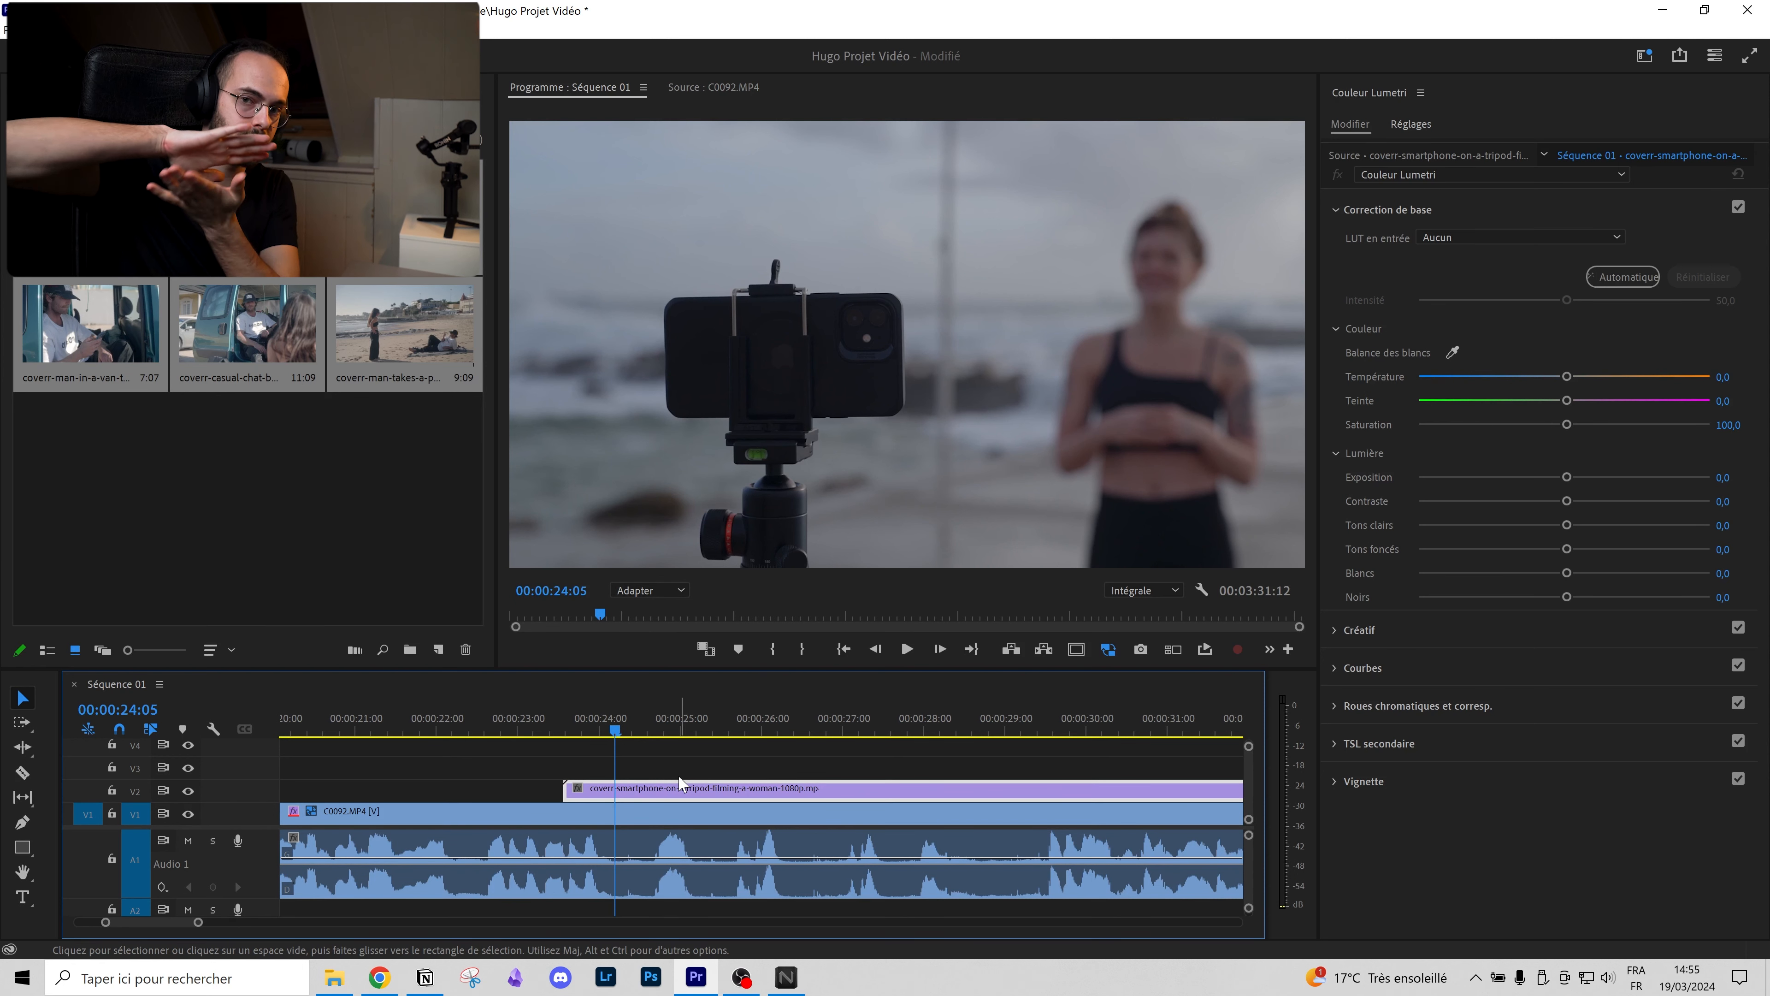
{"action": "scroll", "coordinate": [592, 830], "scroll_direction": "down", "scroll_amount": 4}
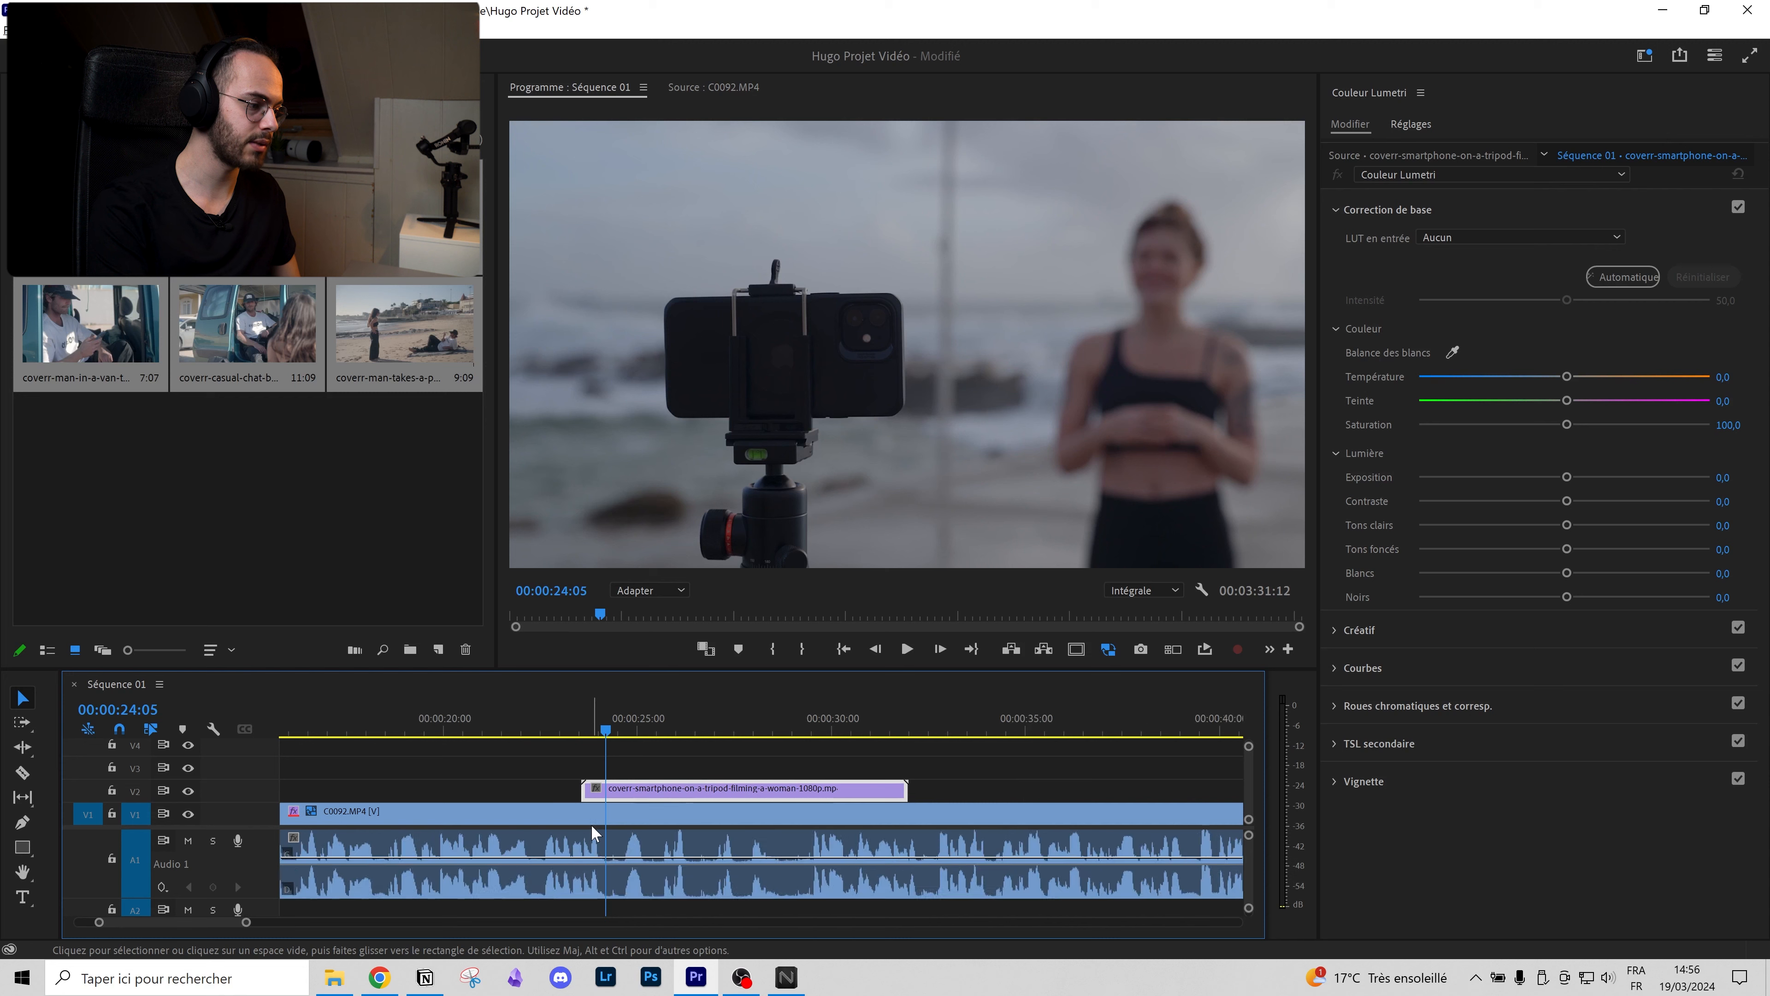
{"action": "double_click", "coordinate": [267, 861]}
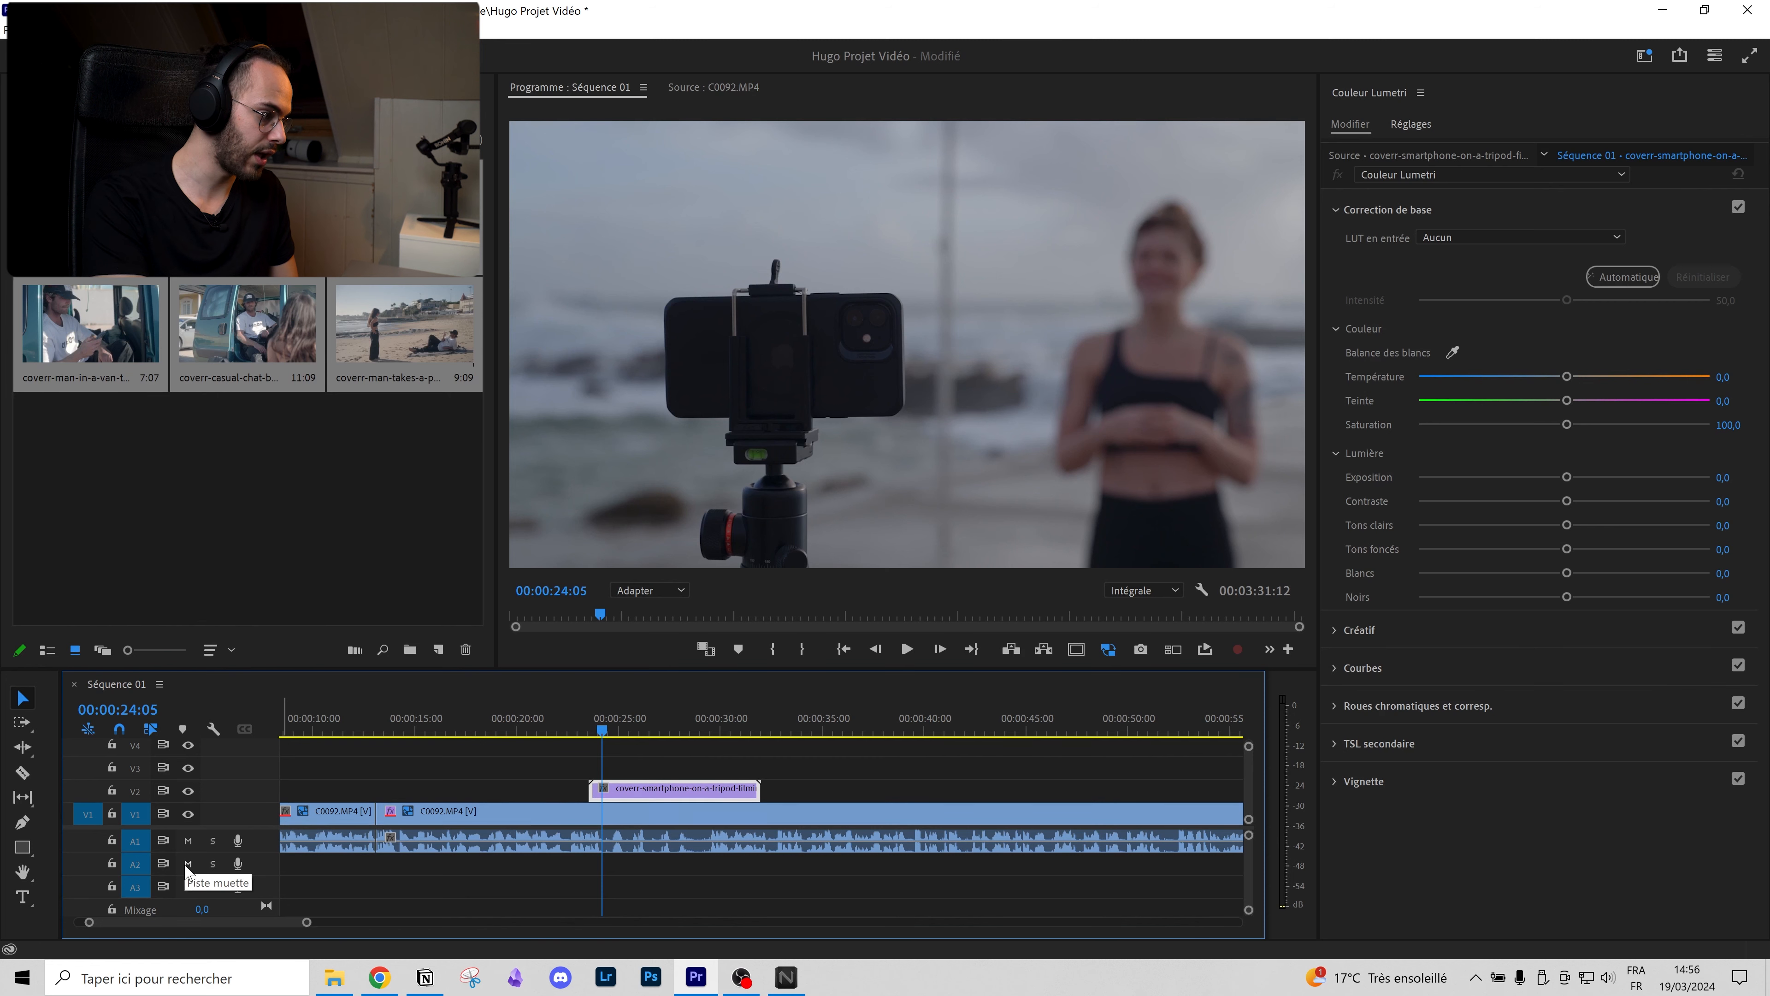
{"action": "left_click", "coordinate": [666, 842]}
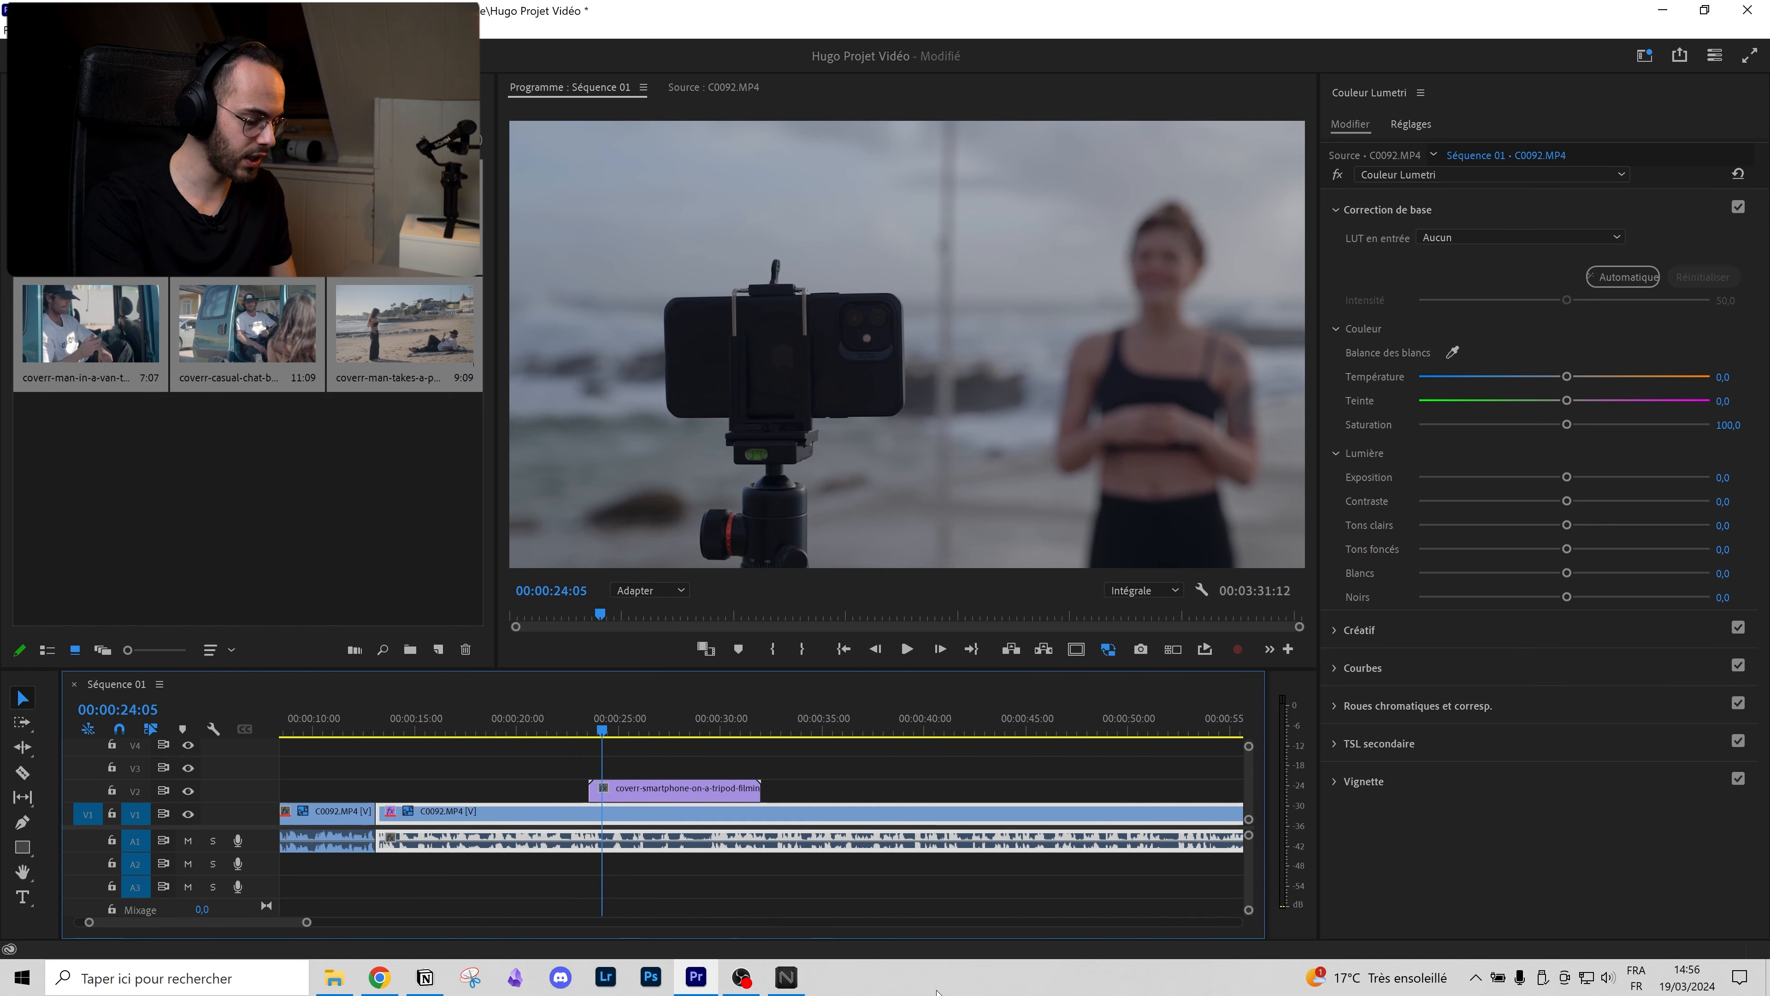
{"action": "right_click", "coordinate": [694, 845]}
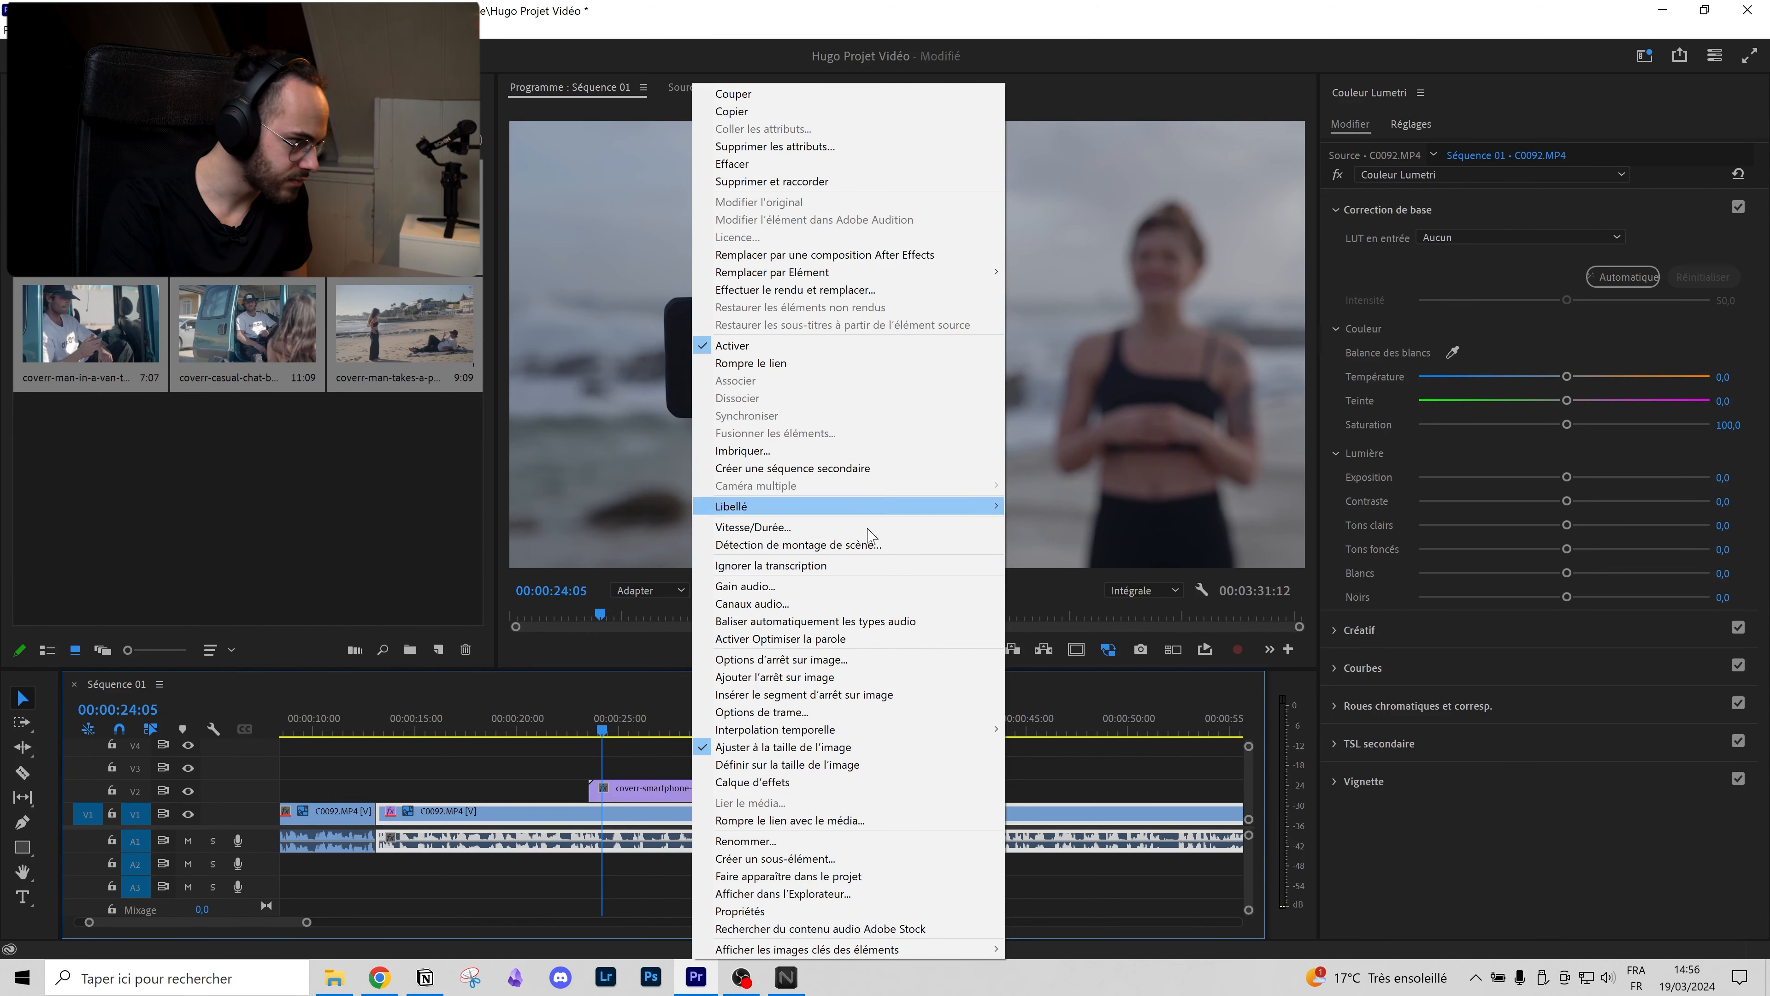
{"action": "left_click", "coordinate": [758, 587]}
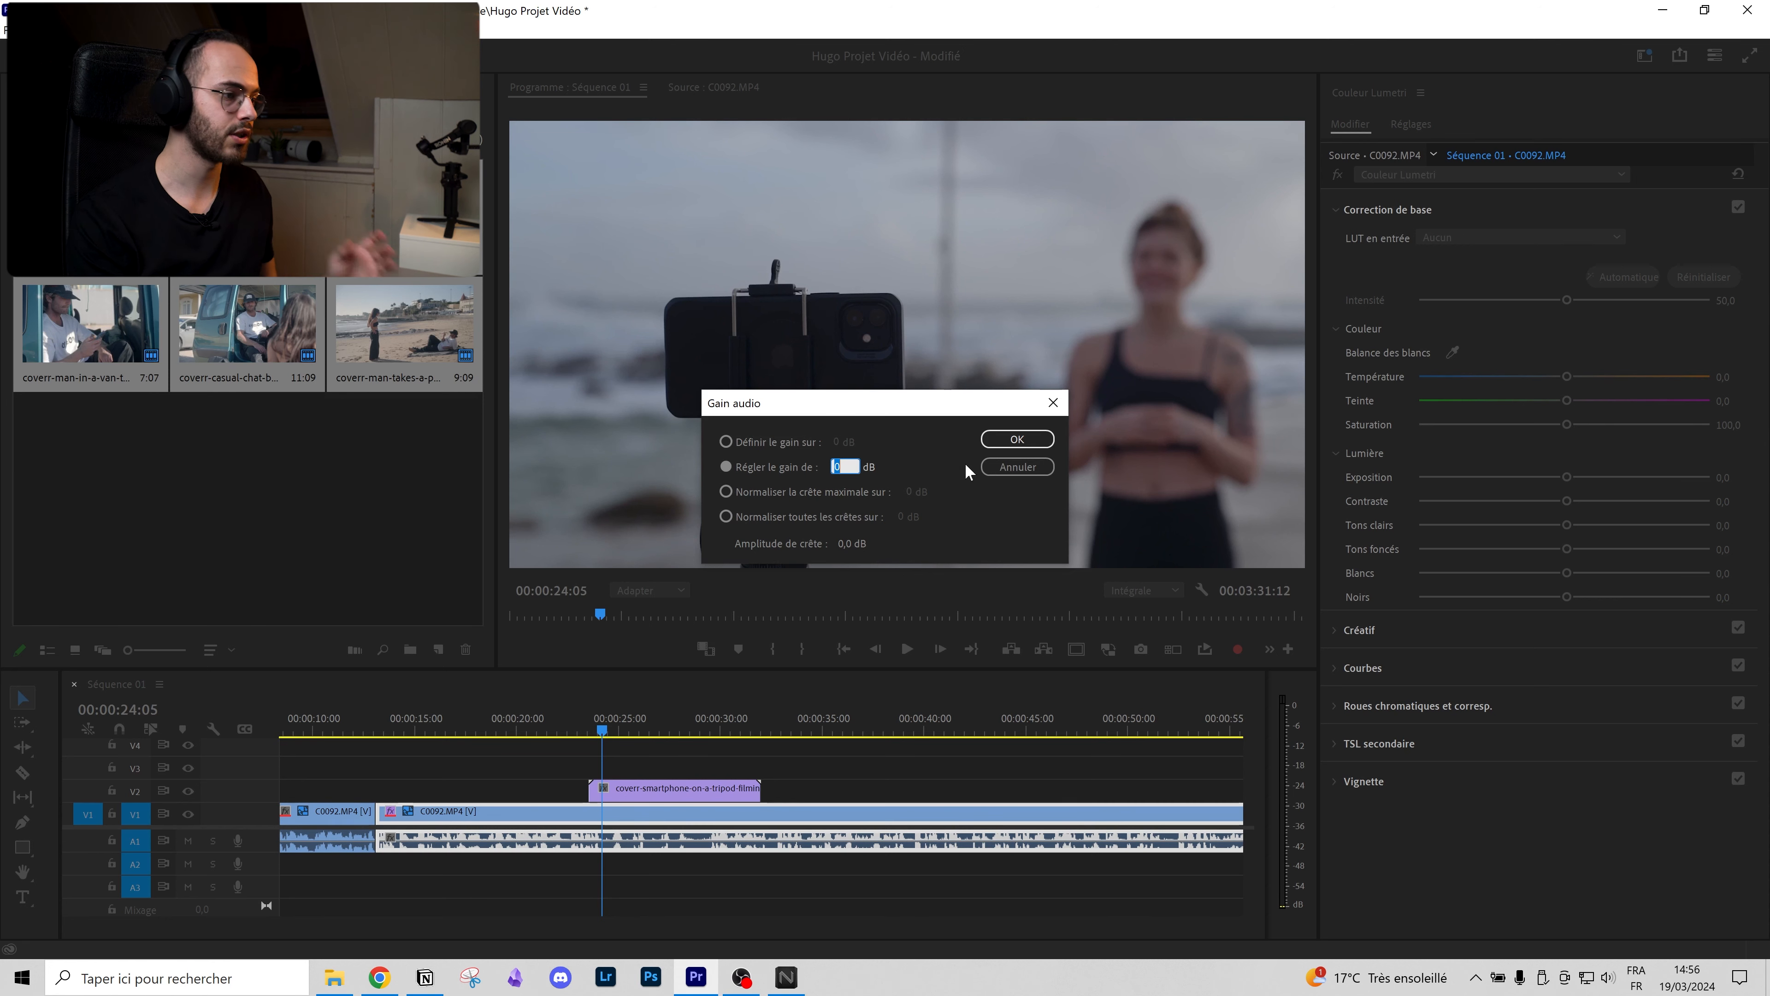
{"action": "left_click", "coordinate": [1016, 438]}
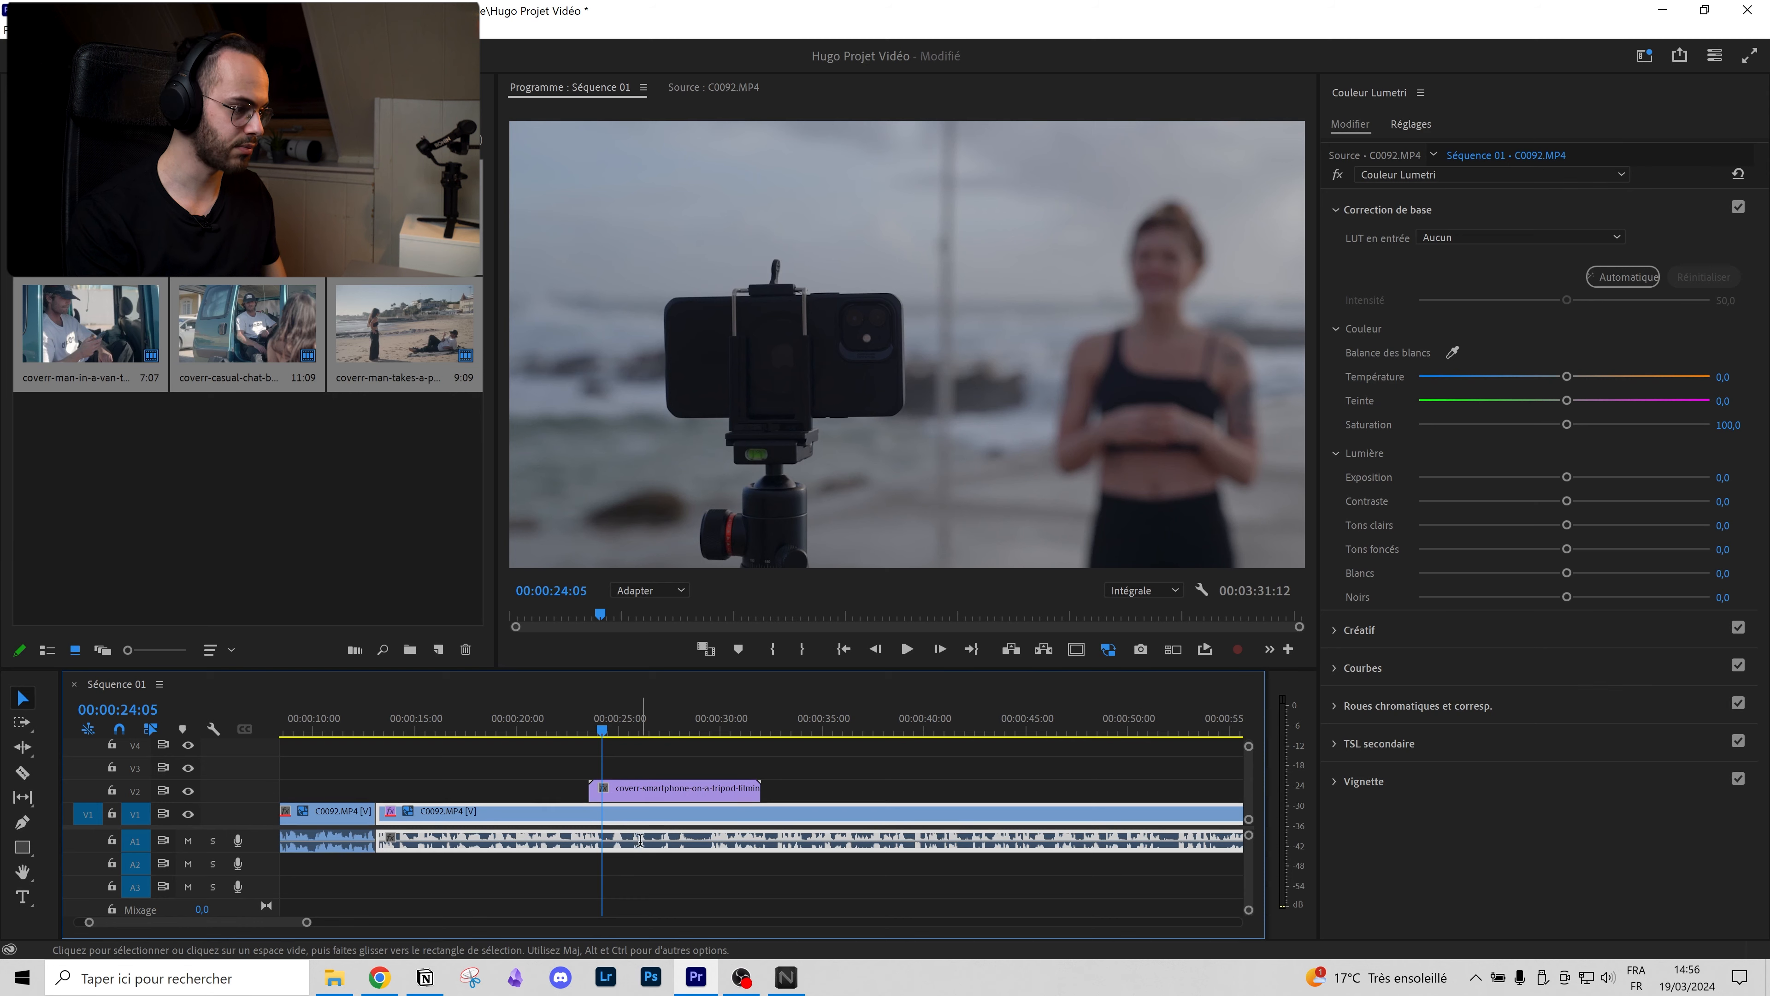
{"action": "key", "text": "g"}
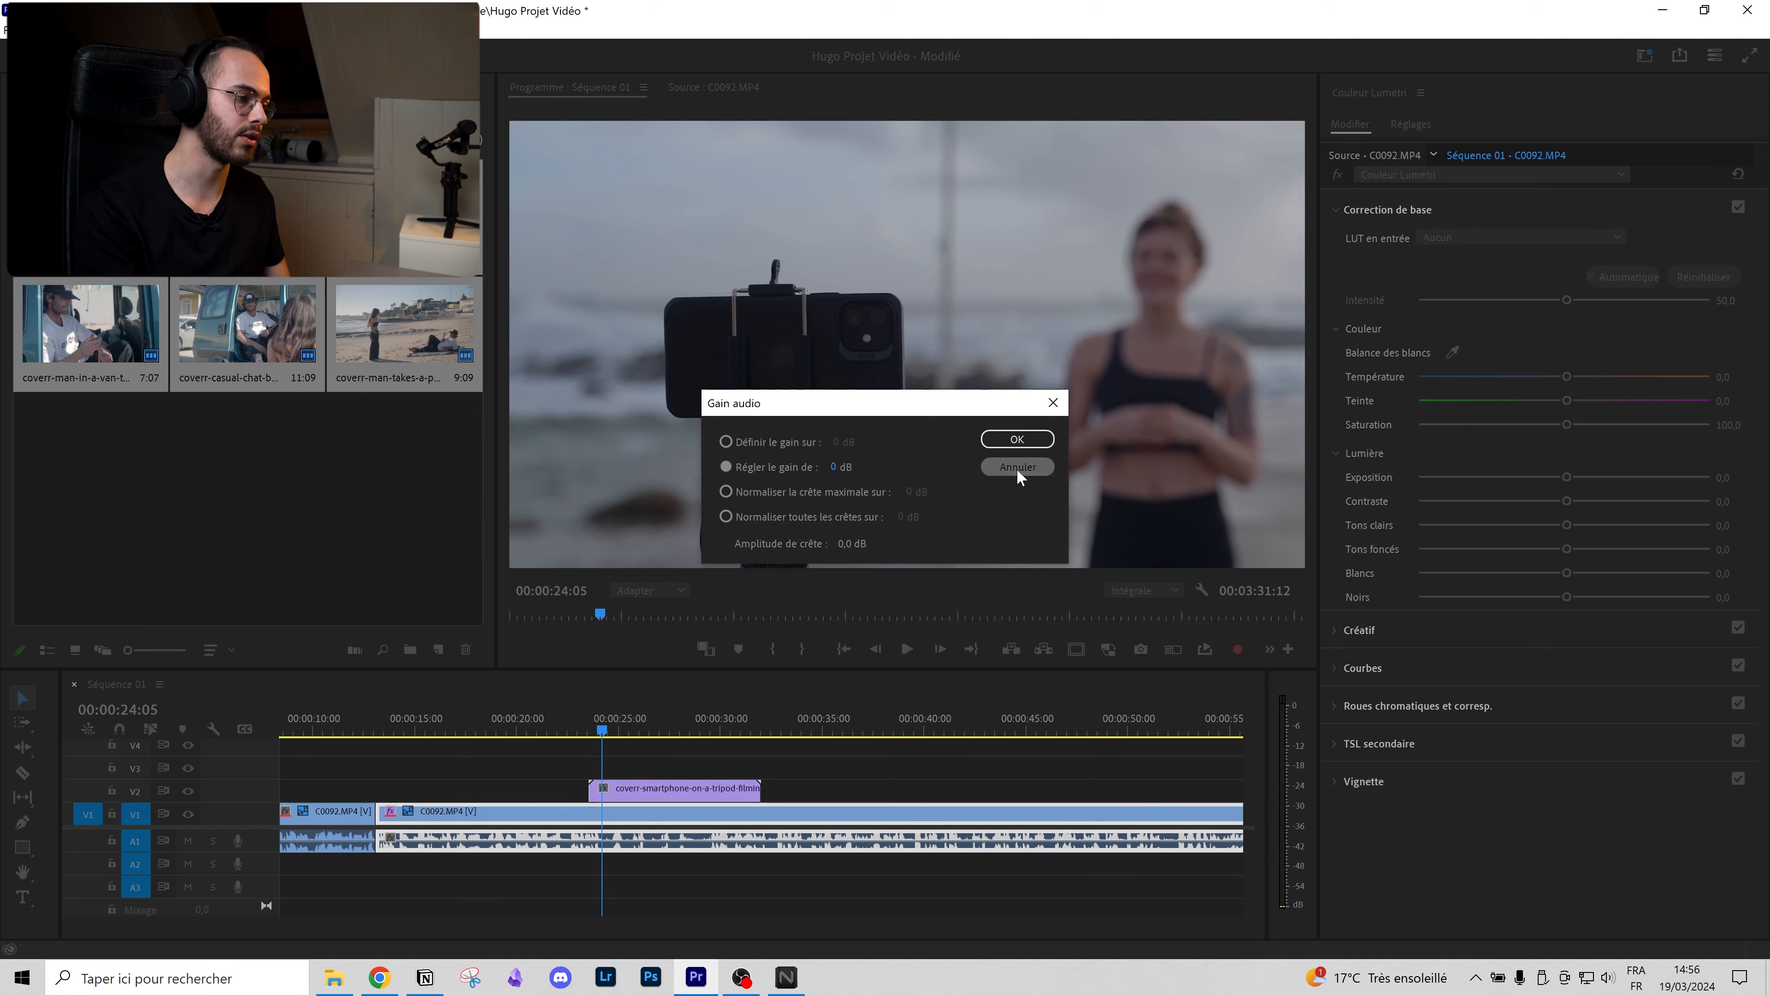
{"action": "left_click", "coordinate": [1017, 468]}
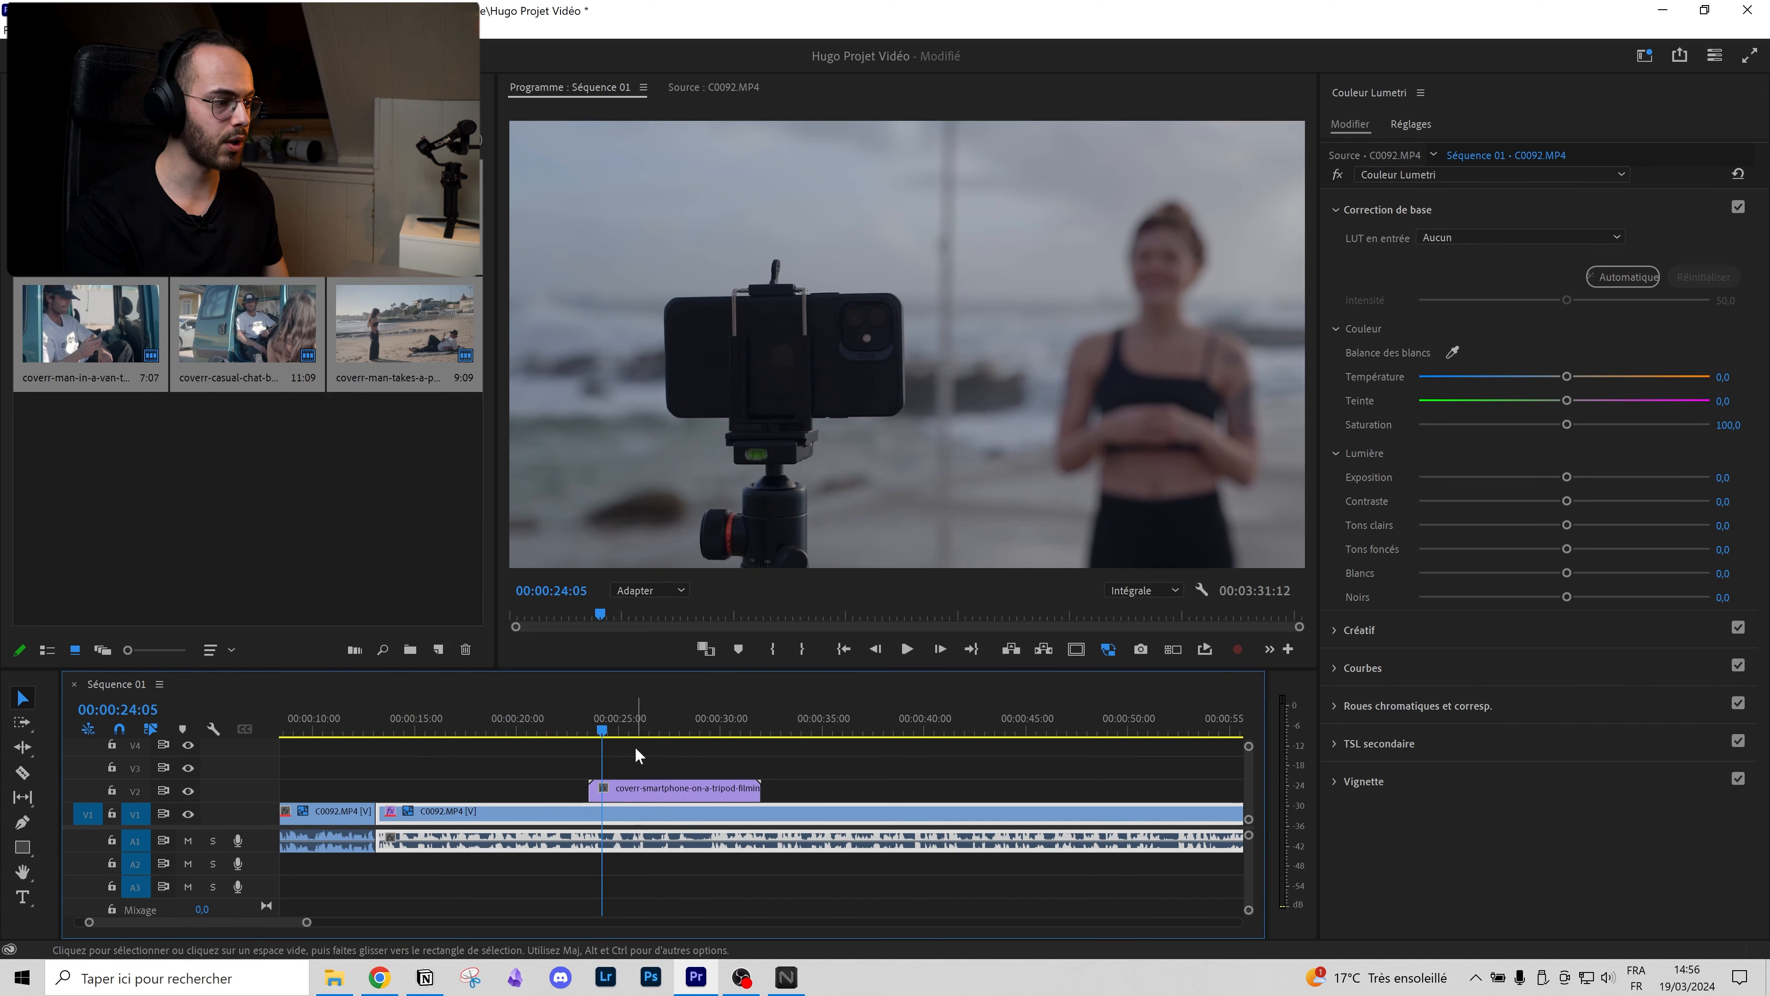
{"action": "scroll", "coordinate": [607, 843], "scroll_direction": "down", "scroll_amount": 2}
{"action": "left_click", "coordinate": [490, 731]}
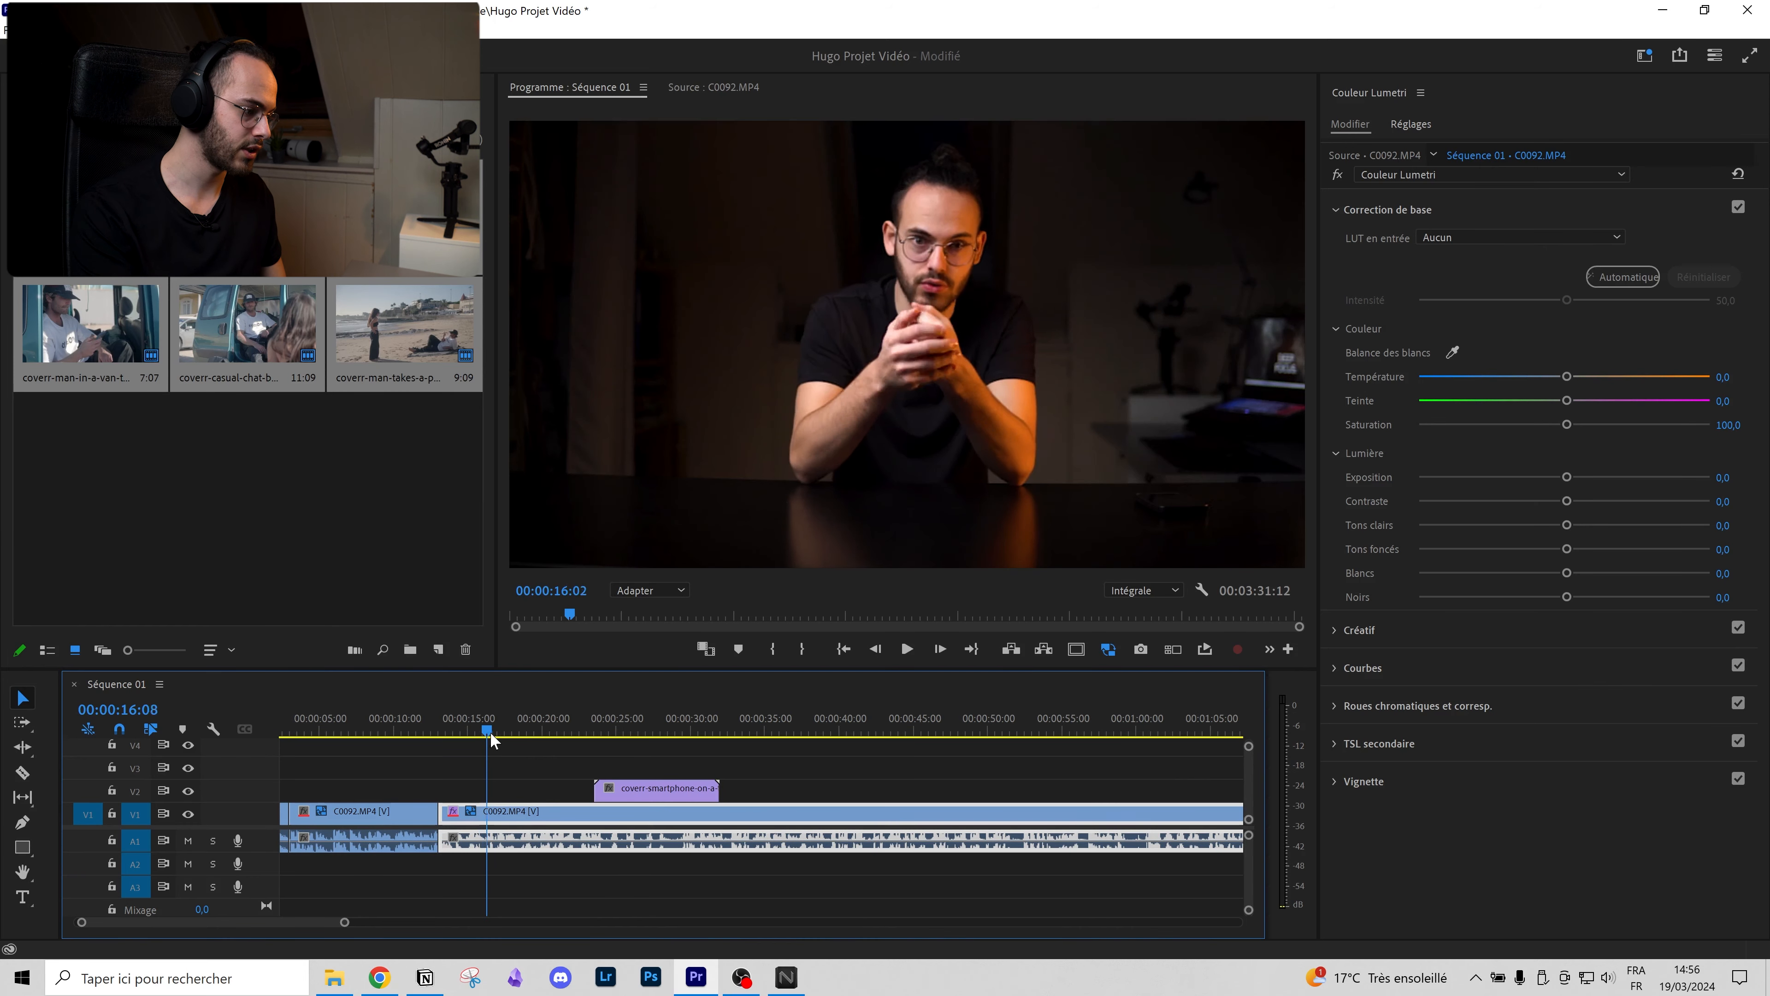
{"action": "key", "text": "ctrl+r"}
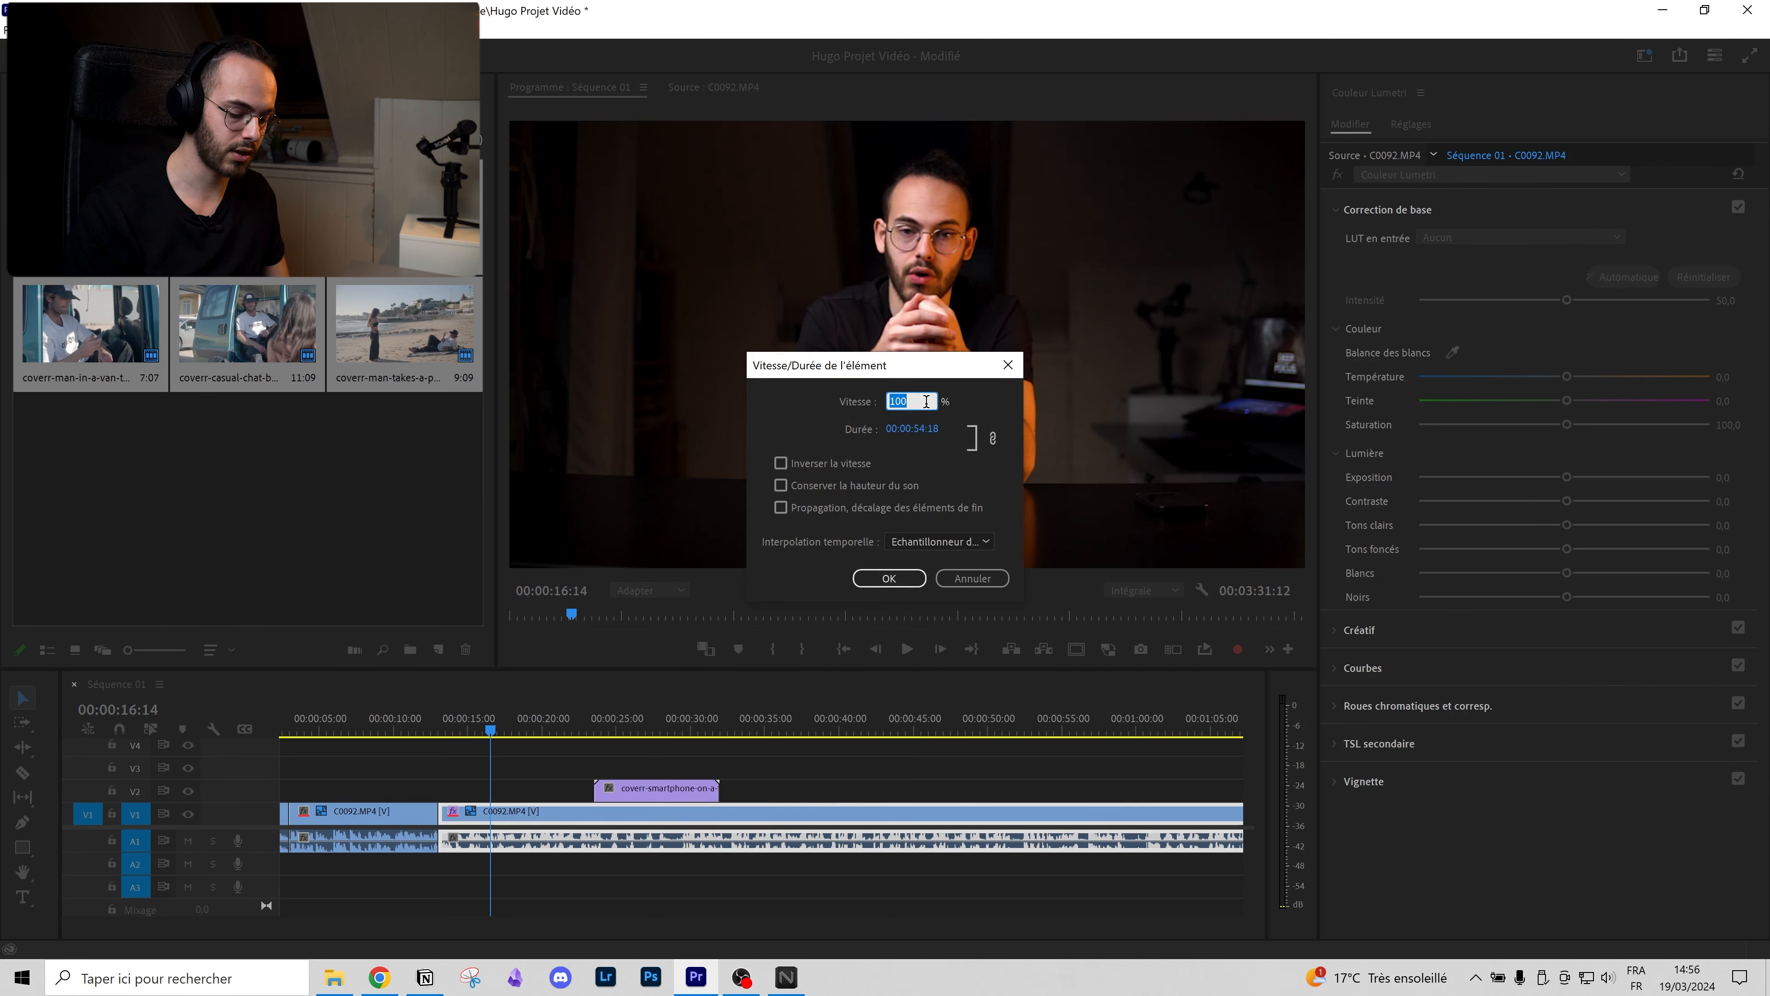
{"action": "left_click", "coordinate": [915, 575]}
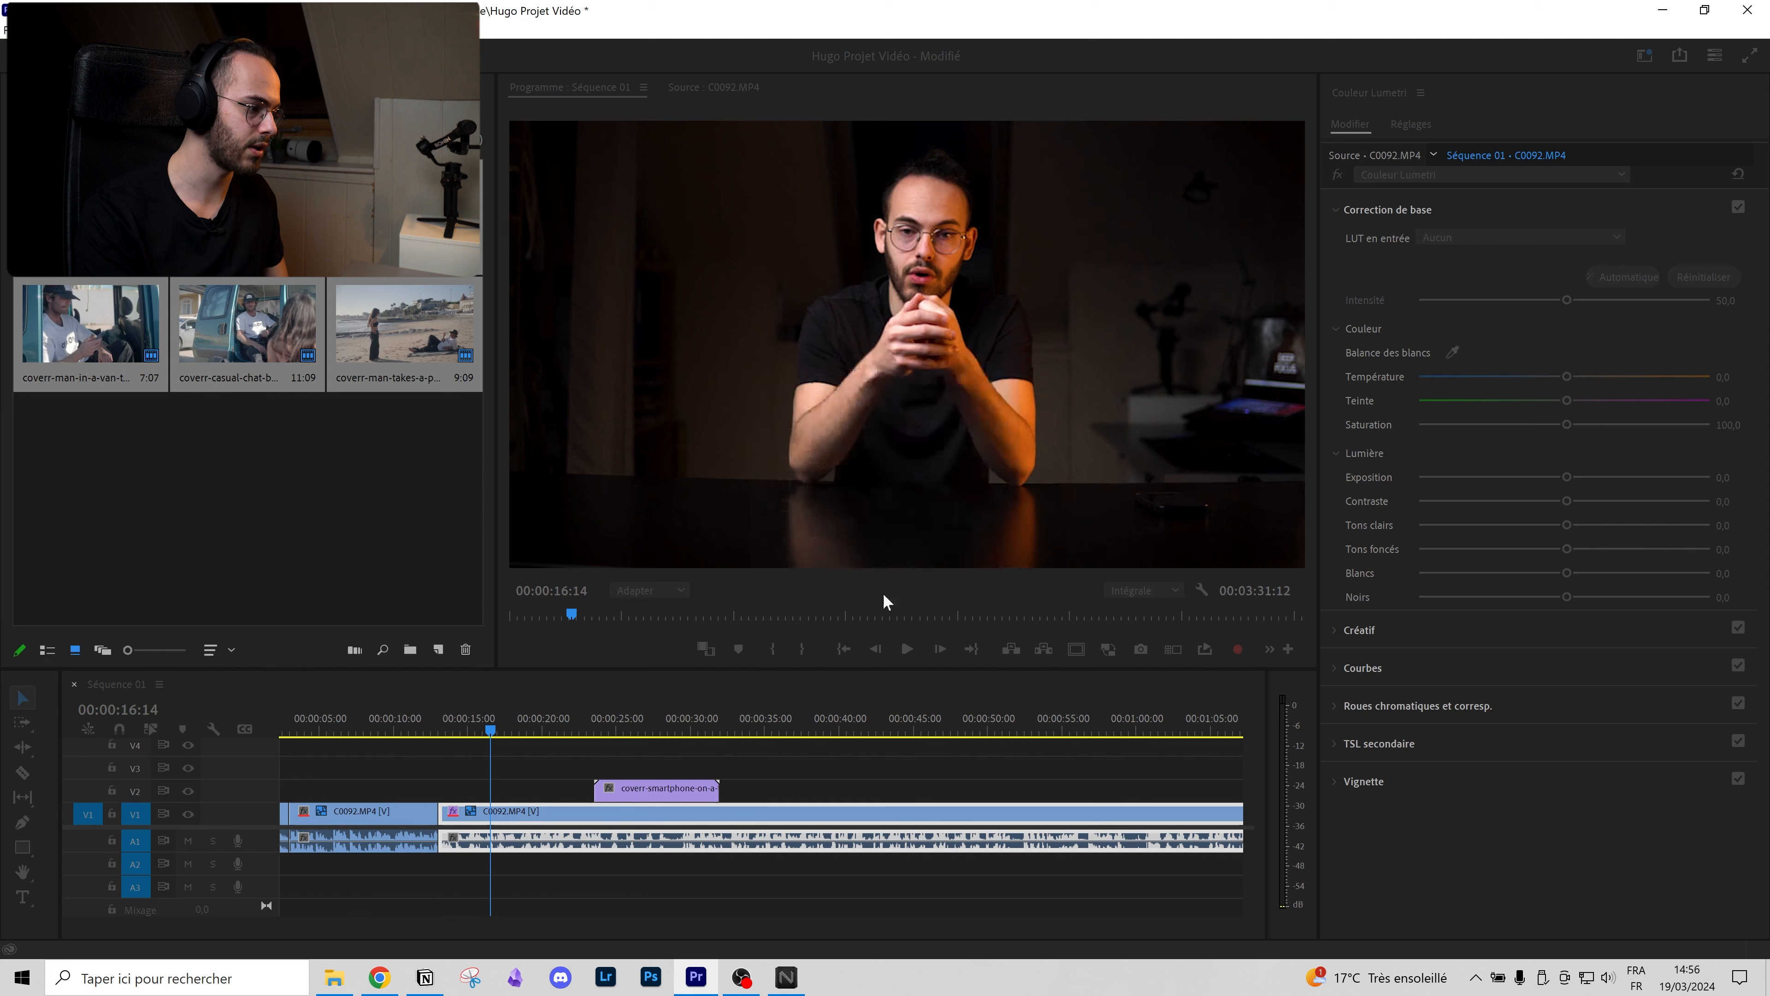
{"action": "key", "text": "space"}
{"action": "key", "text": "space"}
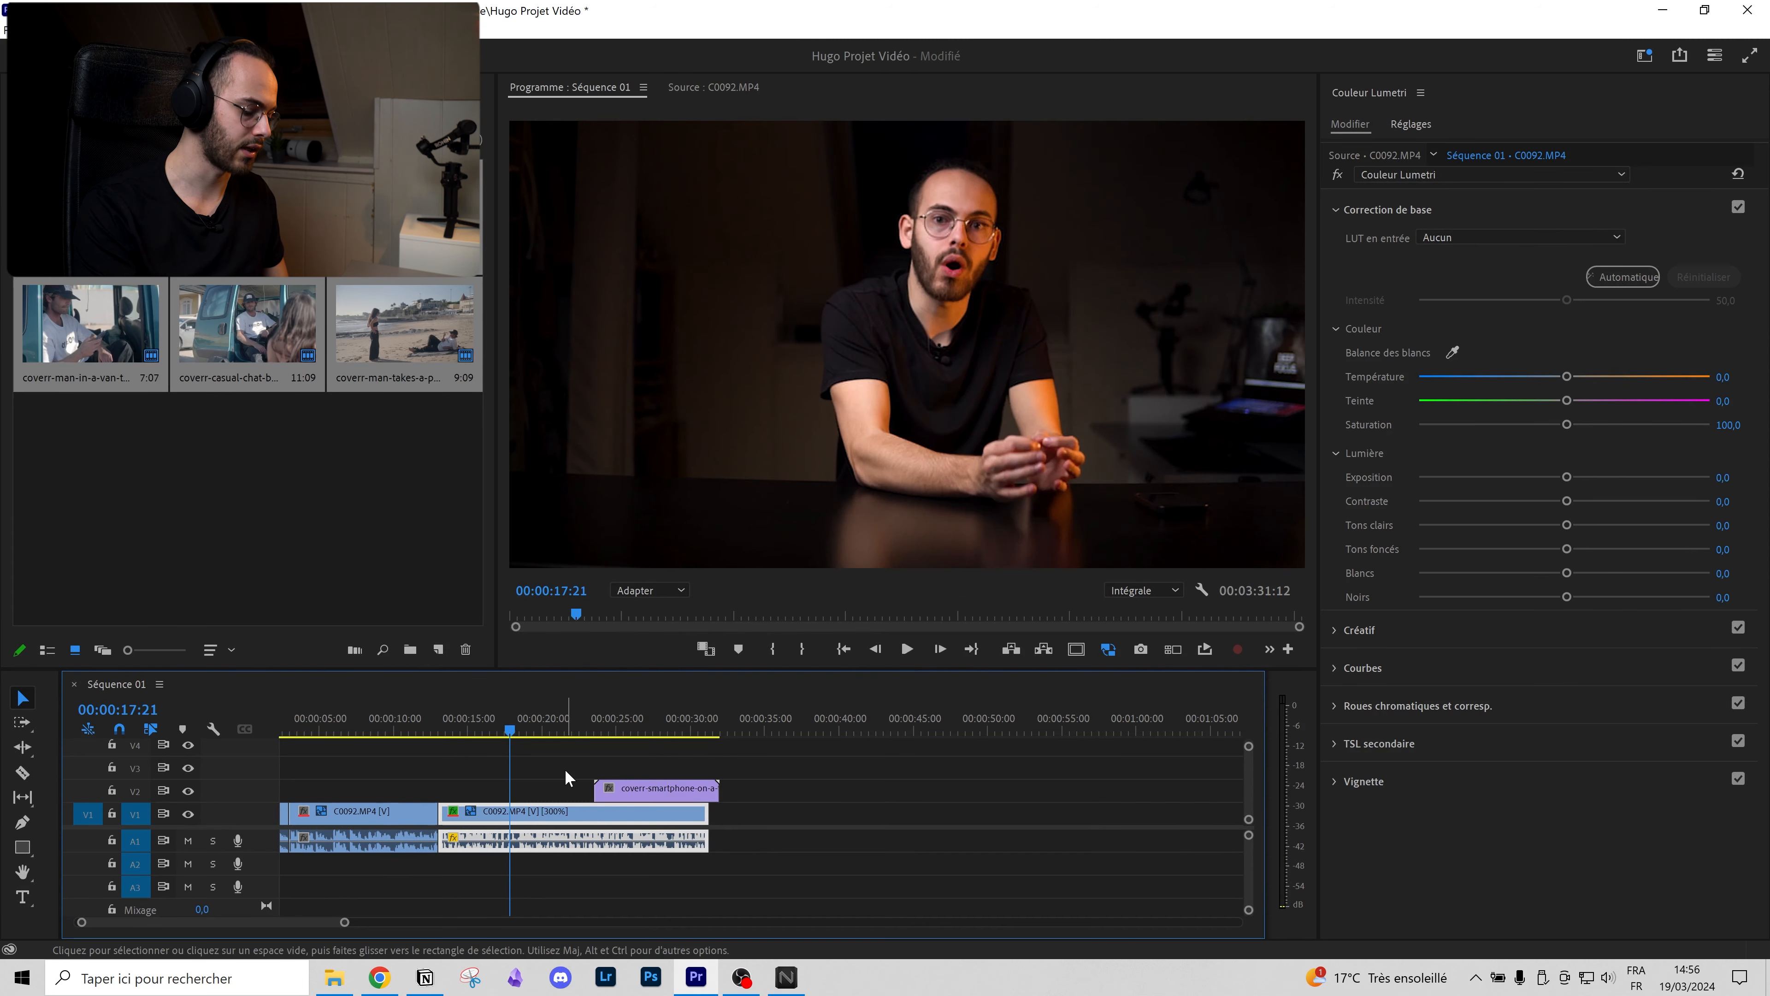
{"action": "key", "text": "ctrl+z"}
{"action": "right_click", "coordinate": [577, 844]}
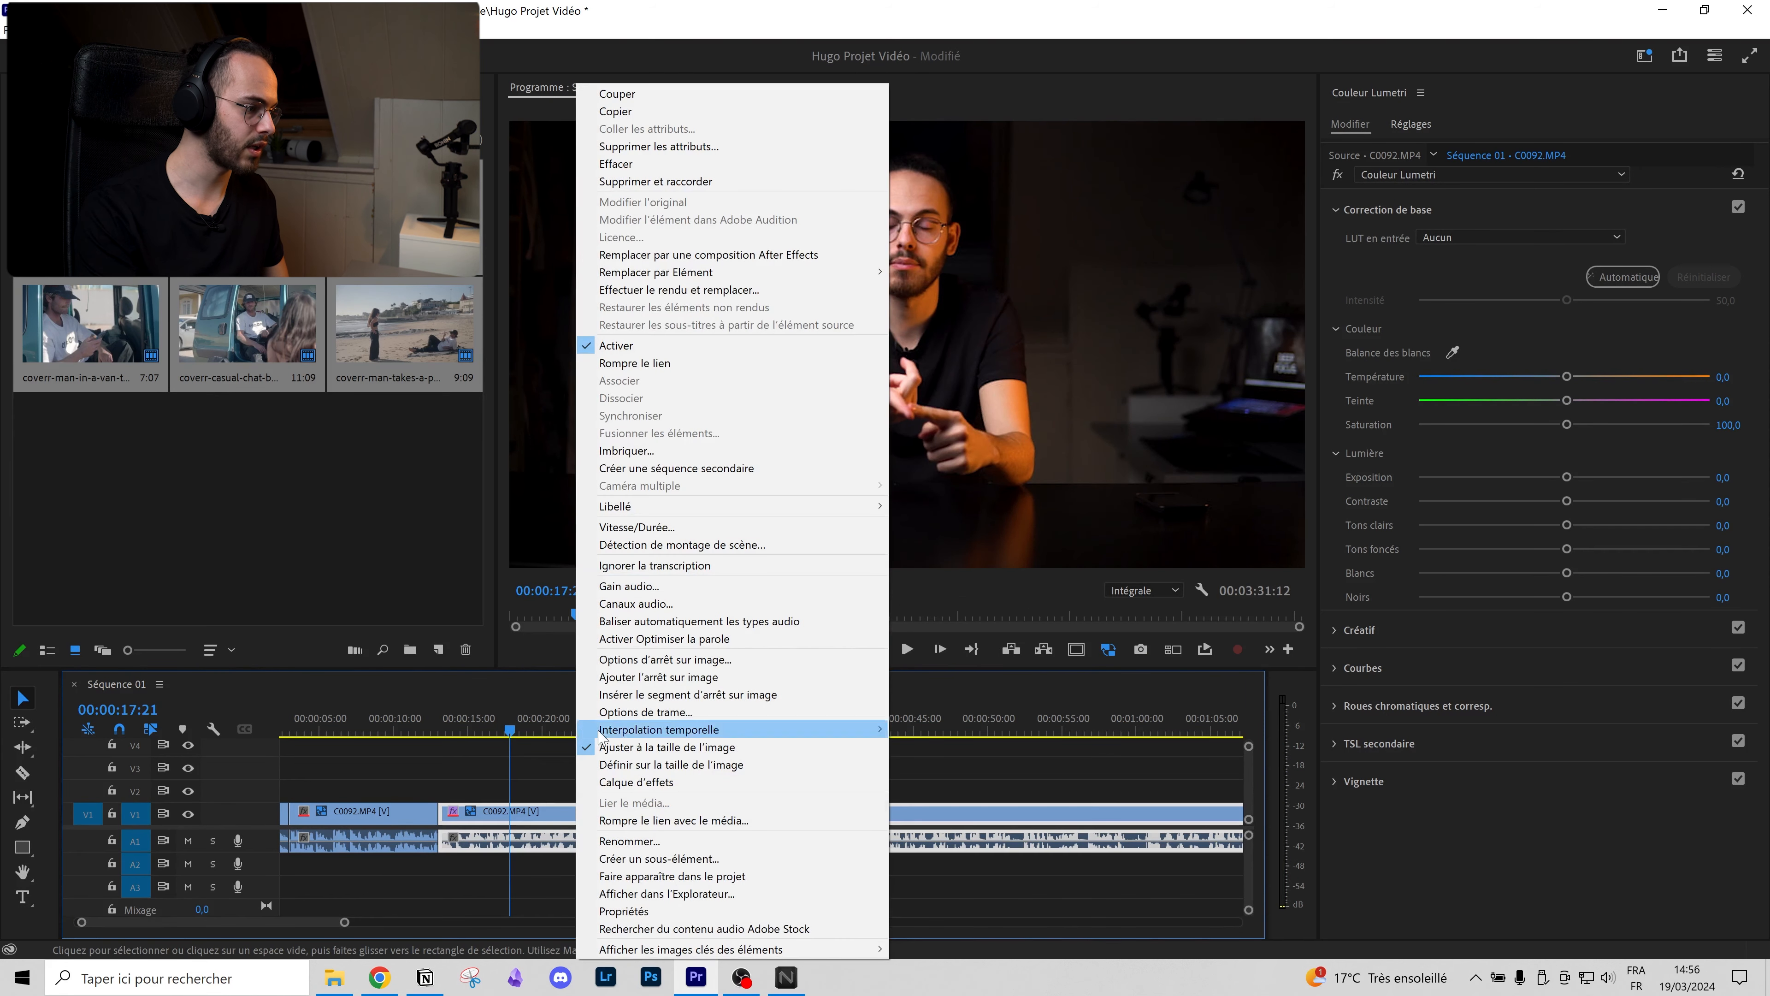
{"action": "left_click", "coordinate": [667, 533]}
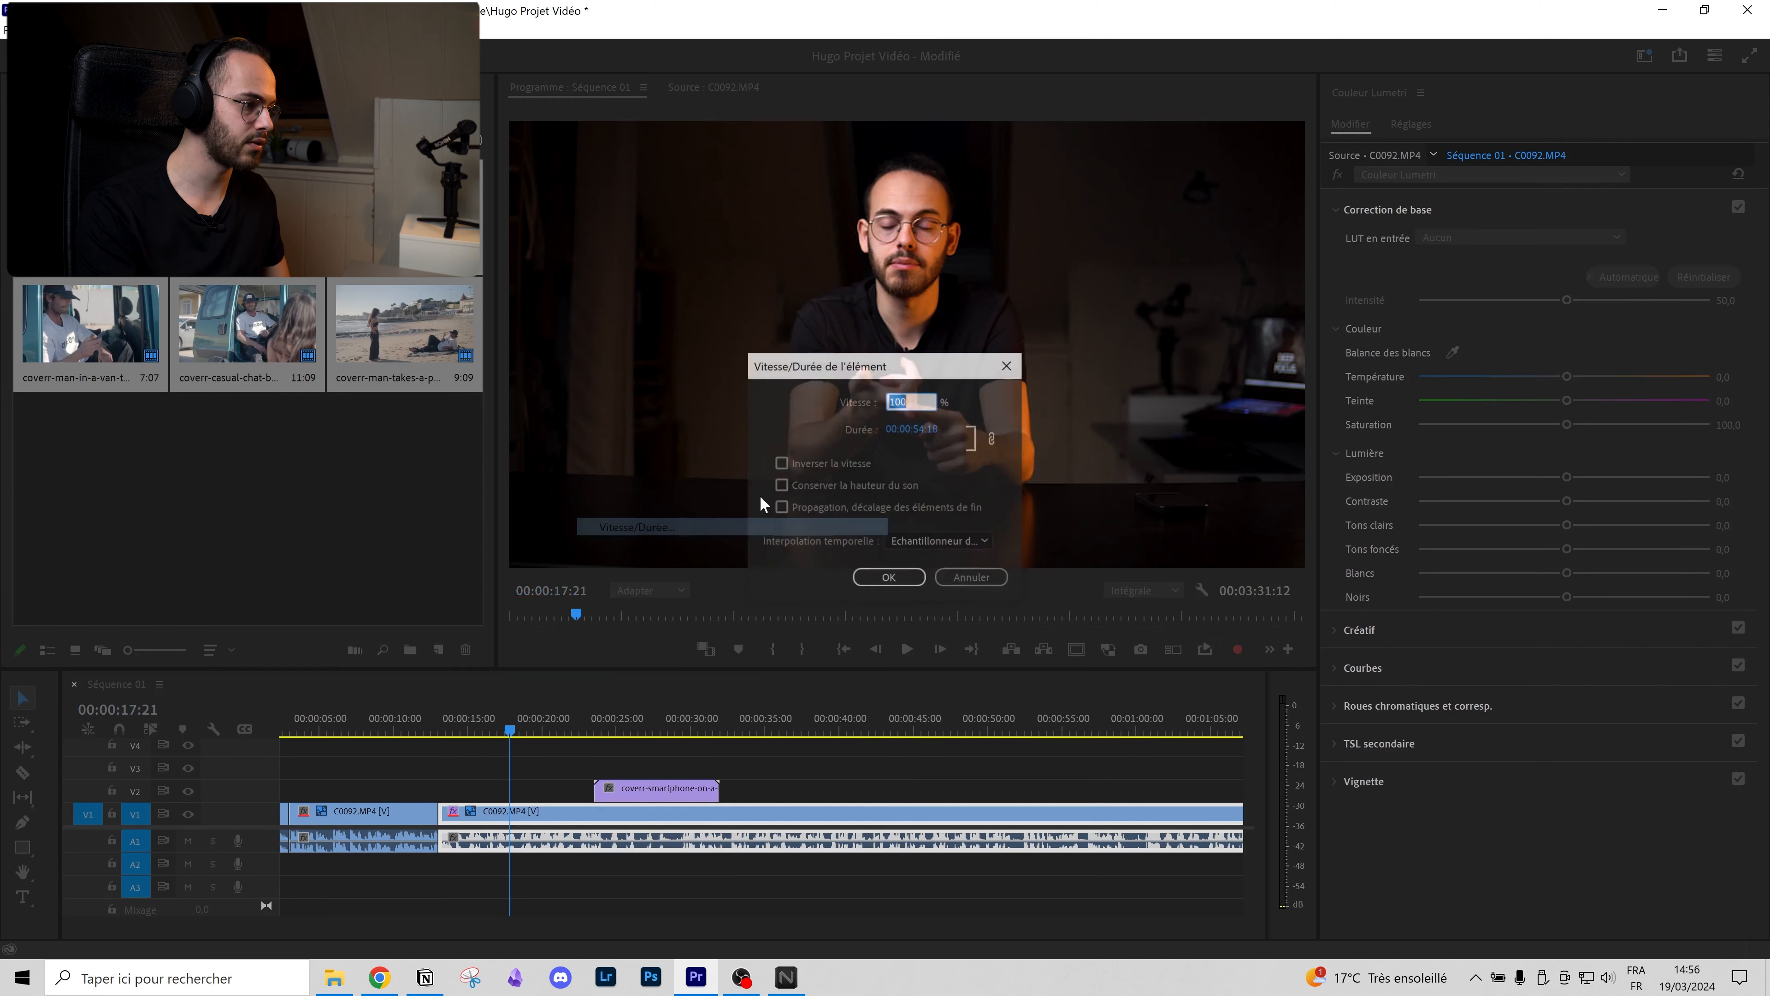
{"action": "left_click", "coordinate": [971, 578]}
{"action": "left_click", "coordinate": [634, 727]}
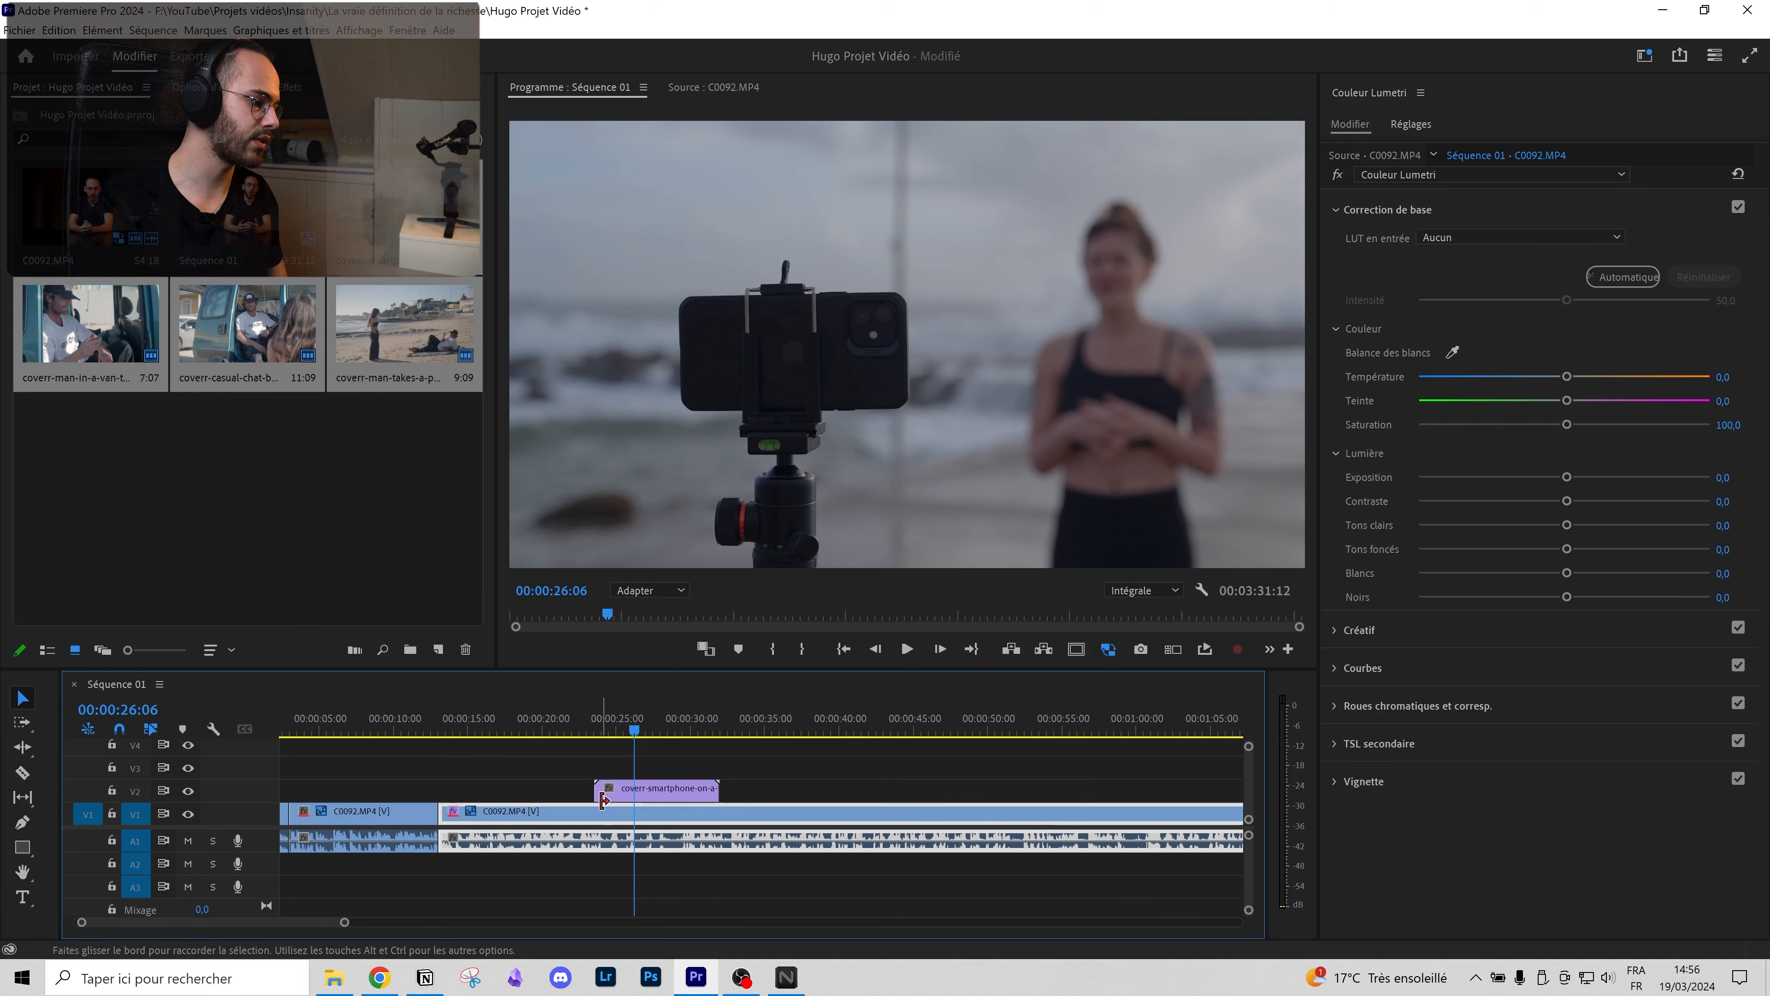
Step: Try shifting the smartphone B-roll image to the right of frame using its Motion position
{"action": "scroll", "coordinate": [614, 781], "scroll_direction": "up", "scroll_amount": 4}
{"action": "left_click_drag", "start_coordinate": [639, 725], "coordinate": [621, 726]}
{"action": "left_click", "coordinate": [627, 790]}
{"action": "left_click", "coordinate": [229, 91]}
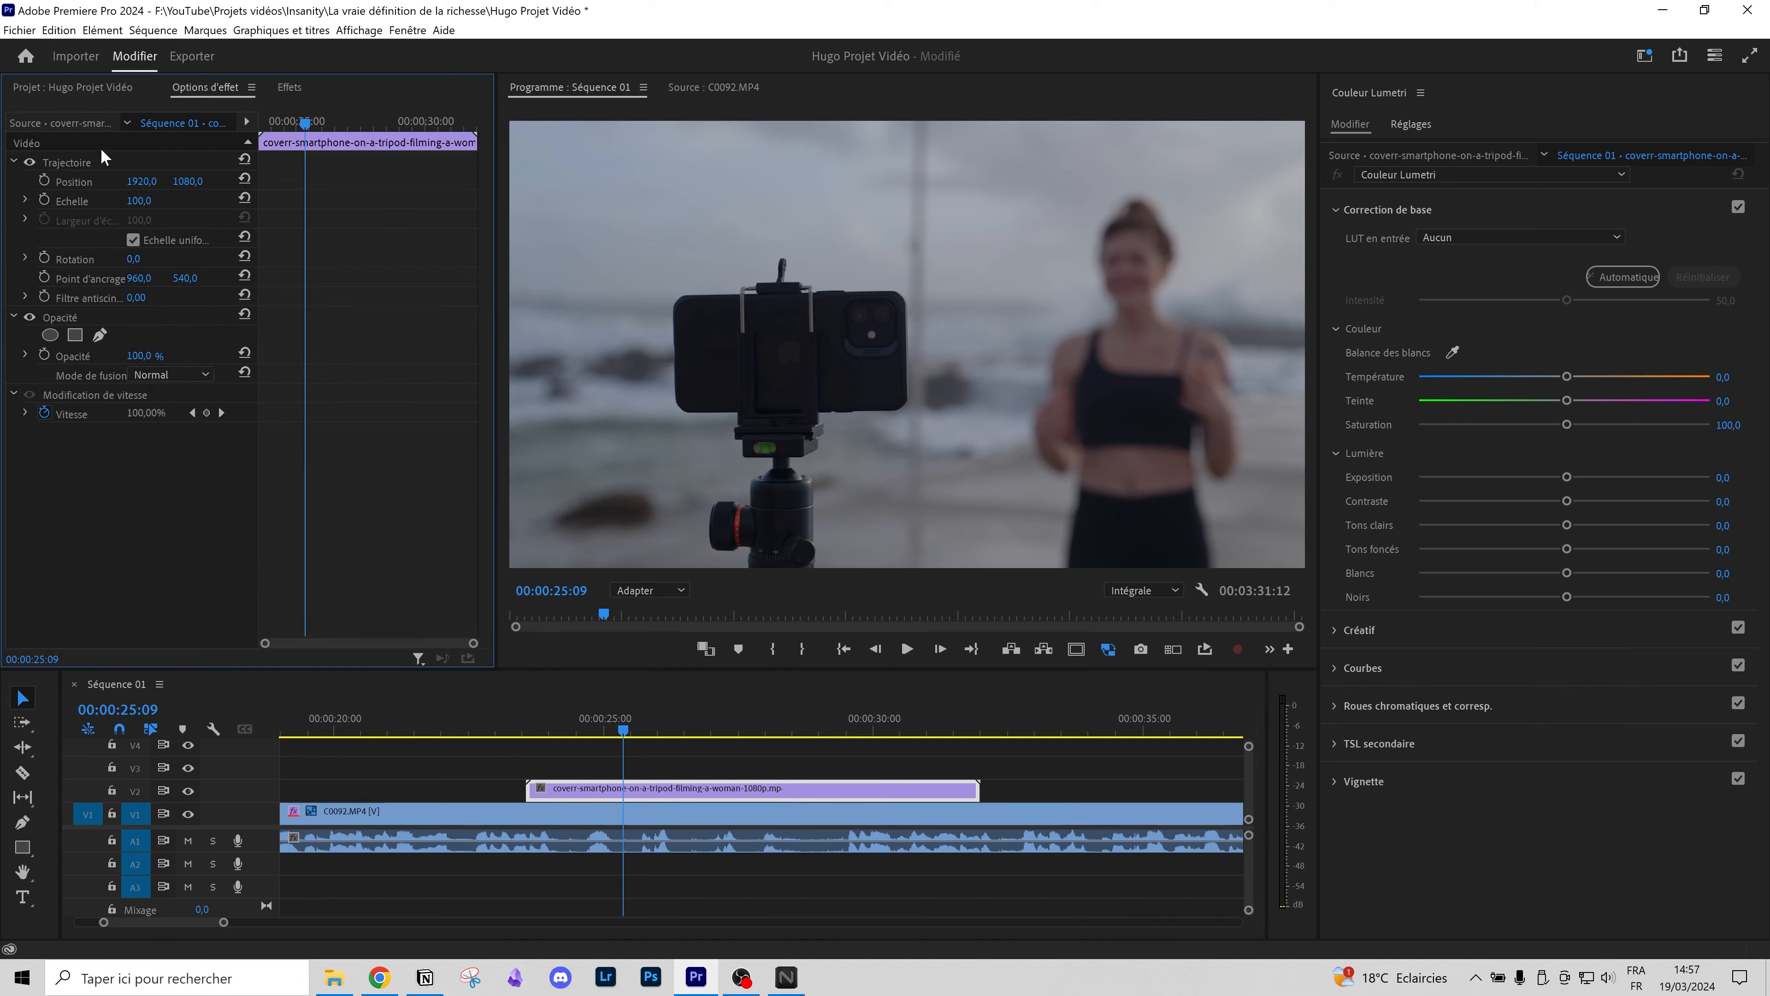
{"action": "left_click", "coordinate": [77, 165]}
{"action": "left_click_drag", "start_coordinate": [926, 249], "coordinate": [1023, 250]}
{"action": "left_click_drag", "start_coordinate": [1176, 230], "coordinate": [1189, 222]}
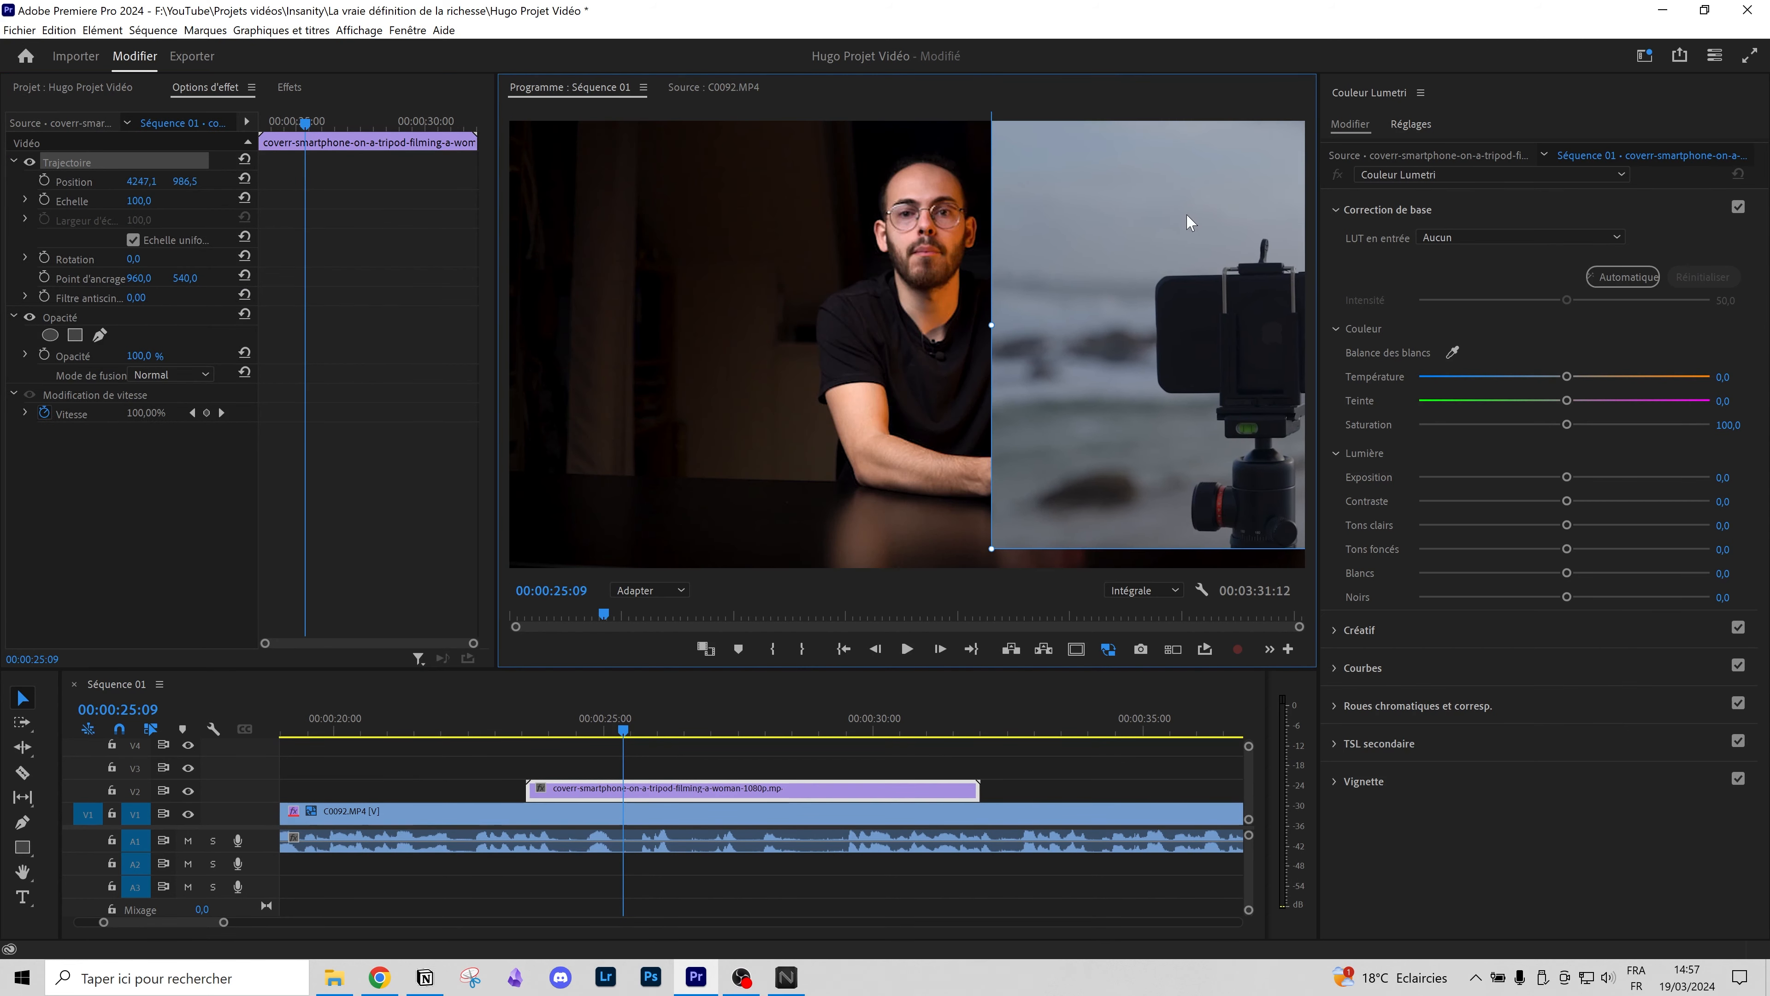
Step: Preview the split-screen section twice, then undo the repositioning
{"action": "left_click_drag", "start_coordinate": [571, 726], "coordinate": [543, 729]}
{"action": "key", "text": "space"}
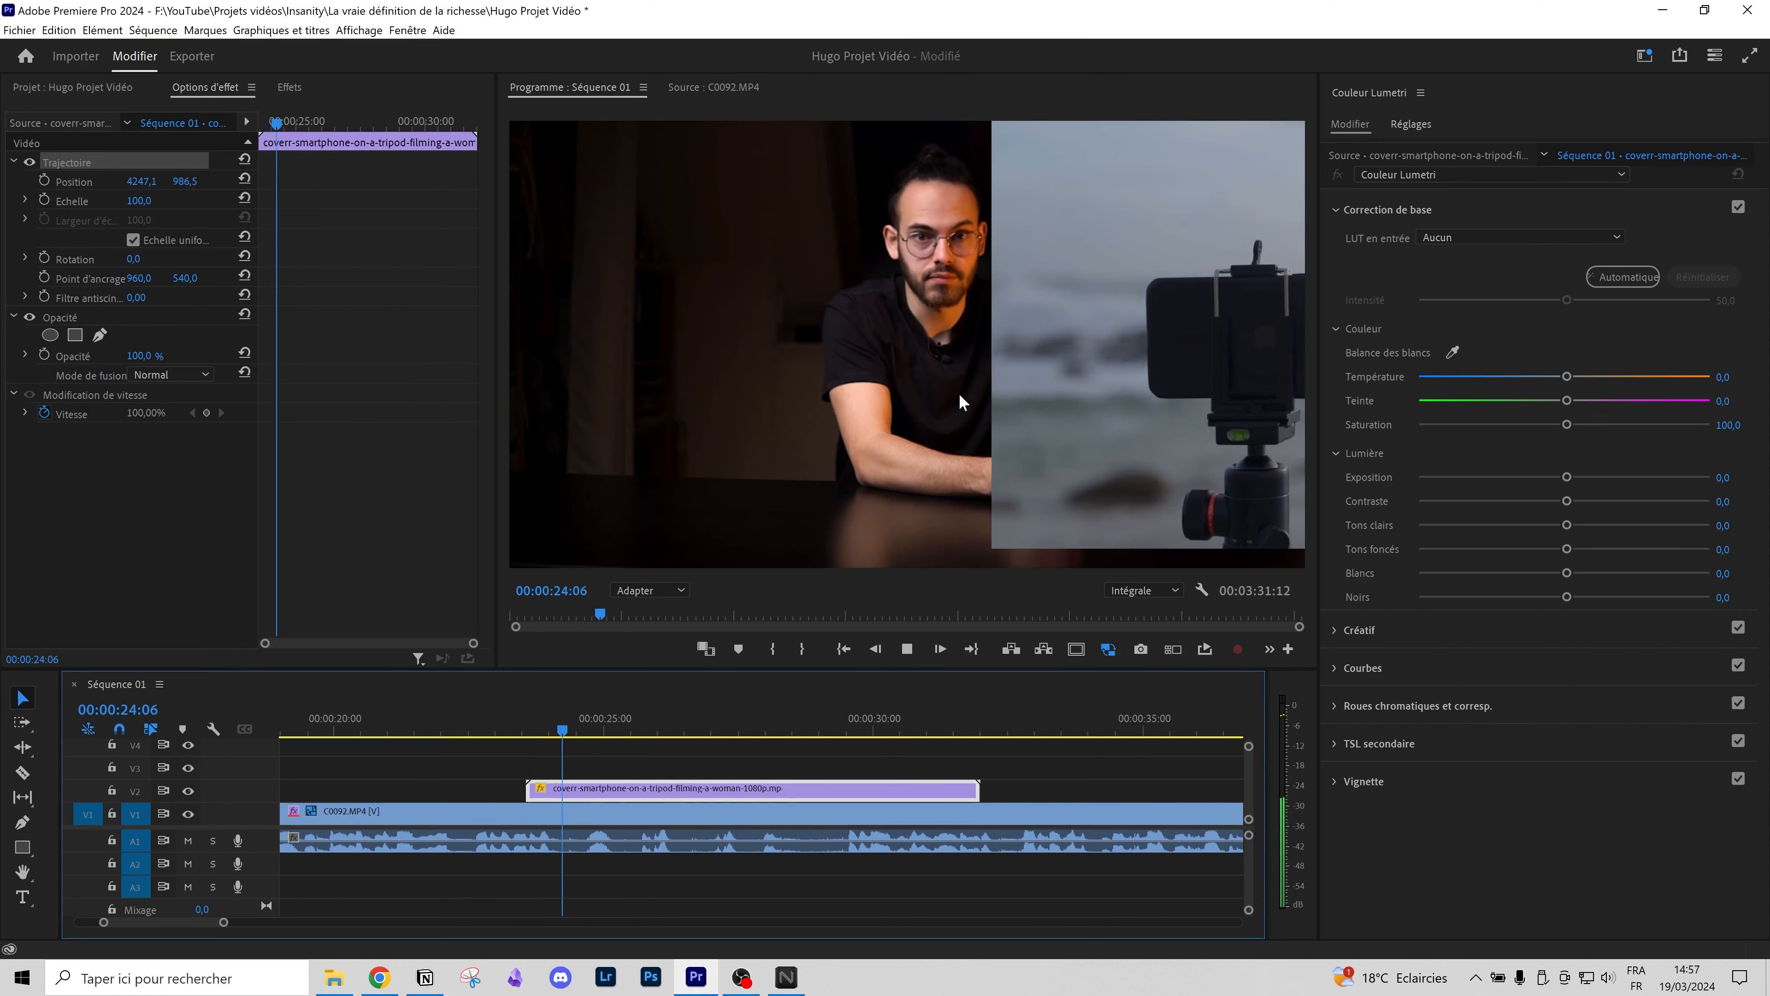
{"action": "key", "text": "space"}
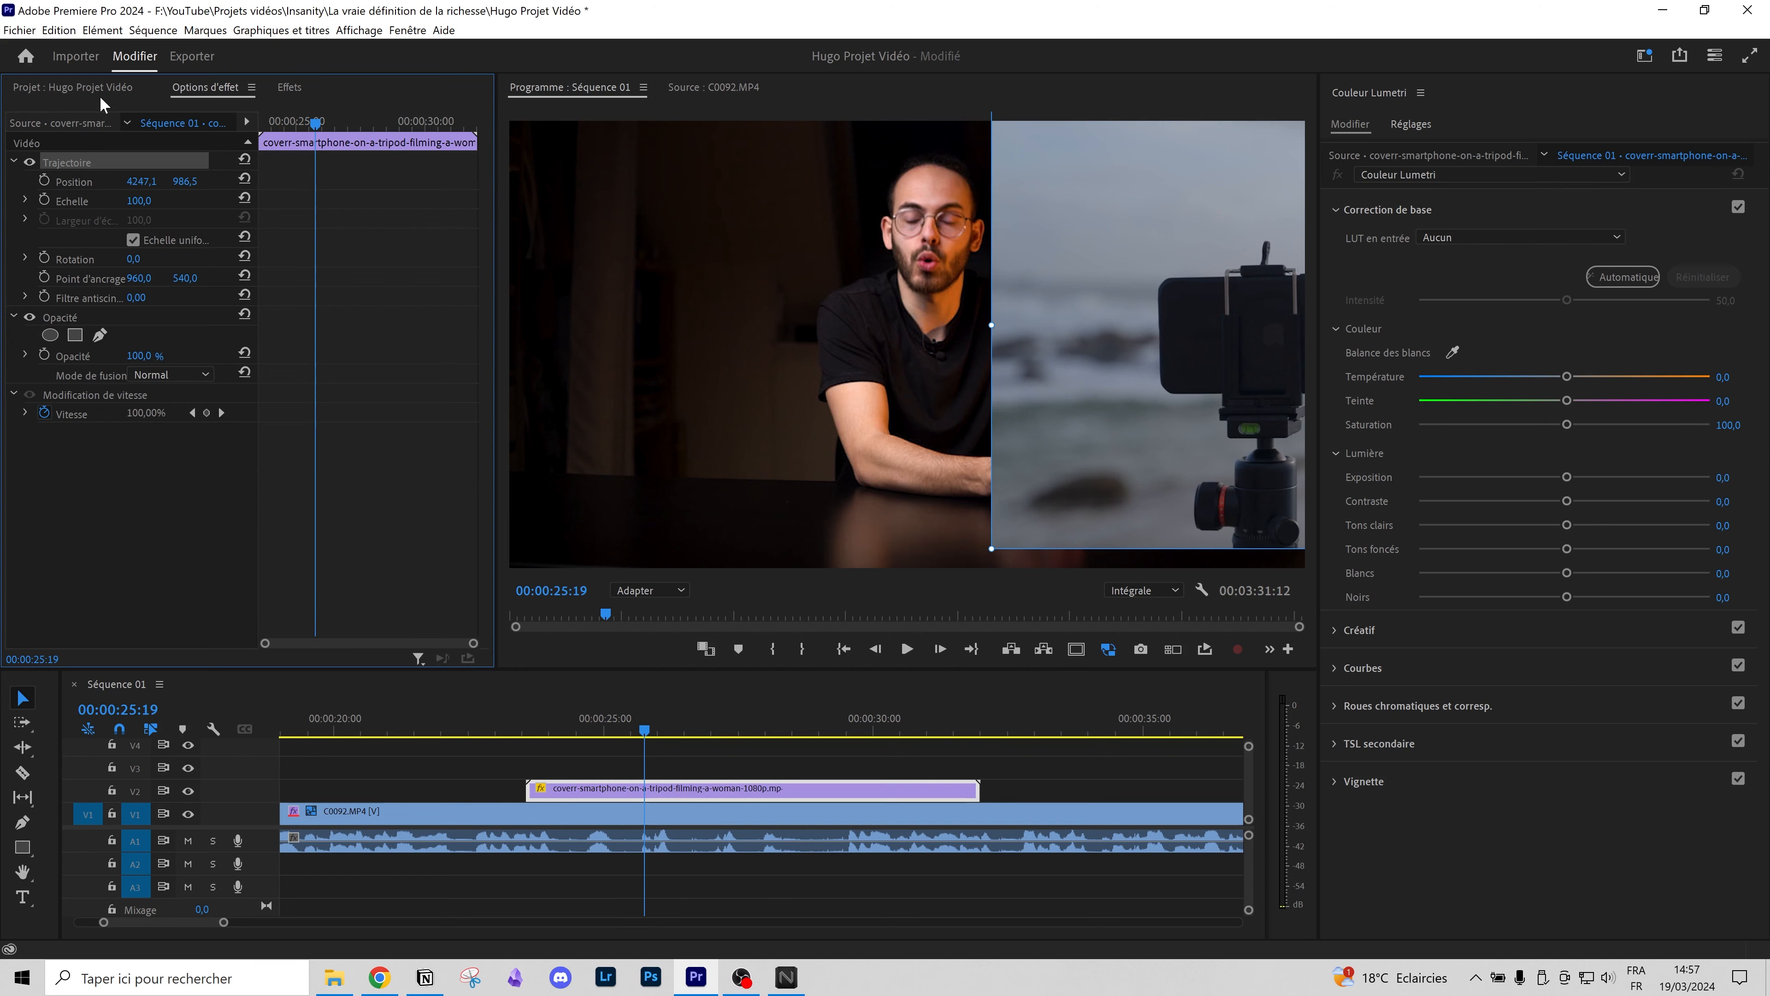
{"action": "key", "text": "space"}
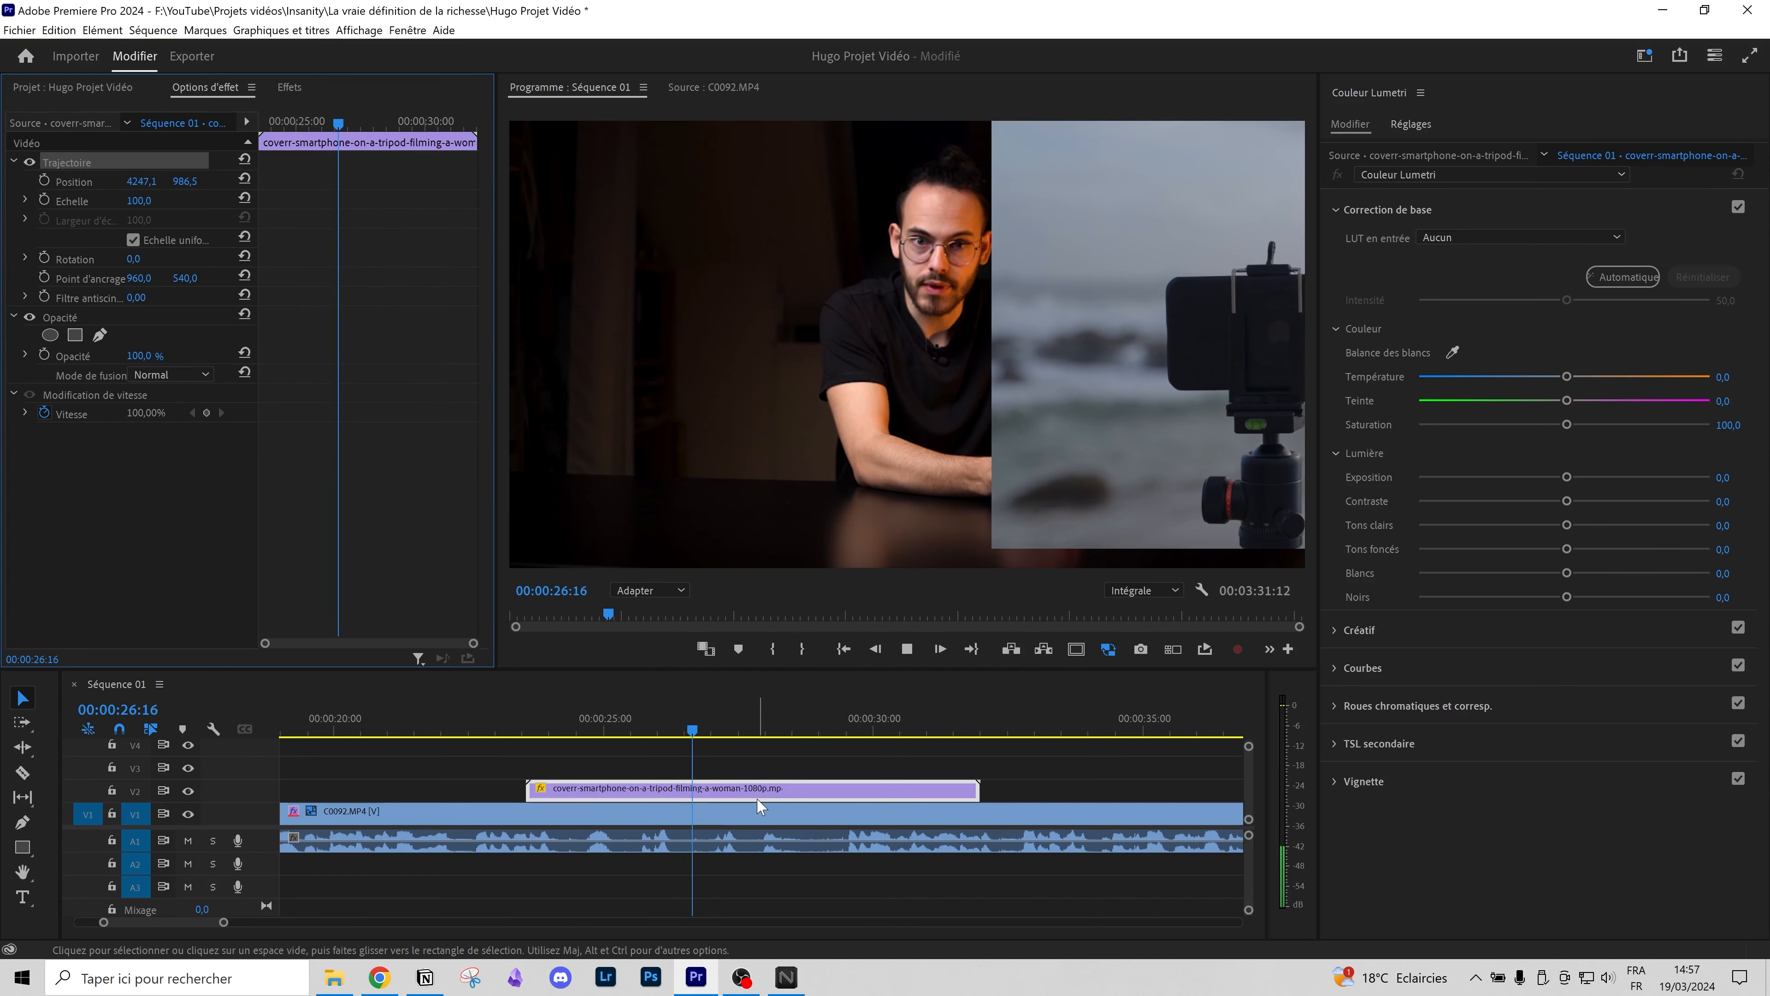
{"action": "key", "text": "space"}
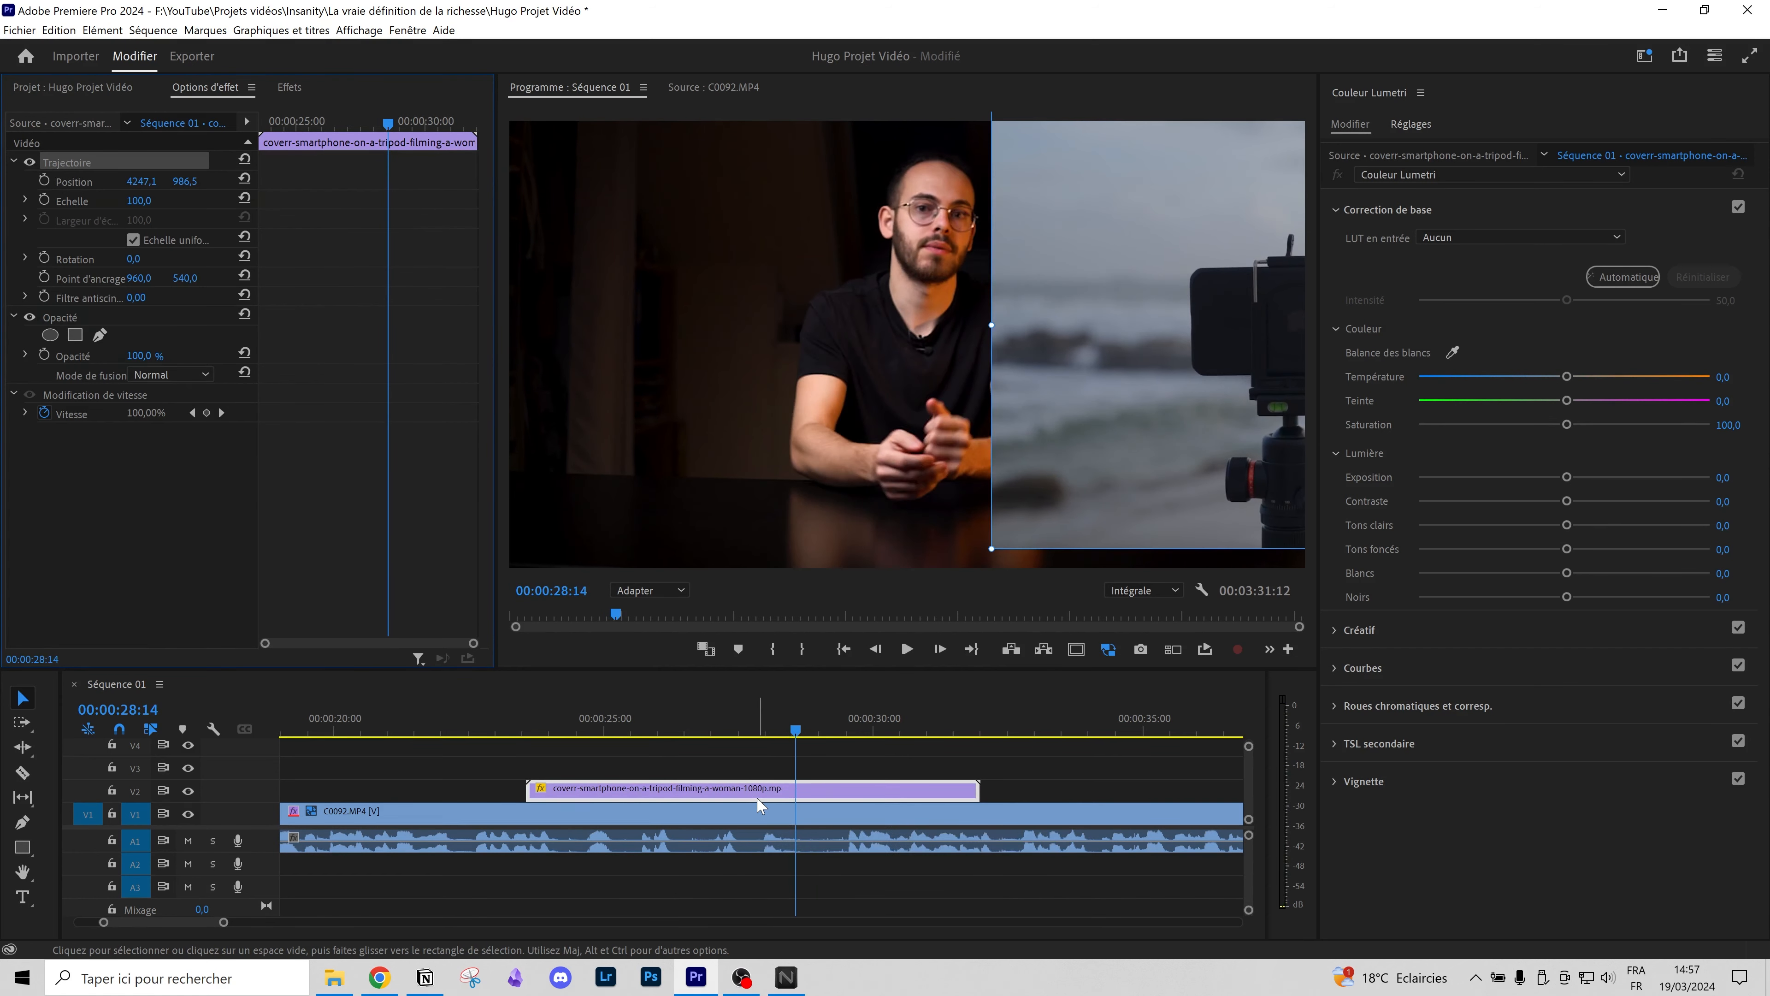
{"action": "key", "text": "ctrl+z"}
Step: Drag the van, casual-chat and beach-photo B-roll clips in beside the smartphone shot
{"action": "scroll", "coordinate": [822, 830], "scroll_direction": "down", "scroll_amount": 5}
{"action": "scroll", "coordinate": [813, 833], "scroll_direction": "down", "scroll_amount": 2}
{"action": "left_click_drag", "start_coordinate": [602, 770], "coordinate": [352, 781]}
{"action": "scroll", "coordinate": [315, 814], "scroll_direction": "up", "scroll_amount": 8}
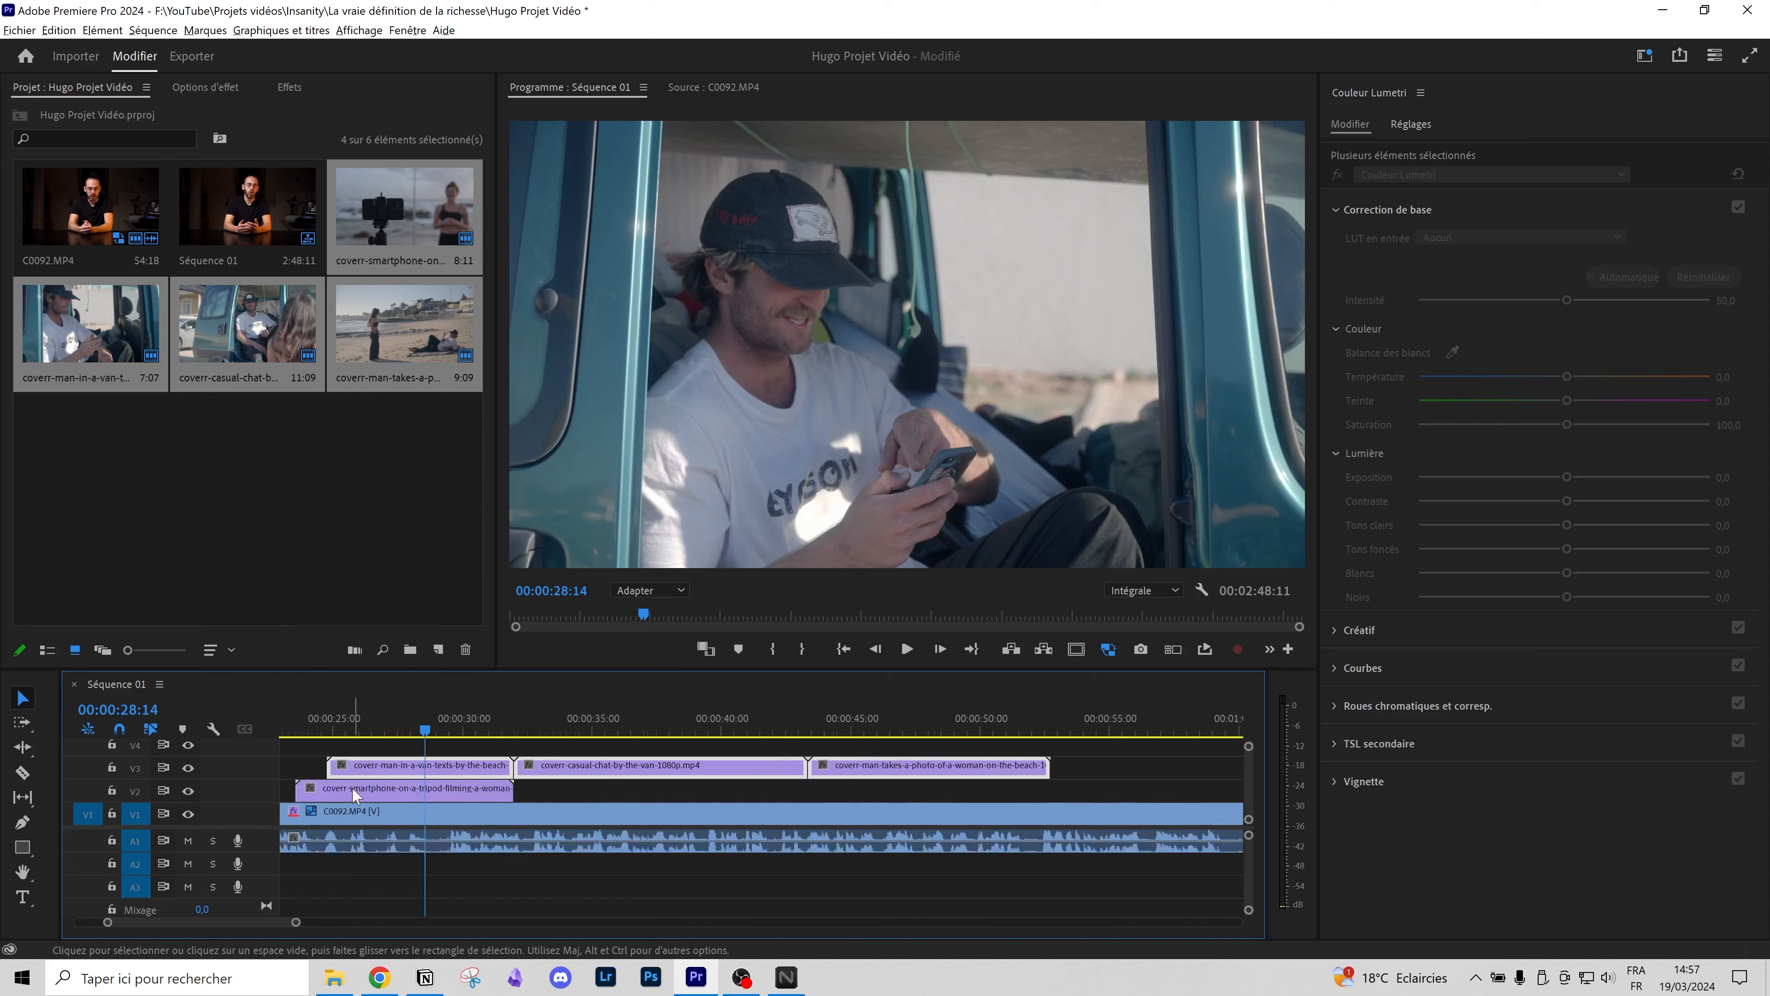
Step: Move the casual-chat clip up to V4 so it starts earlier, giving the timeline more height
{"action": "mouse_move", "coordinate": [527, 737]}
{"action": "left_mouse_down"}
{"action": "mouse_move", "coordinate": [466, 727]}
{"action": "mouse_move", "coordinate": [554, 726]}
{"action": "mouse_move", "coordinate": [470, 718]}
{"action": "mouse_move", "coordinate": [504, 707]}
{"action": "mouse_move", "coordinate": [517, 728]}
{"action": "mouse_move", "coordinate": [497, 728]}
{"action": "mouse_move", "coordinate": [525, 727]}
{"action": "mouse_move", "coordinate": [490, 728]}
{"action": "mouse_move", "coordinate": [532, 727]}
{"action": "left_mouse_up"}
{"action": "left_click_drag", "start_coordinate": [1006, 764], "coordinate": [621, 741]}
{"action": "left_click_drag", "start_coordinate": [697, 669], "coordinate": [697, 567]}
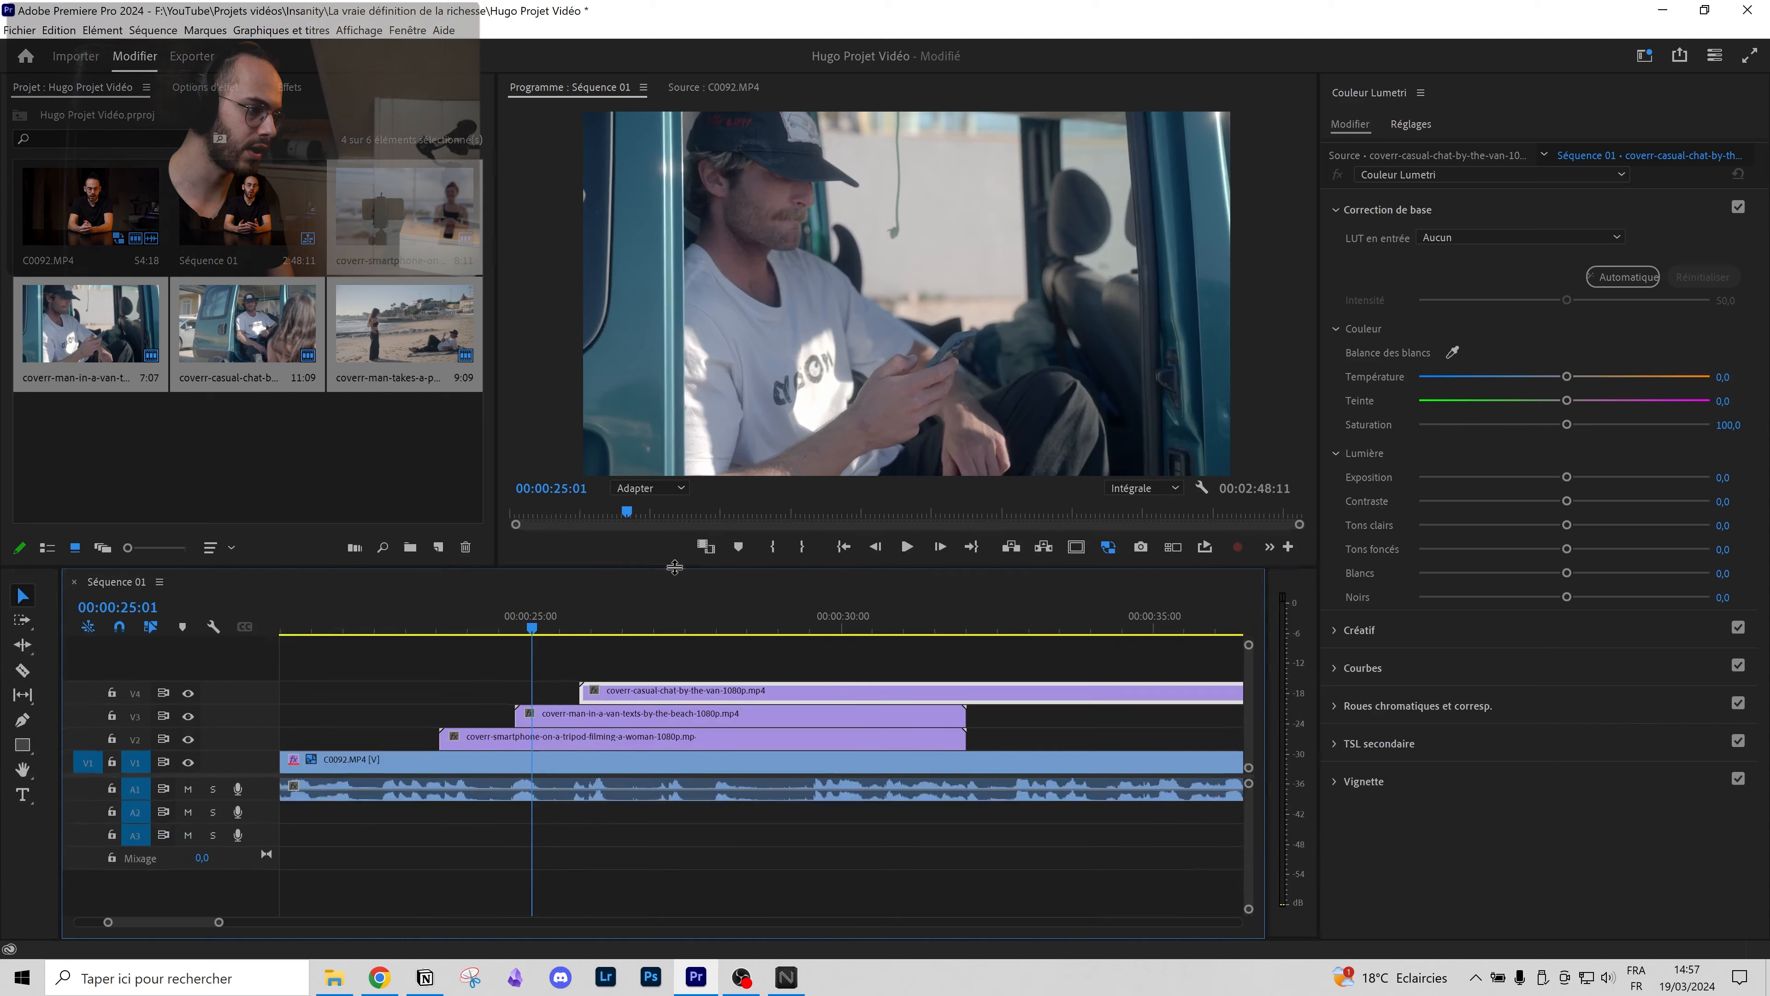
{"action": "scroll", "coordinate": [854, 720], "scroll_direction": "right", "scroll_amount": 3}
Step: Trim the van, smartphone and casual-chat clips on V2–V4 into short staggered shots near 25 seconds
{"action": "left_click_drag", "start_coordinate": [799, 713], "coordinate": [523, 713]}
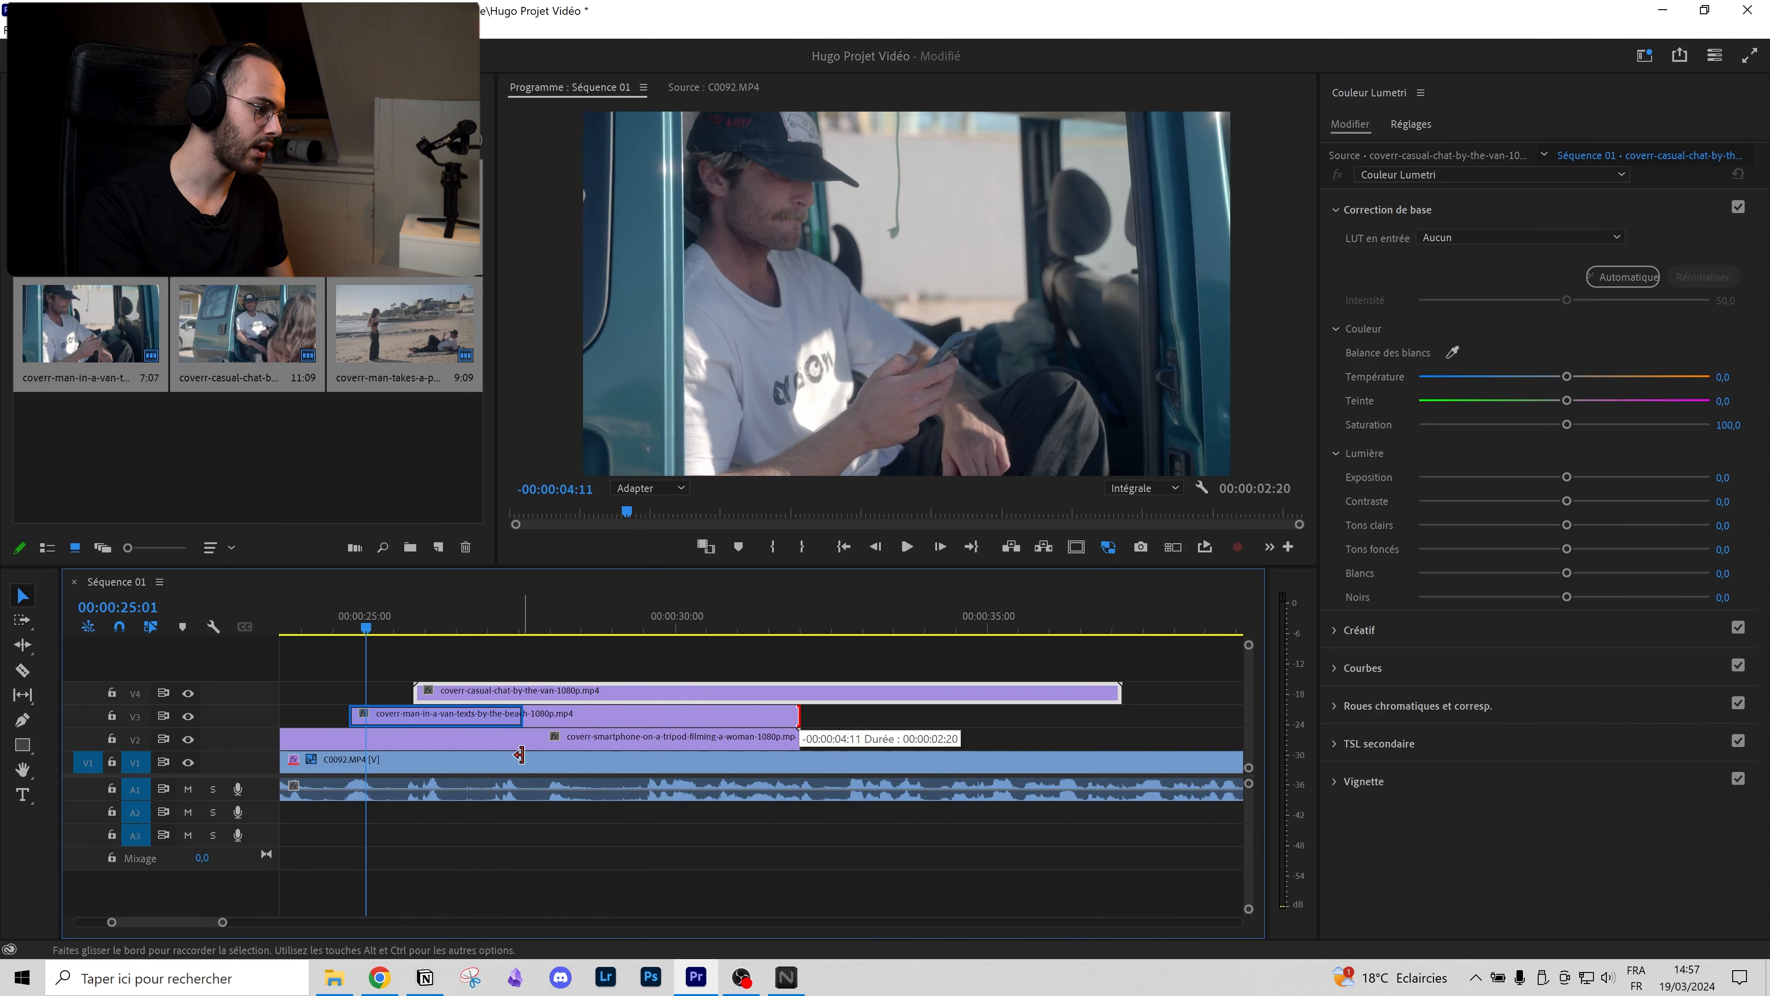
{"action": "left_click", "coordinate": [787, 731]}
{"action": "left_click_drag", "start_coordinate": [787, 731], "coordinate": [460, 736]}
{"action": "left_click_drag", "start_coordinate": [1120, 690], "coordinate": [565, 716]}
{"action": "left_click_drag", "start_coordinate": [431, 616], "coordinate": [422, 651]}
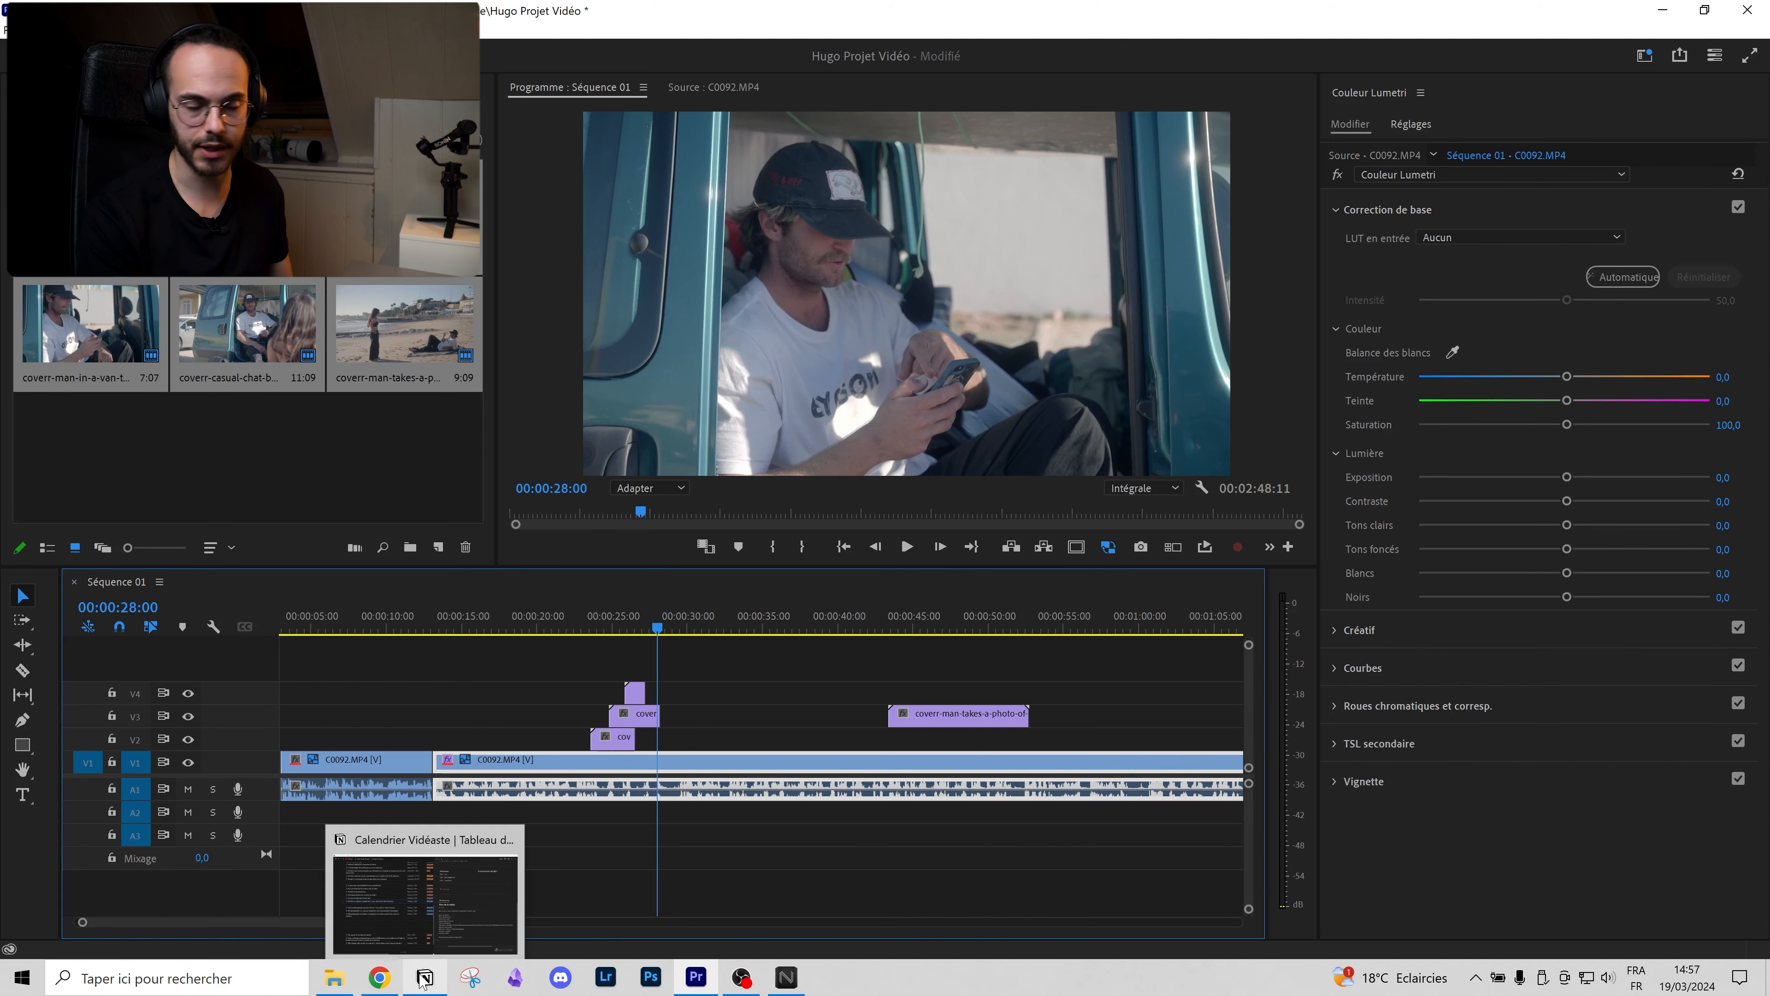
Step: Save the project and return to about 26 seconds with the program monitor enlarged
{"action": "key", "text": "ctrl+s"}
{"action": "left_click", "coordinate": [637, 615]}
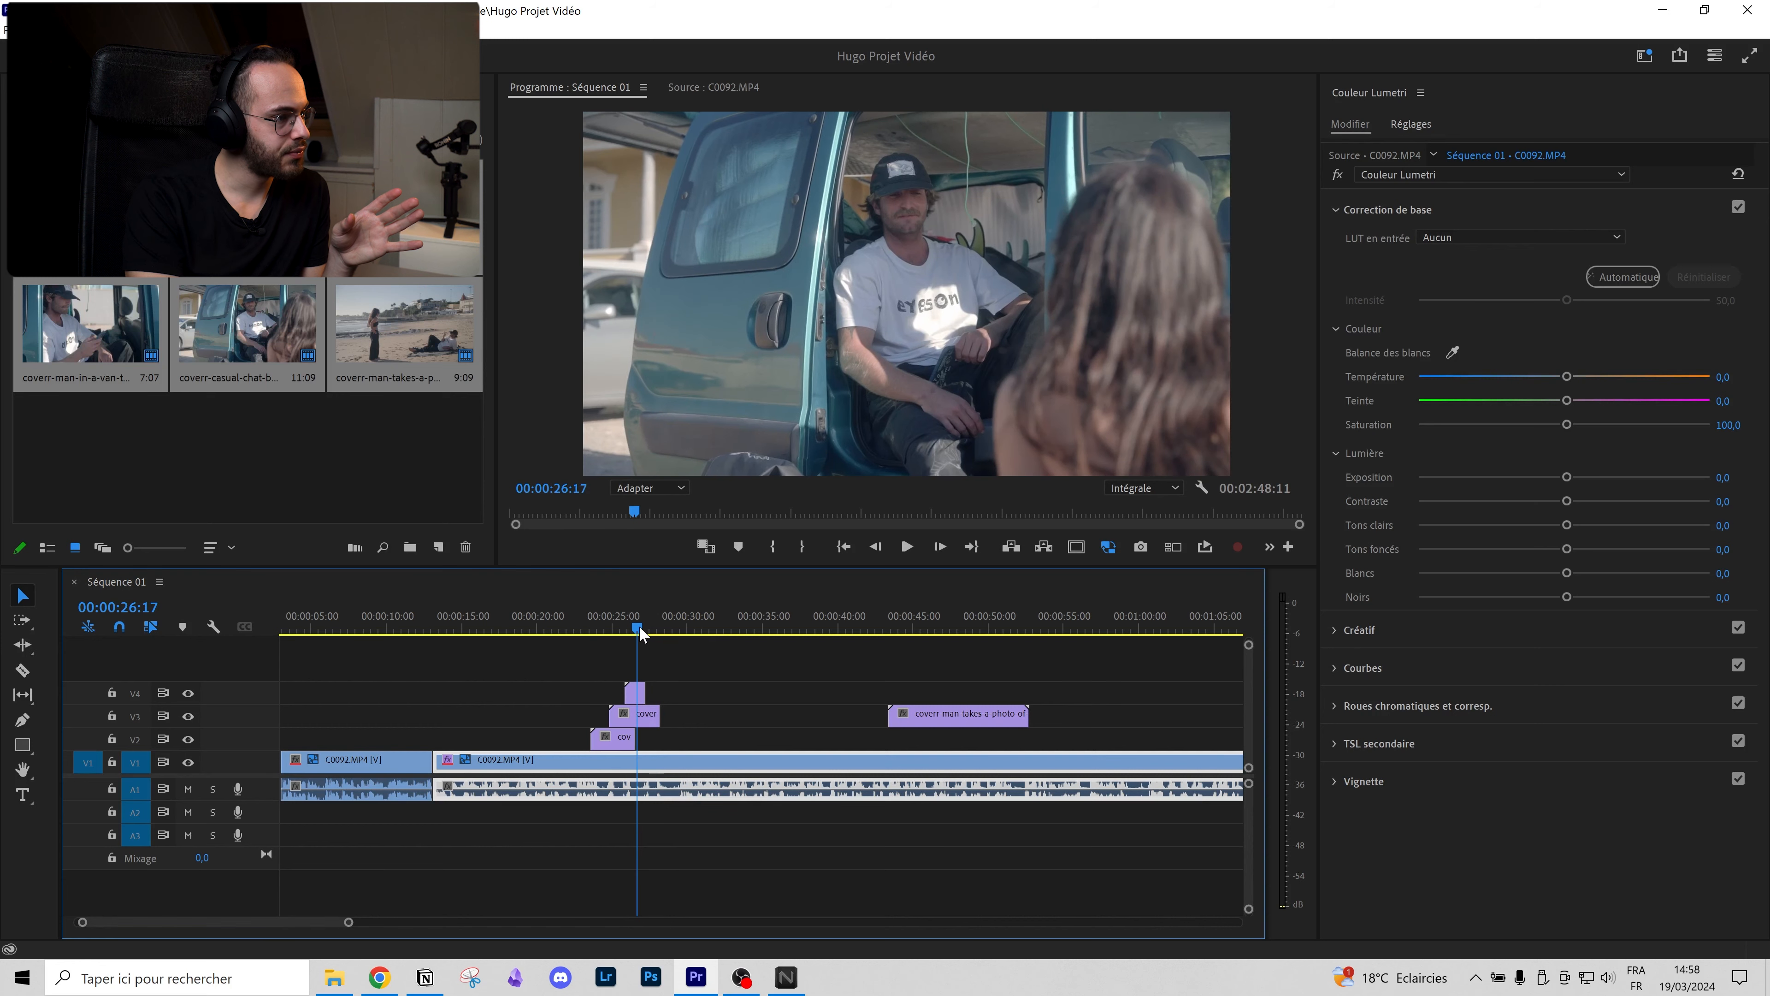
{"action": "left_click_drag", "start_coordinate": [616, 570], "coordinate": [623, 642]}
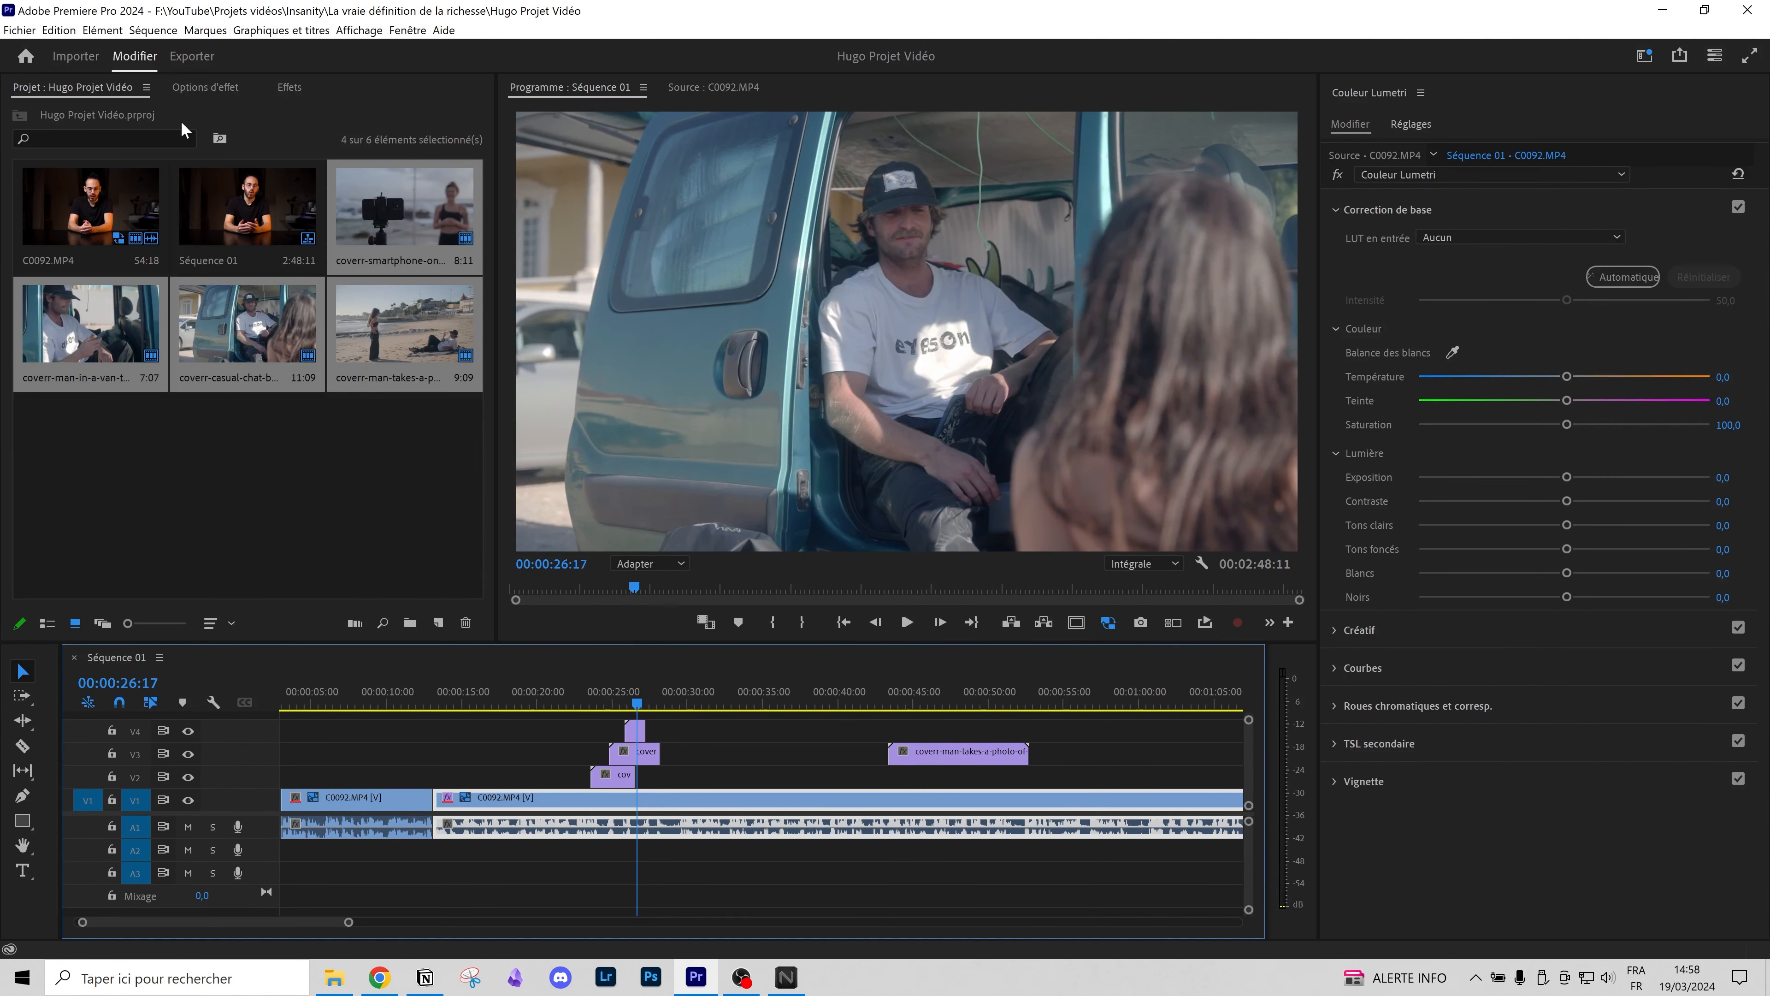
Step: Test scaling the talking-head clip to 52 % in Effect Options, then reset it to 100
{"action": "left_click", "coordinate": [204, 89]}
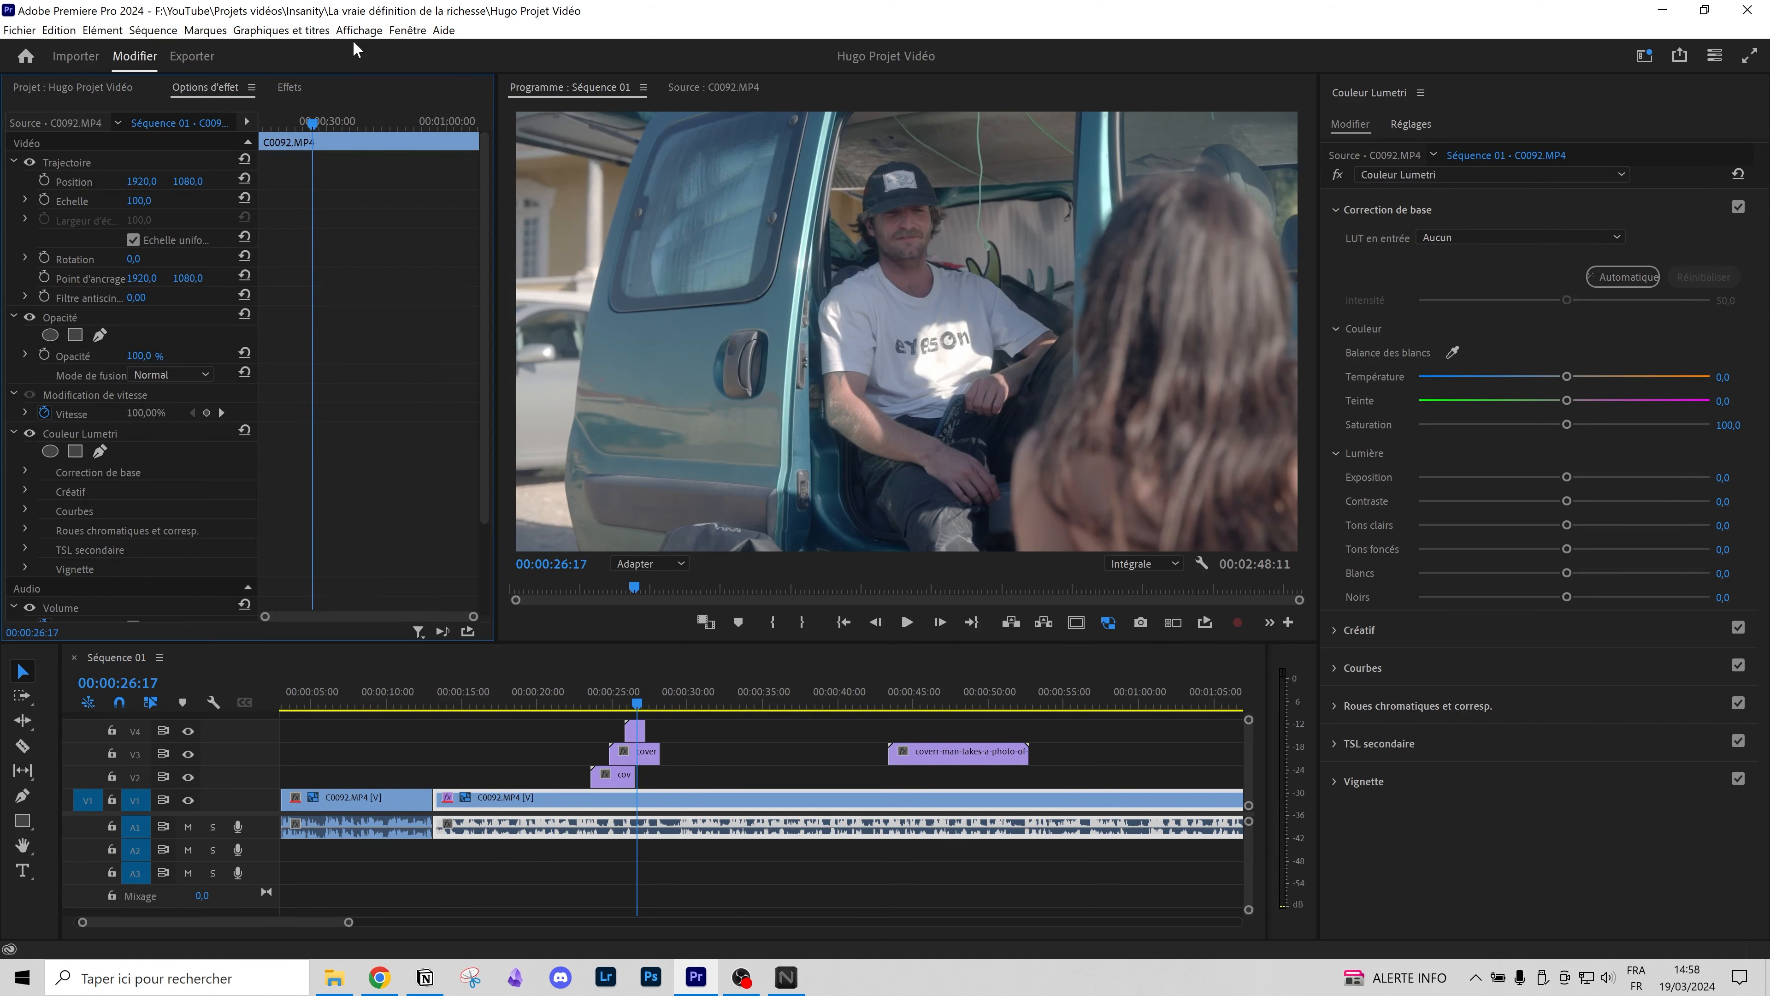
{"action": "left_click", "coordinate": [293, 88]}
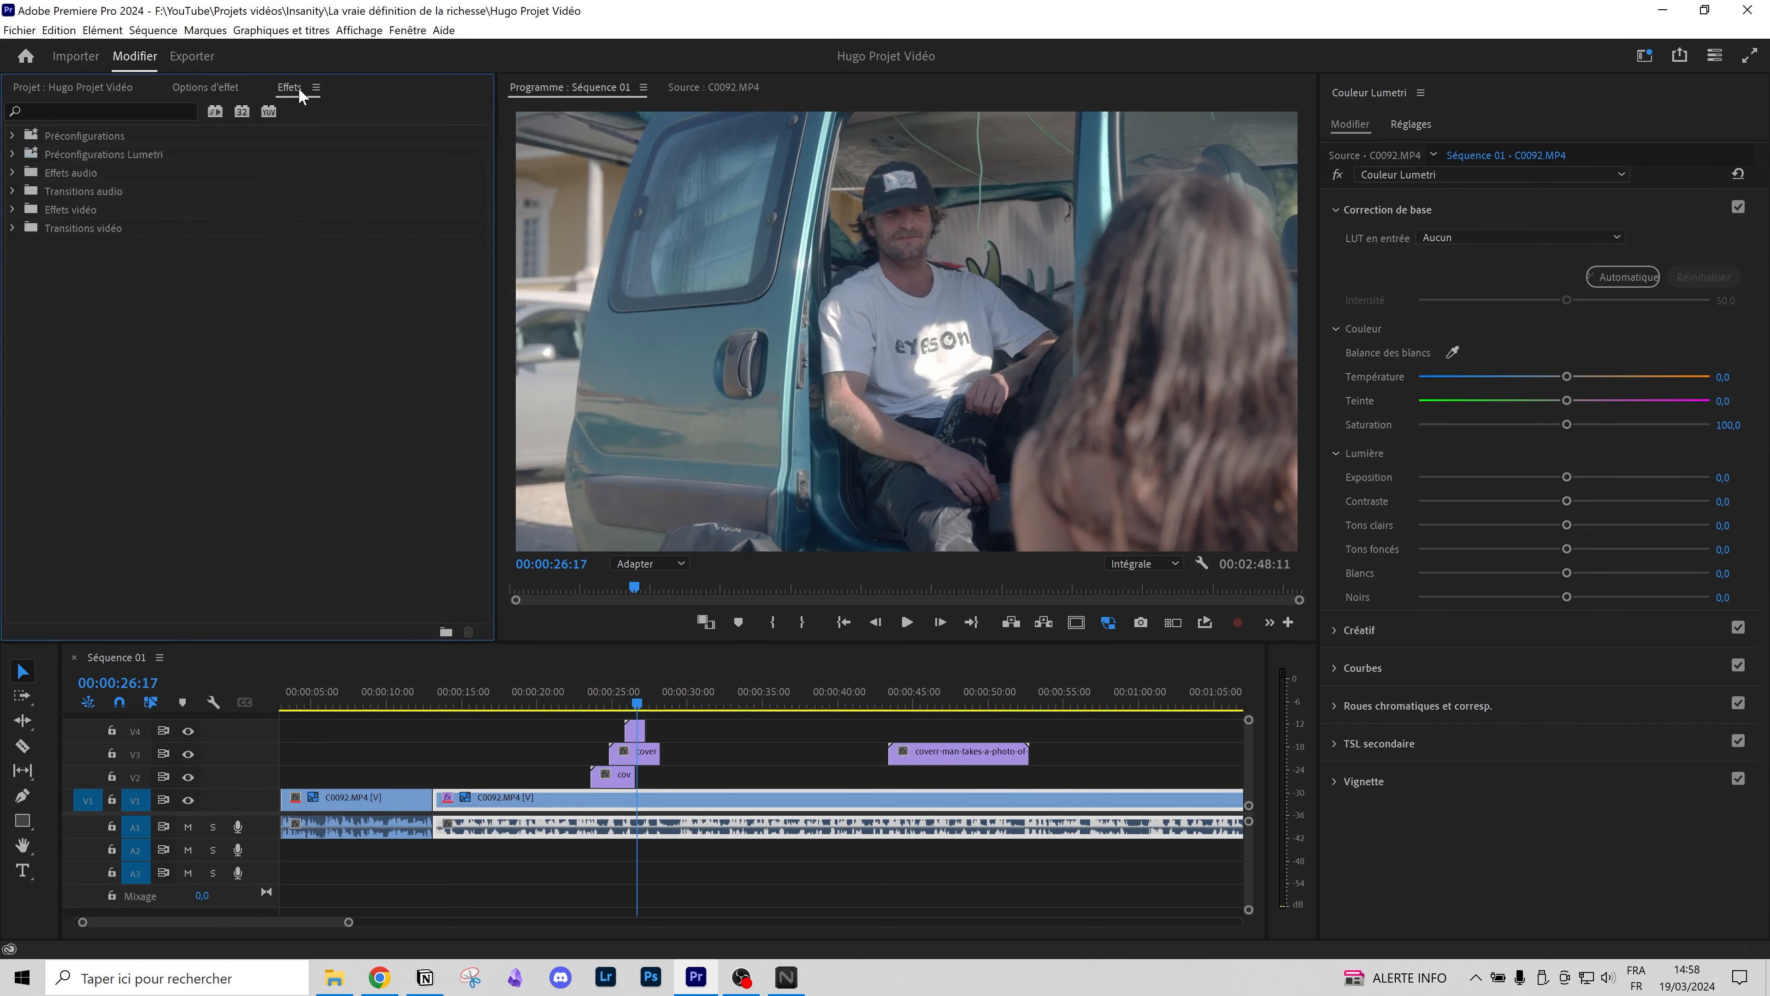
{"action": "left_click", "coordinate": [238, 87]}
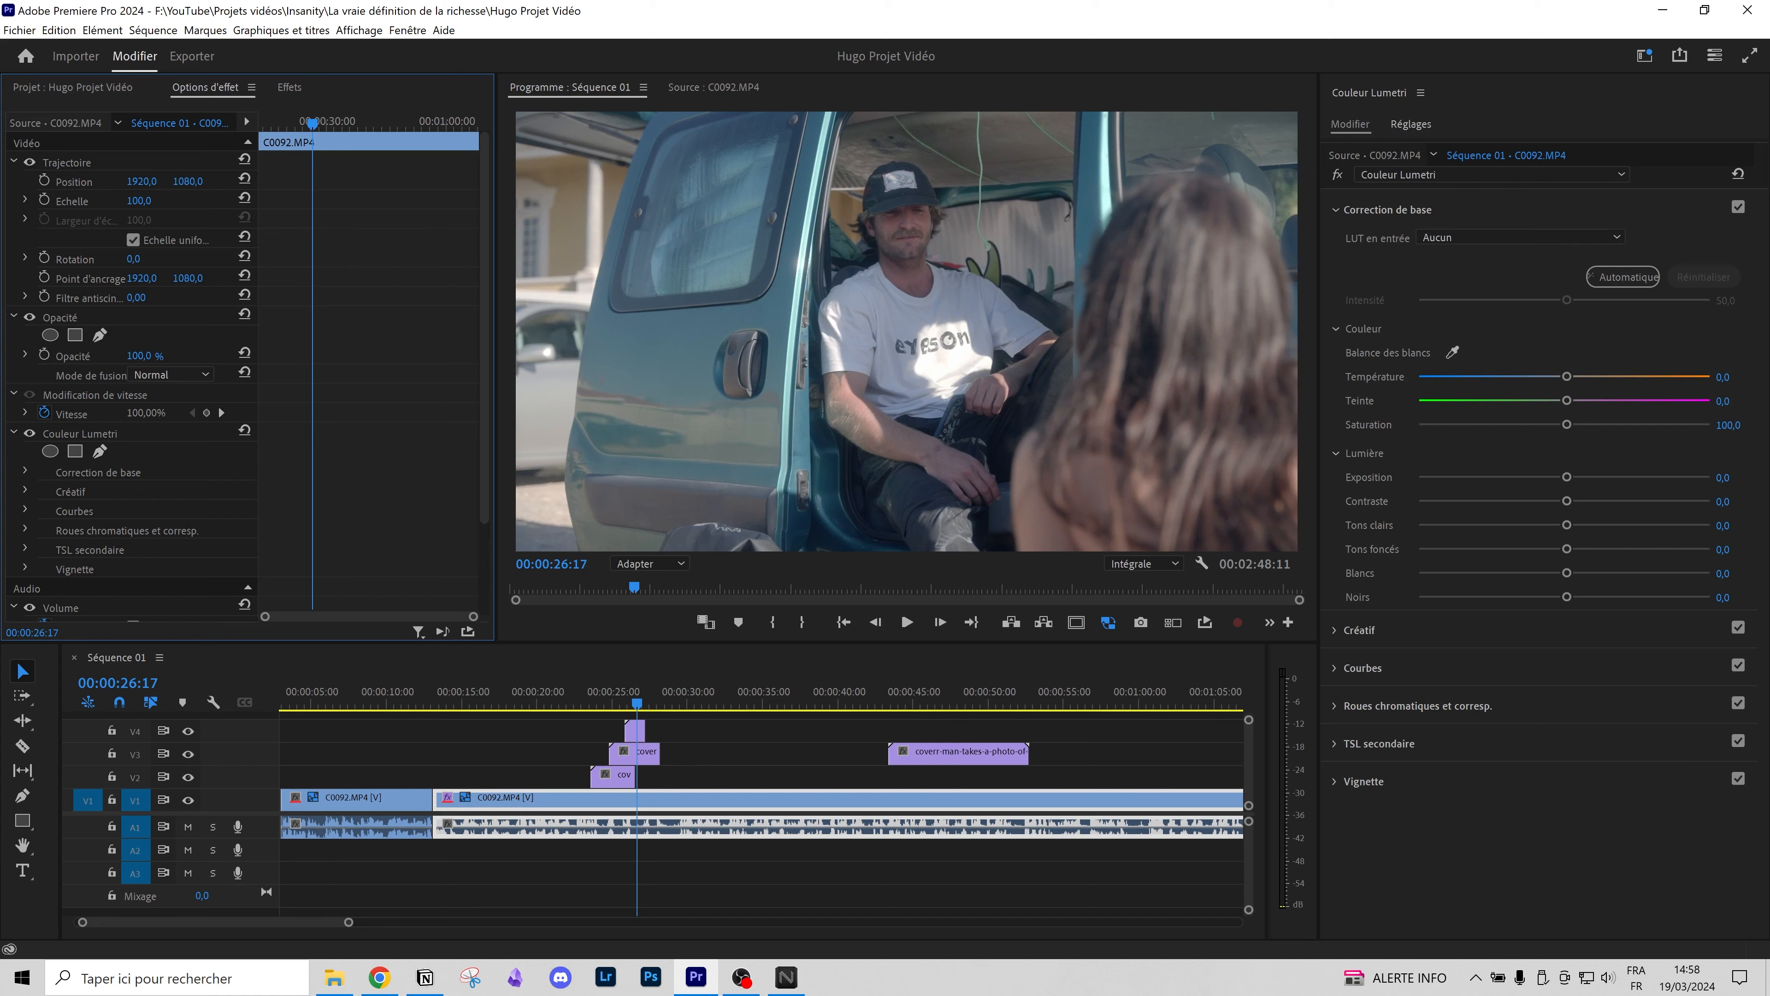
{"action": "left_click_drag", "start_coordinate": [142, 201], "coordinate": [143, 201]}
{"action": "left_click", "coordinate": [551, 706]}
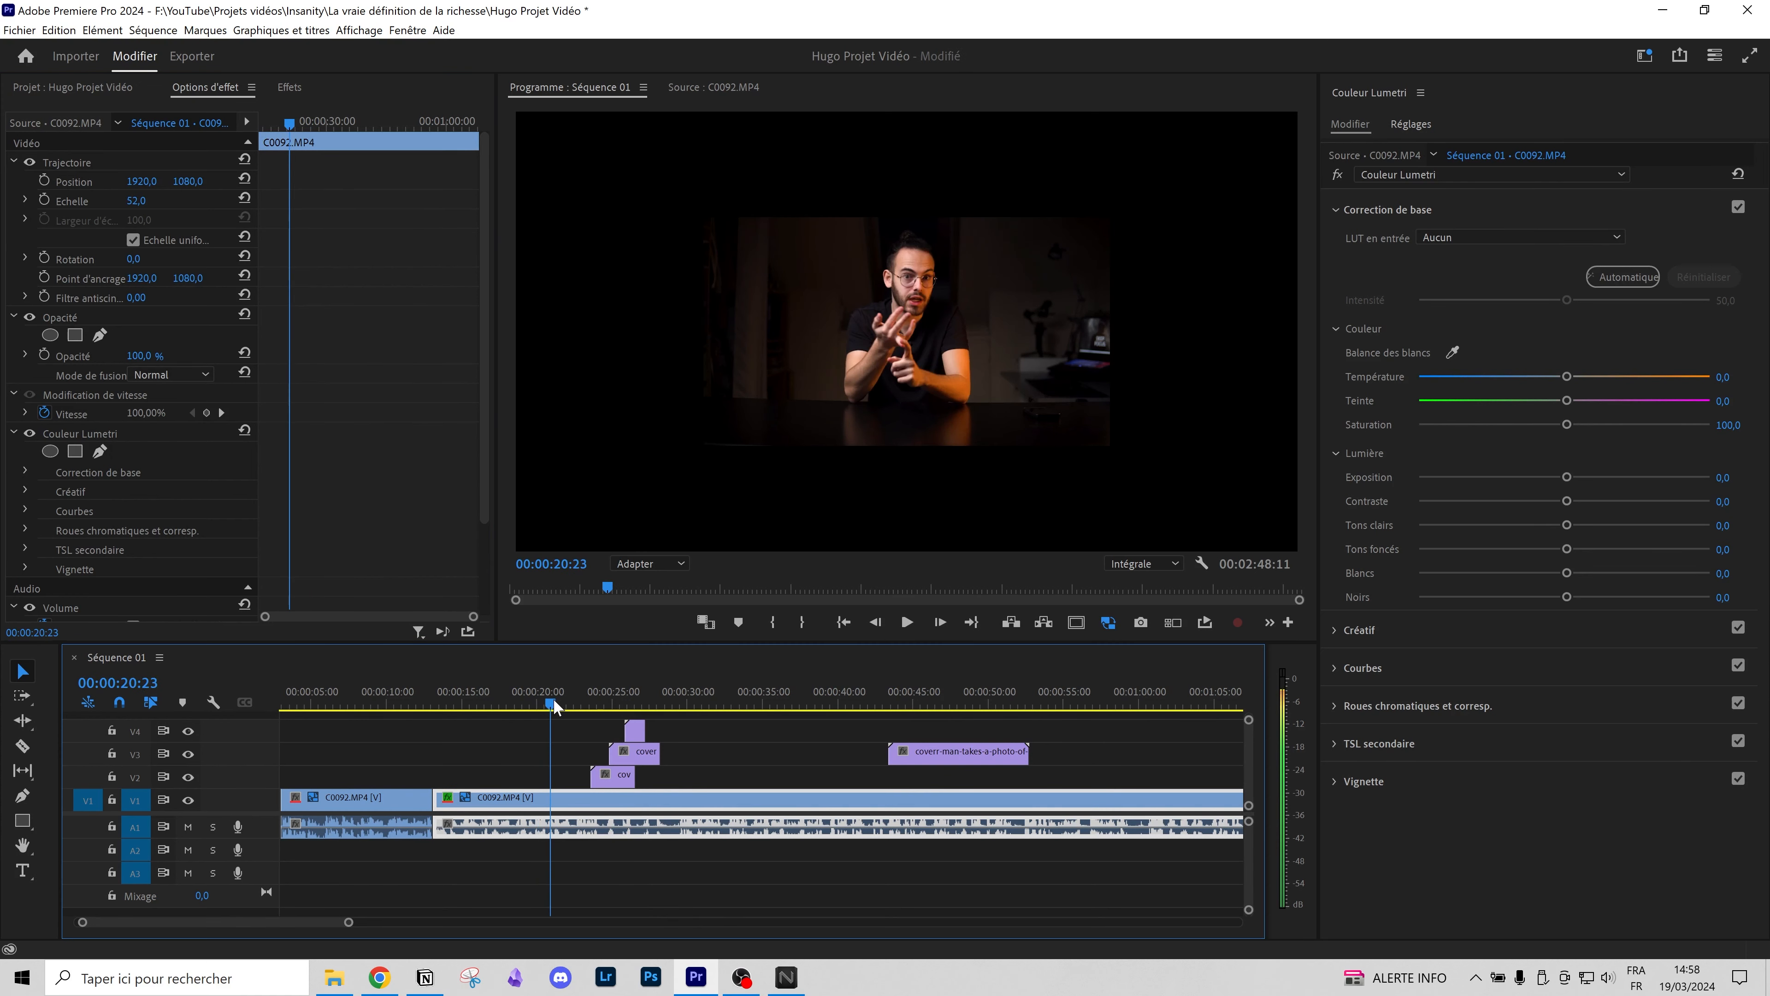
{"action": "left_click", "coordinate": [243, 199]}
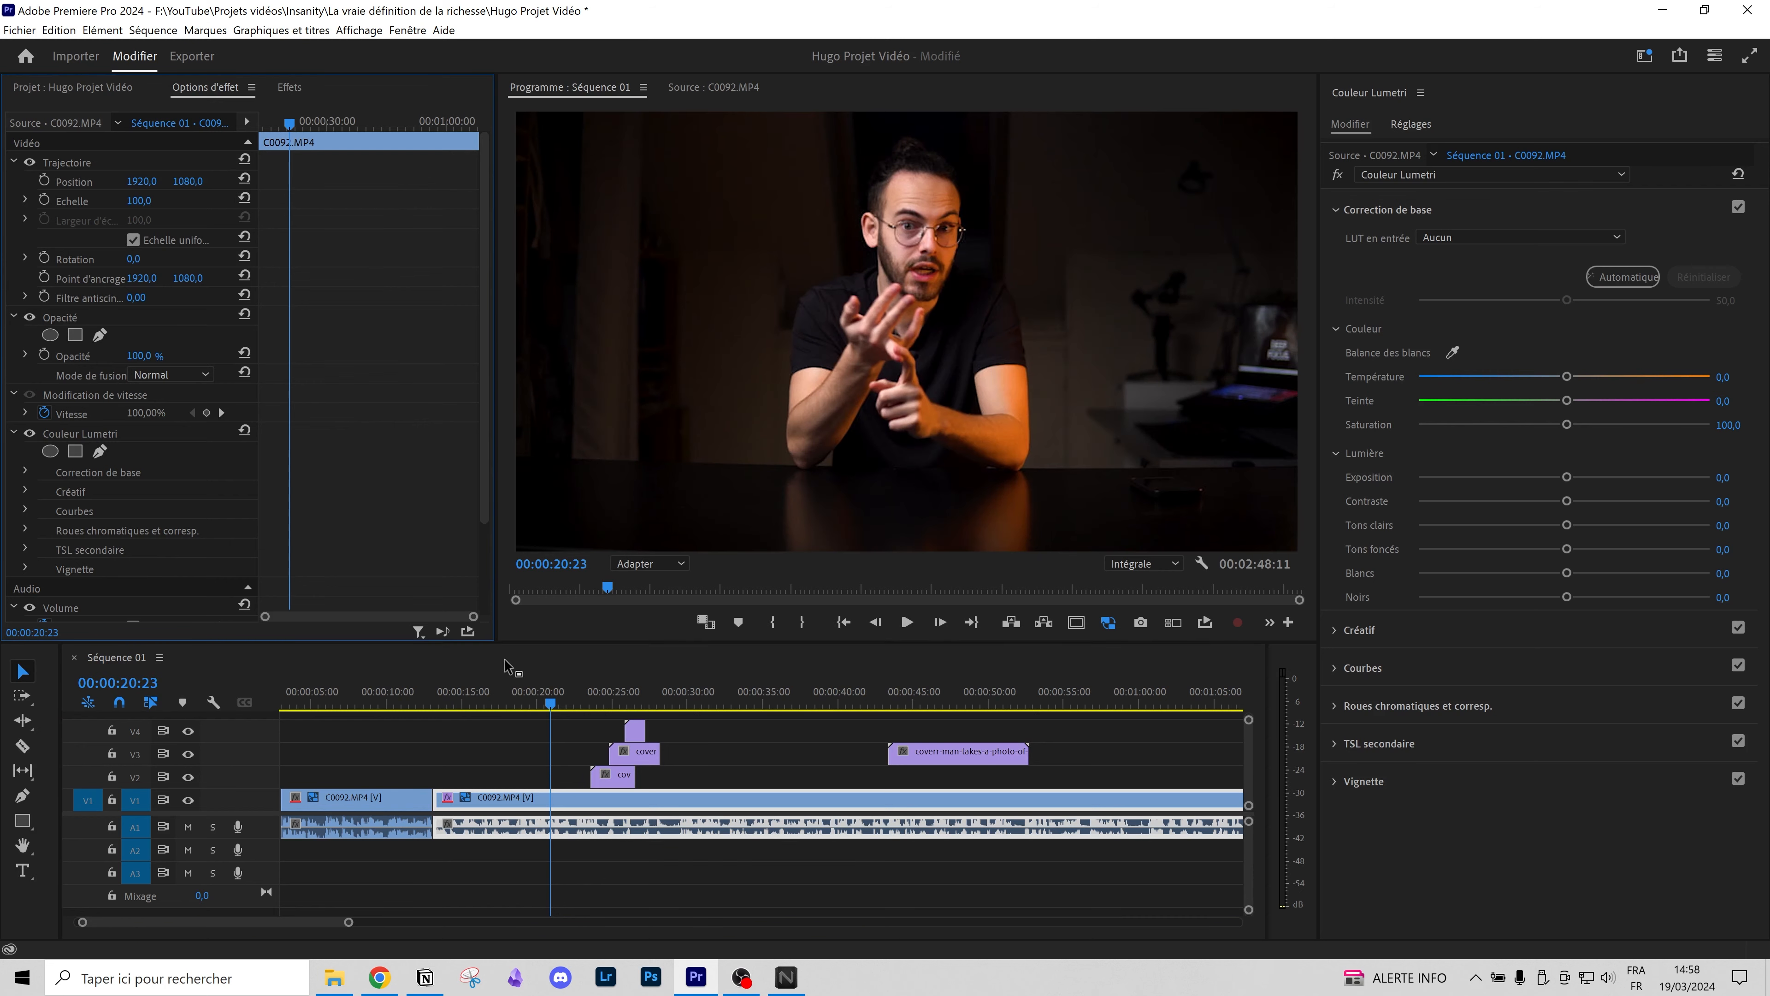
Step: Scale the V4 casual-chat clip to about 46.4 % and move it to the upper-left of frame
{"action": "left_click", "coordinate": [631, 692]}
{"action": "left_click", "coordinate": [634, 730]}
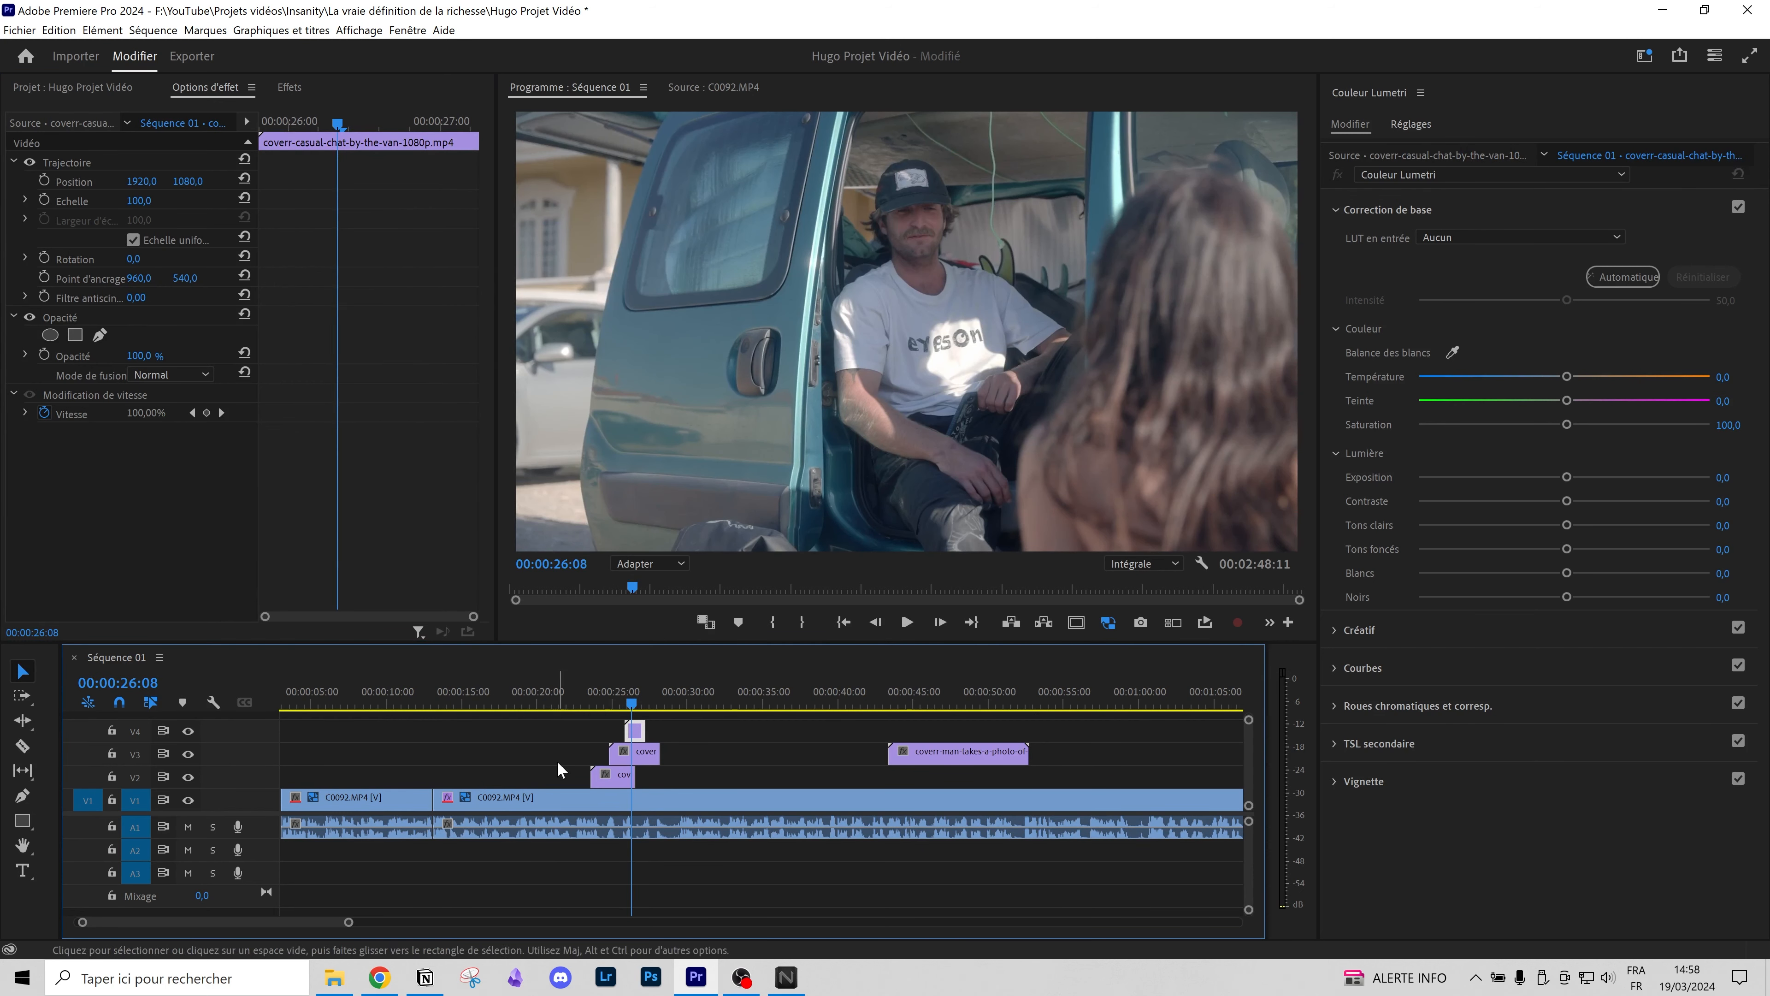
{"action": "left_click_drag", "start_coordinate": [141, 202], "coordinate": [108, 171]}
{"action": "left_click", "coordinate": [109, 171]}
{"action": "left_click", "coordinate": [854, 349]}
{"action": "left_click_drag", "start_coordinate": [720, 222], "coordinate": [707, 203]}
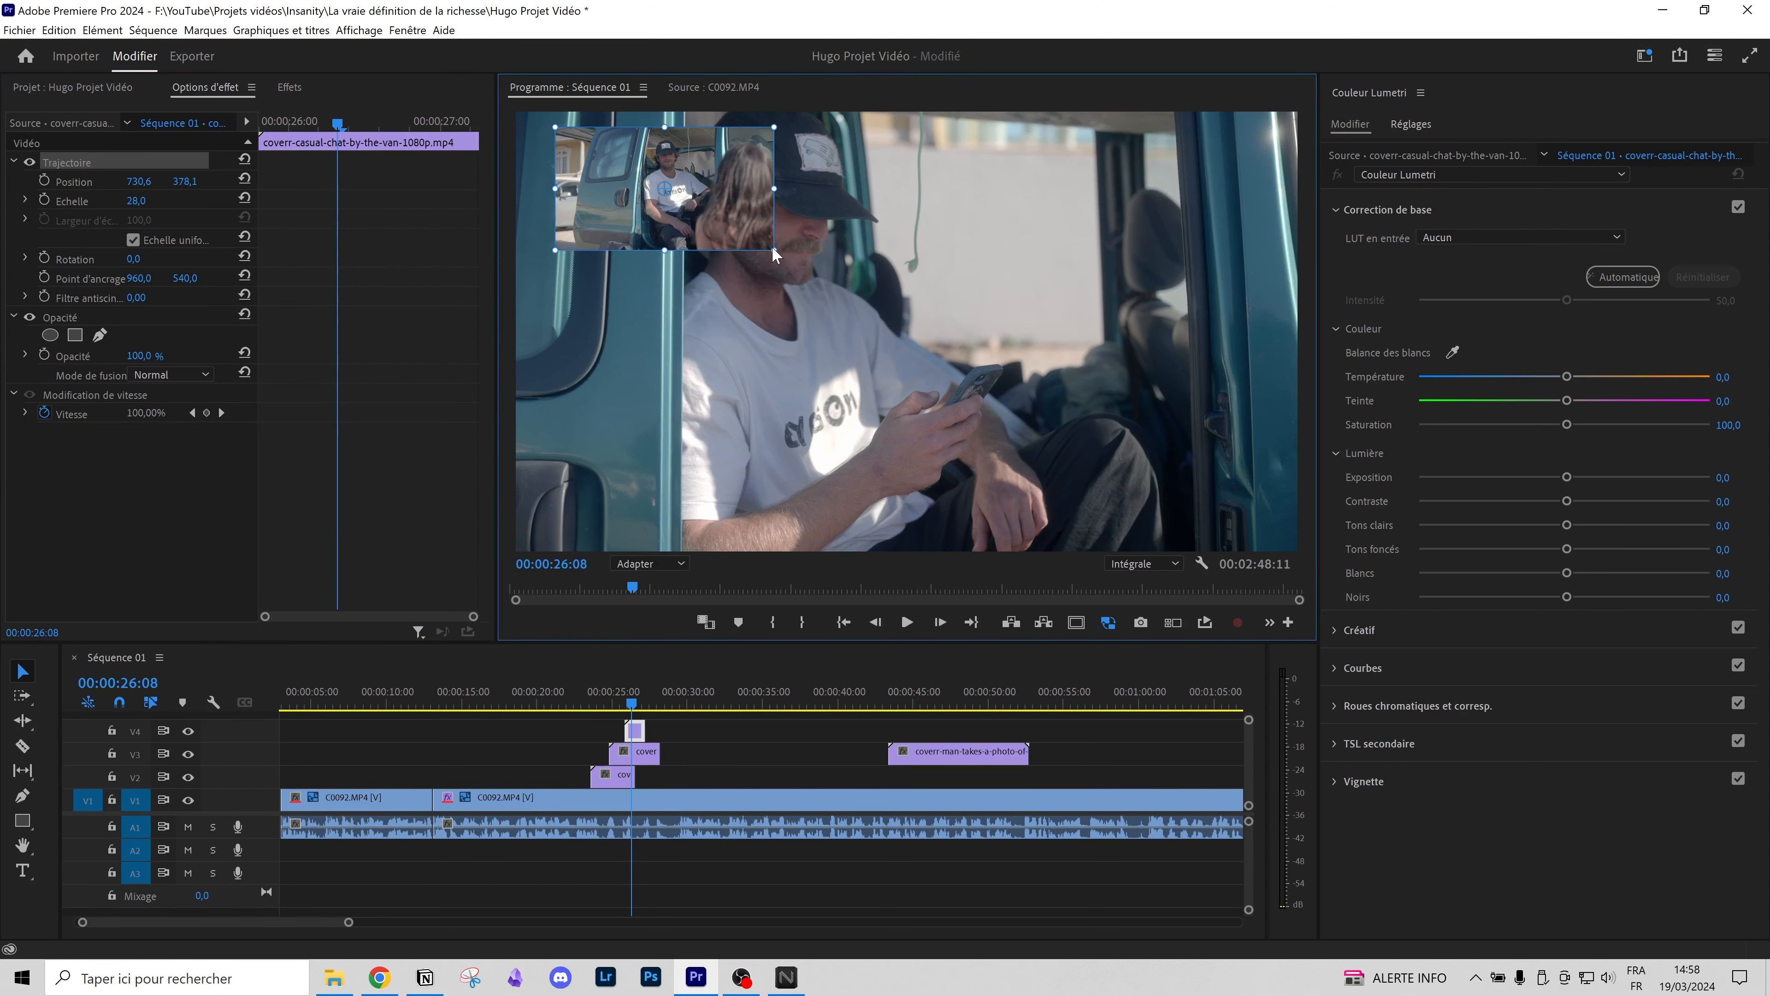
{"action": "left_click_drag", "start_coordinate": [829, 285], "coordinate": [833, 285]}
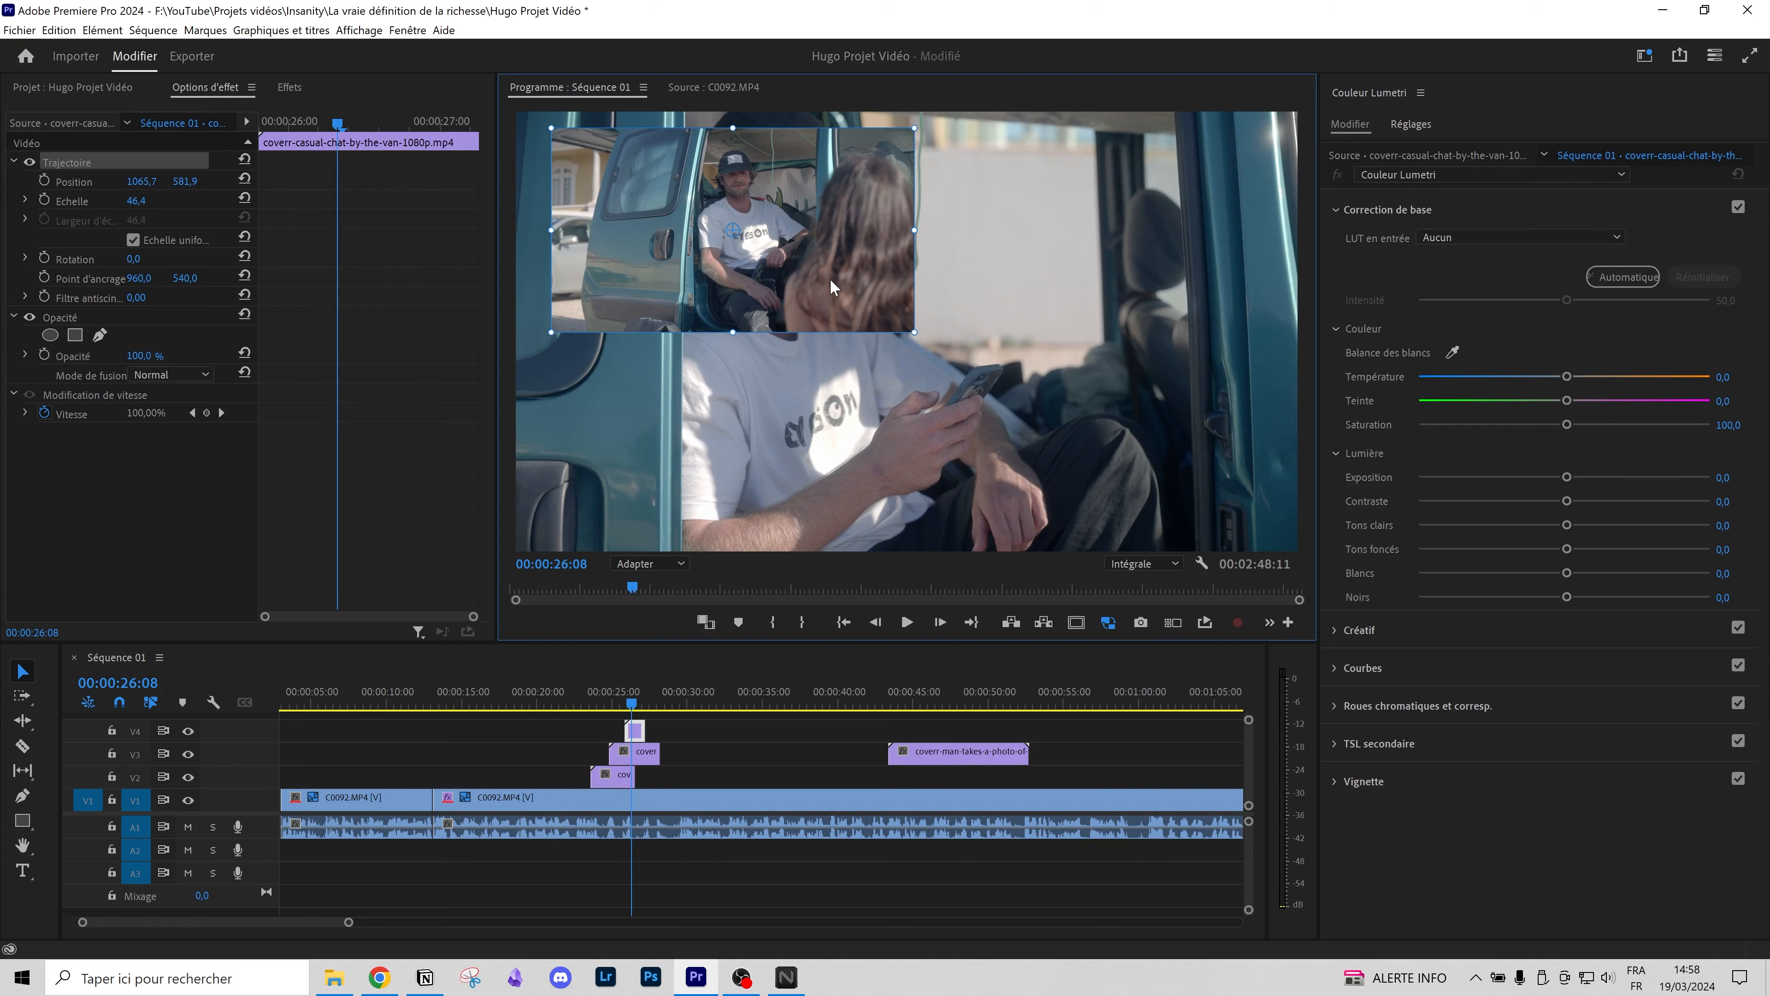
Step: Reset the inset's rotation to 0° and leave its opacity at 100 %
{"action": "left_click", "coordinate": [137, 267]}
{"action": "mouse_move", "coordinate": [136, 260]}
{"action": "left_mouse_down"}
{"action": "mouse_move", "coordinate": [174, 260]}
{"action": "mouse_move", "coordinate": [136, 259]}
{"action": "left_mouse_up"}
{"action": "left_click", "coordinate": [244, 257]}
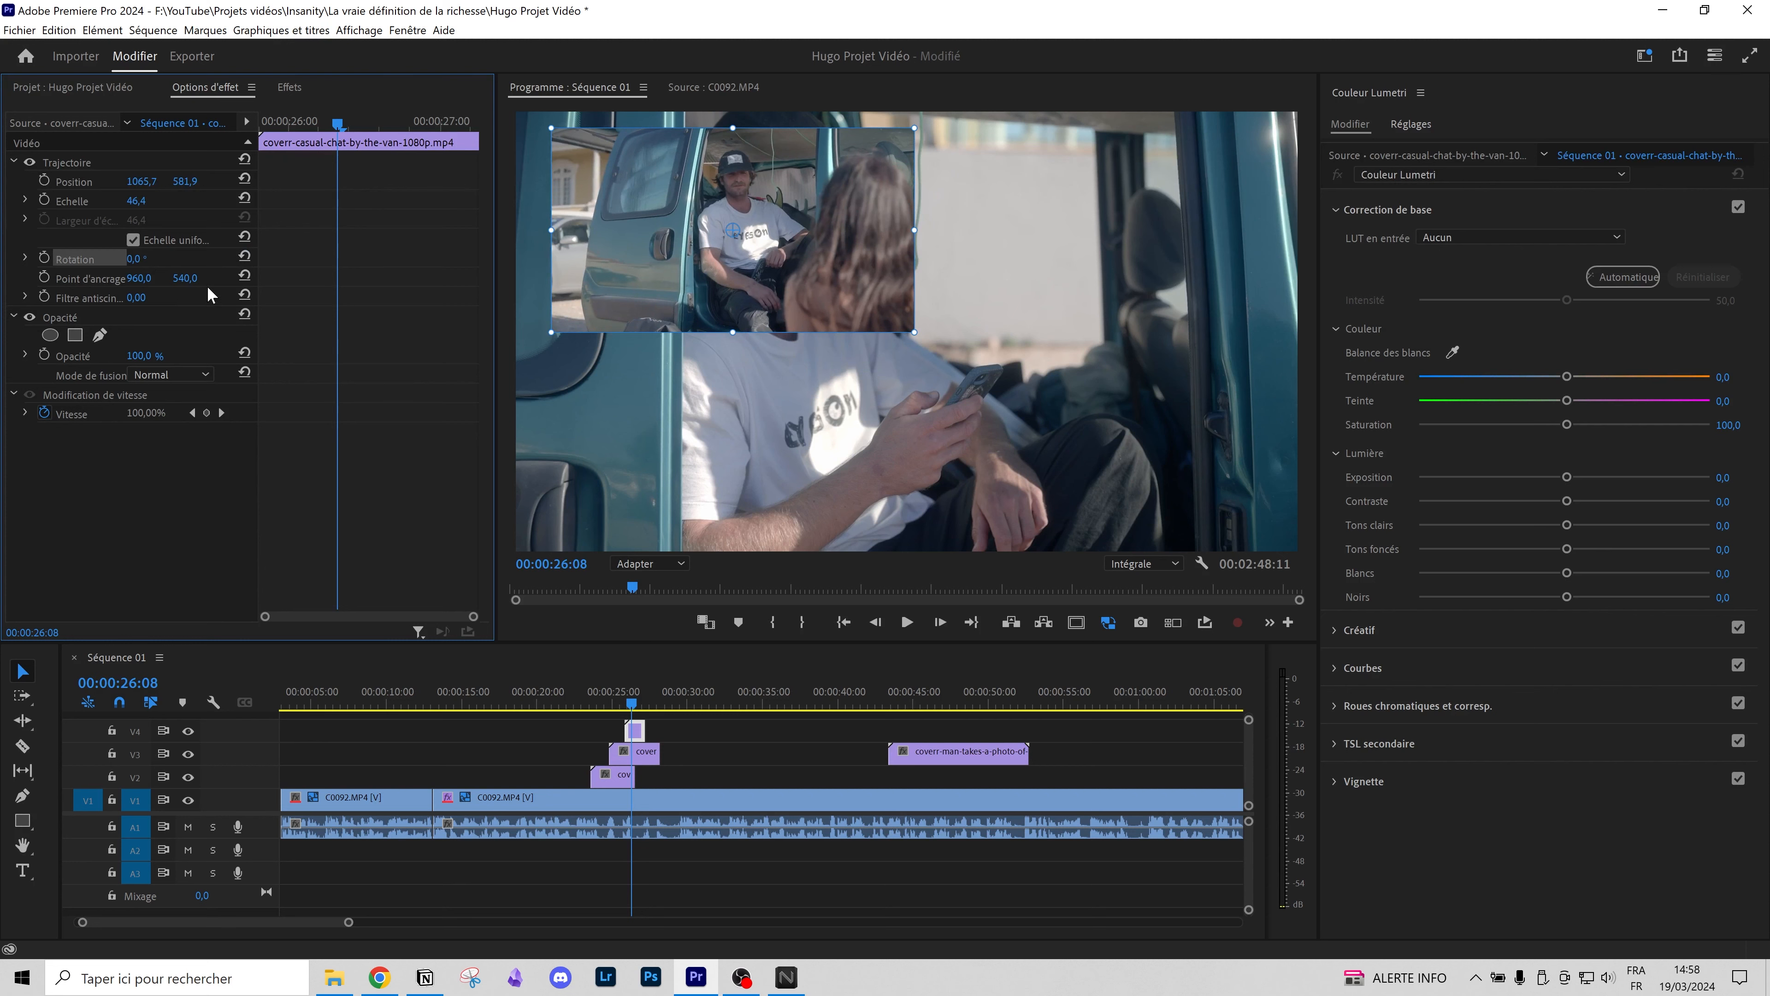
{"action": "left_click_drag", "start_coordinate": [257, 332], "coordinate": [375, 332]}
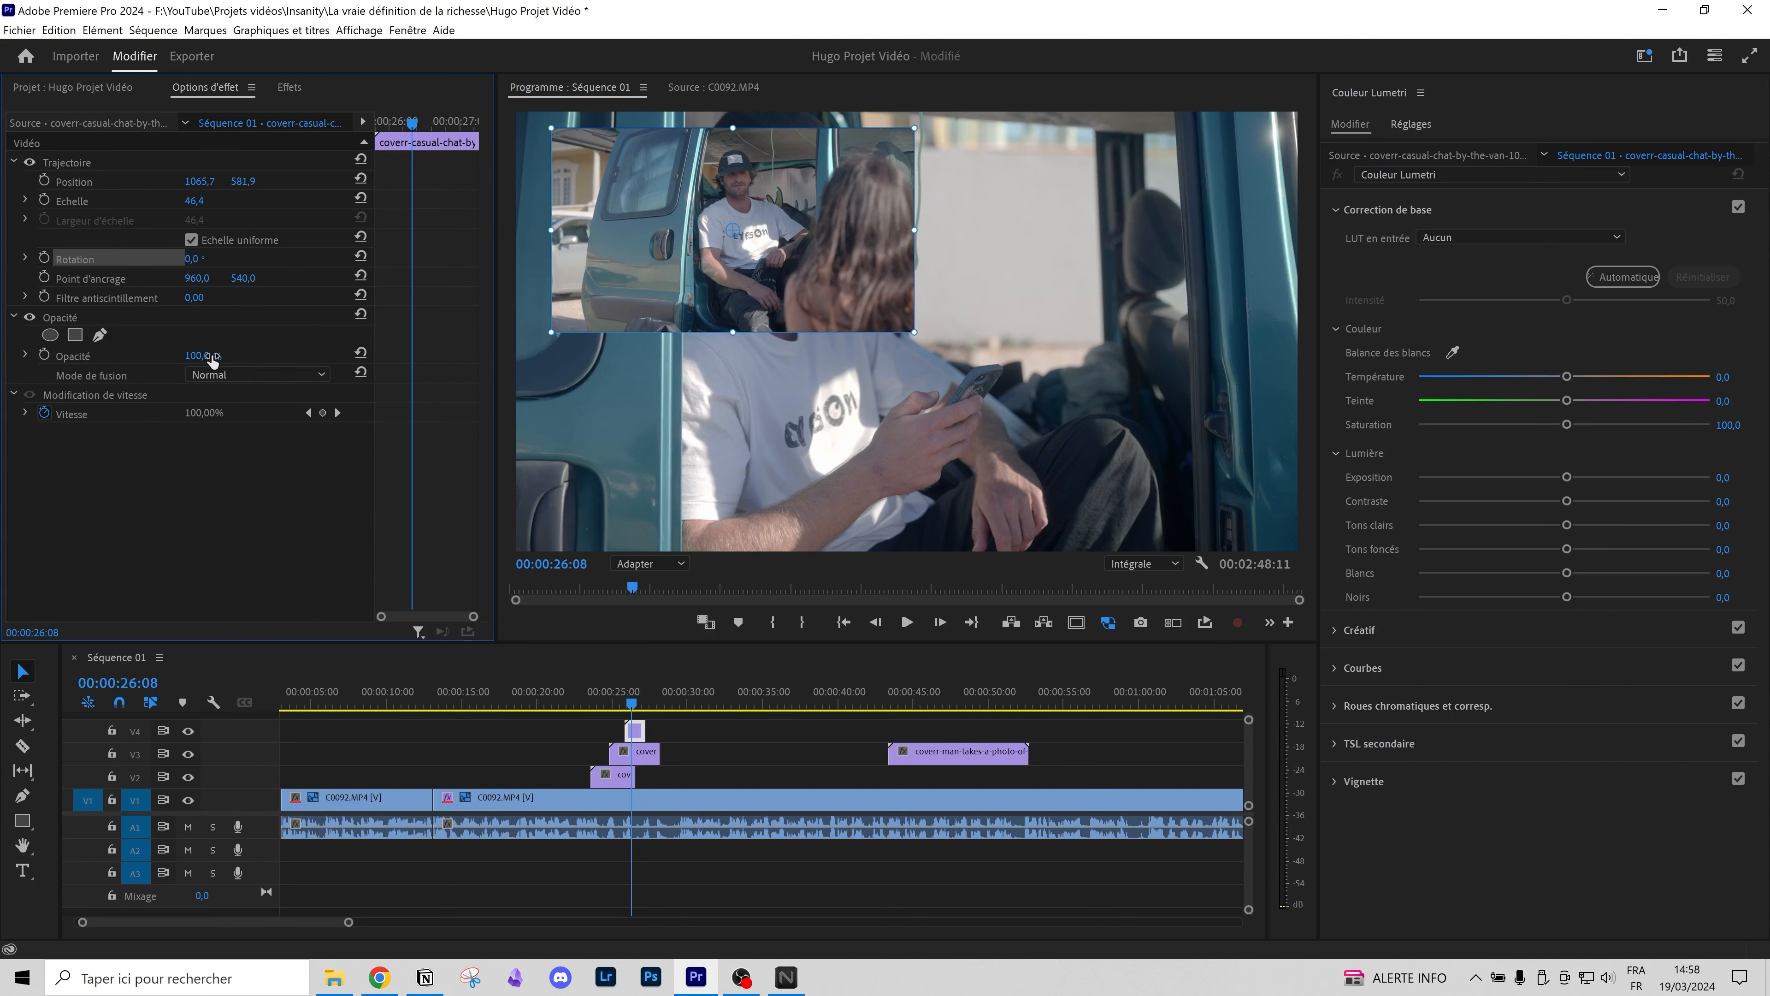
{"action": "mouse_move", "coordinate": [174, 355]}
{"action": "left_mouse_down"}
{"action": "mouse_move", "coordinate": [133, 355]}
{"action": "mouse_move", "coordinate": [202, 355]}
{"action": "left_mouse_up"}
{"action": "left_click", "coordinate": [252, 559]}
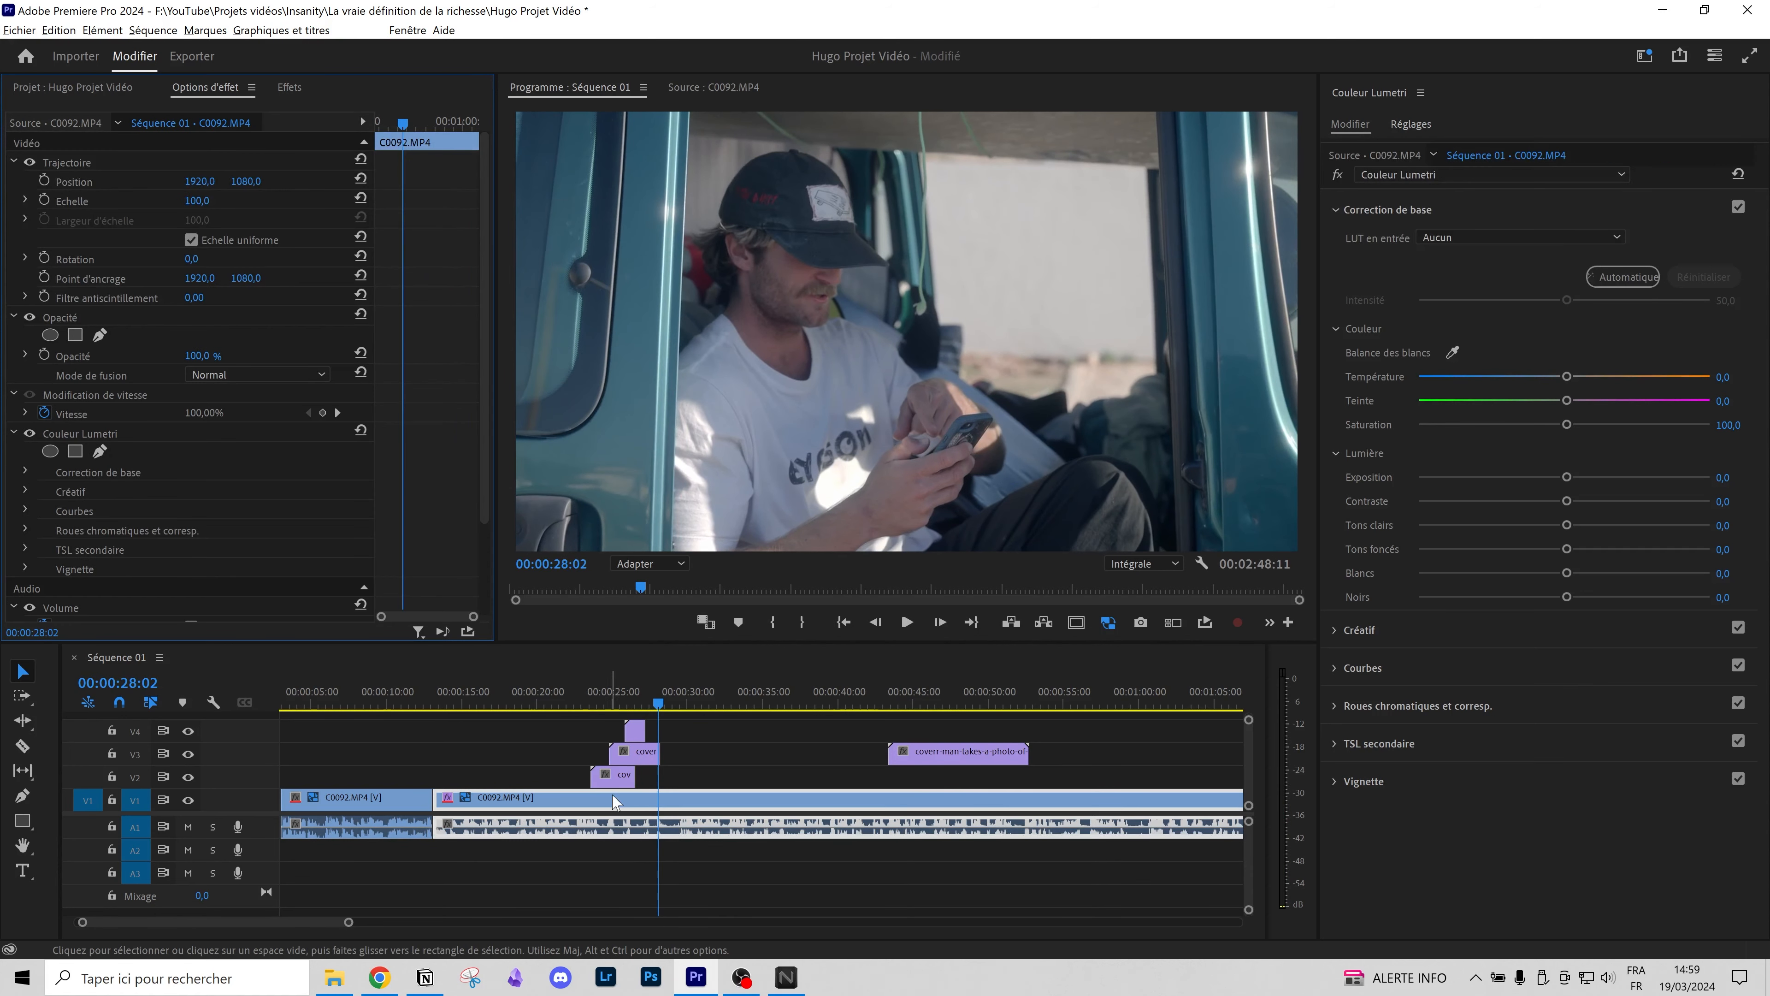
{"action": "scroll", "coordinate": [645, 802], "scroll_direction": "up", "scroll_amount": 5}
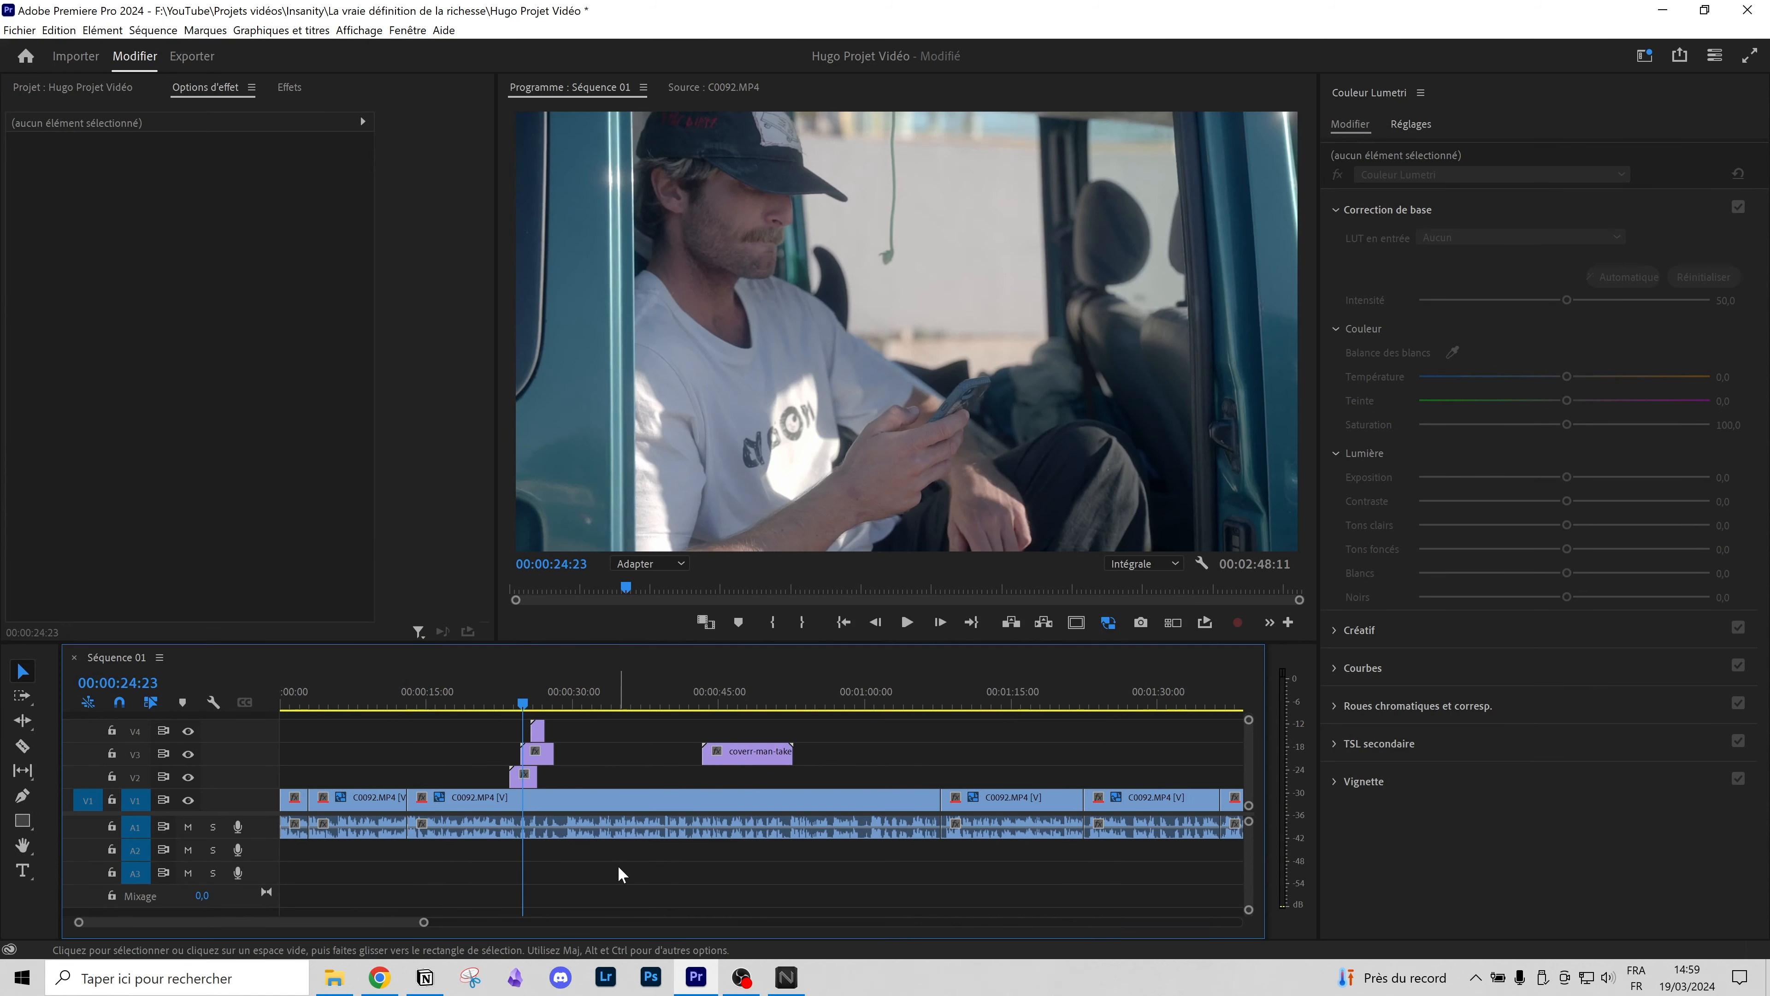
Step: Drag the Sèma - Home Journey MP3 from Downloads onto the Premiere timeline, landing on A3
{"action": "left_click", "coordinate": [334, 977]}
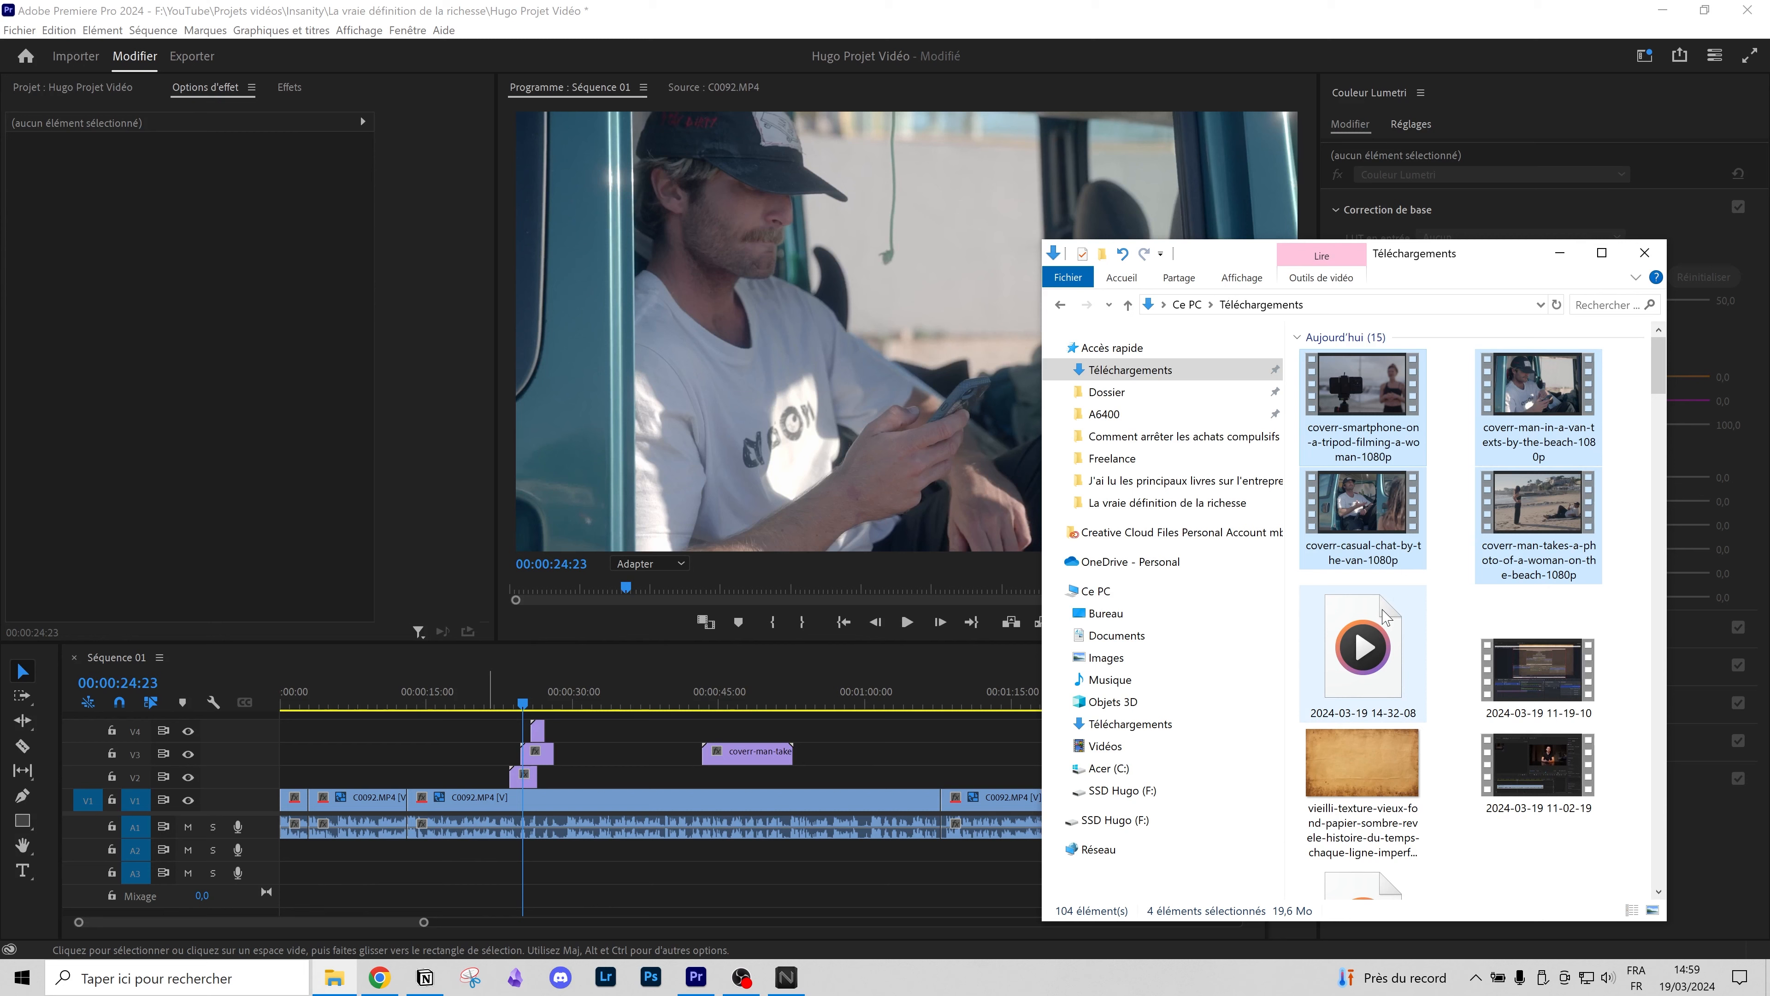
{"action": "left_click_drag", "start_coordinate": [1658, 356], "coordinate": [1658, 377]}
{"action": "left_click_drag", "start_coordinate": [1362, 756], "coordinate": [269, 867]}
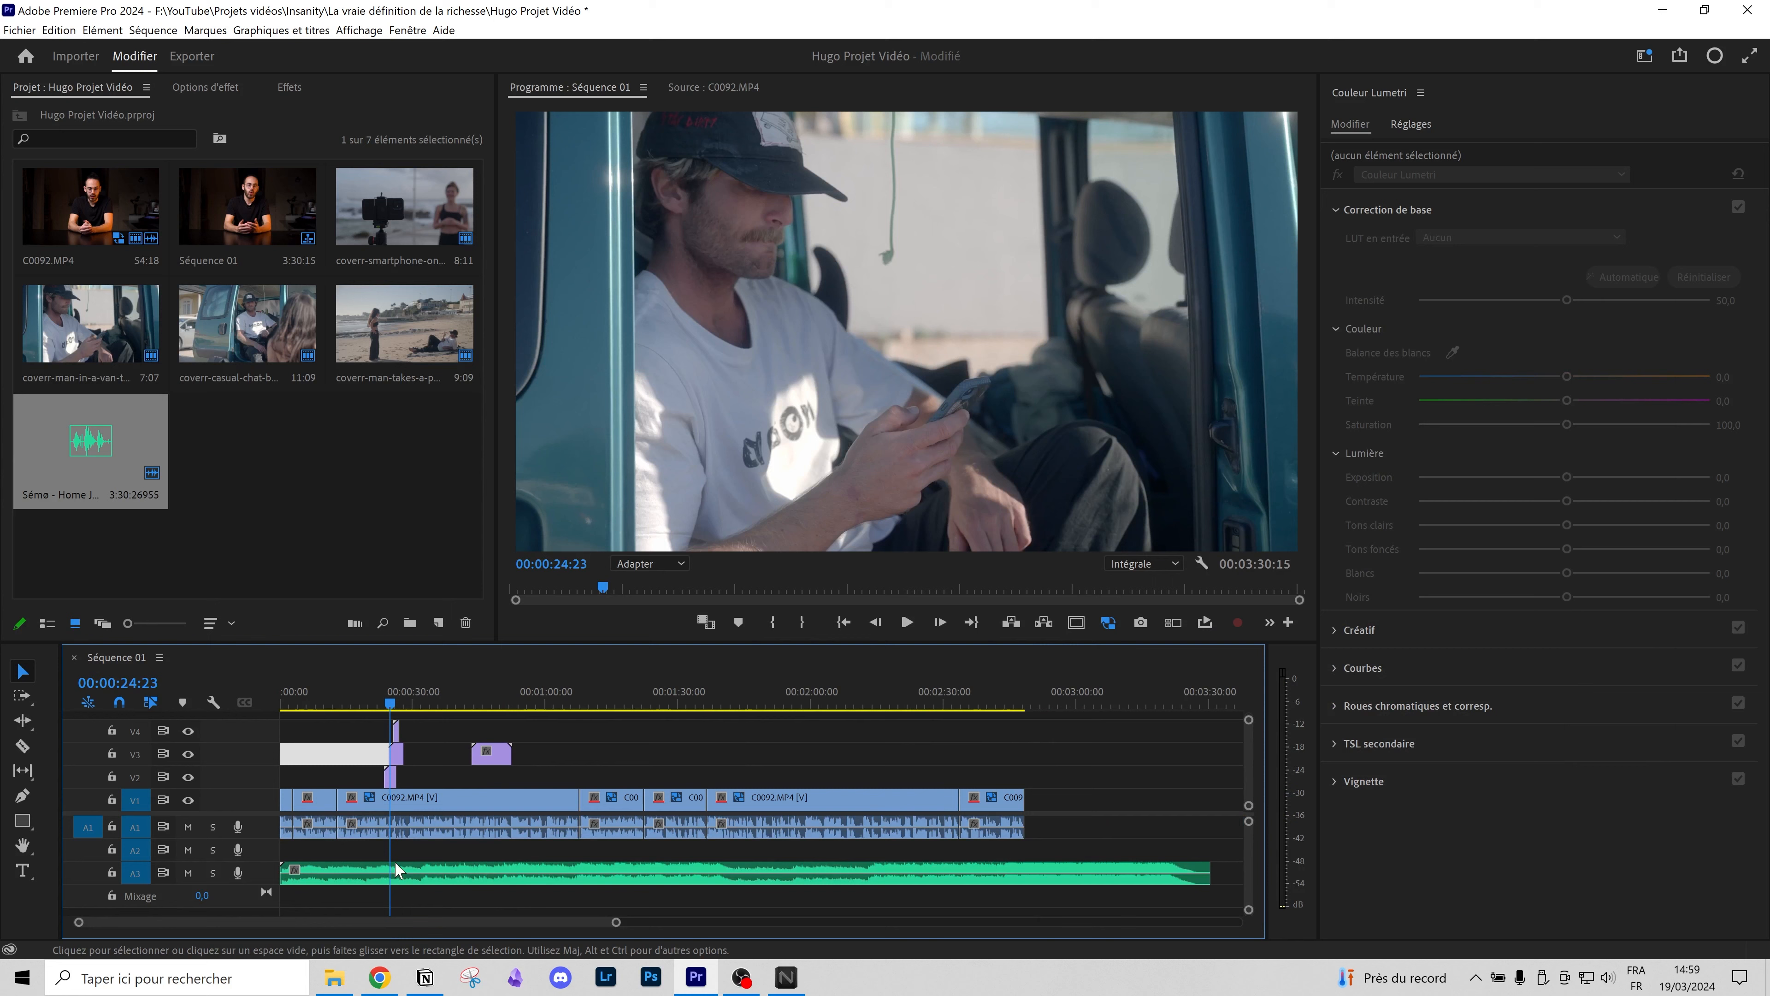
Step: Move the Home Journey music to A2 and play the edit from 00:00:00:00
{"action": "left_click_drag", "start_coordinate": [338, 876], "coordinate": [291, 852]}
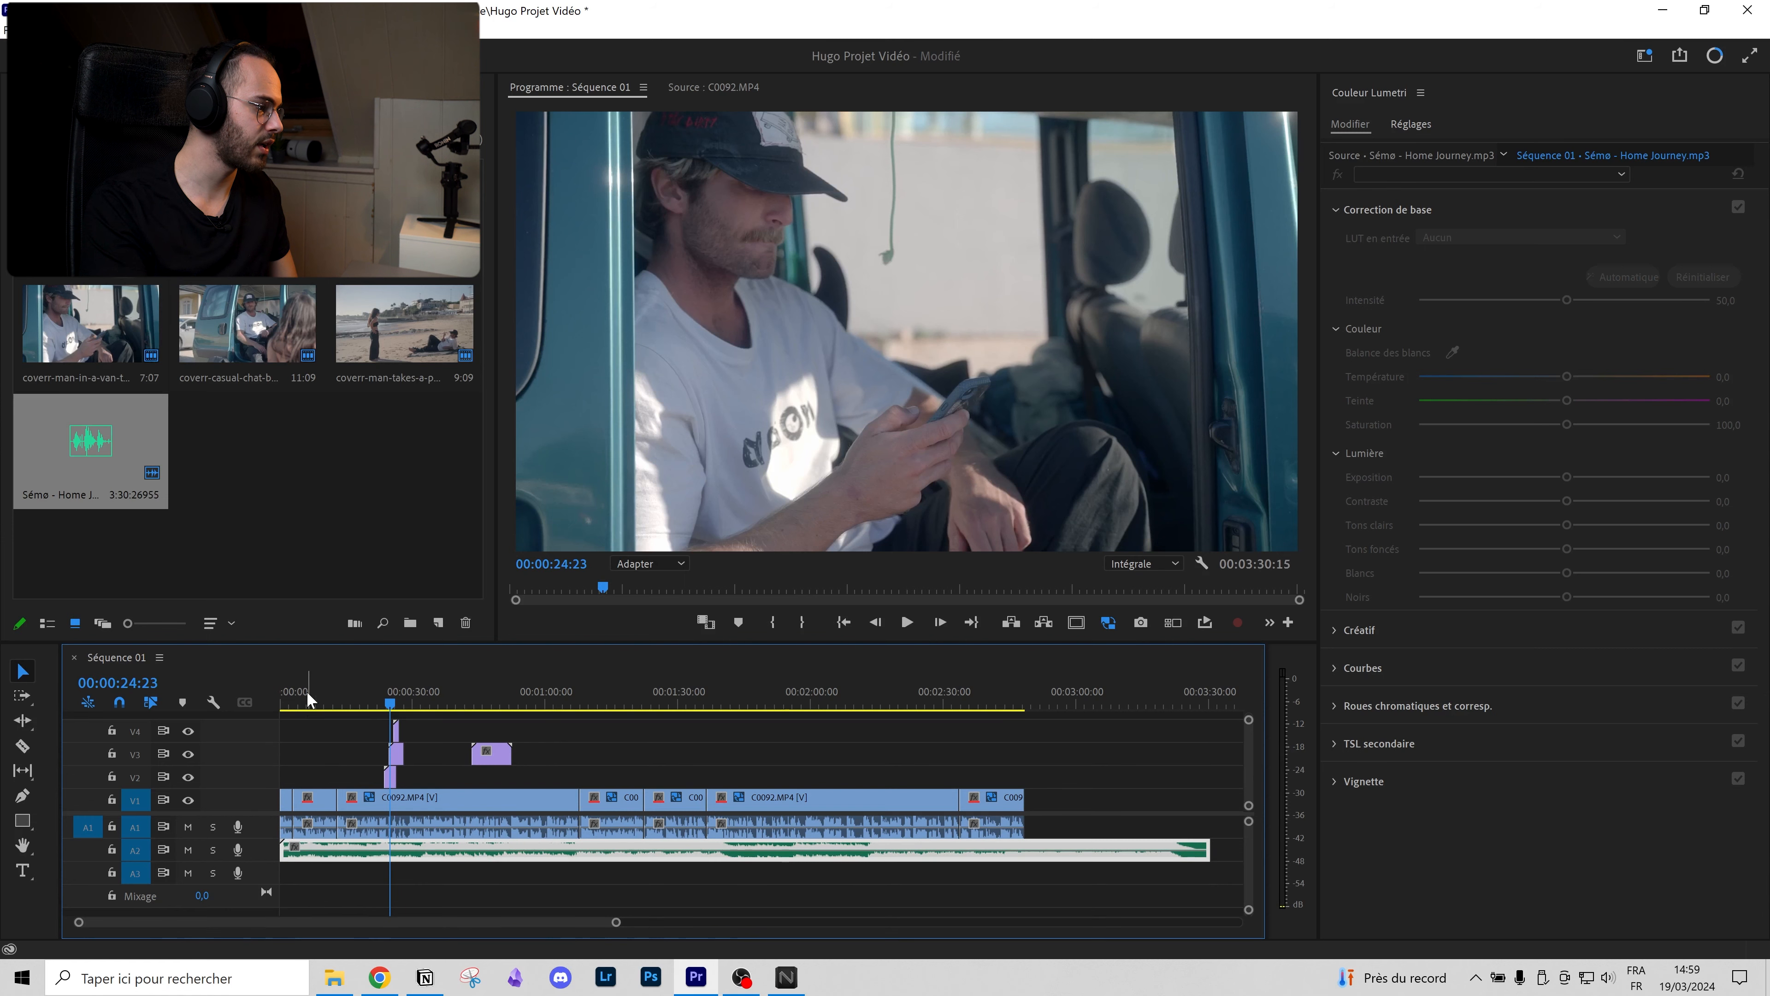
{"action": "left_click_drag", "start_coordinate": [307, 690], "coordinate": [225, 681]}
{"action": "key", "text": "space"}
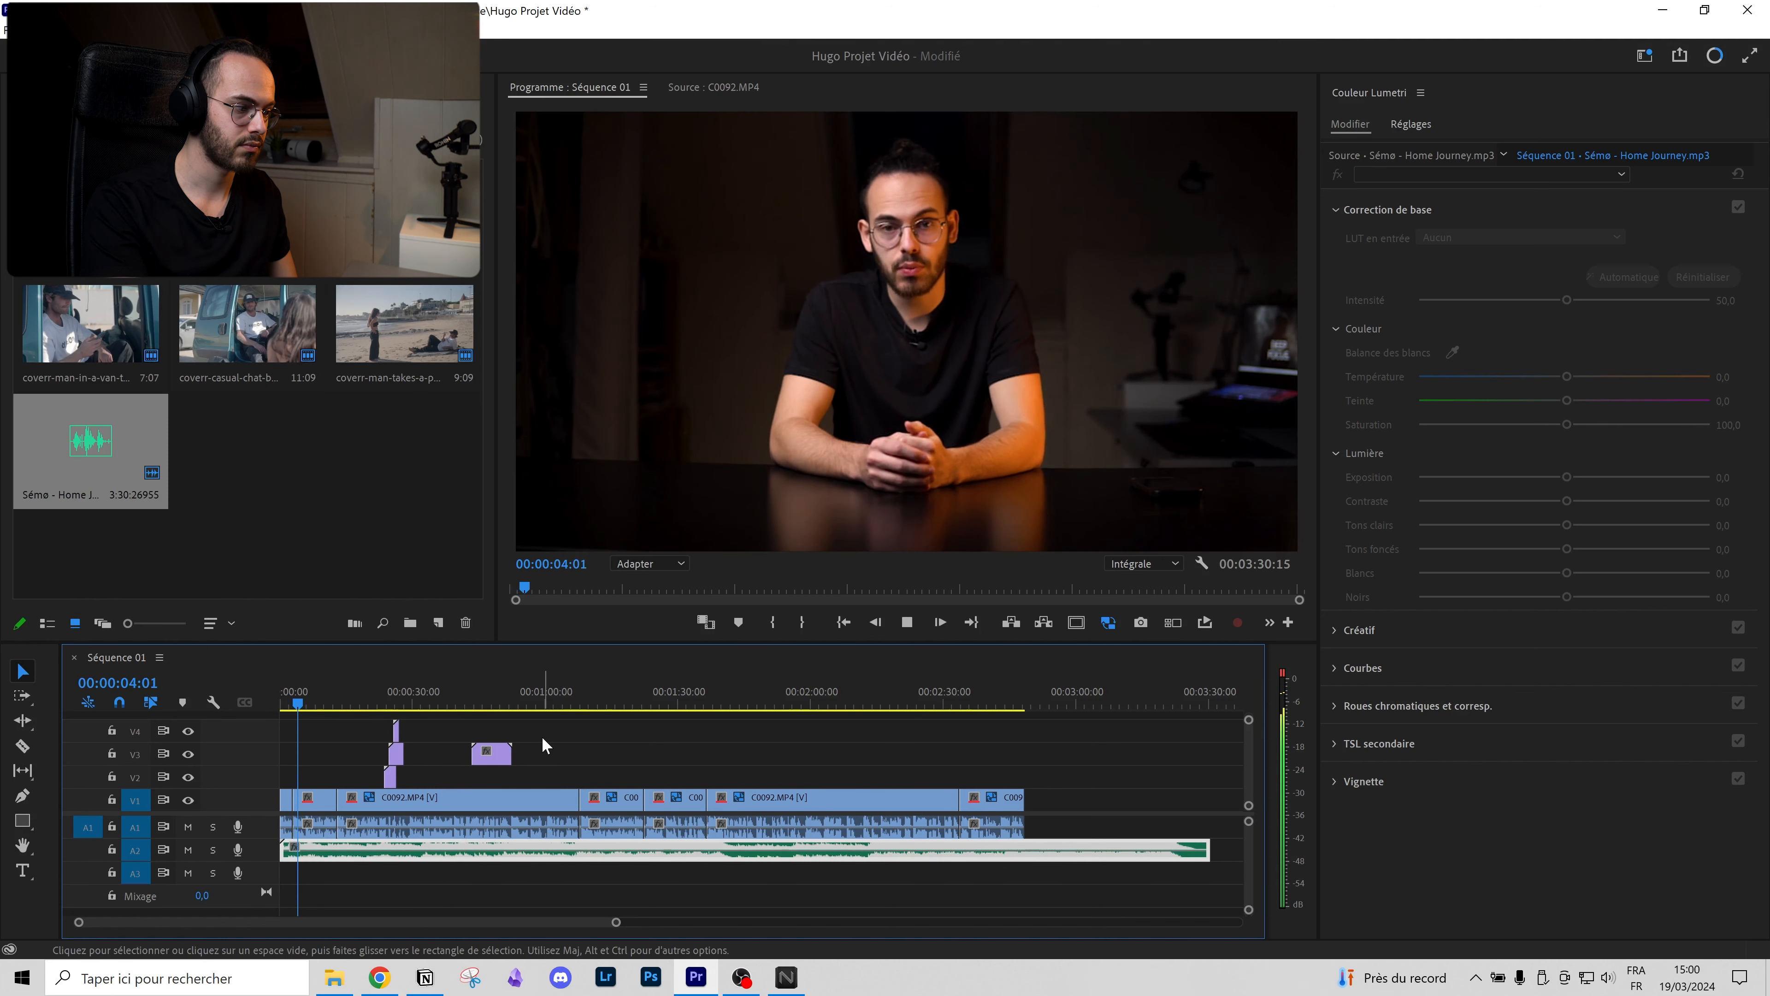
{"action": "key", "text": "space"}
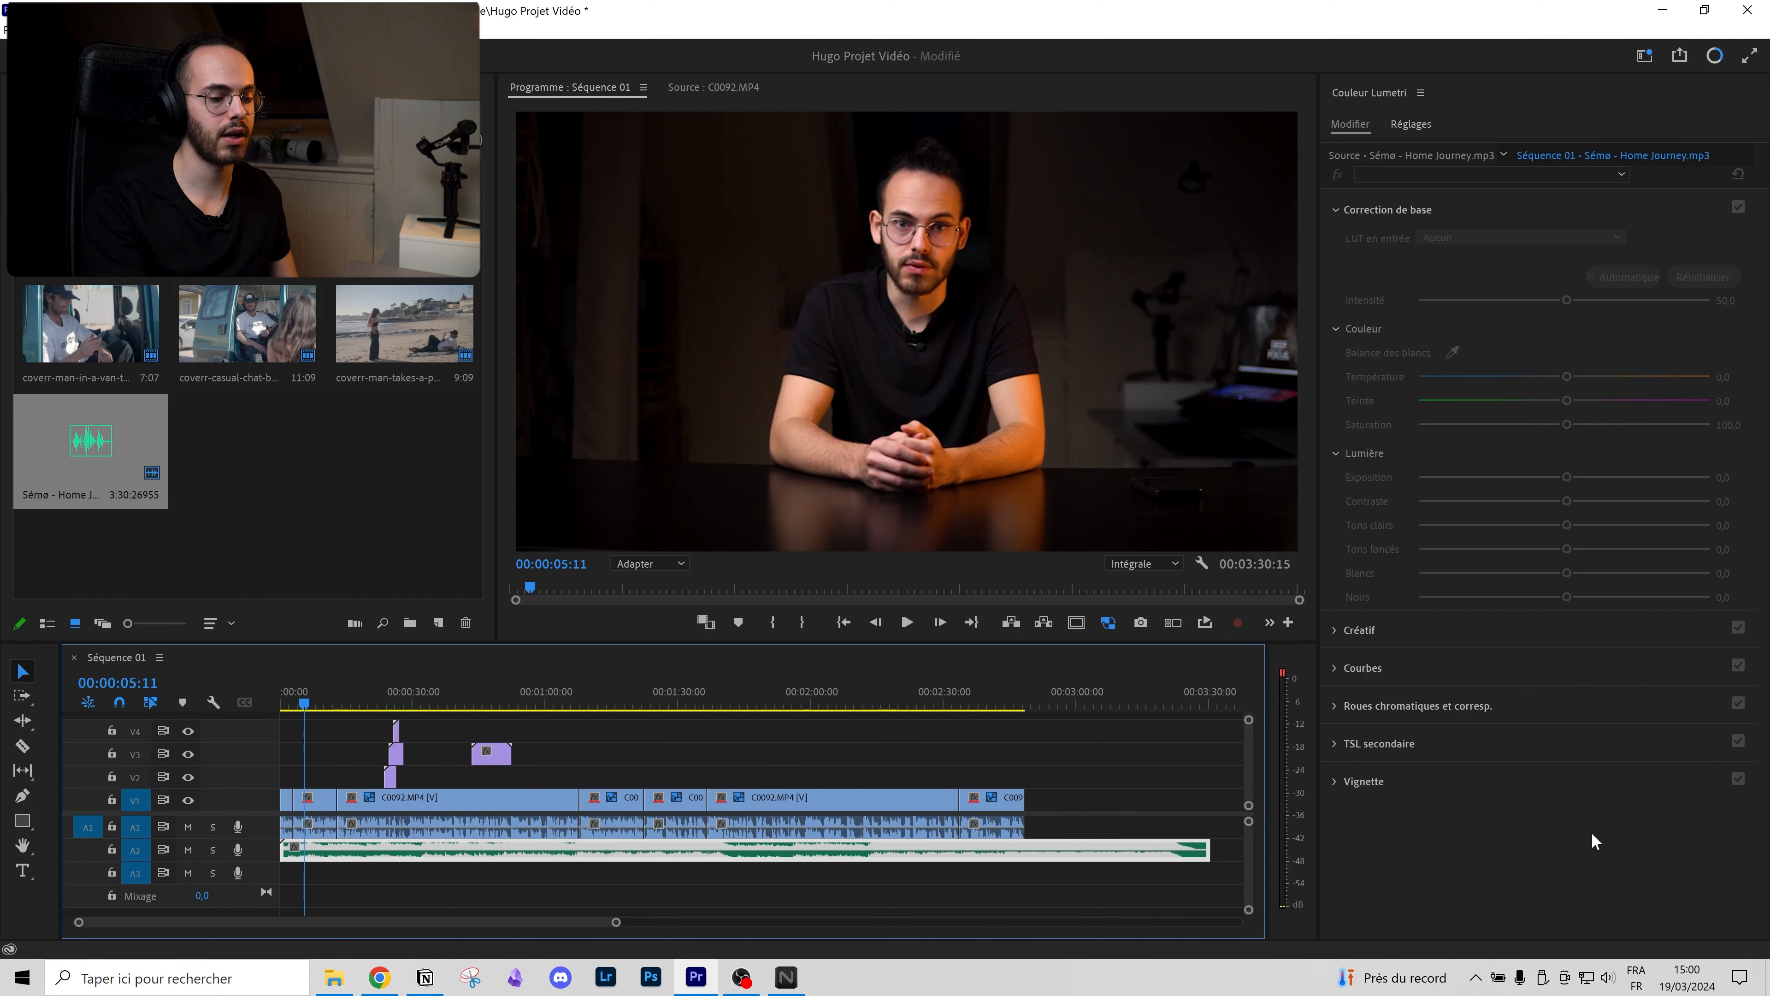
Step: Raise the Windows system volume slightly
{"action": "left_click", "coordinate": [1613, 965]}
{"action": "left_click_drag", "start_coordinate": [1565, 932], "coordinate": [1576, 933]}
{"action": "left_click", "coordinate": [587, 896]}
Step: Apply -15 dB audio gain to the Home Journey music clip and play to check the level
{"action": "left_click", "coordinate": [388, 854]}
{"action": "right_click", "coordinate": [388, 853]}
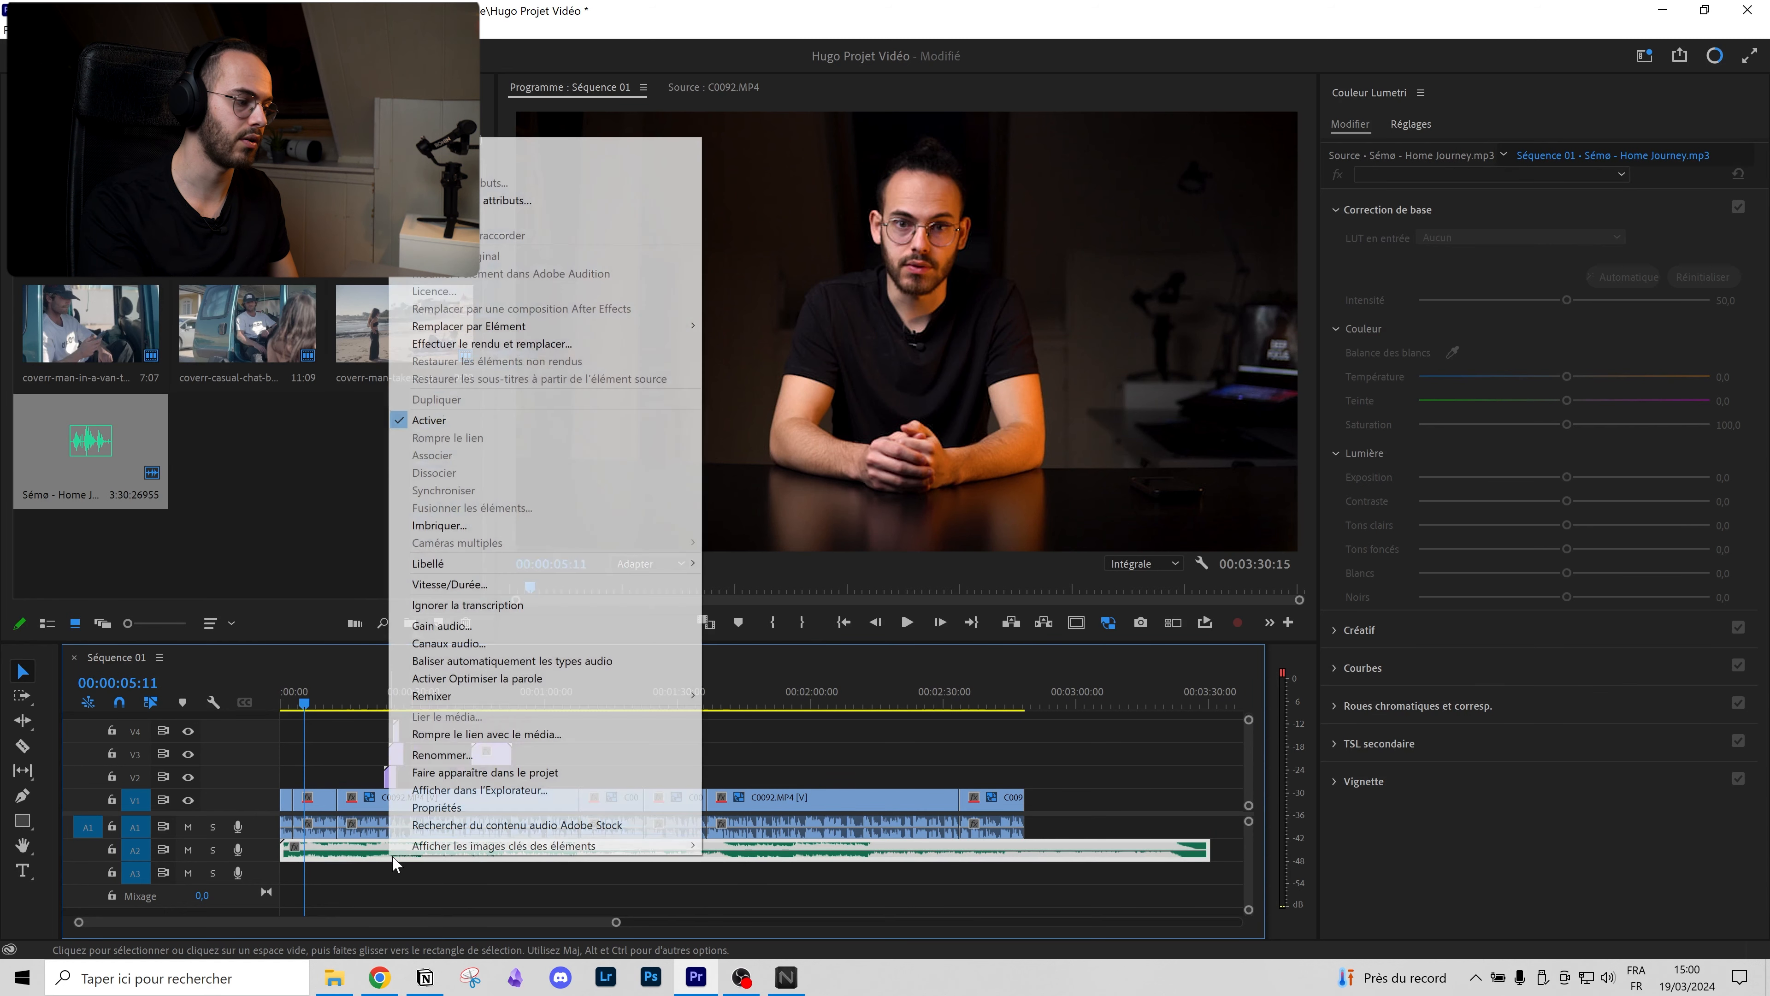
{"action": "left_click", "coordinate": [453, 625]}
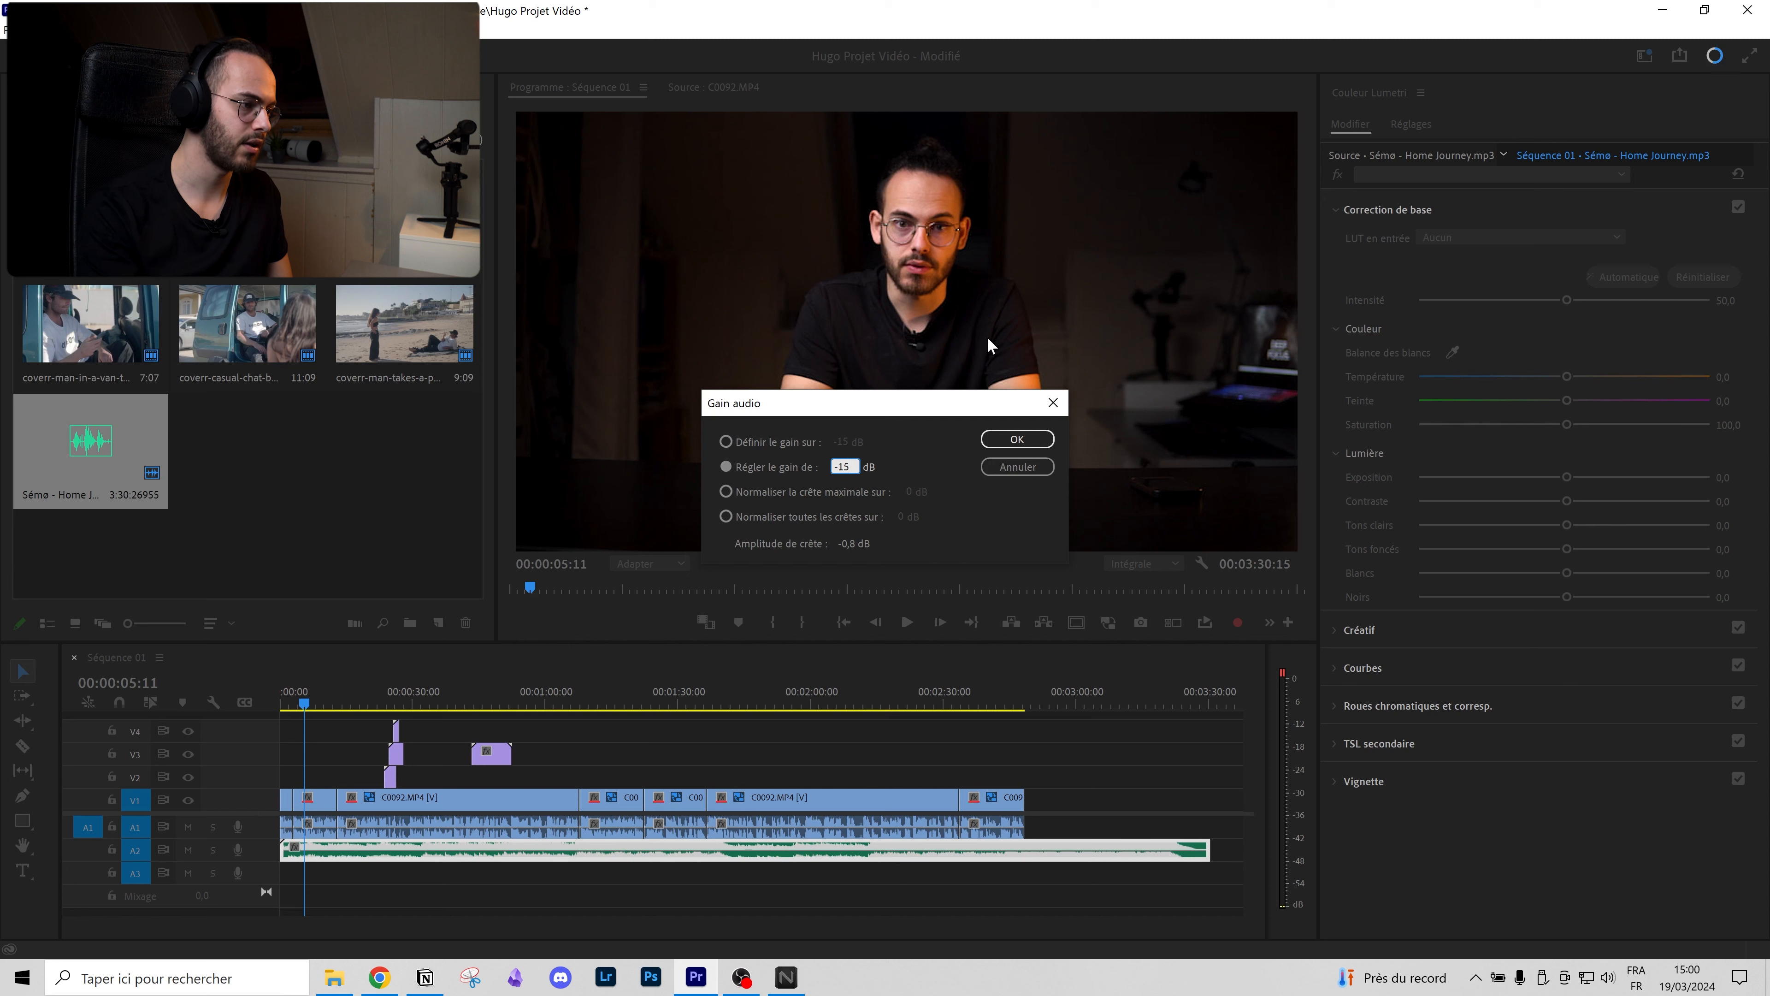
{"action": "left_click", "coordinate": [993, 439]}
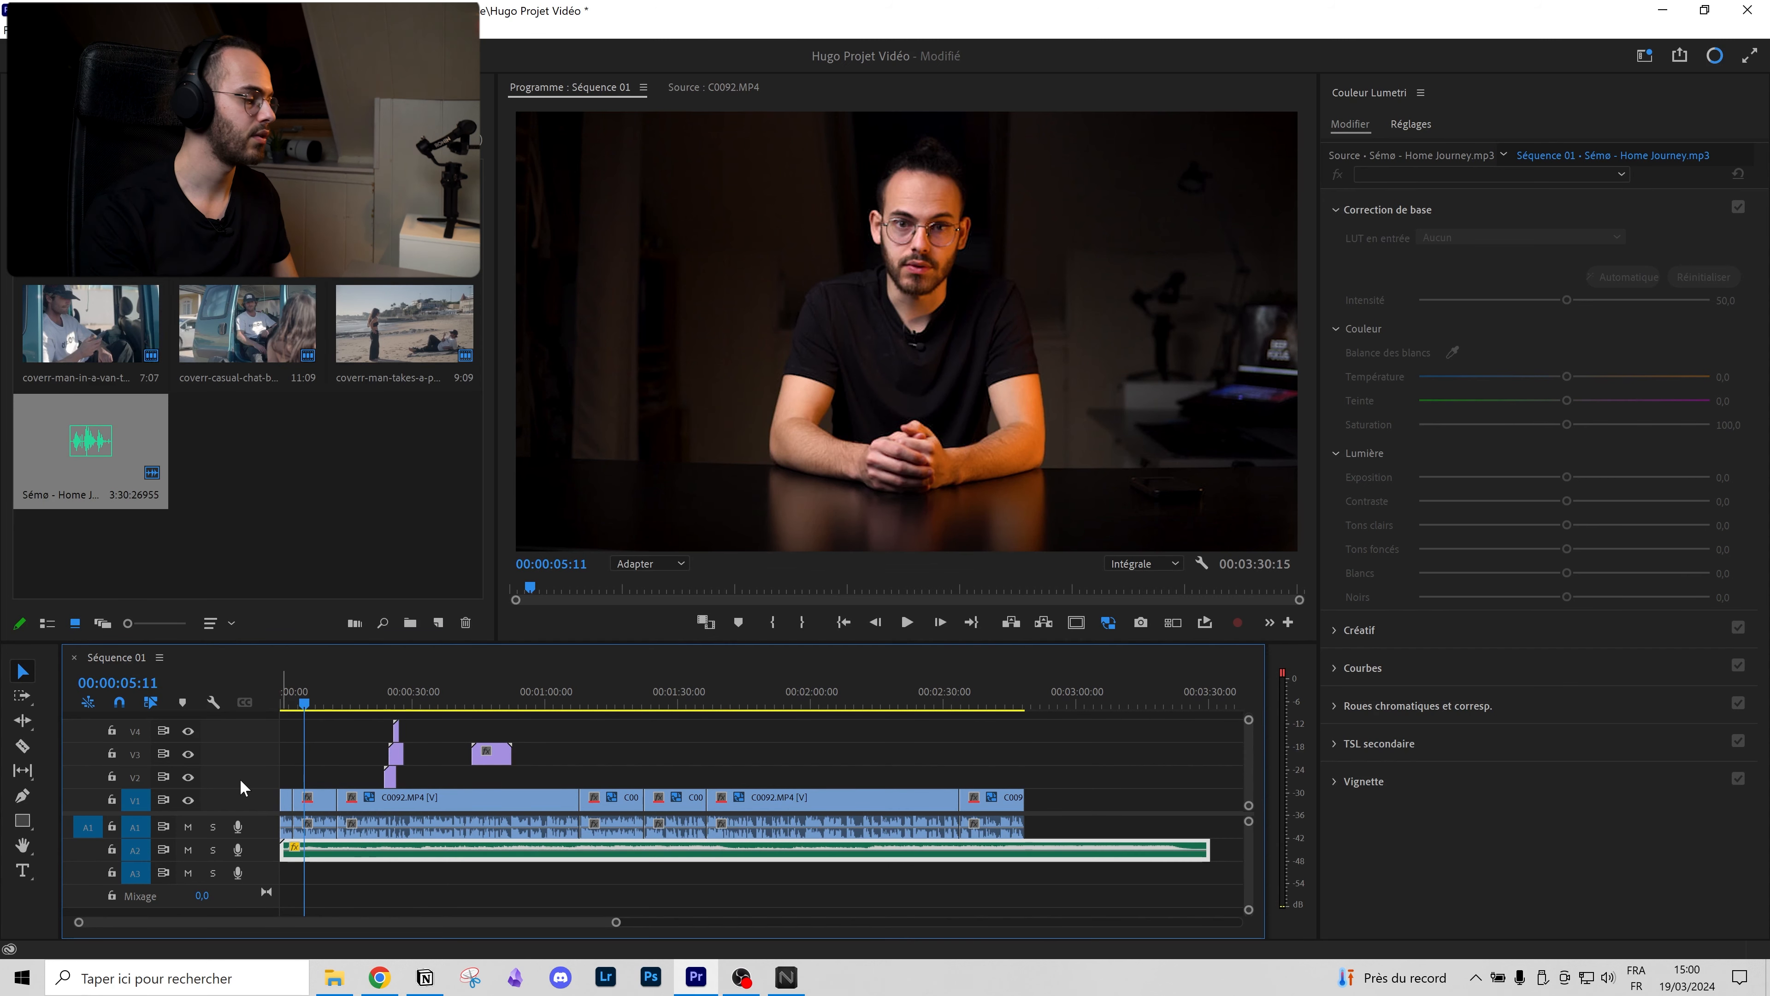
{"action": "key", "text": "space"}
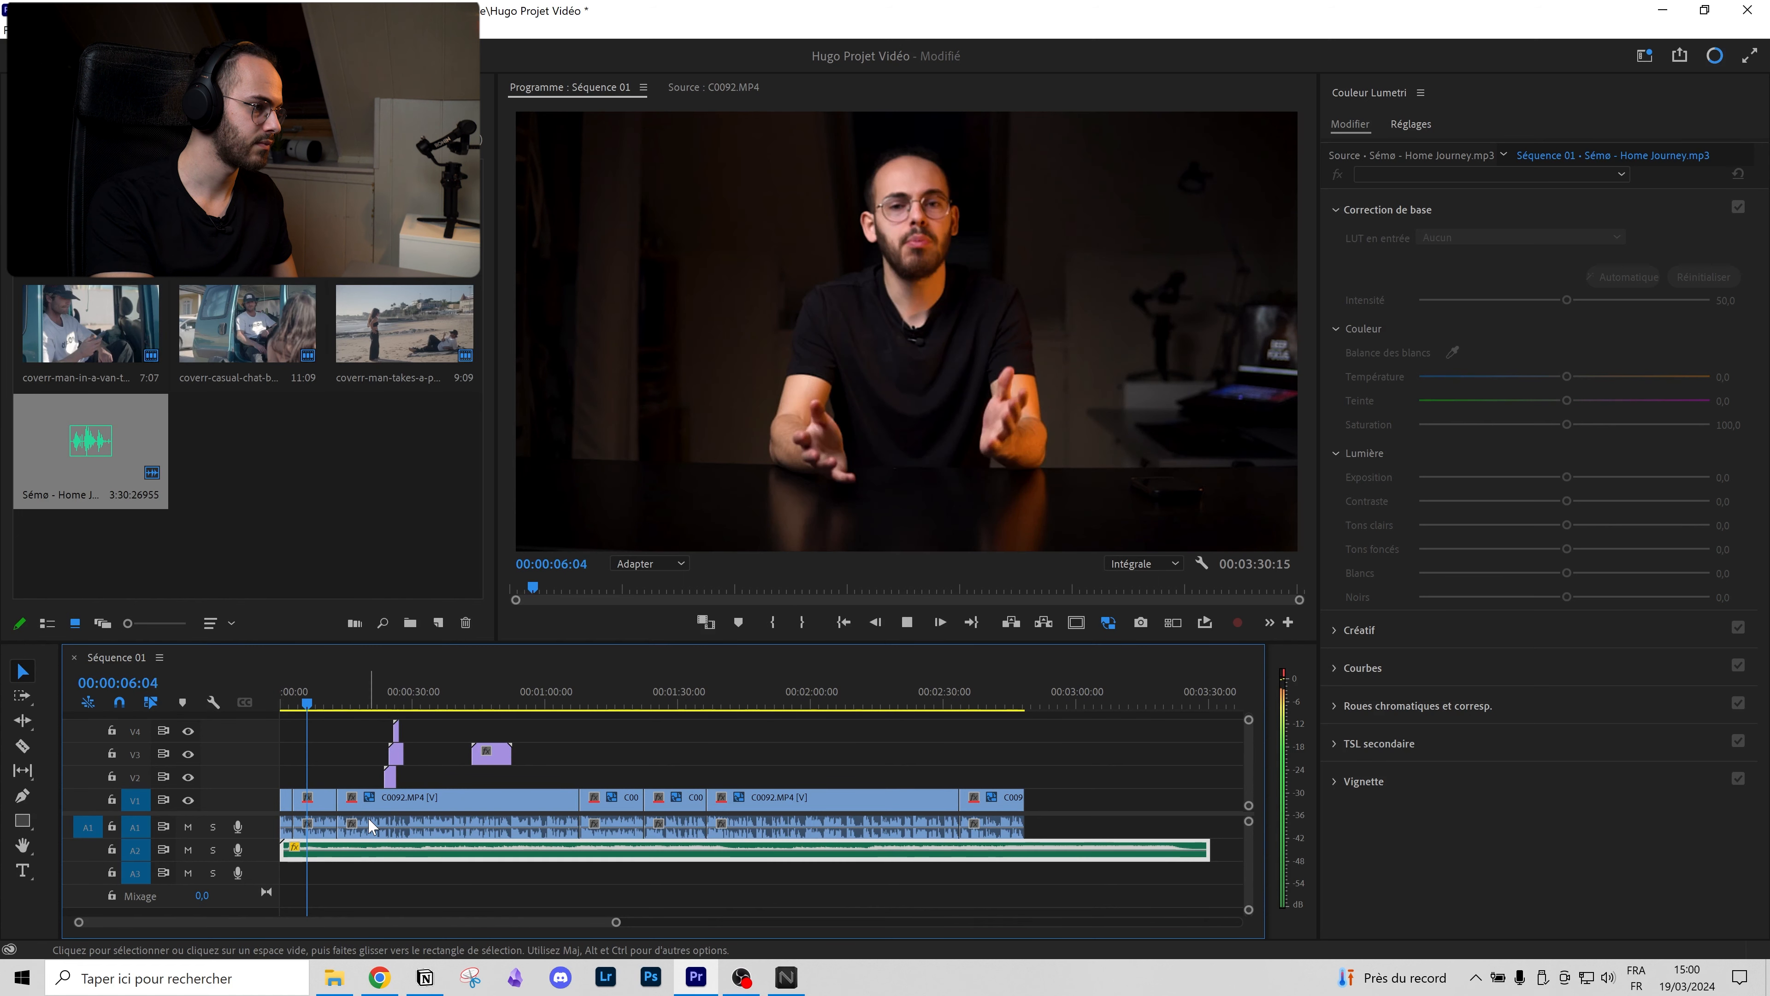
{"action": "key", "text": "space"}
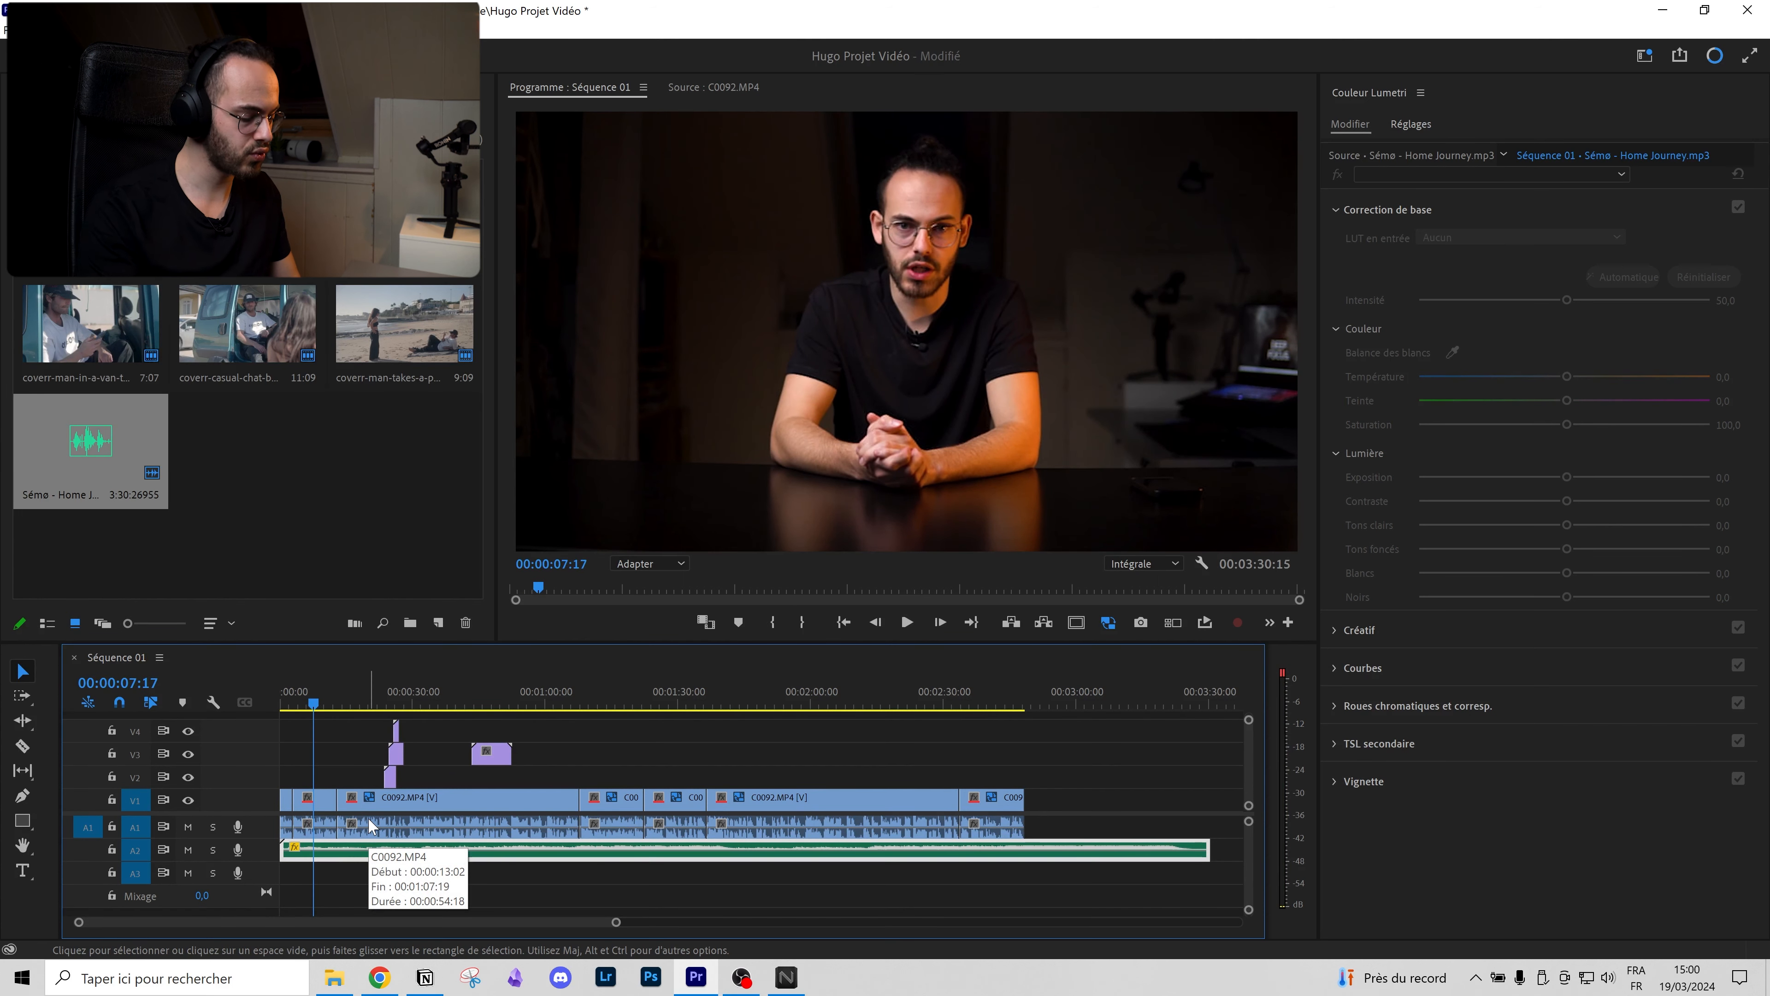
Step: Lower the music gain a further -10 dB, to -25 dB total, and play to check
{"action": "key", "text": "g"}
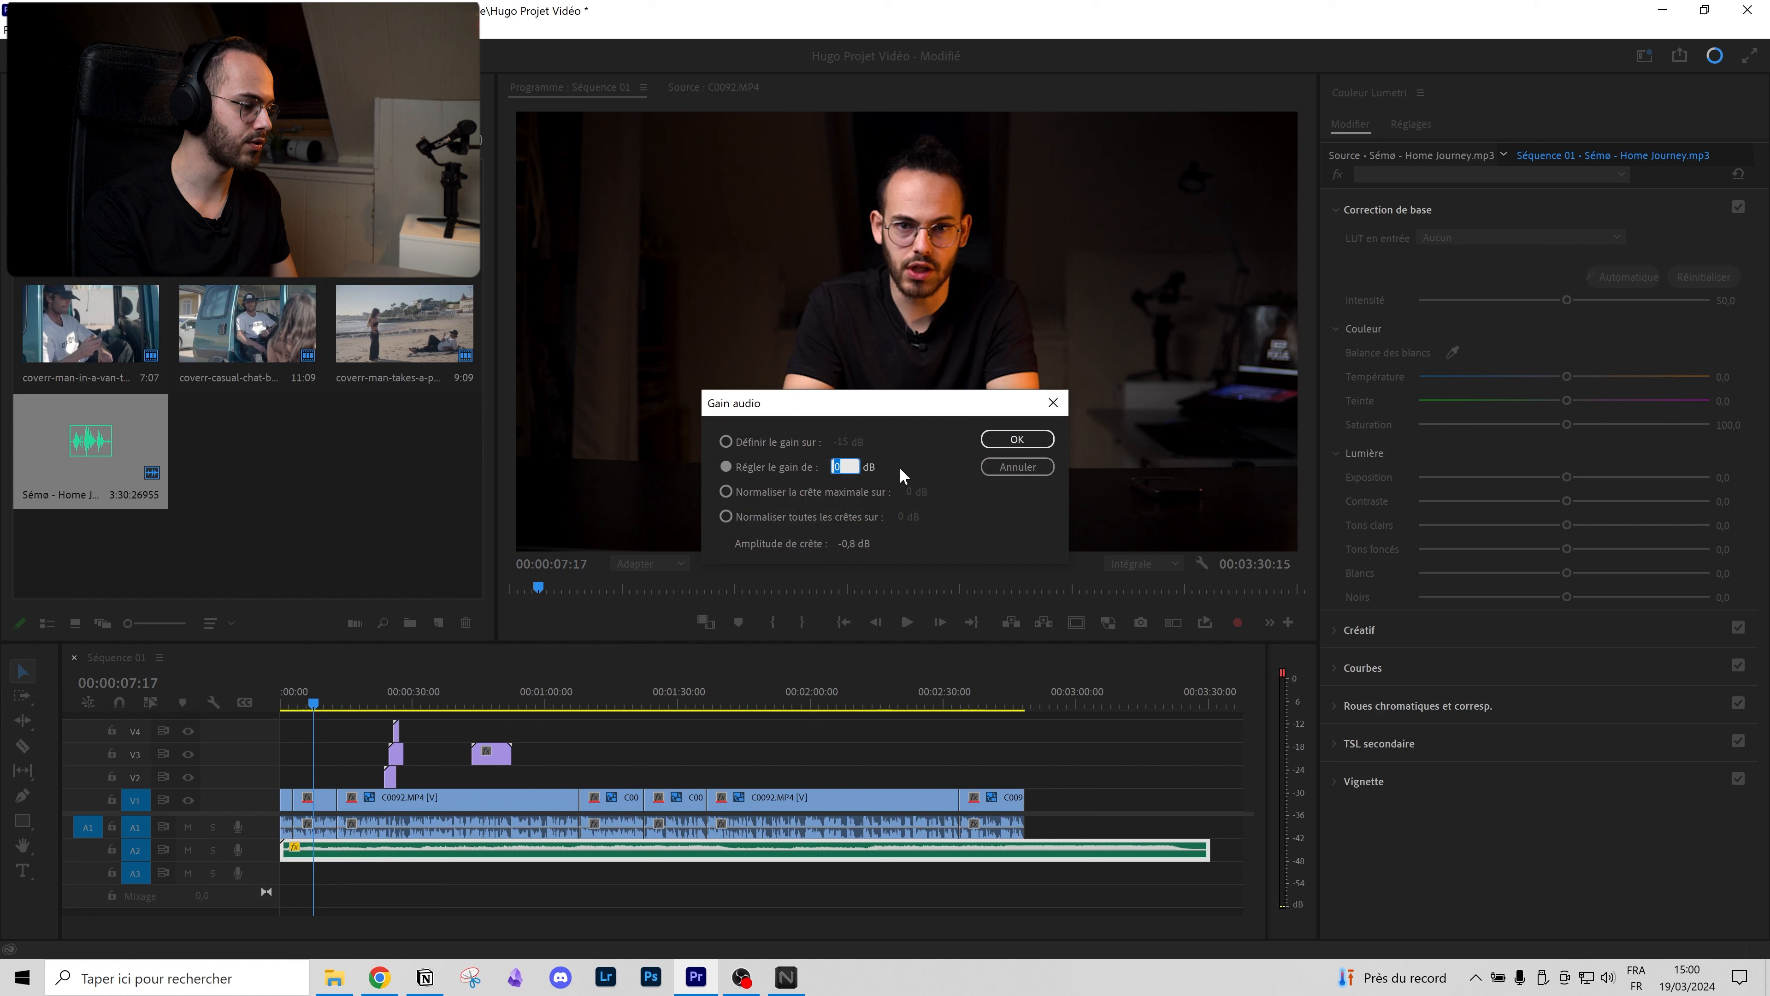
{"action": "type", "text": "-1"}
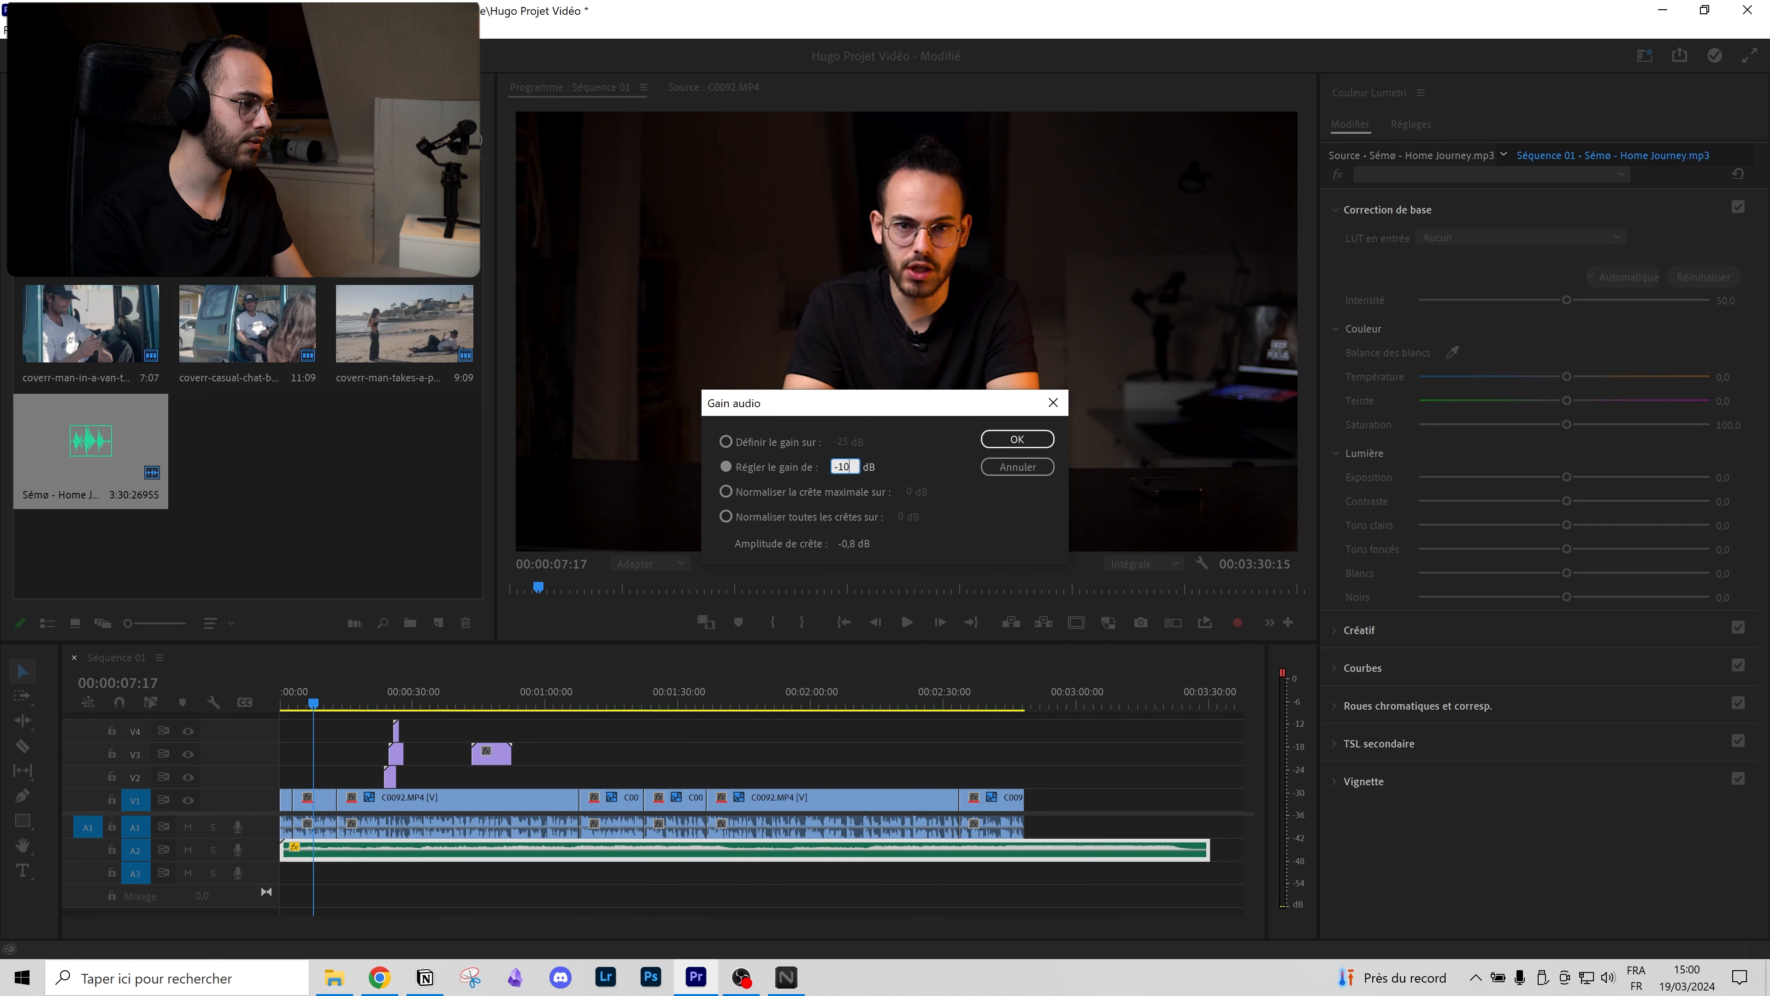
{"action": "left_click", "coordinate": [983, 446]}
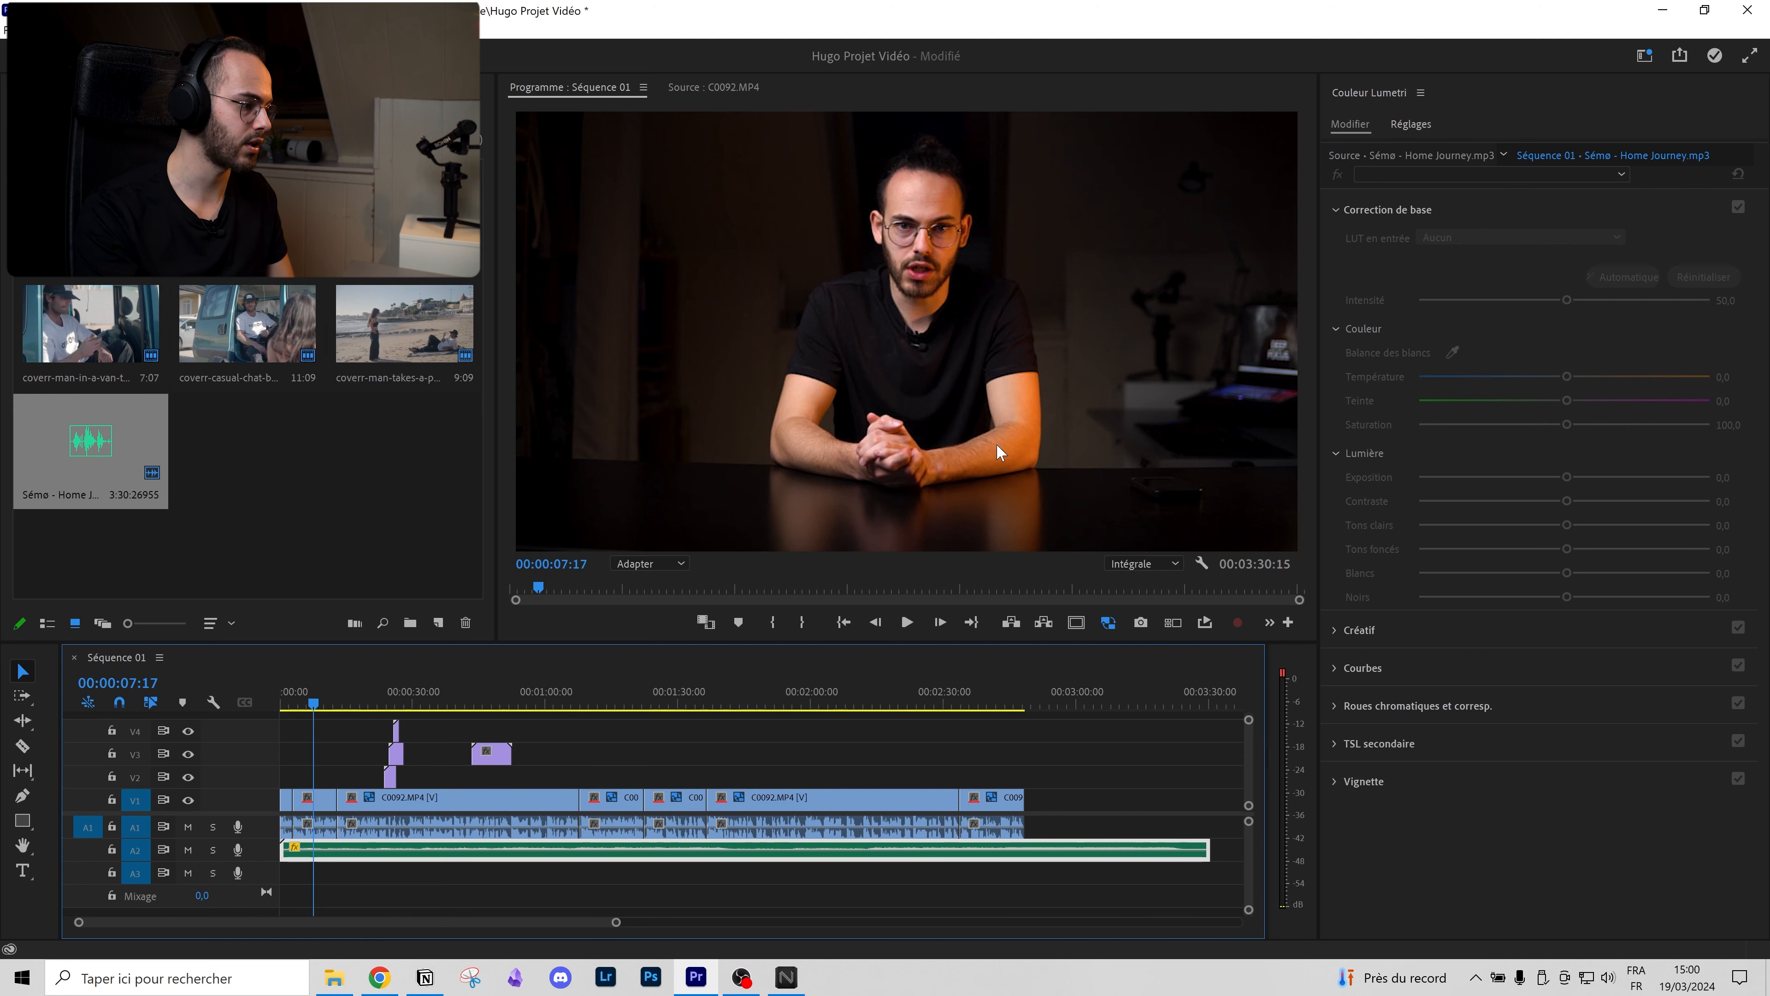
{"action": "key", "text": "space"}
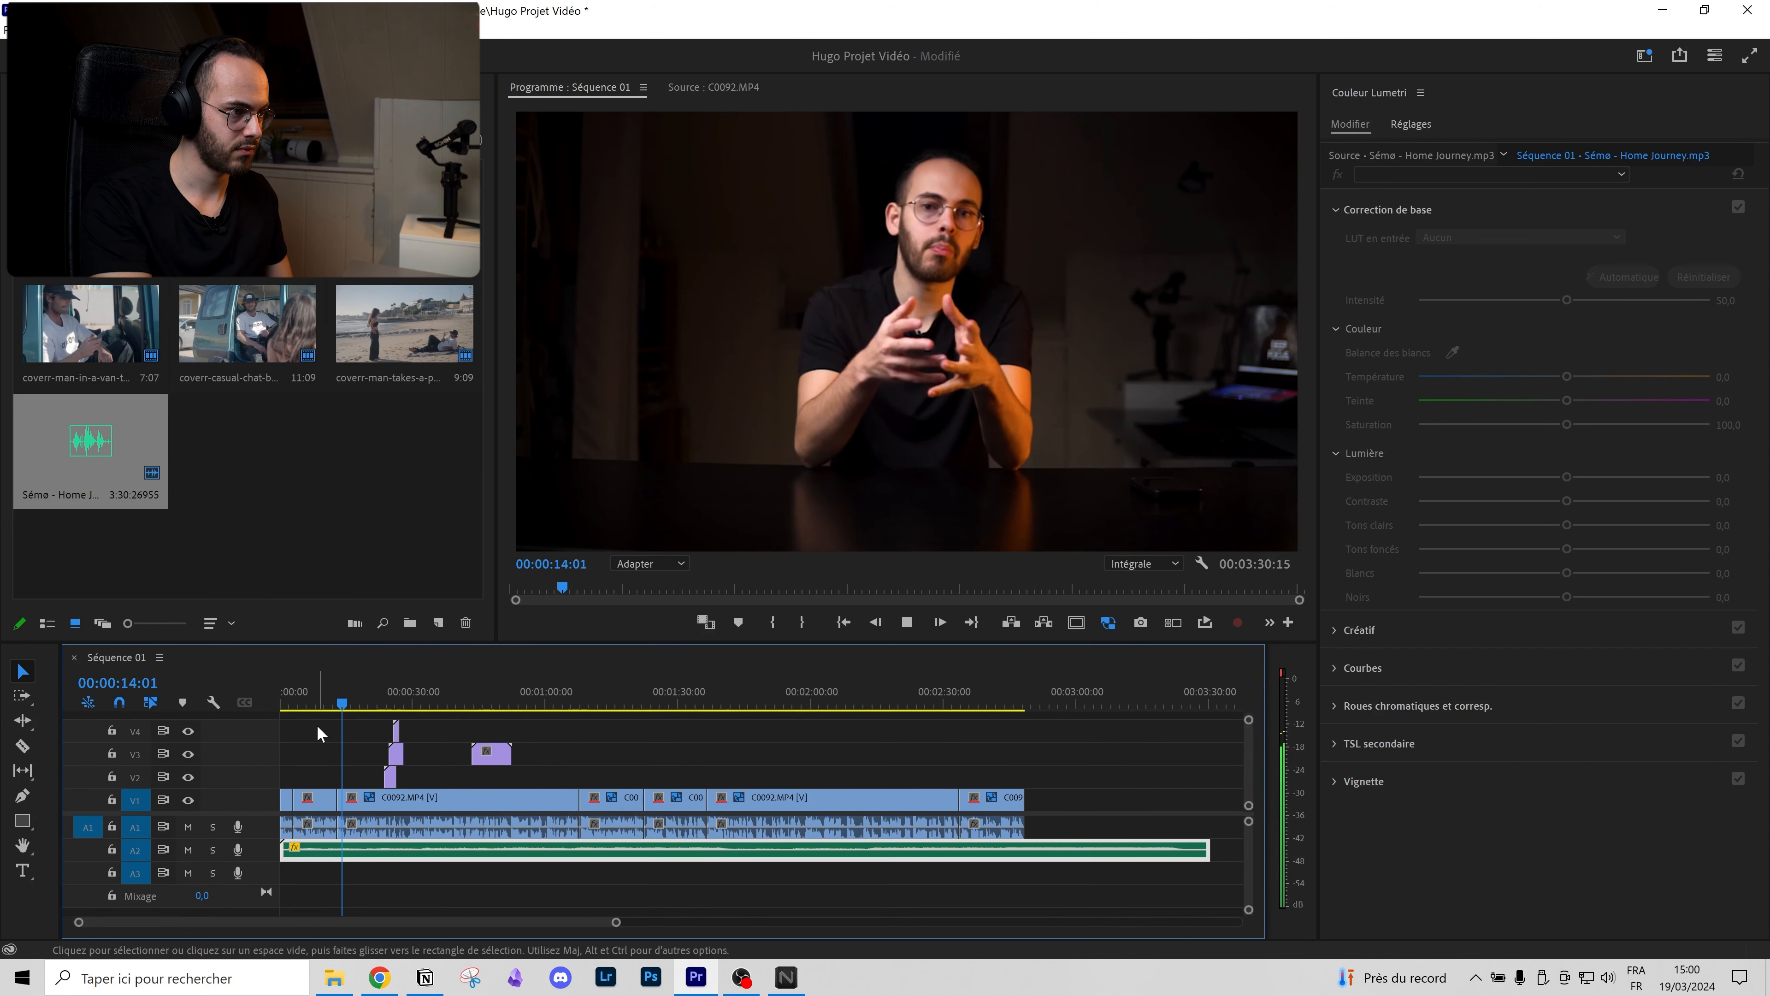
{"action": "key", "text": "space"}
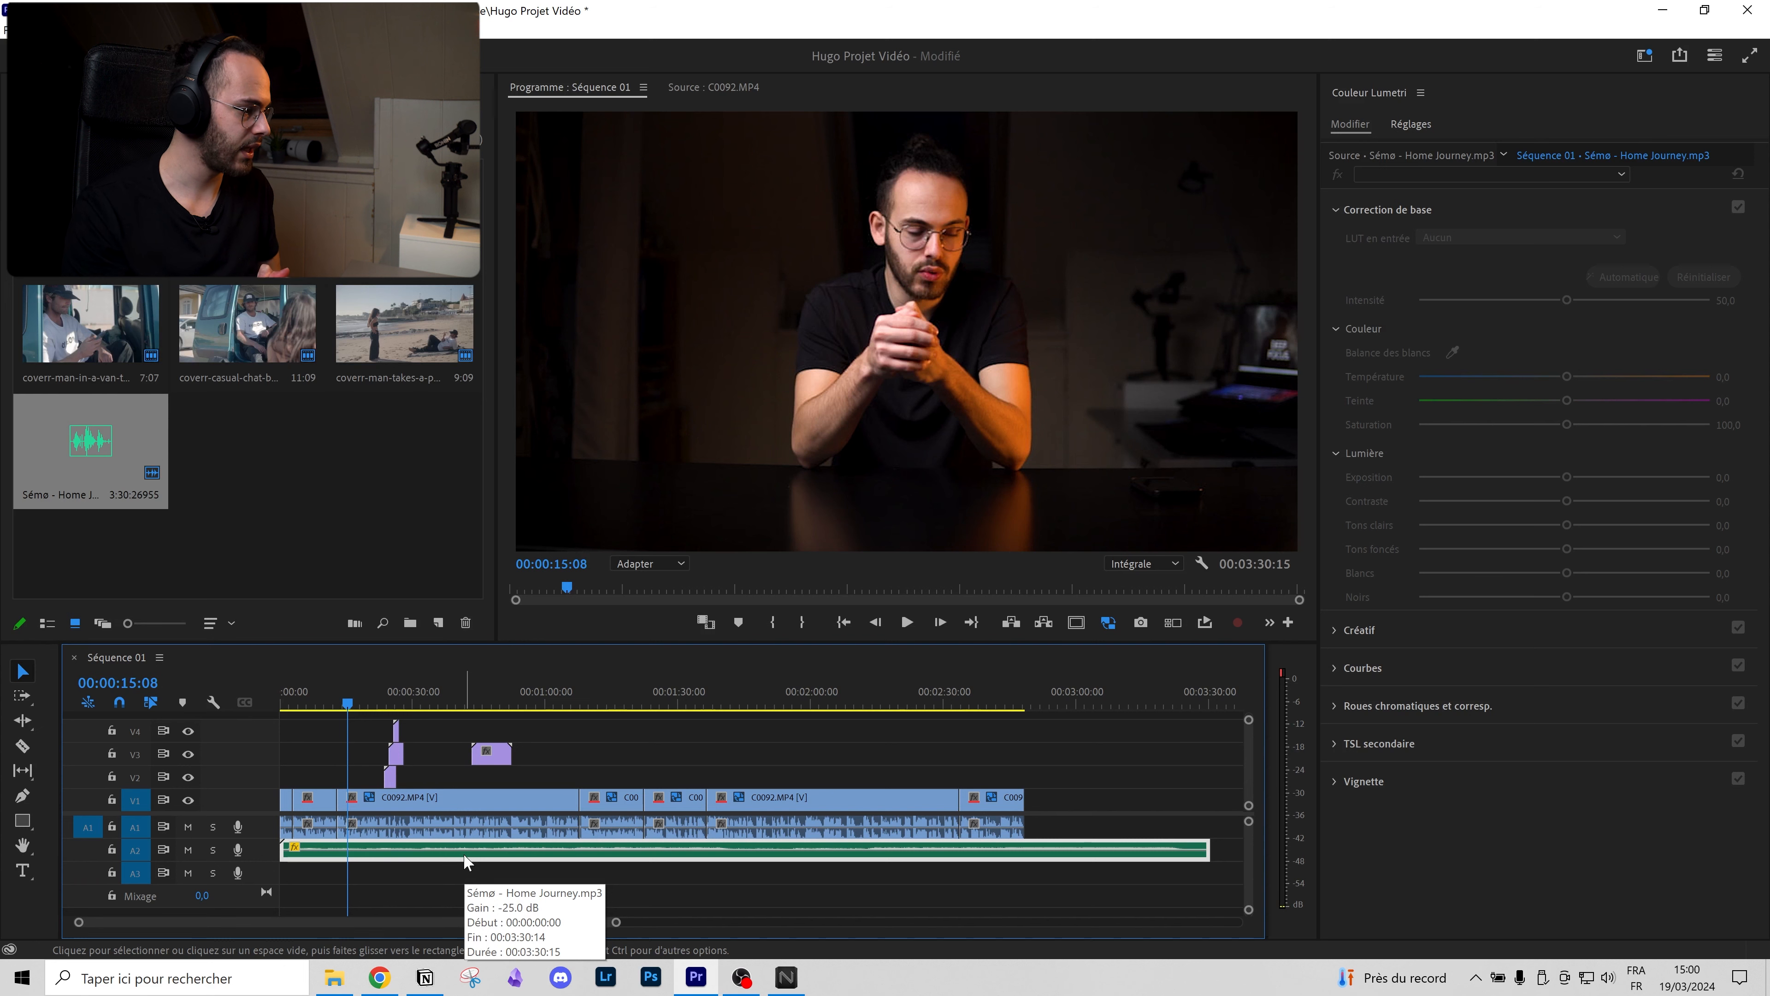
Step: Try trimming the music's end to the video's end, then restore its full length
{"action": "left_click", "coordinate": [1021, 701]}
{"action": "left_click_drag", "start_coordinate": [1021, 700], "coordinate": [1129, 700]}
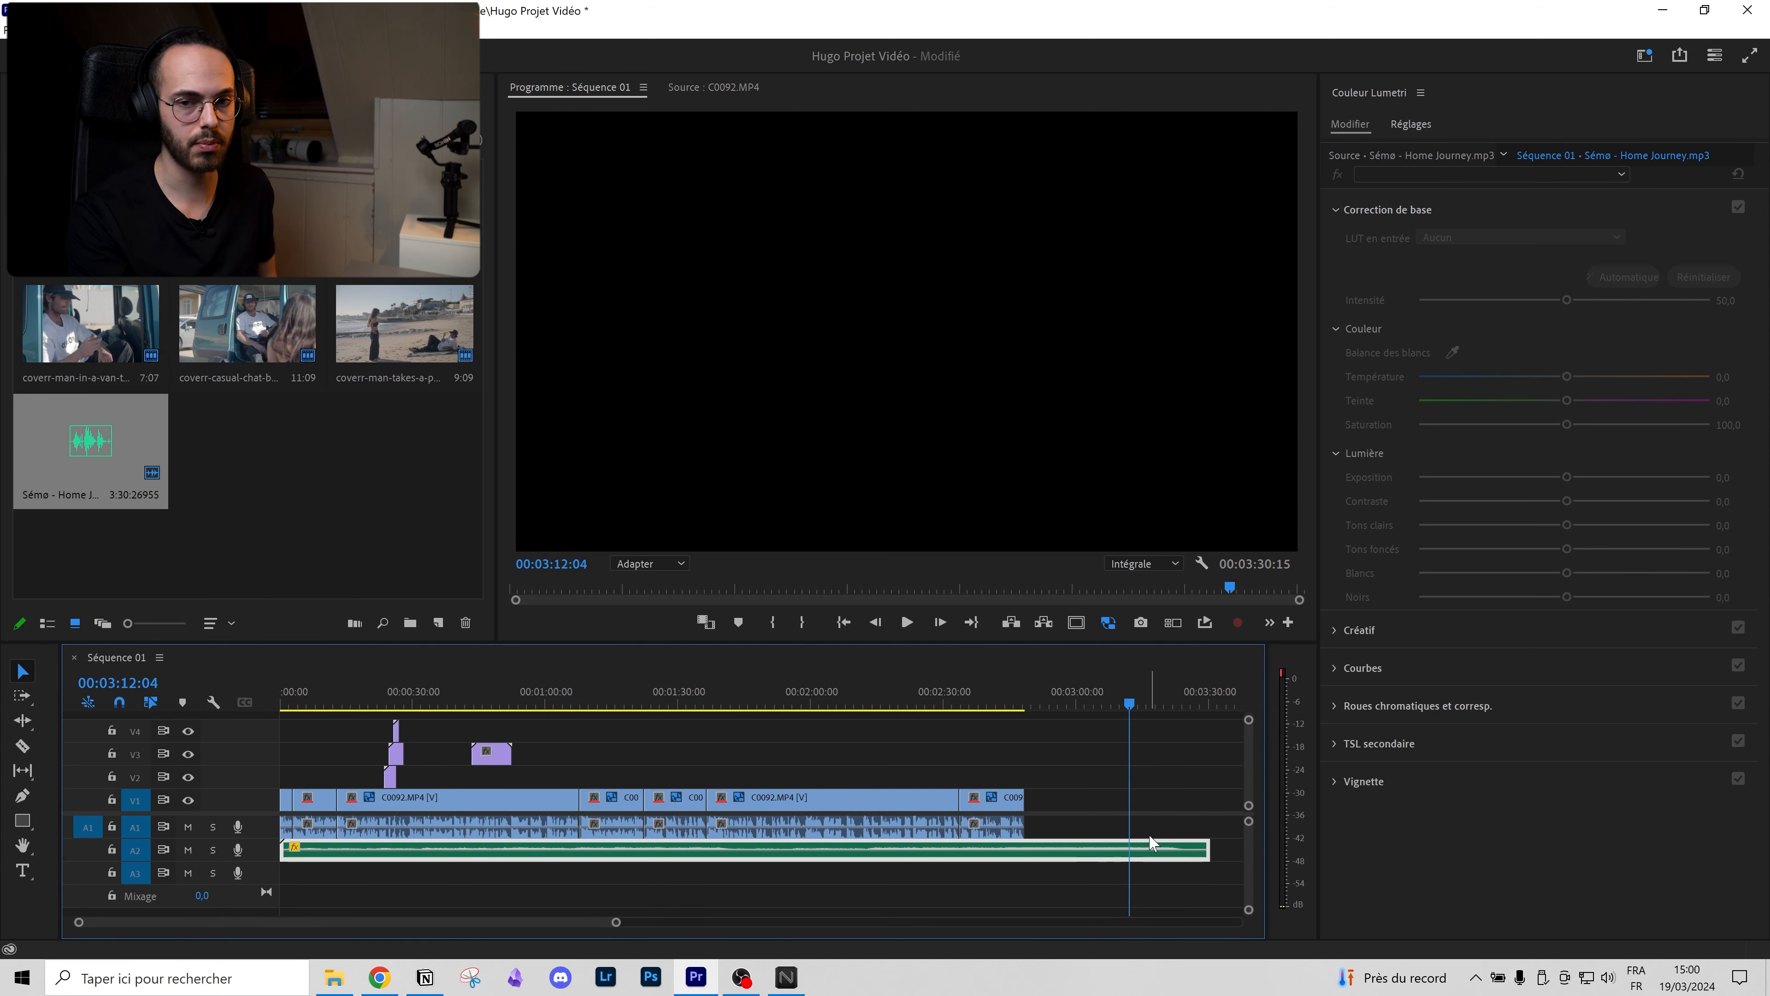
{"action": "left_click_drag", "start_coordinate": [1210, 843], "coordinate": [1028, 850]}
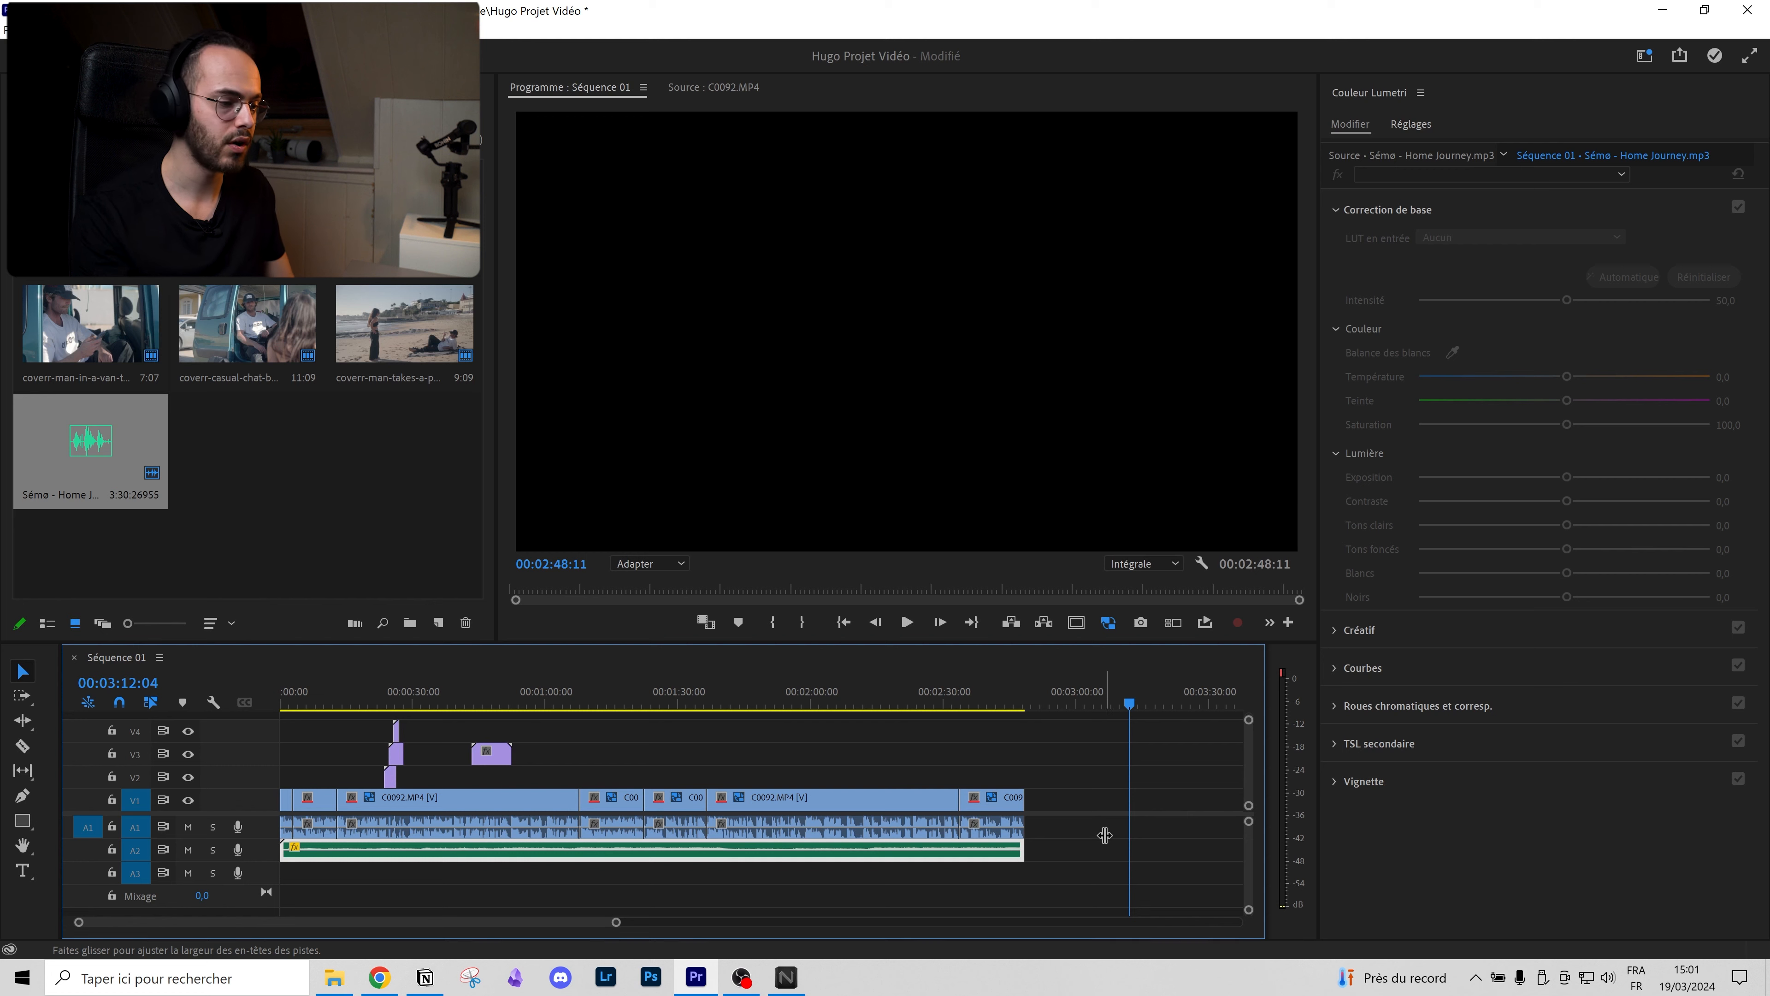
{"action": "left_click_drag", "start_coordinate": [1017, 851], "coordinate": [1066, 840]}
{"action": "scroll", "coordinate": [569, 776], "scroll_direction": "up", "scroll_amount": 12}
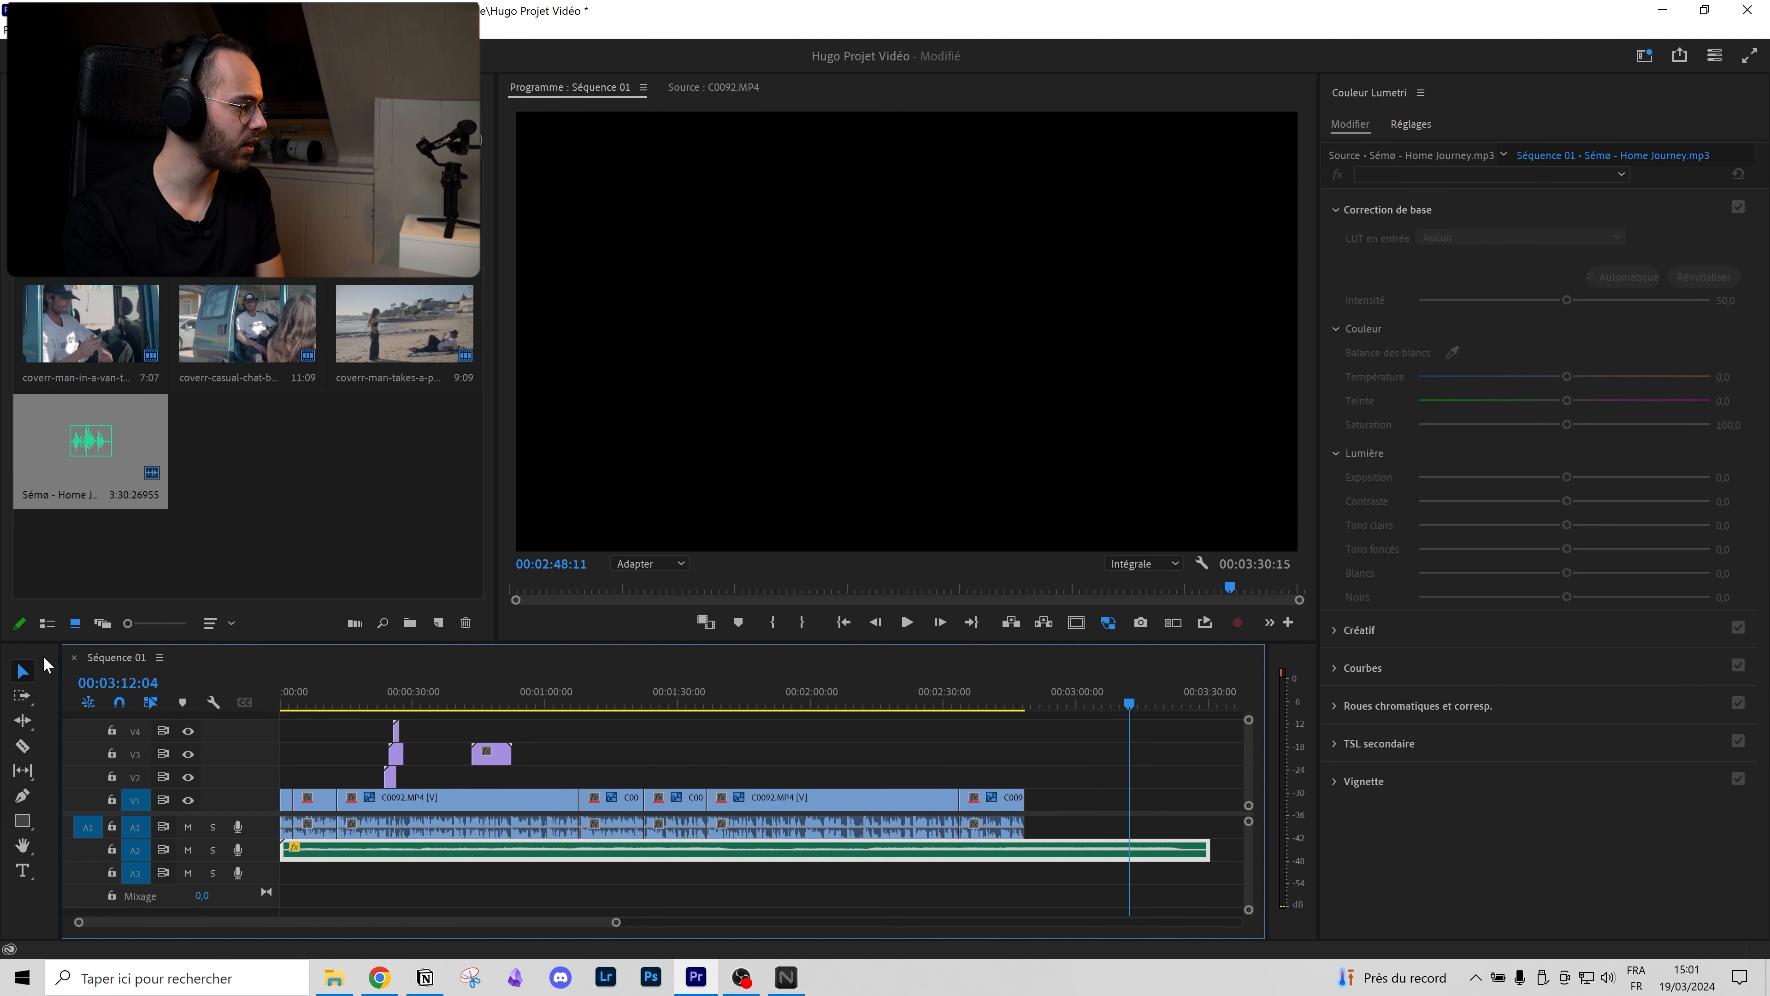
Step: Drag the A2 music's end left with the Remix tool to about 2:50
{"action": "left_click", "coordinate": [25, 723]}
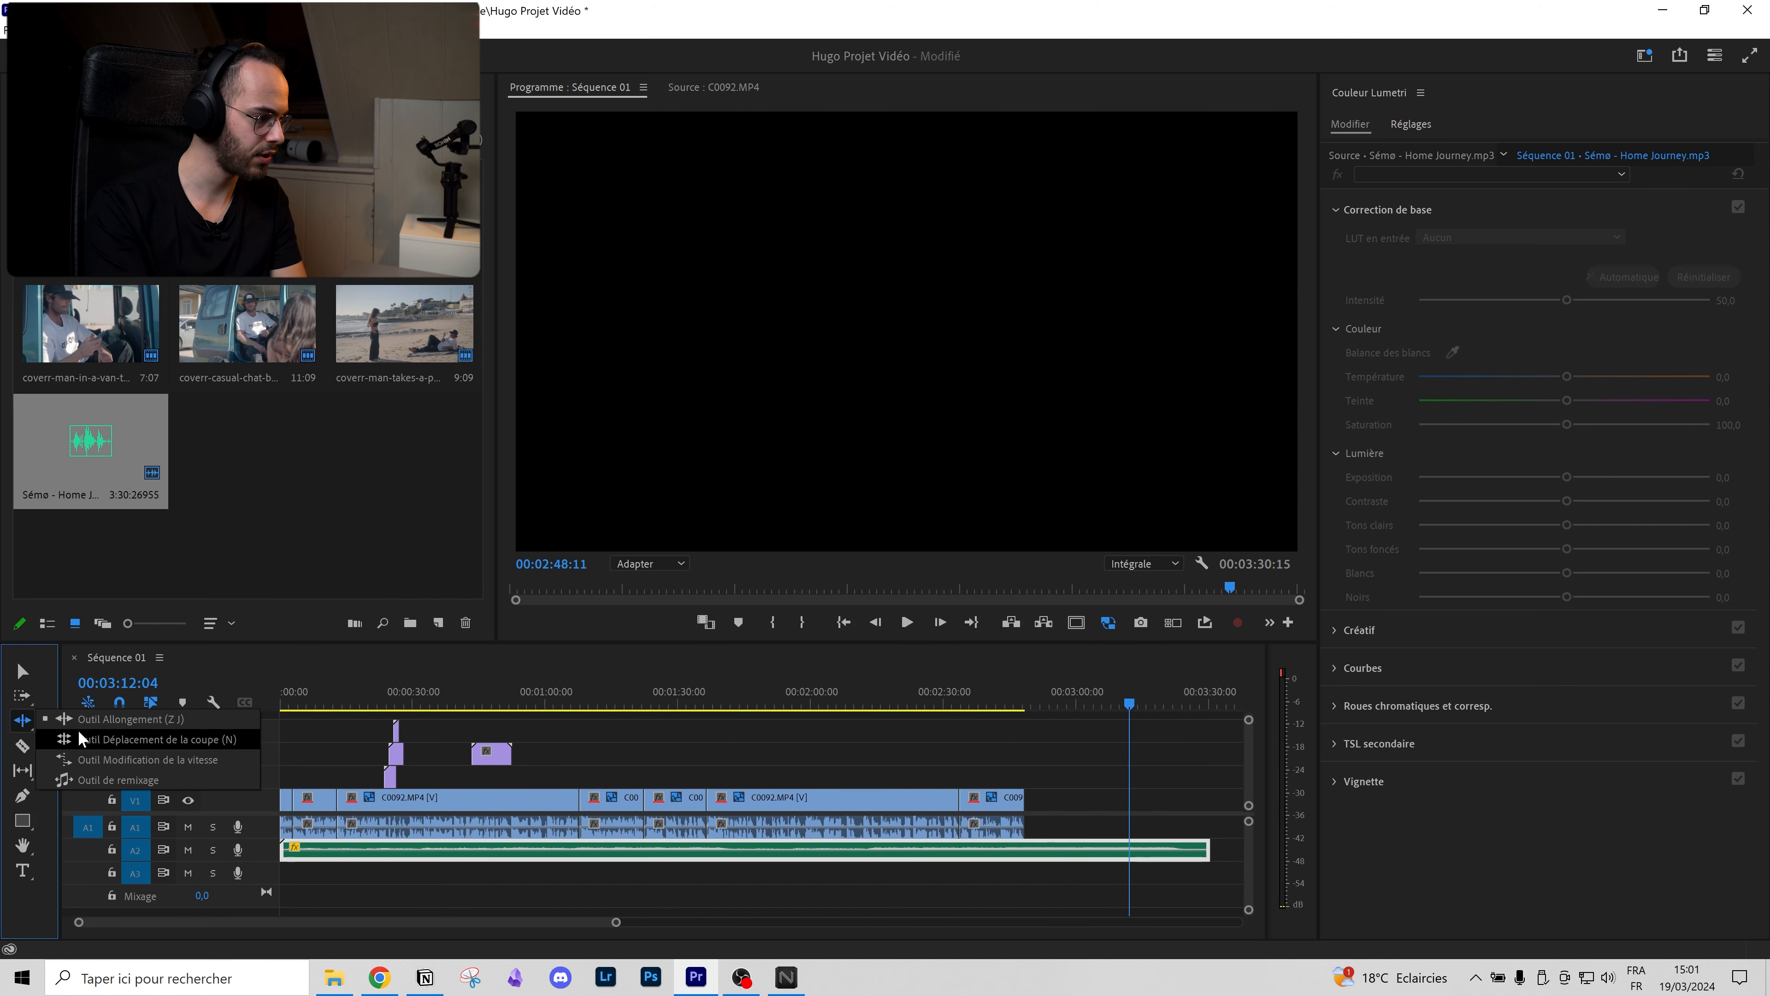
{"action": "left_click", "coordinate": [131, 775]}
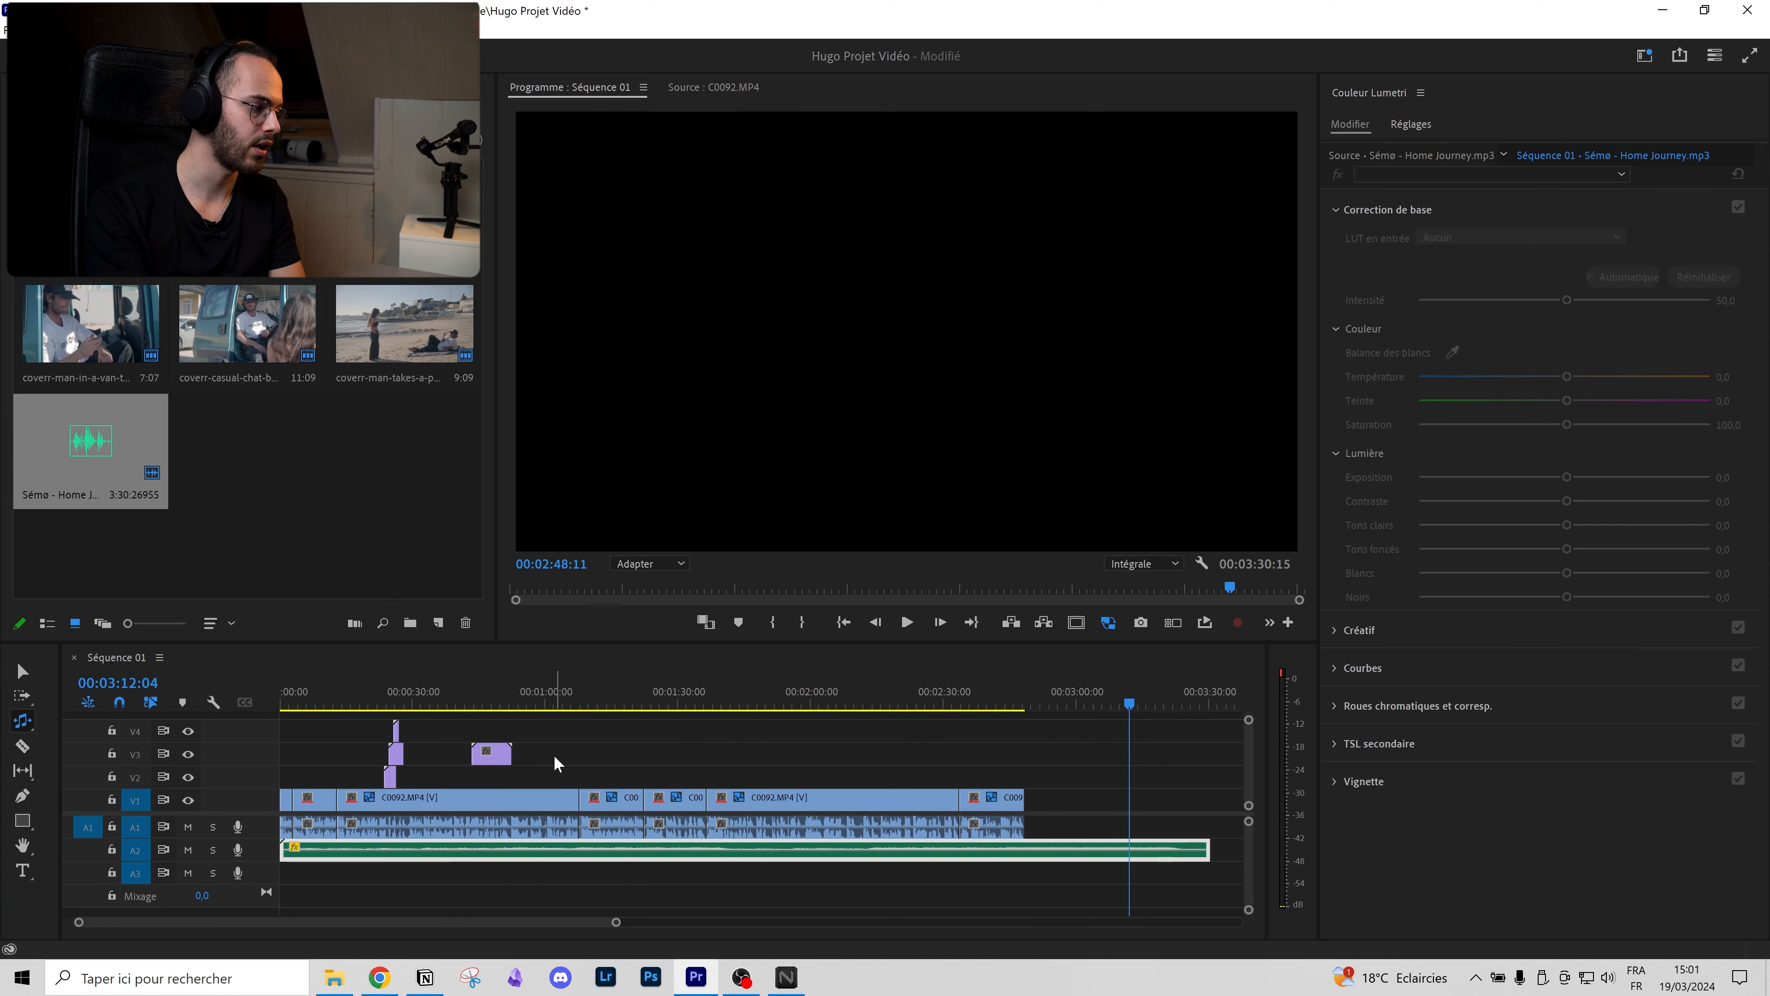
{"action": "left_click_drag", "start_coordinate": [1208, 864], "coordinate": [971, 871]}
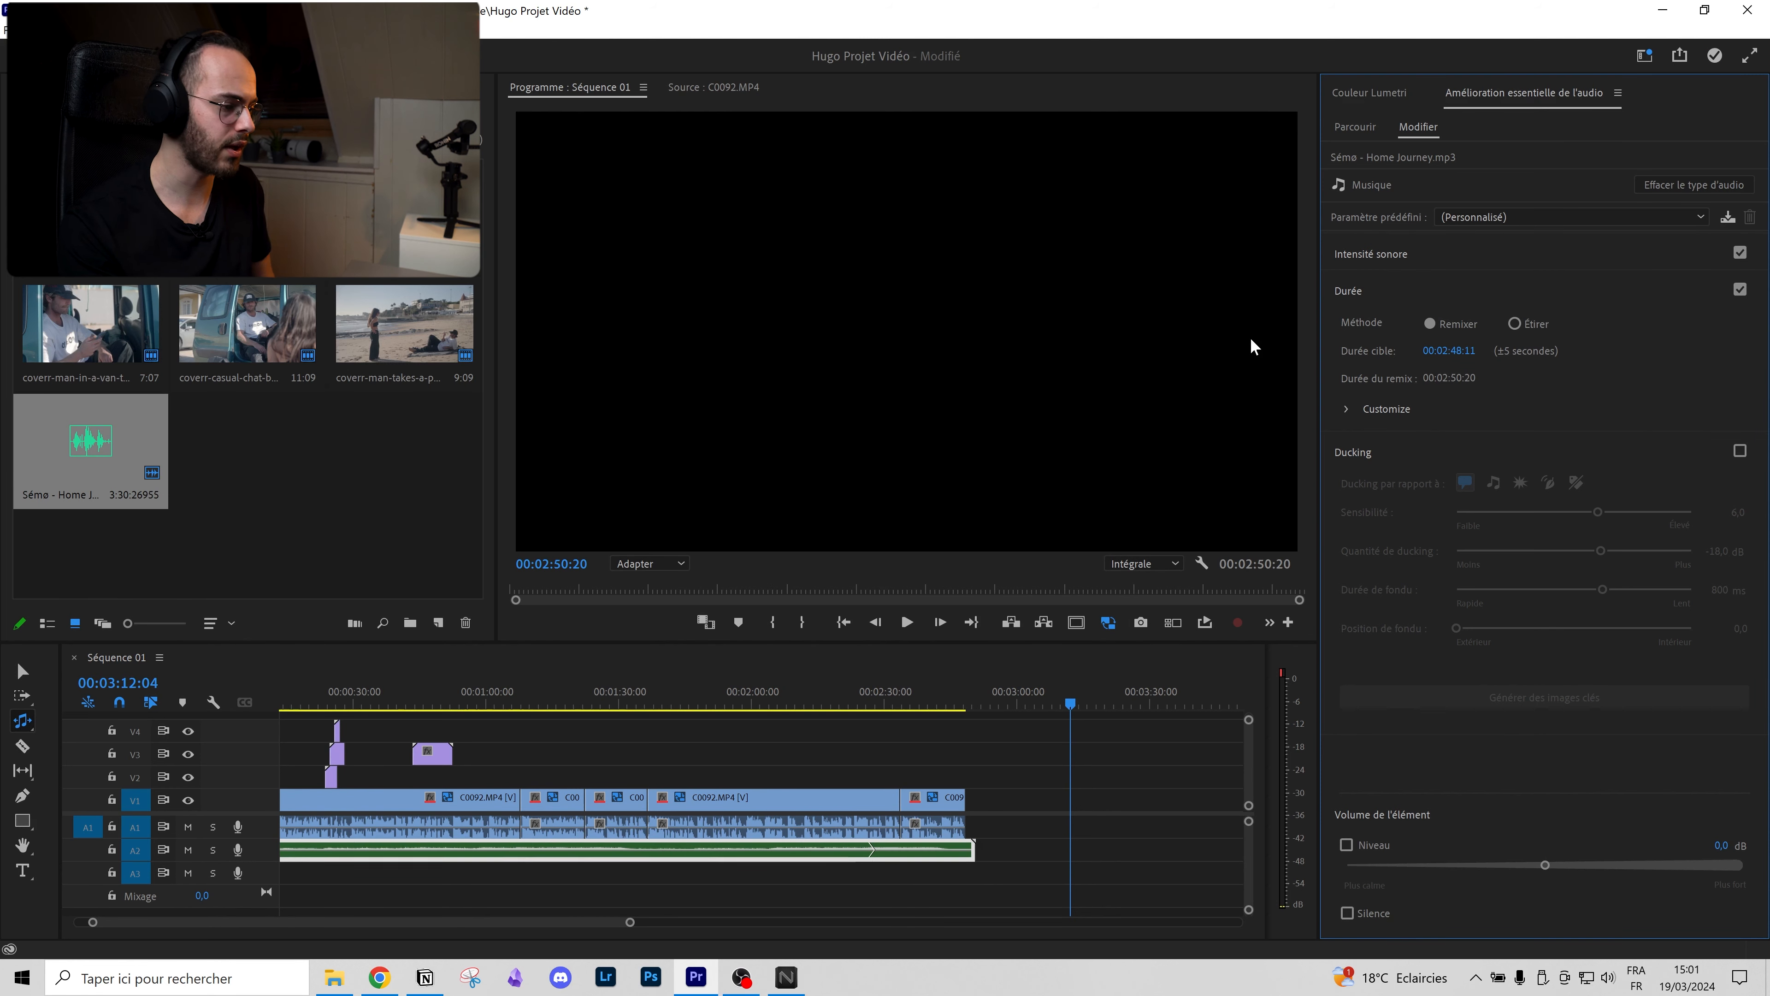
Step: Play the start of the sequence to hear the remixed music
{"action": "scroll", "coordinate": [754, 830], "scroll_direction": "up", "scroll_amount": 1}
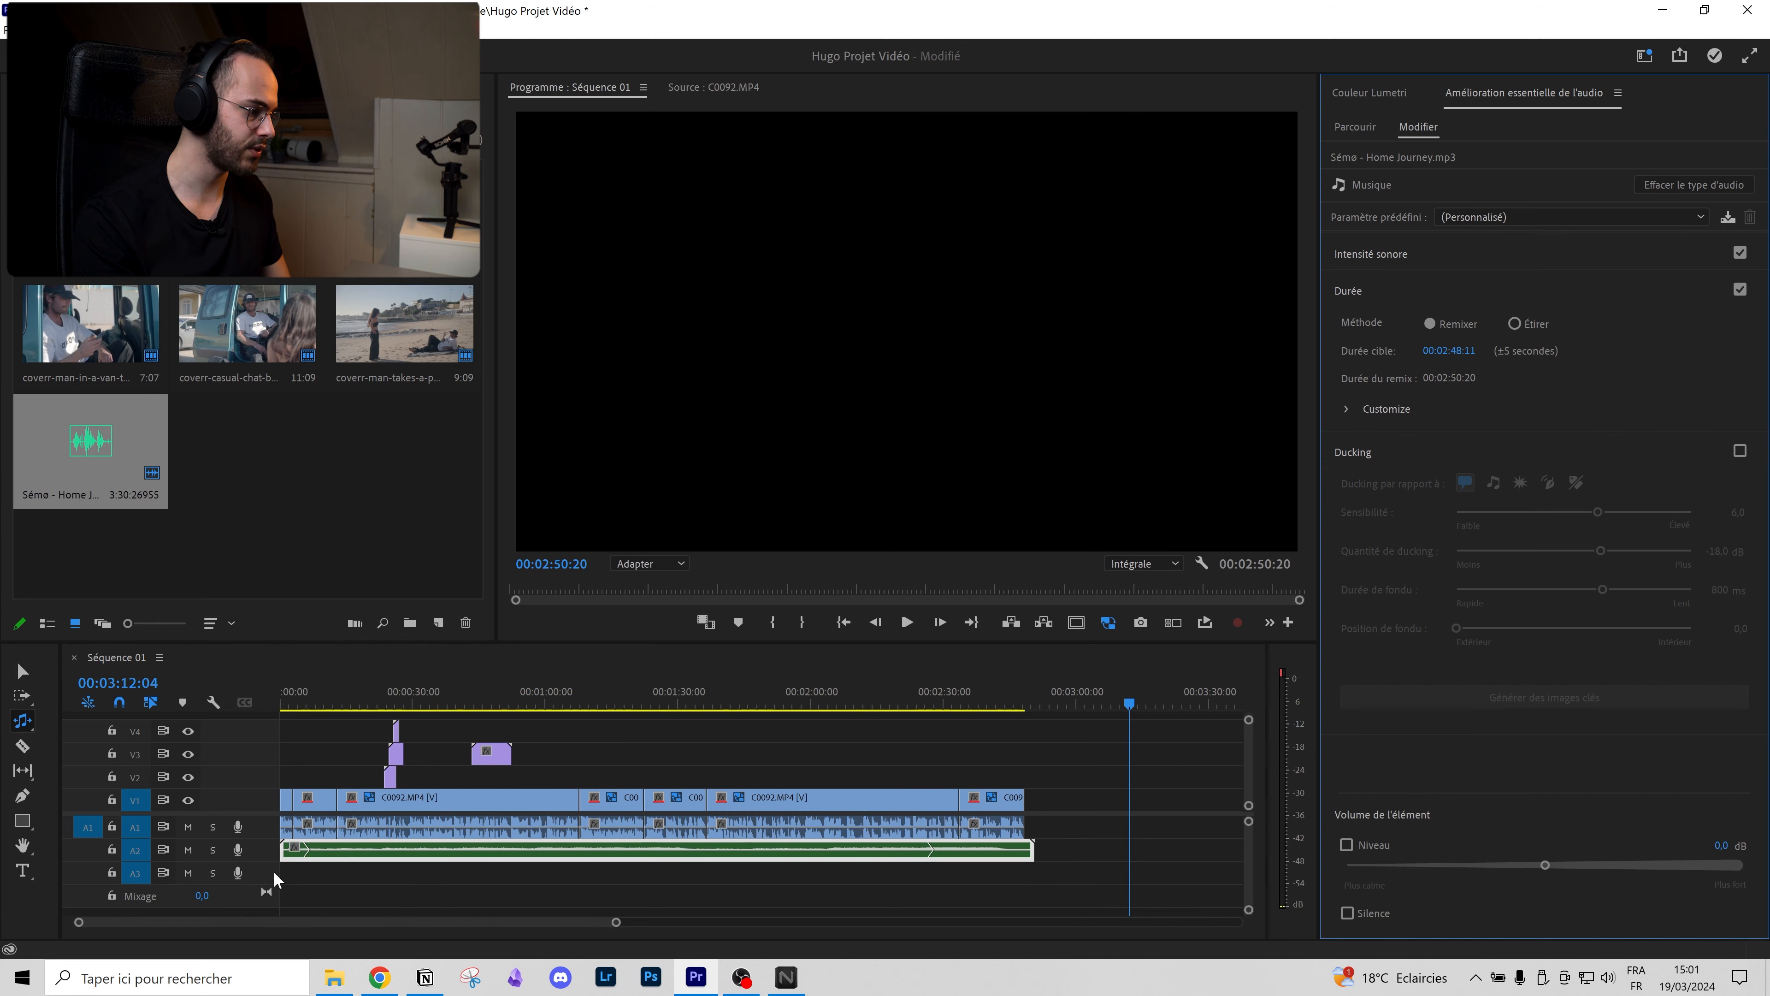
{"action": "scroll", "coordinate": [336, 850], "scroll_direction": "up", "scroll_amount": 15}
{"action": "scroll", "coordinate": [577, 864], "scroll_direction": "up", "scroll_amount": 5}
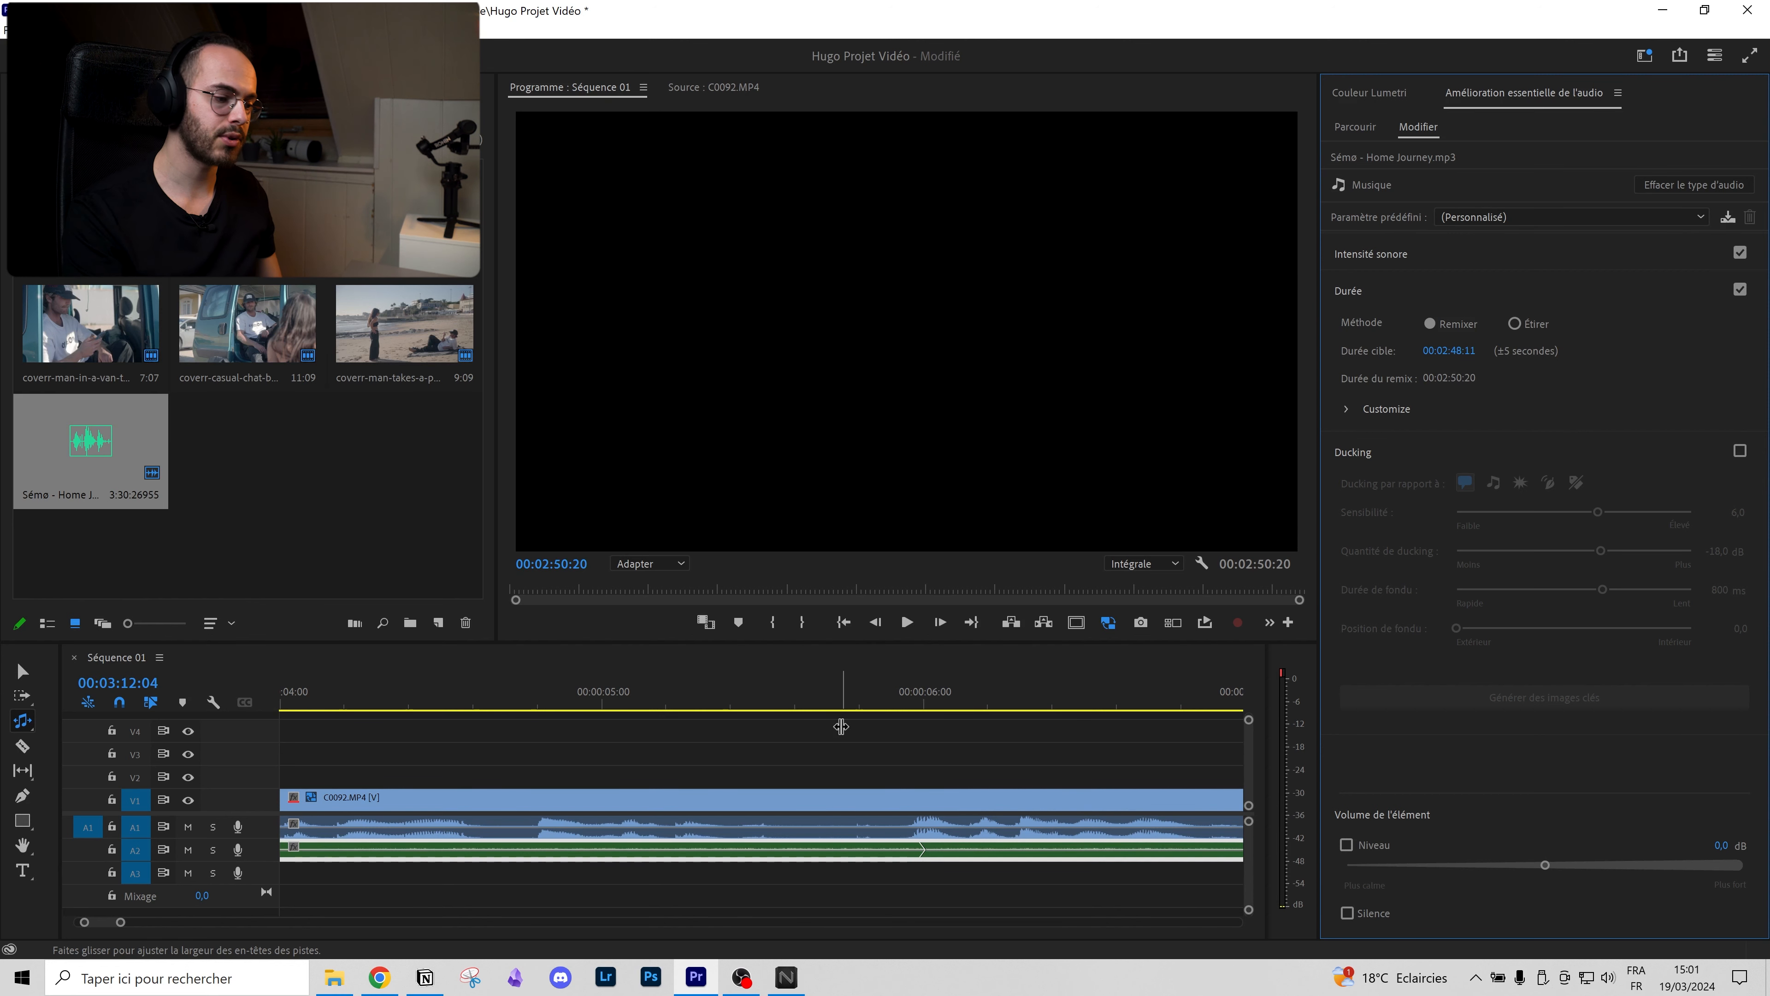
{"action": "left_click_drag", "start_coordinate": [787, 699], "coordinate": [556, 760]}
{"action": "key", "text": "space"}
{"action": "scroll", "coordinate": [899, 799], "scroll_direction": "down", "scroll_amount": 3}
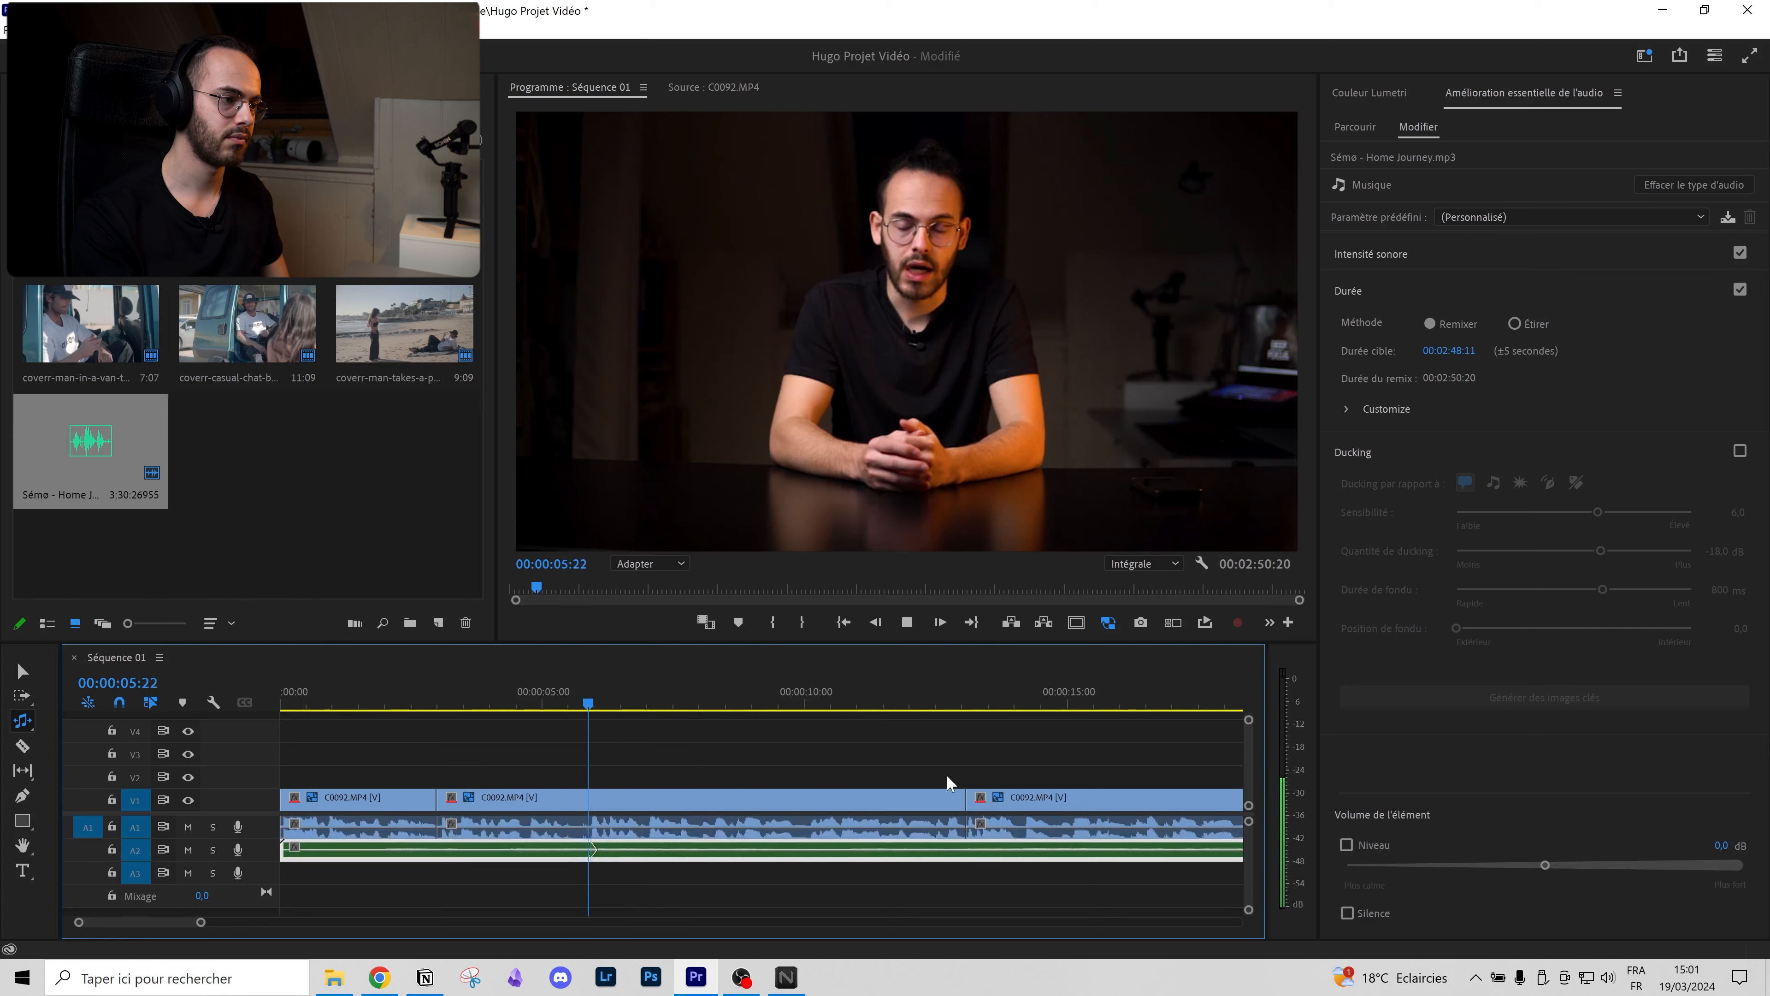
{"action": "scroll", "coordinate": [949, 779], "scroll_direction": "down", "scroll_amount": 5}
{"action": "key", "text": "space"}
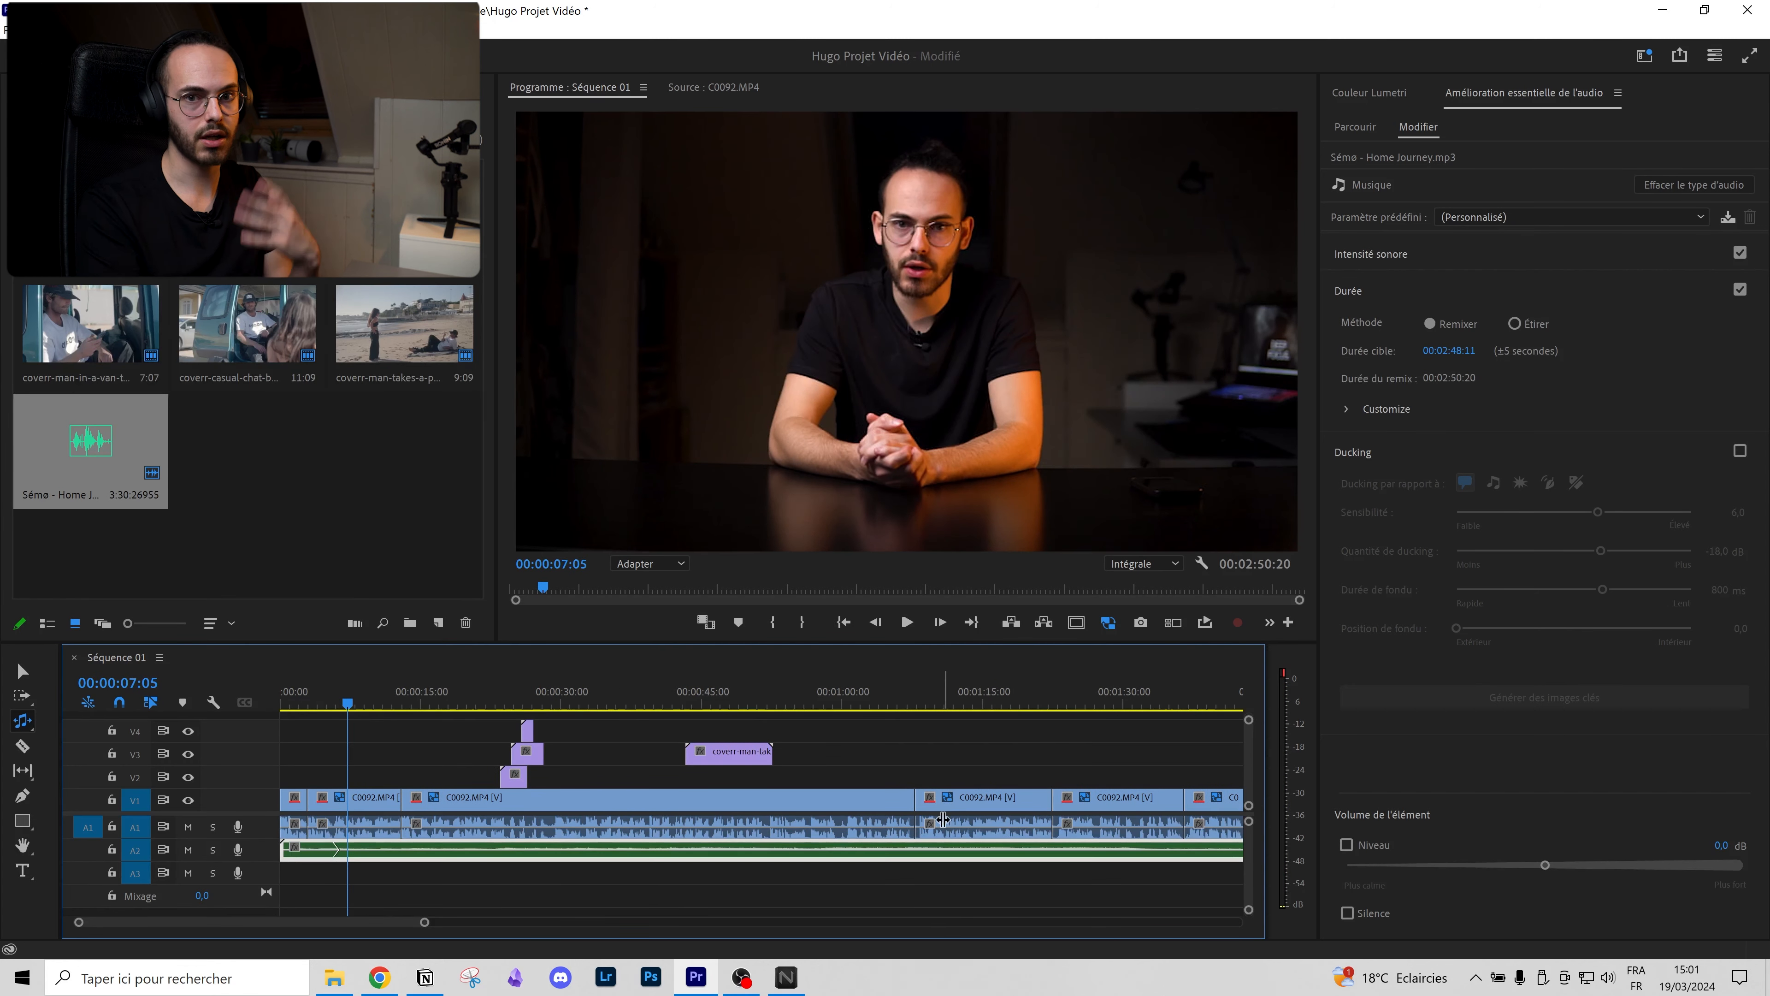
{"action": "scroll", "coordinate": [942, 819], "scroll_direction": "down", "scroll_amount": 6}
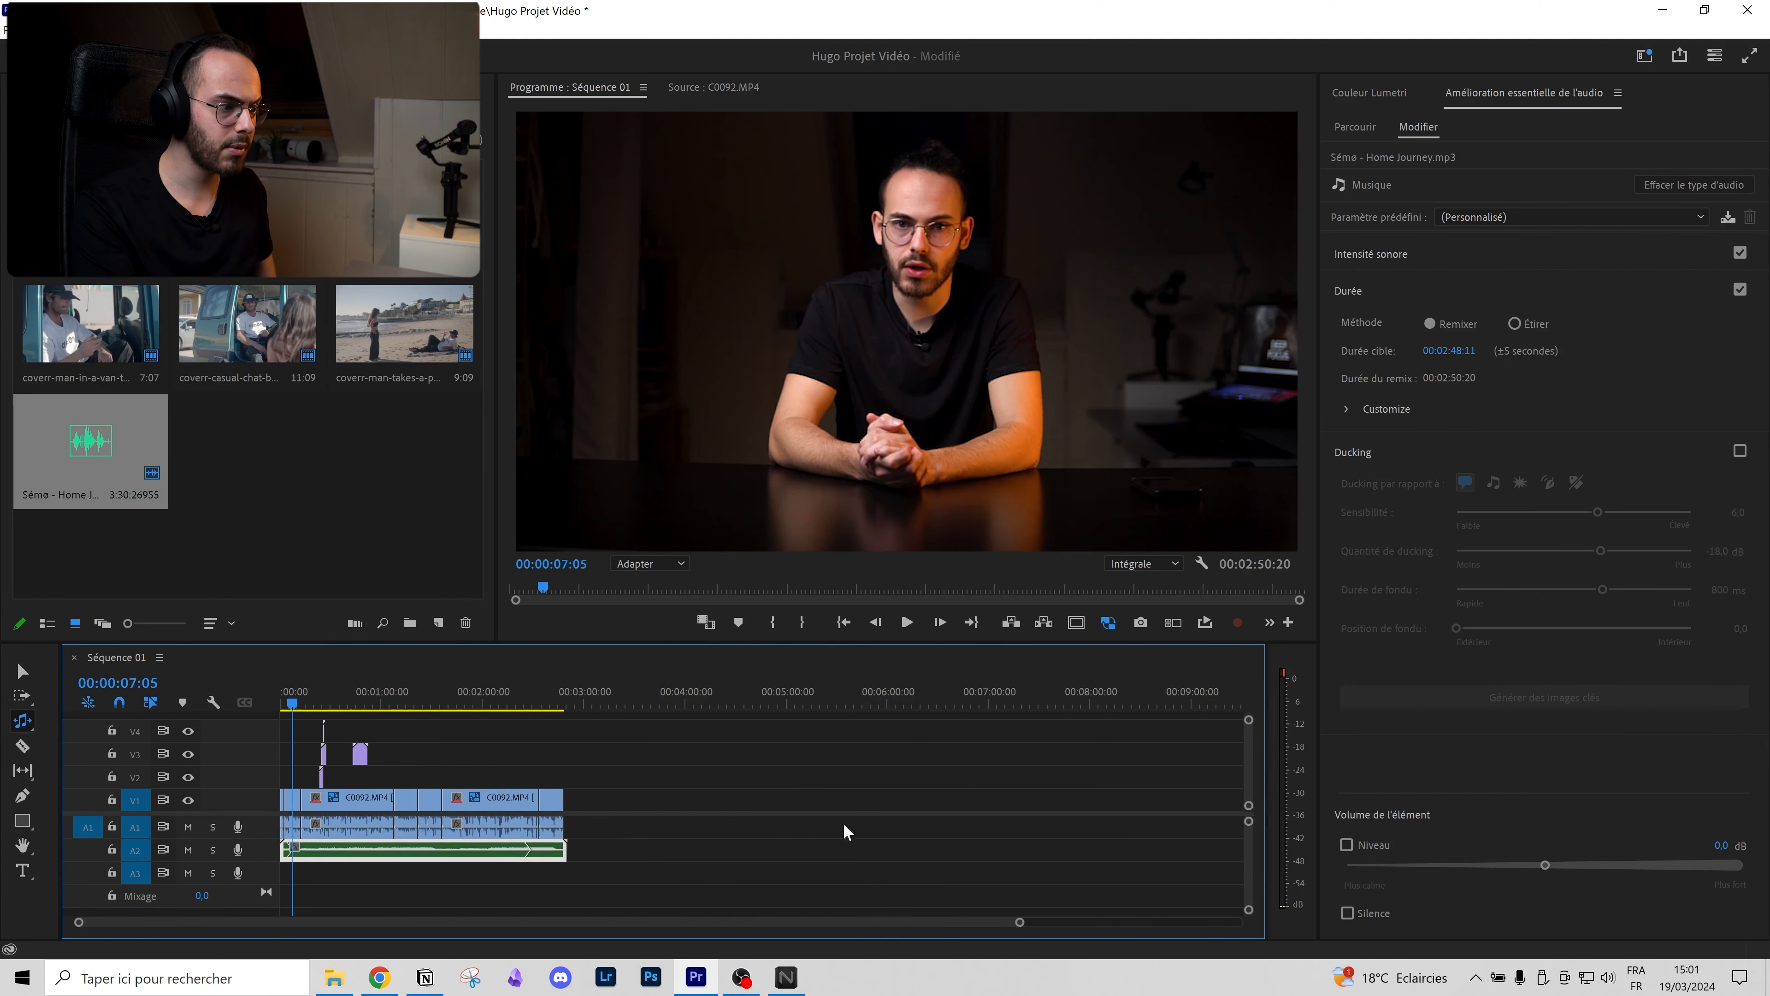
{"action": "scroll", "coordinate": [553, 842], "scroll_direction": "up", "scroll_amount": 7}
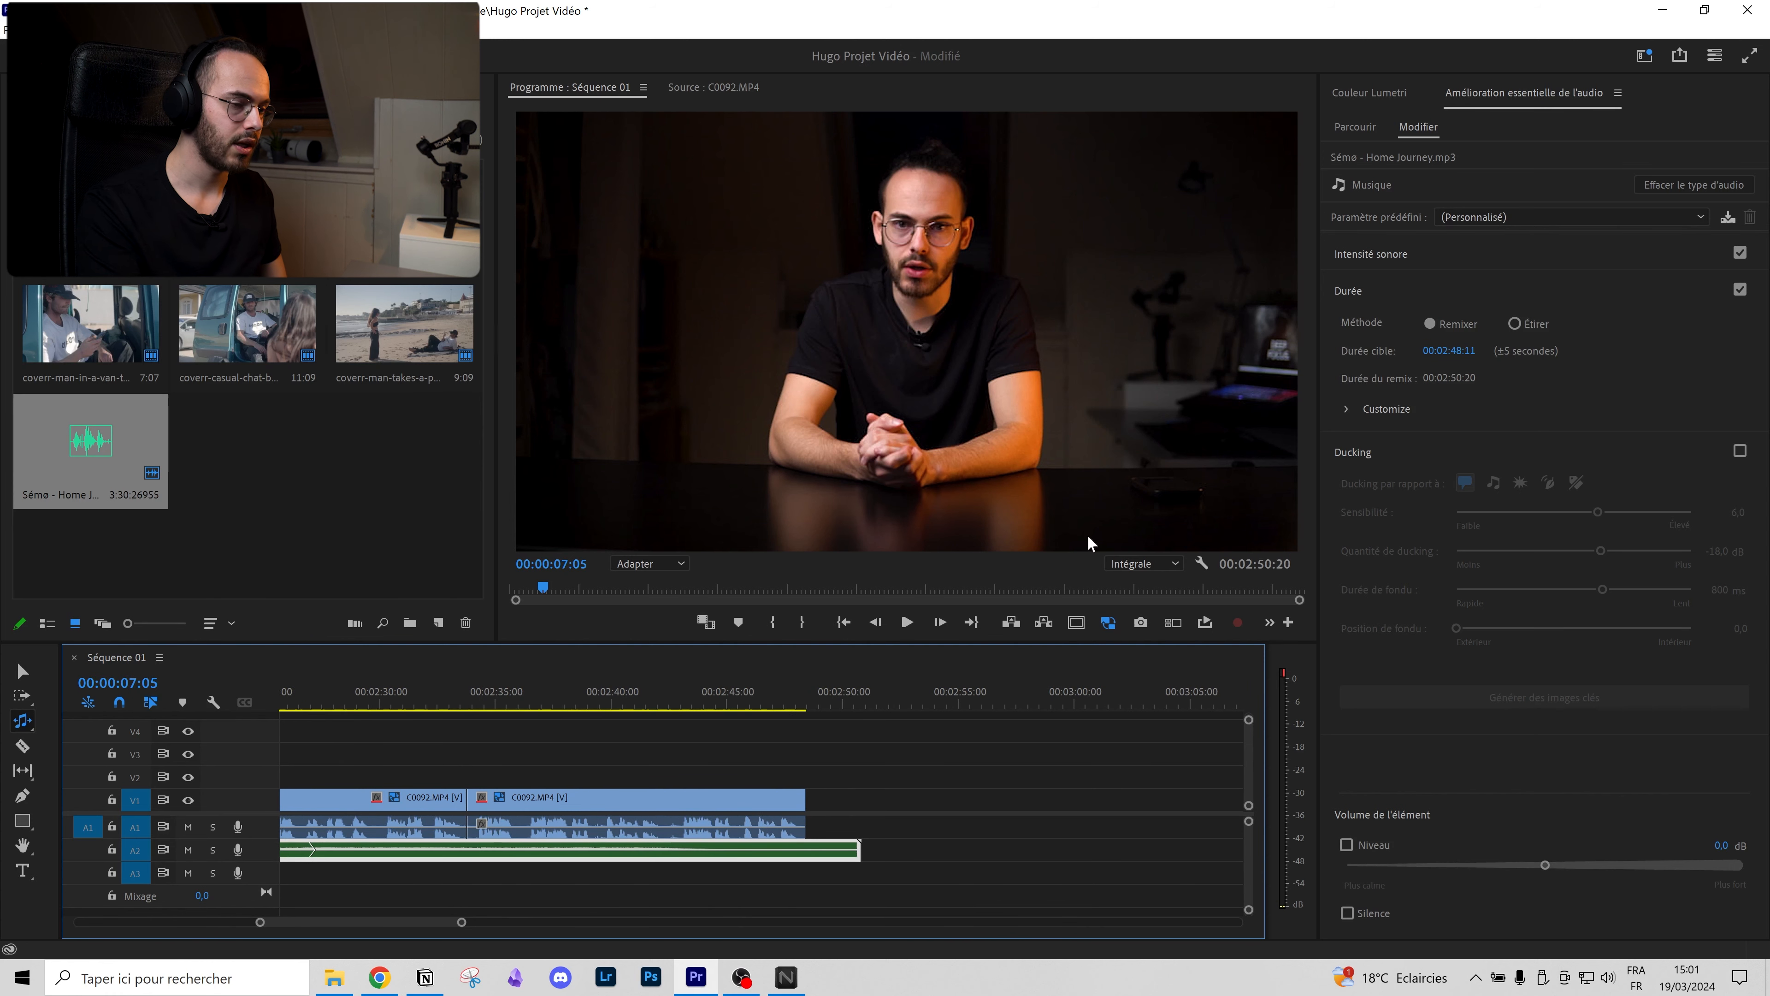
Step: Set the remix Segments and Variations to 10, check near two minutes, and save
{"action": "left_click", "coordinate": [1387, 409]}
{"action": "scroll", "coordinate": [725, 750], "scroll_direction": "down", "scroll_amount": 6}
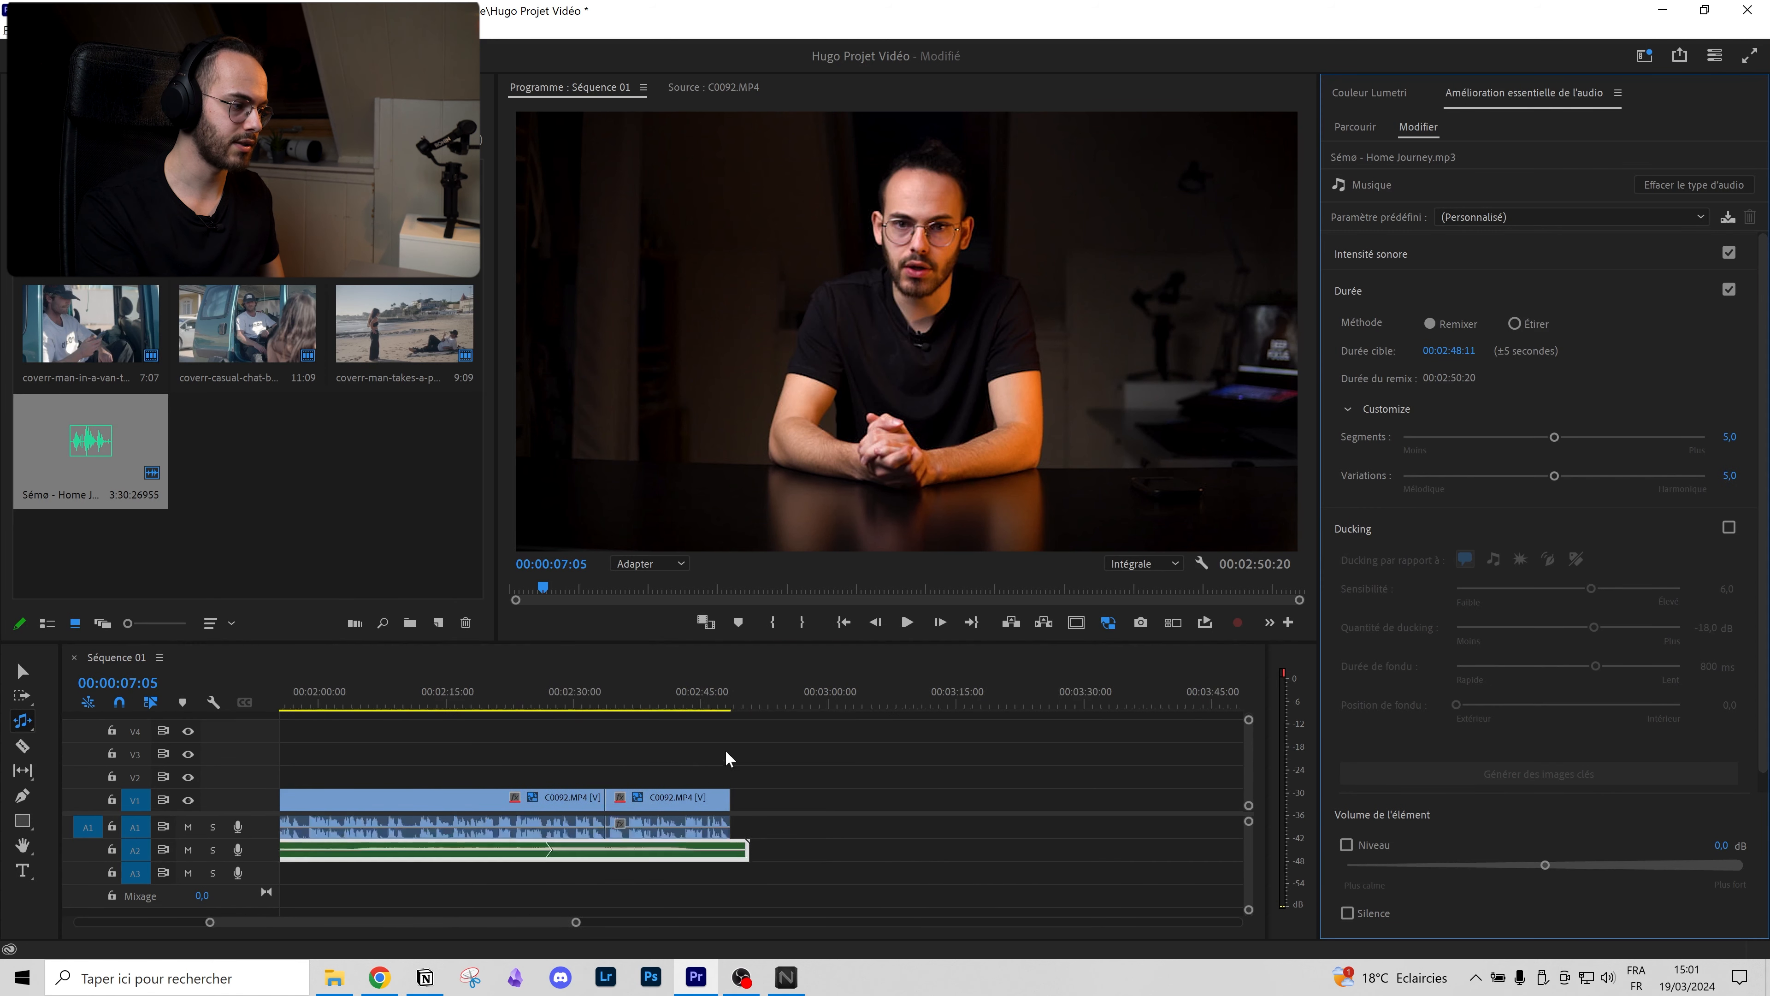
{"action": "scroll", "coordinate": [438, 814], "scroll_direction": "up", "scroll_amount": 3}
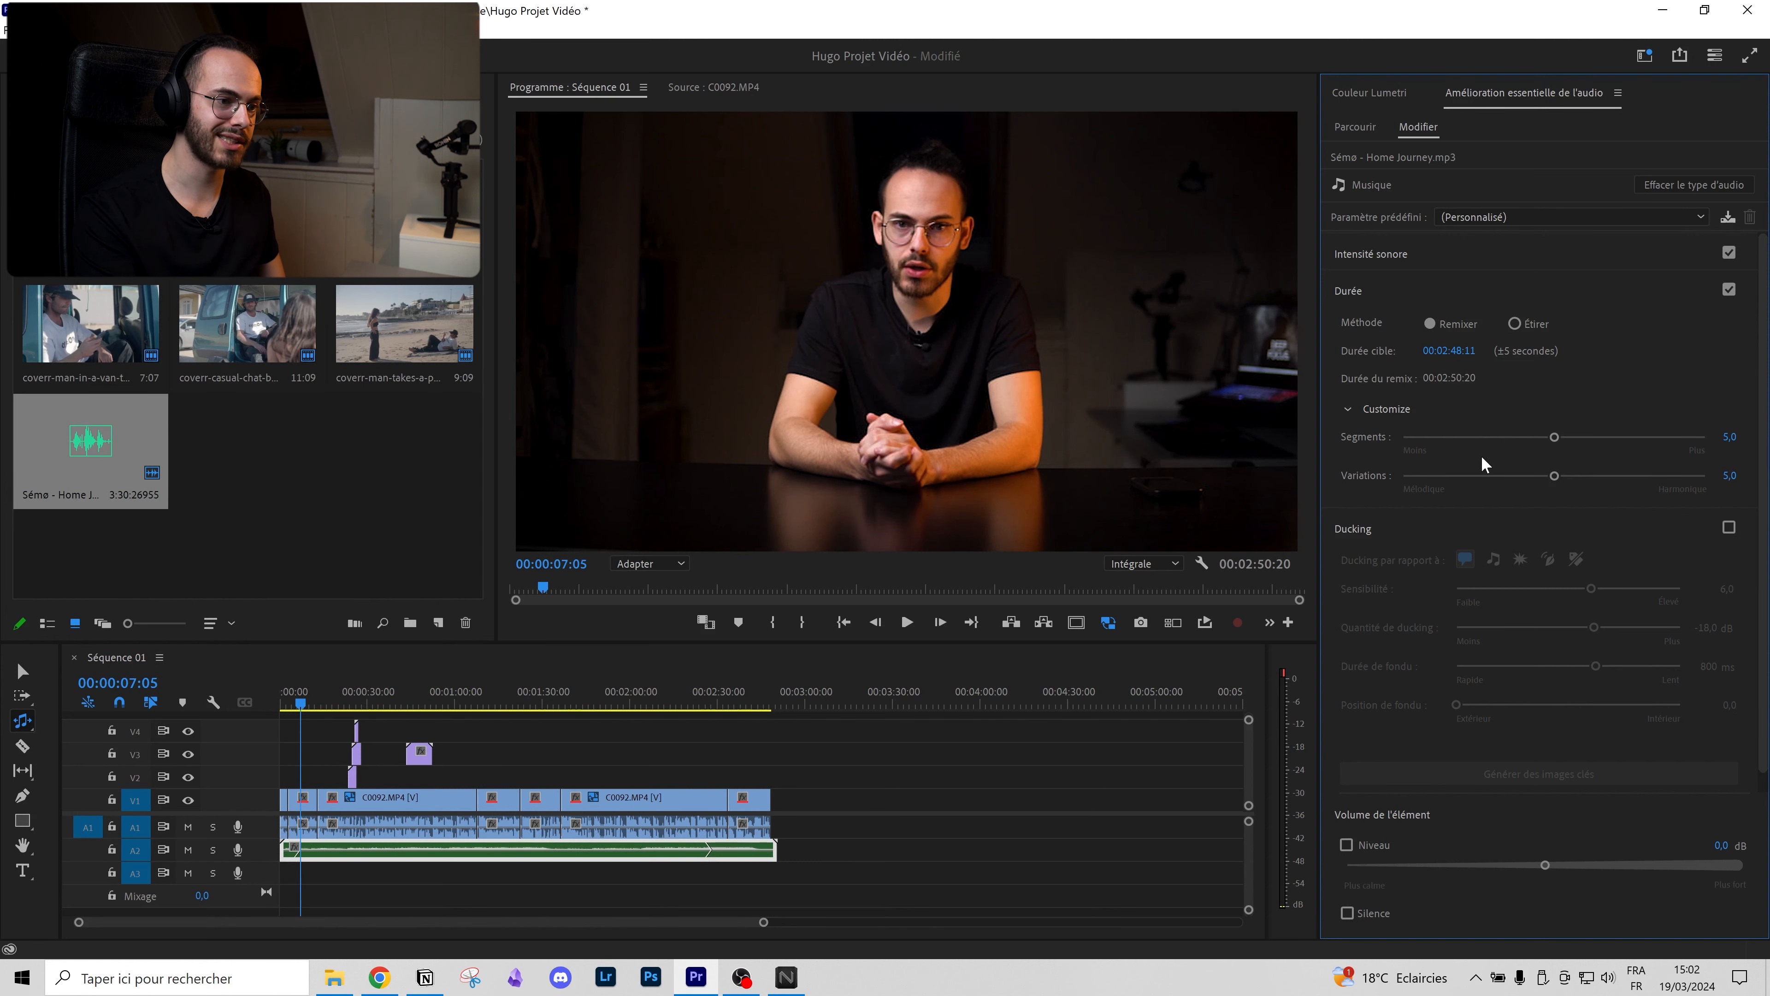
{"action": "left_click_drag", "start_coordinate": [1555, 437], "coordinate": [1700, 447]}
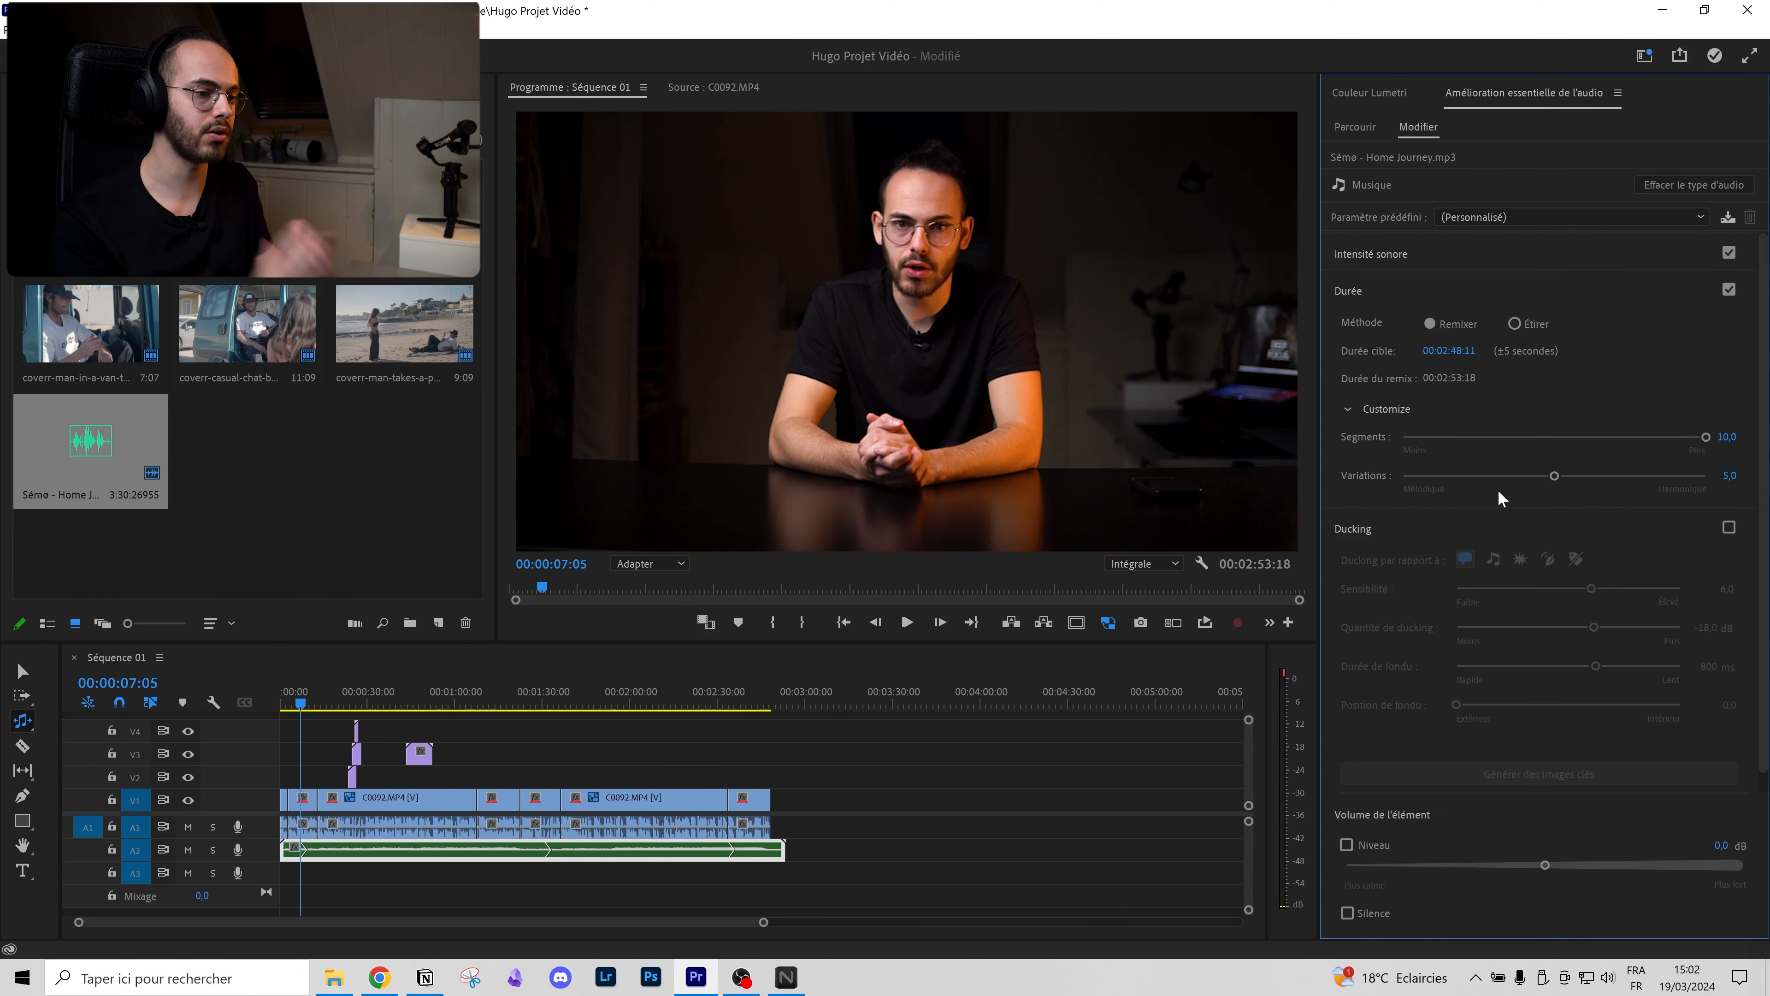
{"action": "left_click", "coordinate": [1697, 477]}
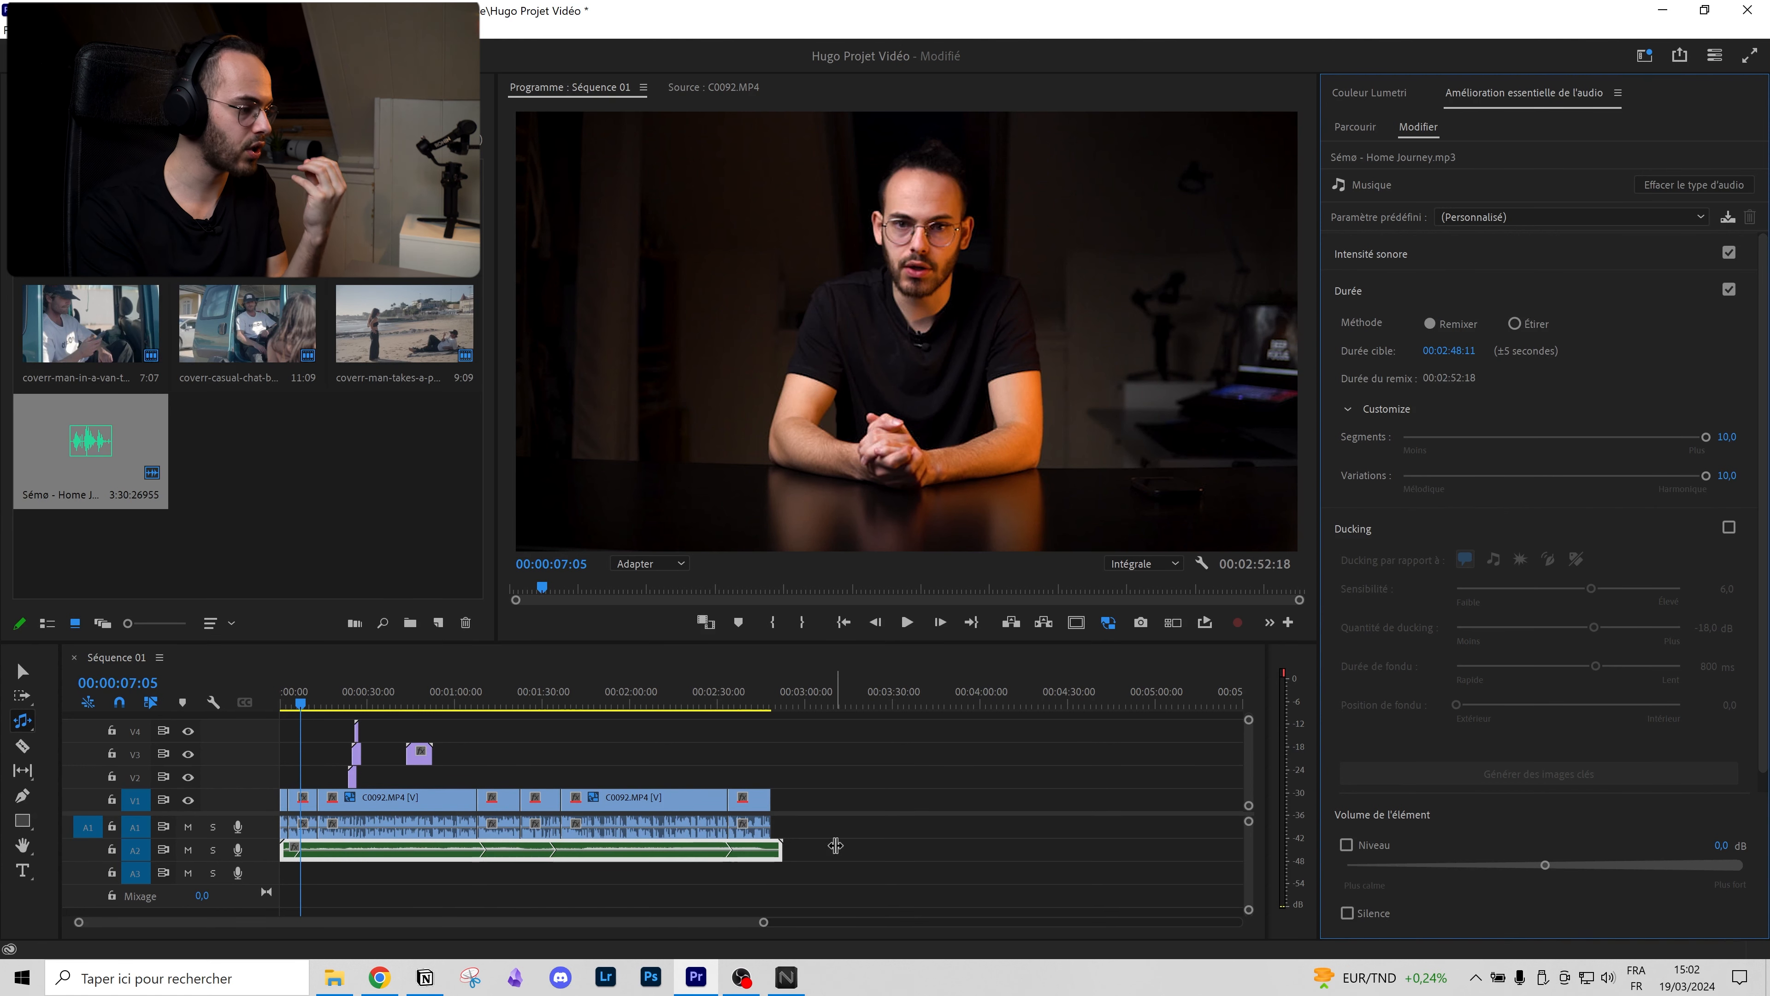
{"action": "left_click_drag", "start_coordinate": [334, 698], "coordinate": [627, 697]}
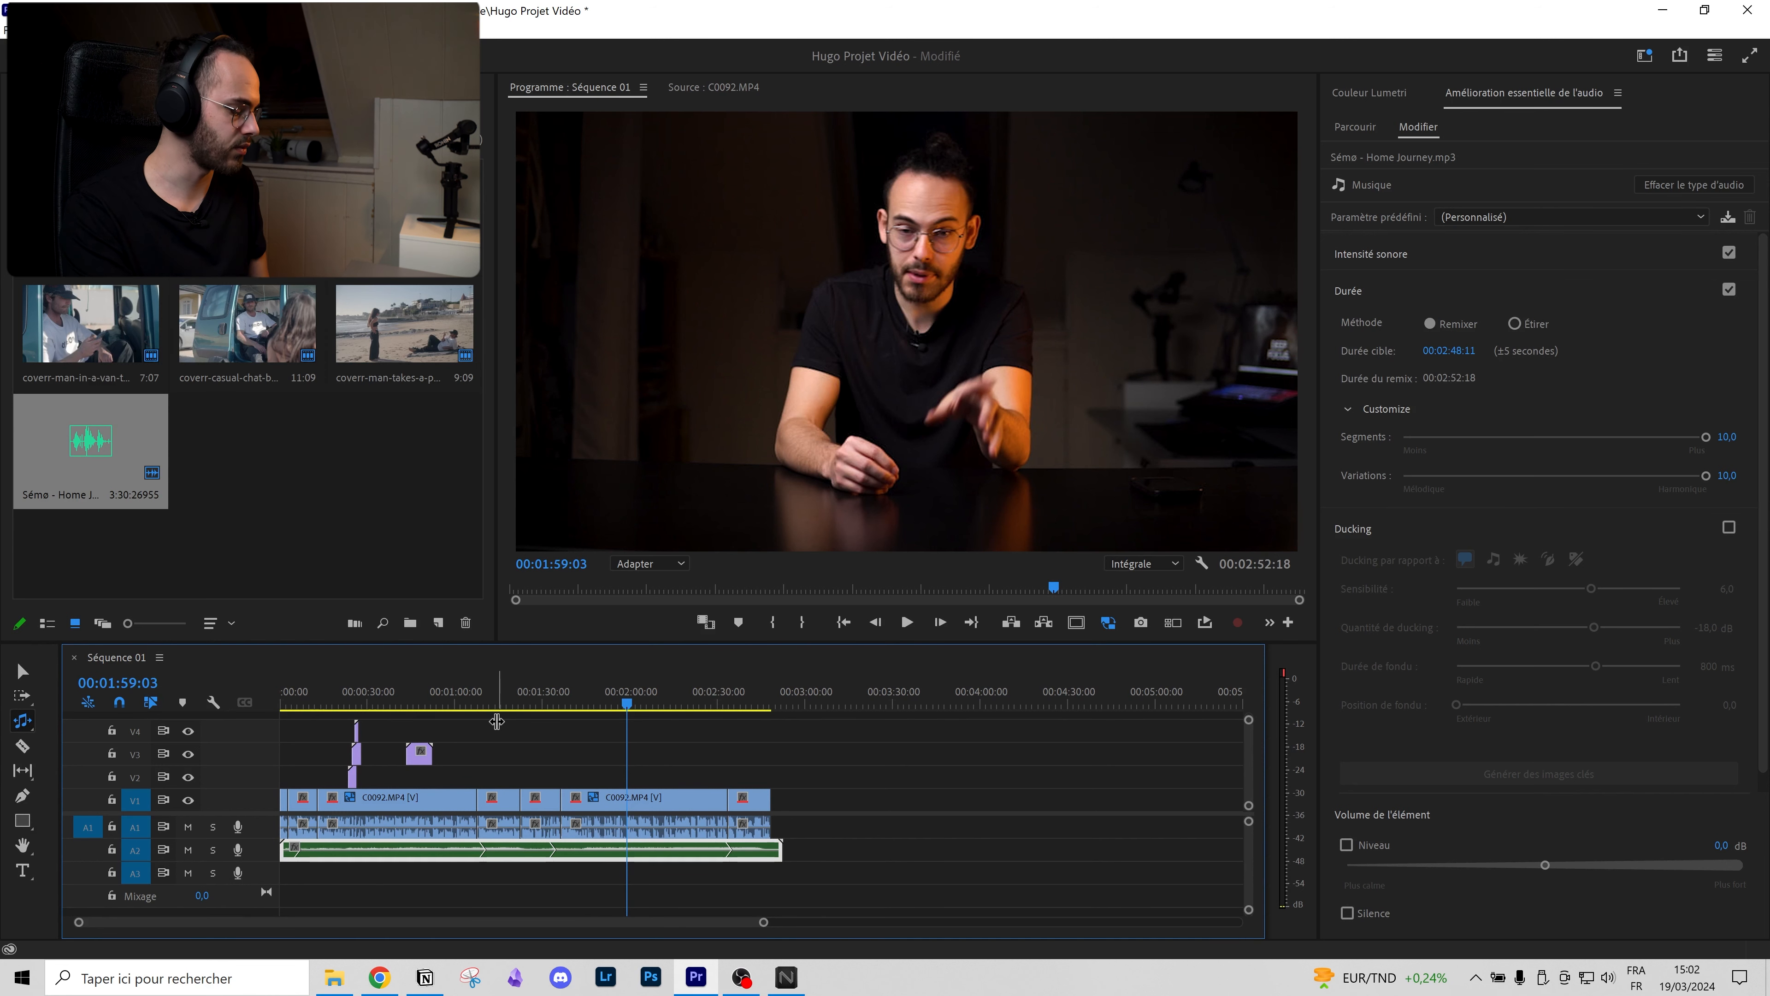
{"action": "key", "text": "ctrl+s"}
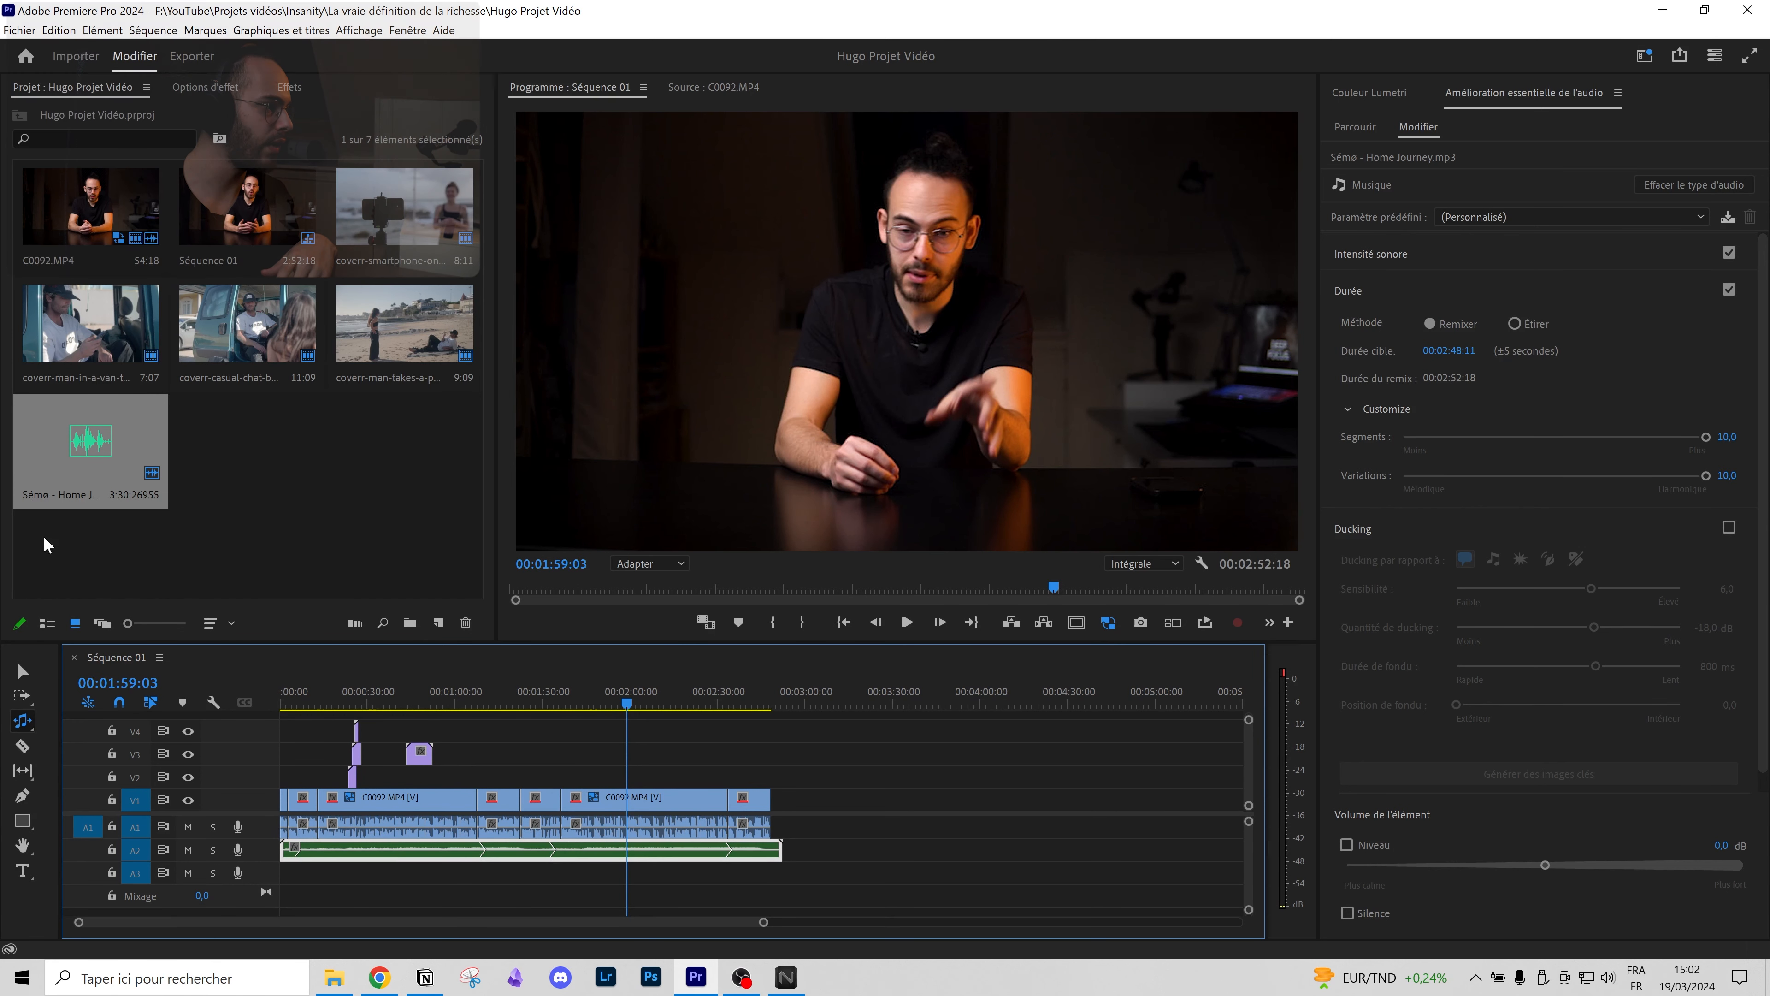
Step: Rename the export file to Hugo.mp4 on the Export page
{"action": "left_click", "coordinate": [194, 57]}
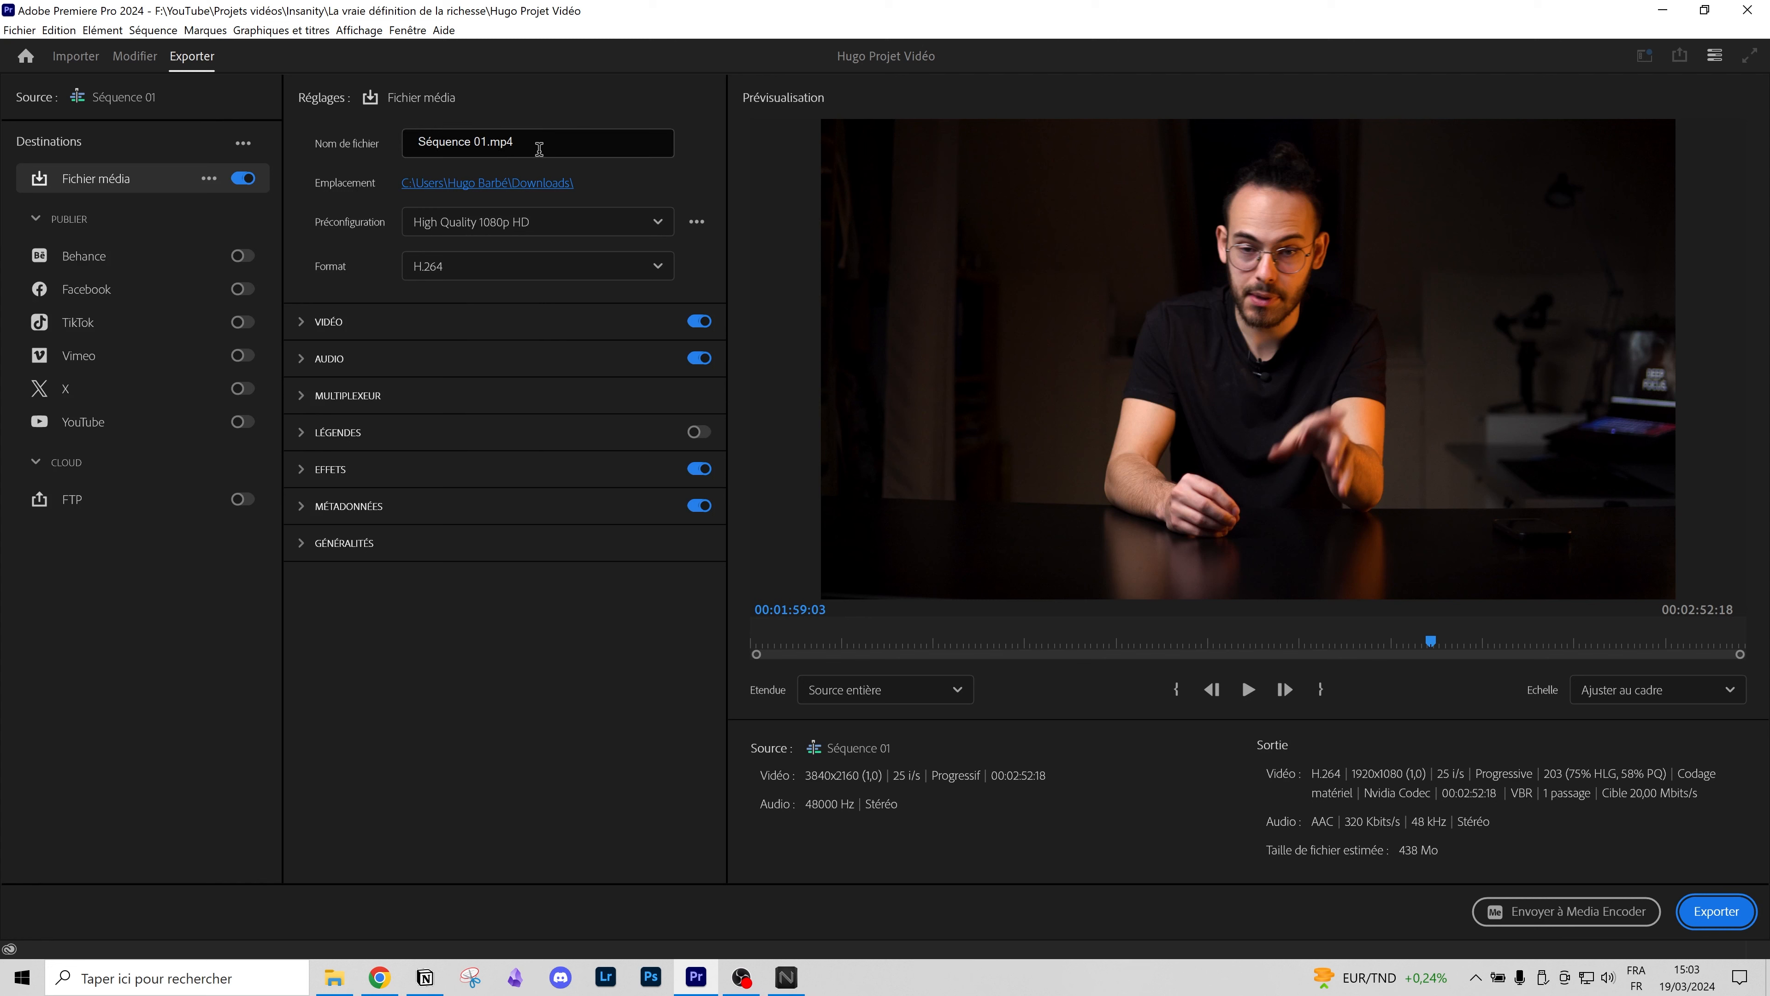
{"action": "left_click_drag", "start_coordinate": [564, 148], "coordinate": [372, 154]}
{"action": "type", "text": "Hugo"}
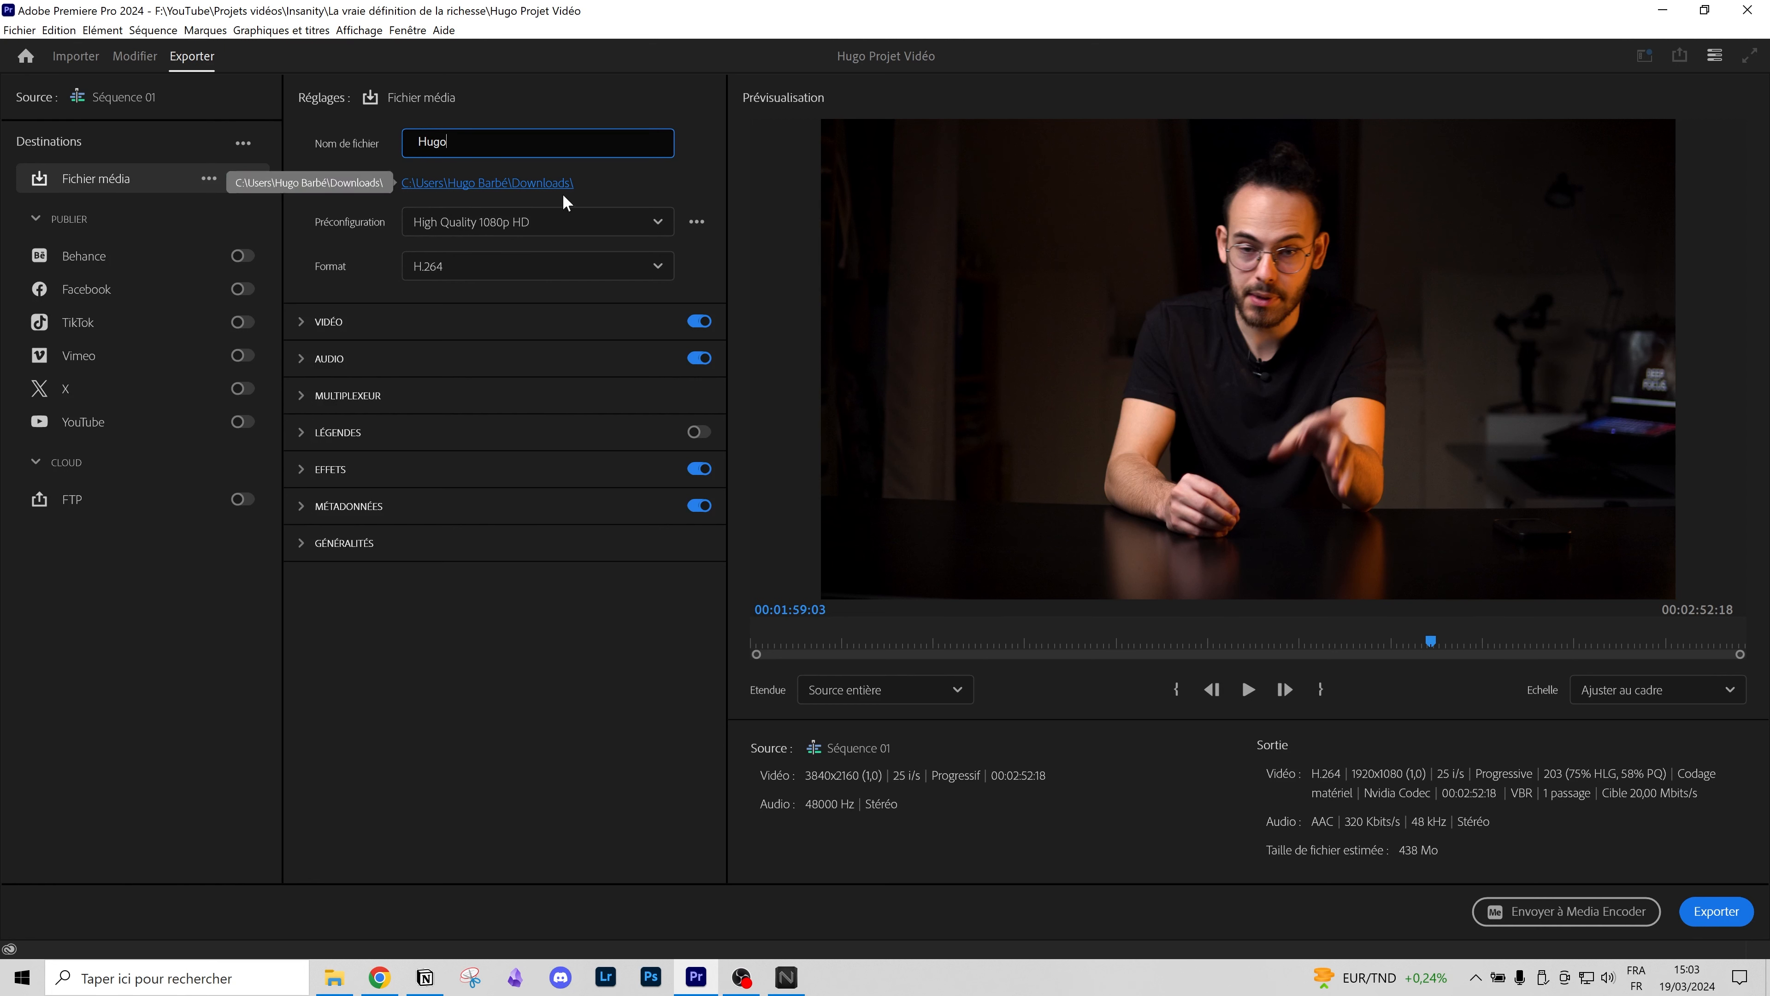
Step: Browse the export presets, then match the video settings to the 3840x2160 source
{"action": "left_click", "coordinate": [579, 224]}
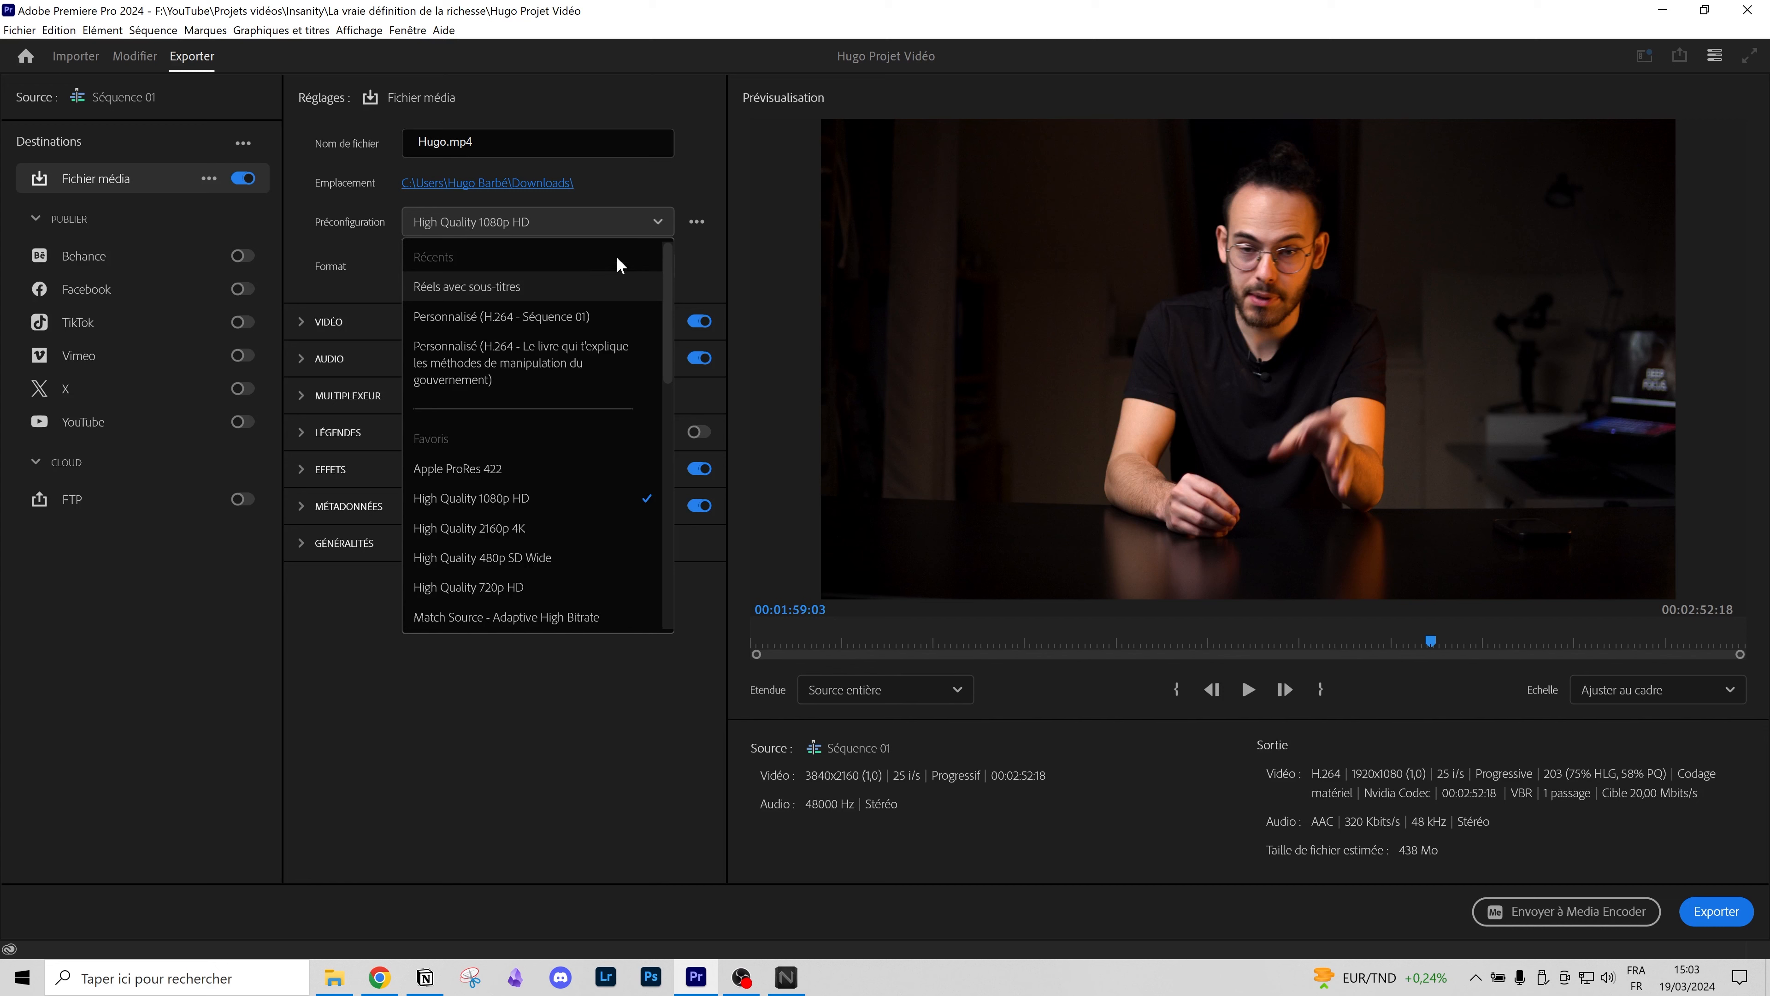
{"action": "left_click", "coordinate": [696, 224]}
{"action": "left_click", "coordinate": [694, 228]}
{"action": "left_click", "coordinate": [695, 228]}
{"action": "left_click", "coordinate": [696, 224]}
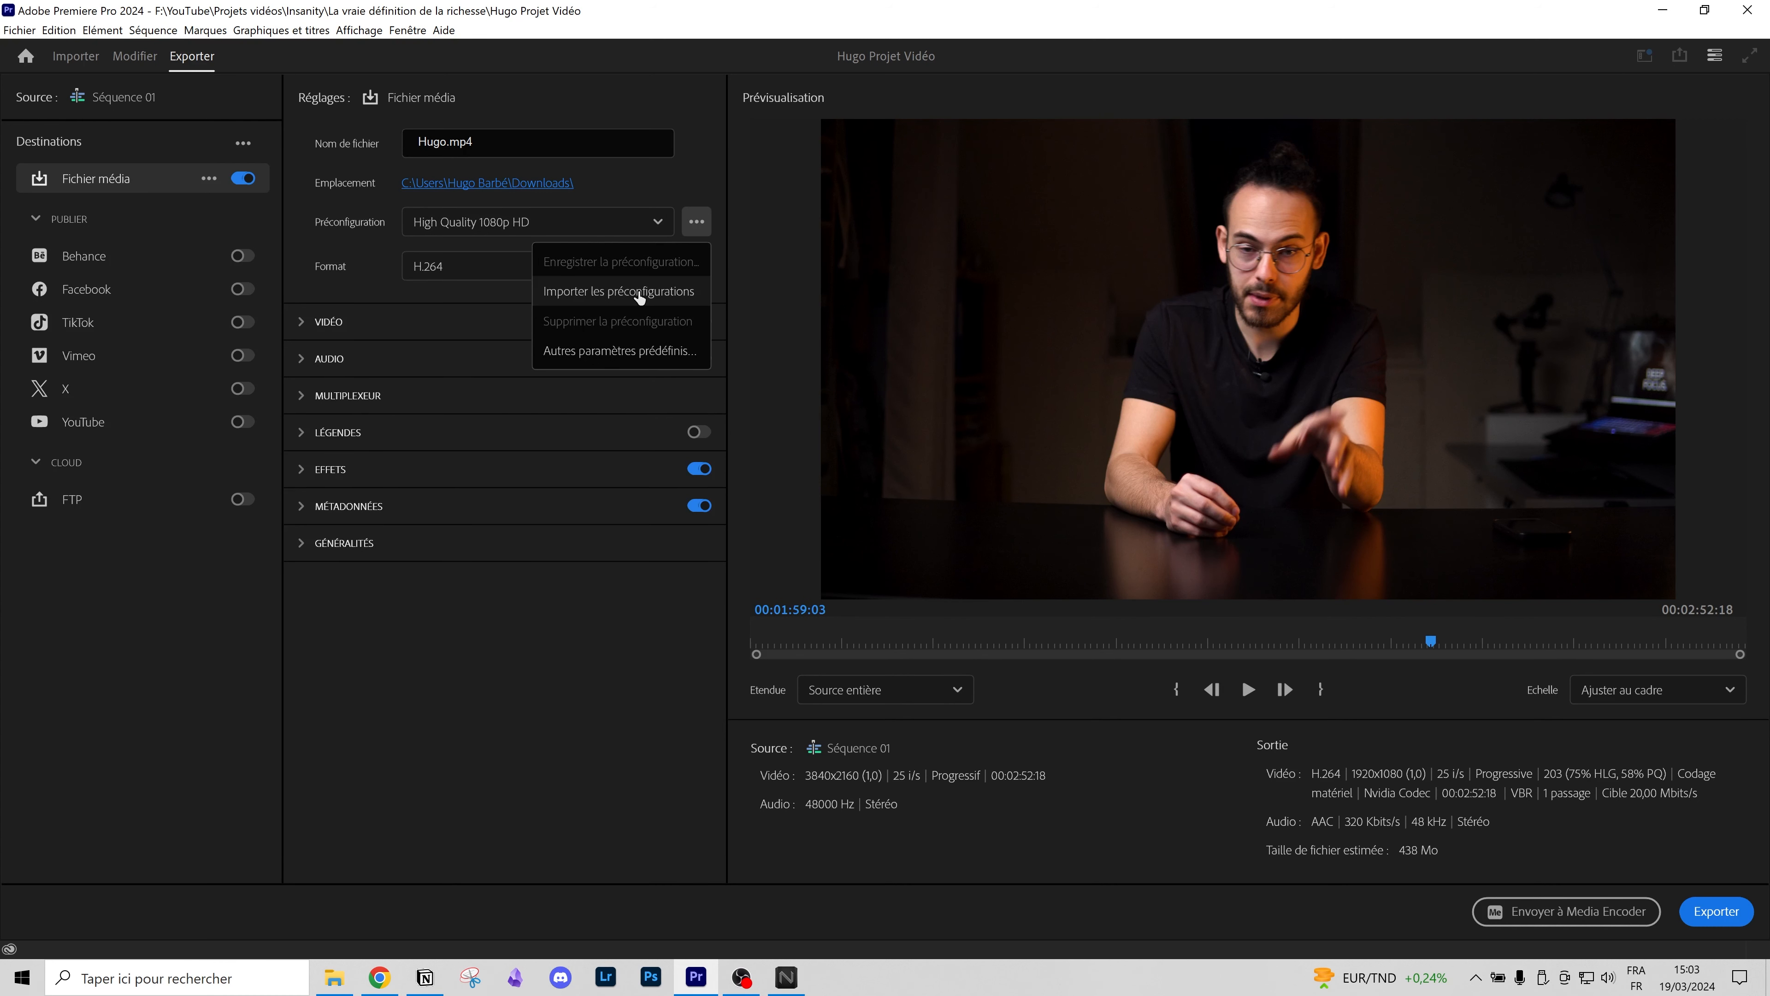
{"action": "left_click", "coordinate": [333, 300]}
{"action": "left_click", "coordinate": [334, 321]}
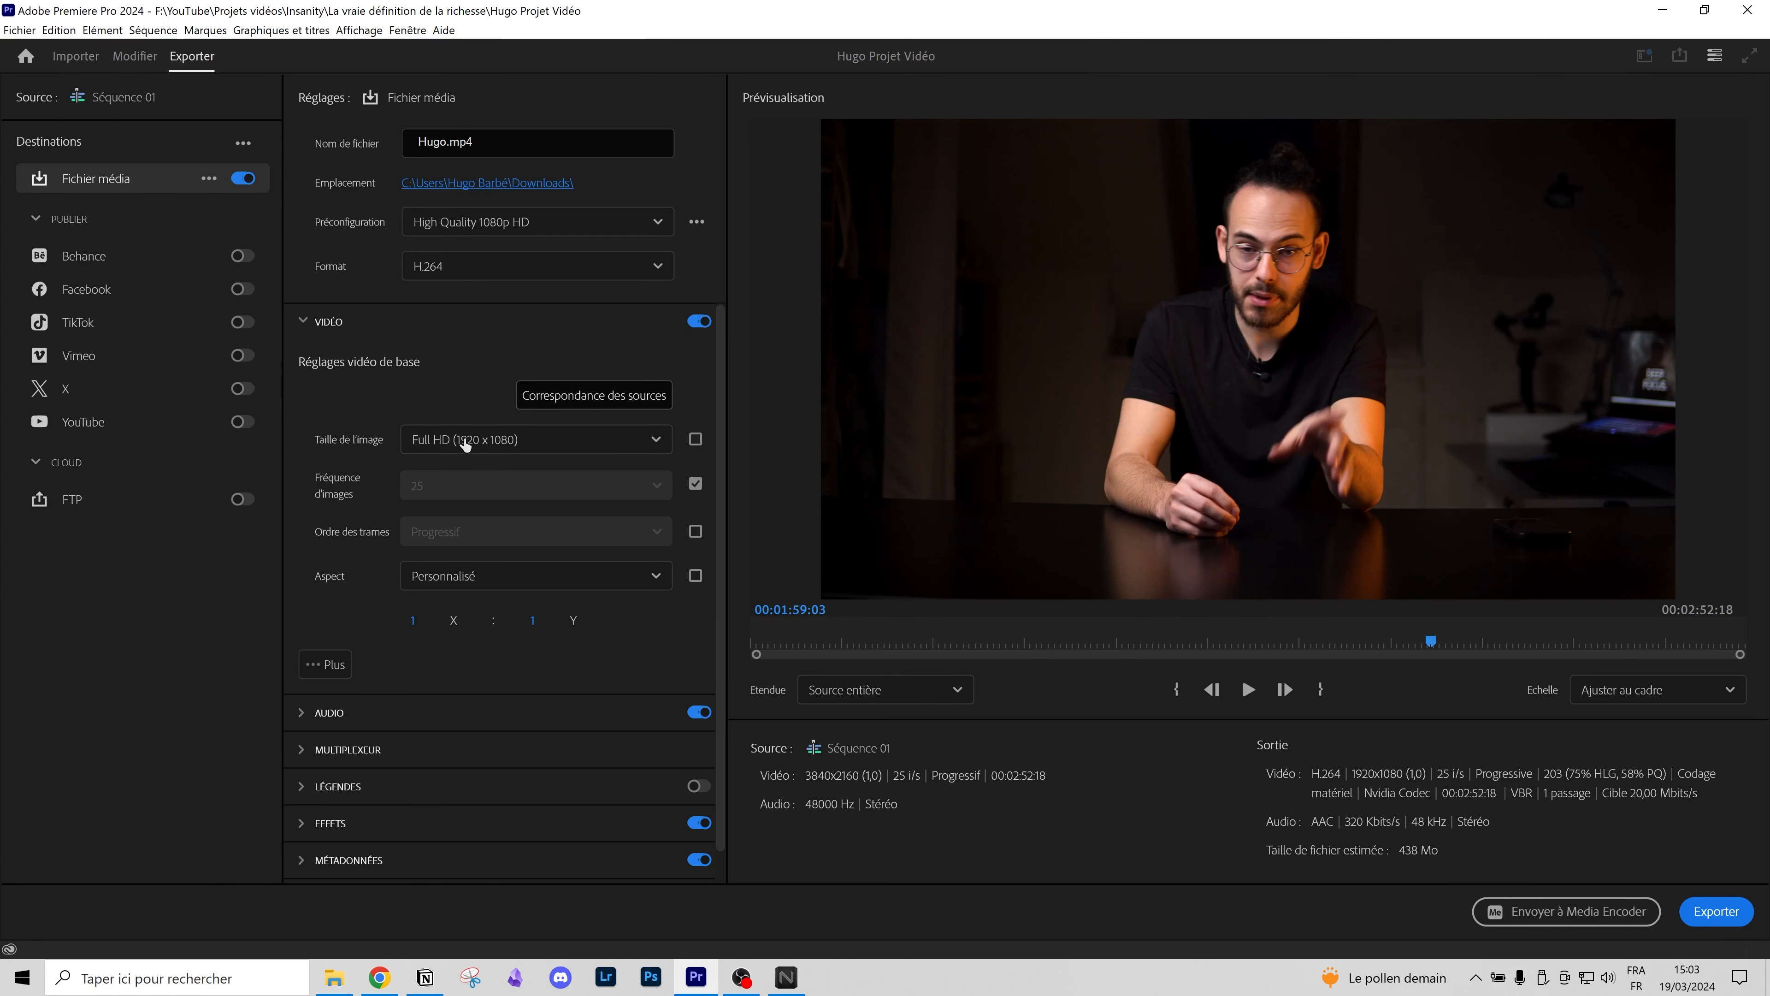
{"action": "left_click", "coordinate": [454, 409]}
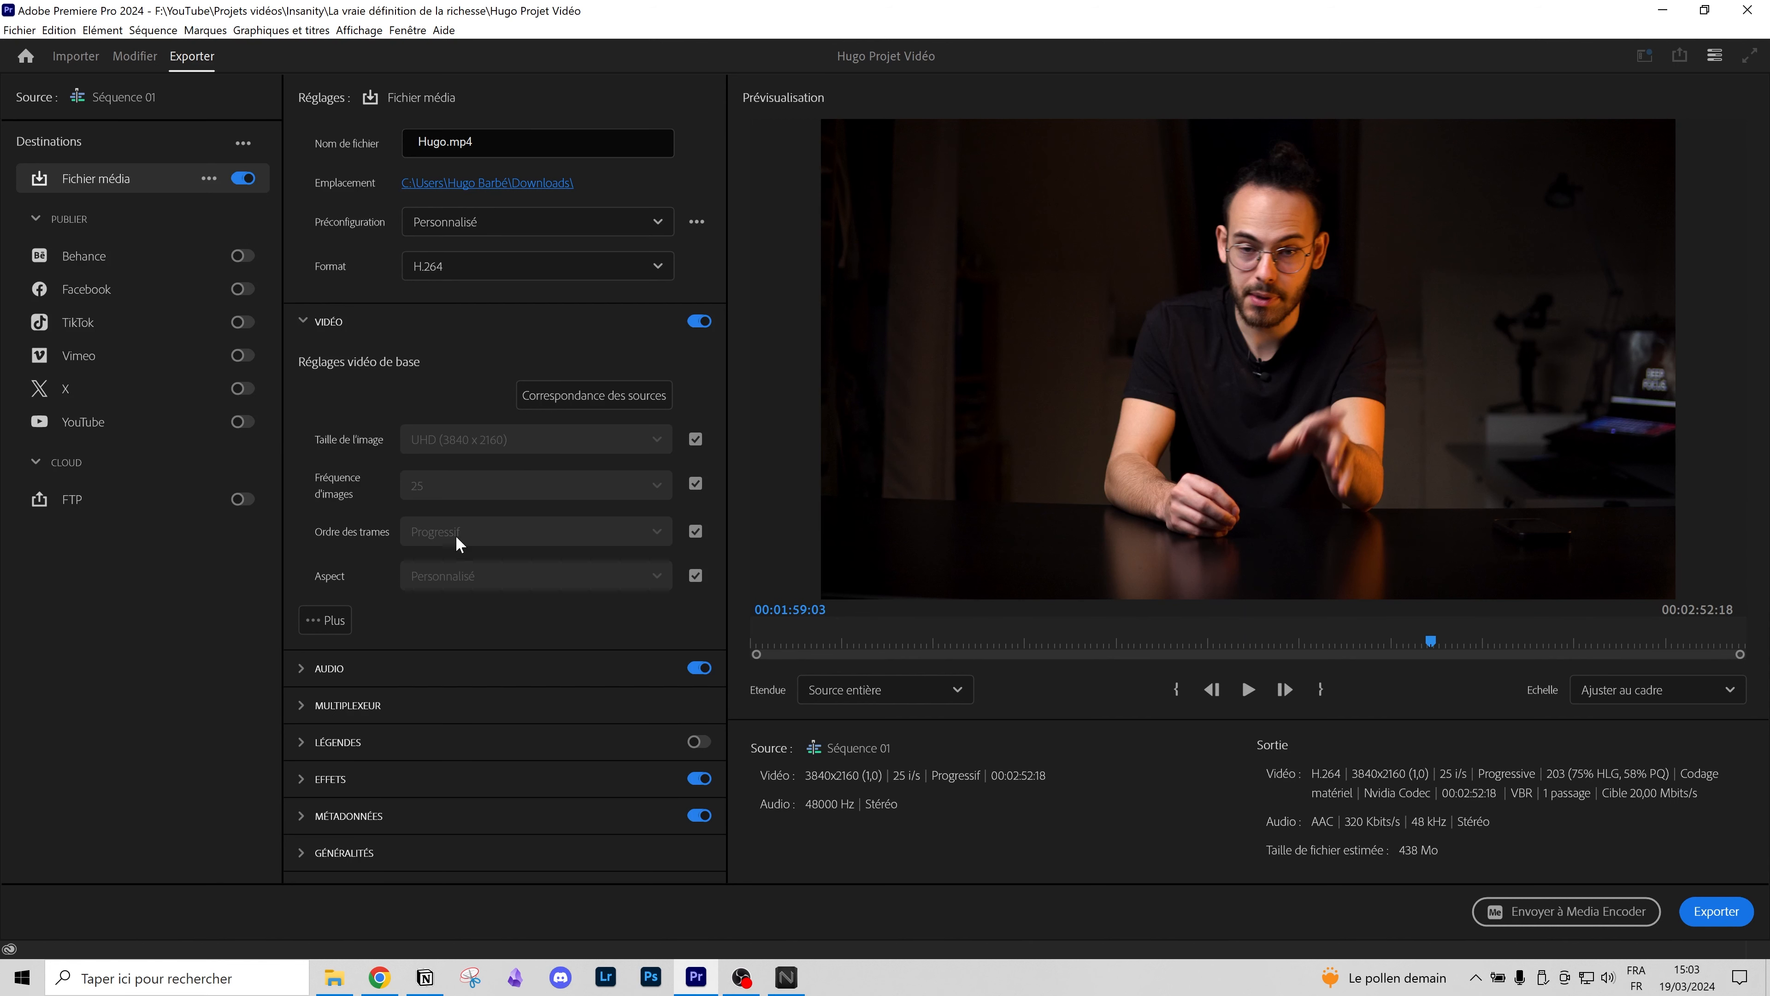
Step: Under the additional video options, enable maximum-resolution rendering and maximum render quality
{"action": "left_click", "coordinate": [315, 622]}
{"action": "scroll", "coordinate": [374, 526], "scroll_direction": "down", "scroll_amount": 3}
{"action": "left_click", "coordinate": [320, 556]}
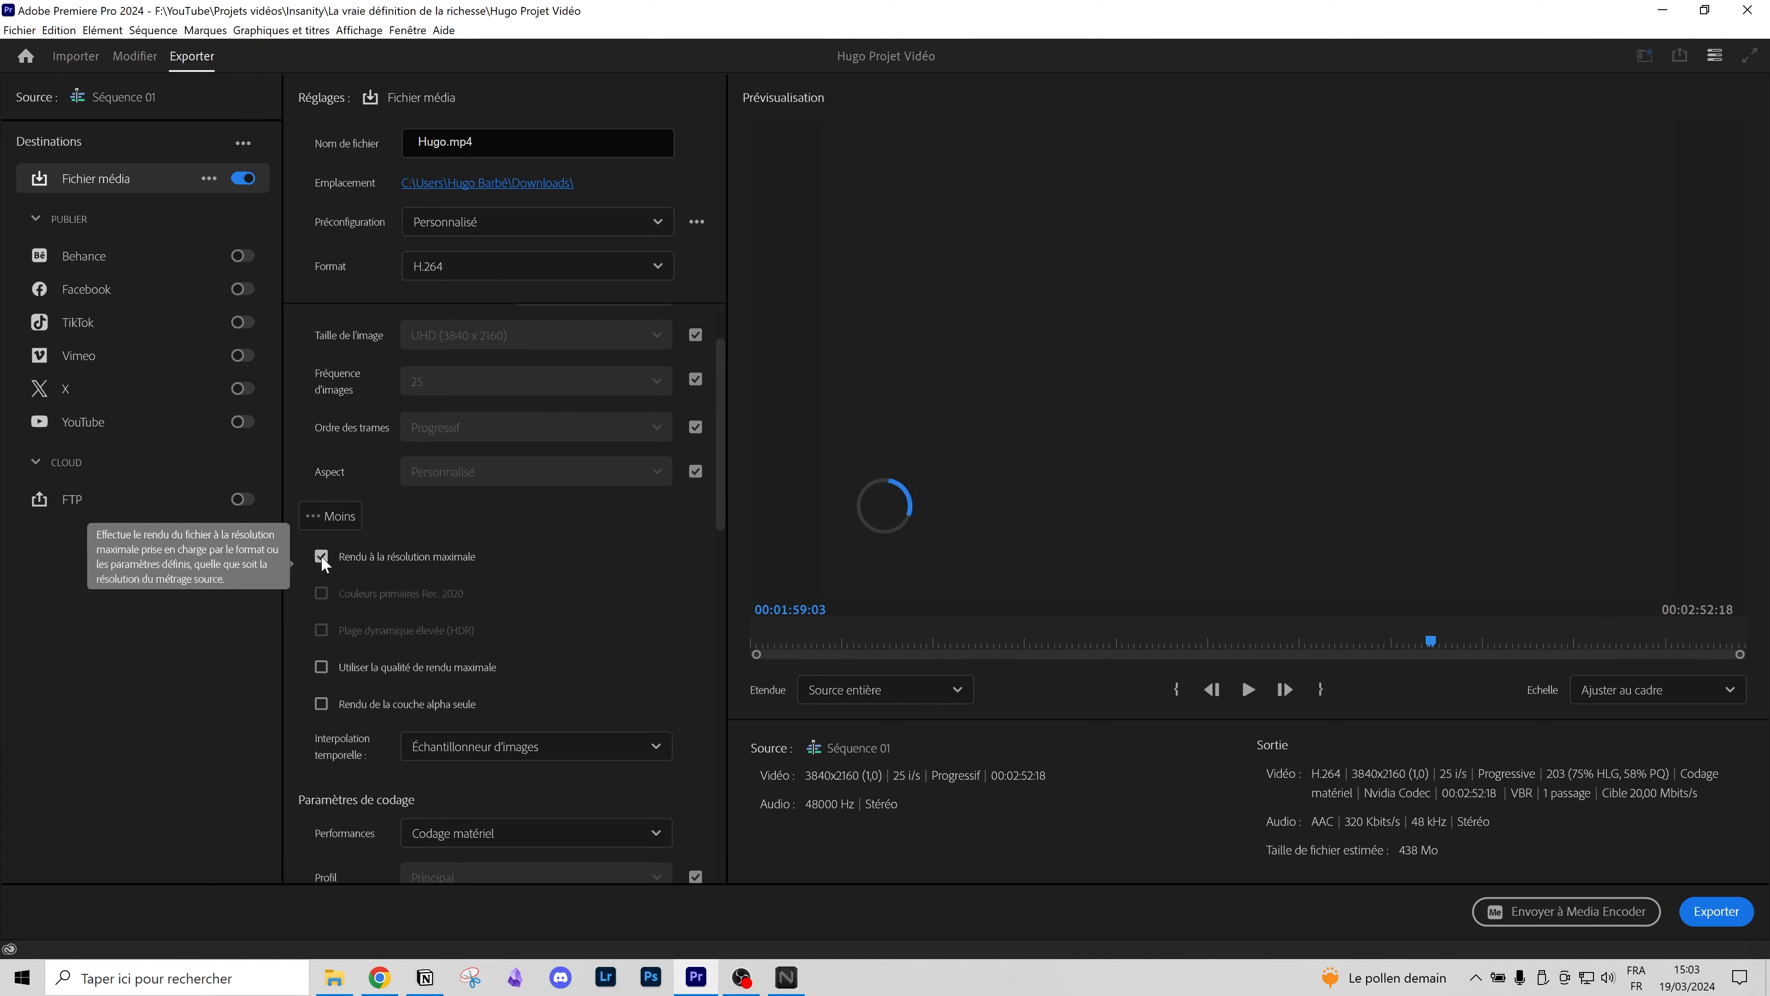
{"action": "left_click", "coordinate": [321, 666]}
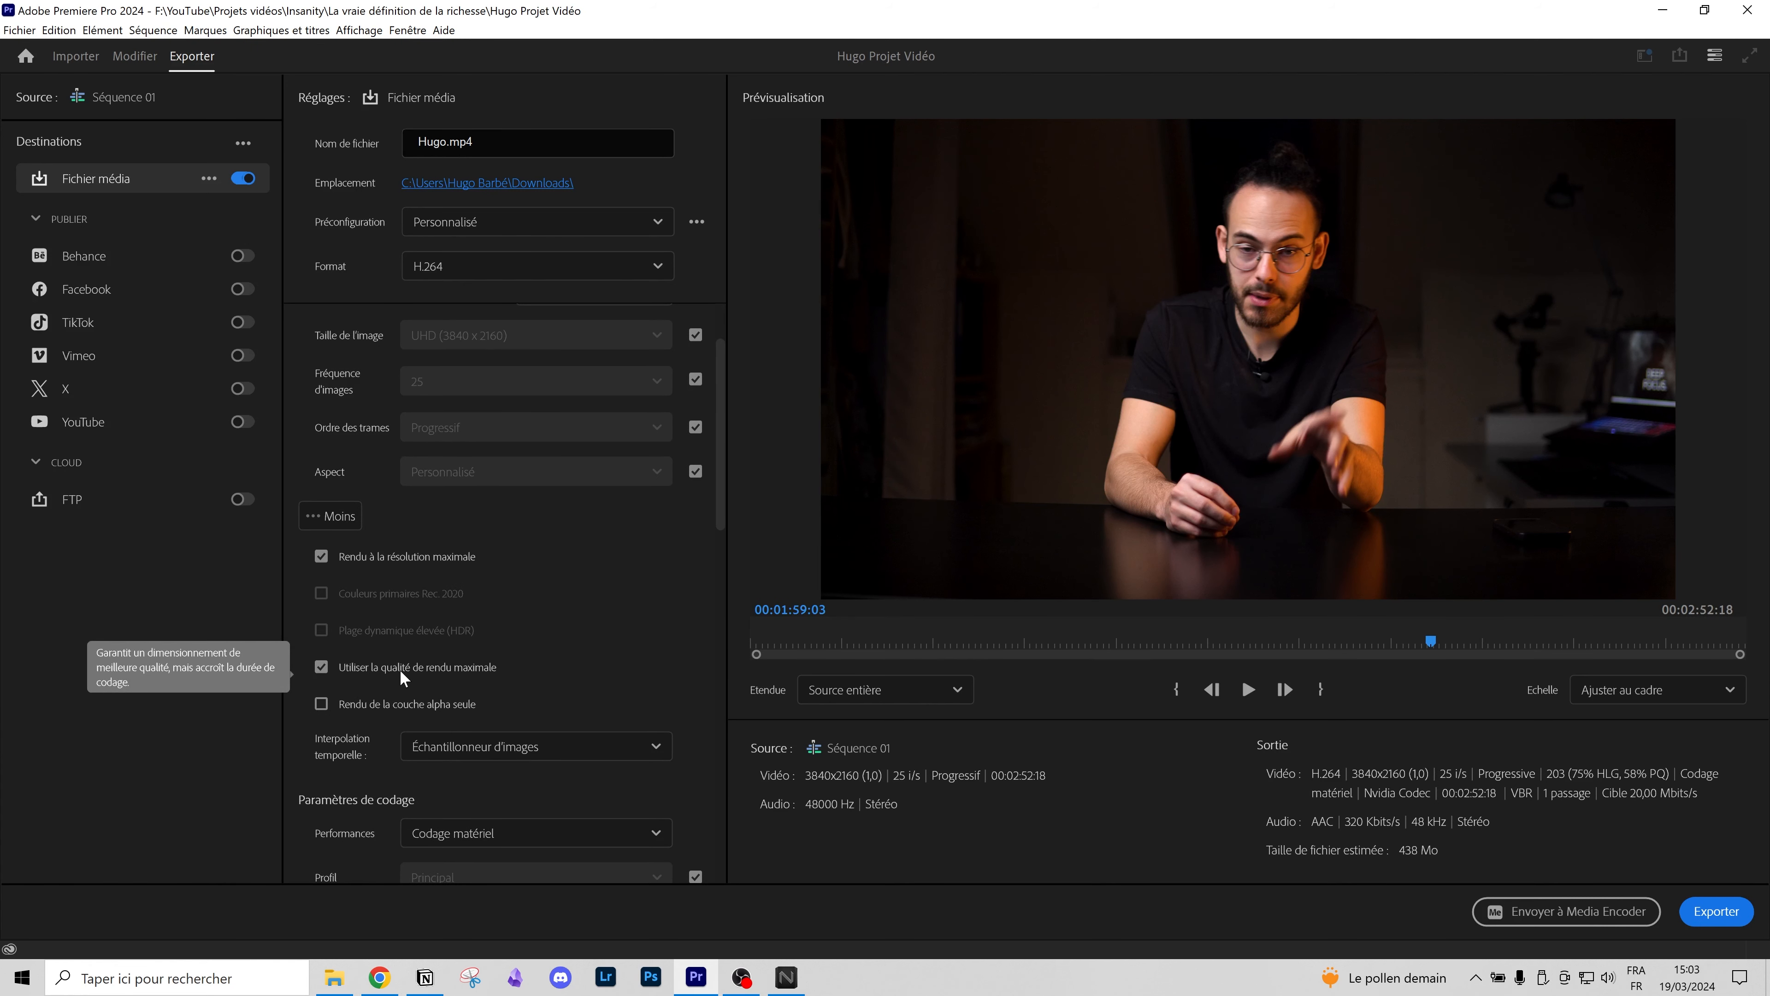
Step: Set the target bitrate to 40 Mbps, trying 12 Mbps in between to compare
{"action": "scroll", "coordinate": [470, 679], "scroll_direction": "down", "scroll_amount": 3}
{"action": "scroll", "coordinate": [401, 495], "scroll_direction": "down", "scroll_amount": 1}
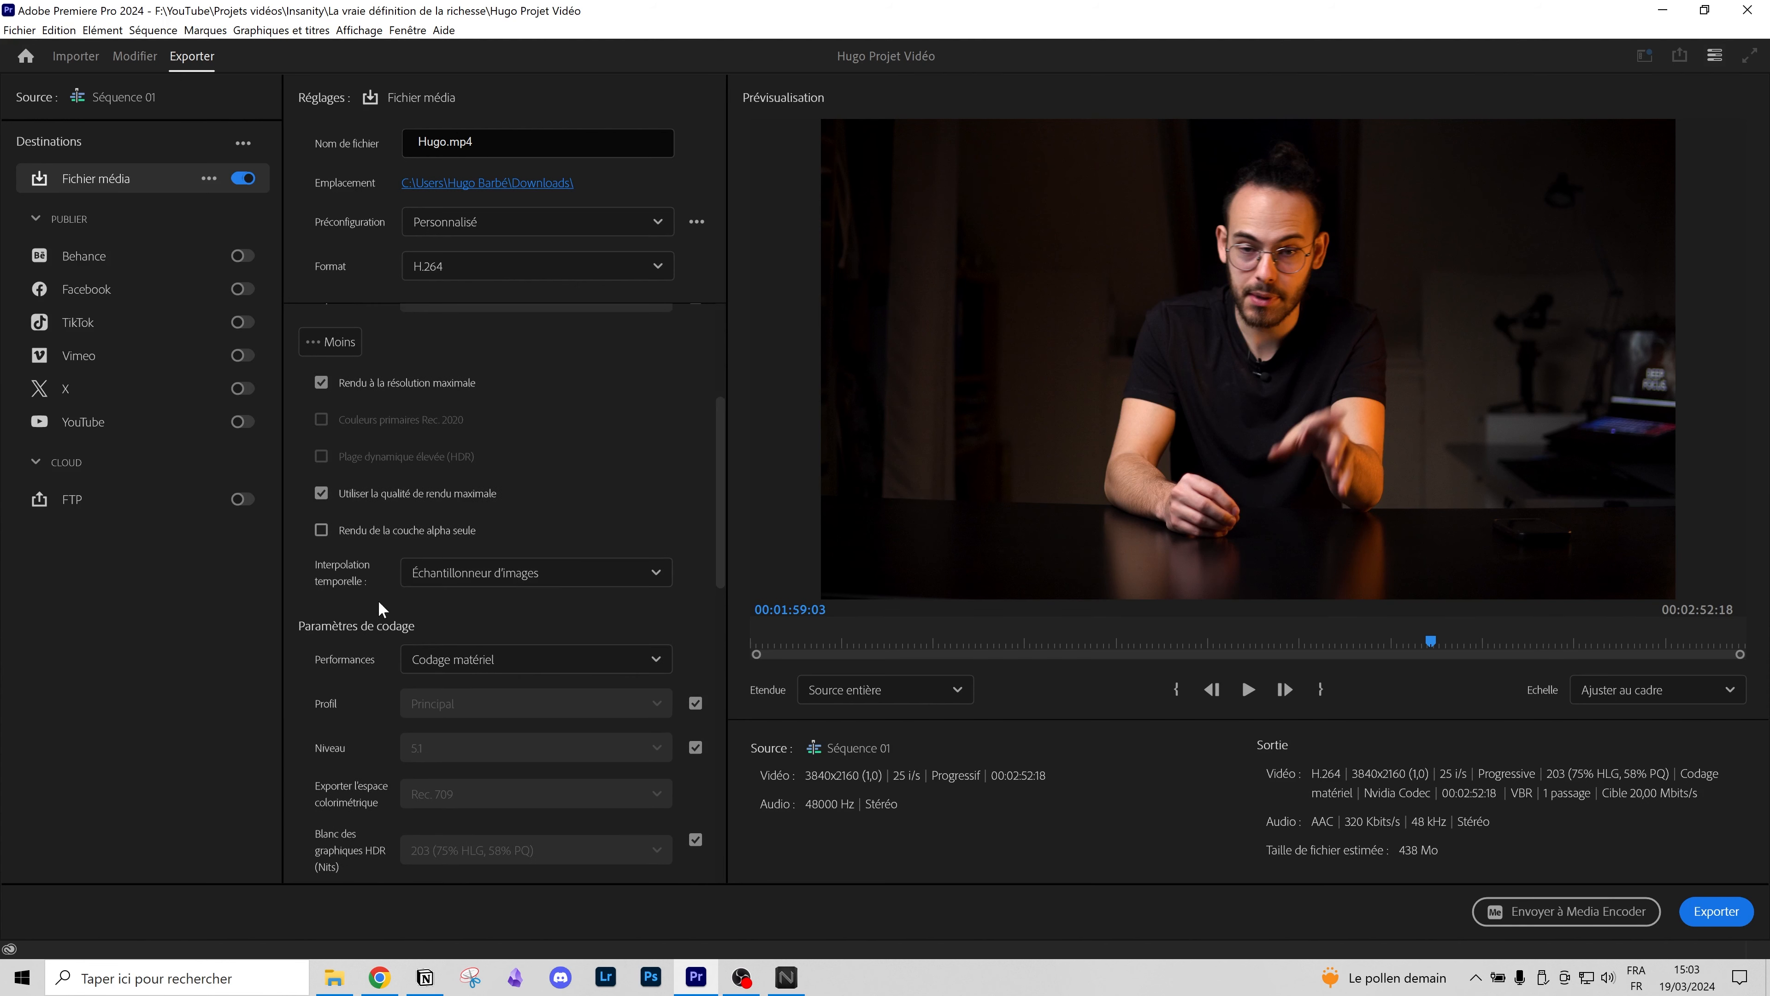
{"action": "left_click_drag", "start_coordinate": [722, 514], "coordinate": [697, 794]}
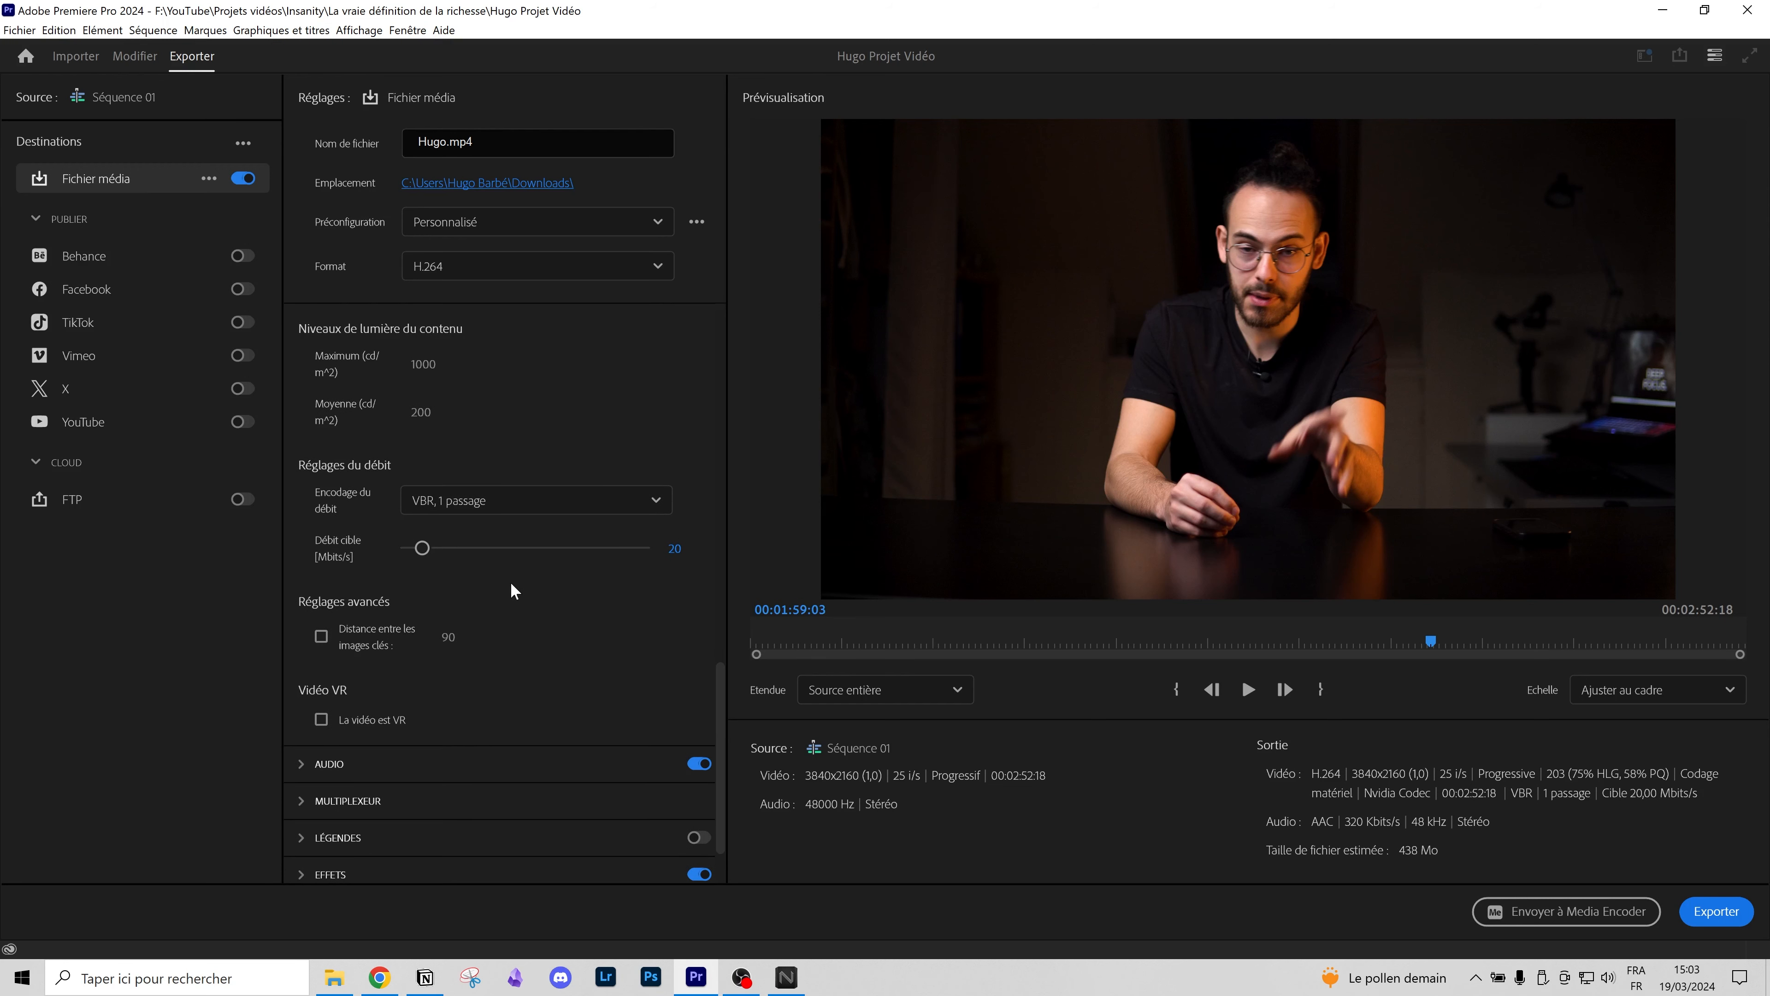
{"action": "left_click", "coordinate": [671, 552]}
{"action": "type", "text": "12"}
{"action": "key", "text": "Return"}
{"action": "left_click", "coordinate": [673, 552]}
{"action": "type", "text": "40"}
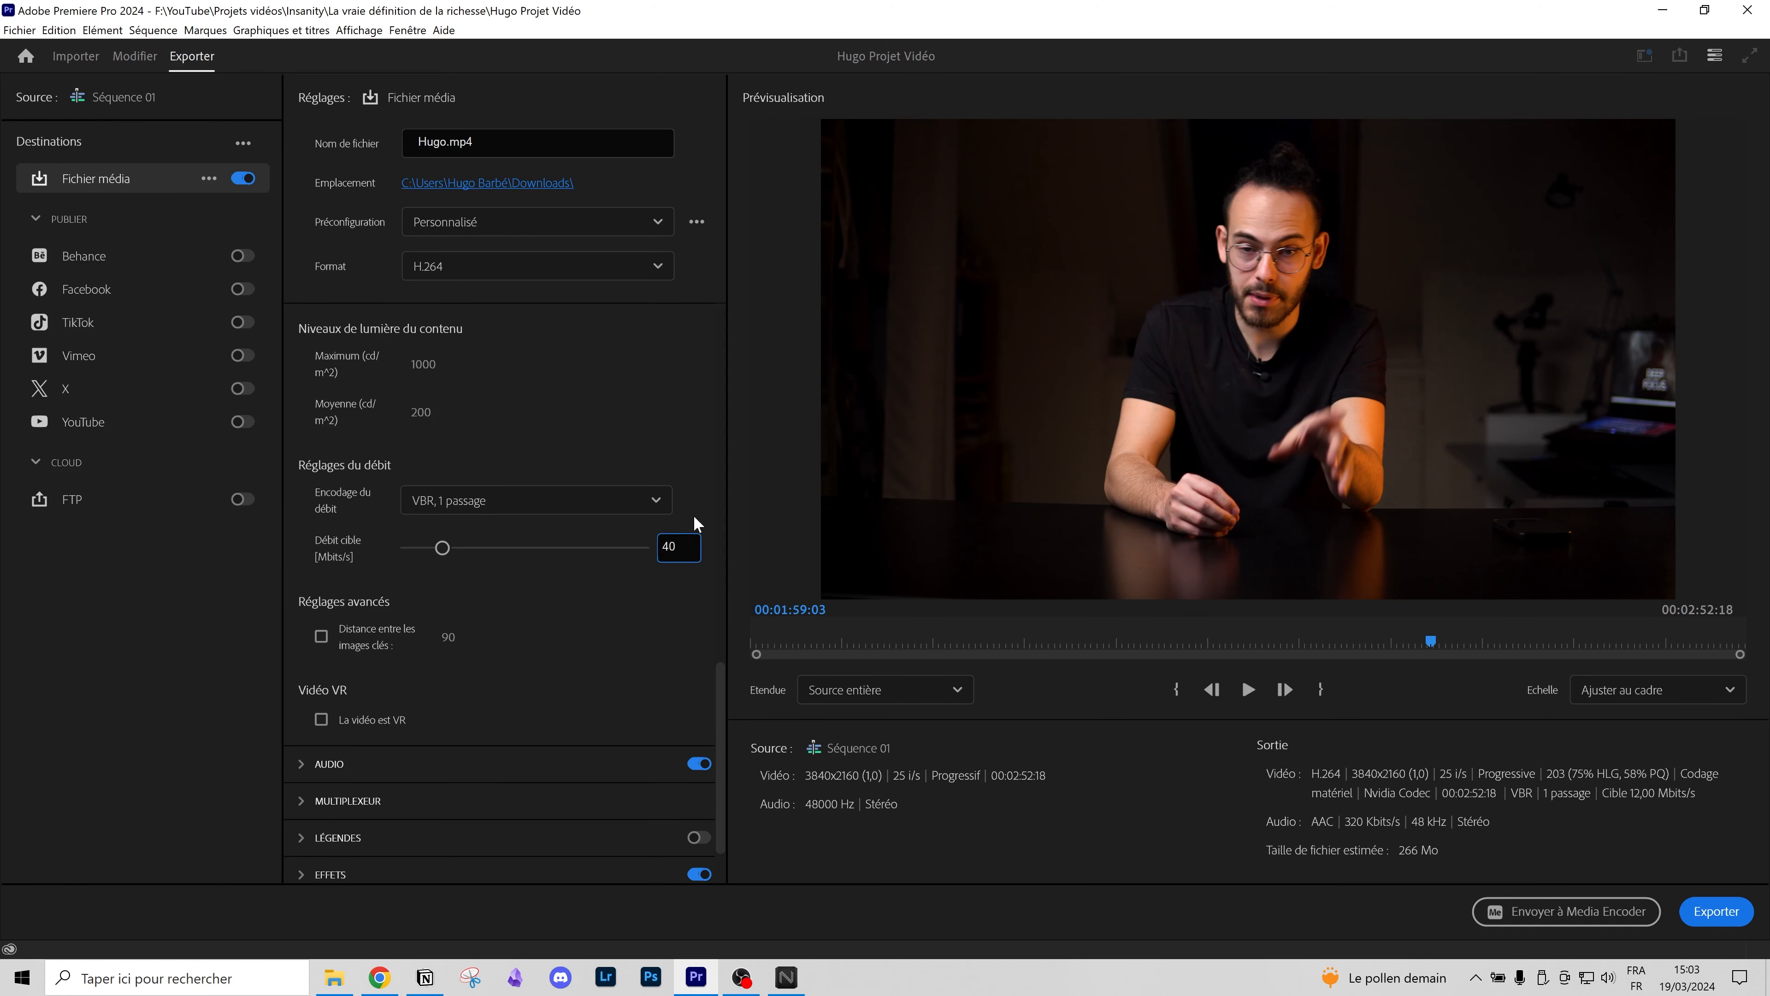
{"action": "key", "text": "Return"}
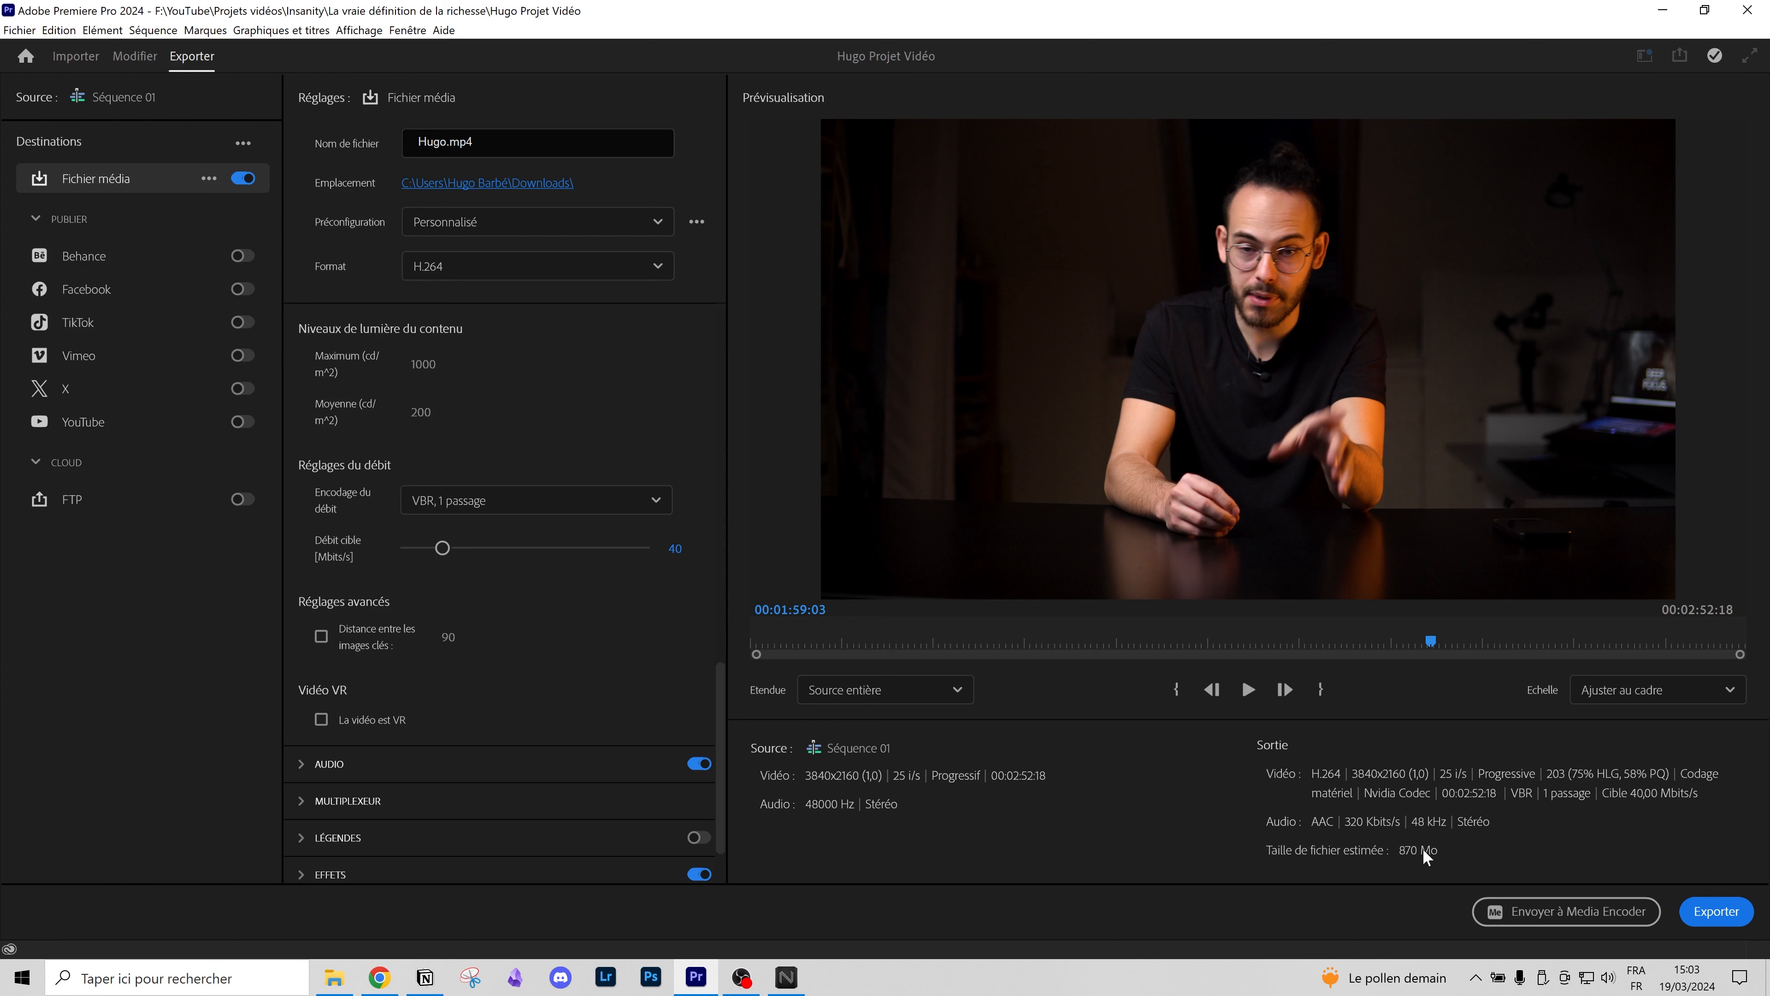
{"action": "left_click", "coordinate": [673, 548]}
{"action": "type", "text": "12"}
{"action": "key", "text": "Return"}
{"action": "left_click", "coordinate": [673, 548]}
{"action": "type", "text": "40"}
{"action": "key", "text": "Return"}
Step: Expand the Audio and General export settings to review them
{"action": "scroll", "coordinate": [578, 666], "scroll_direction": "down", "scroll_amount": 2}
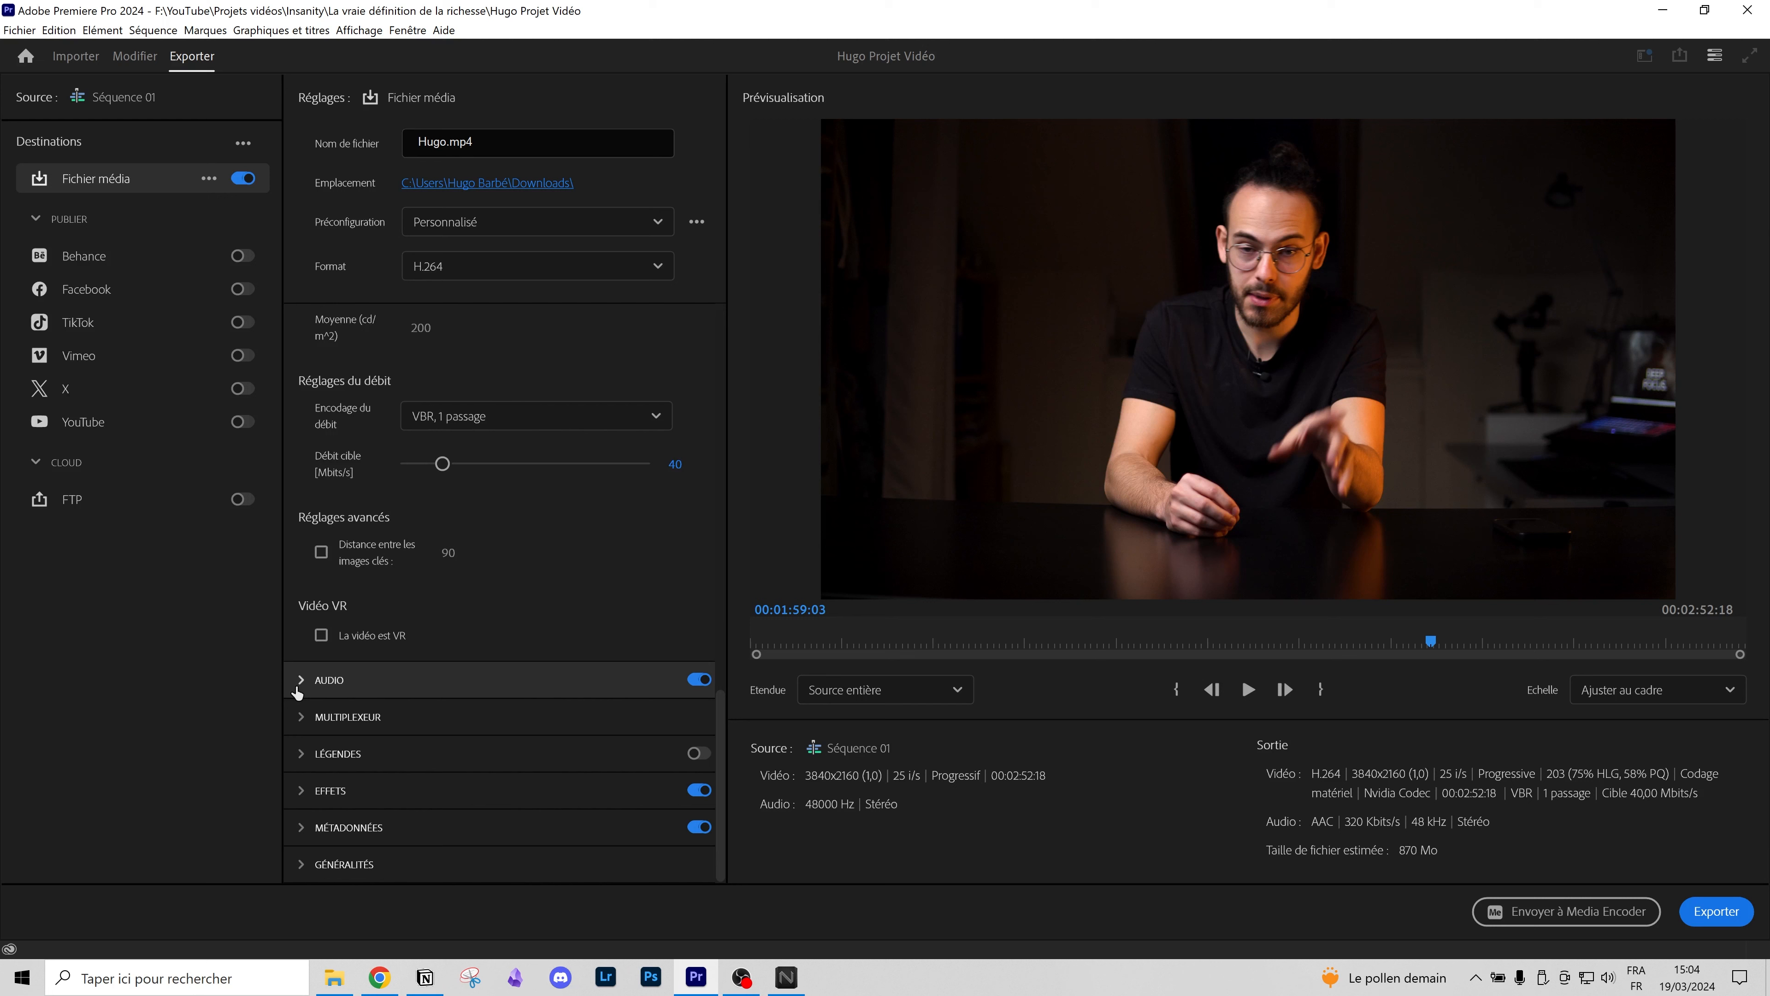
{"action": "left_click", "coordinate": [301, 680]}
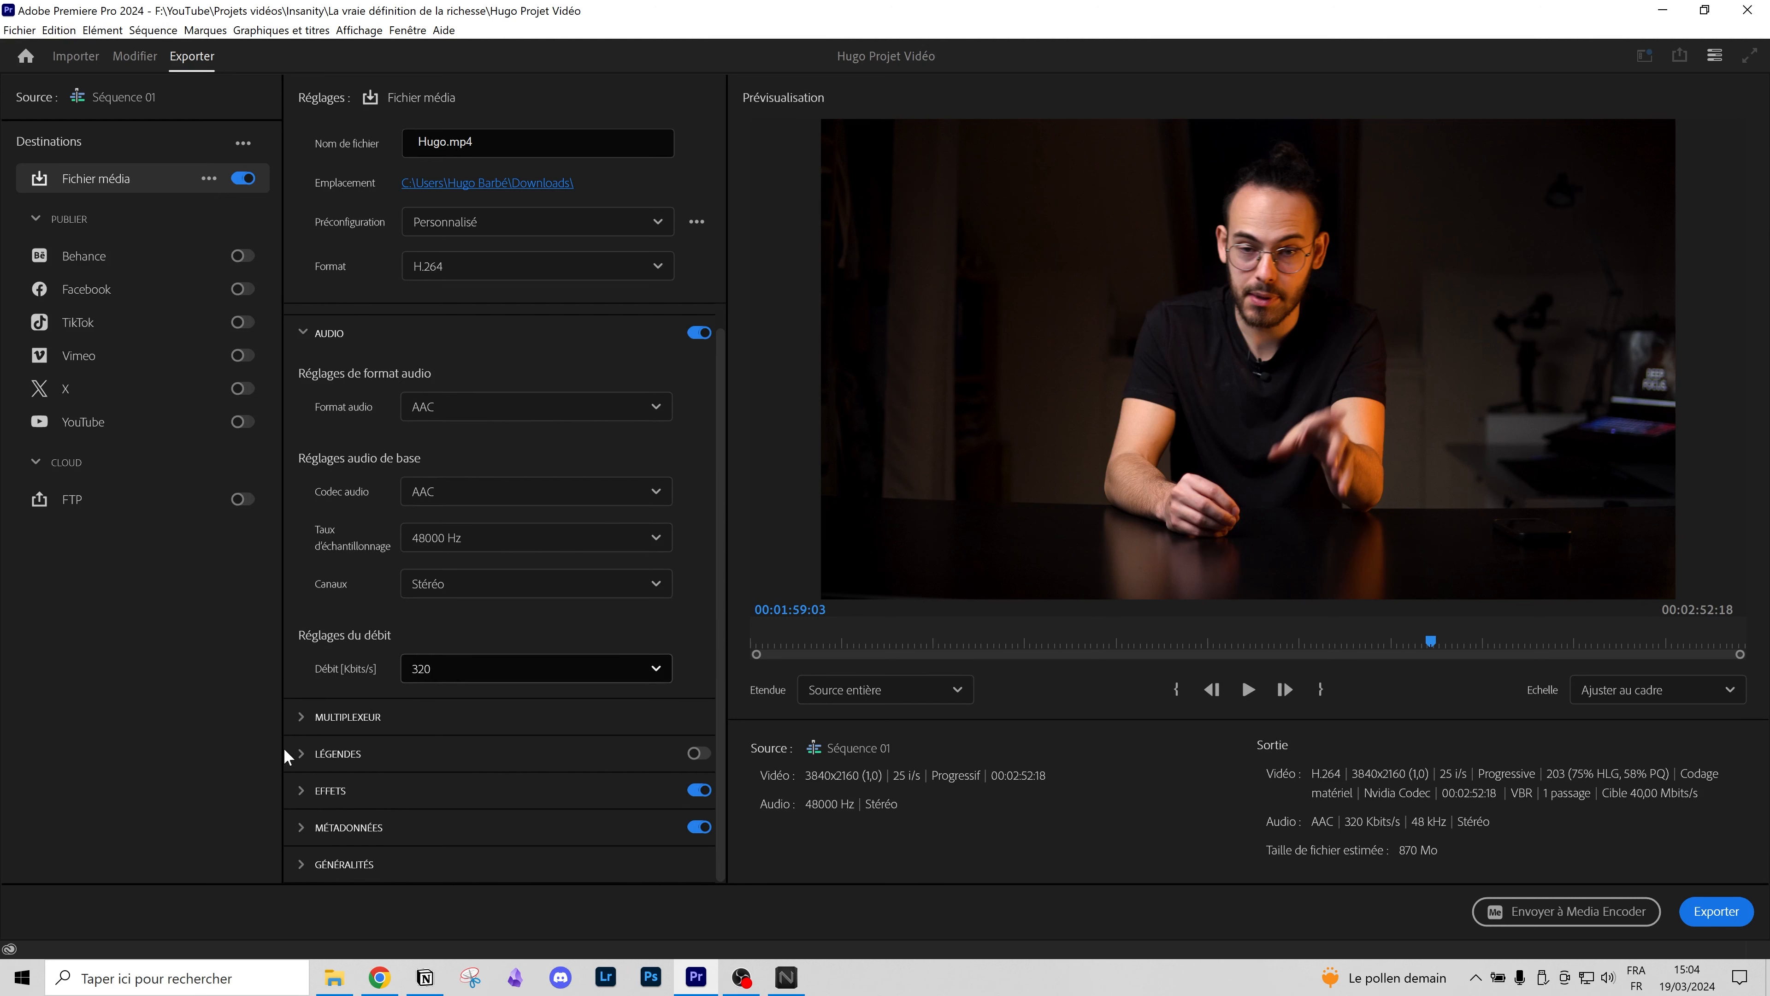
{"action": "left_click", "coordinate": [301, 865]}
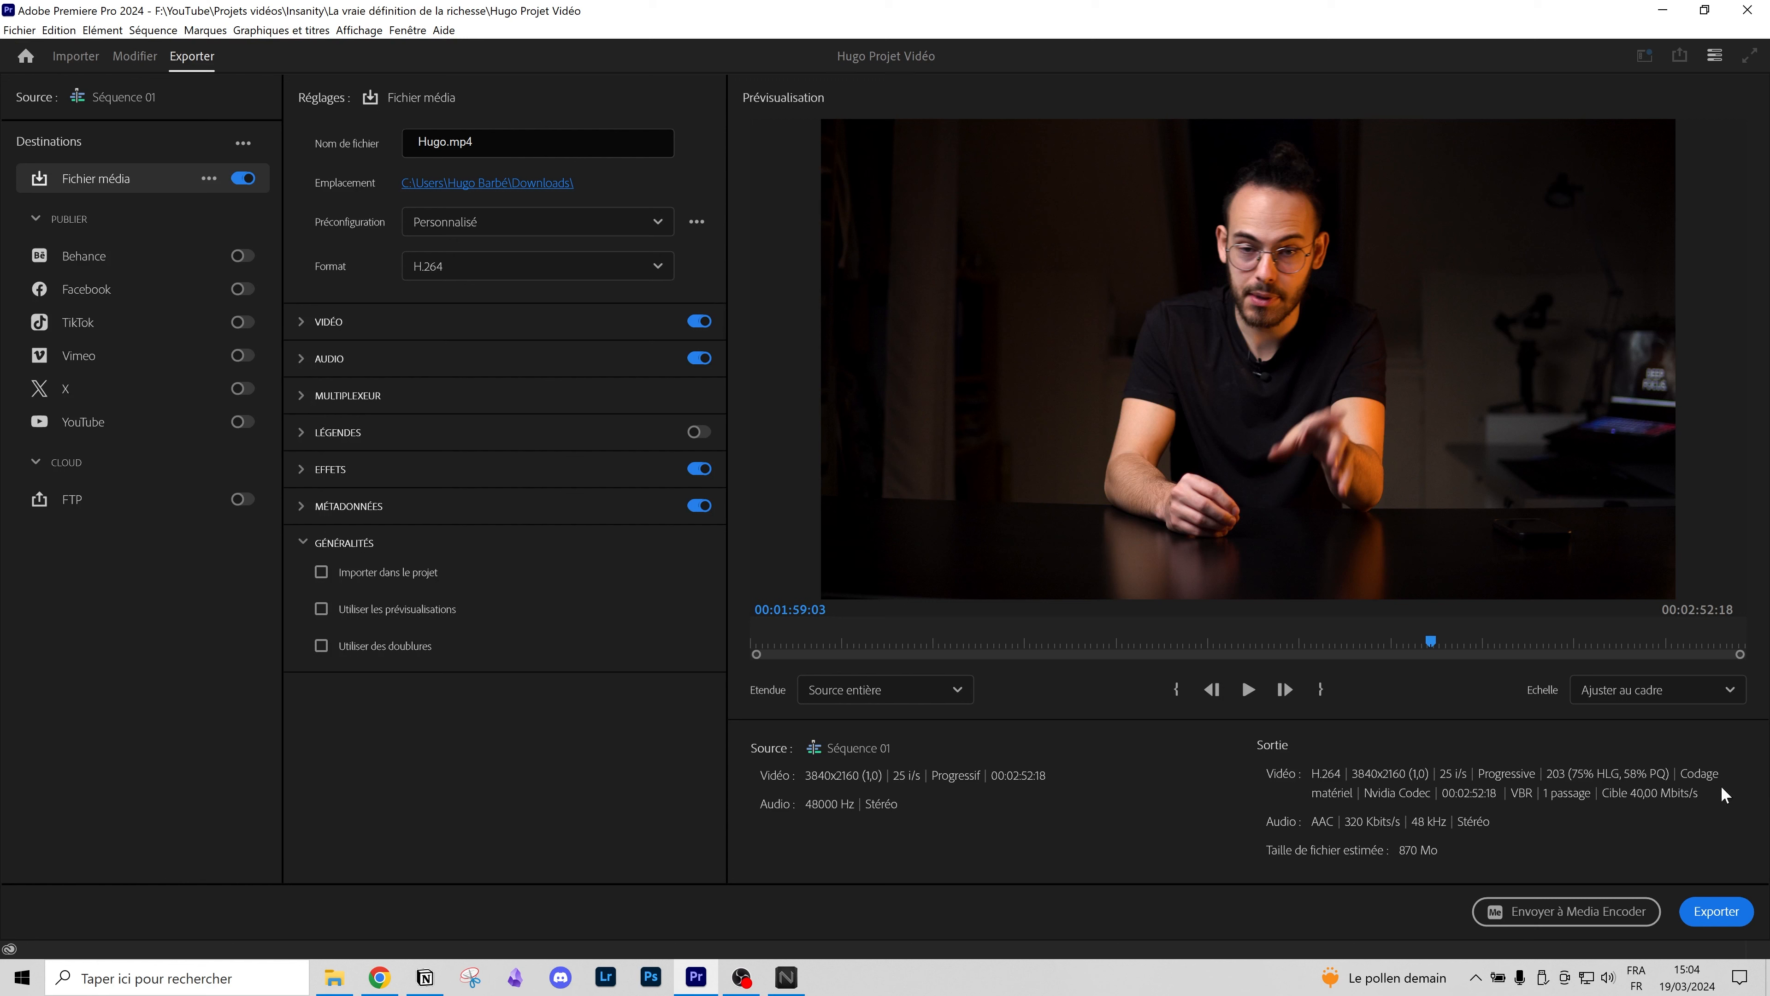